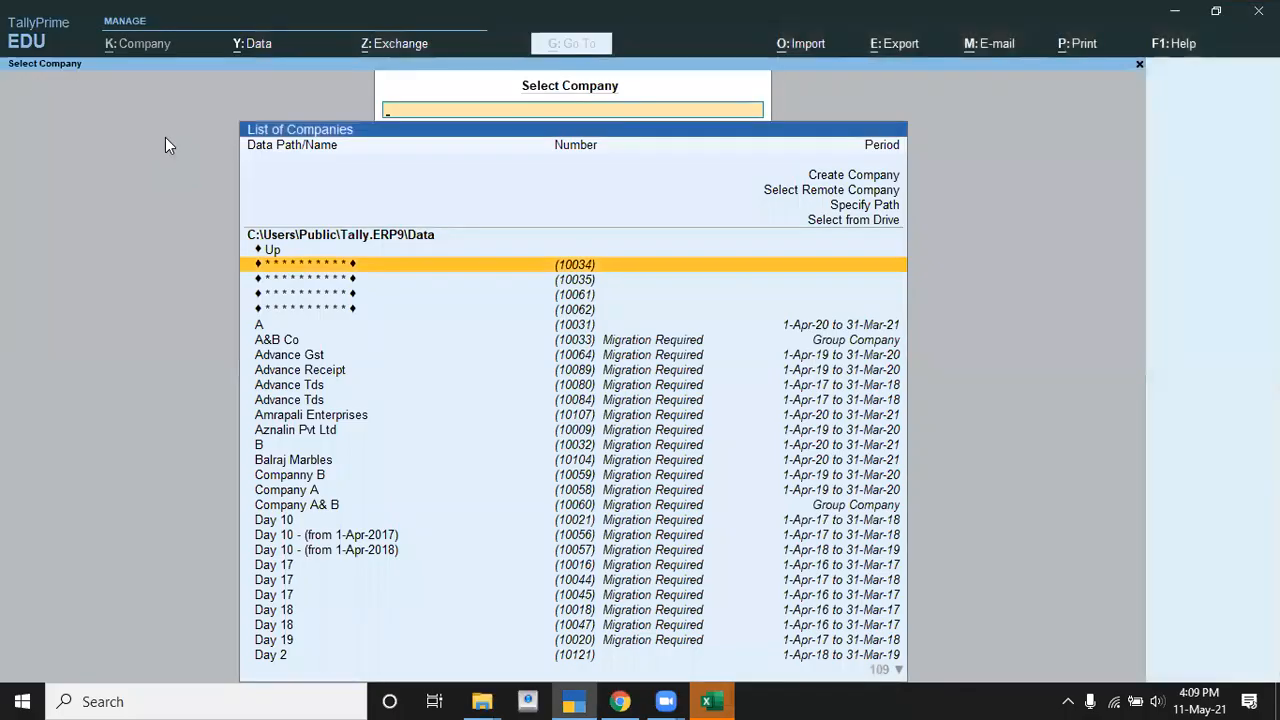
# - Start creating a new company in the default data path and name it Tally
pyautogui.press('Up')
pyautogui.press('Up')
pyautogui.press('Up')
pyautogui.press('Up')
pyautogui.press('Up')
pyautogui.press('Up')
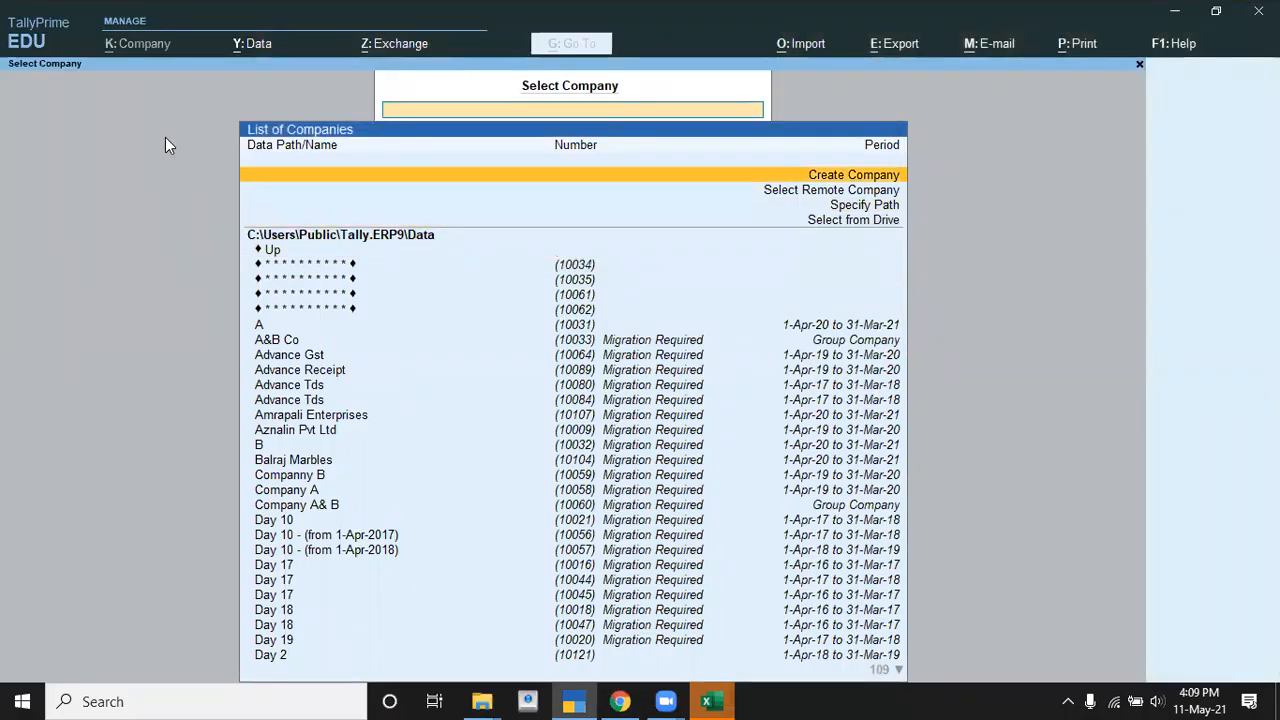
pyautogui.press('Return')
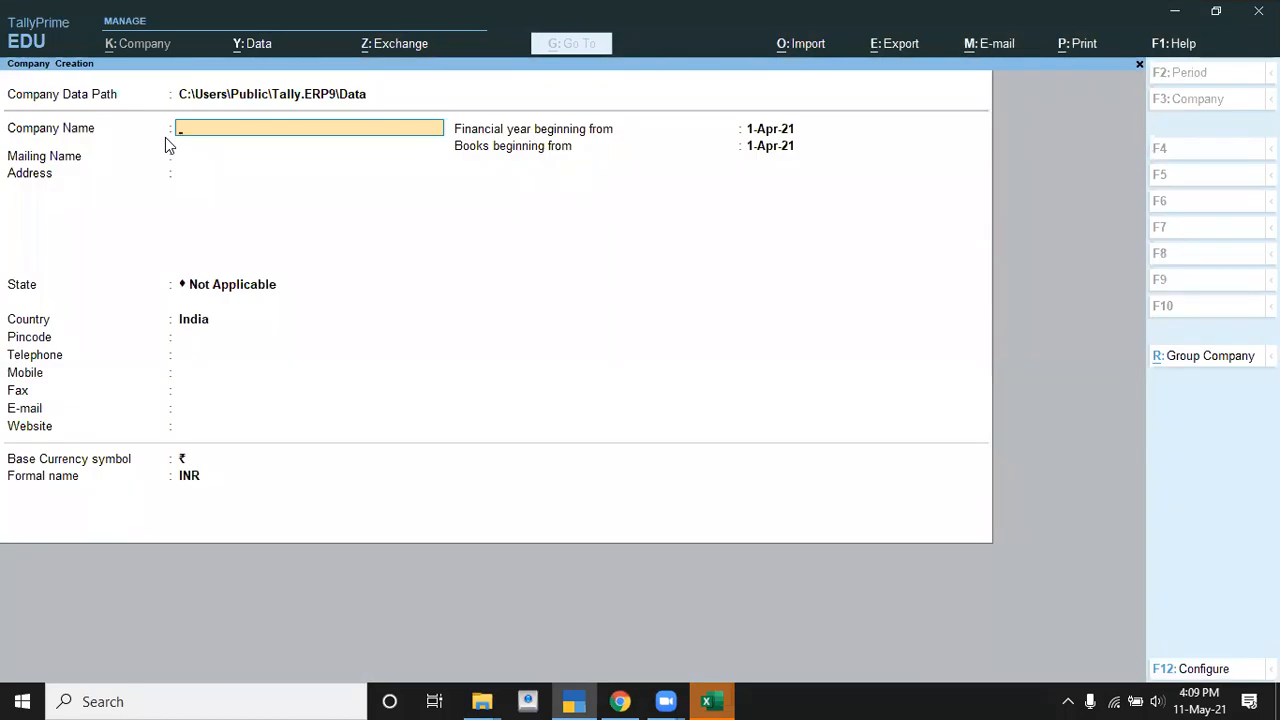
pyautogui.press('Return')
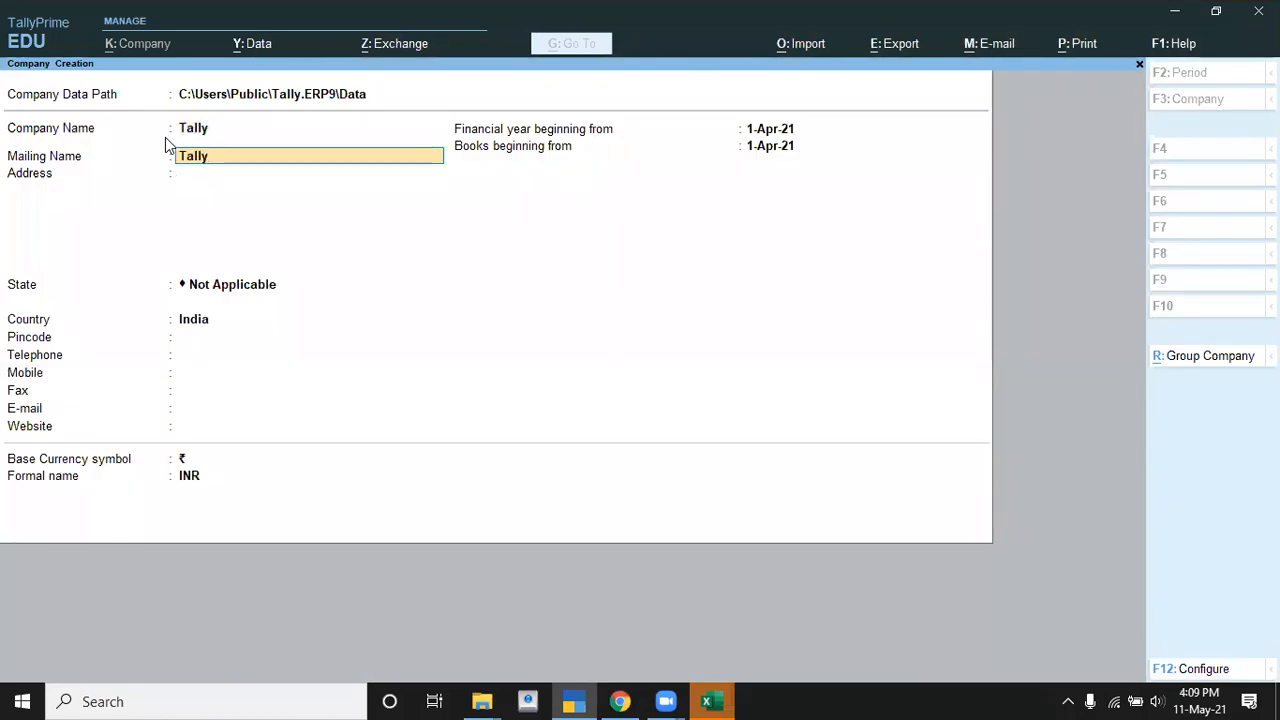
# - Keep Tally as the mailing name, set the state to Uttar Pradesh, and leave the address and contact fields blank
pyautogui.press('Return')
pyautogui.press('Return')
pyautogui.press('Return')
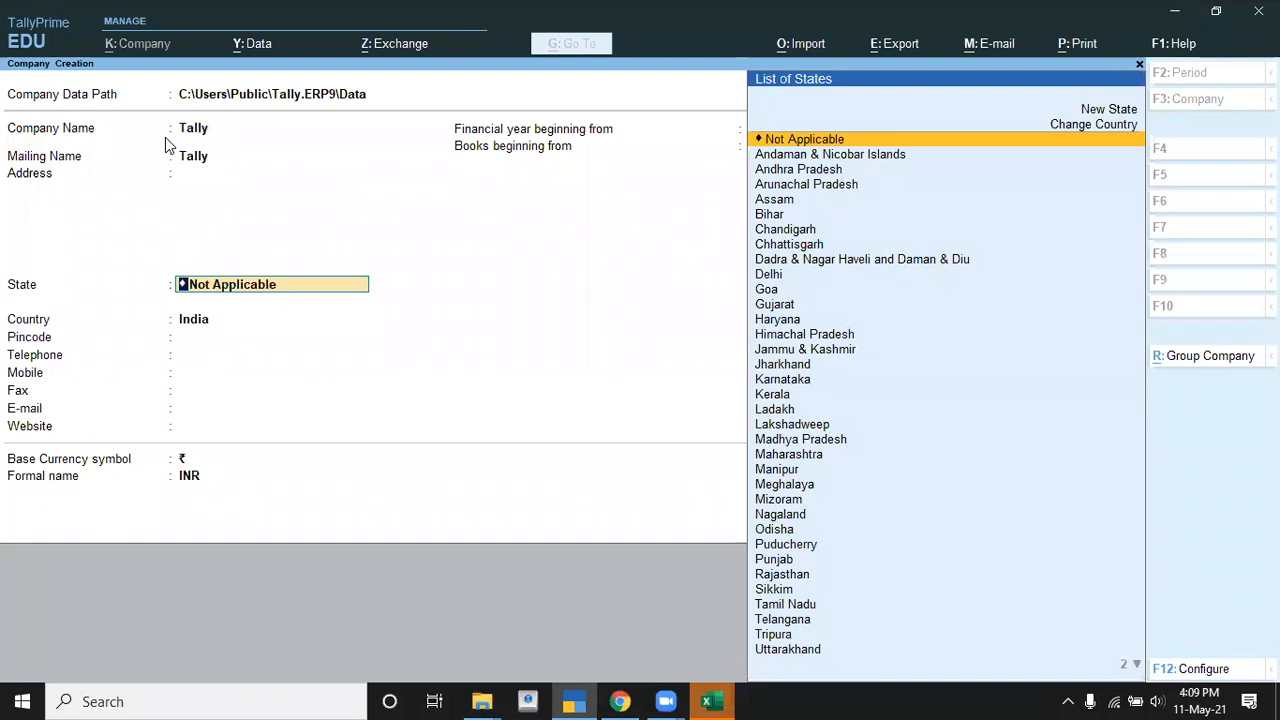
pyautogui.write('U')
pyautogui.press('Up')
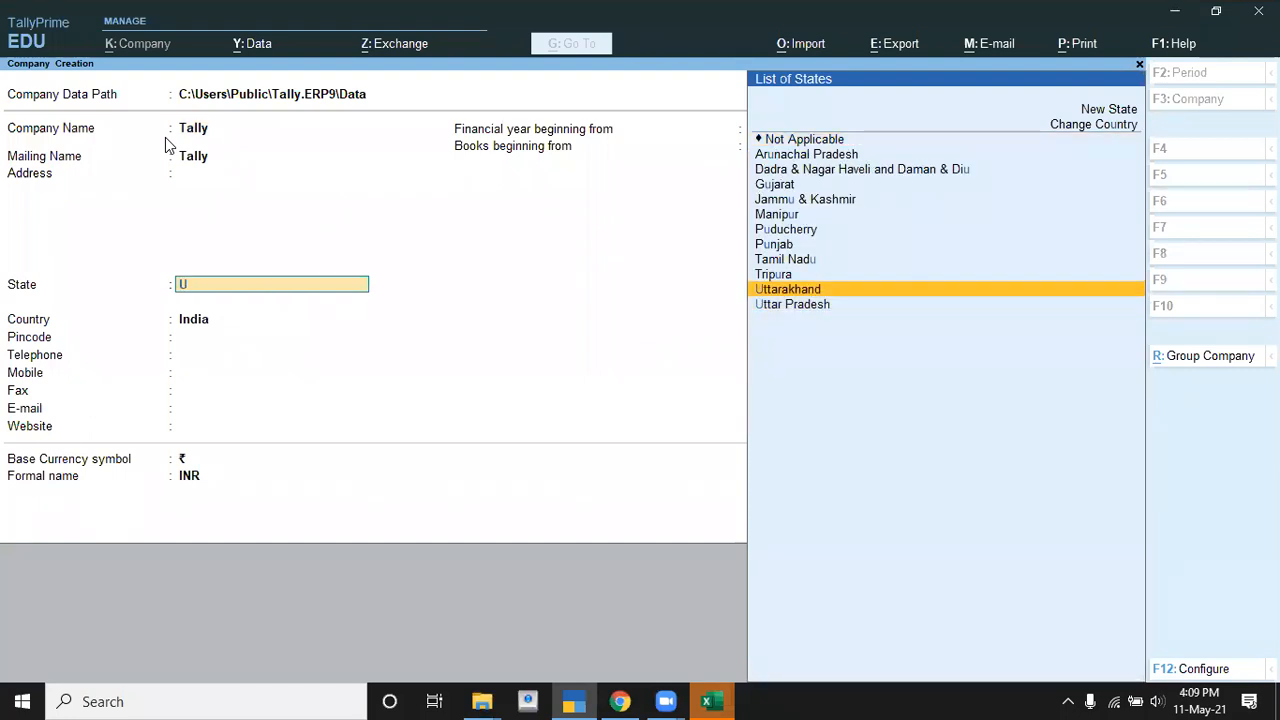
pyautogui.press('Down')
pyautogui.press('Return')
pyautogui.press('Return')
pyautogui.press('Return')
pyautogui.press('Return')
pyautogui.press('Return')
pyautogui.press('Return')
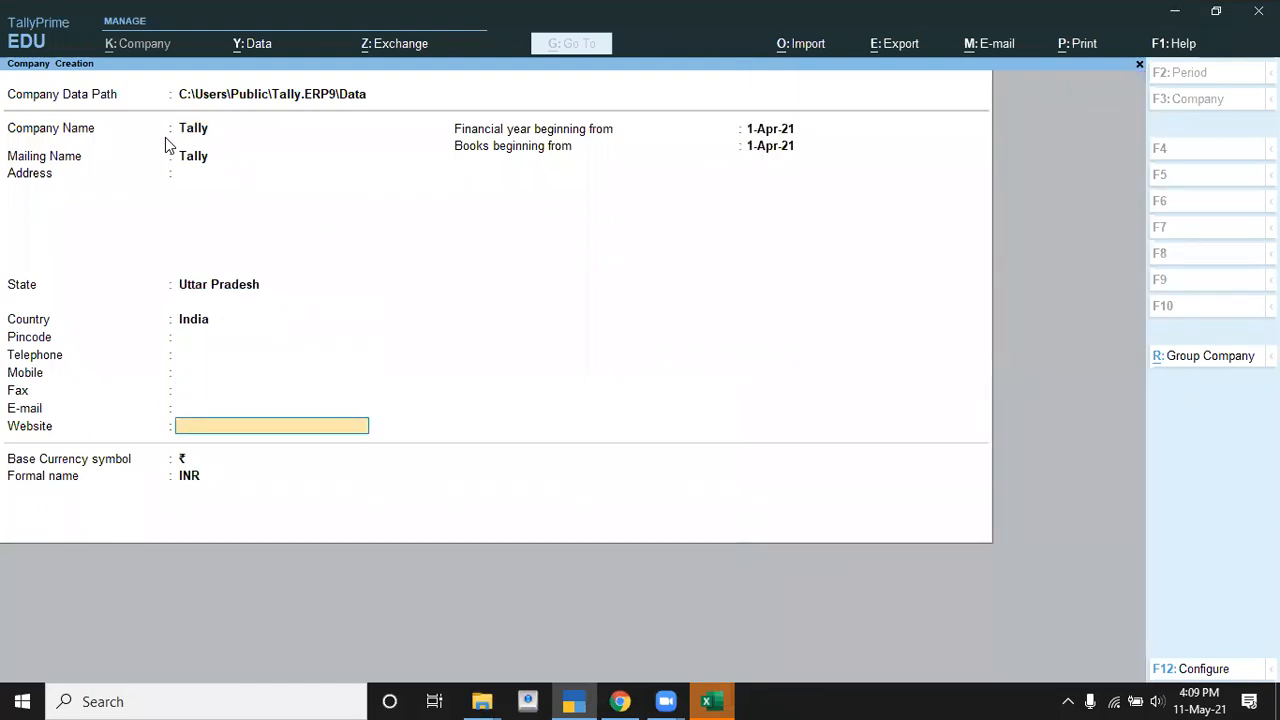
# - Check the required financial year in the Excel sheet, set the company's year to begin on 1-4-2018, and save the company
pyautogui.press('Return')
pyautogui.hotkey('alt', 'Tab')
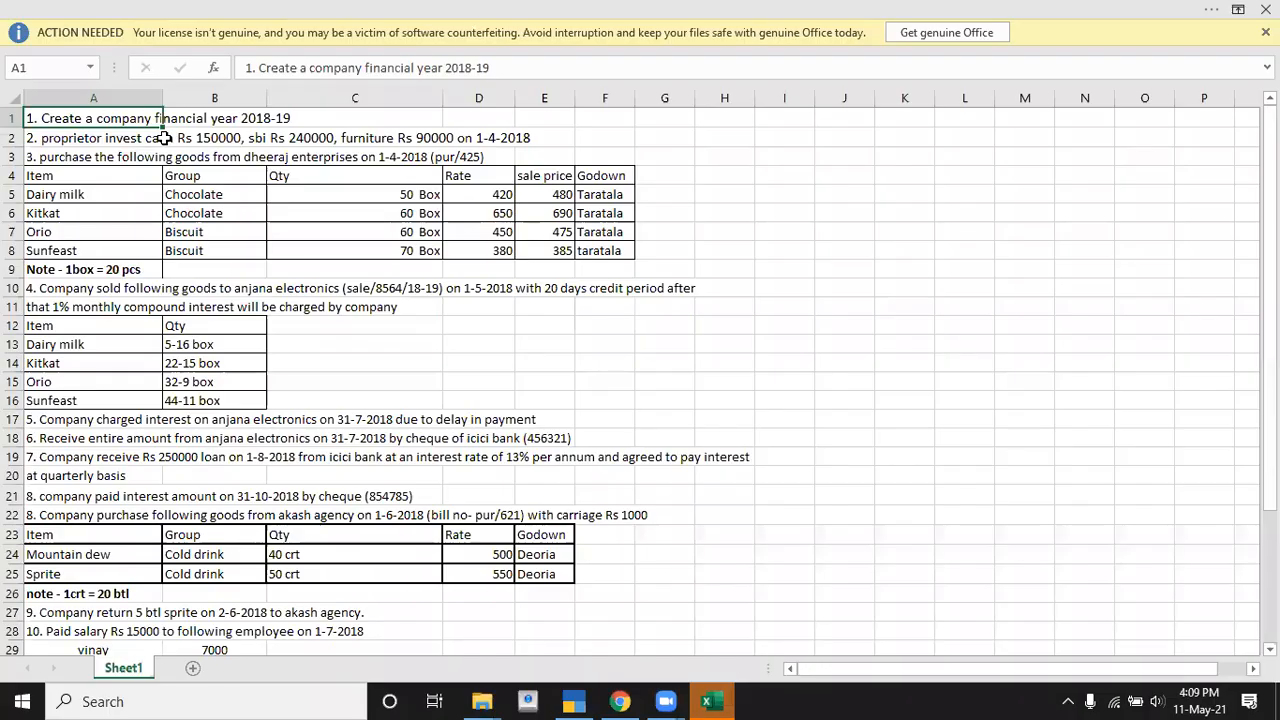
pyautogui.hotkey('alt', 'Tab')
pyautogui.write('1')
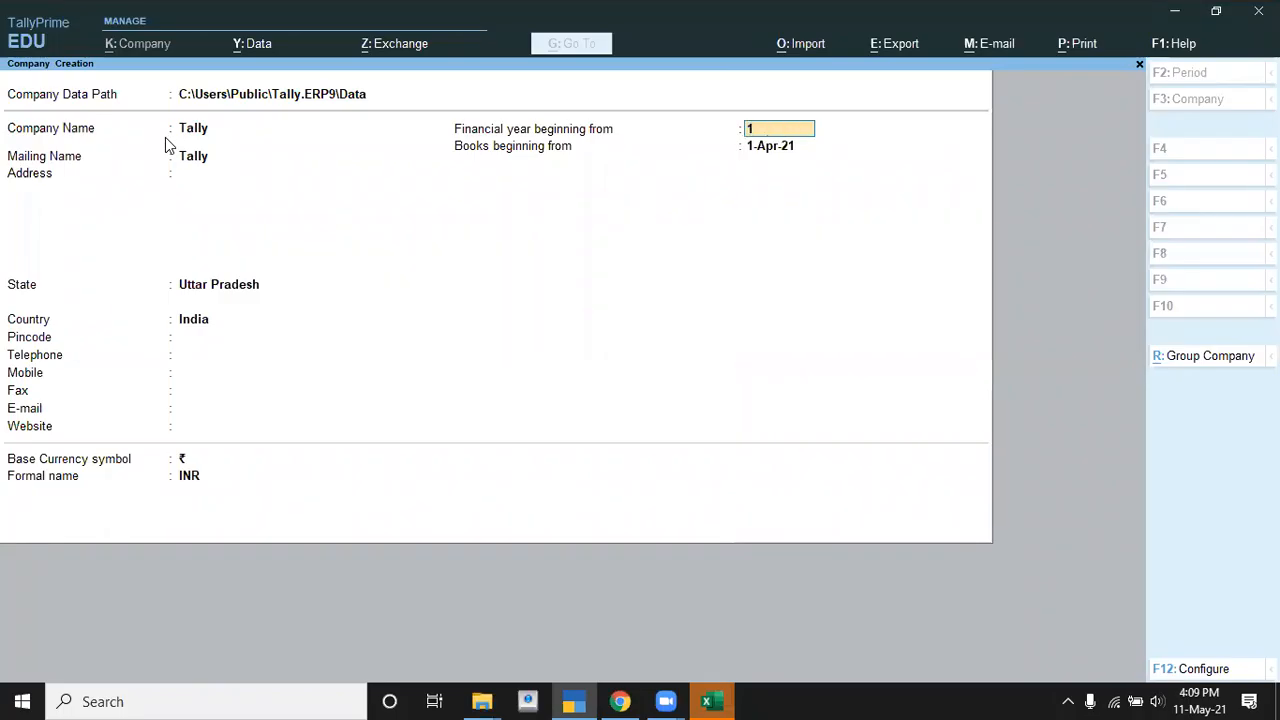
pyautogui.write('-4-2018')
pyautogui.press('Return')
pyautogui.press('Return')
pyautogui.press('Return')
pyautogui.hotkey('ctrl', 'a')
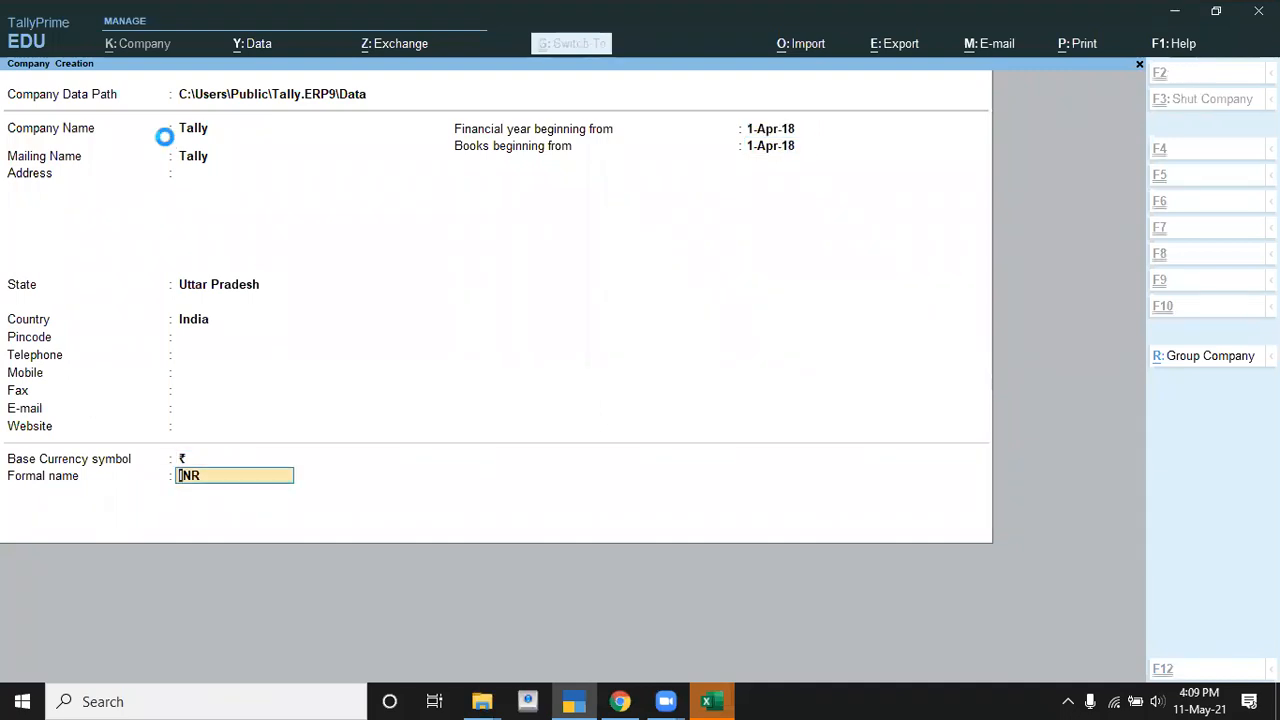
# - Switch to the Excel sheet and list the invested amounts 150000, 240000 and 90000 in cells I2 to I4
pyautogui.hotkey('alt', 'Tab')
pyautogui.click(161, 138)
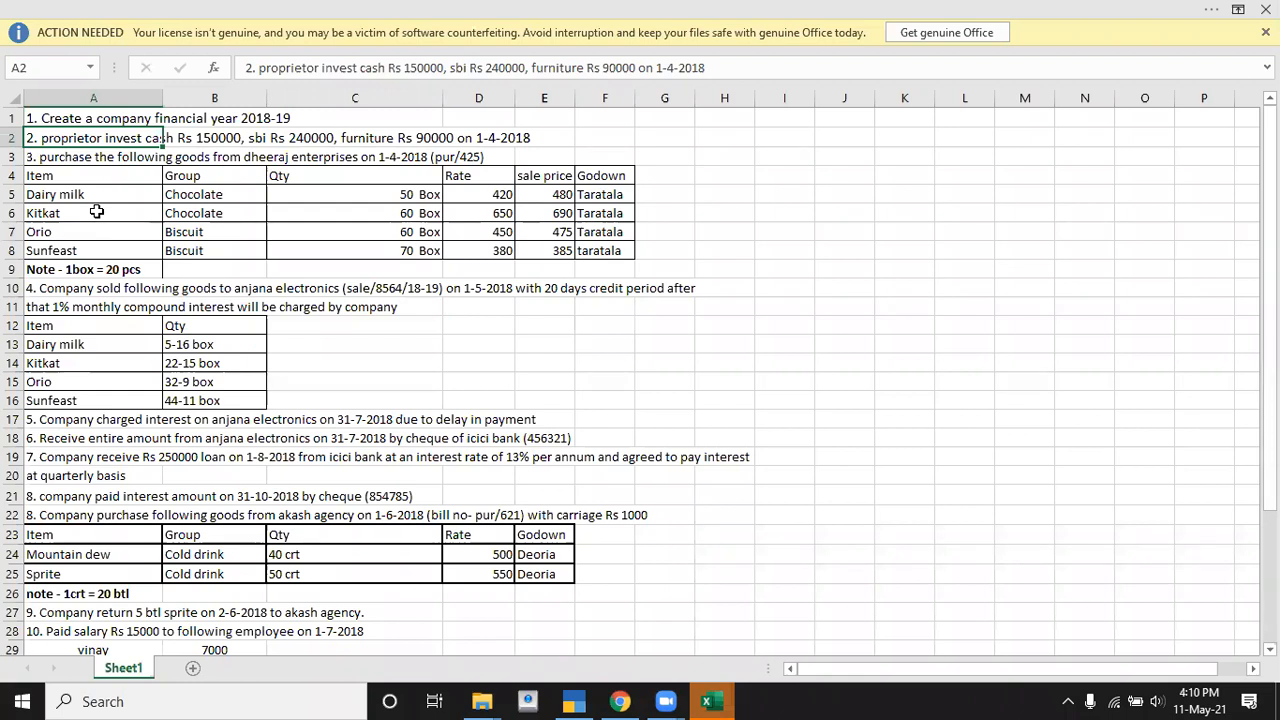
pyautogui.click(771, 138)
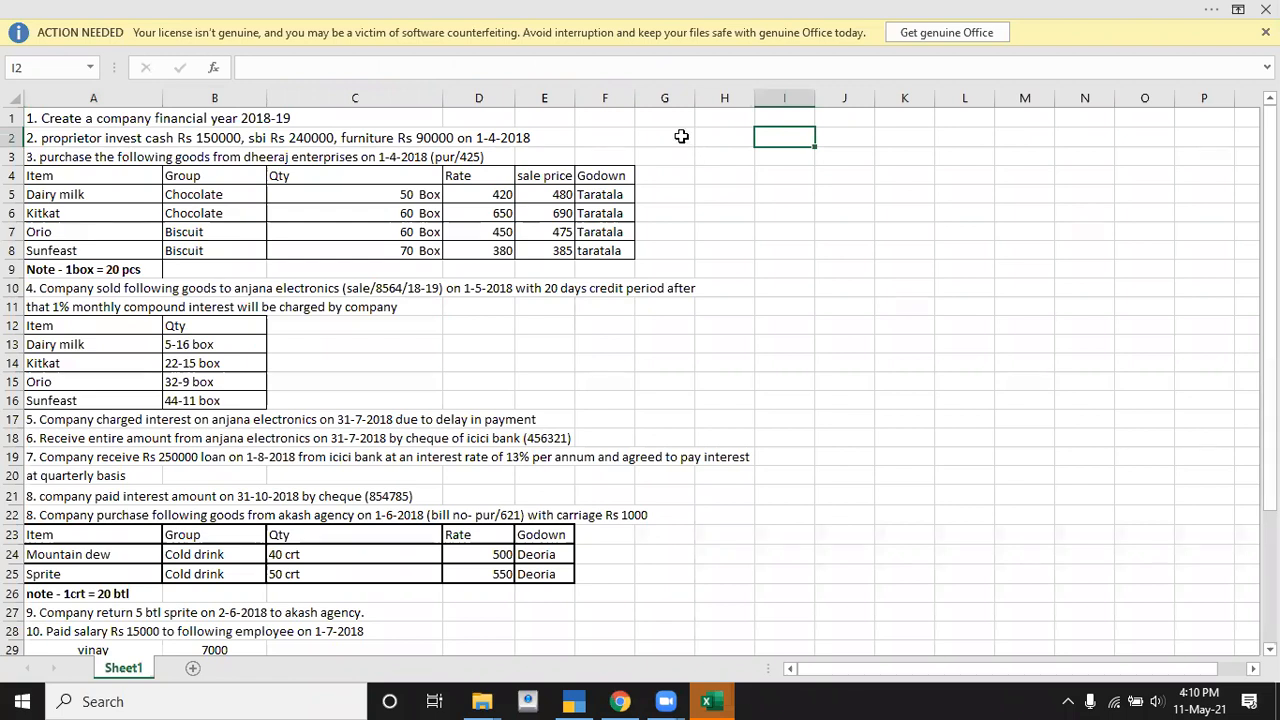
pyautogui.write('150000')
pyautogui.press('Return')
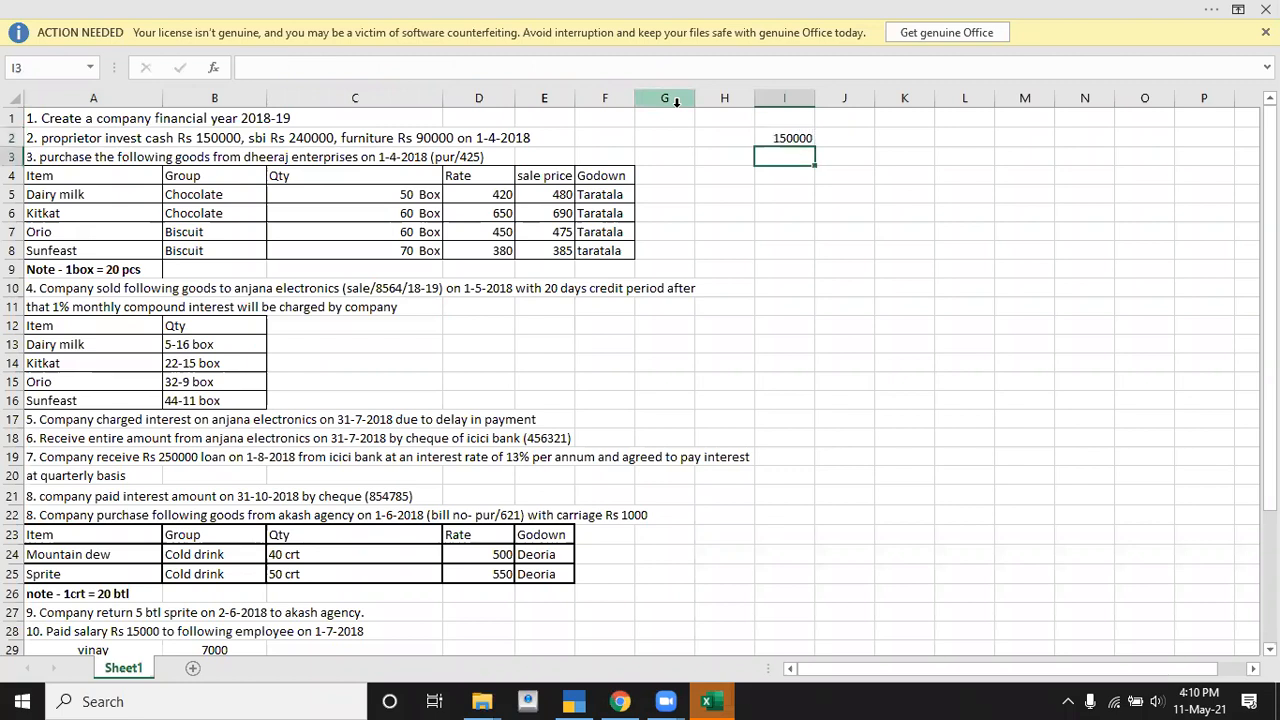
pyautogui.write('240000')
pyautogui.press('Return')
pyautogui.write('90000')
pyautogui.press('Return')
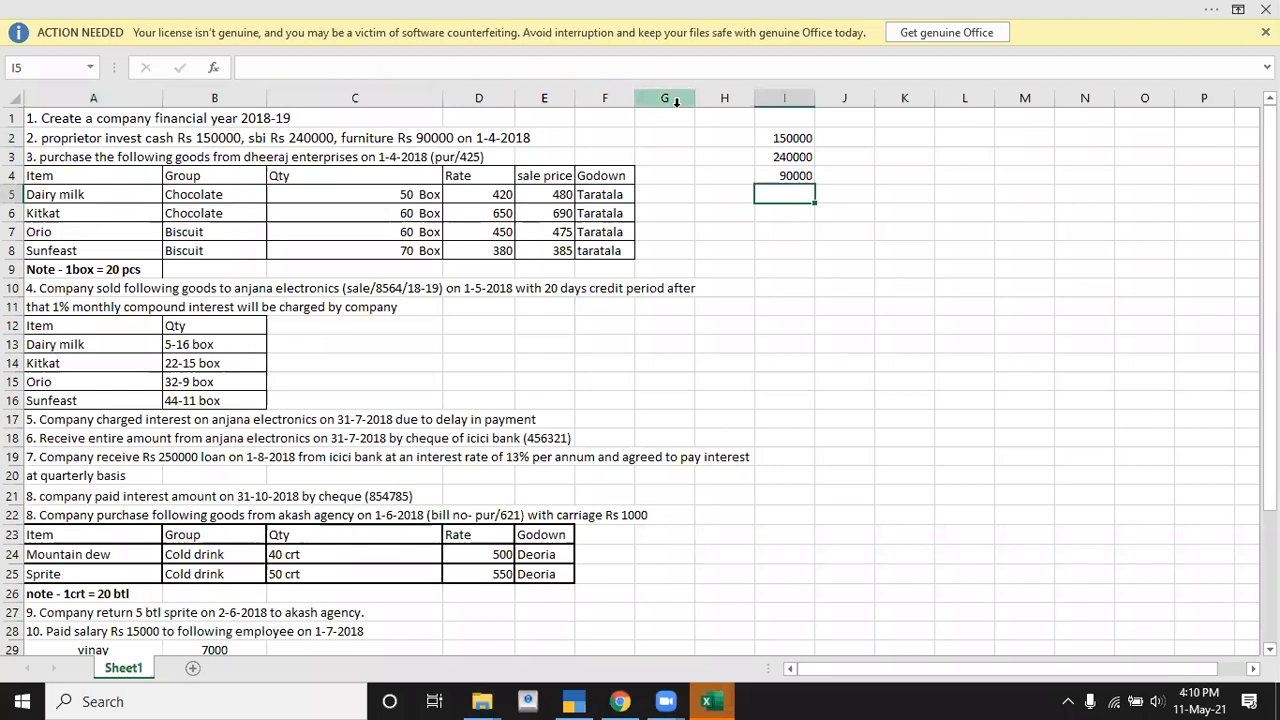
# - Total the three investment amounts in cell I5 with =SUM(I2:I4)
pyautogui.write('=sum')
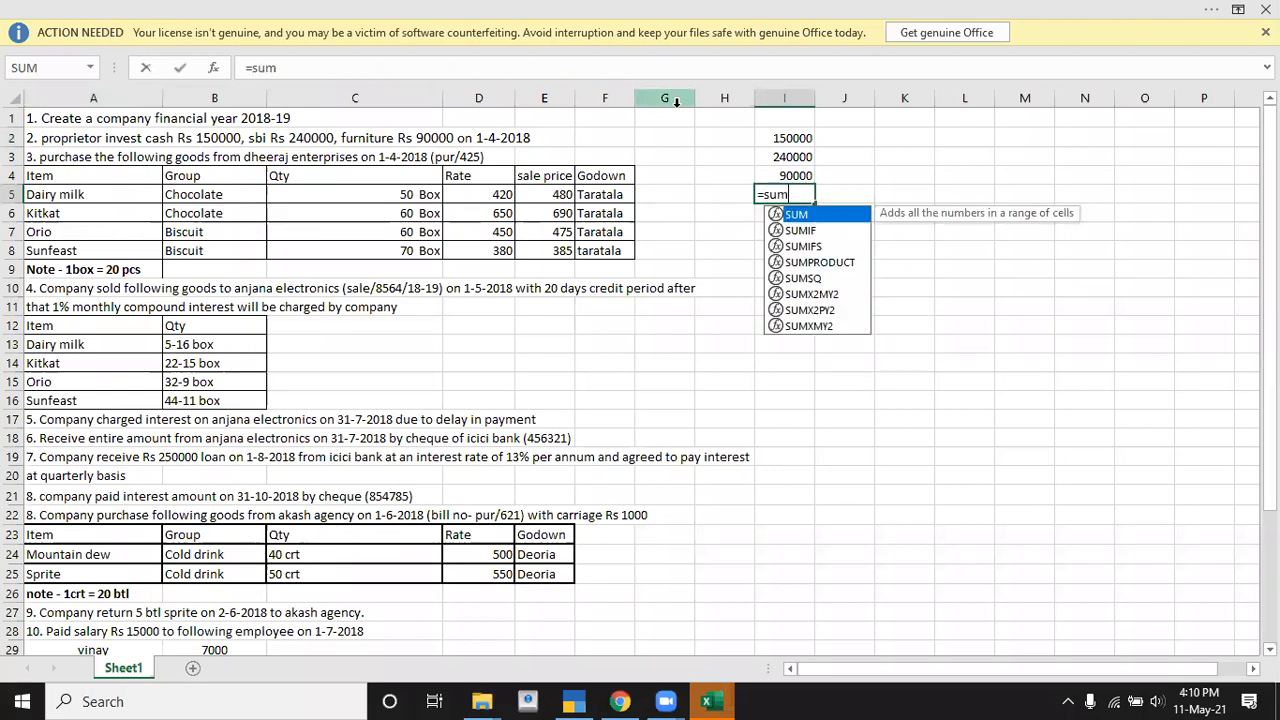
pyautogui.write('(')
pyautogui.press('Up')
pyautogui.hotkey('shift', 'Up')
pyautogui.hotkey('shift', 'Up')
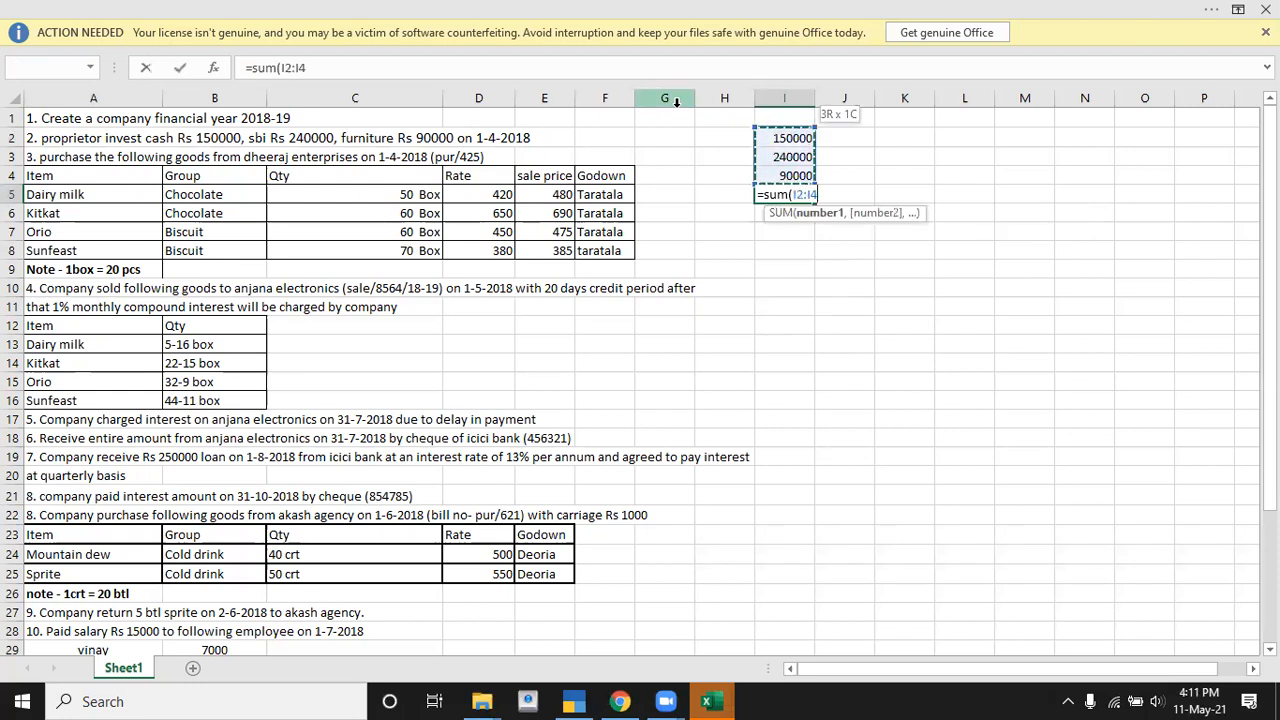
pyautogui.write(')')
pyautogui.press('Return')
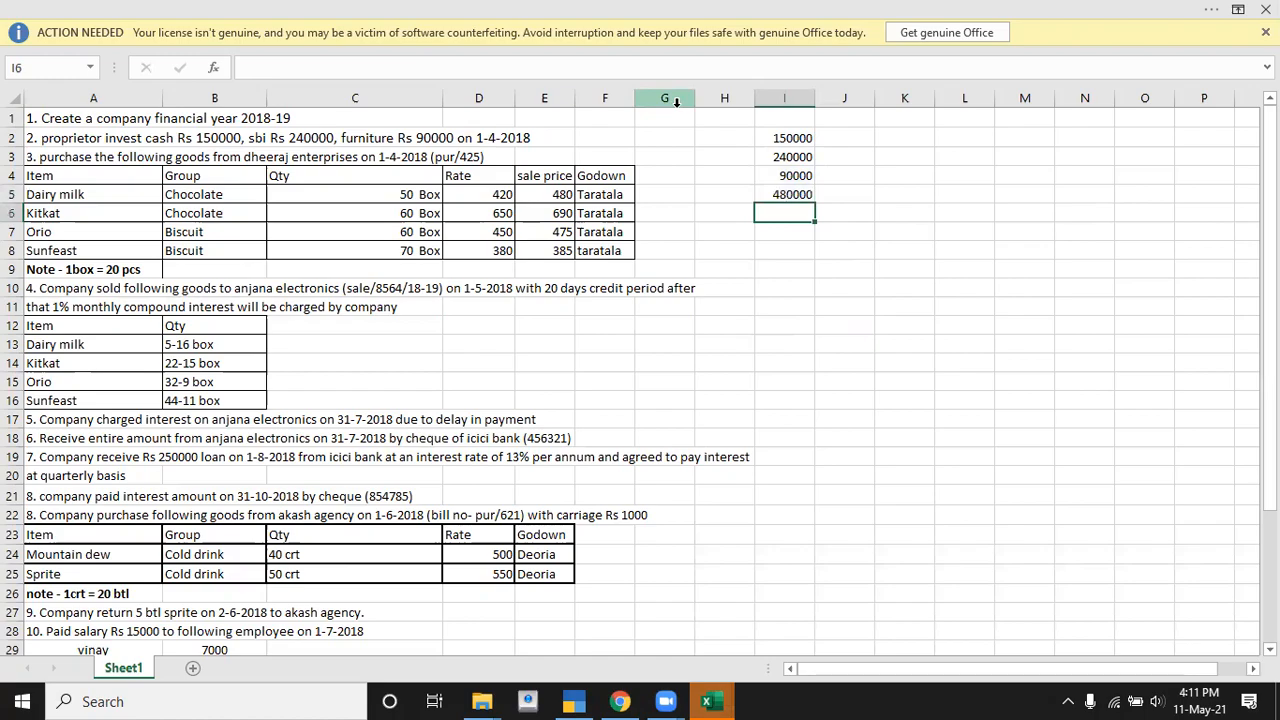
# - Return to TallyPrime, leave the company features screen, and open a new receipt voucher
pyautogui.hotkey('alt', 'Tab')
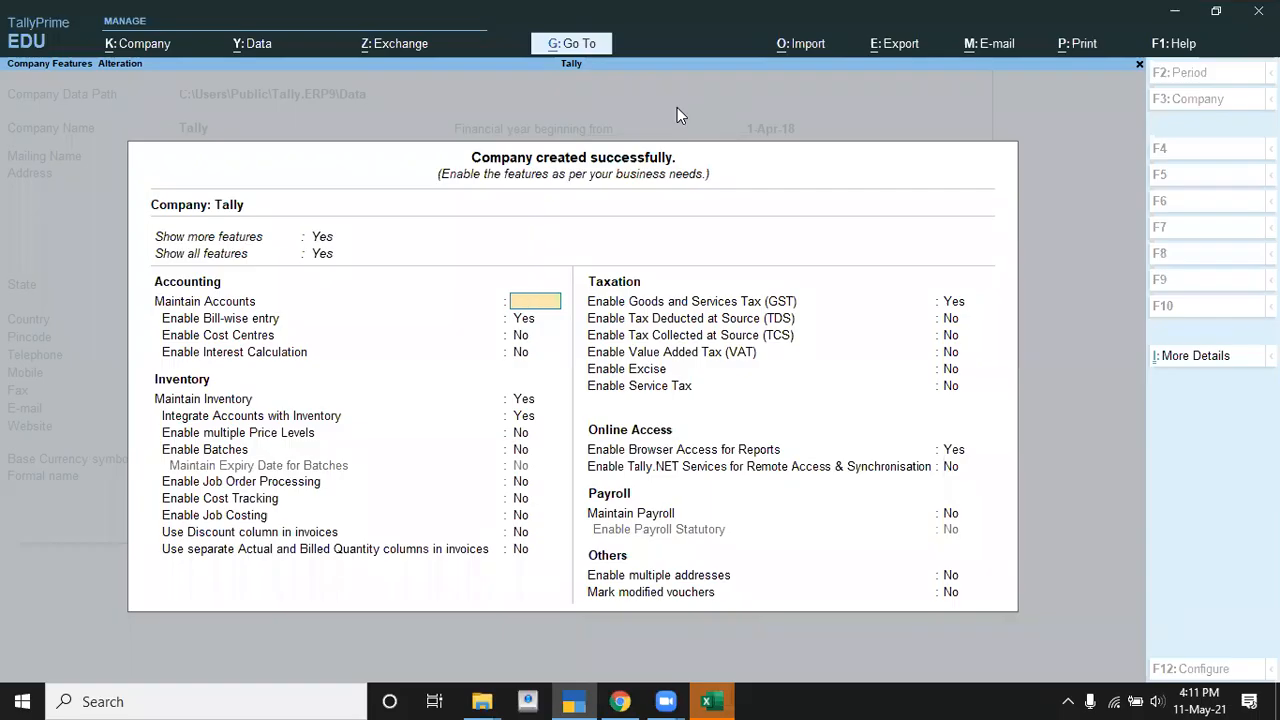
pyautogui.press('Escape')
pyautogui.press('y')
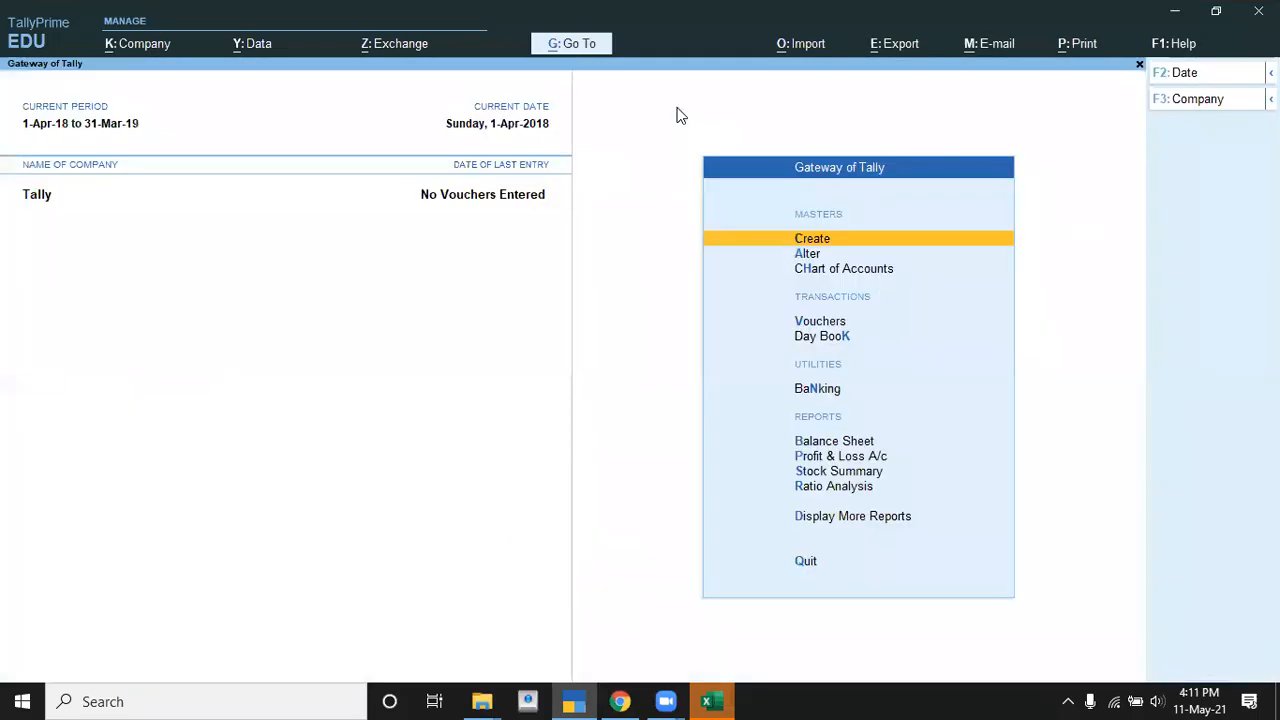
pyautogui.press('Down')
pyautogui.press('Down')
pyautogui.press('Down')
pyautogui.press('Down')
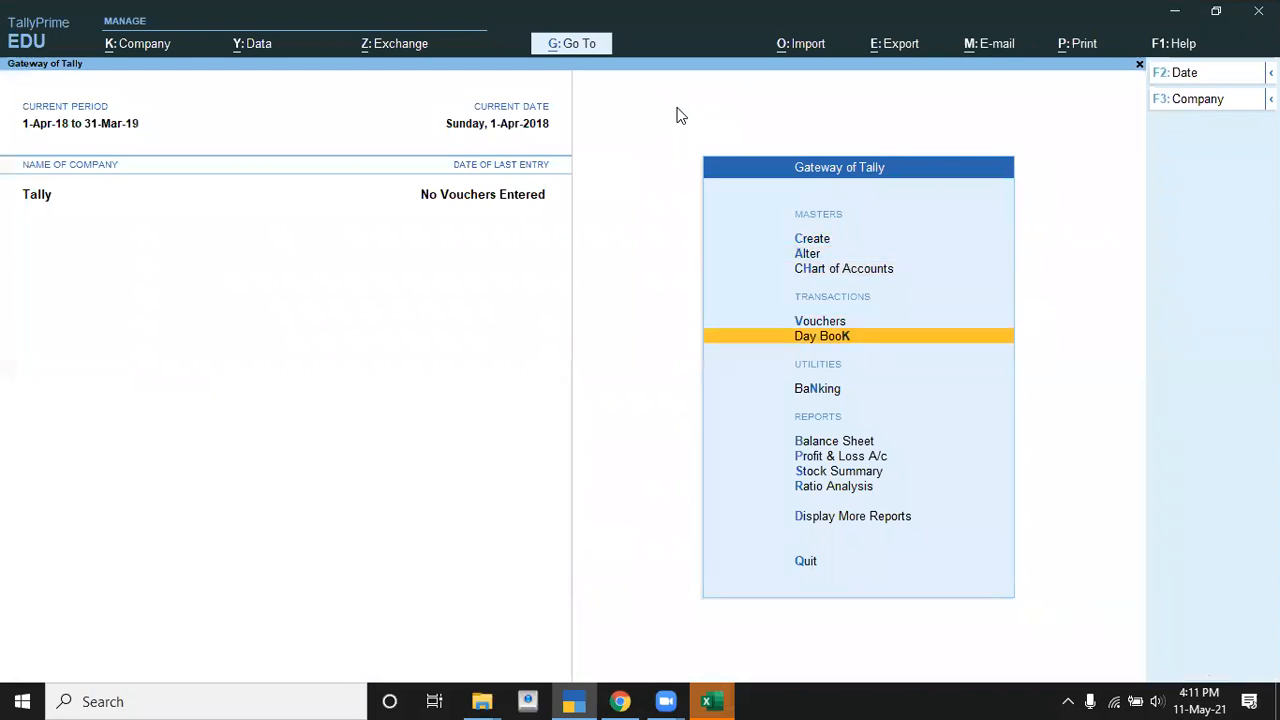
pyautogui.press('Up')
pyautogui.press('Return')
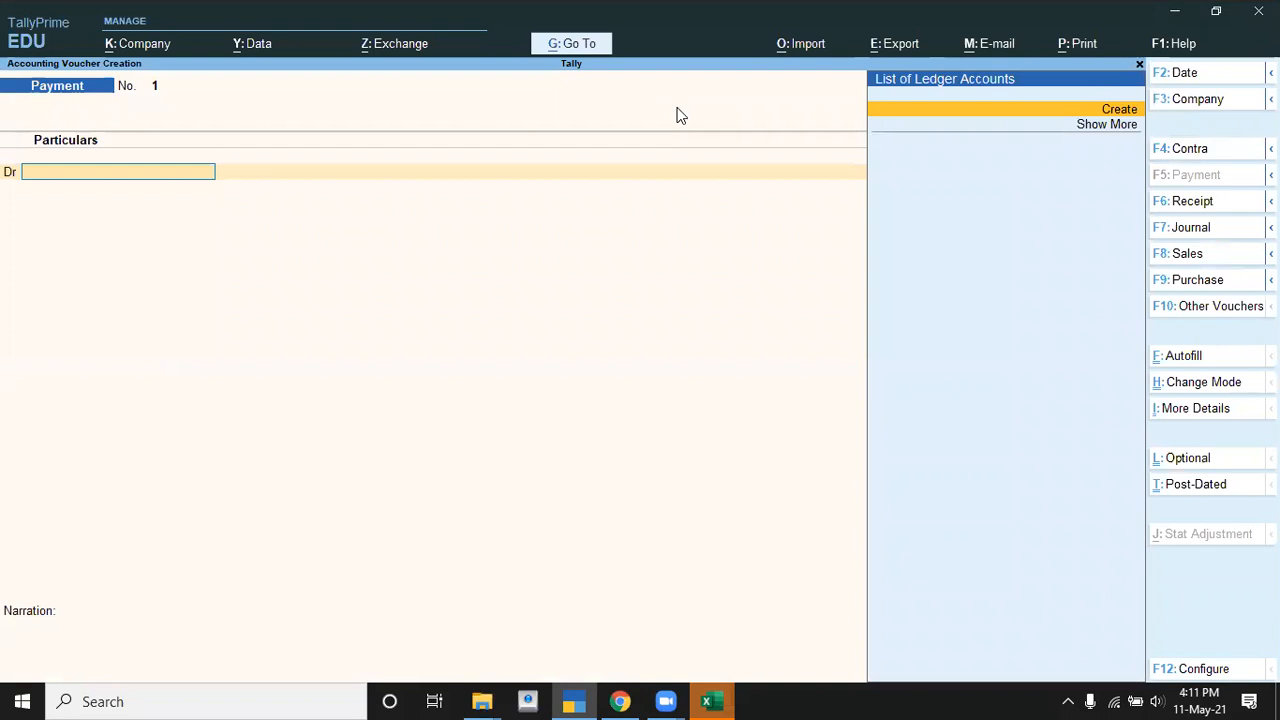
pyautogui.press('F6')
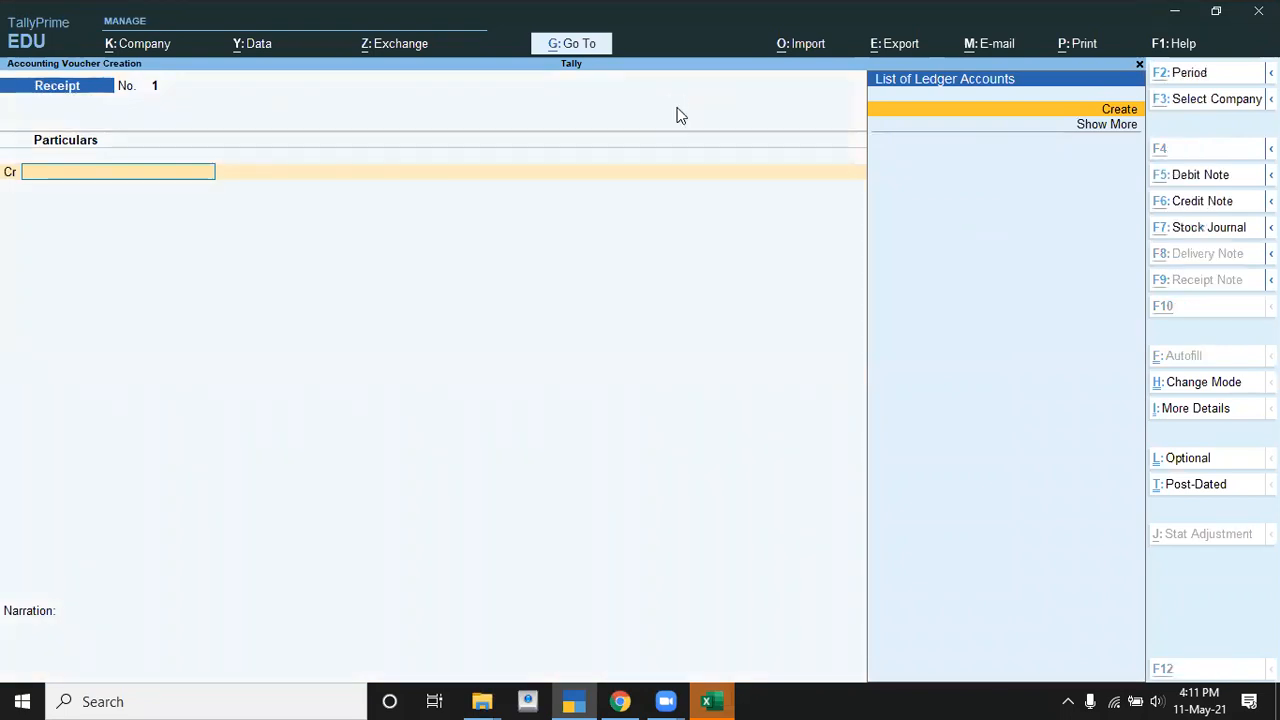
# - Create a ledger named Capital under Capital Account for the receipt's credit line and save it
pyautogui.hotkey('alt', 'c')
pyautogui.write('Capital')
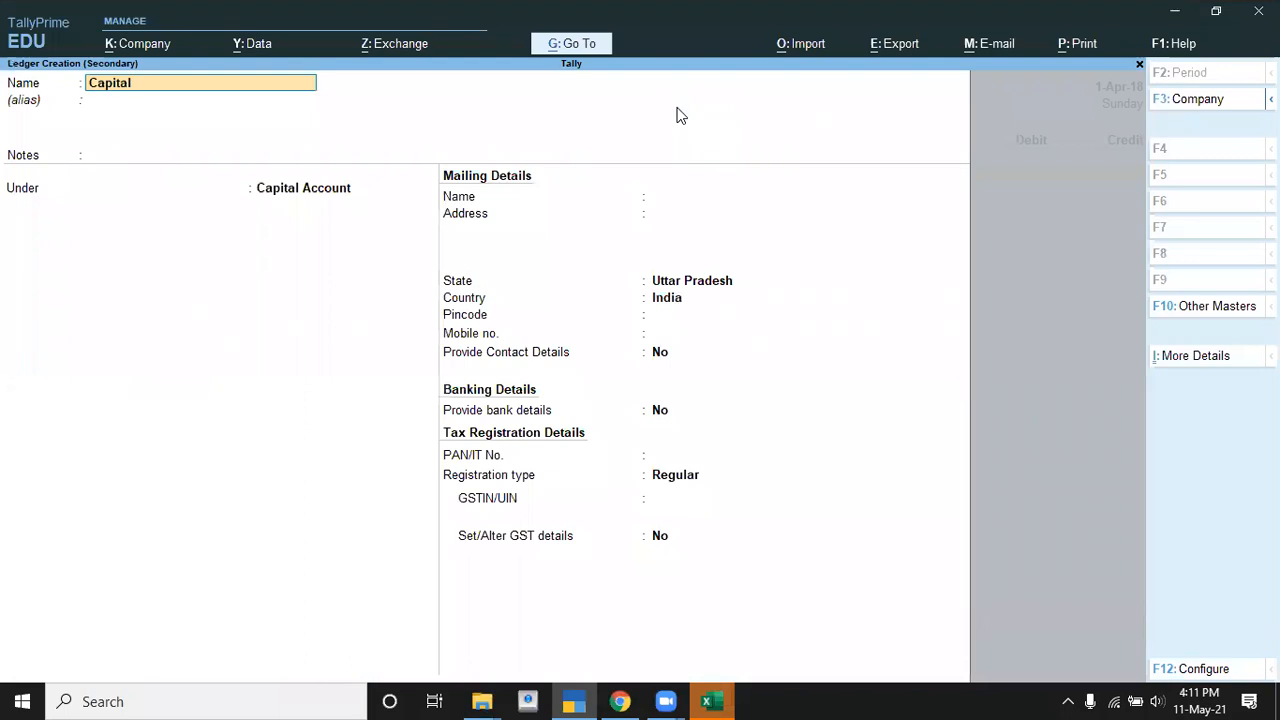
pyautogui.press('Return')
pyautogui.press('Return')
pyautogui.press('Return')
pyautogui.press('Return')
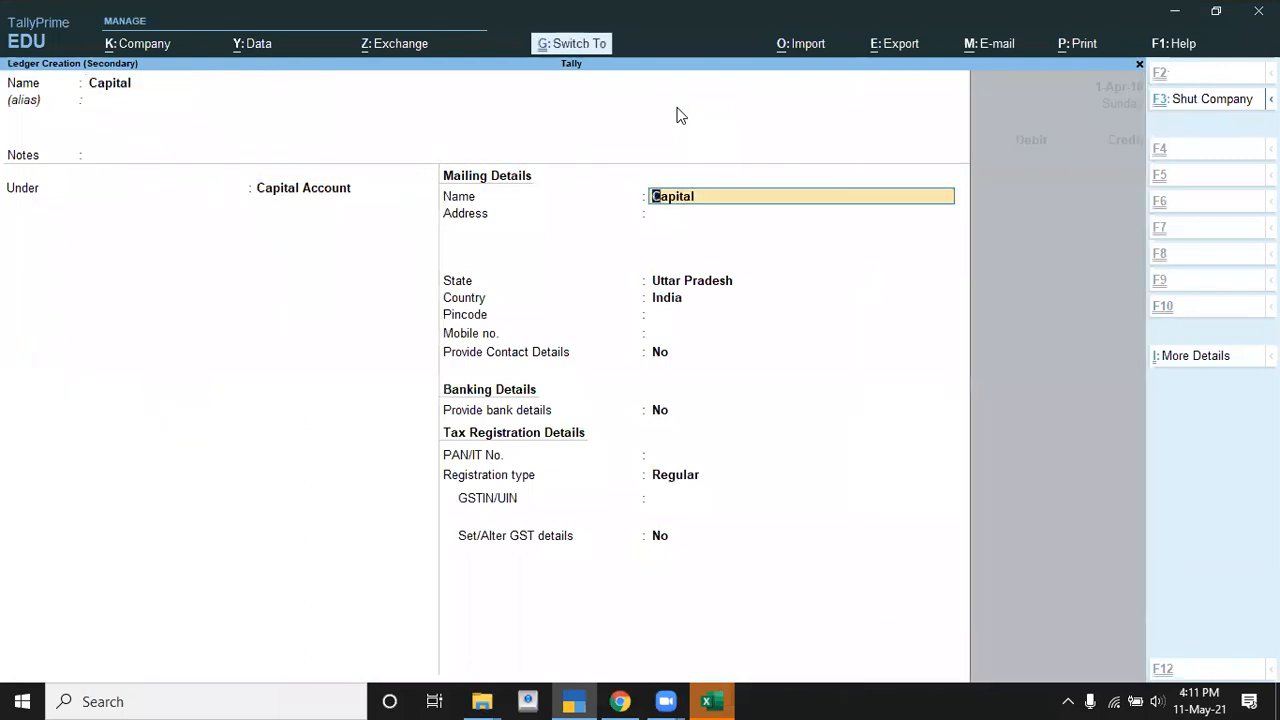
pyautogui.hotkey('ctrl', 'a')
# - Check the investment total in Excel and credit the Capital ledger with 480000 in the receipt voucher
pyautogui.hotkey('alt', 'Tab')
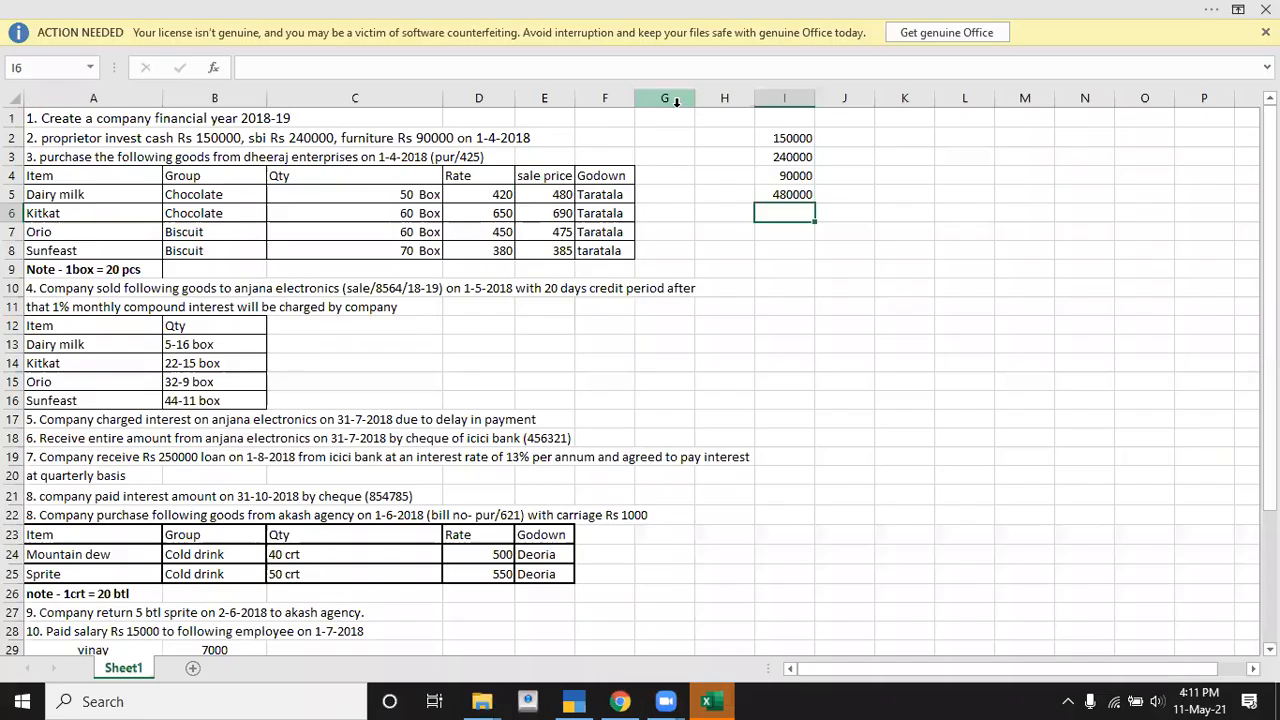
pyautogui.press('Up')
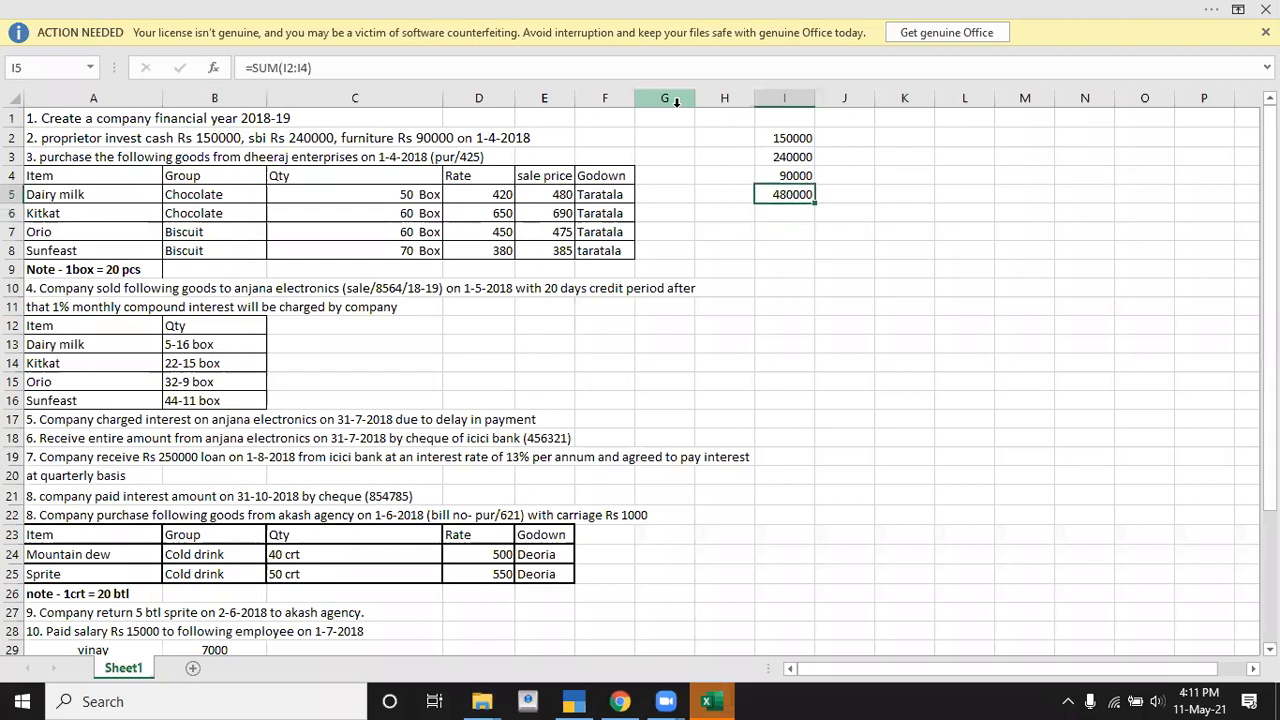
pyautogui.hotkey('alt', 'Tab')
pyautogui.write('480000')
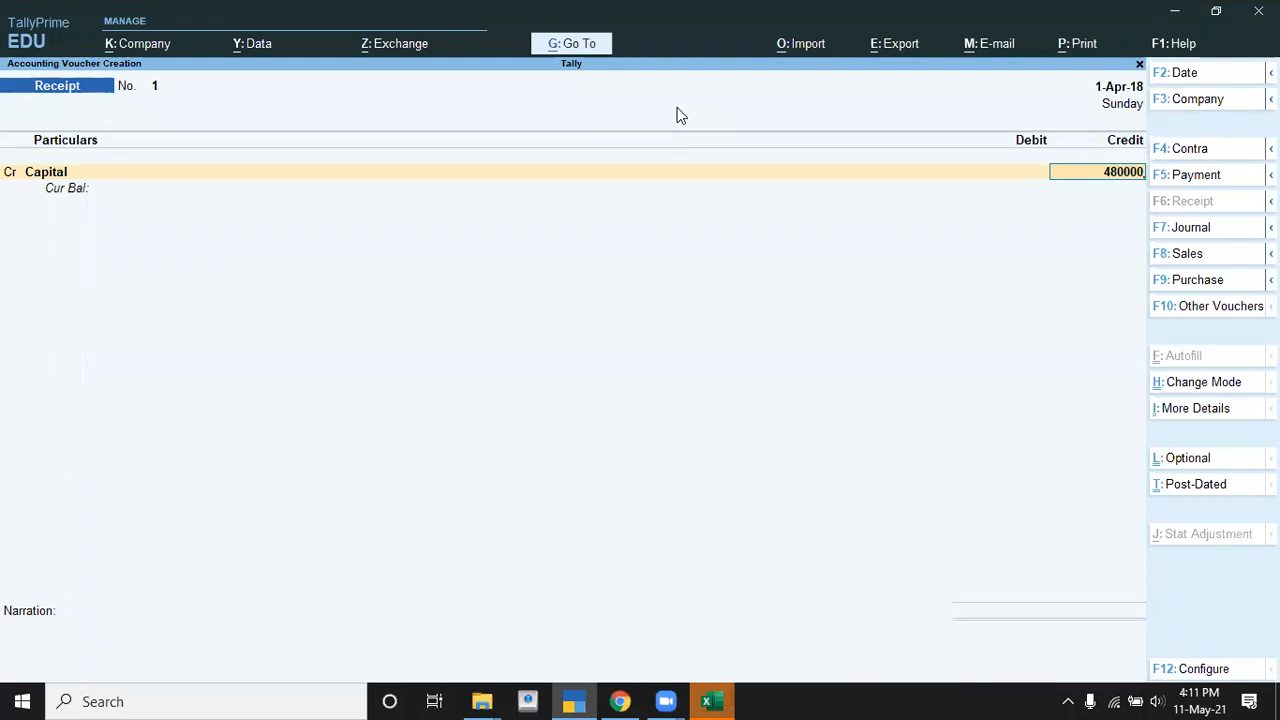
pyautogui.press('Return')
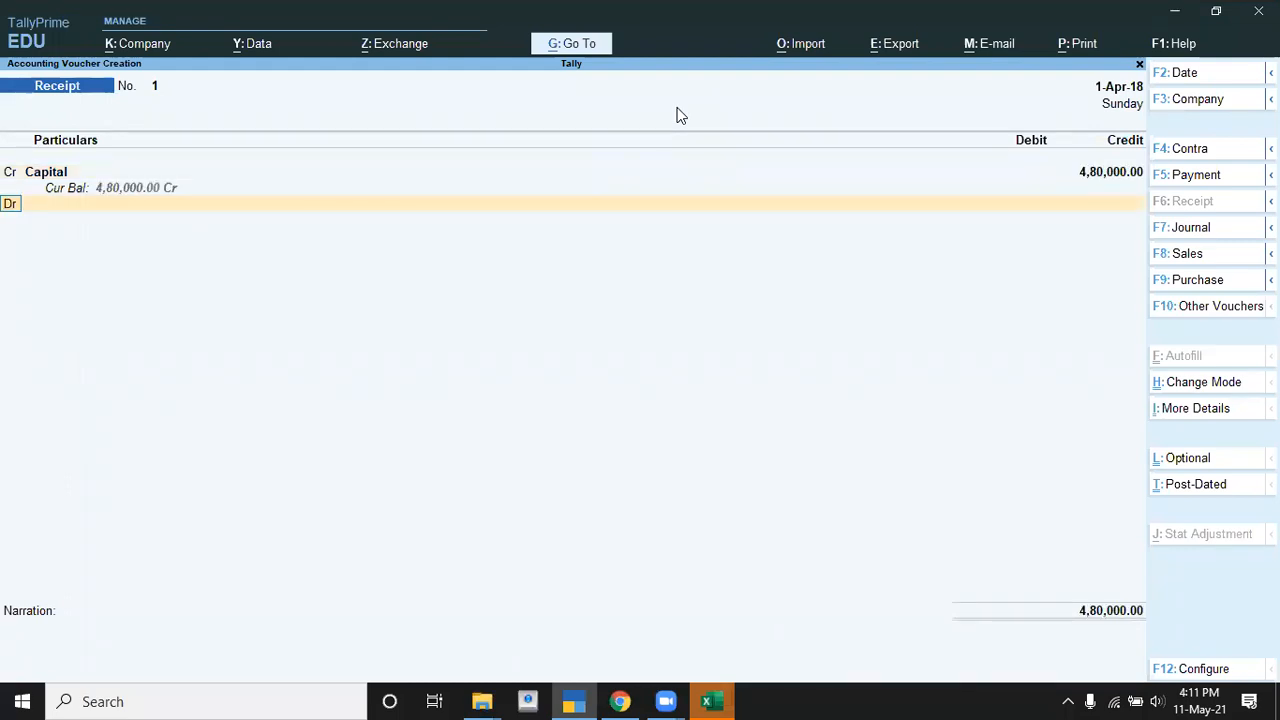
# - Add a debit line for Cash with the amount 1,50,000, checking the figure in the Excel sheet
pyautogui.press('Return')
pyautogui.press('Down')
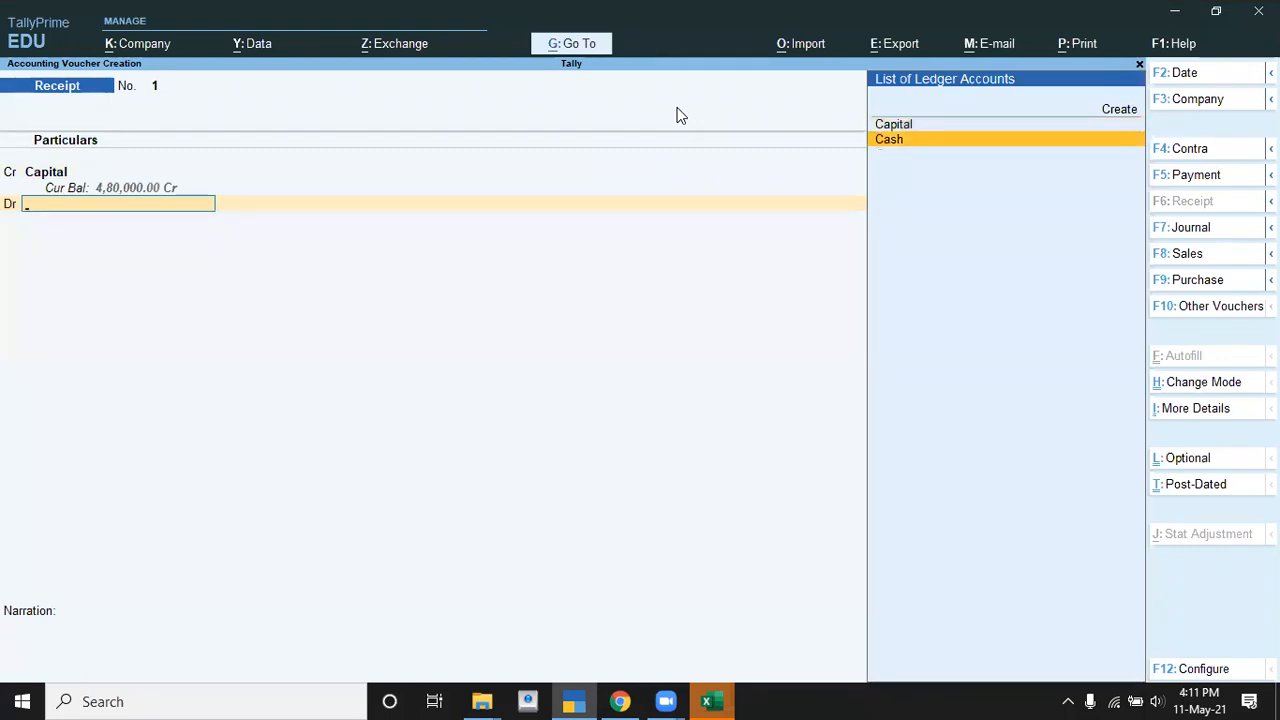
pyautogui.press('Return')
pyautogui.hotkey('alt', 'Tab')
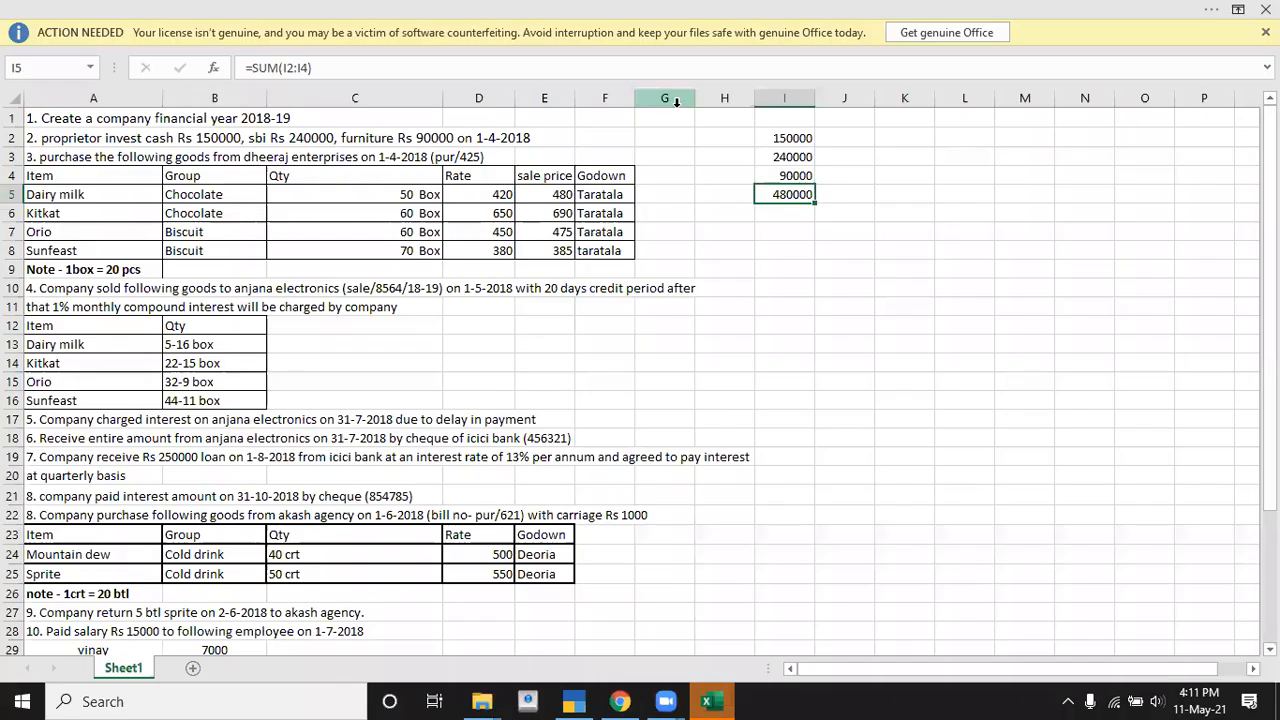
pyautogui.hotkey('alt', 'Tab')
pyautogui.write('1,50,000')
pyautogui.press('Return')
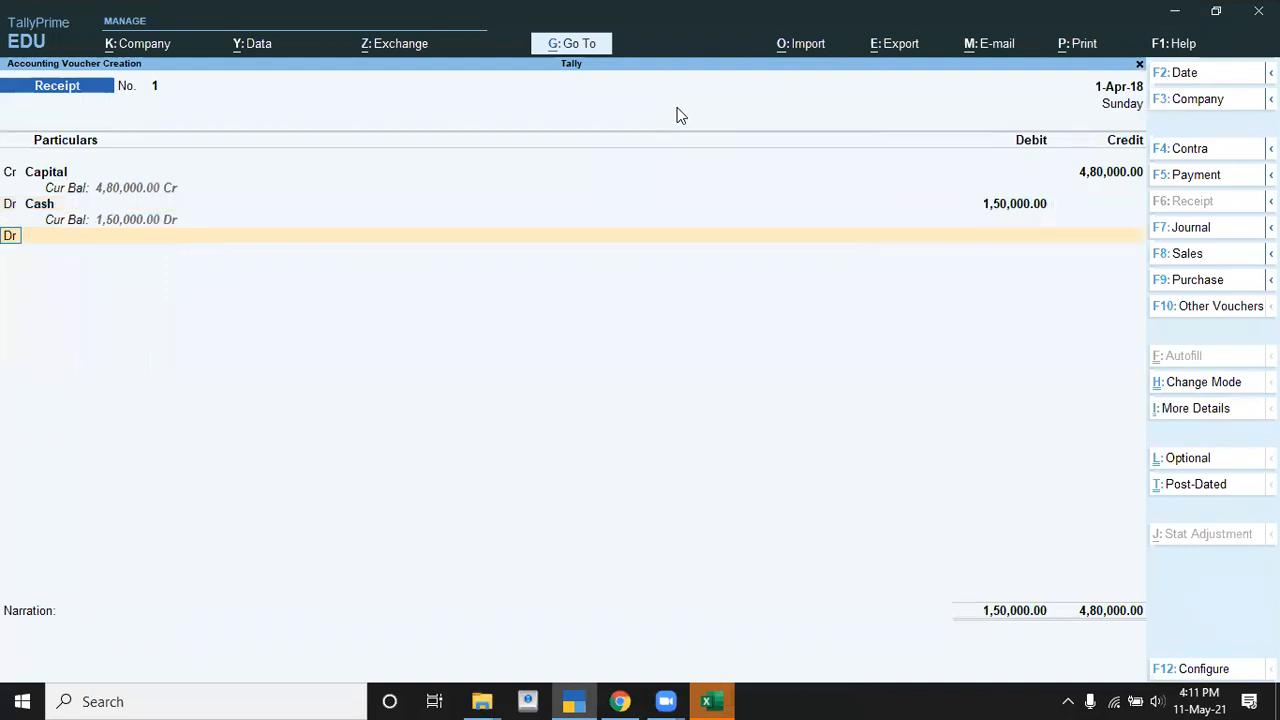
# - Add another debit line to the receipt voucher and create a ledger named Sbi for it under Bank Accounts
pyautogui.press('Return')
pyautogui.press('Return')
pyautogui.hotkey('alt', 'Tab')
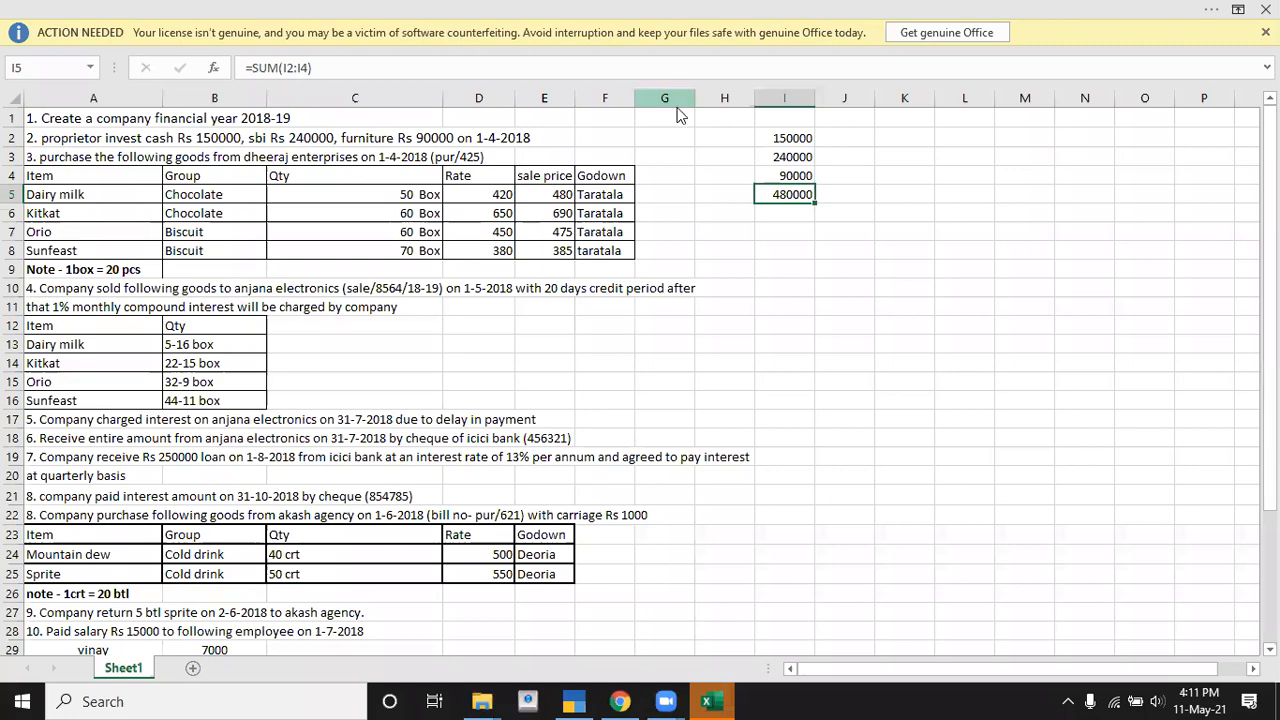
pyautogui.hotkey('alt', 'Tab')
pyautogui.press('BackSpace')
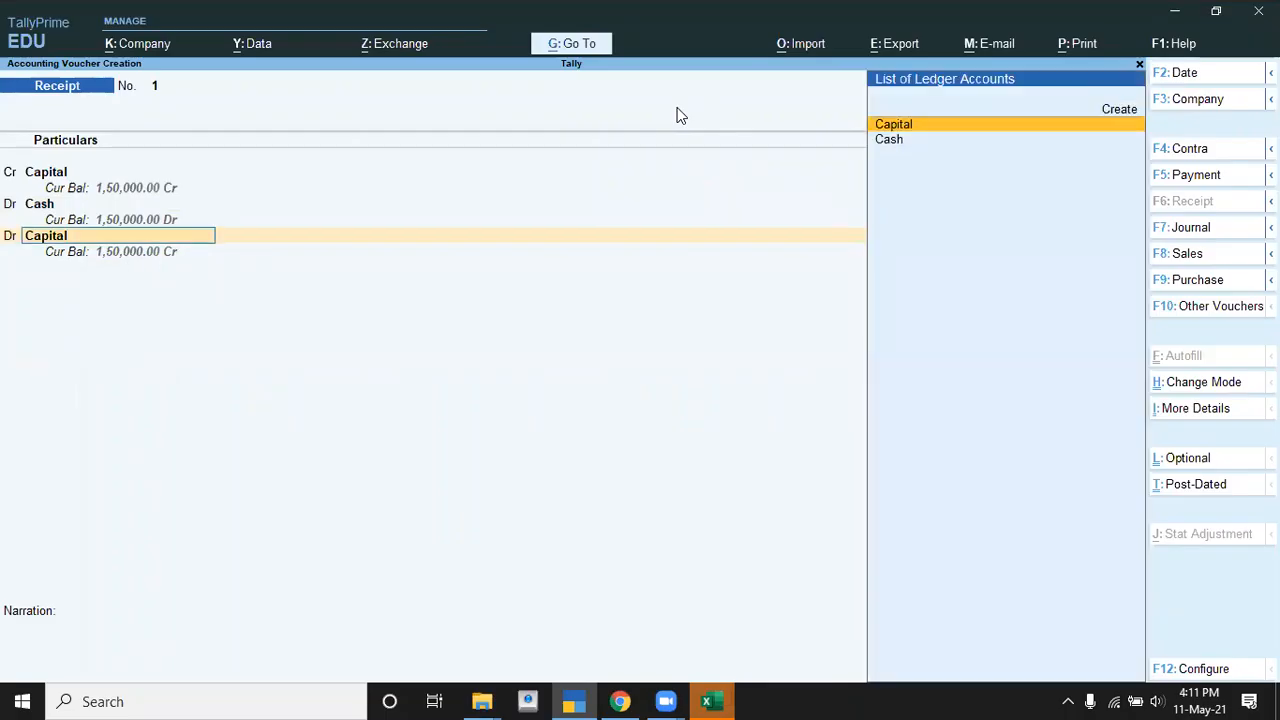
pyautogui.hotkey('alt', 'c')
pyautogui.write('Sbi')
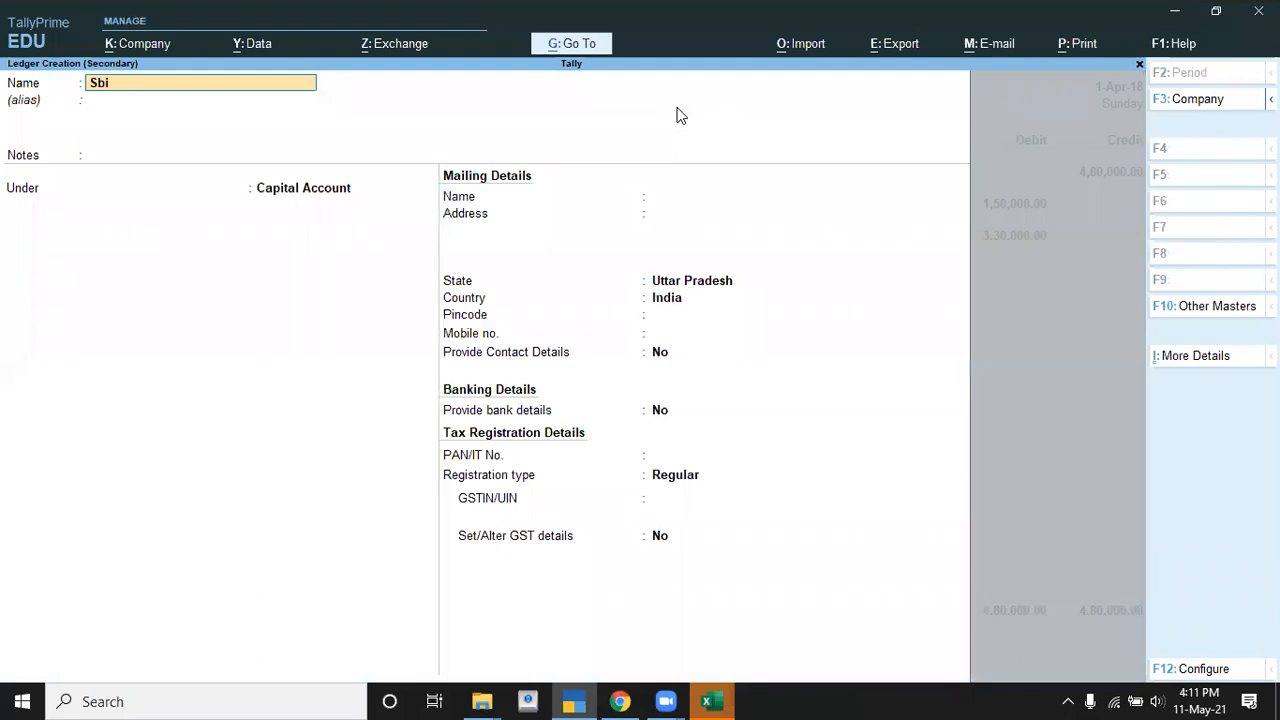
pyautogui.press('Return')
pyautogui.press('Return')
pyautogui.press('Return')
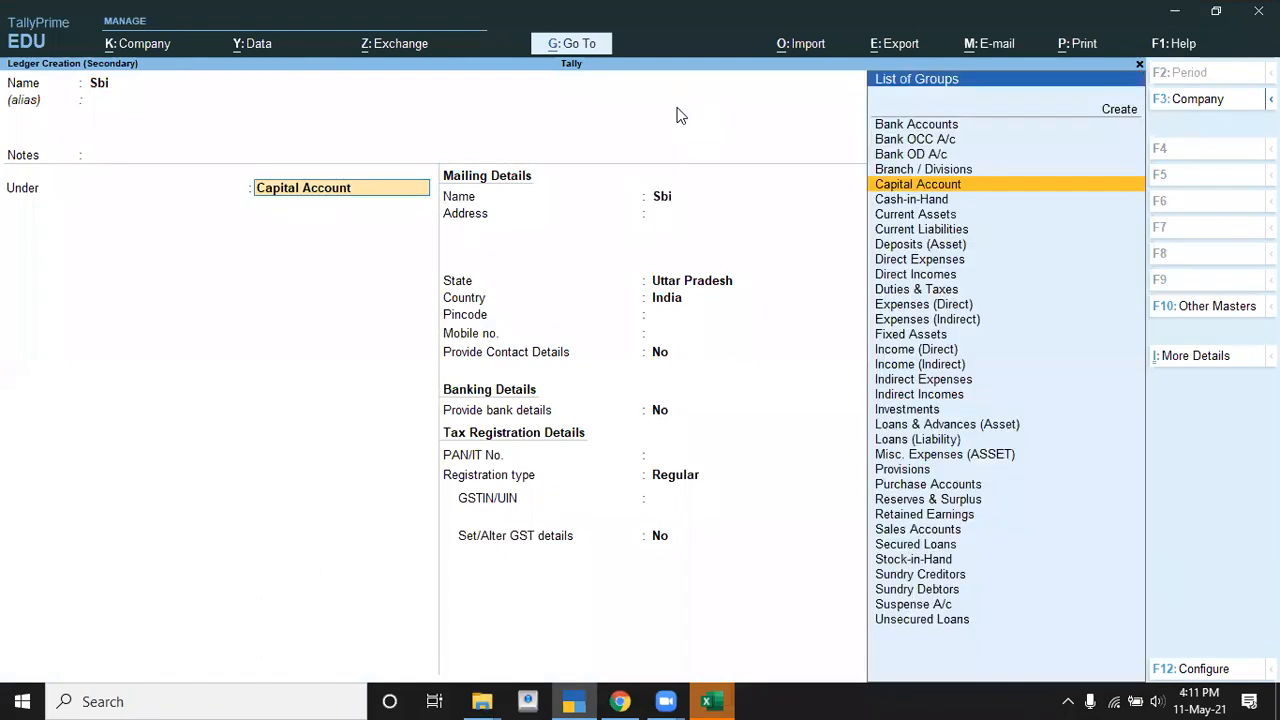
pyautogui.write('B')
pyautogui.press('Return')
pyautogui.press('Return')
pyautogui.press('Return')
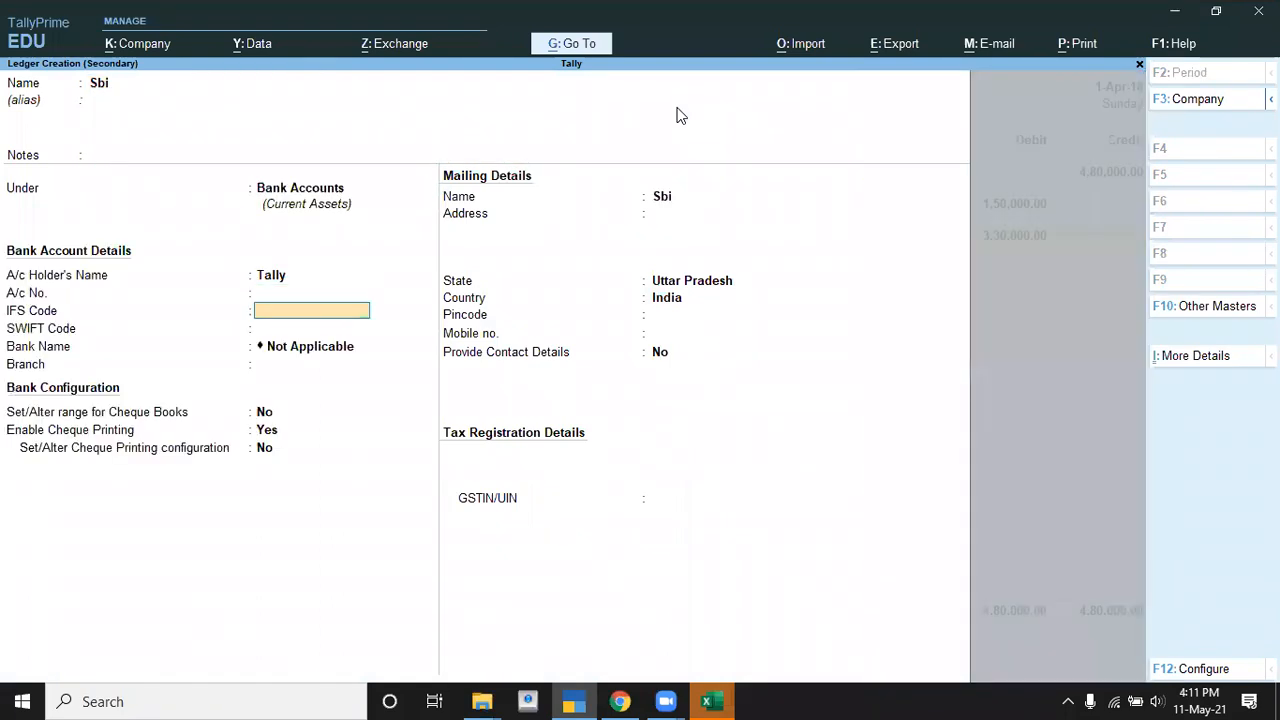
pyautogui.hotkey('ctrl', 'a')
# - Debit Sbi with 240000, checking the figure in Excel, and accept the Cheque/DD bank allocation without instrument or bank details
pyautogui.hotkey('alt', 'Tab')
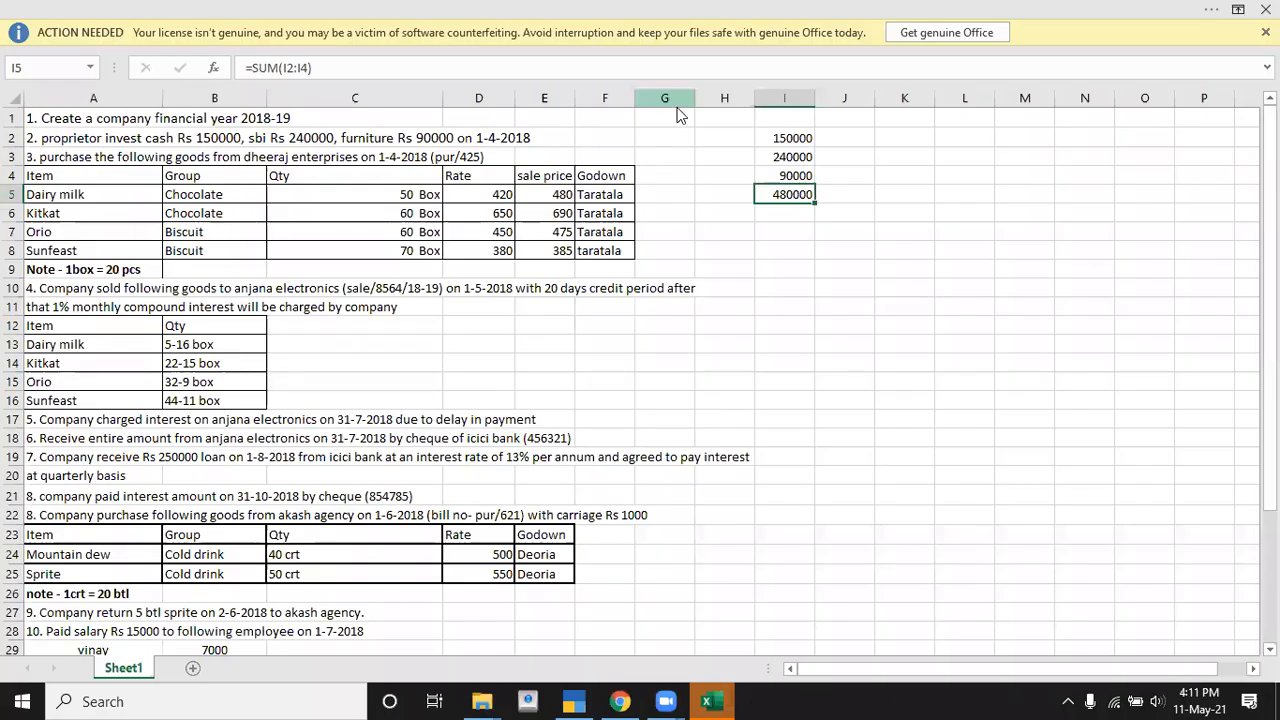
pyautogui.hotkey('alt', 'Tab')
pyautogui.write('24')
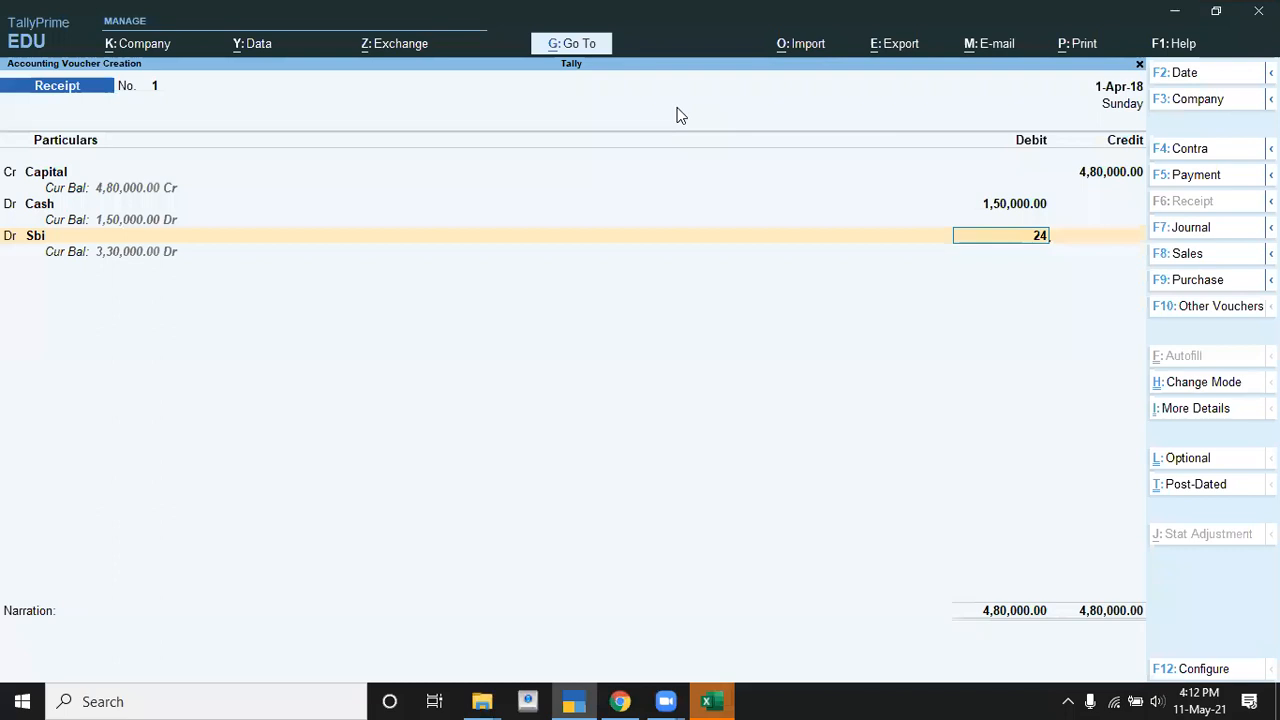
pyautogui.write('0000')
pyautogui.press('Return')
pyautogui.press('Return')
pyautogui.press('Return')
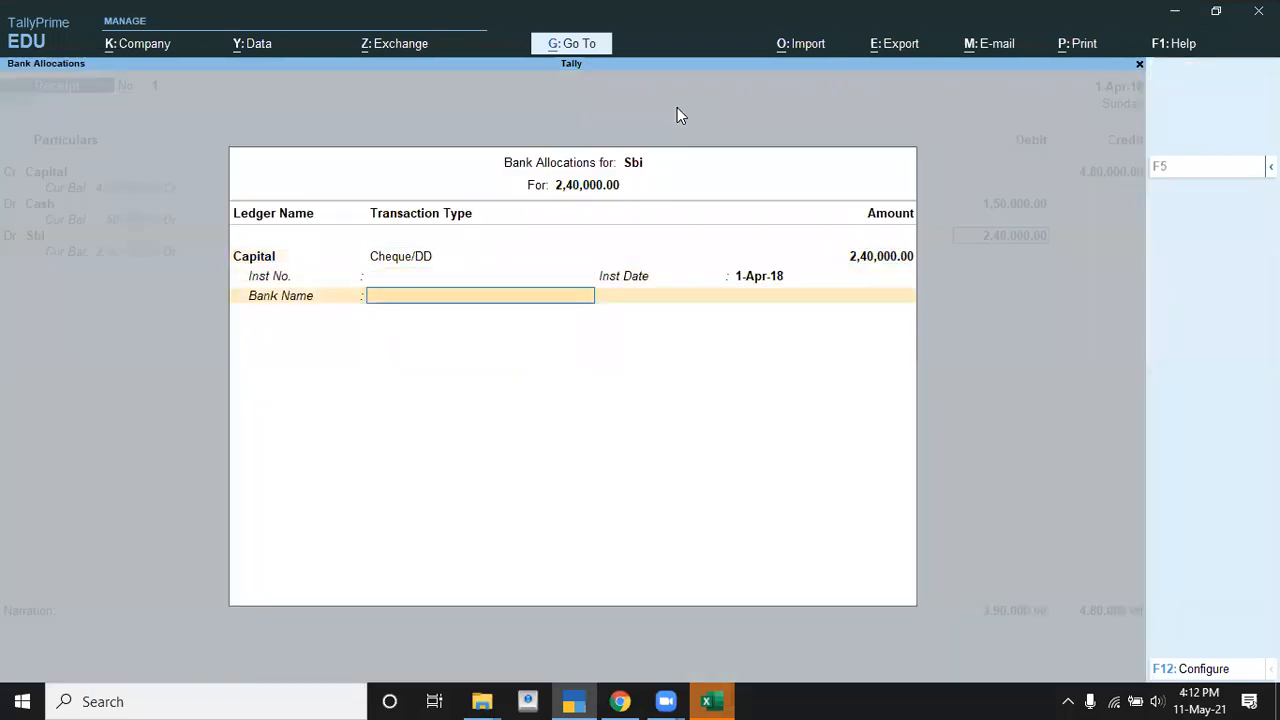
pyautogui.press('Return')
# - Add a further debit line, consulting the Excel sheet, and create a ledger named Furniture for it under Fixed Assets
pyautogui.hotkey('alt', 'Tab')
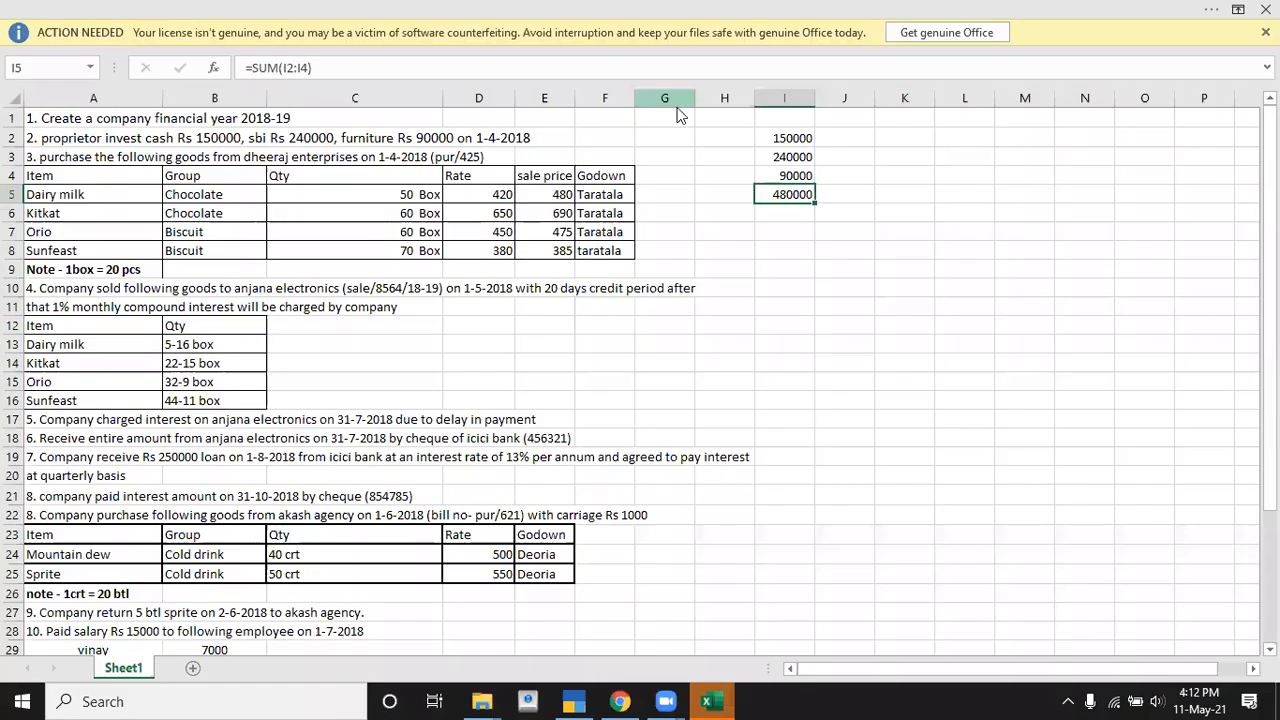
pyautogui.hotkey('alt', 'Tab')
pyautogui.write('df')
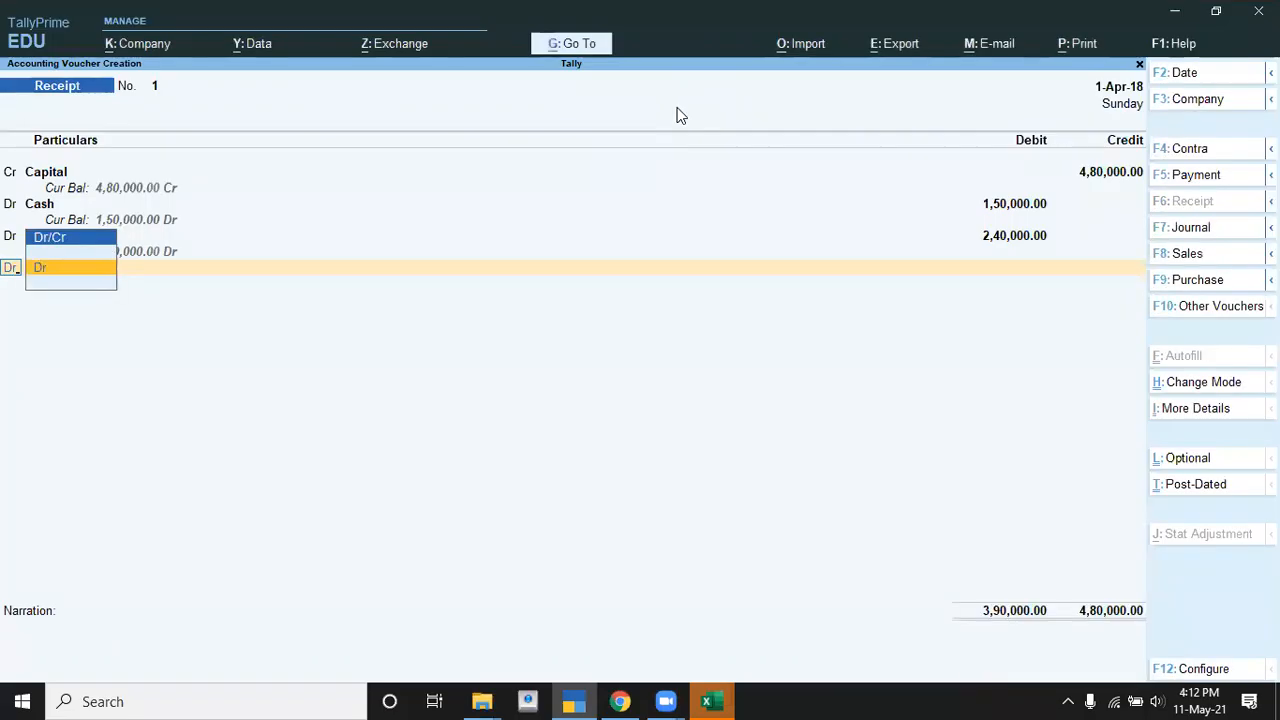
pyautogui.press('Return')
pyautogui.hotkey('alt', 'c')
pyautogui.write('Furniture')
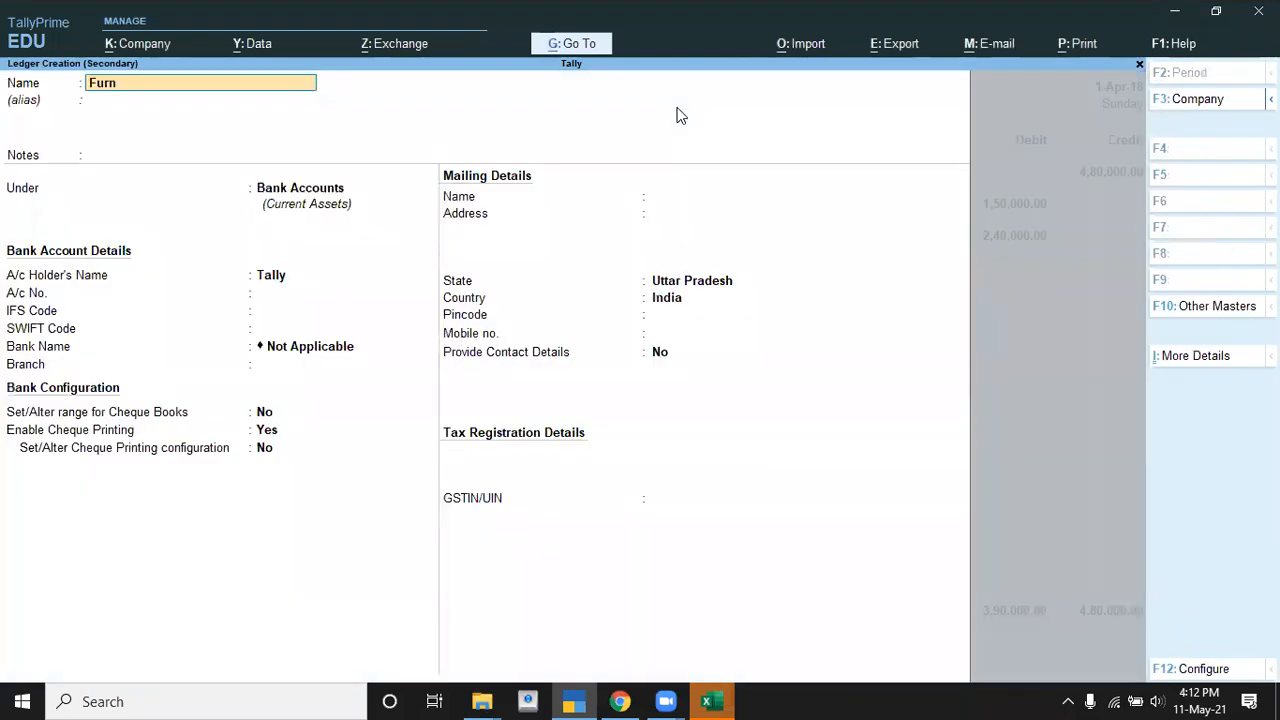
pyautogui.press('Return')
pyautogui.press('Return')
pyautogui.press('Return')
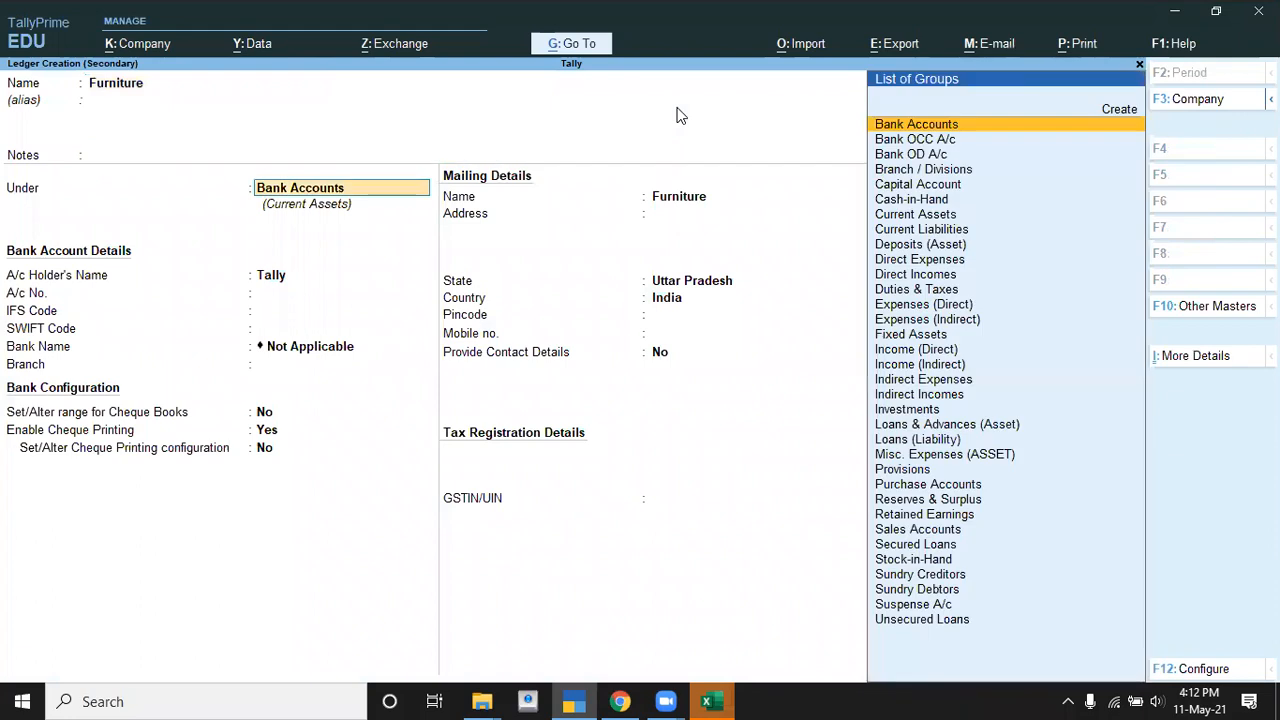
pyautogui.write('fi')
pyautogui.press('Return')
pyautogui.press('Return')
pyautogui.hotkey('ctrl', 'a')
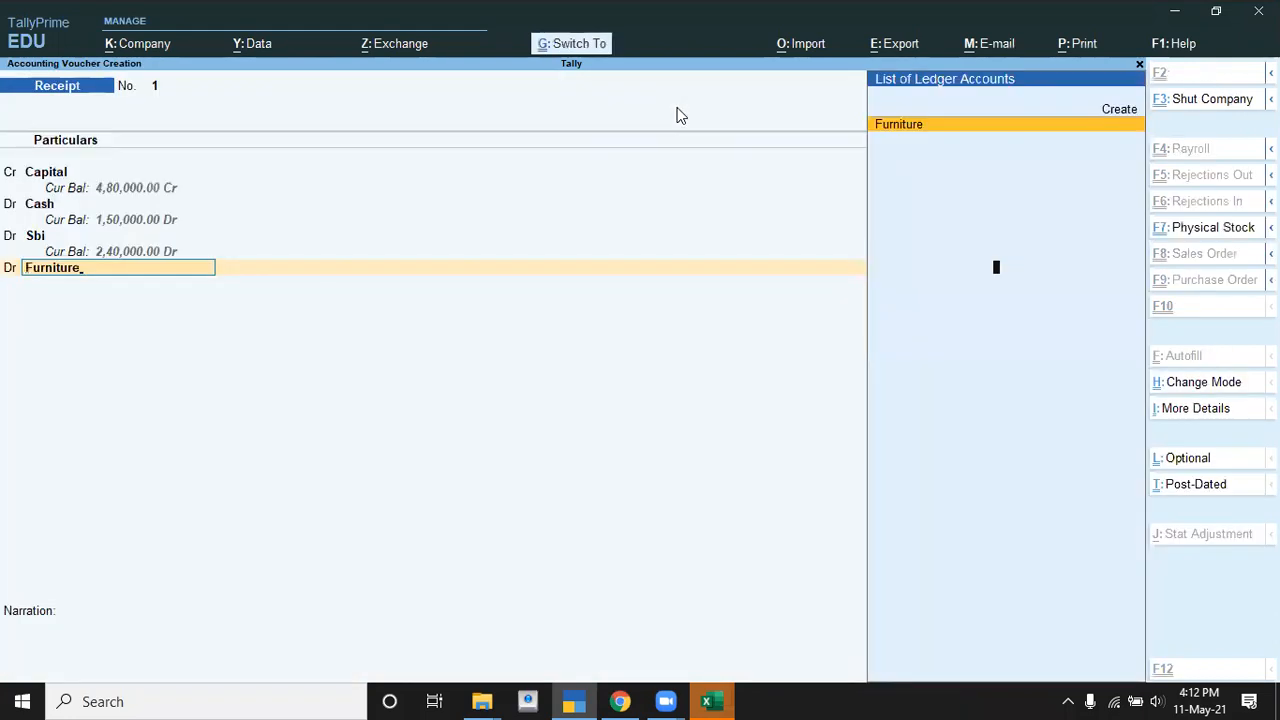
# - Debit Furniture with 90,000 and save the receipt voucher
pyautogui.press('Return')
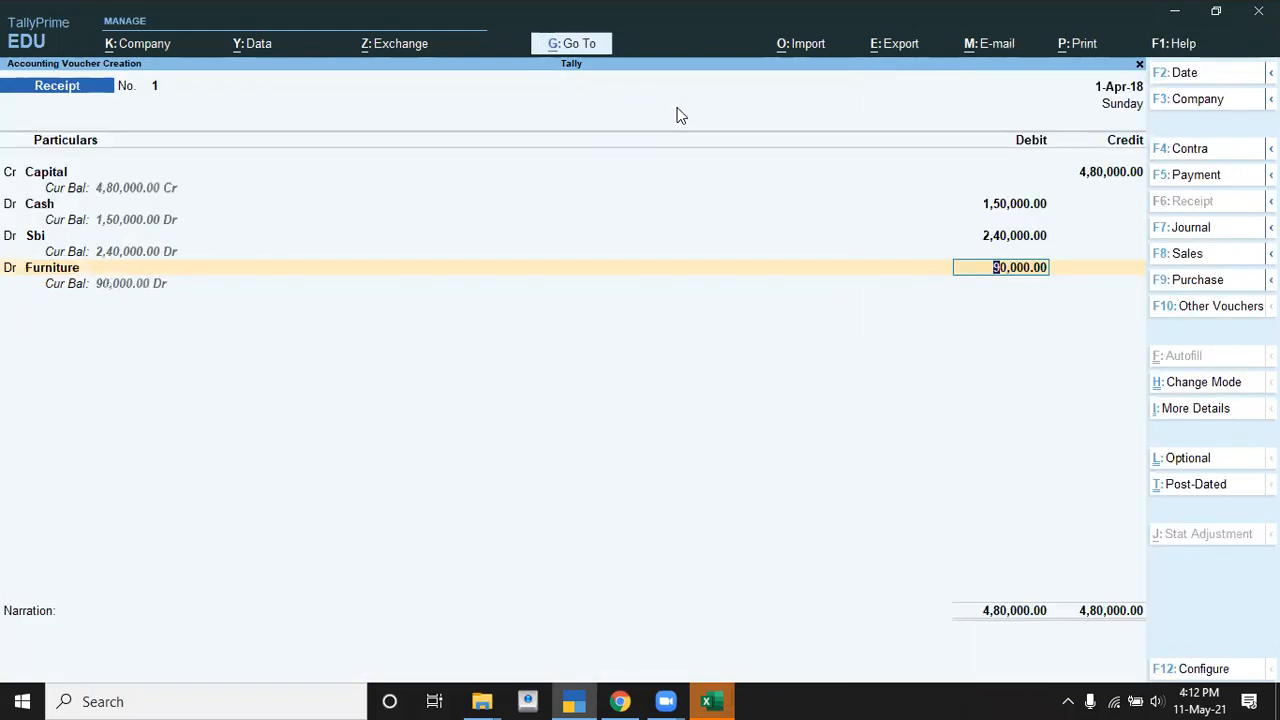
pyautogui.press('Return')
pyautogui.press('Return')
pyautogui.press('Return')
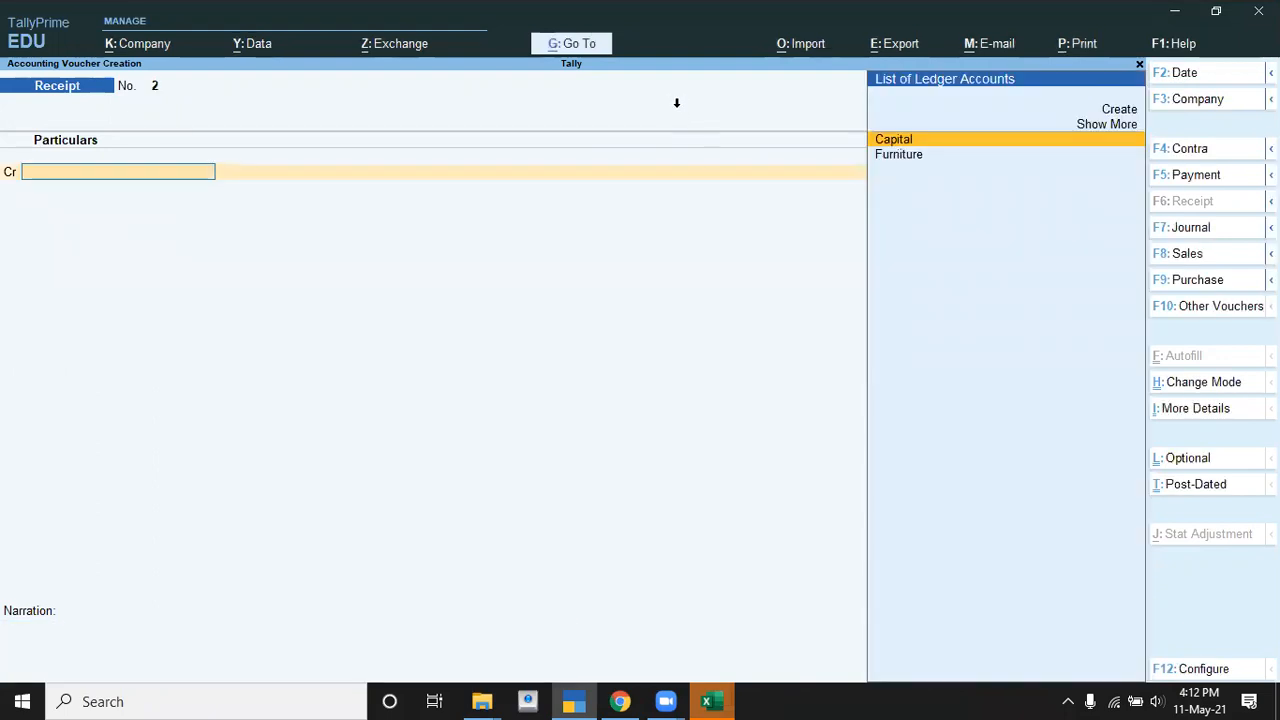
# - Switch to Excel and read the third transaction, the goods purchase from dheeraj enterprises
pyautogui.hotkey('alt', 'Tab')
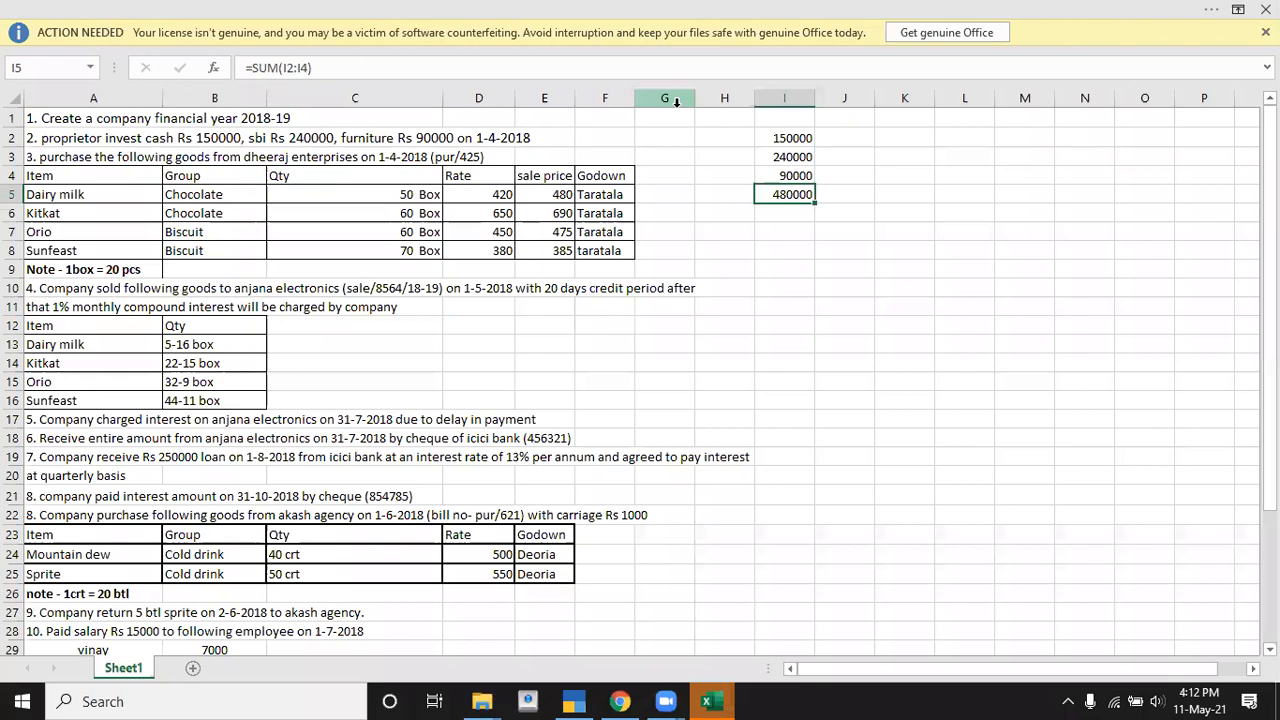
pyautogui.press('Left')
pyautogui.press('Left')
pyautogui.press('Left')
pyautogui.press('Left')
pyautogui.press('Left')
pyautogui.press('Left')
pyautogui.press('Left')
pyautogui.press('Left')
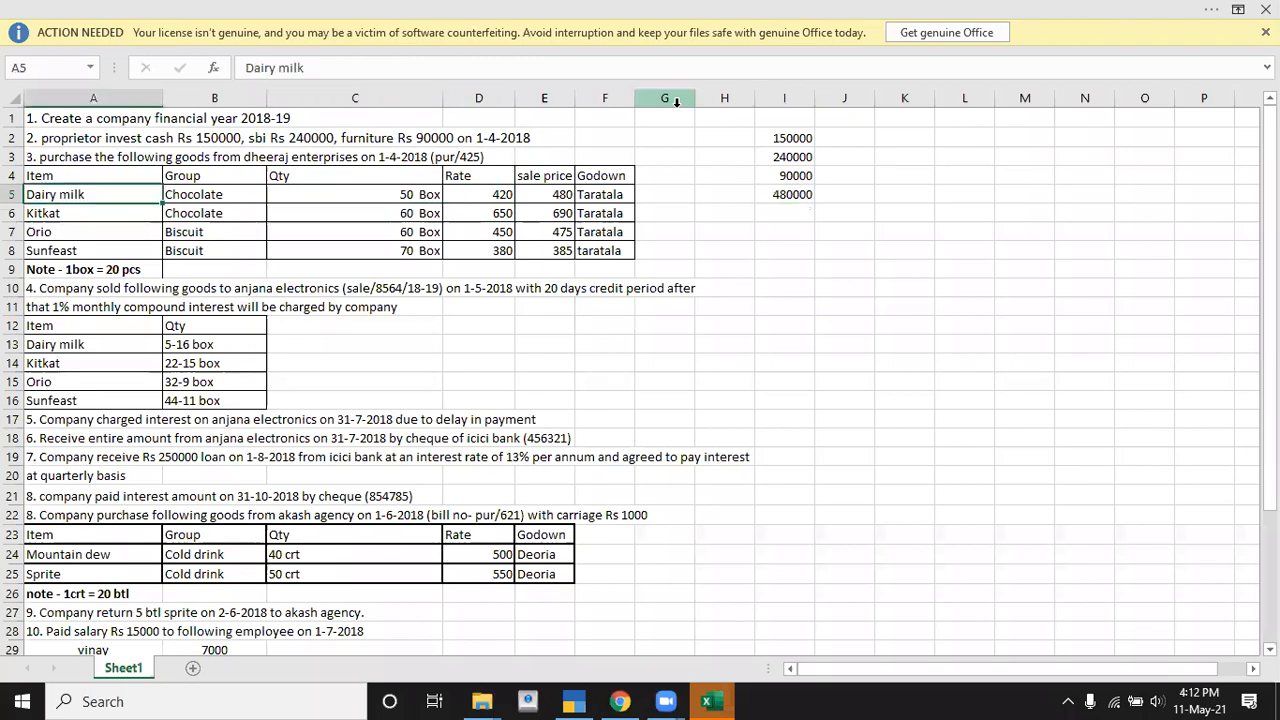
pyautogui.press('Up')
pyautogui.press('Up')
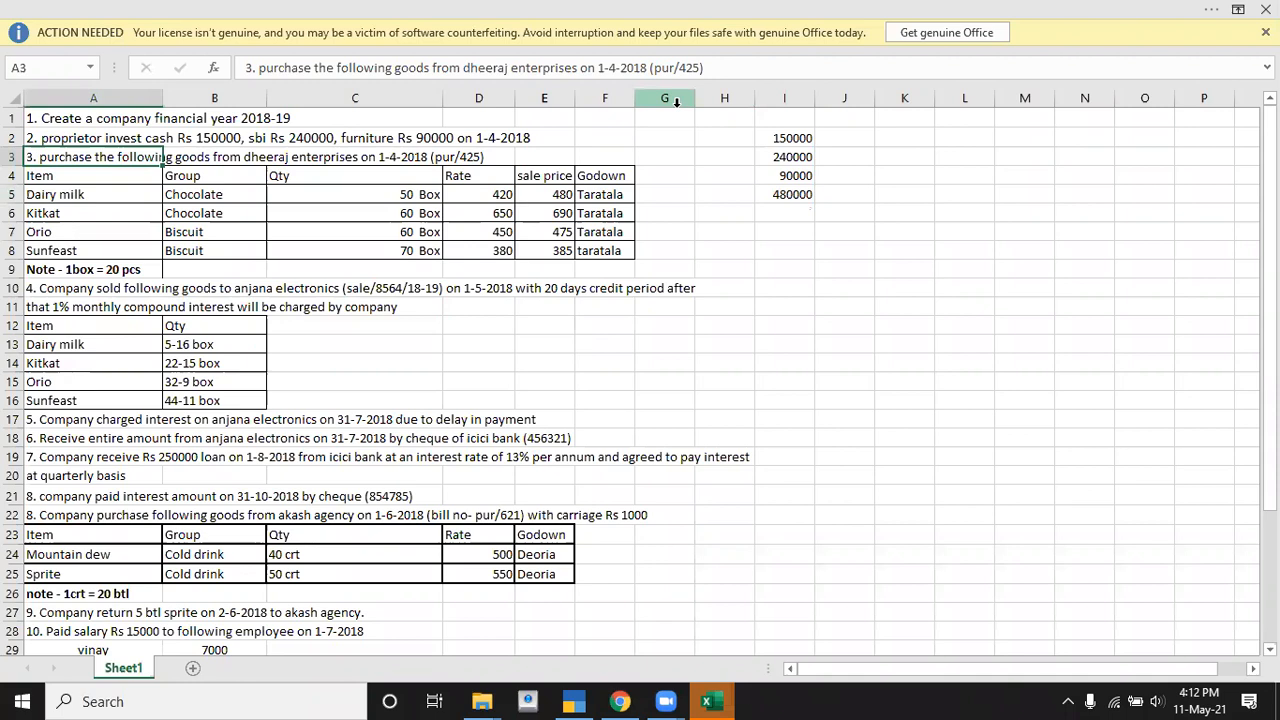
# - Examine the groups, quantities, rates and sale prices in the purchased items table
pyautogui.press('Down')
pyautogui.press('Down')
pyautogui.press('Down')
pyautogui.press('Down')
pyautogui.press('Down')
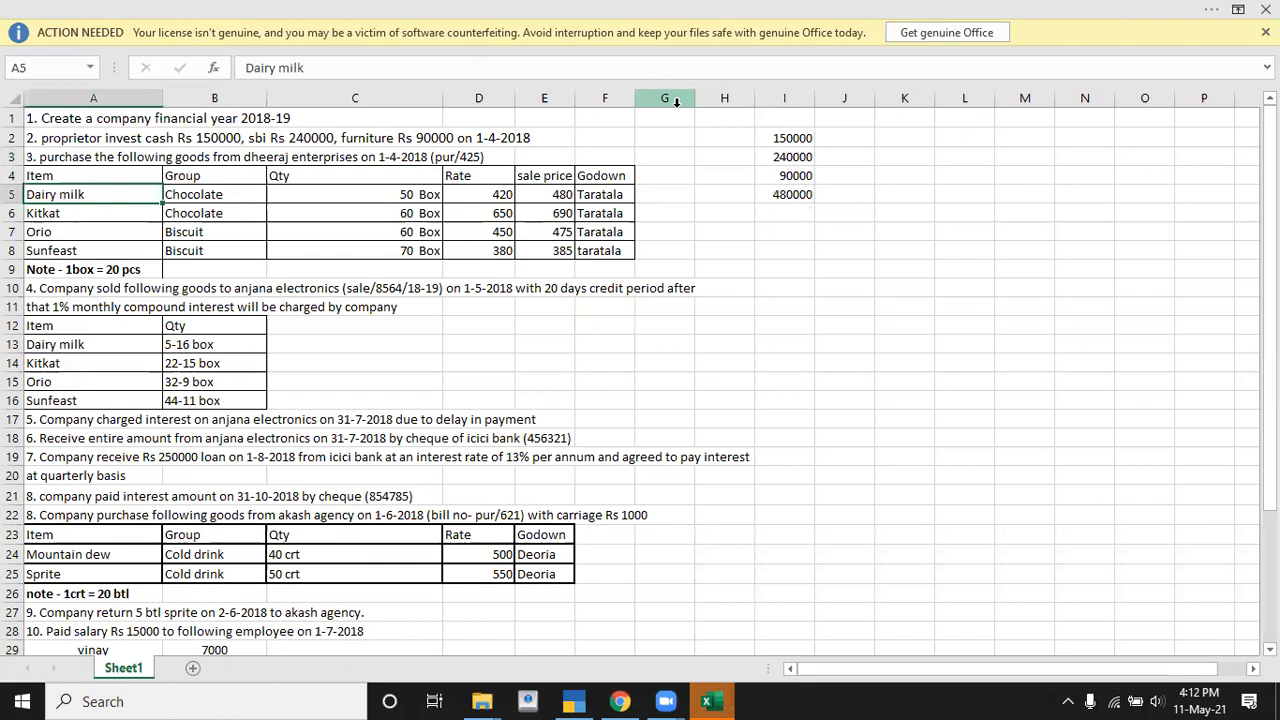
pyautogui.press('Right')
pyautogui.press('Up')
pyautogui.press('Up')
pyautogui.press('Up')
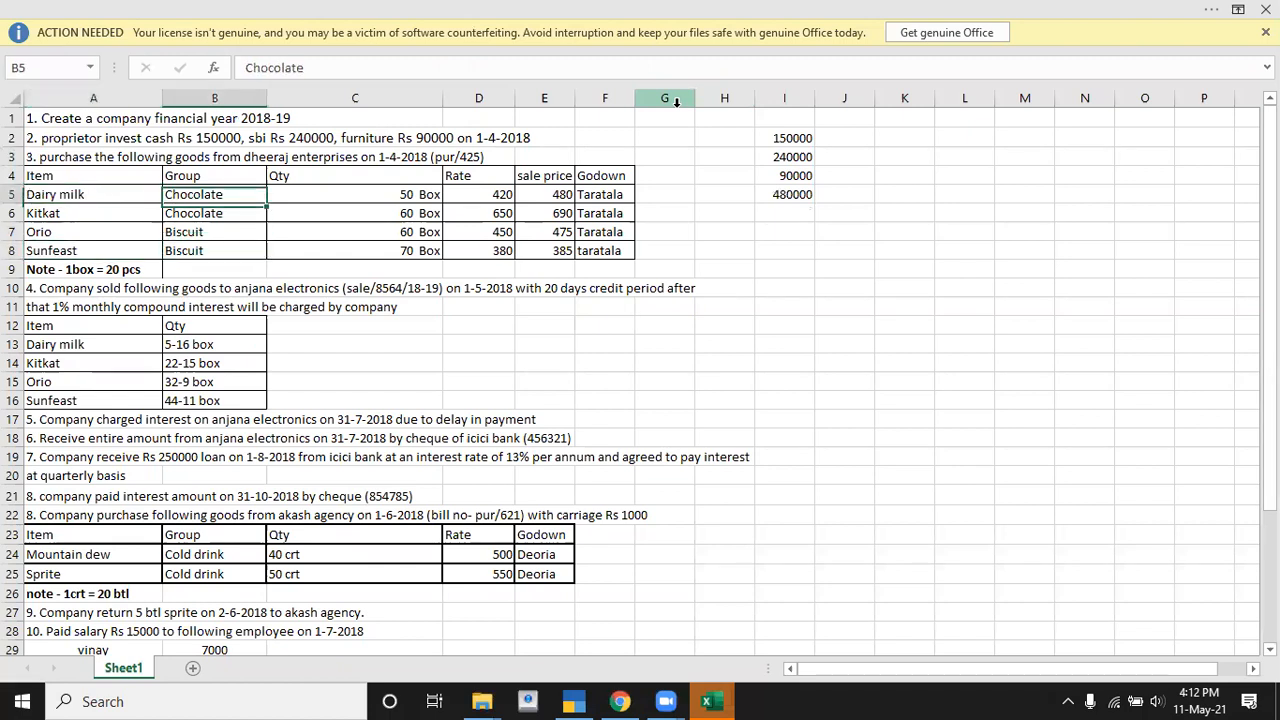
pyautogui.press('Right')
pyautogui.press('Right')
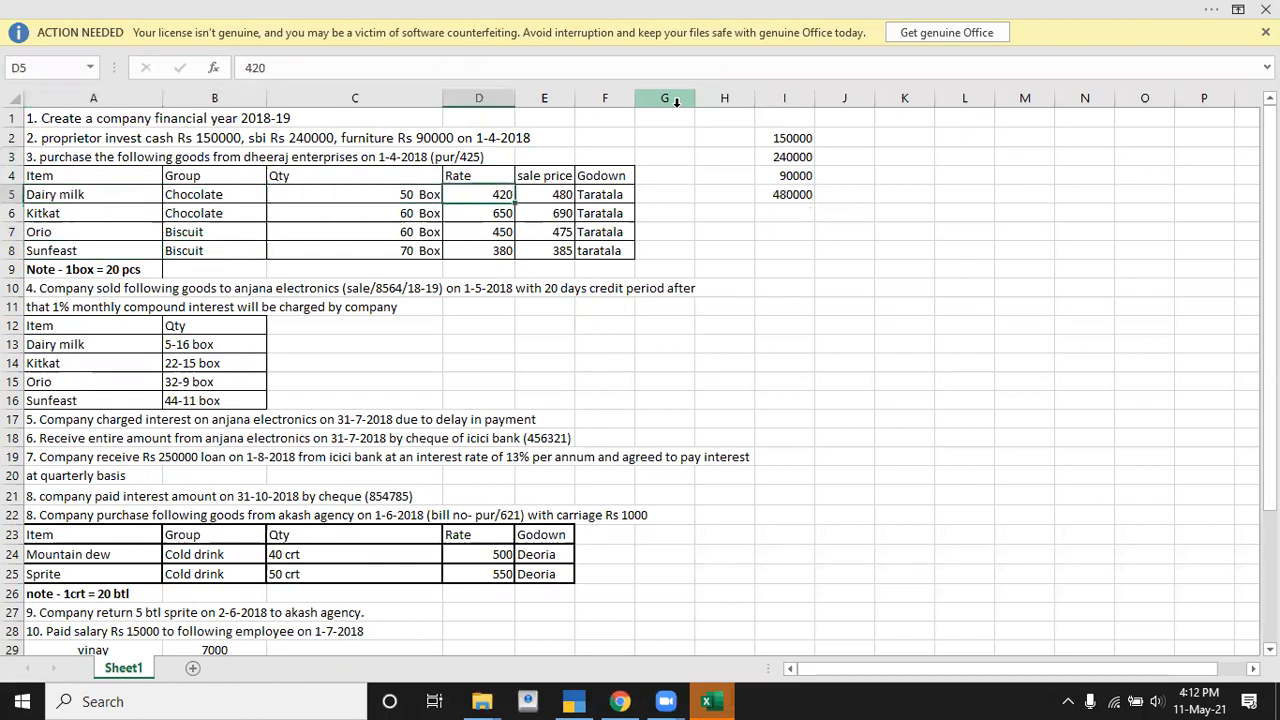
pyautogui.press('Down')
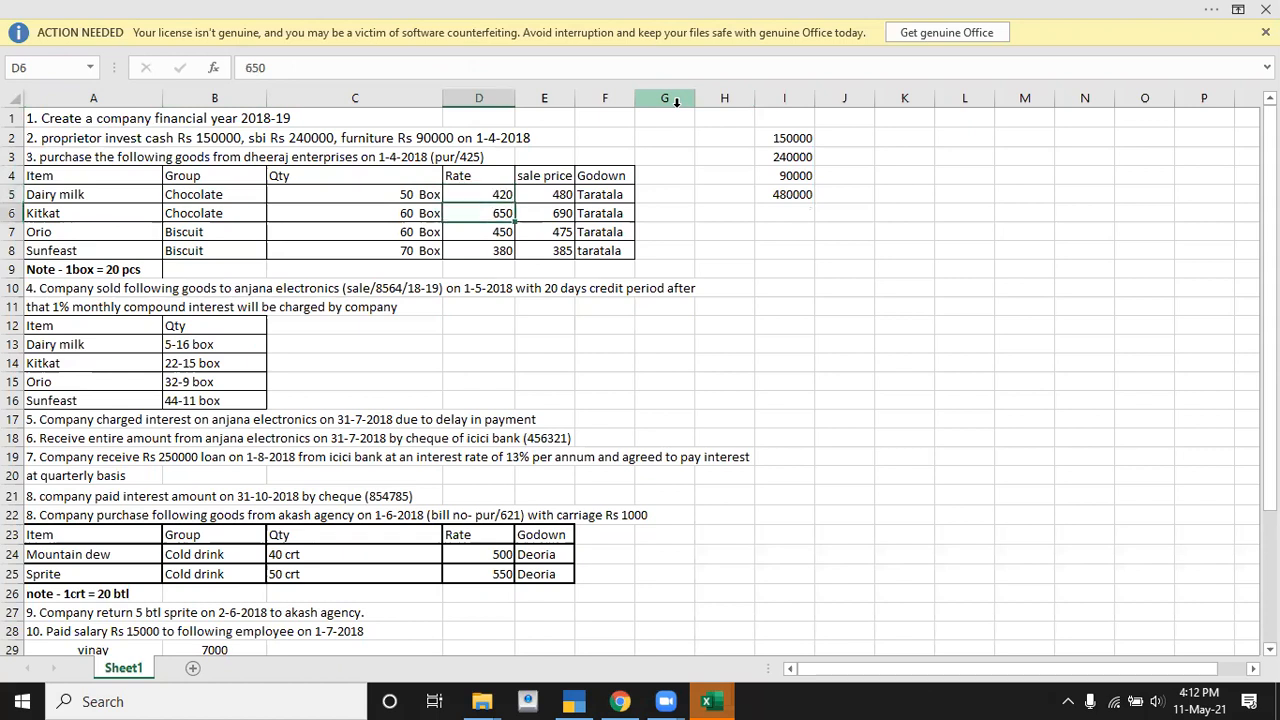
pyautogui.press('Right')
pyautogui.press('Up')
pyautogui.press('Up')
pyautogui.press('Down')
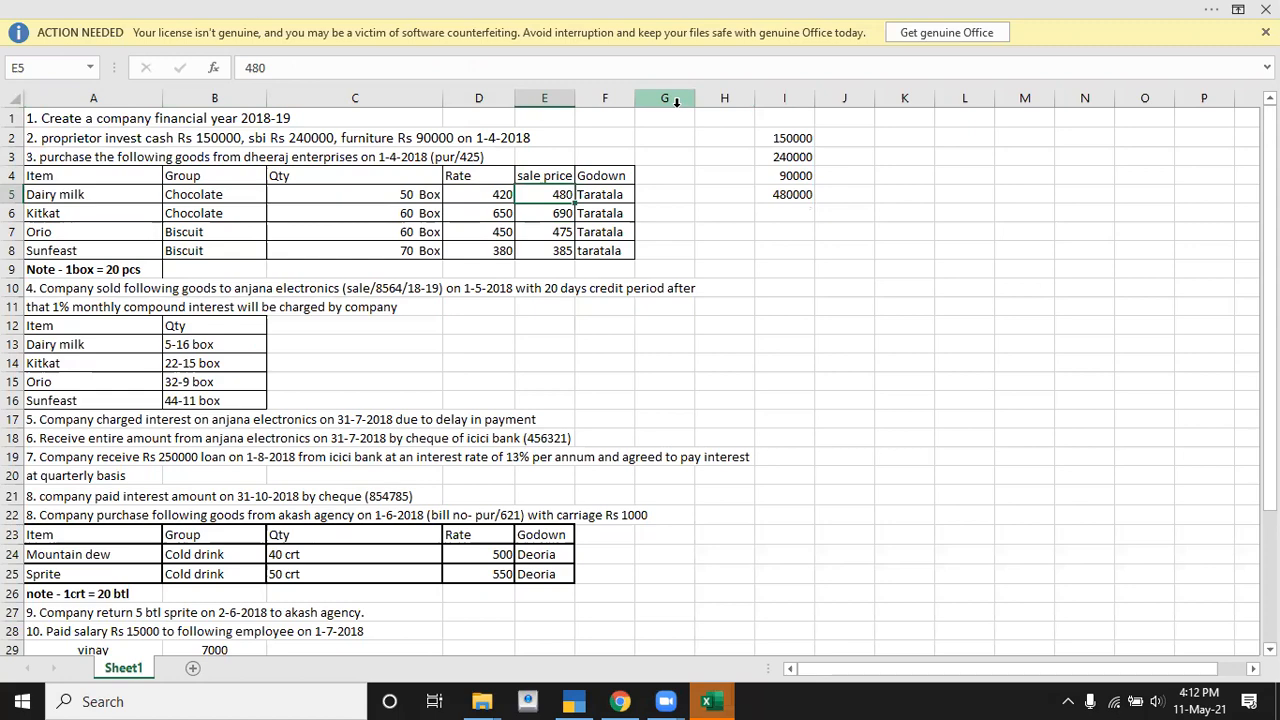
# - Return to TallyPrime, leave the blank receipt voucher and start creating a godown master
pyautogui.hotkey('alt', 'Tab')
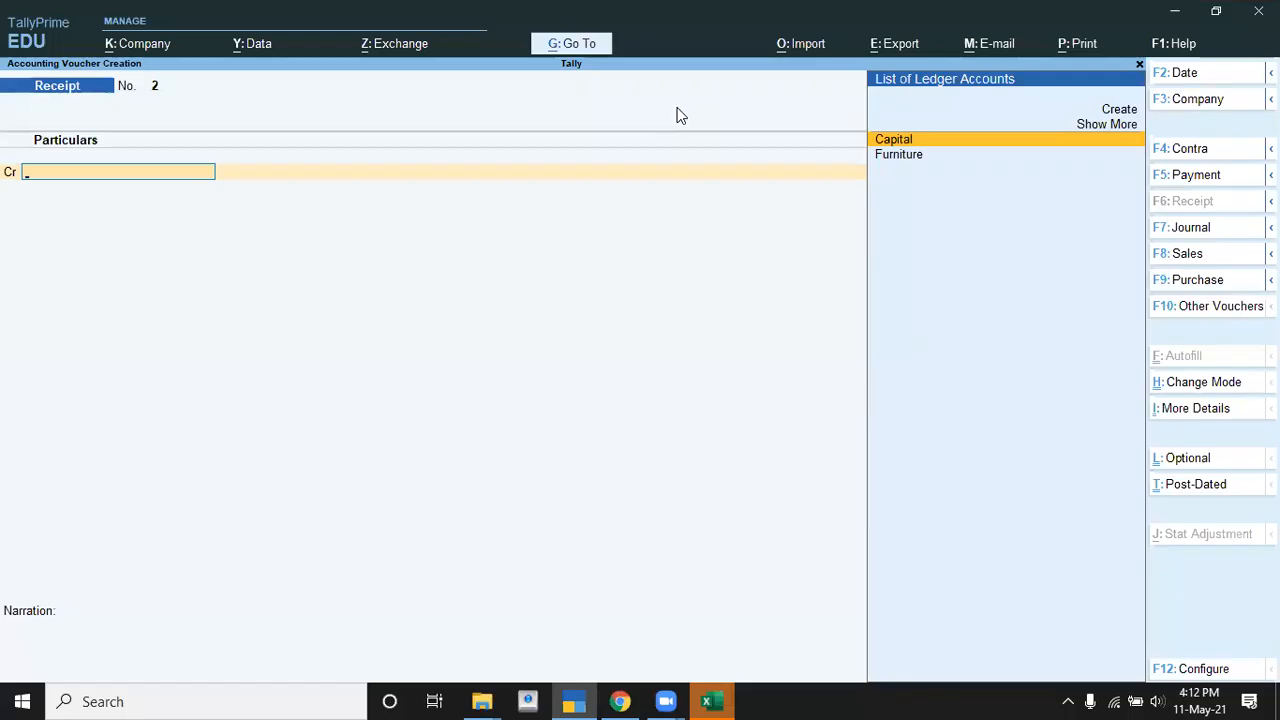
pyautogui.press('Escape')
pyautogui.press('Escape')
pyautogui.press('Escape')
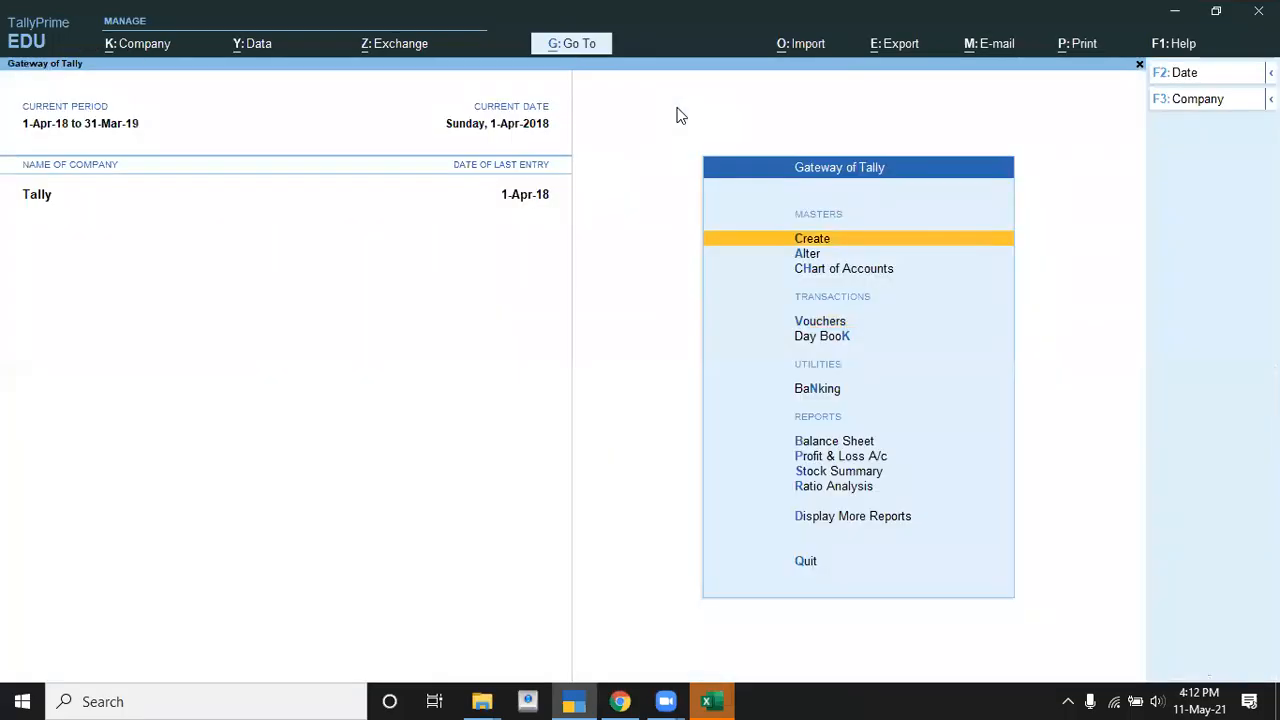
pyautogui.press('Return')
pyautogui.press('Down')
pyautogui.press('Down')
pyautogui.press('Down')
pyautogui.press('Down')
pyautogui.press('Down')
pyautogui.press('Down')
pyautogui.press('Down')
pyautogui.press('Down')
pyautogui.press('Return')
# - Check the godown name in Excel, save a godown named Taratala under Primary, and leave master creation
pyautogui.hotkey('alt', 'Tab')
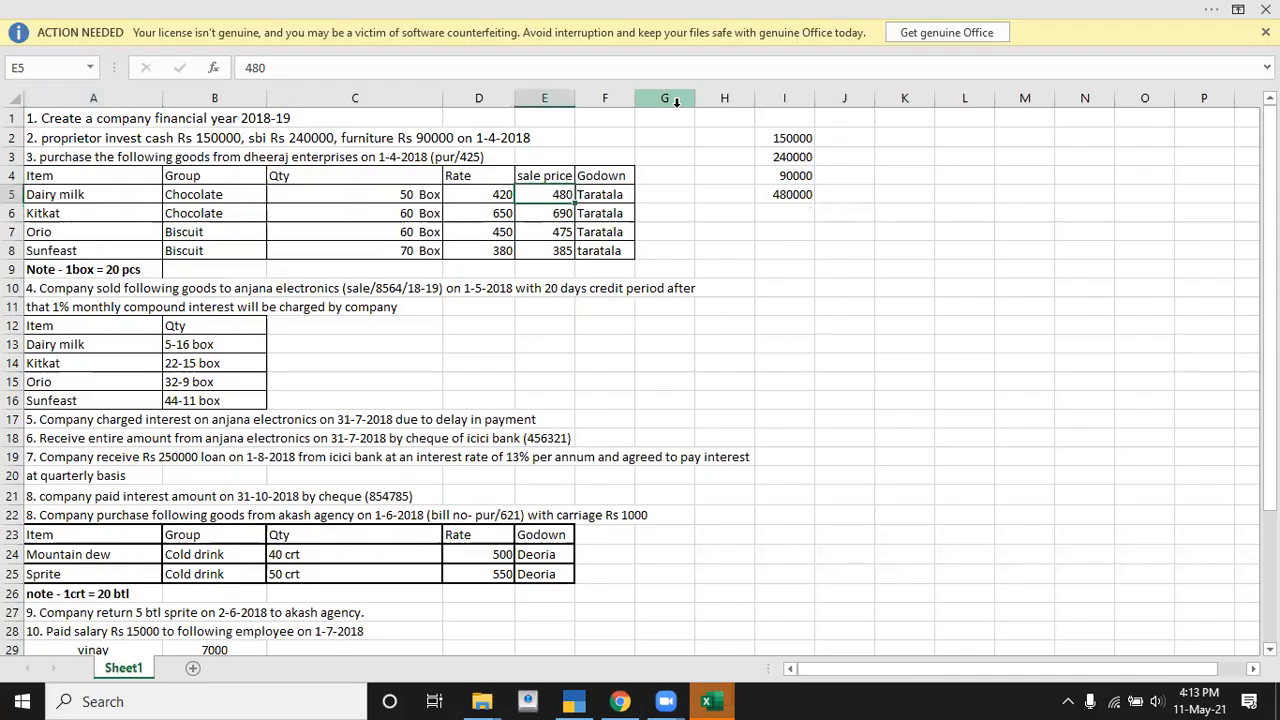
pyautogui.hotkey('alt', 'Tab')
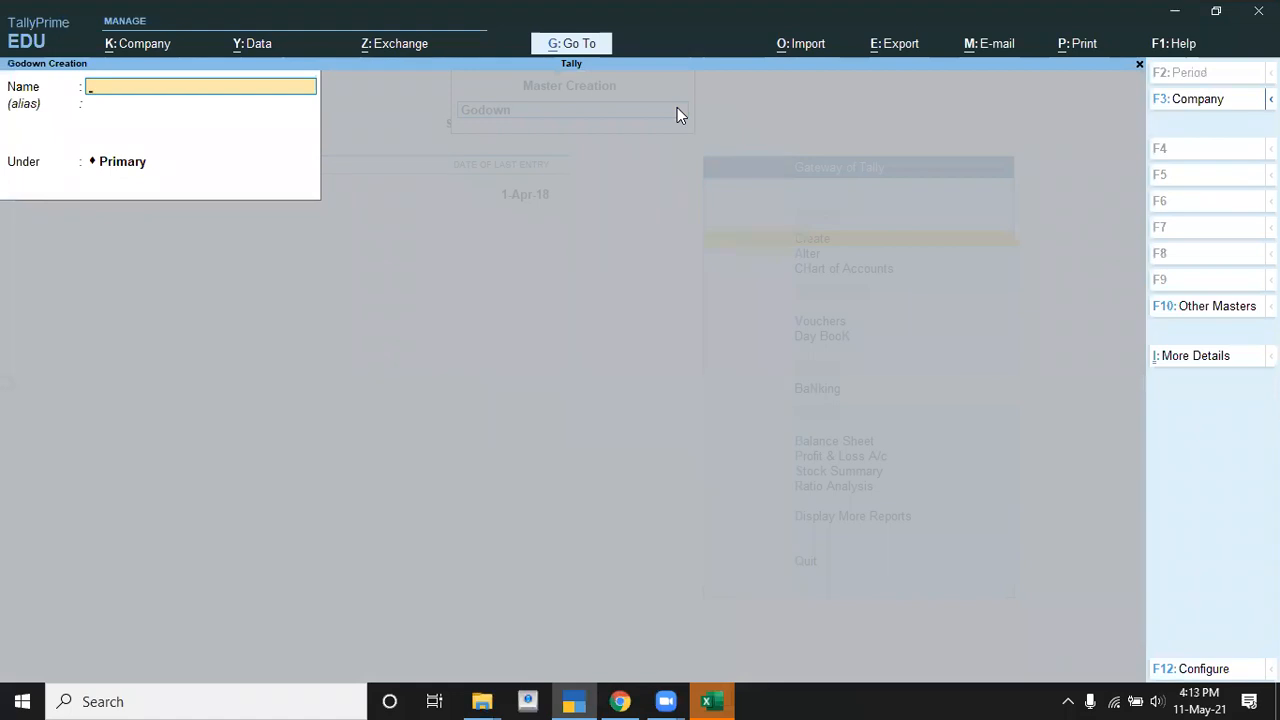
pyautogui.write('Taratala')
pyautogui.press('Return')
pyautogui.press('Return')
pyautogui.press('Return')
pyautogui.press('Escape')
pyautogui.press('Return')
pyautogui.press('Escape')
# - Open voucher entry from the Gateway of Tally and switch it to a purchase voucher
pyautogui.press('Down')
pyautogui.press('Down')
pyautogui.press('Down')
pyautogui.press('Down')
pyautogui.press('Down')
pyautogui.press('Up')
pyautogui.press('Up')
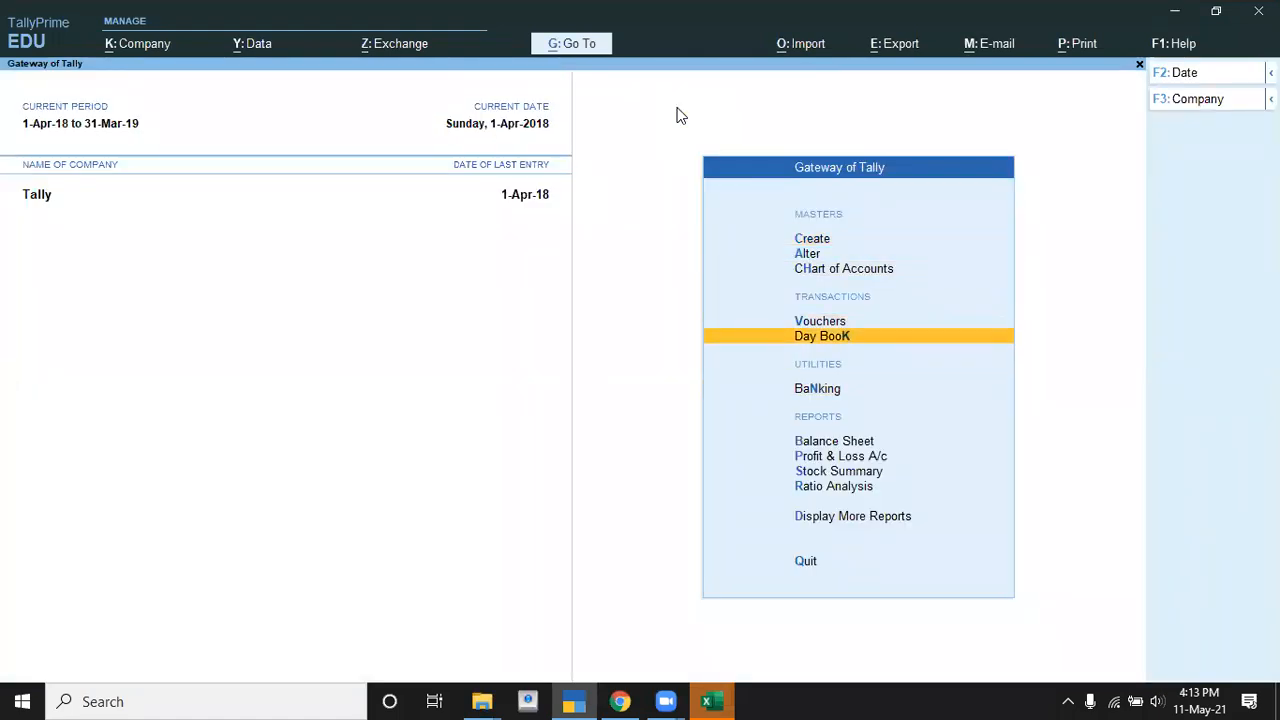
pyautogui.press('Return')
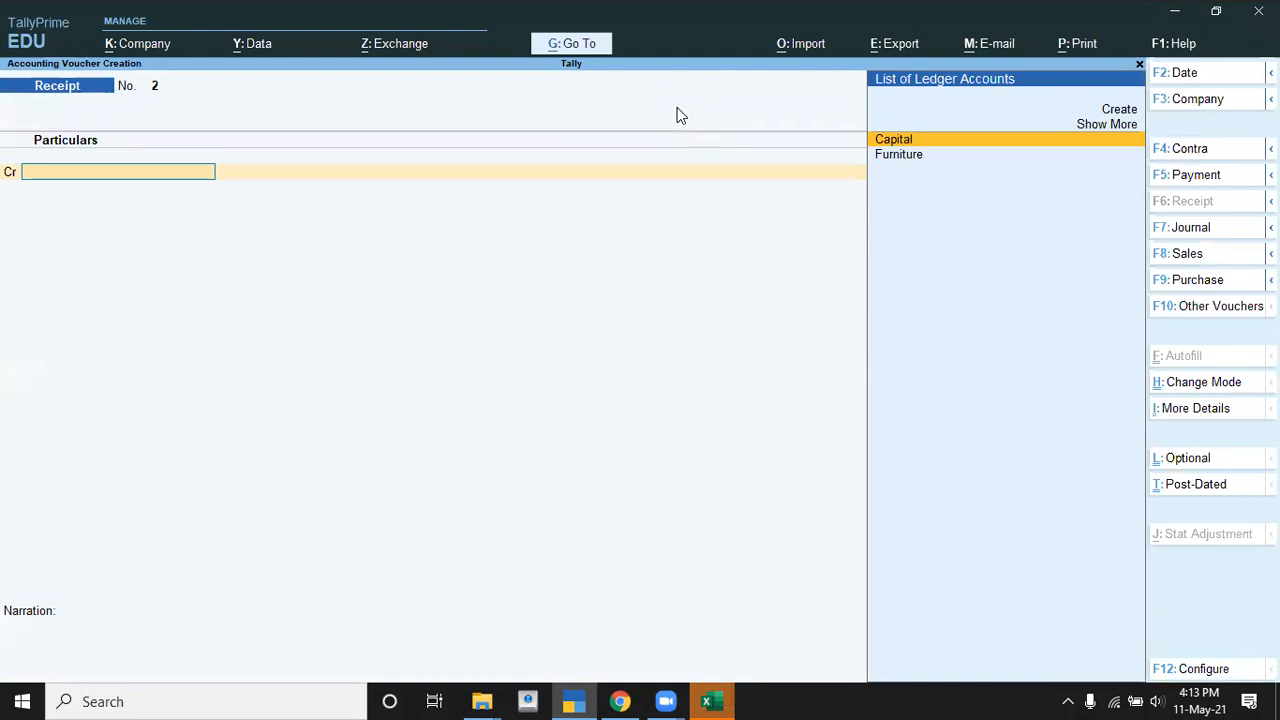
pyautogui.press('F8')
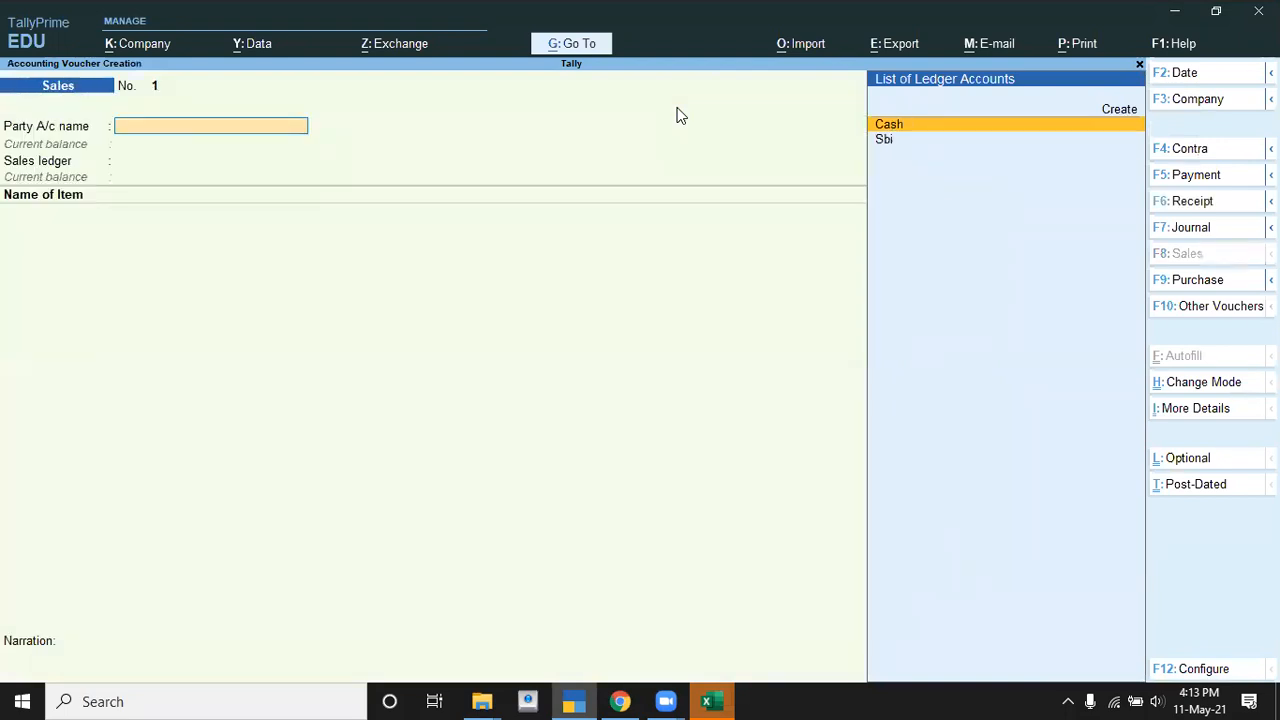
pyautogui.press('F9')
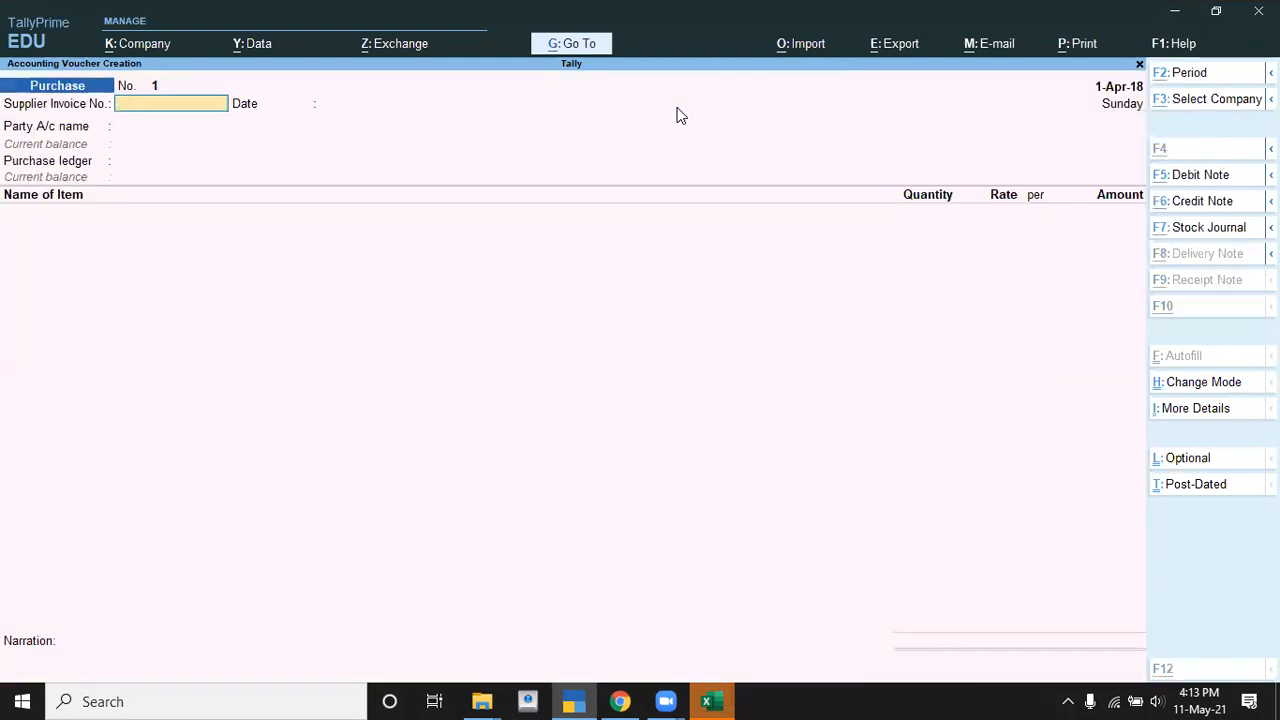
# - Look up the purchase bill in Excel and enter supplier invoice number pur/425 dated 1-Apr-18
pyautogui.hotkey('alt', 'Tab')
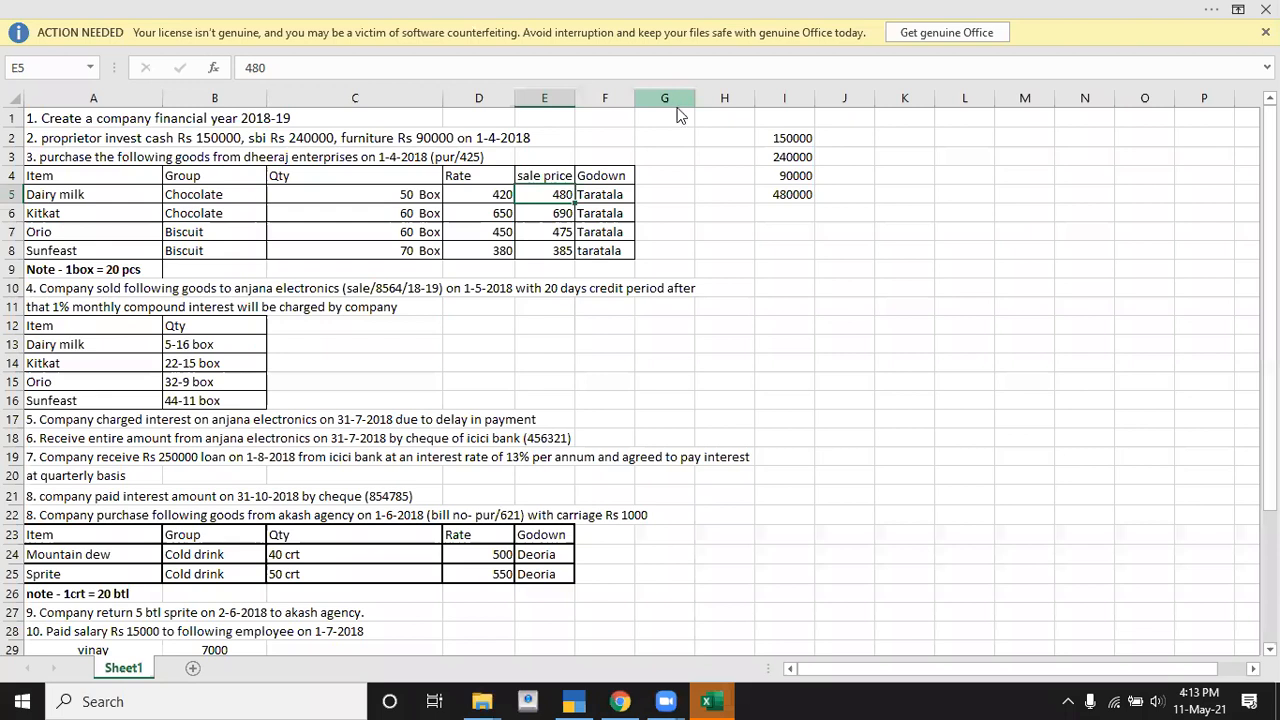
pyautogui.hotkey('alt', 'Tab')
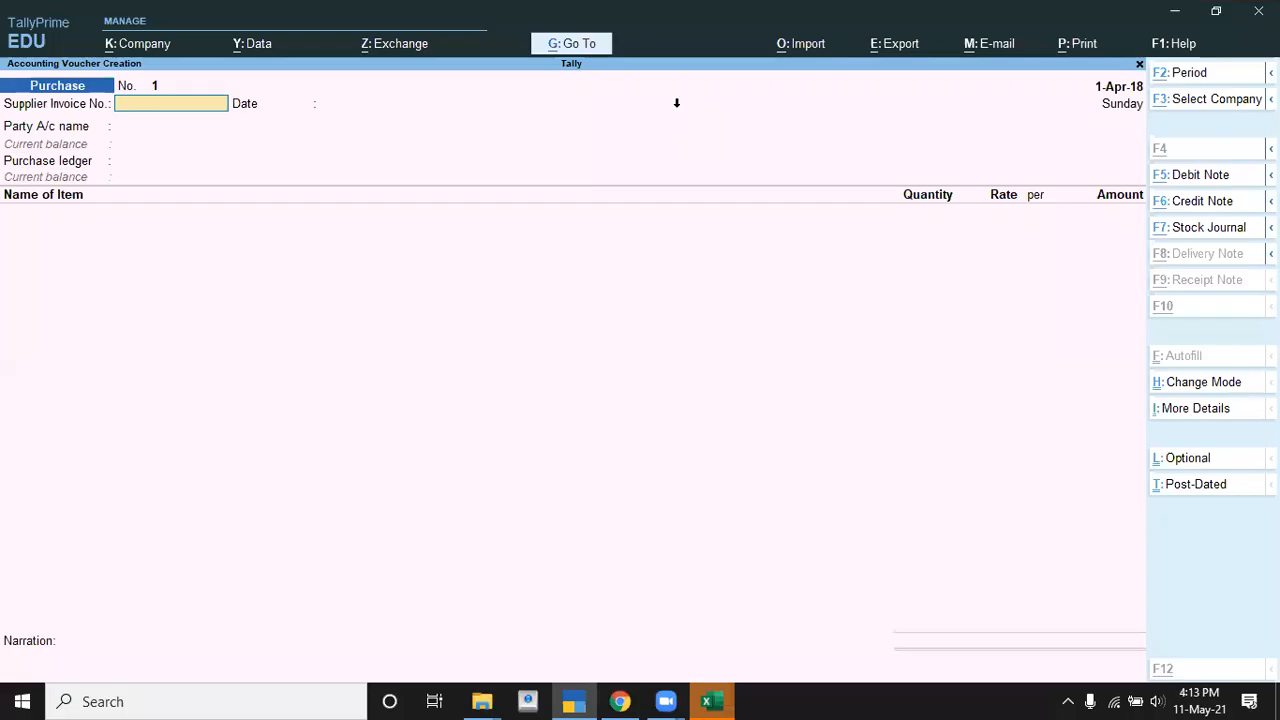
pyautogui.hotkey('alt', 'Tab')
pyautogui.hotkey('alt', 'Tab')
pyautogui.write('pur/425')
pyautogui.press('Return')
pyautogui.press('Return')
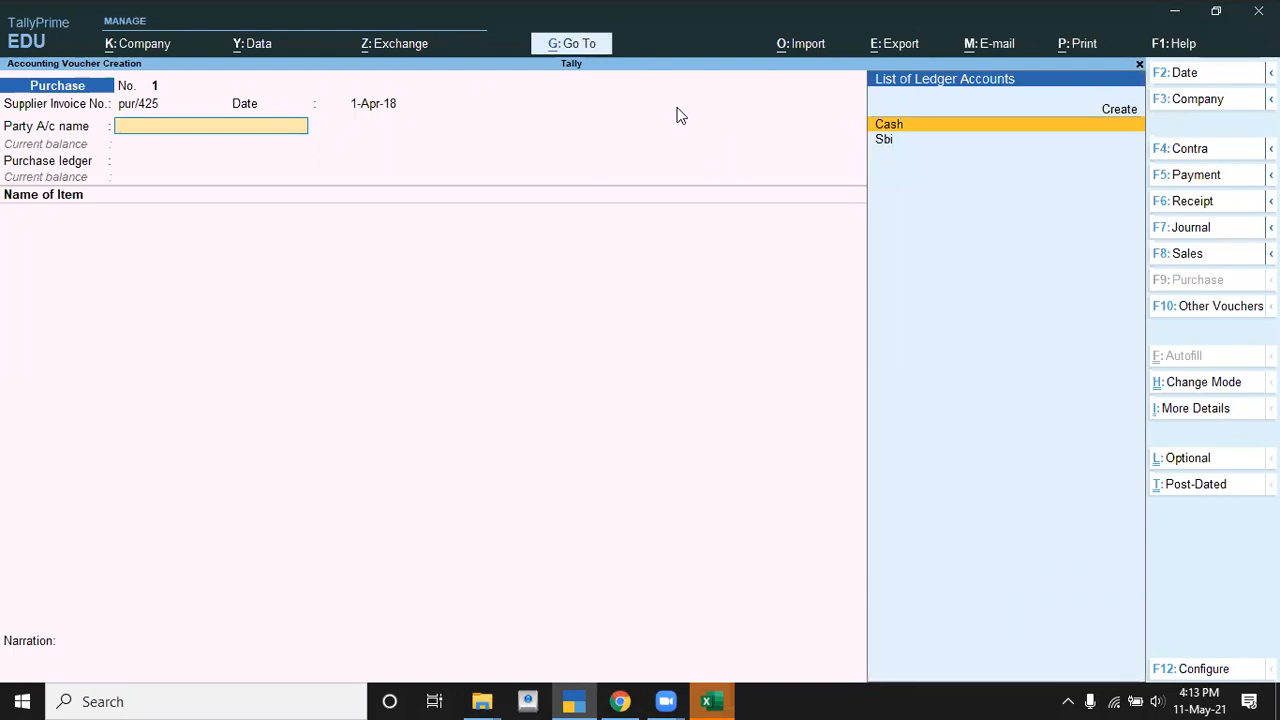
# - Start creating a party ledger from the purchase voucher, check the supplier in Excel, and name the ledger Dheeraj Enterprises
pyautogui.hotkey('alt', 'c')
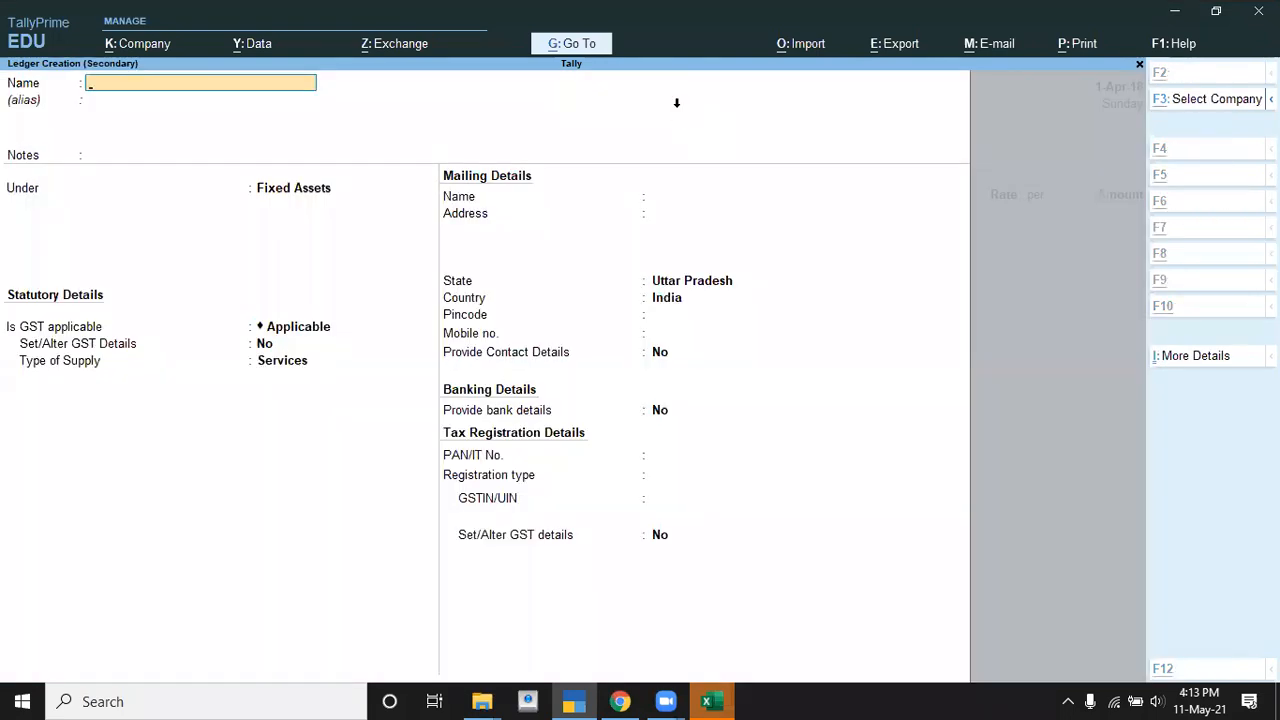
pyautogui.hotkey('alt', 'Tab')
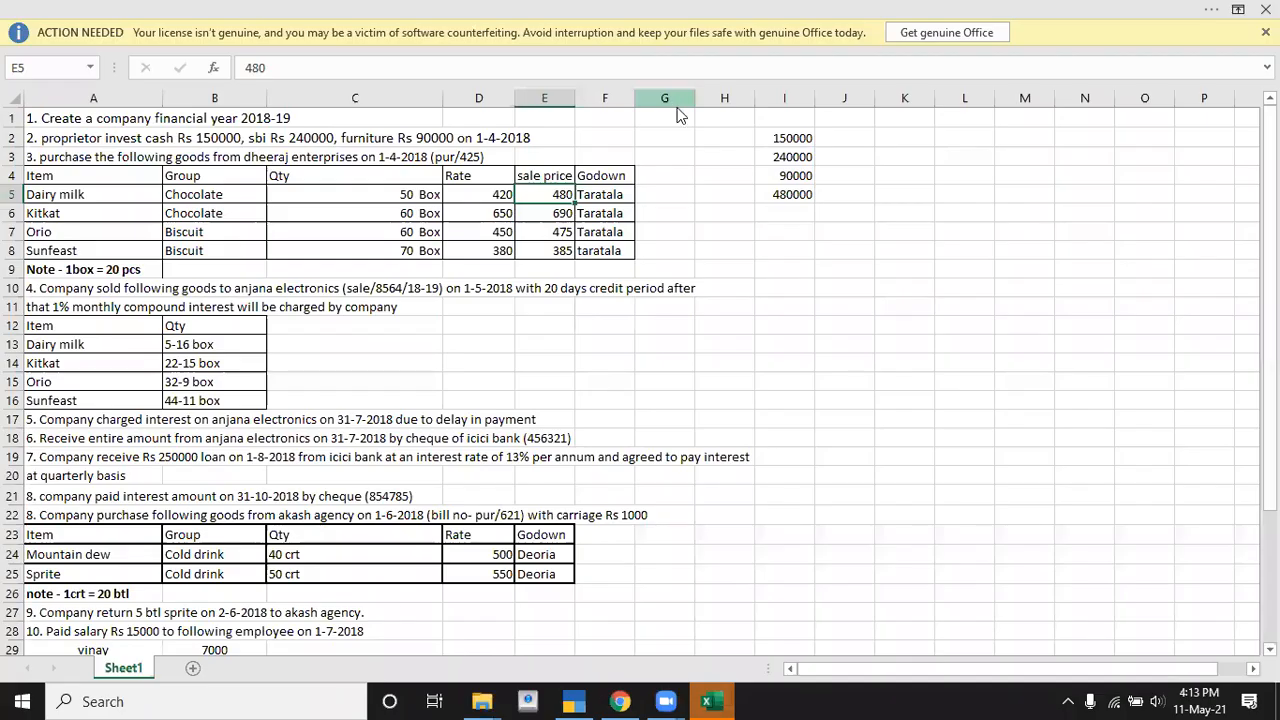
pyautogui.hotkey('alt', 'Tab')
pyautogui.write('Dheeraj Enterprises')
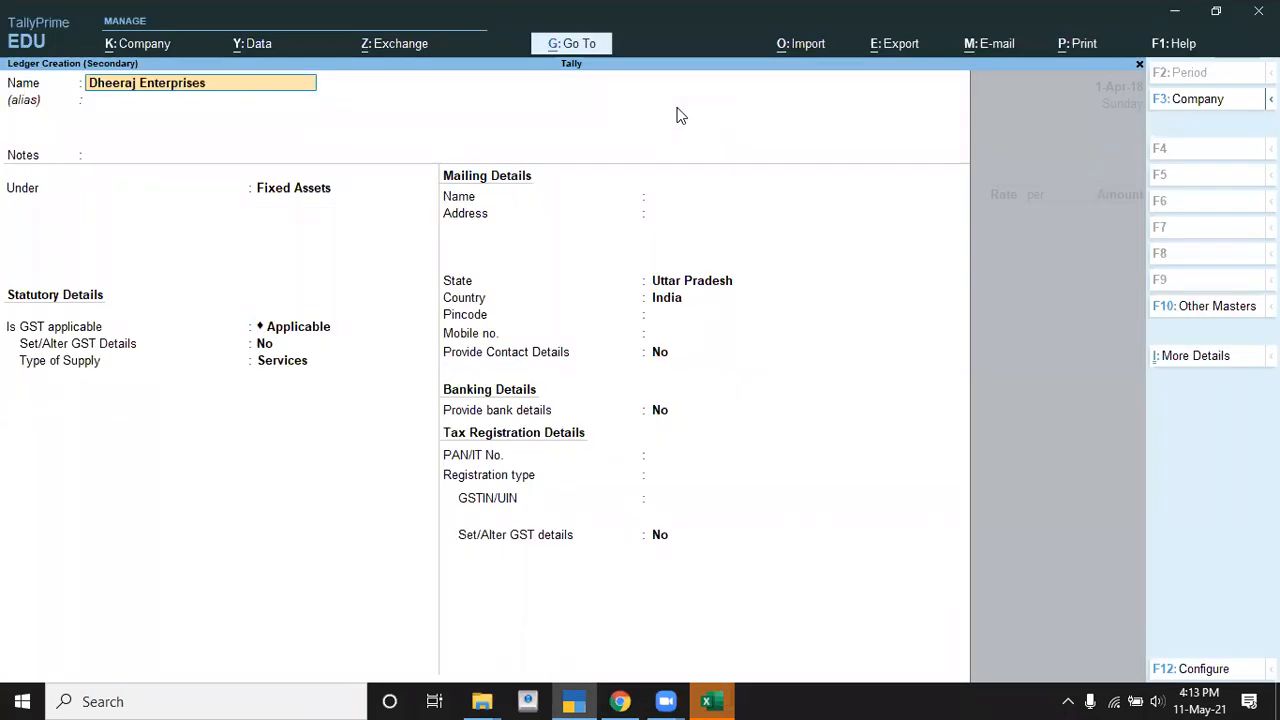
pyautogui.press('Return')
pyautogui.press('Return')
pyautogui.press('Return')
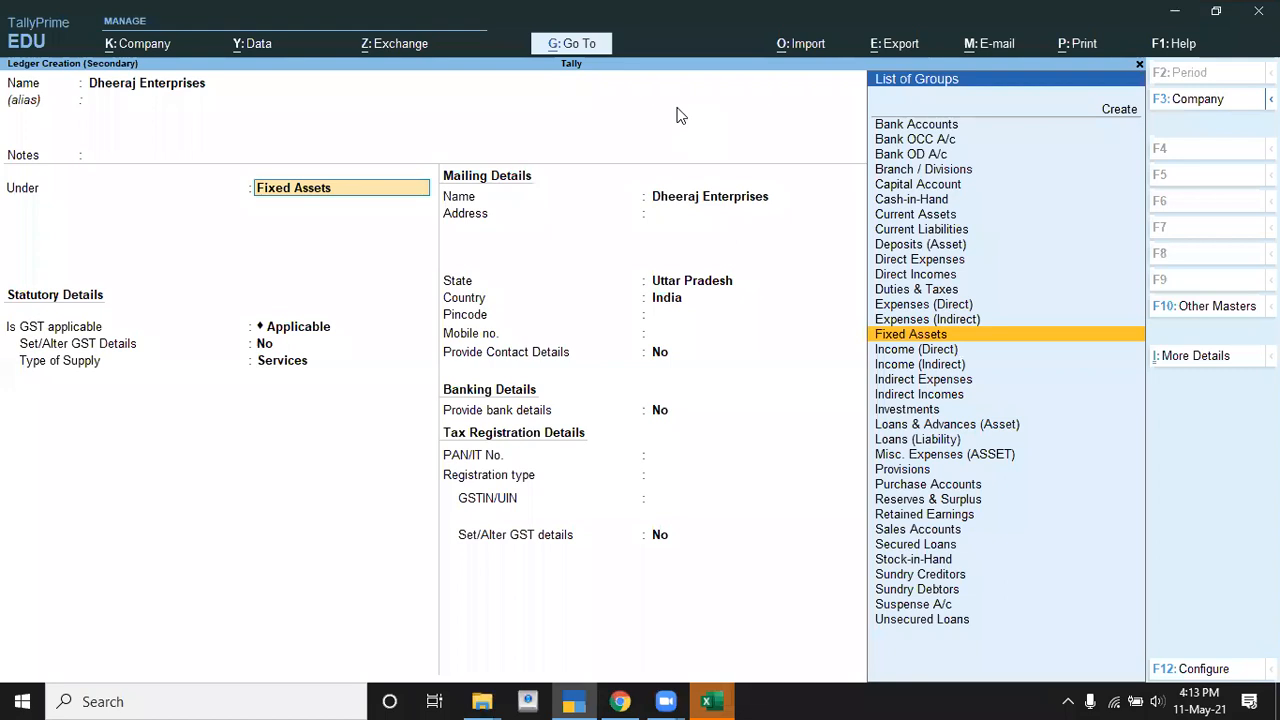
# - Place the supplier ledger under Sundry Creditors, save it, and accept the blank receipt details and the default party details
pyautogui.write('S')
pyautogui.press('Down')
pyautogui.press('Down')
pyautogui.press('Down')
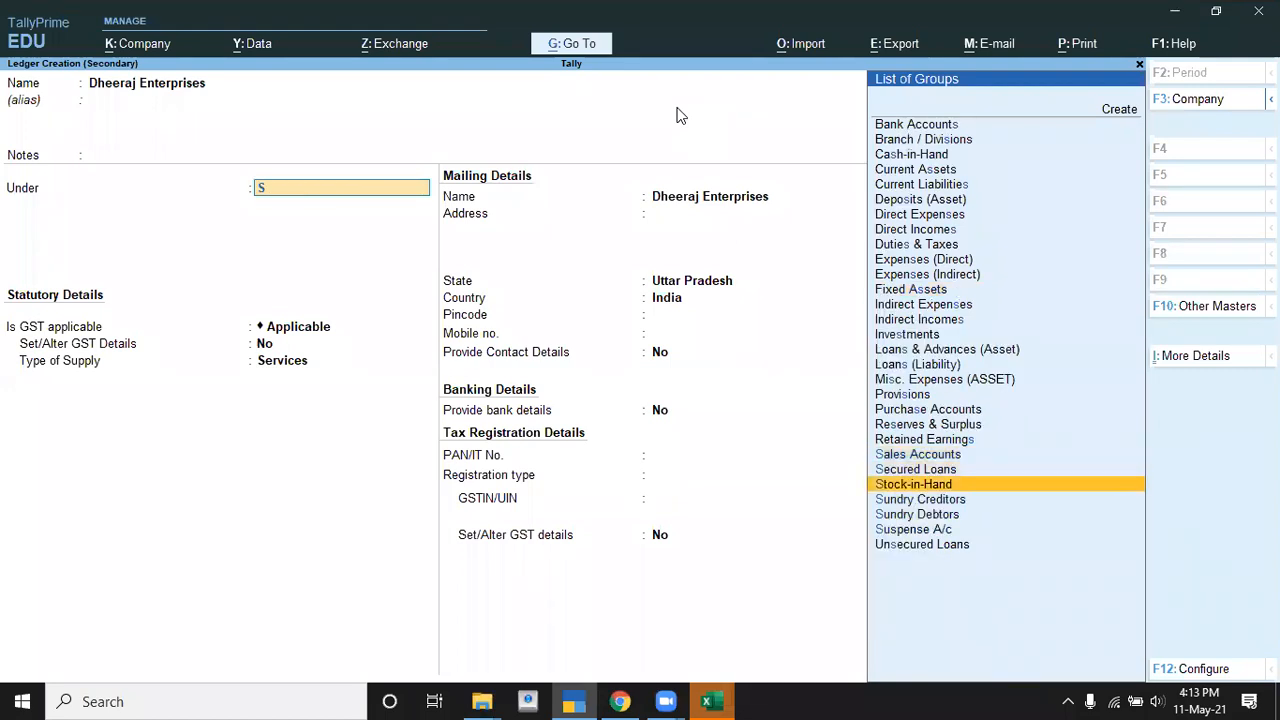
pyautogui.press('Return')
pyautogui.press('Return')
pyautogui.press('Return')
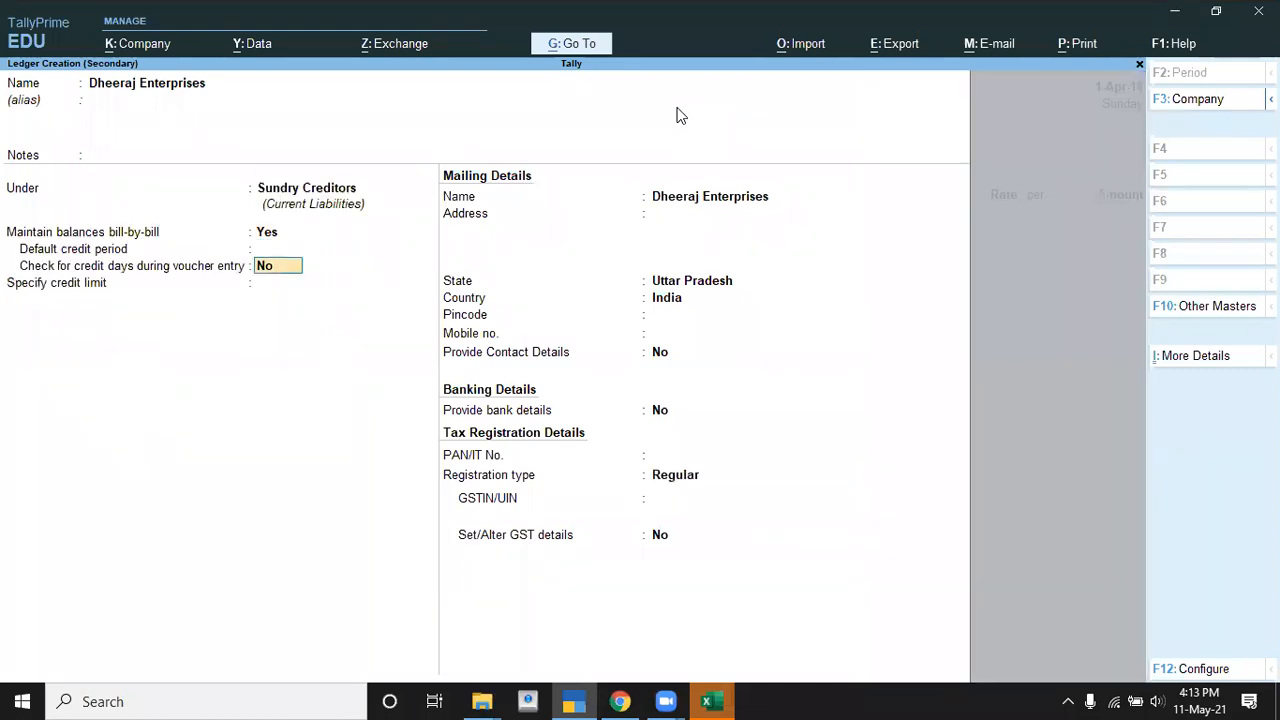
pyautogui.press('Return')
pyautogui.press('Return')
pyautogui.hotkey('ctrl', 'a')
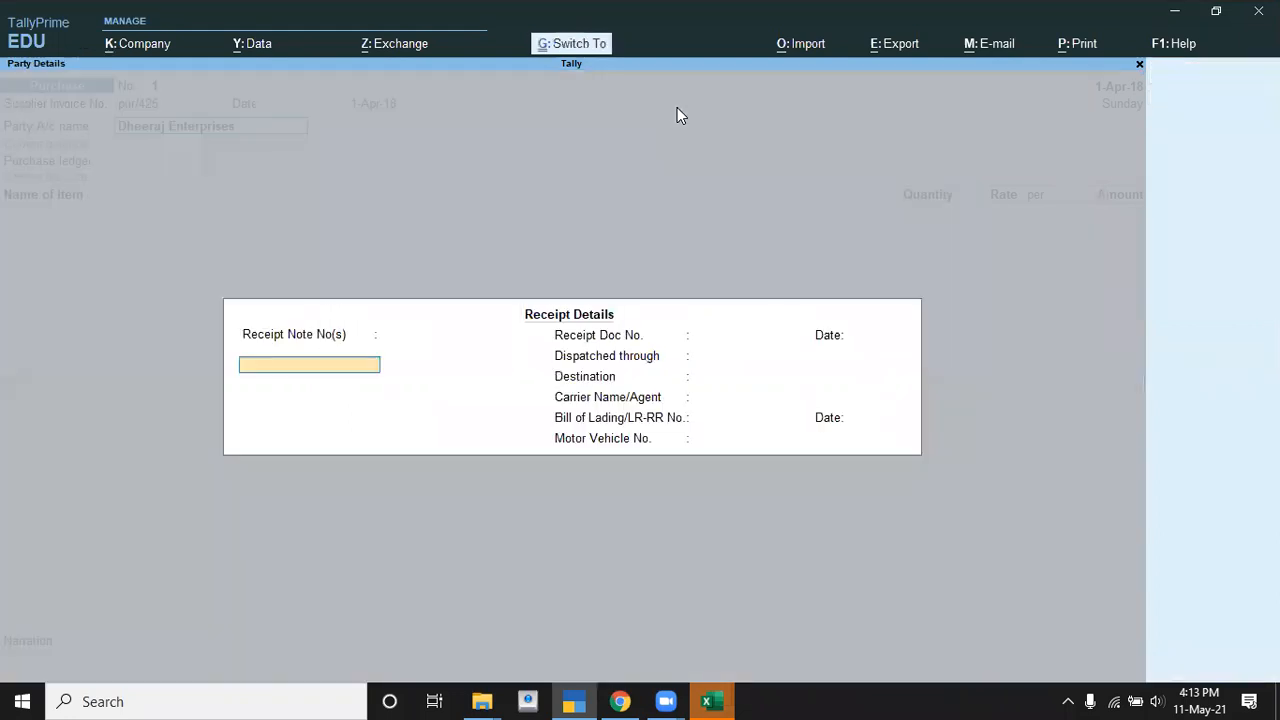
pyautogui.hotkey('ctrl', 'a')
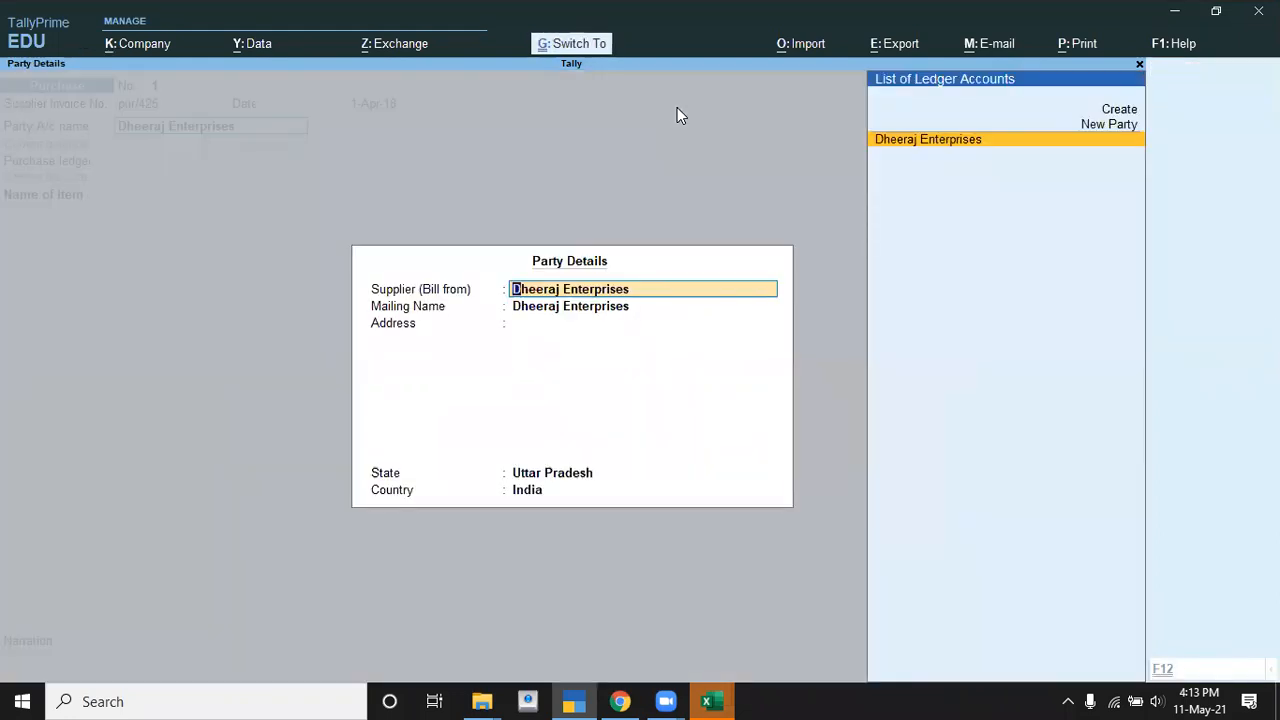
pyautogui.hotkey('ctrl', 'a')
# - Create a ledger named Purchase under Purchase Accounts and use it as the voucher's purchase ledger
pyautogui.hotkey('alt', 'c')
pyautogui.write('Purchase')
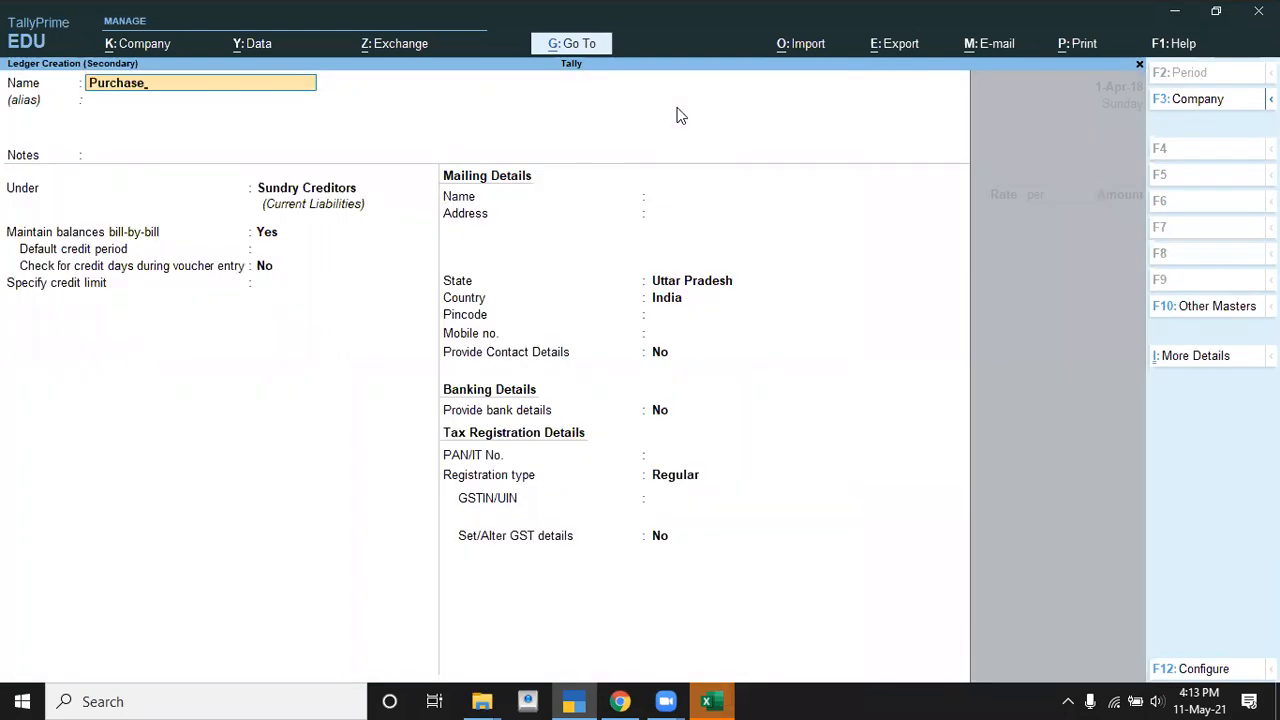
pyautogui.press('Return')
pyautogui.write('P')
pyautogui.press('Down')
pyautogui.press('Down')
pyautogui.press('Return')
pyautogui.hotkey('ctrl', 'a')
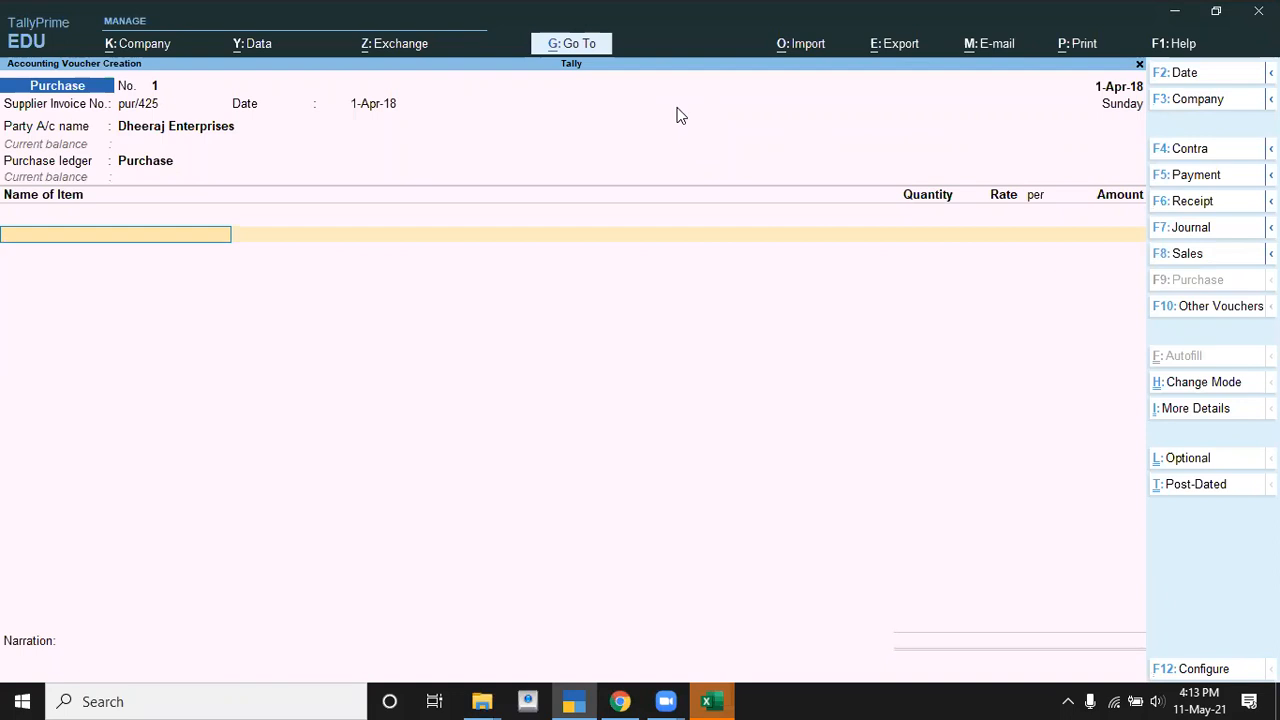
# - Start creating a stock item from the voucher, check the first item in Excel, and name it Diary Milk
pyautogui.hotkey('alt', 'c')
pyautogui.hotkey('alt', 'Tab')
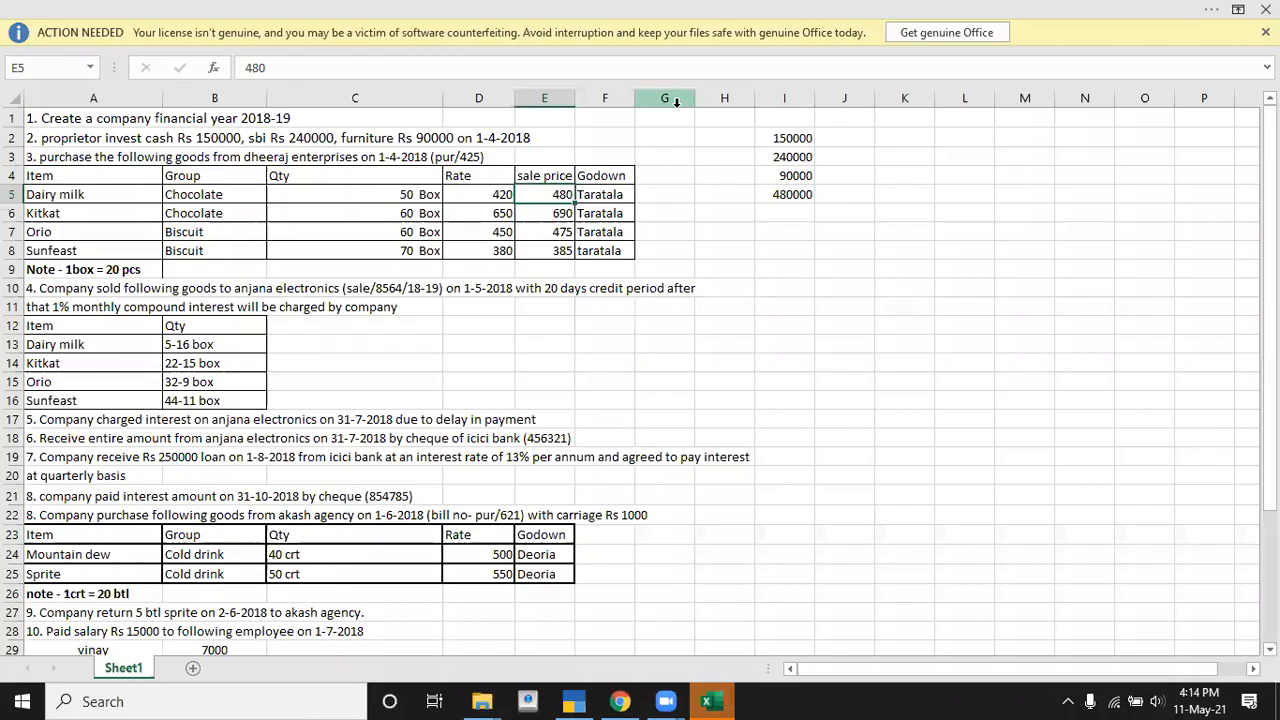
pyautogui.hotkey('alt', 'Tab')
pyautogui.write('Diay')
pyautogui.press('BackSpace')
pyautogui.press('BackSpace')
pyautogui.press('BackSpace')
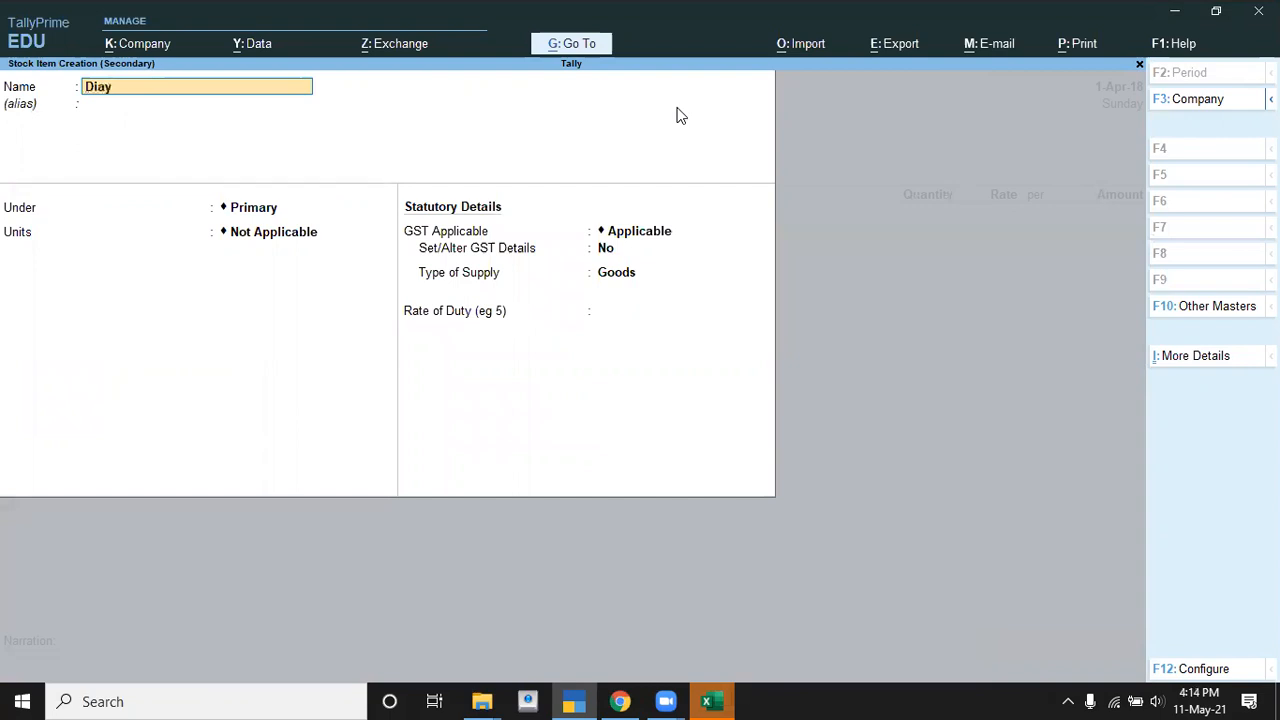
pyautogui.write('ary Milk')
pyautogui.press('Return')
pyautogui.press('Return')
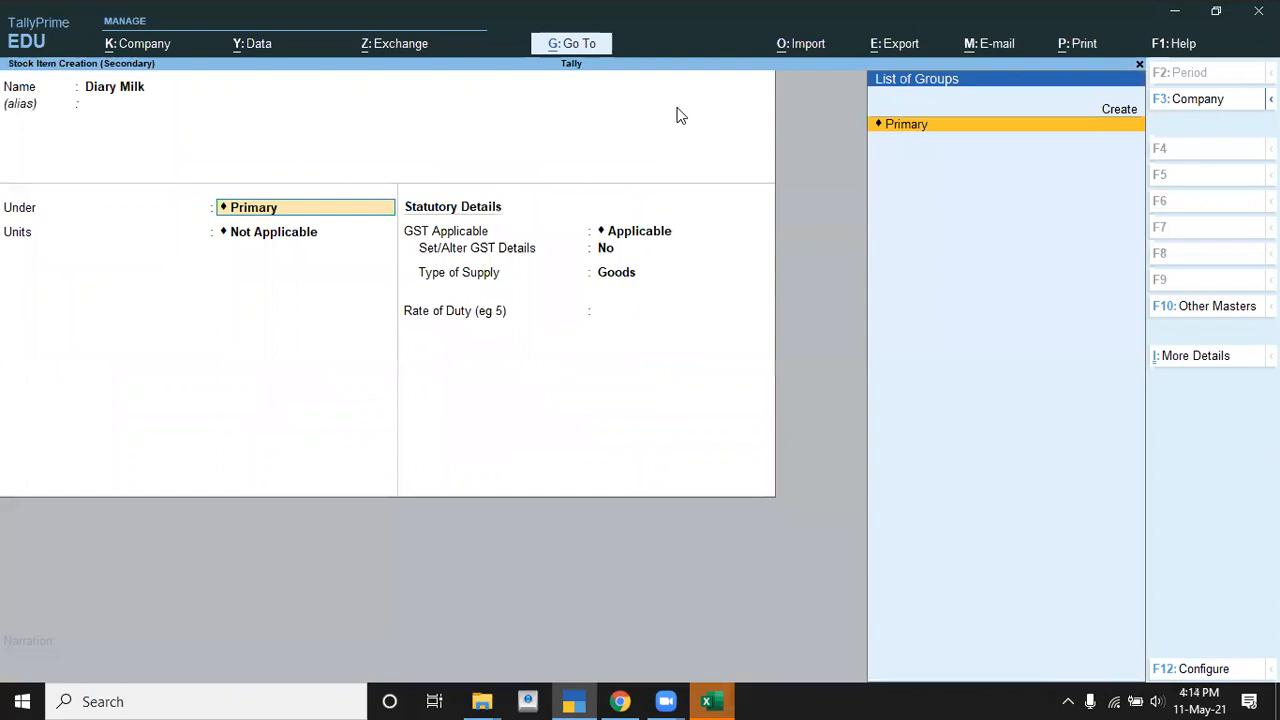
# - Create a stock group named Chocolate under Primary with item quantities added, and assign it to the Diary Milk item
pyautogui.hotkey('alt', 'c')
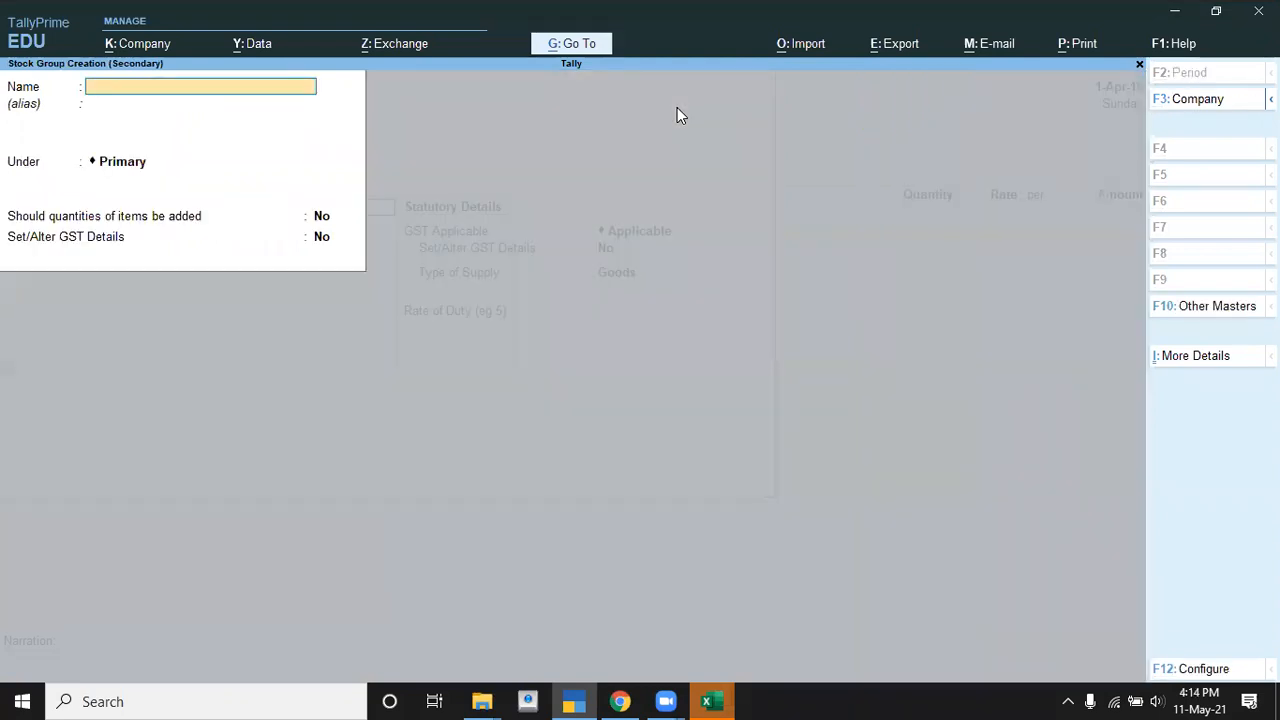
pyautogui.write('Choc')
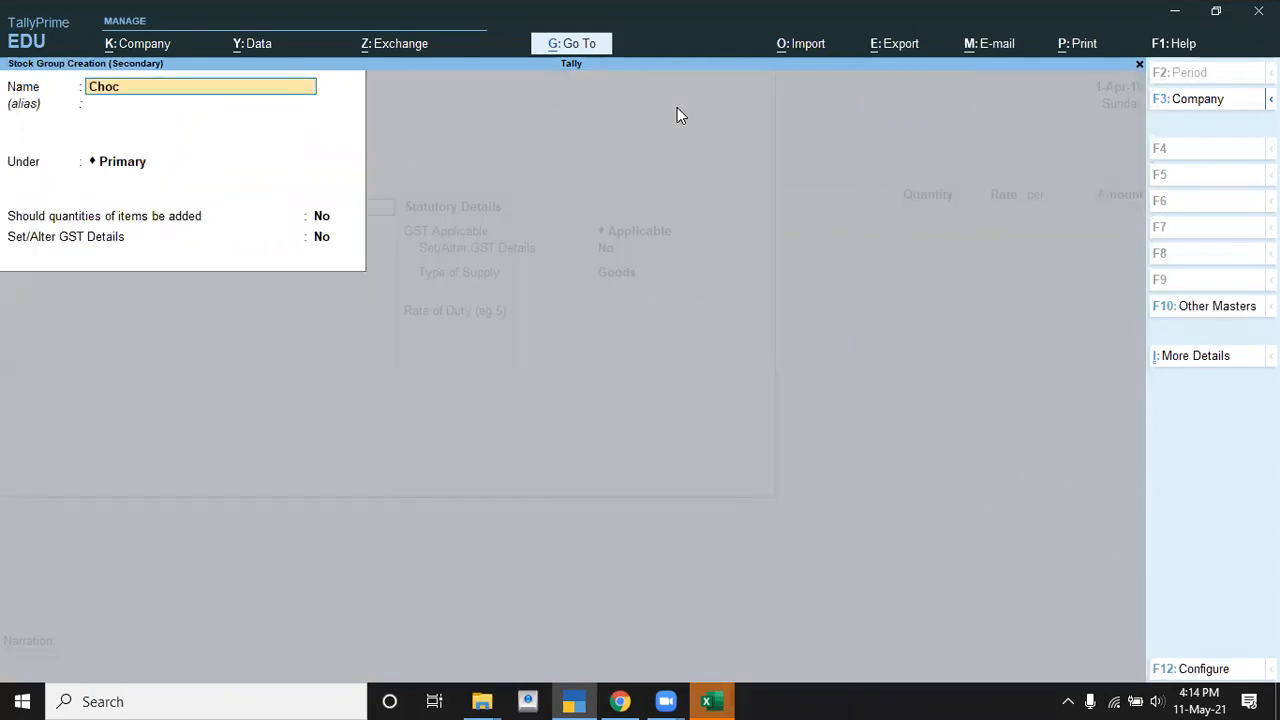
pyautogui.write('olate')
pyautogui.press('Return')
pyautogui.press('Return')
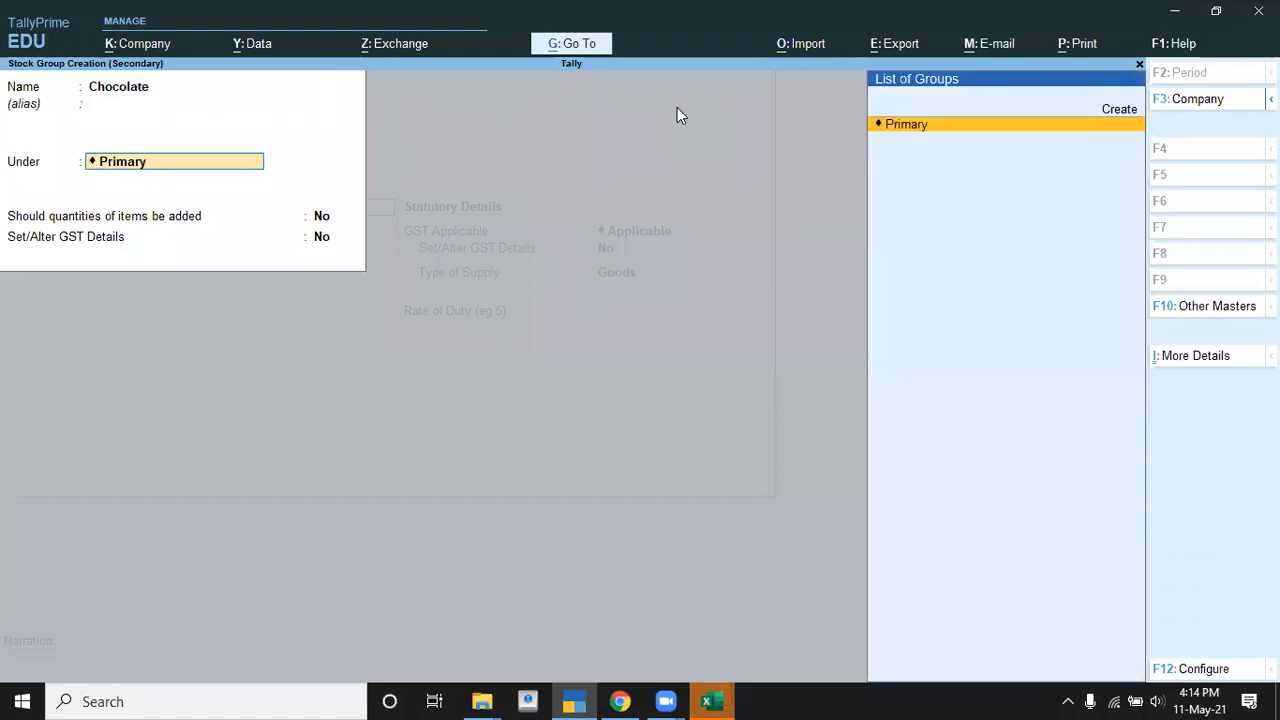
pyautogui.press('Return')
pyautogui.write('y')
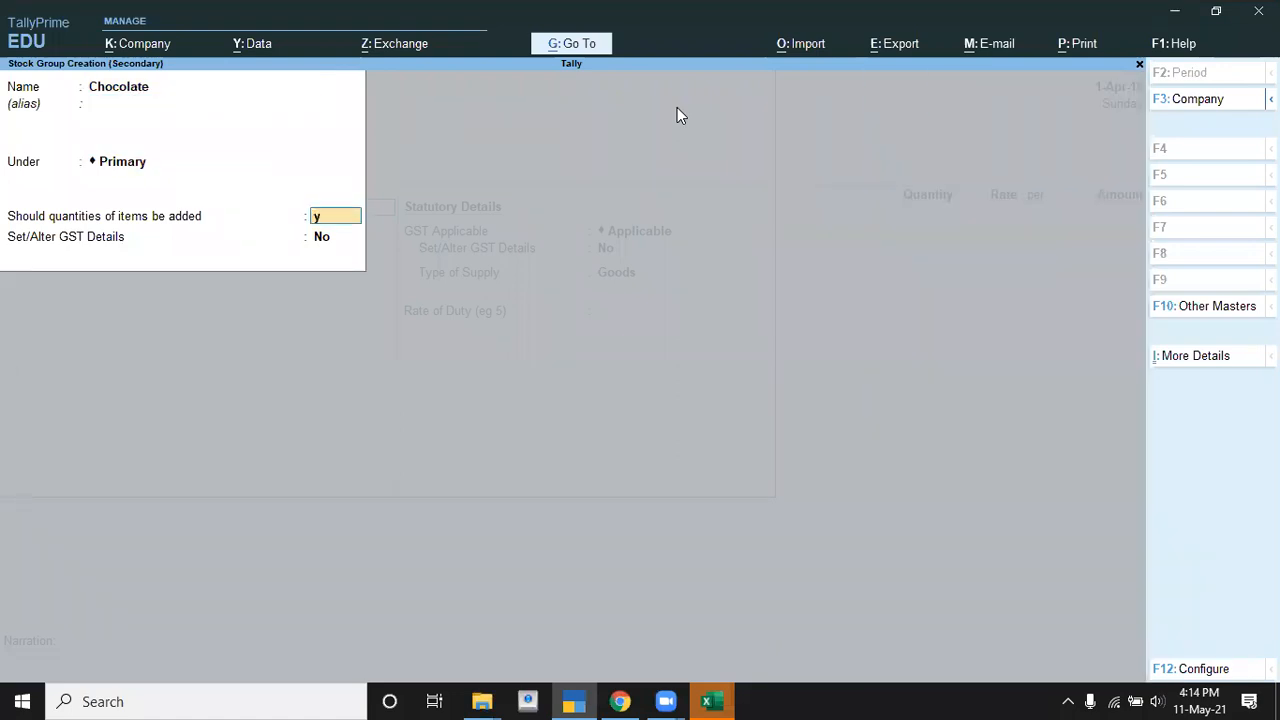
pyautogui.press('Return')
pyautogui.press('Return')
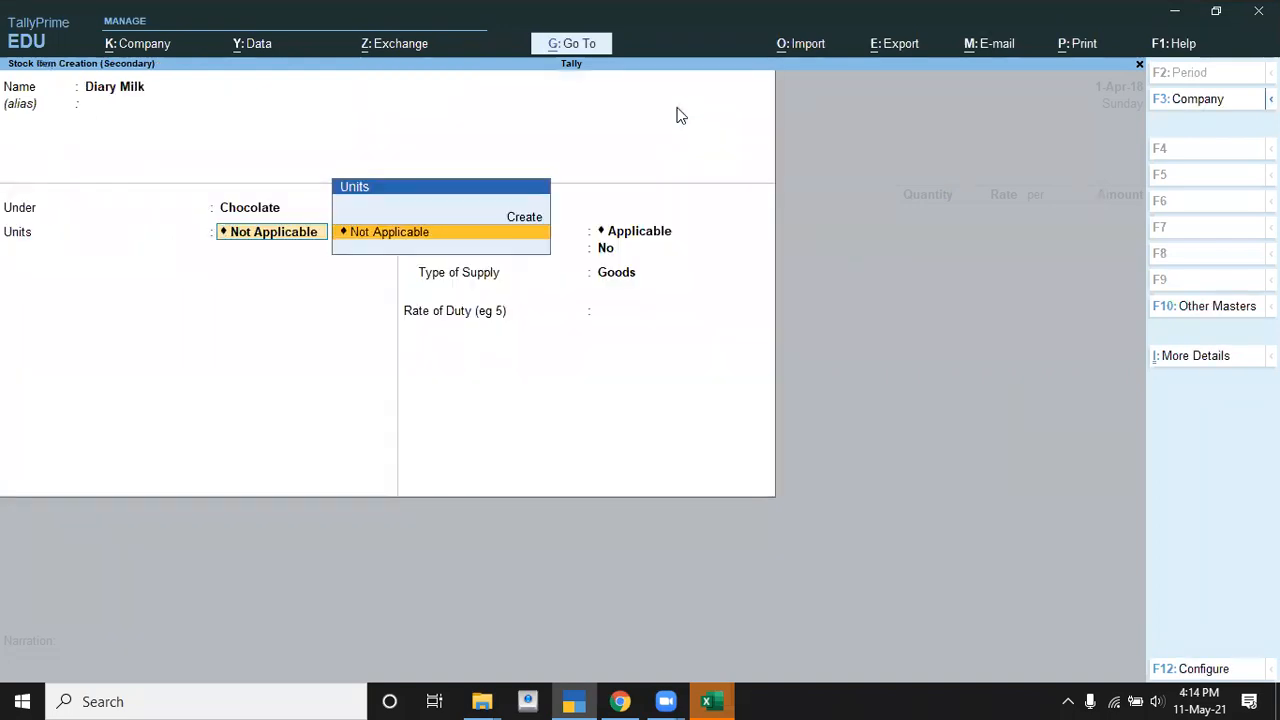
# - Check the box-to-pieces note in Excel and create a simple unit with the symbol box for the stock item
pyautogui.hotkey('alt', 'Tab')
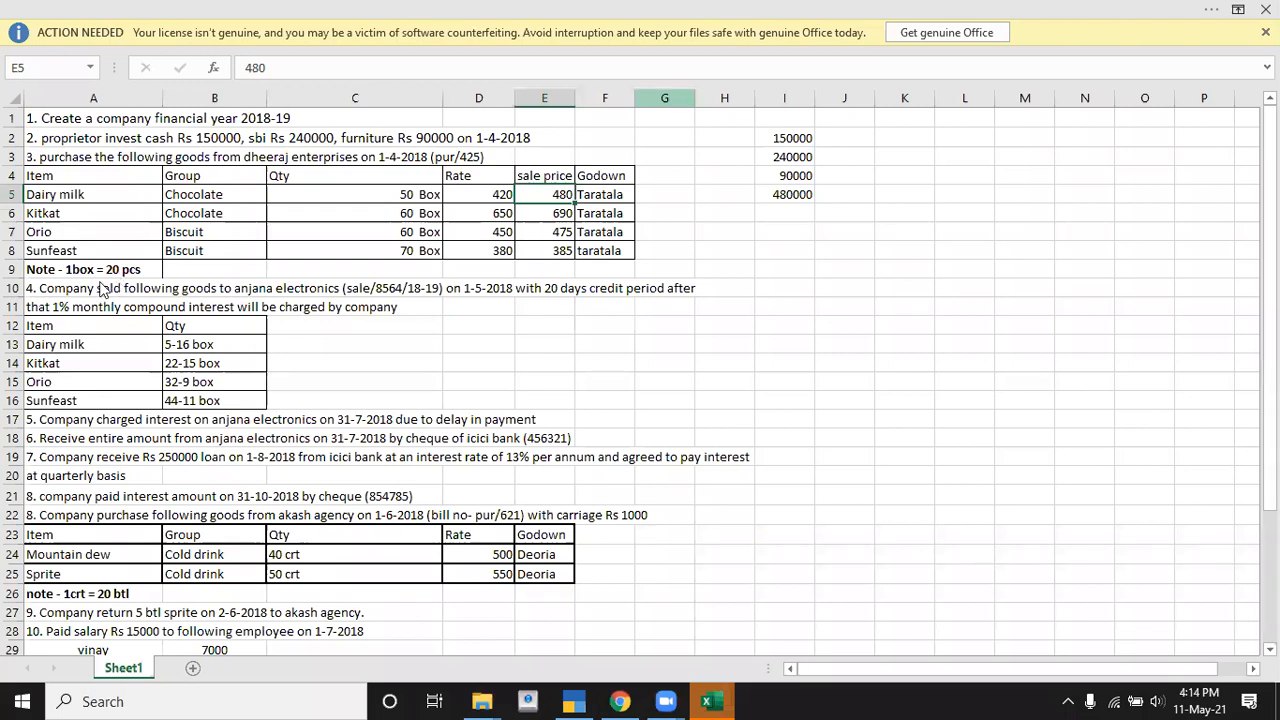
pyautogui.press('alt')
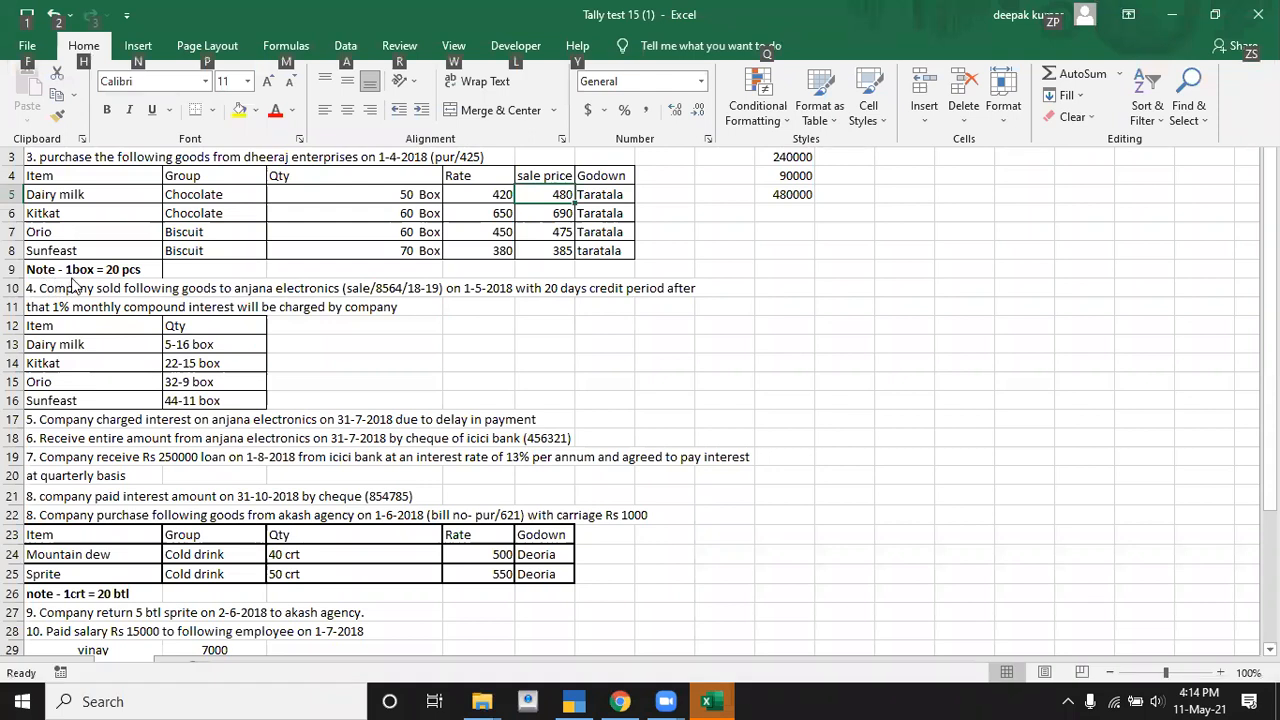
pyautogui.hotkey('alt', 'Tab')
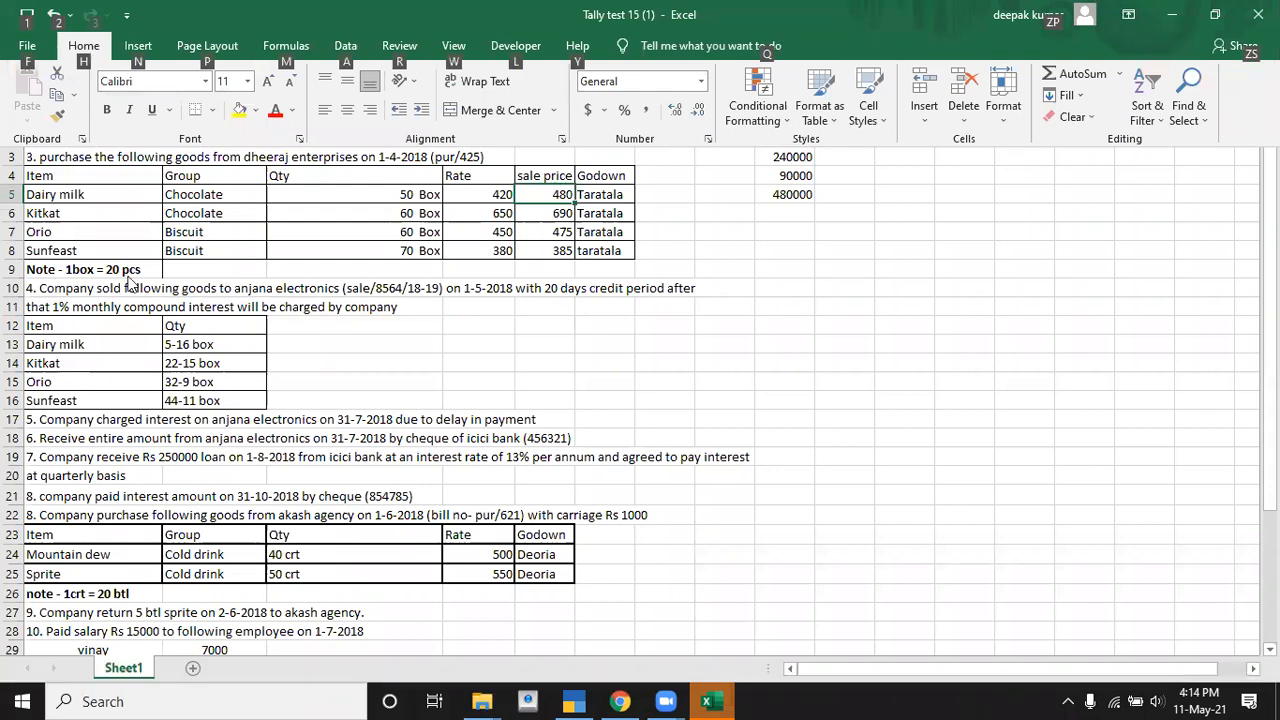
pyautogui.hotkey('alt', 'Tab')
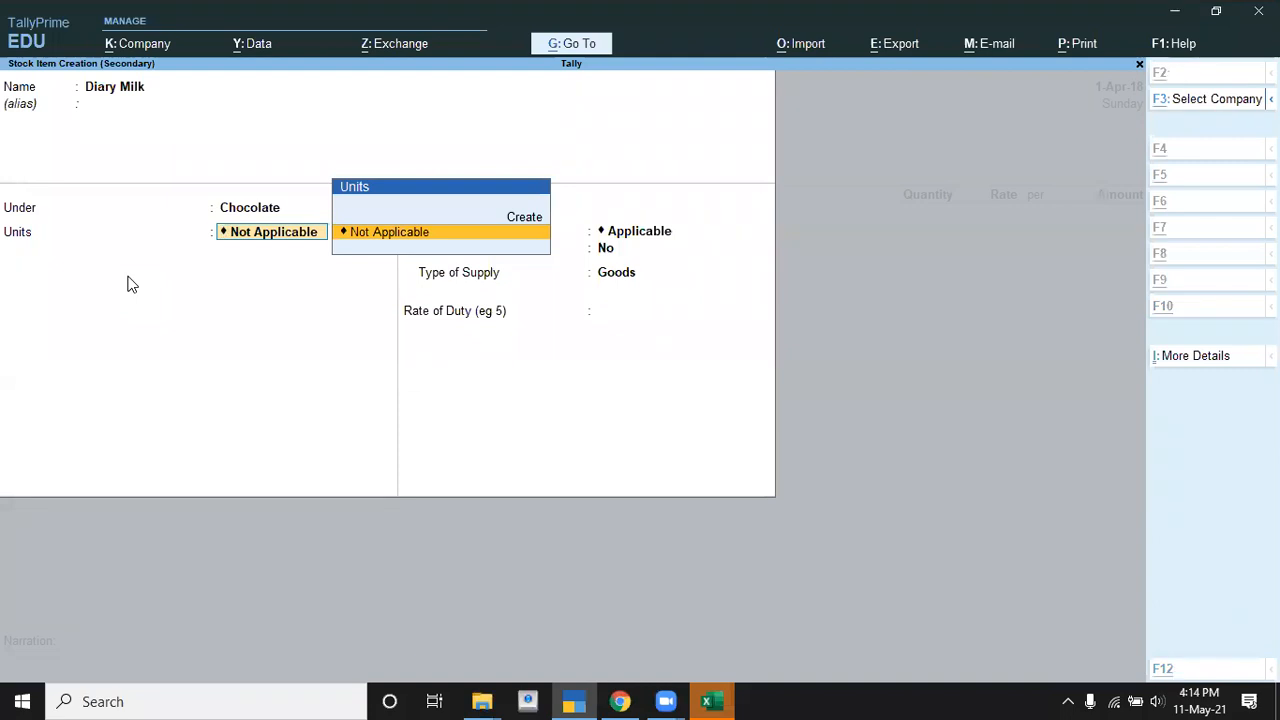
pyautogui.hotkey('alt', 'c')
pyautogui.write('box')
pyautogui.press('Return')
pyautogui.press('Return')
pyautogui.press('Return')
pyautogui.press('Return')
pyautogui.press('Return')
pyautogui.press('Return')
# - Go back to the item's units and create a second simple unit with the symbol pcs and no decimal places
pyautogui.press('BackSpace')
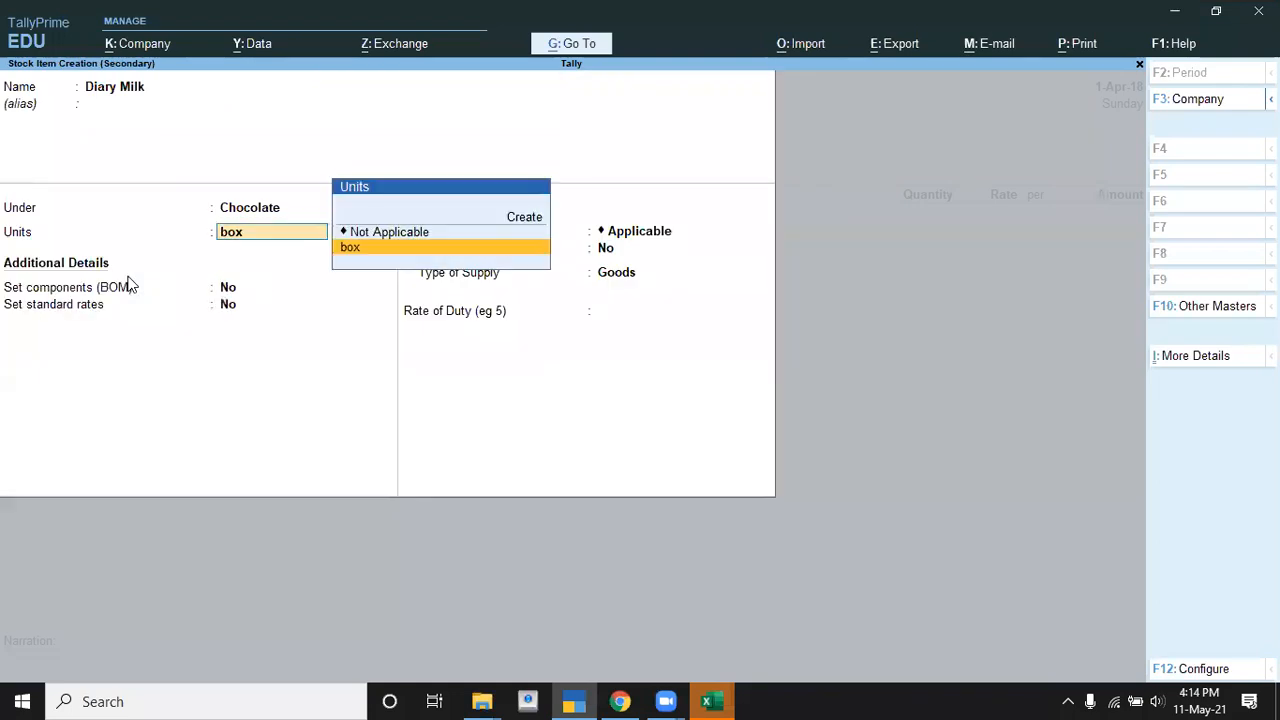
pyautogui.hotkey('alt', 'c')
pyautogui.write('pcs')
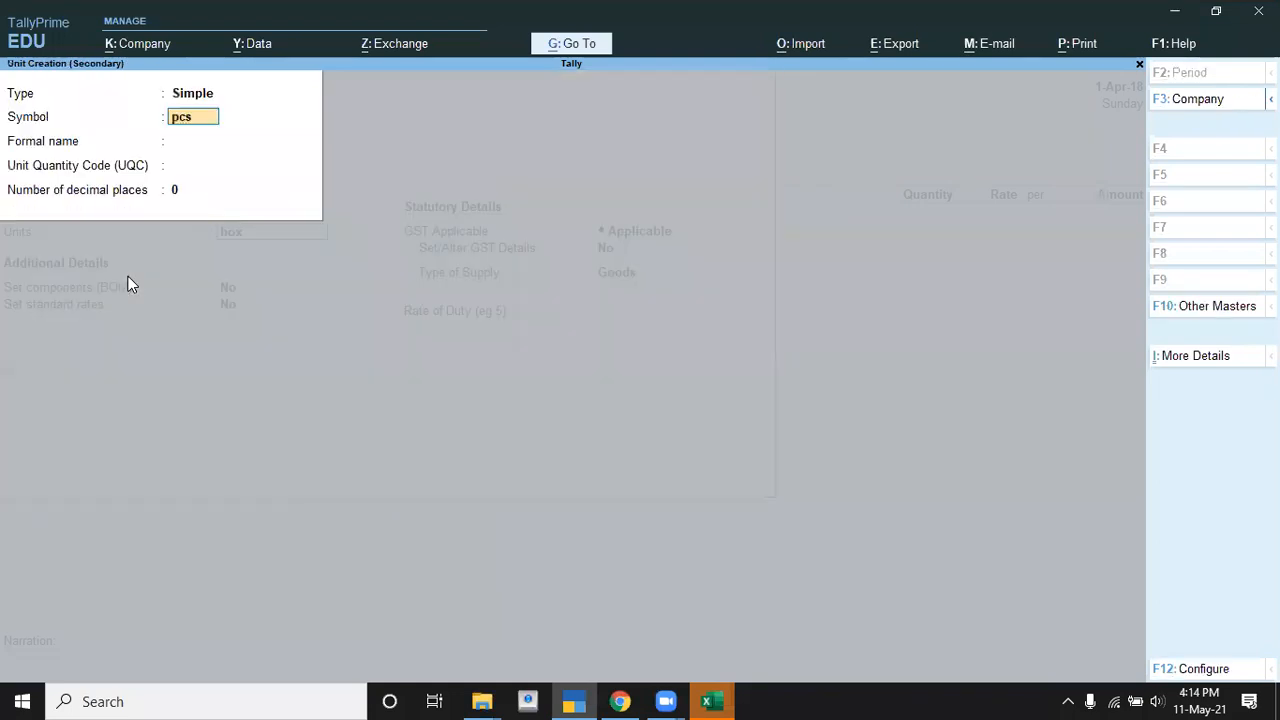
pyautogui.press('Return')
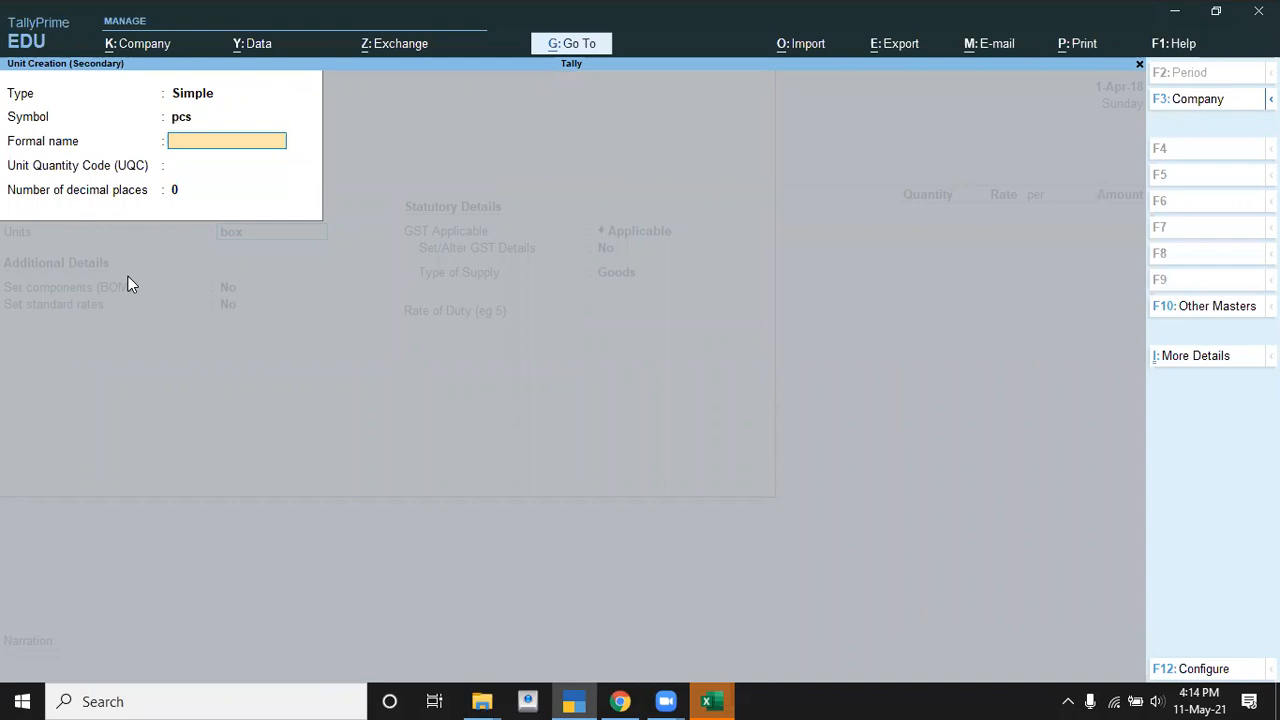
pyautogui.press('Return')
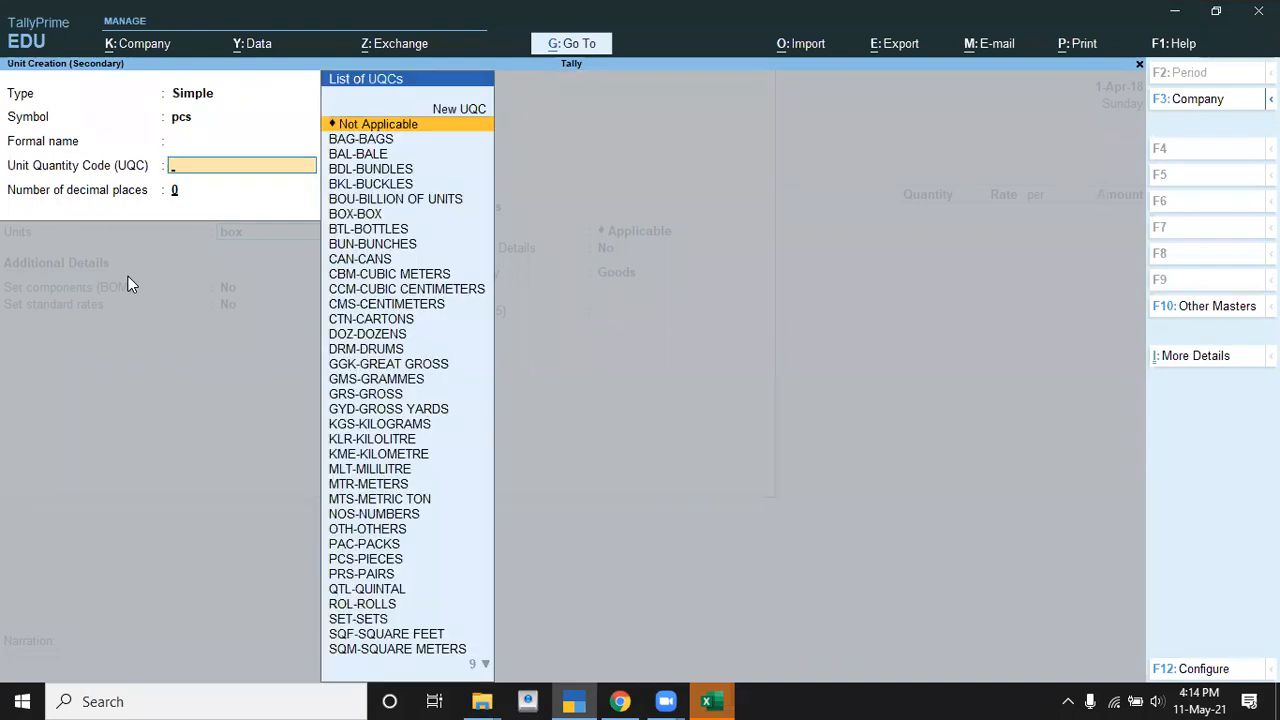
pyautogui.press('Return')
pyautogui.press('Return')
pyautogui.press('Return')
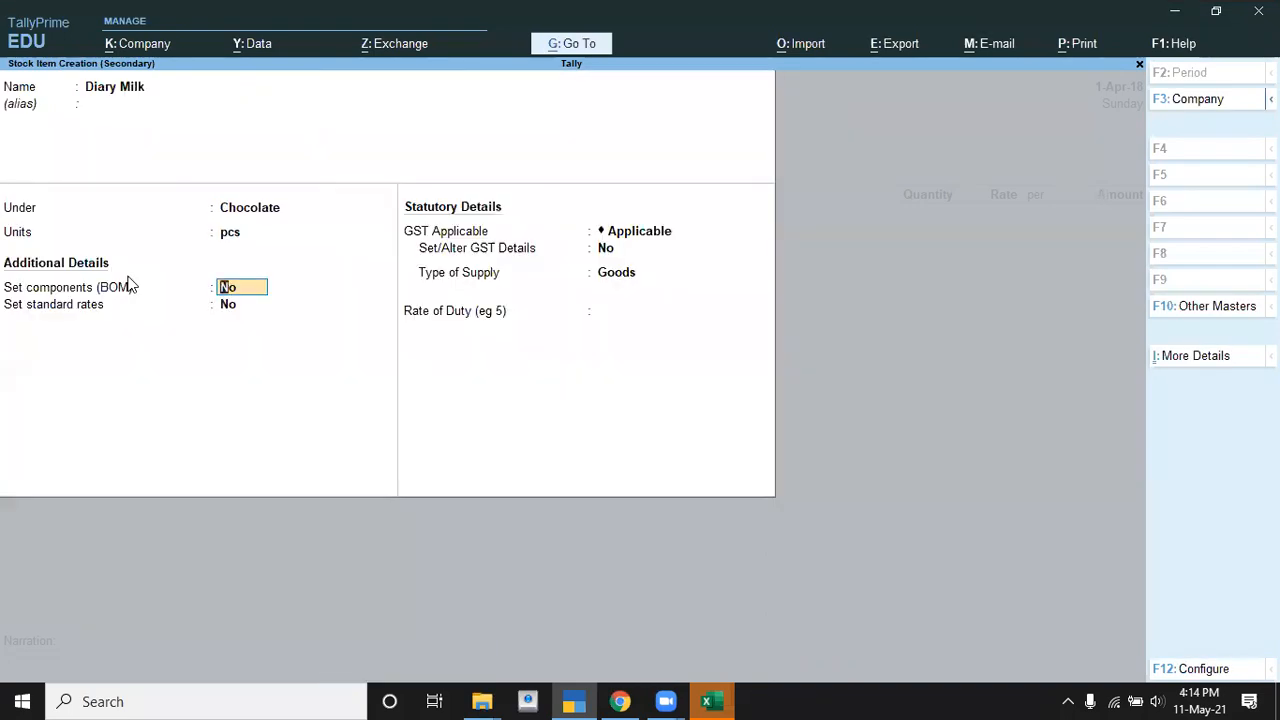
# - Create a compound unit of box of 20 pcs, assign it to the Diary Milk item, and leave components (BOM) at No
pyautogui.press('BackSpace')
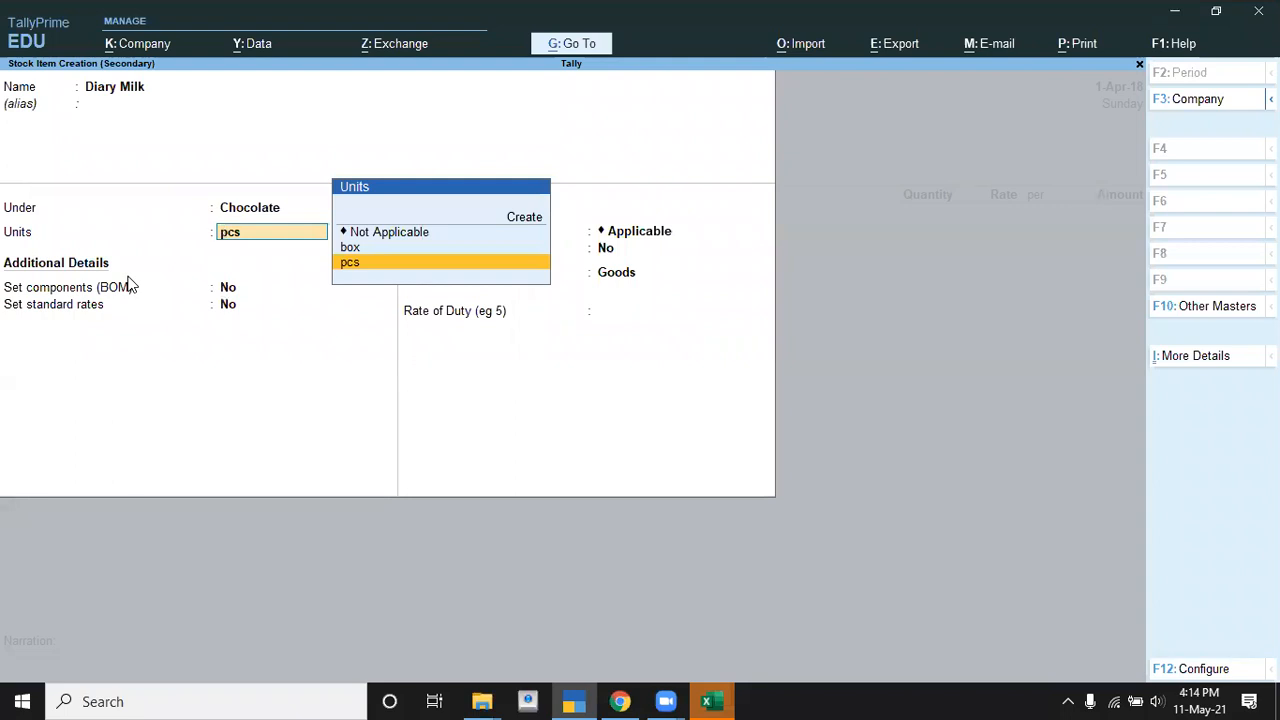
pyautogui.press('alt')
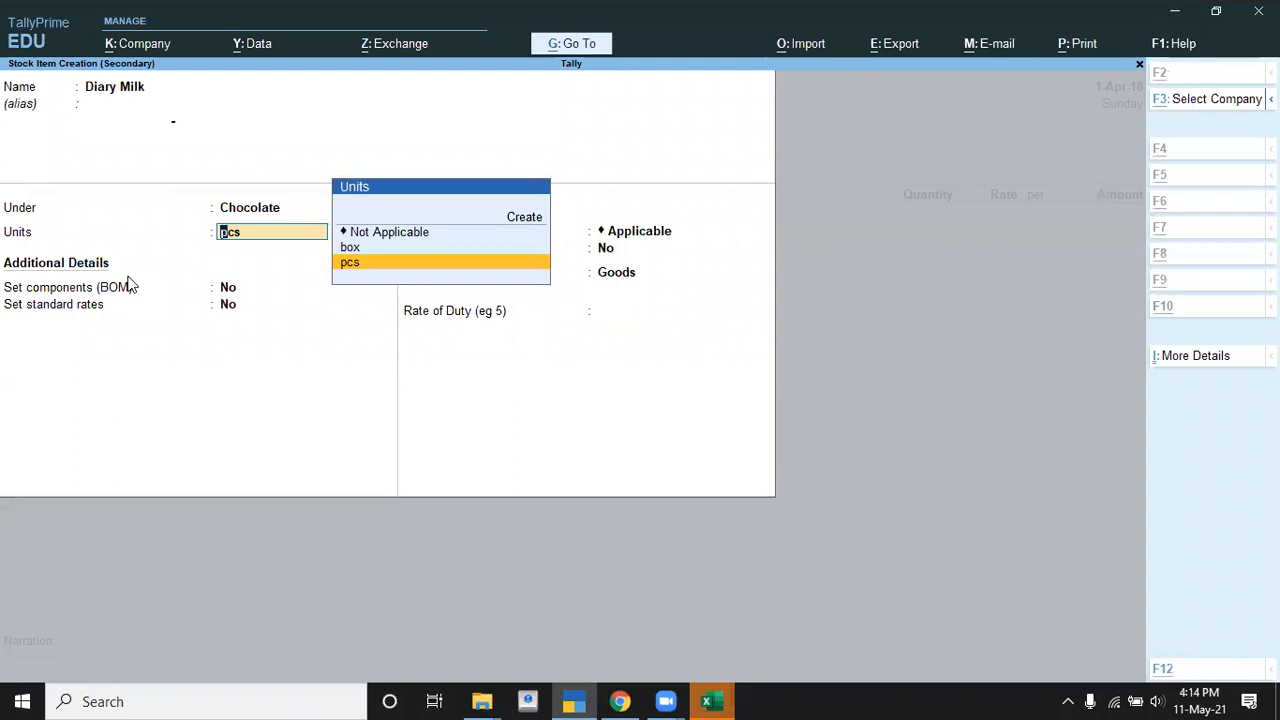
pyautogui.hotkey('alt', 'c')
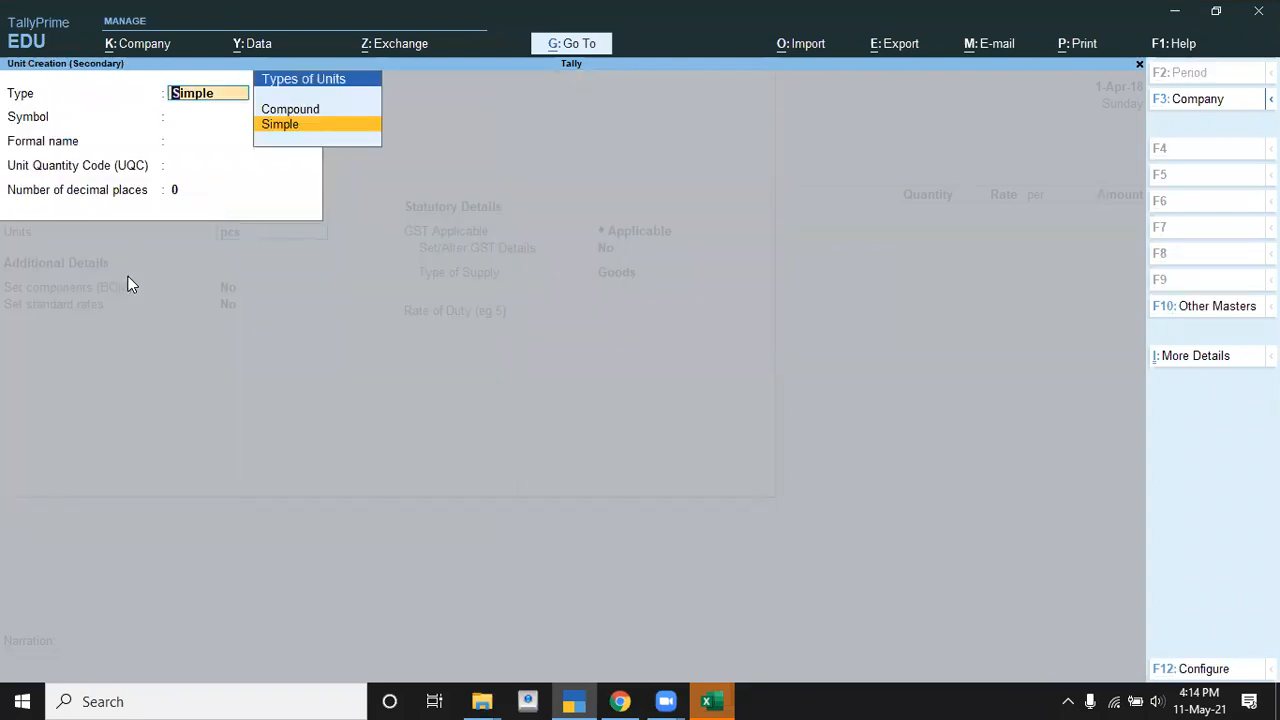
pyautogui.press('Up')
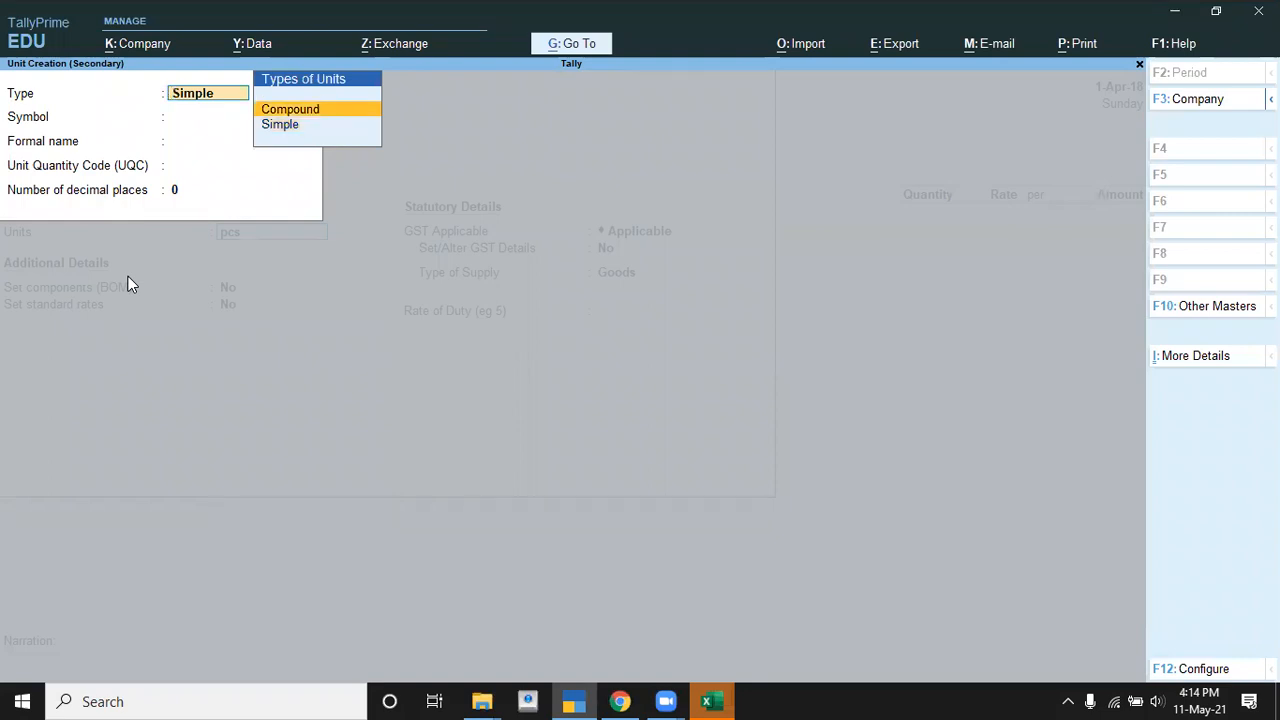
pyautogui.press('Return')
pyautogui.press('Return')
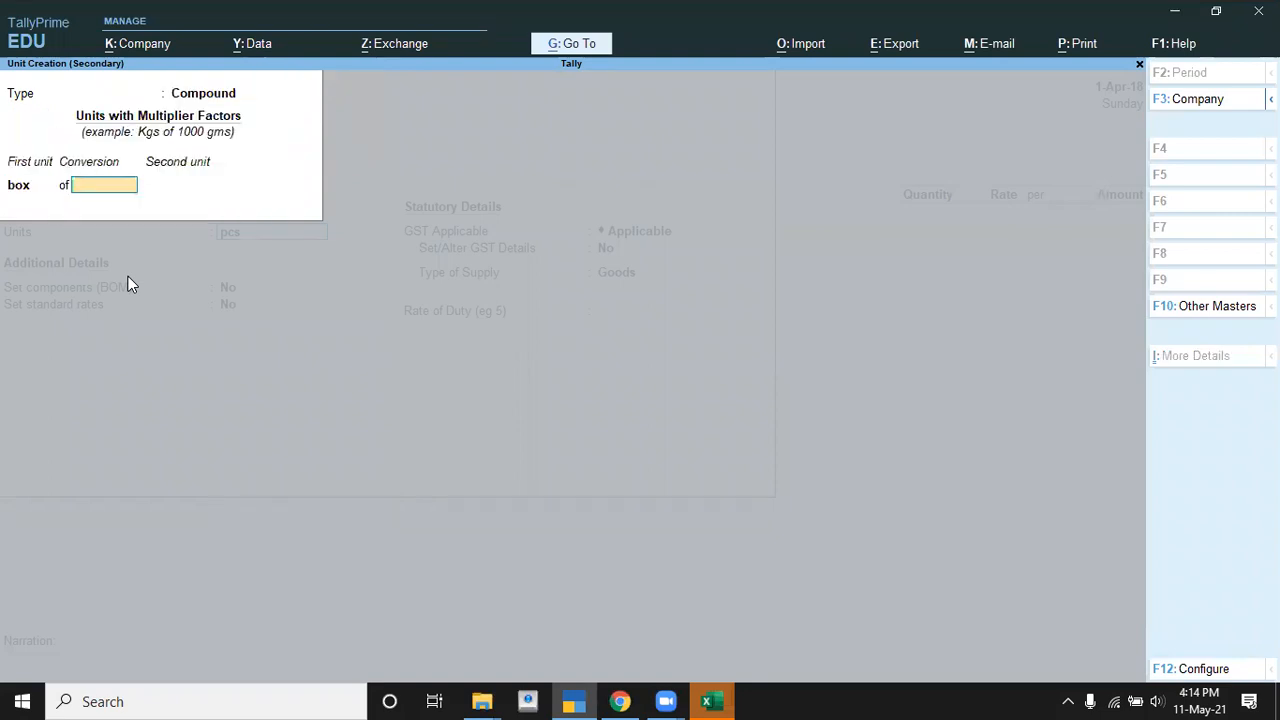
pyautogui.write('20')
pyautogui.press('Return')
pyautogui.press('Return')
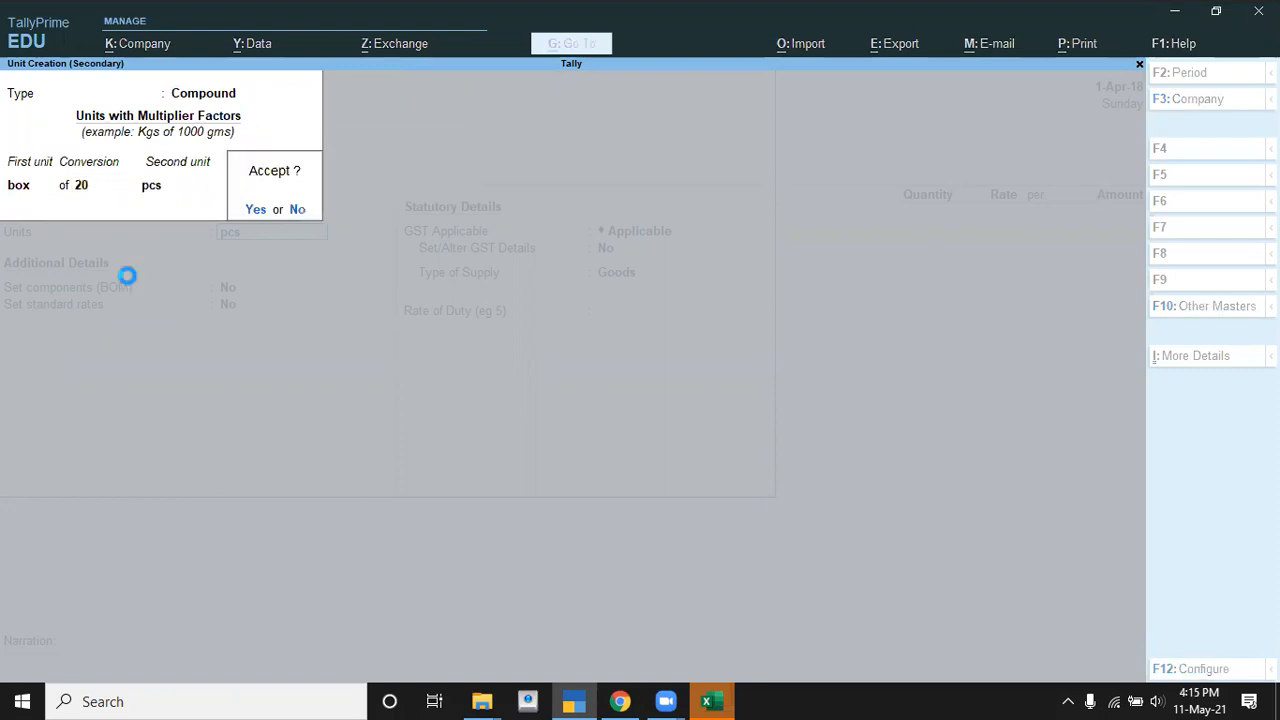
pyautogui.press('Return')
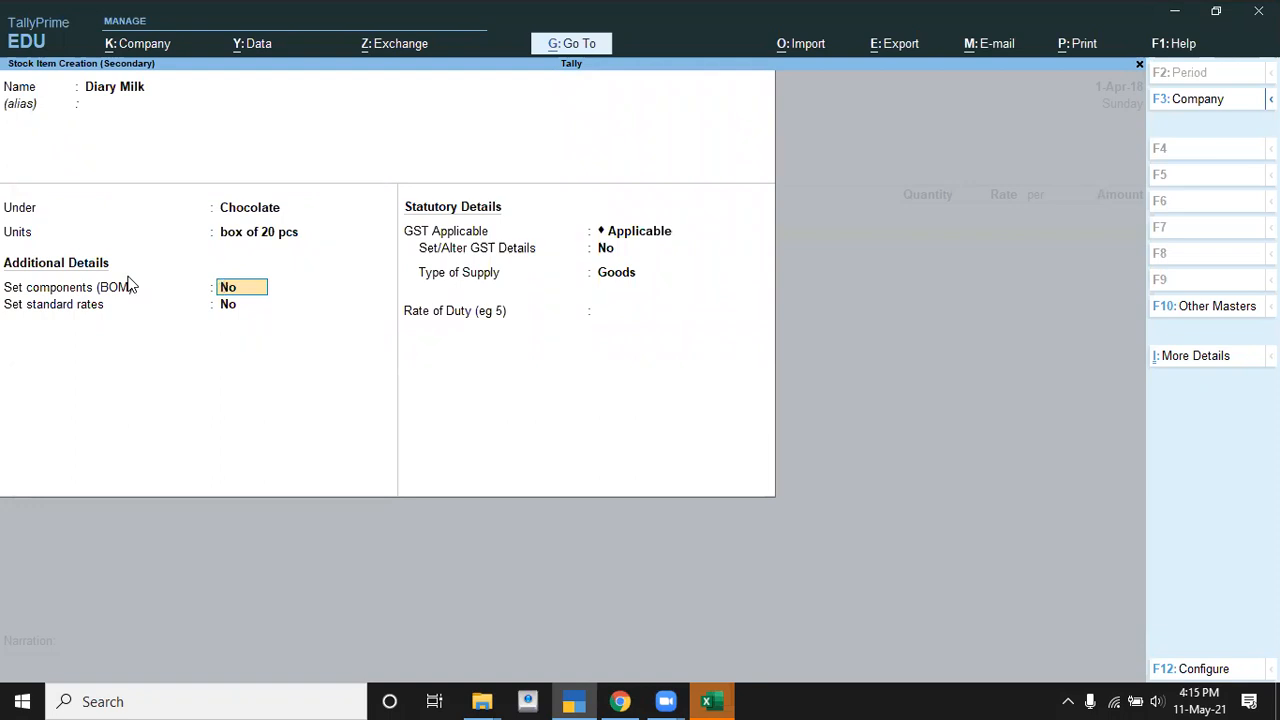
pyautogui.press('Return')
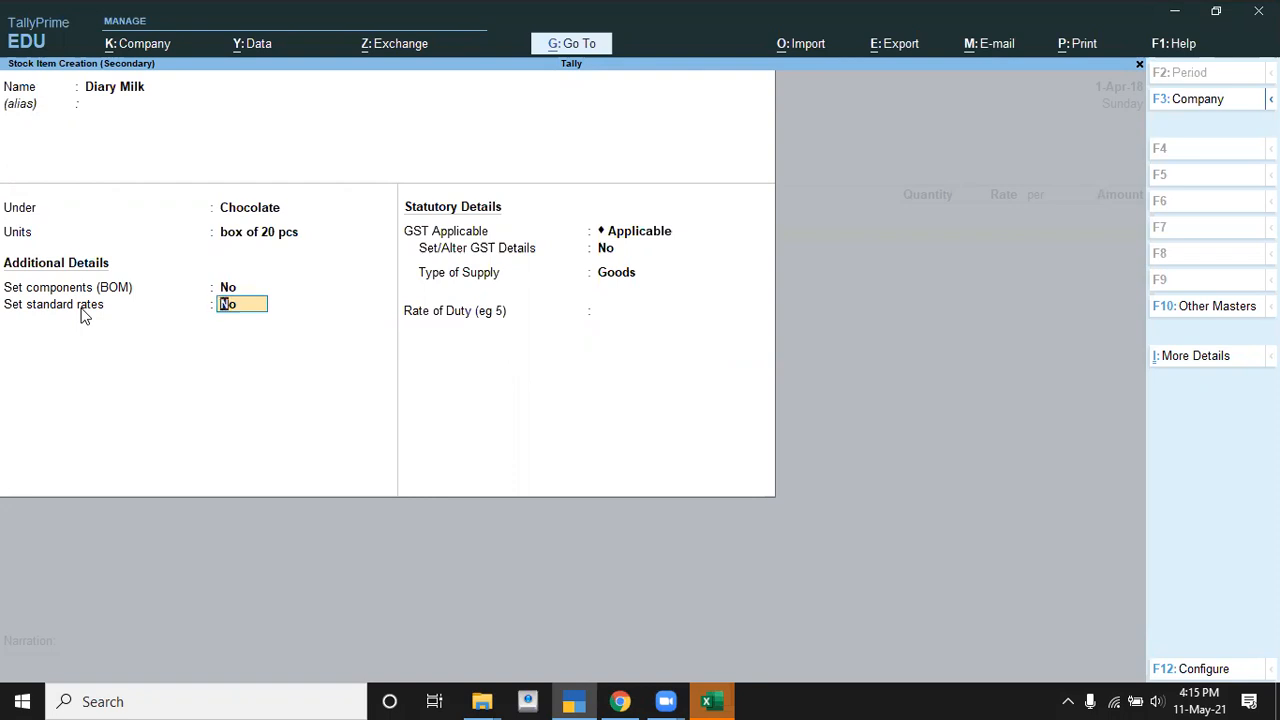
# - Enable standard rates for the Diary Milk item, leave the standard cost blank, and date the standard selling price 1-Apr-18
pyautogui.write('y')
pyautogui.press('Return')
pyautogui.press('Return')
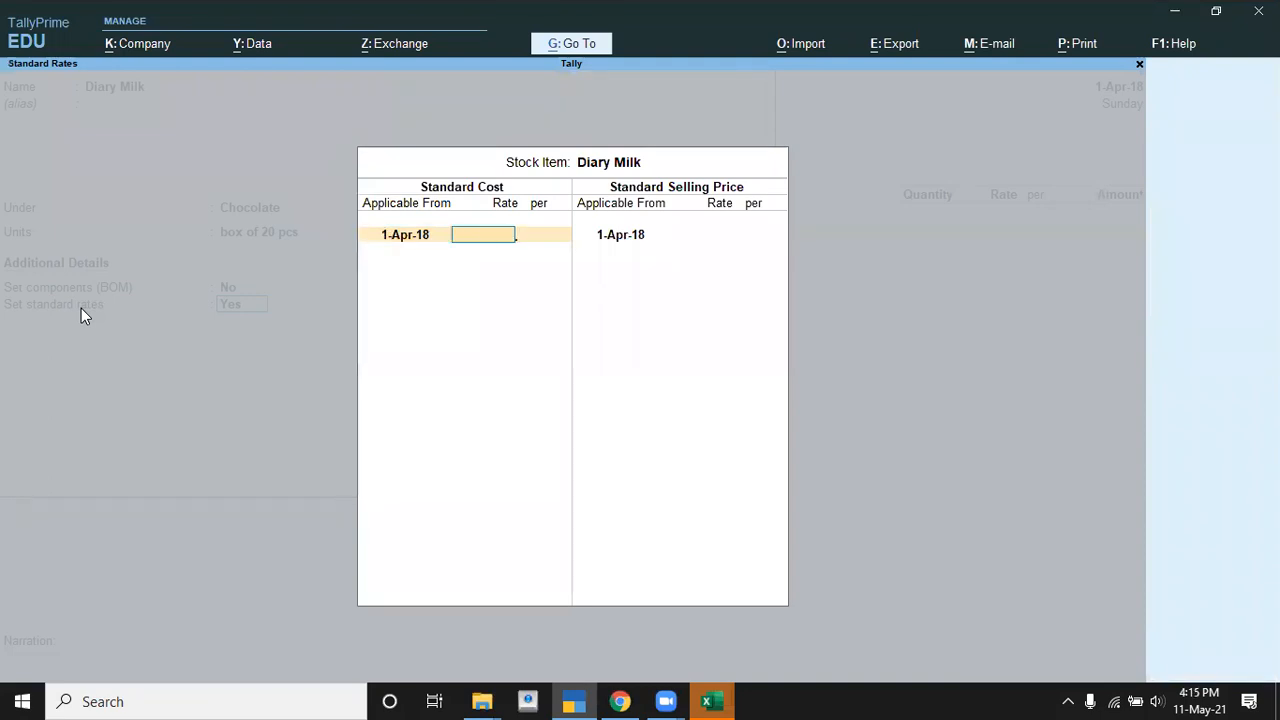
pyautogui.press('Return')
pyautogui.press('Return')
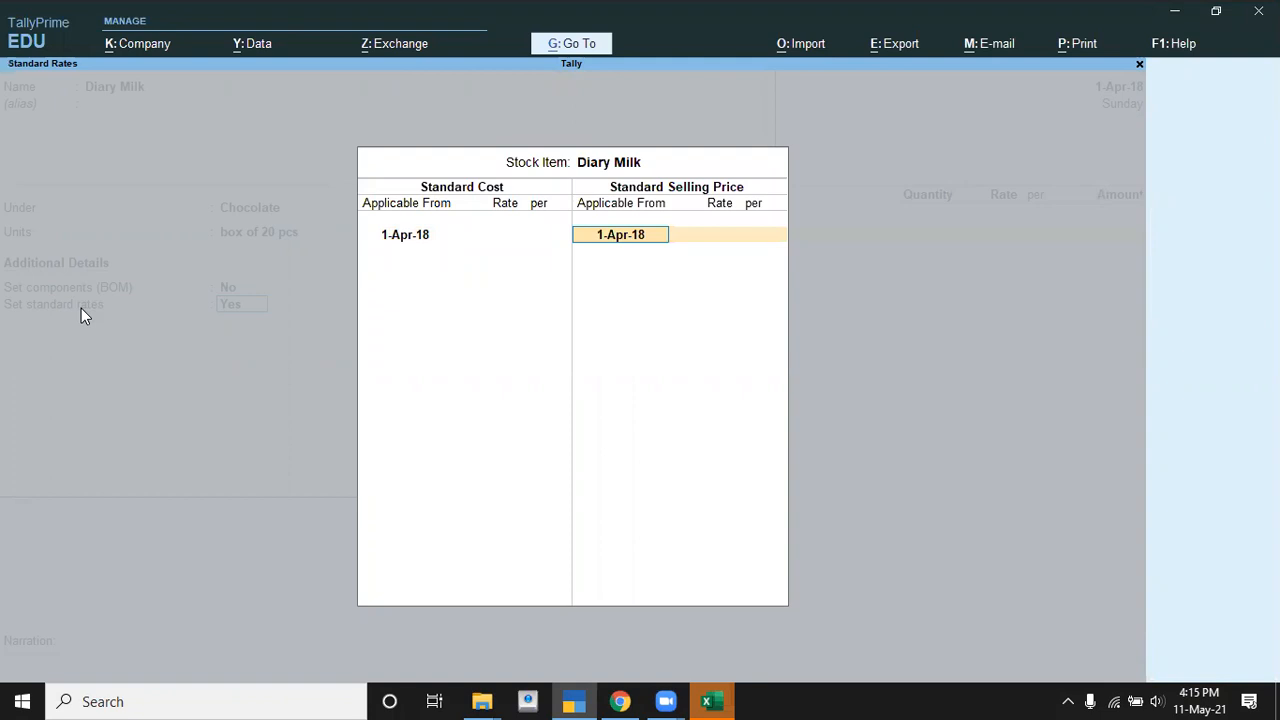
pyautogui.press('Return')
# - Check the Dairy milk sale price in Excel, set the item's standard selling price to 480, and save it with the default statutory details
pyautogui.hotkey('alt', 'Tab')
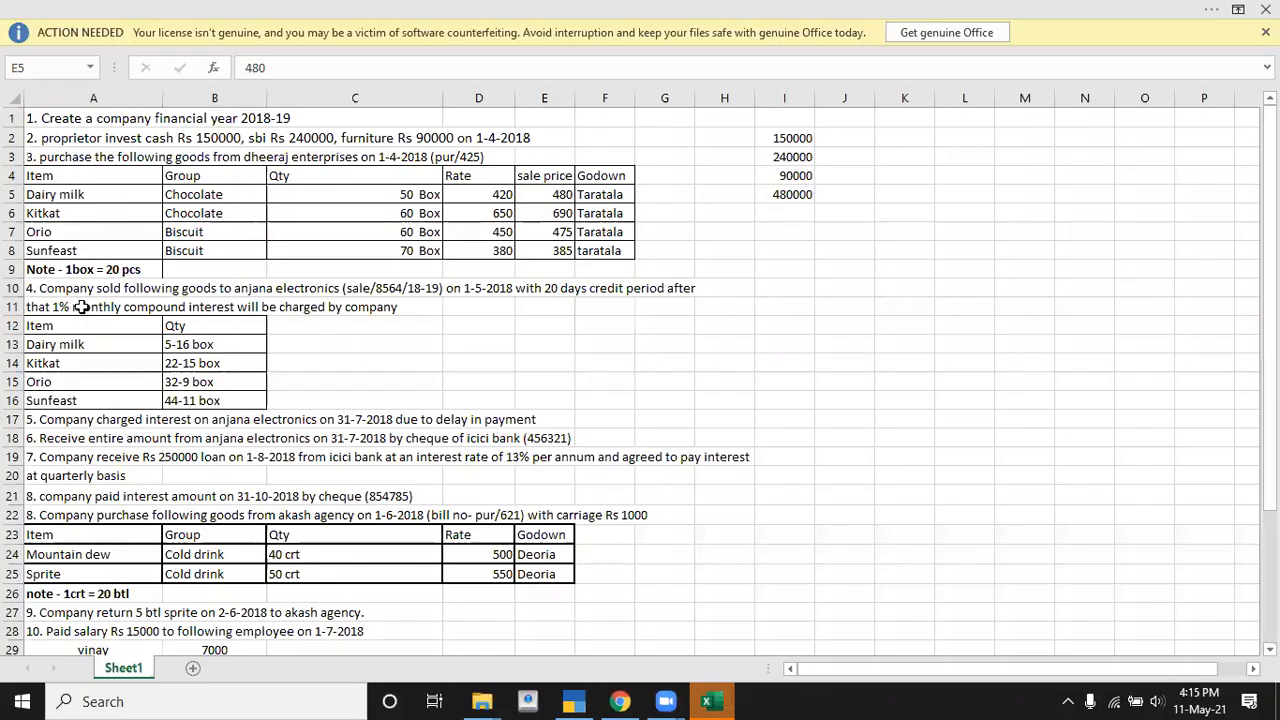
pyautogui.click(84, 196)
pyautogui.hotkey('alt', 'Tab')
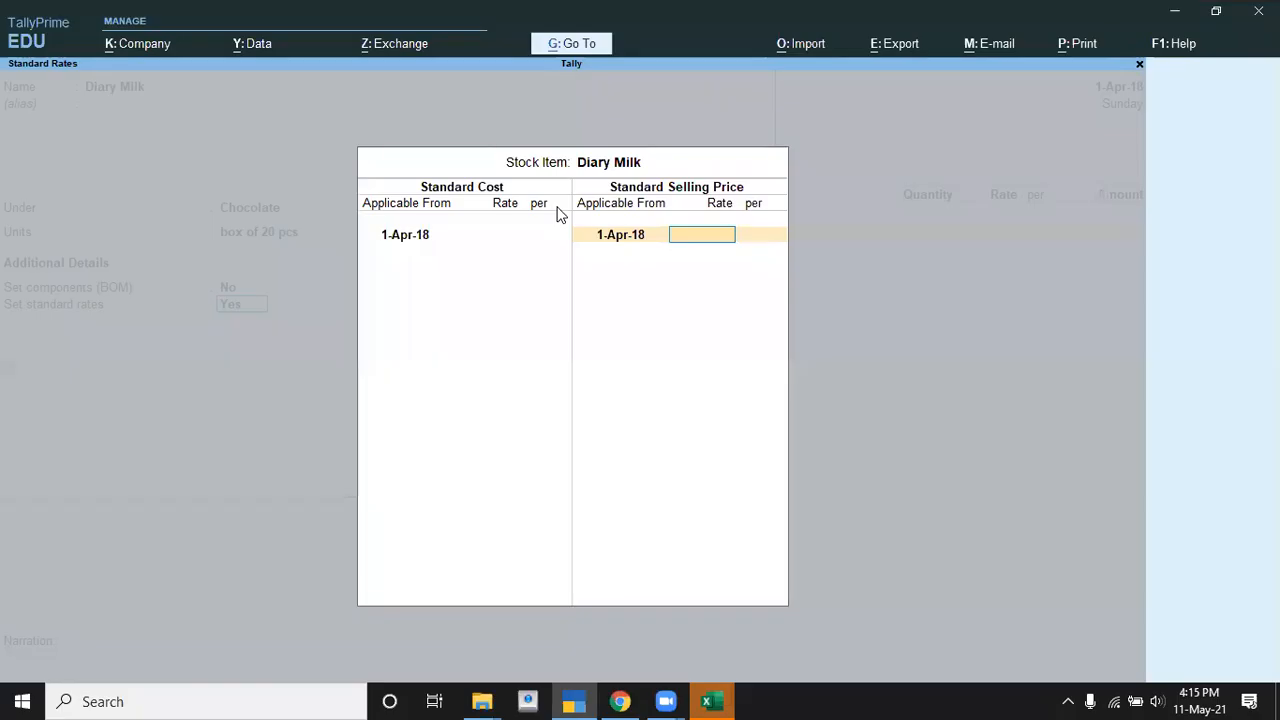
pyautogui.write('480')
pyautogui.press('Return')
pyautogui.press('Return')
pyautogui.press('Return')
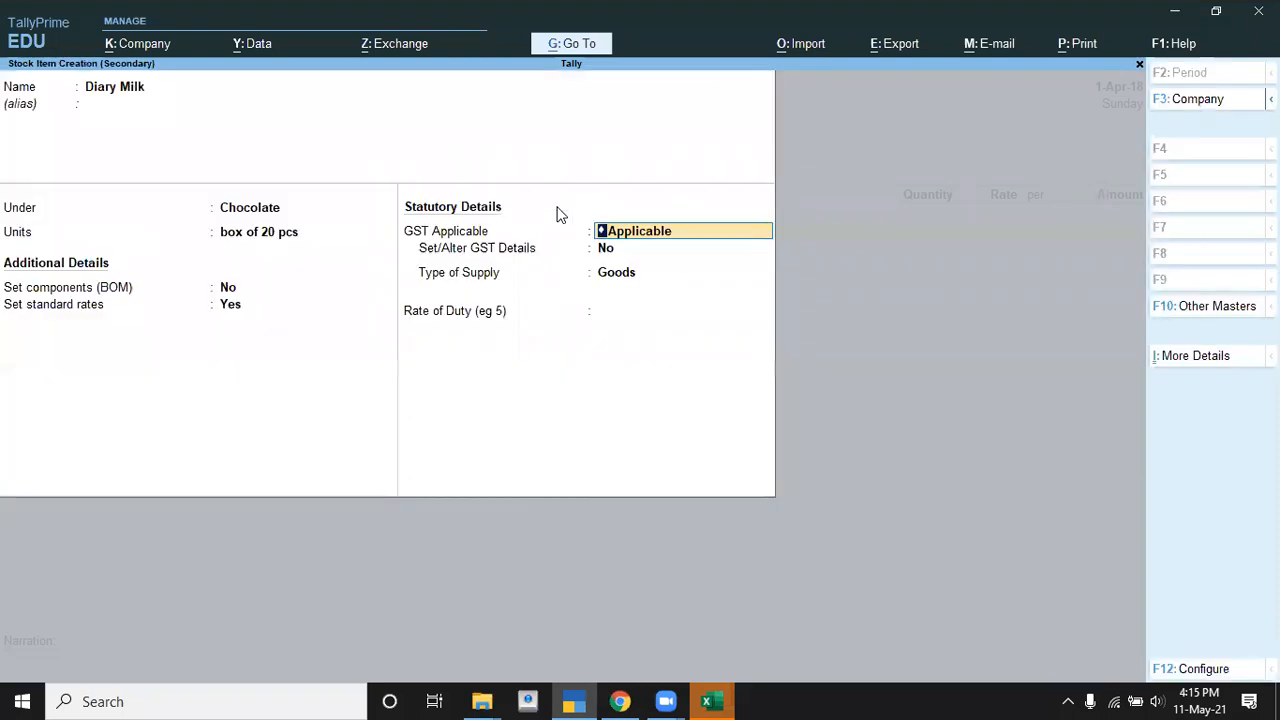
pyautogui.press('Return')
pyautogui.press('Return')
pyautogui.press('Return')
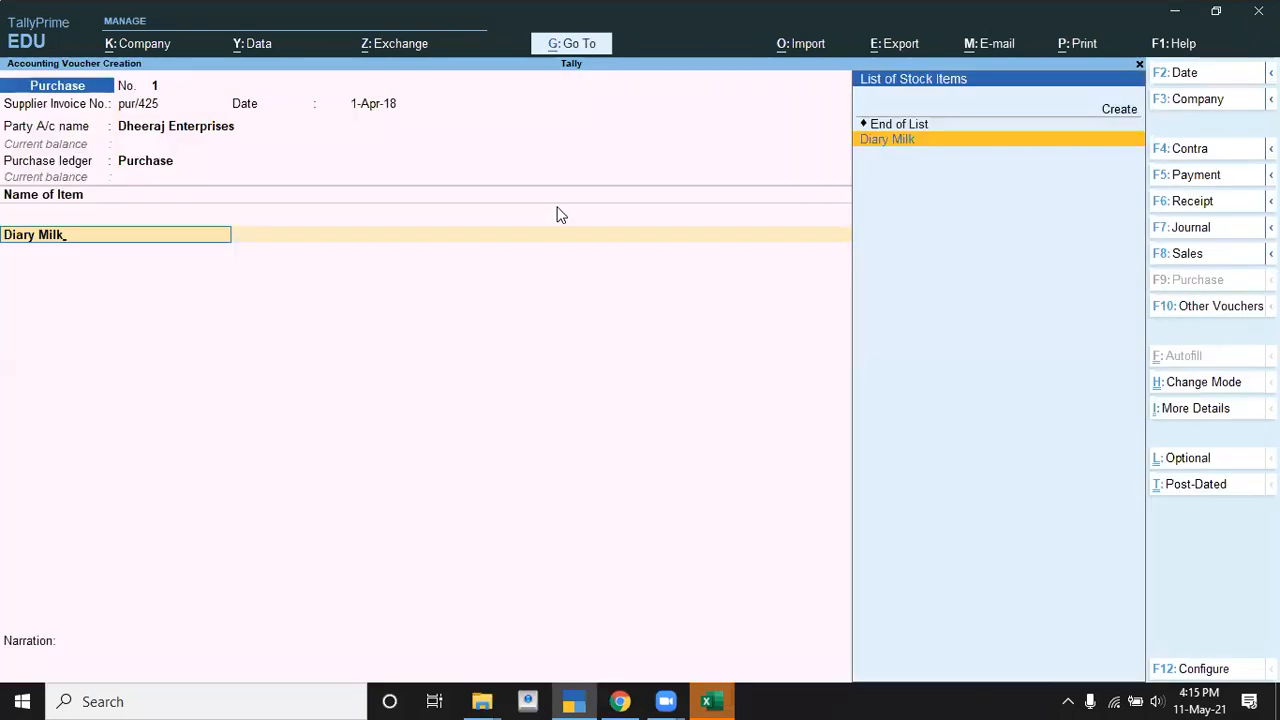
# - Allocate 50 boxes of Diary Milk to the Taratala godown at a rate of 420, checking the Excel quantity and rate
pyautogui.press('Return')
pyautogui.press('Down')
pyautogui.press('Down')
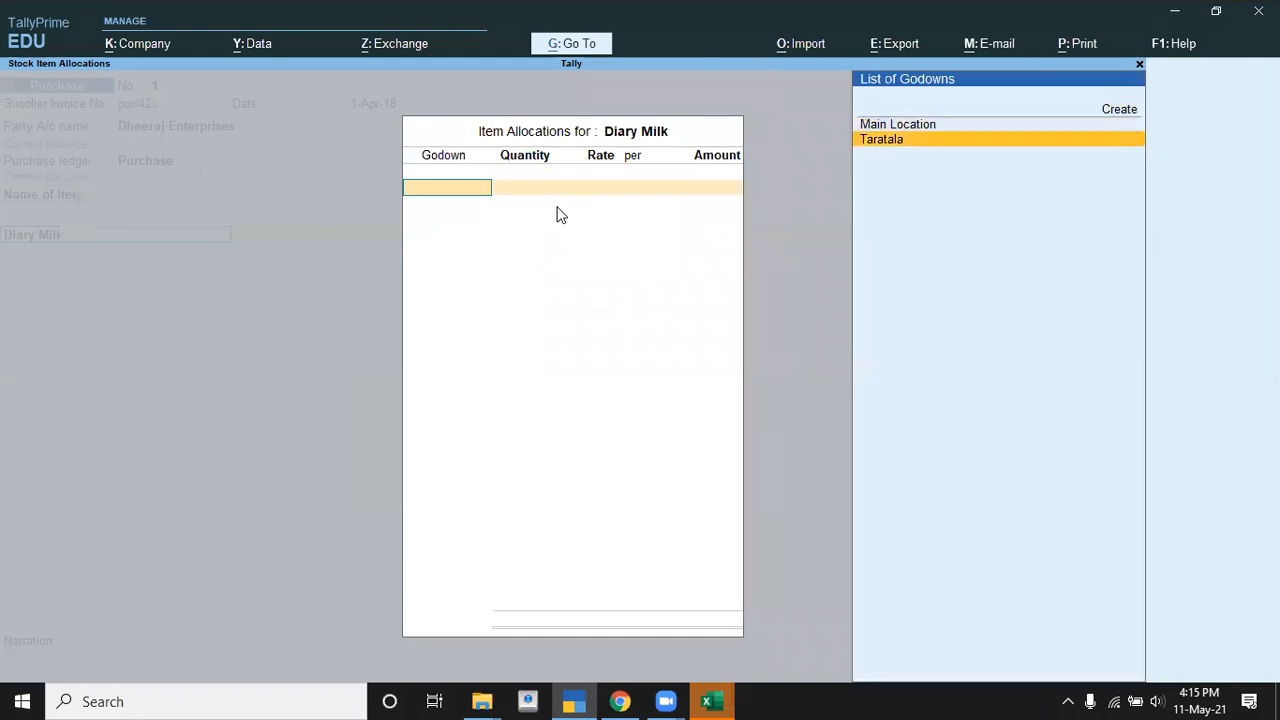
pyautogui.press('Return')
pyautogui.hotkey('alt', 'Tab')
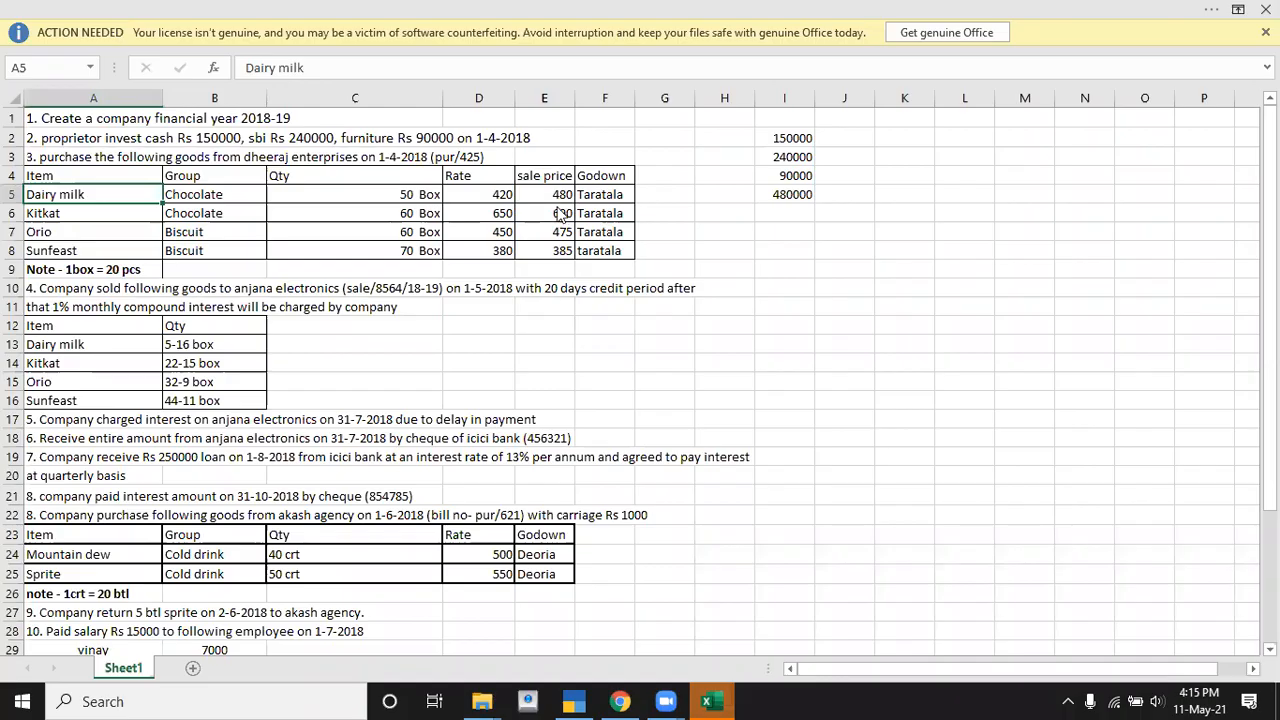
pyautogui.hotkey('alt', 'Tab')
pyautogui.write('50')
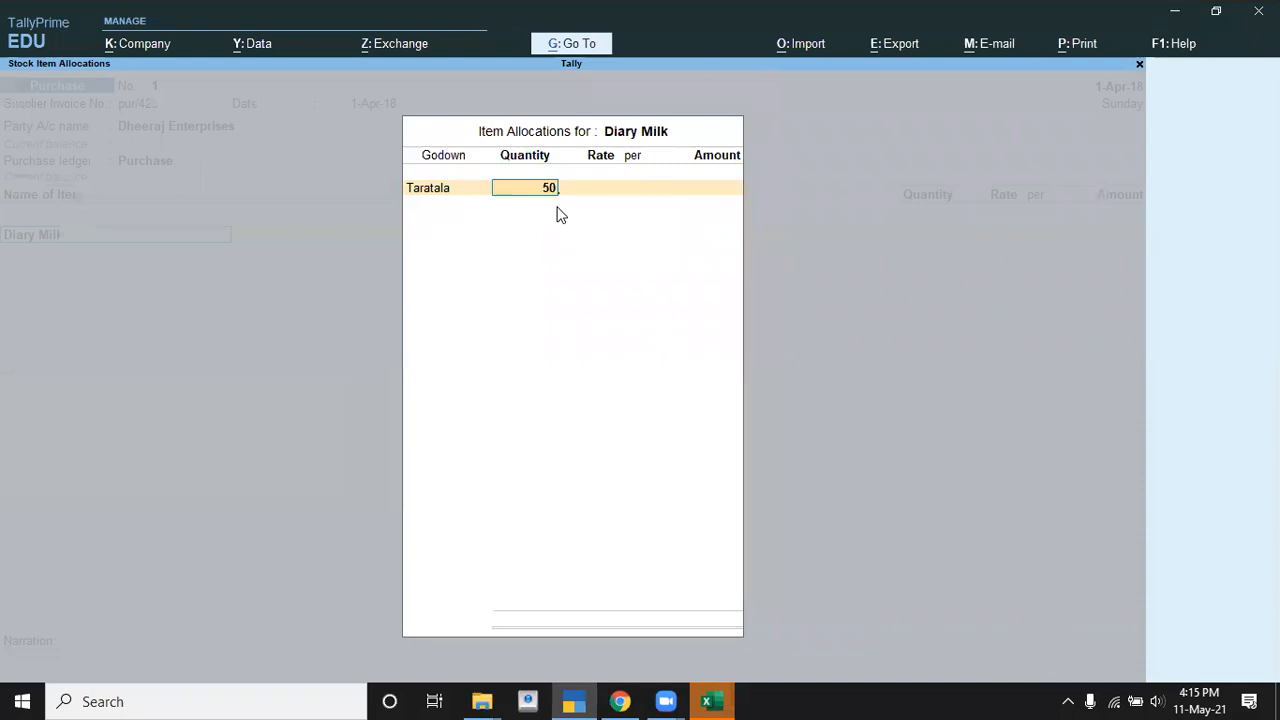
pyautogui.press('Return')
pyautogui.write('420')
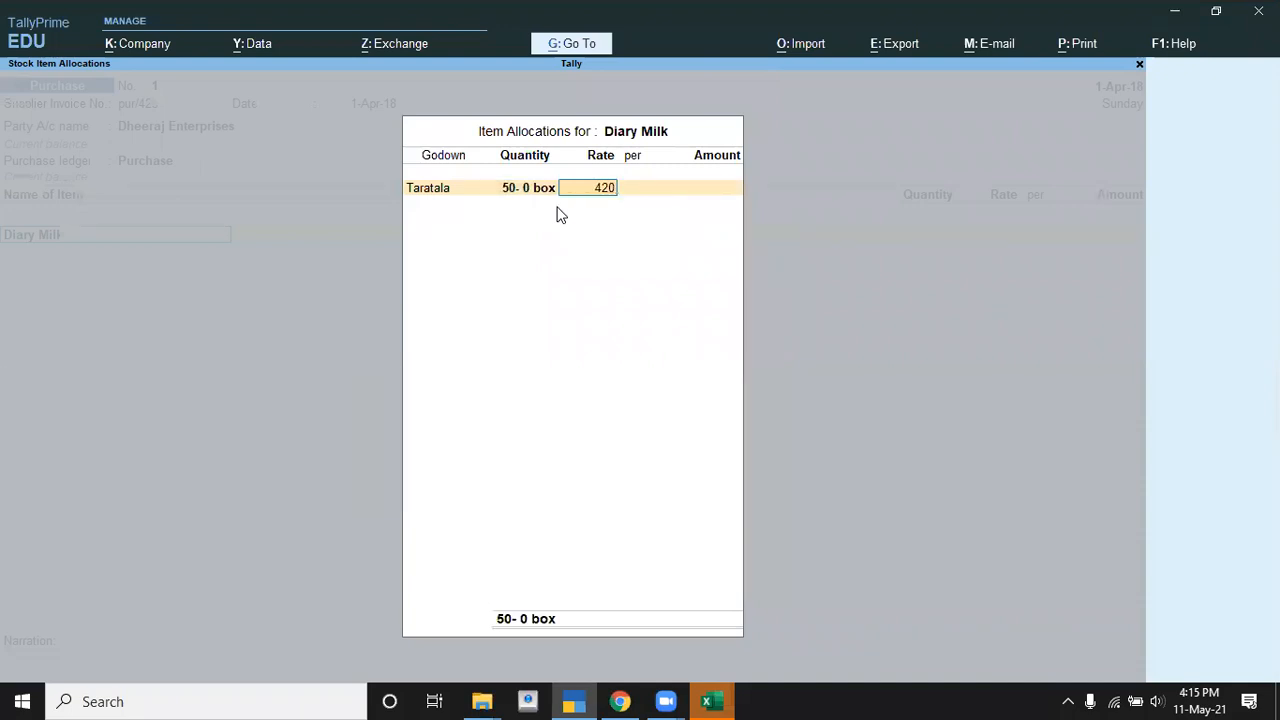
pyautogui.press('Return')
pyautogui.press('Return')
pyautogui.press('Return')
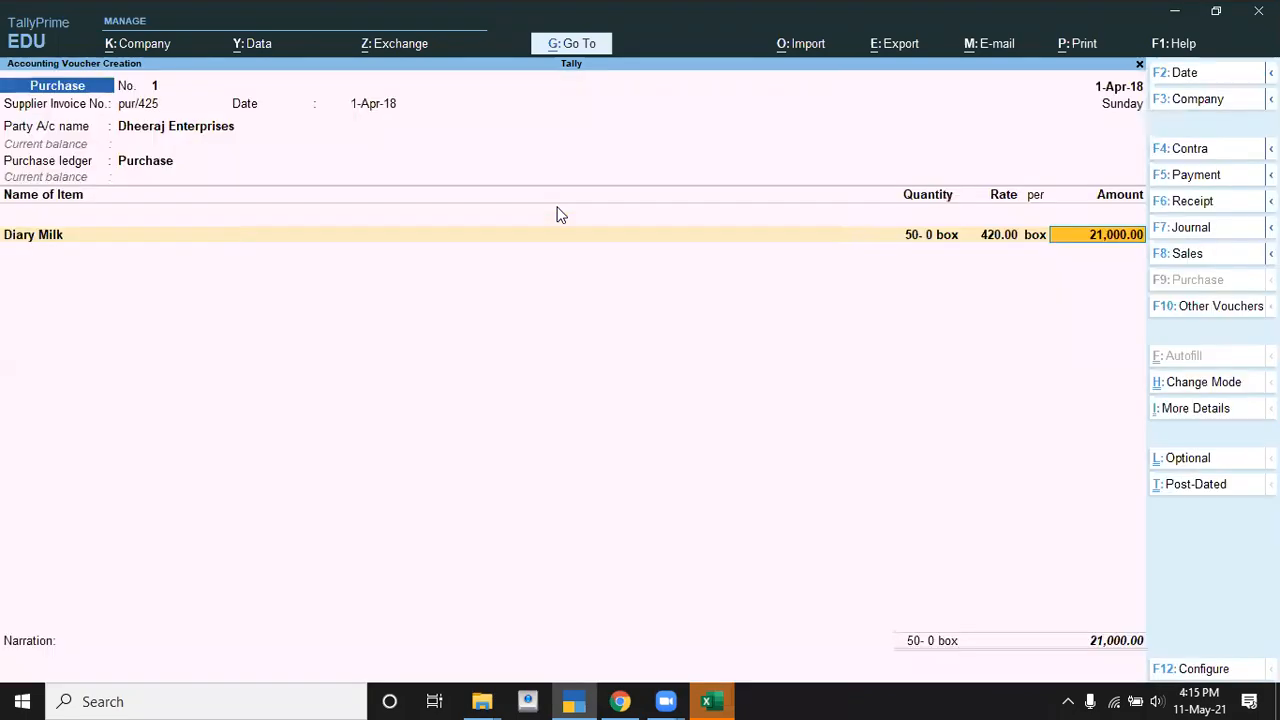
# - Check the next item in Excel and start the stock item Kitkat under Chocolate with unit box of 20 pcs and no components (BOM)
pyautogui.hotkey('alt', 'Tab')
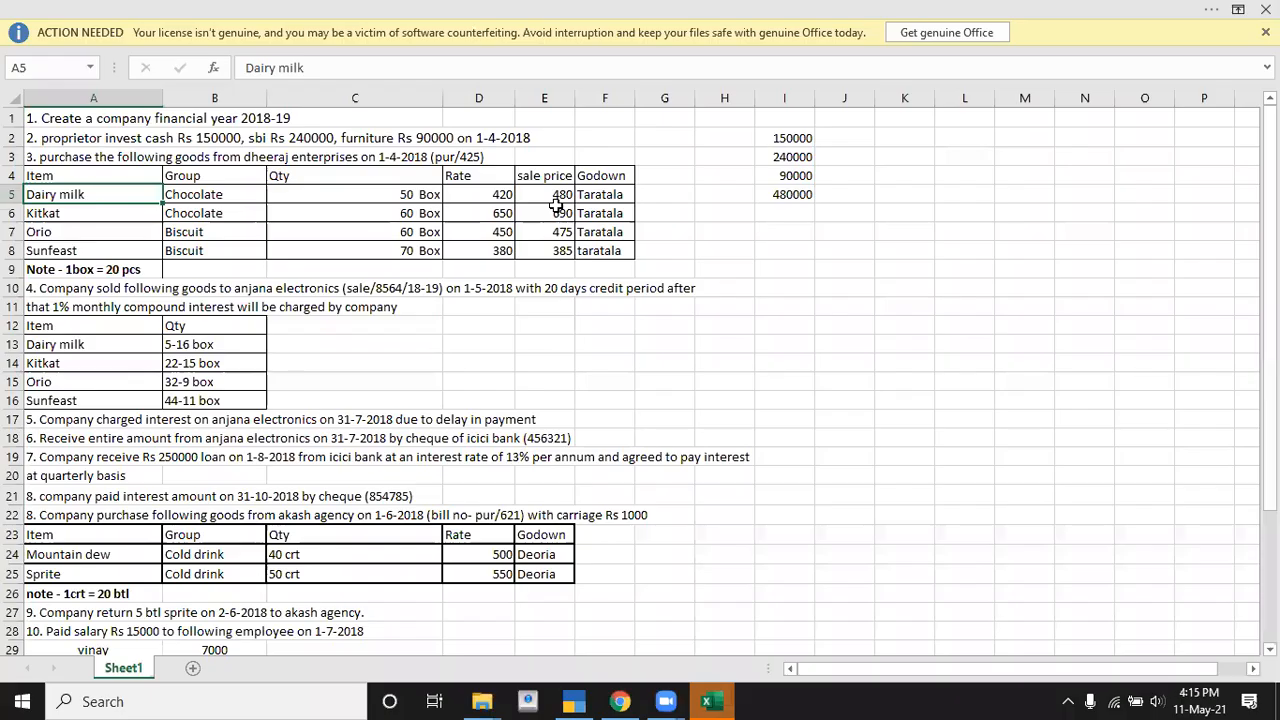
pyautogui.press('Down')
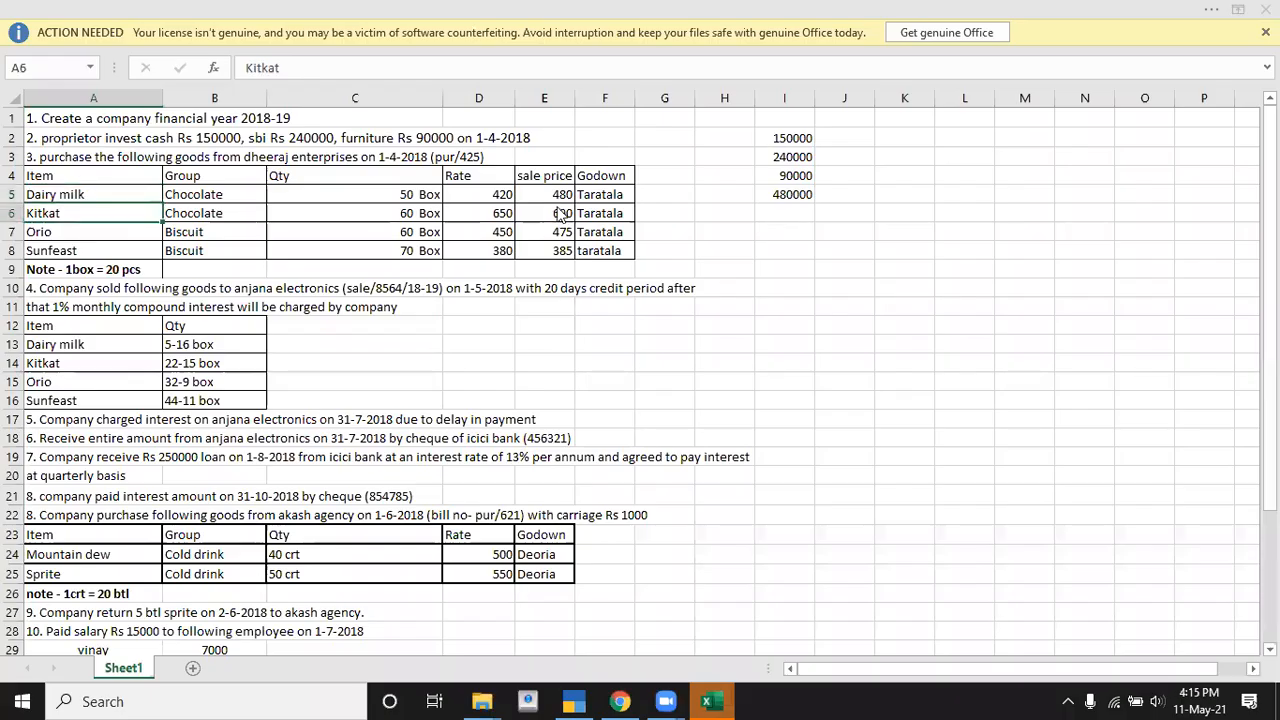
pyautogui.hotkey('alt', 'Tab')
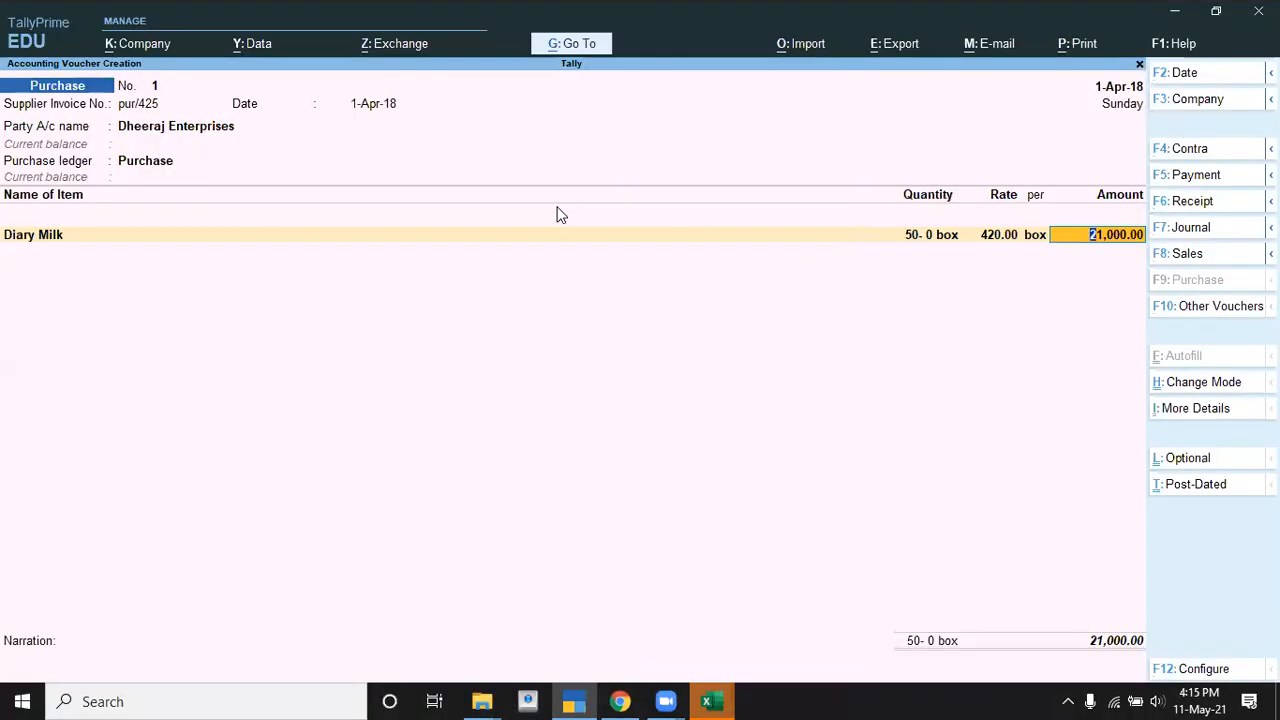
pyautogui.press('Return')
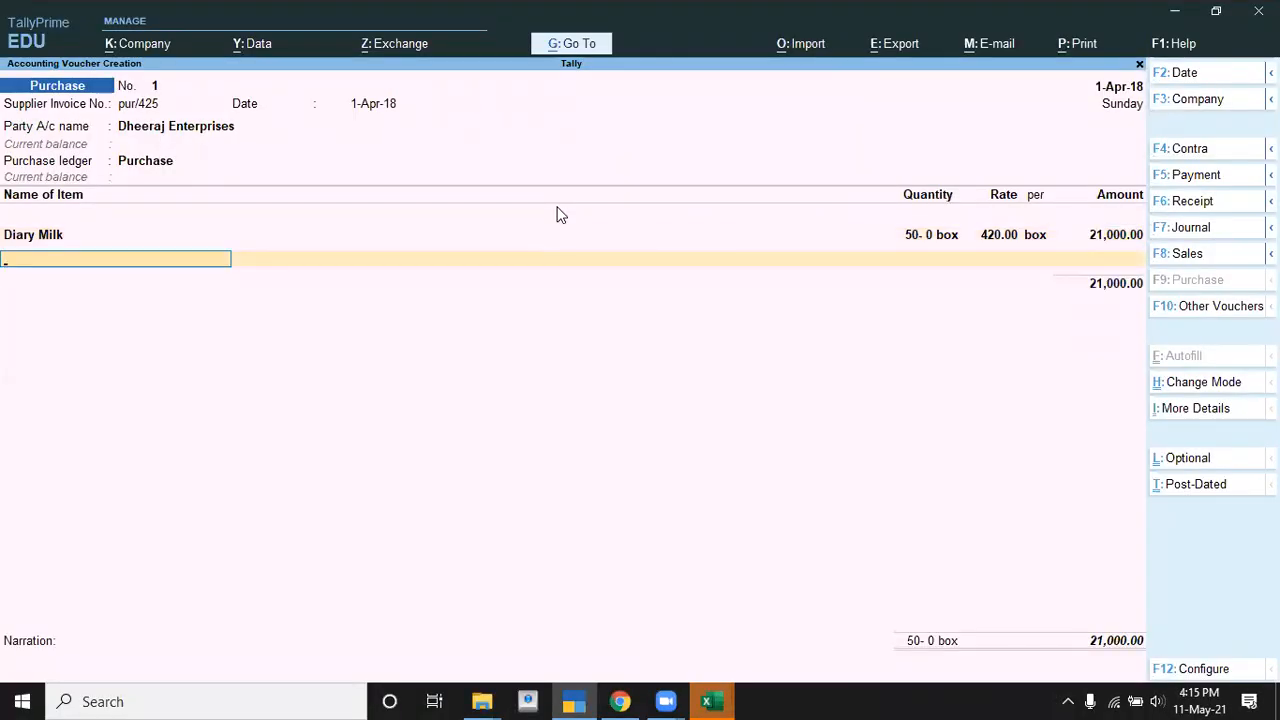
pyautogui.hotkey('alt', 'c')
pyautogui.write('Kitkat')
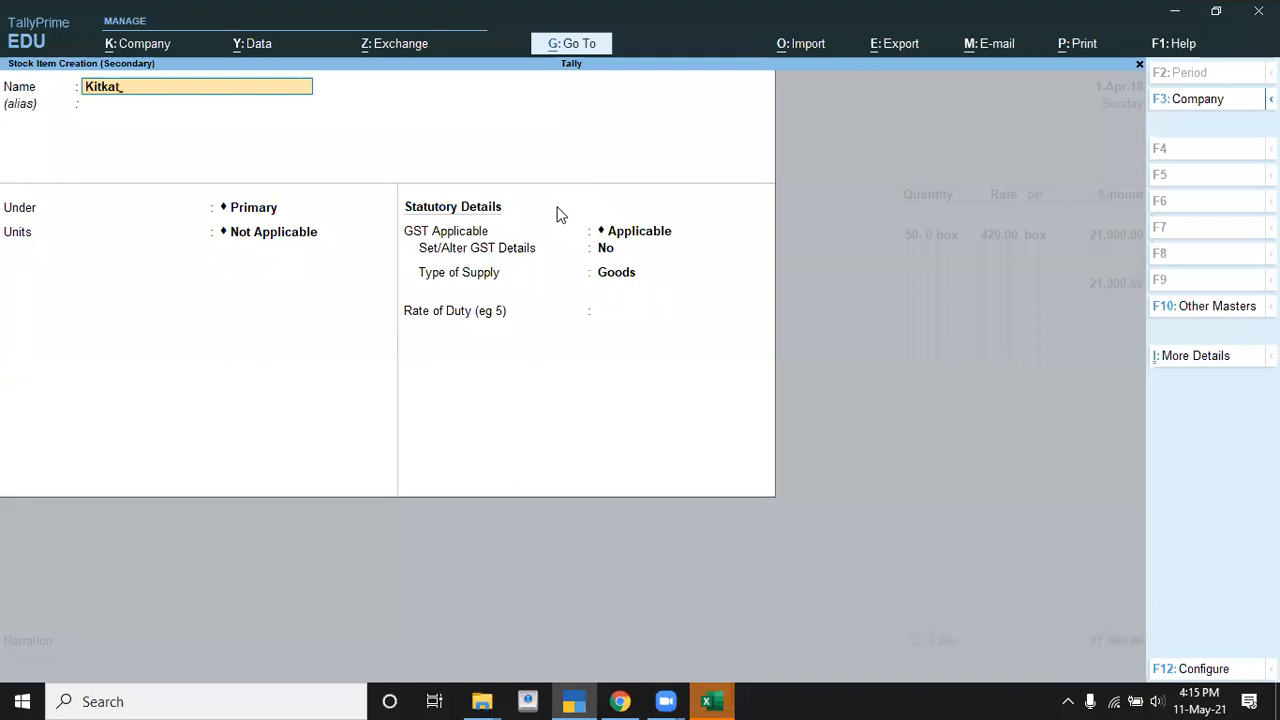
pyautogui.press('Return')
pyautogui.press('Down')
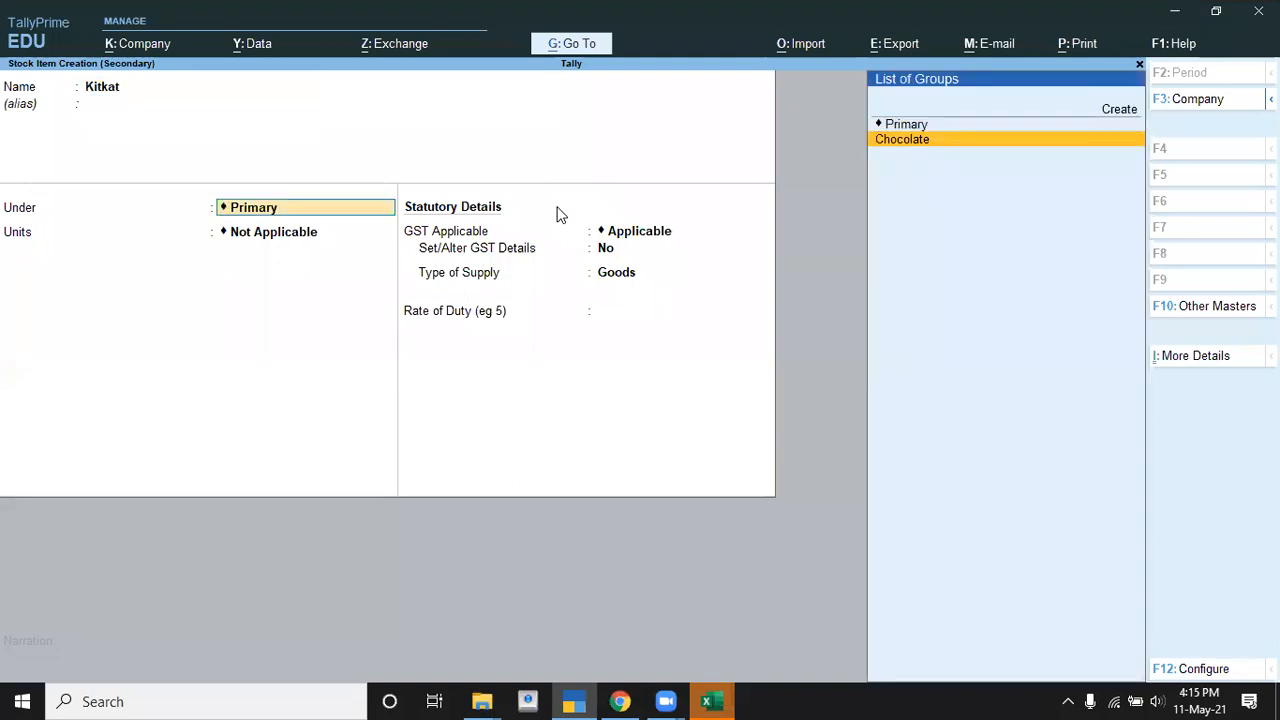
pyautogui.press('Return')
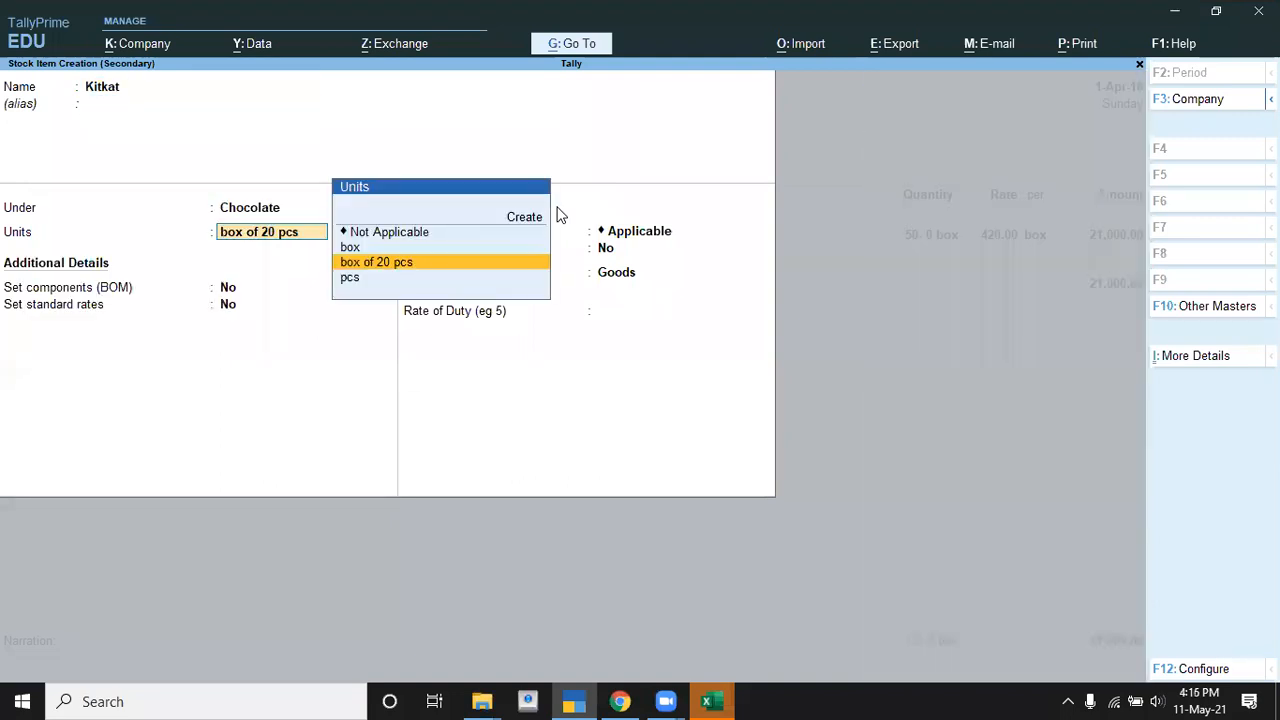
pyautogui.press('Return')
pyautogui.press('Return')
# - Enable standard rates for the Kitkat item, leaving its standard cost blank and dating the selling price 1-Apr-18
pyautogui.write('y')
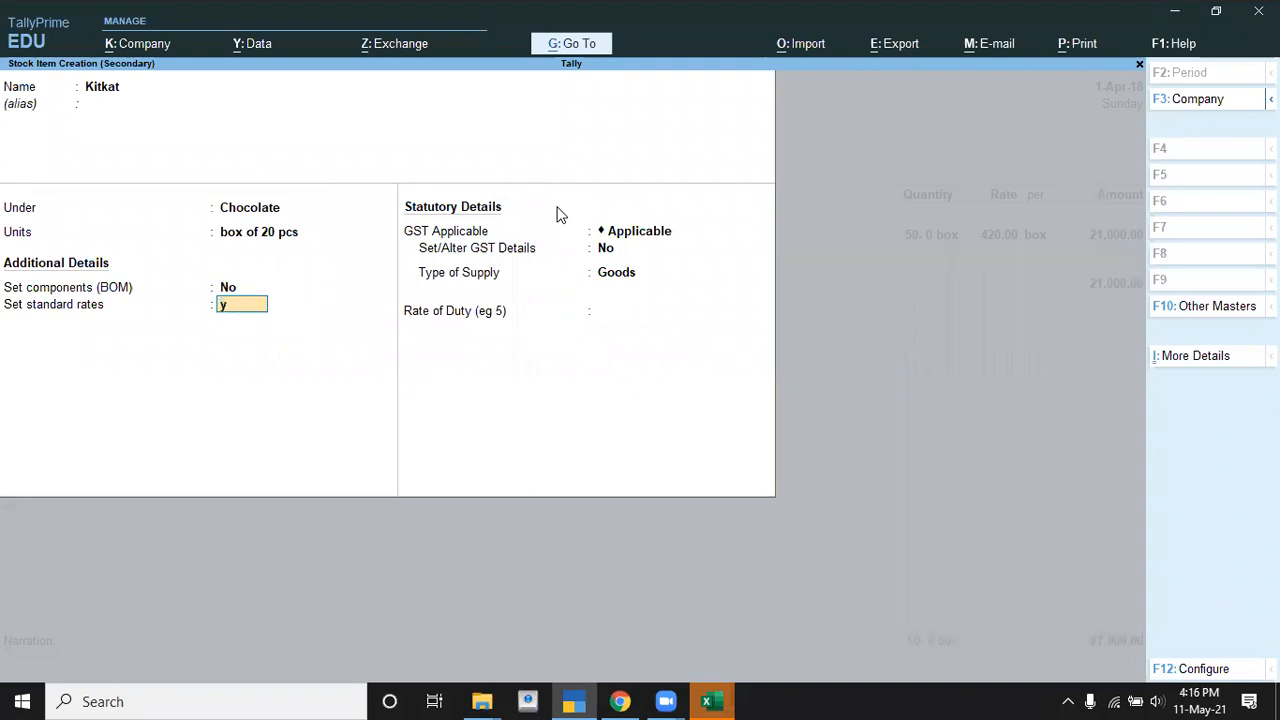
pyautogui.press('Return')
pyautogui.press('Return')
pyautogui.press('Return')
pyautogui.press('Return')
pyautogui.press('Return')
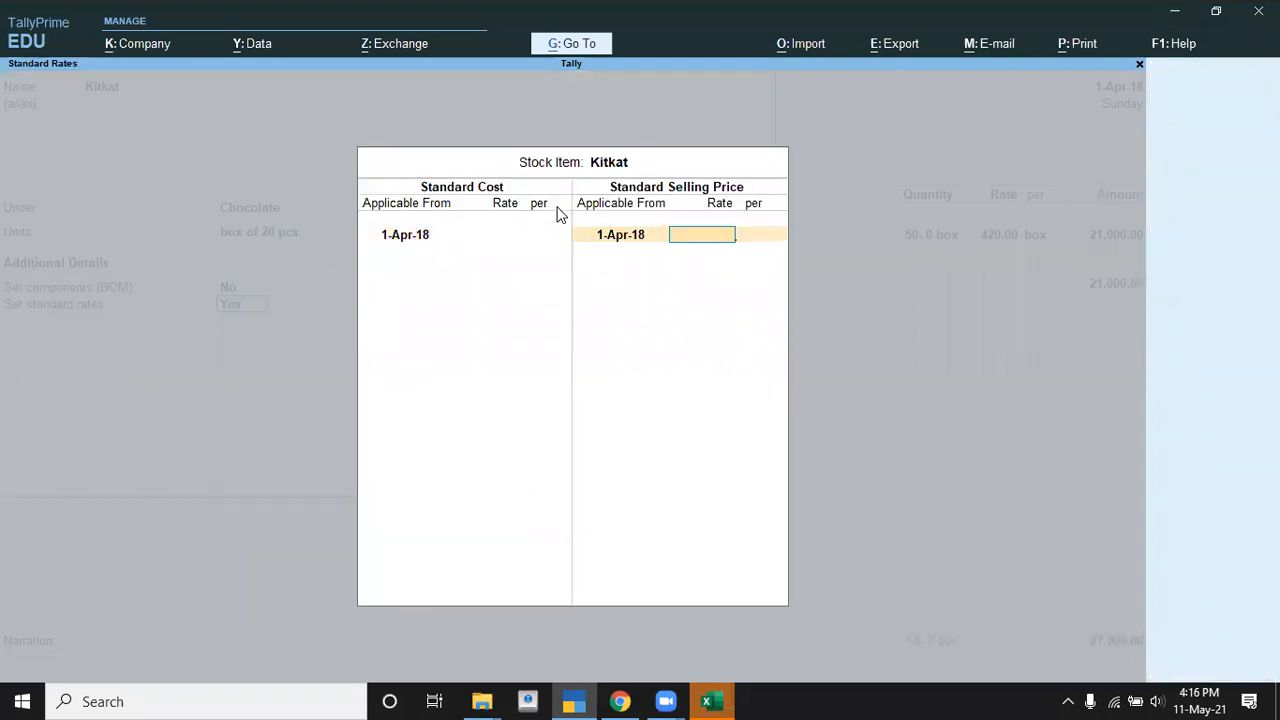
# - Check the Kitkat sale price in Excel, set its standard selling price to 690, and save the item with default statutory details
pyautogui.hotkey('alt', 'Tab')
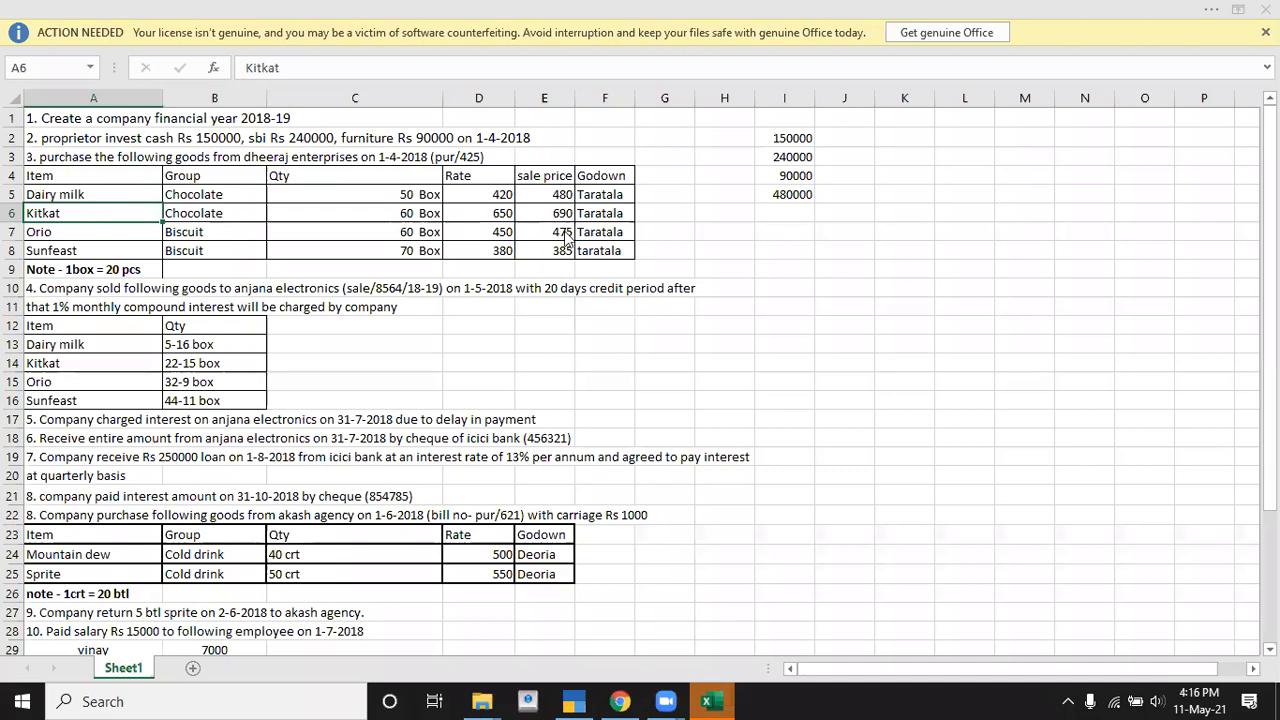
pyautogui.hotkey('alt', 'Tab')
pyautogui.write('690')
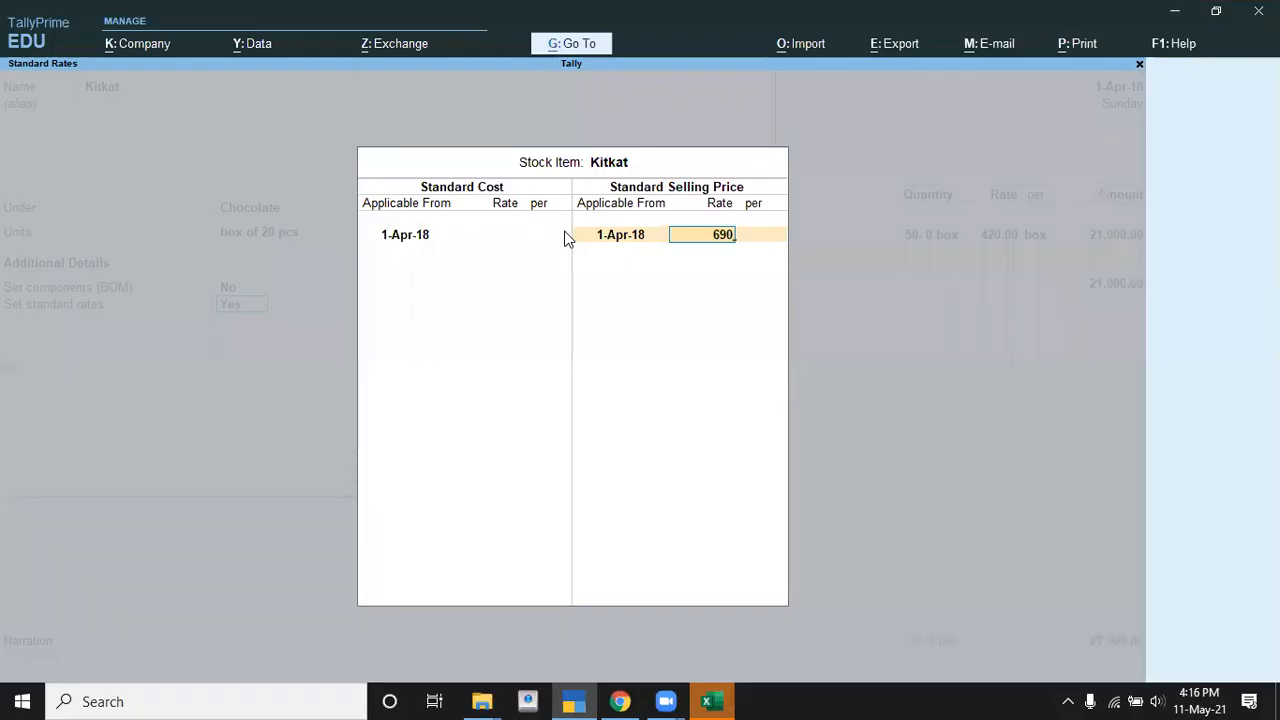
pyautogui.press('Return')
pyautogui.press('Return')
pyautogui.press('Return')
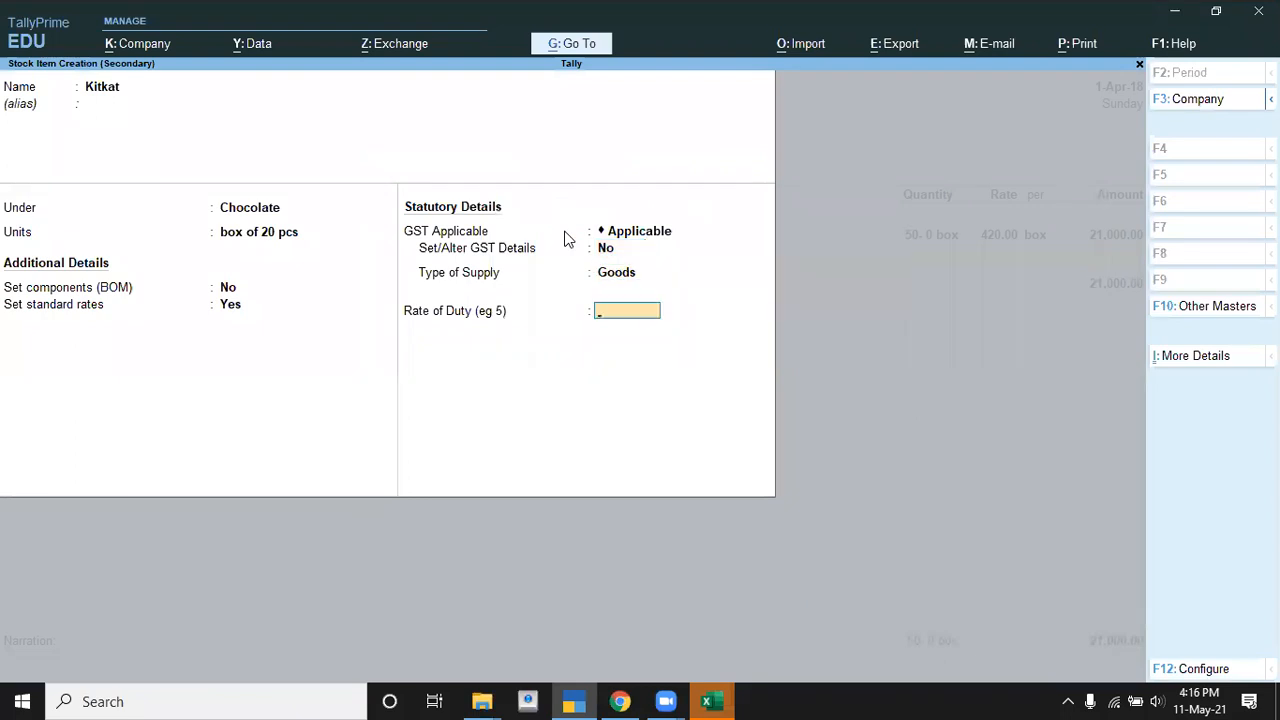
pyautogui.press('Return')
# - Allocate 60 boxes of Kitkat to the Taratala godown at a rate of 650, checking Excel, and accept the voucher line
pyautogui.press('Return')
pyautogui.press('Down')
pyautogui.press('Down')
pyautogui.press('Return')
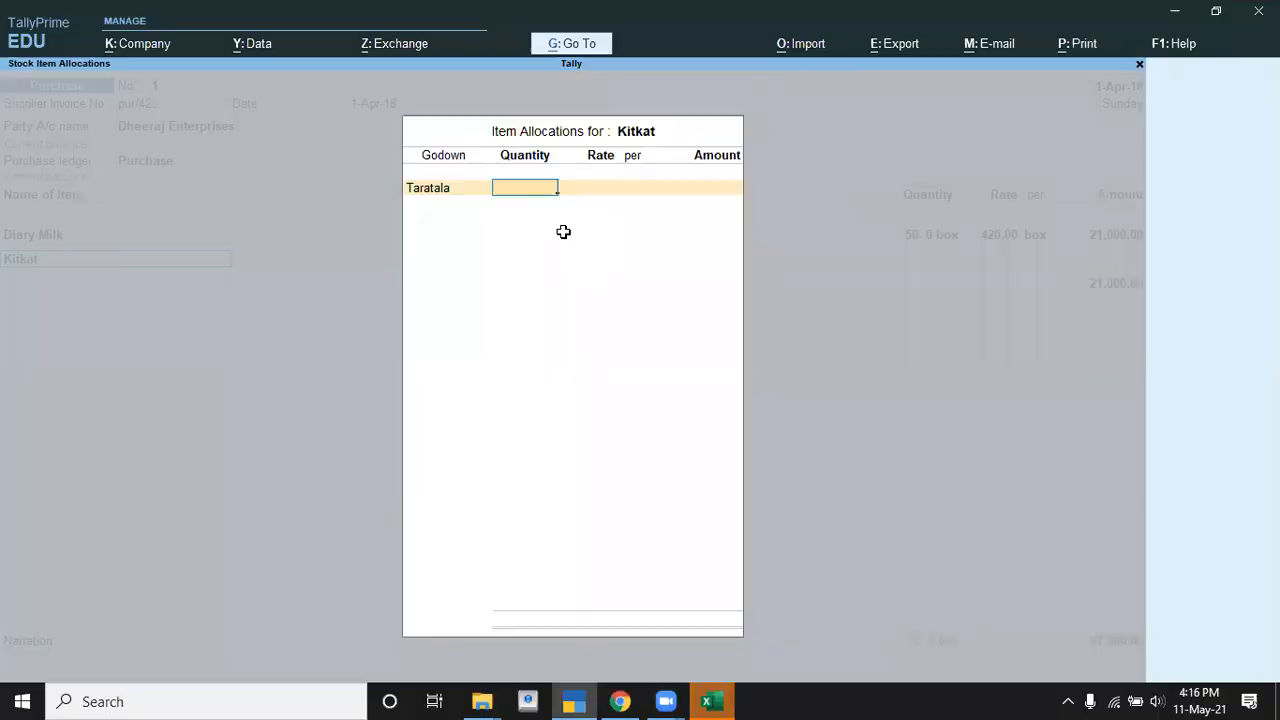
pyautogui.hotkey('alt', 'Tab')
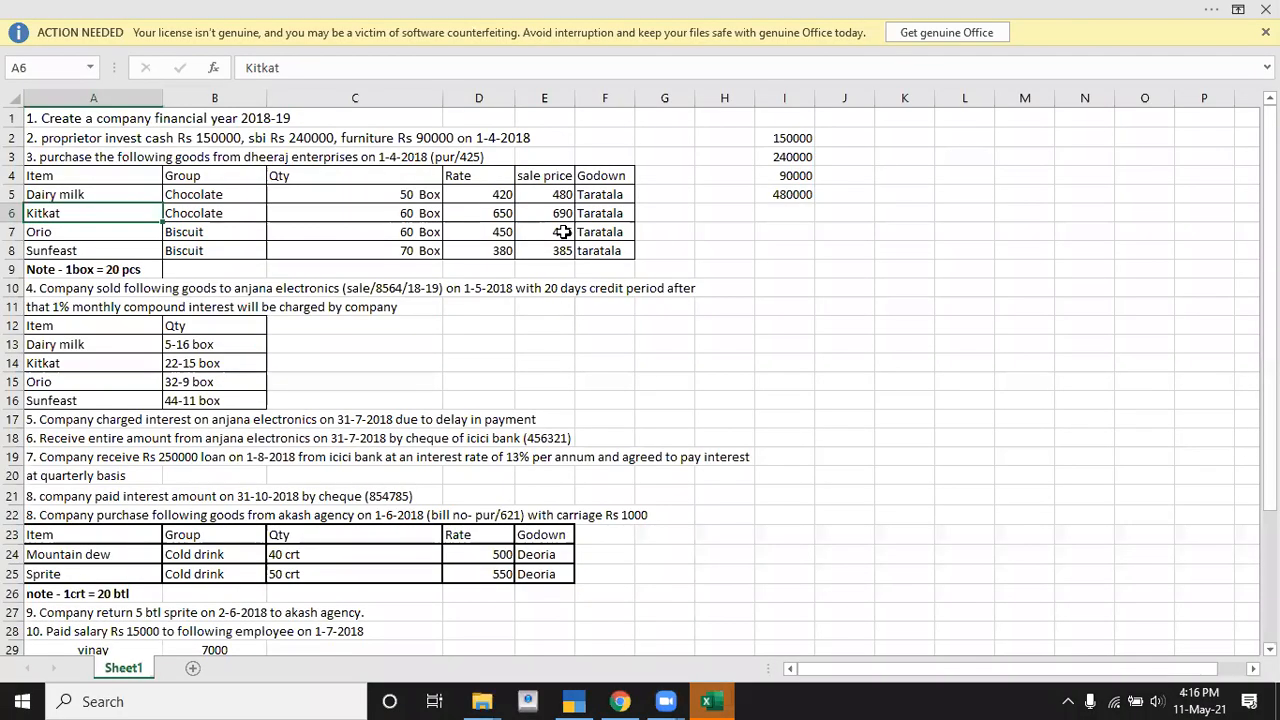
pyautogui.hotkey('alt', 'Tab')
pyautogui.write('60')
pyautogui.press('Return')
pyautogui.write('650')
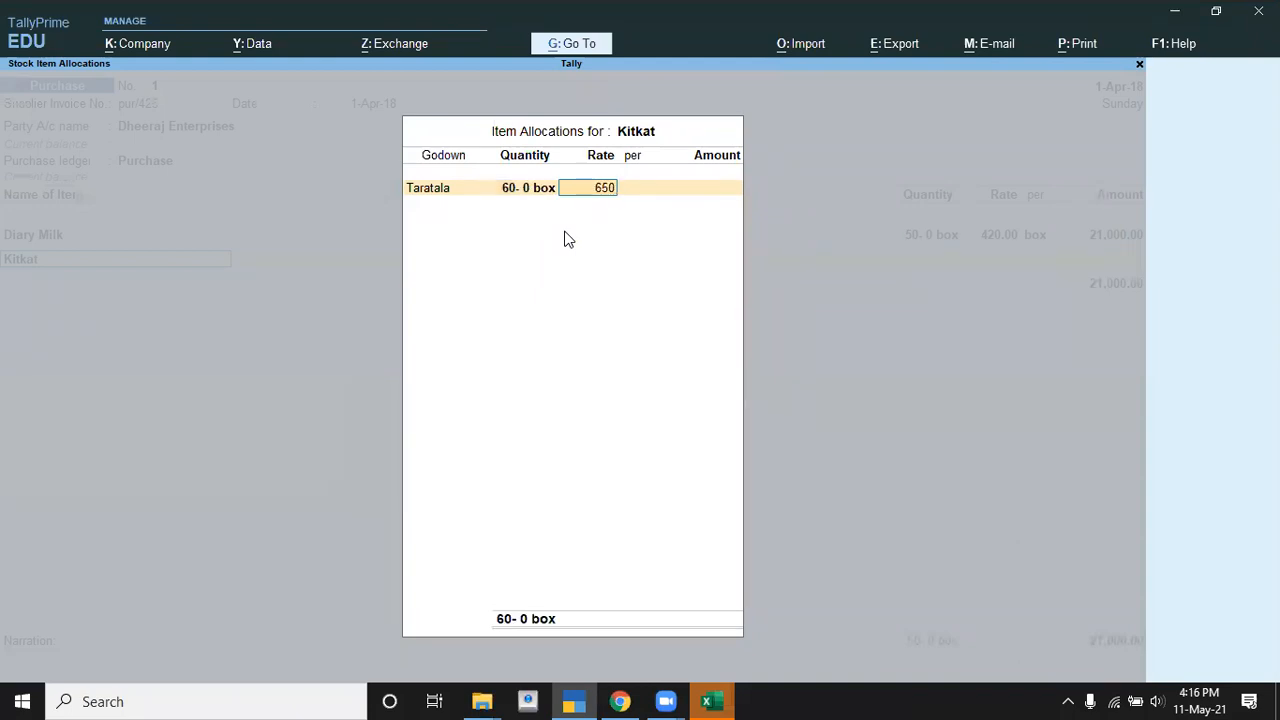
pyautogui.press('Return')
pyautogui.press('Return')
pyautogui.press('Return')
pyautogui.press('Return')
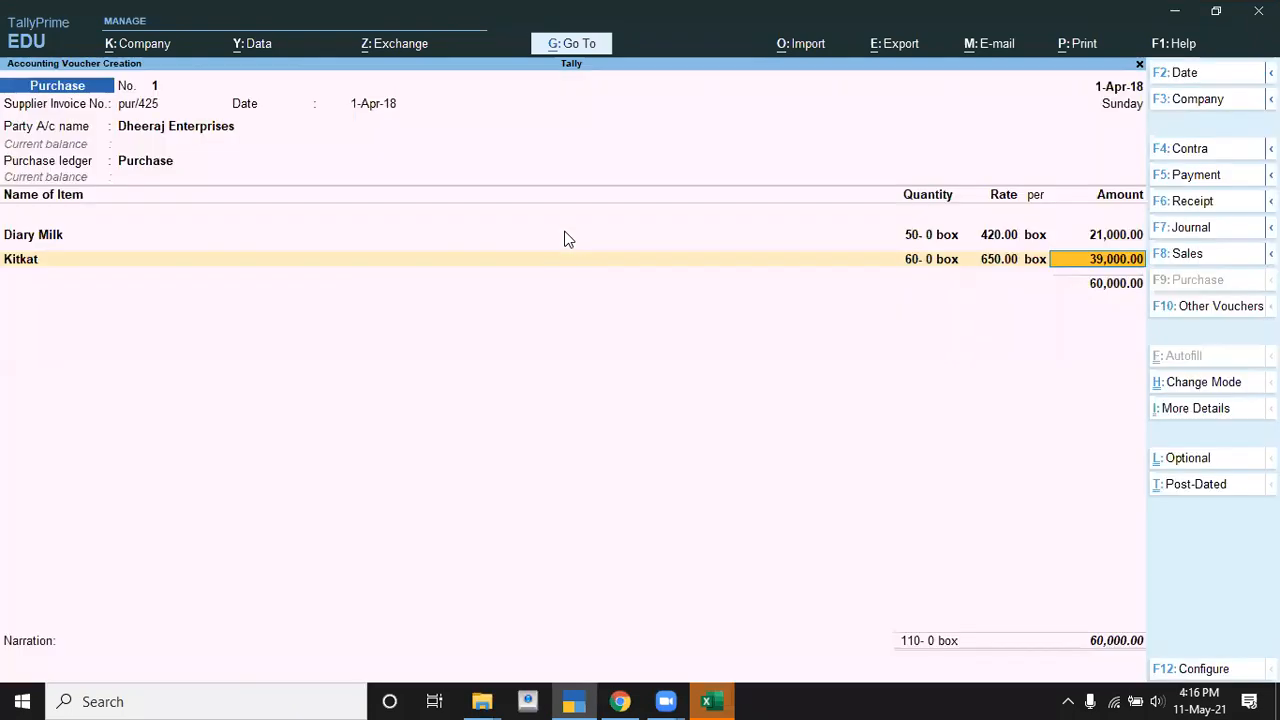
pyautogui.press('Return')
# - Start a new stock item from the purchase voucher and name it Orio, checking the item name in Excel
pyautogui.hotkey('alt', 'c')
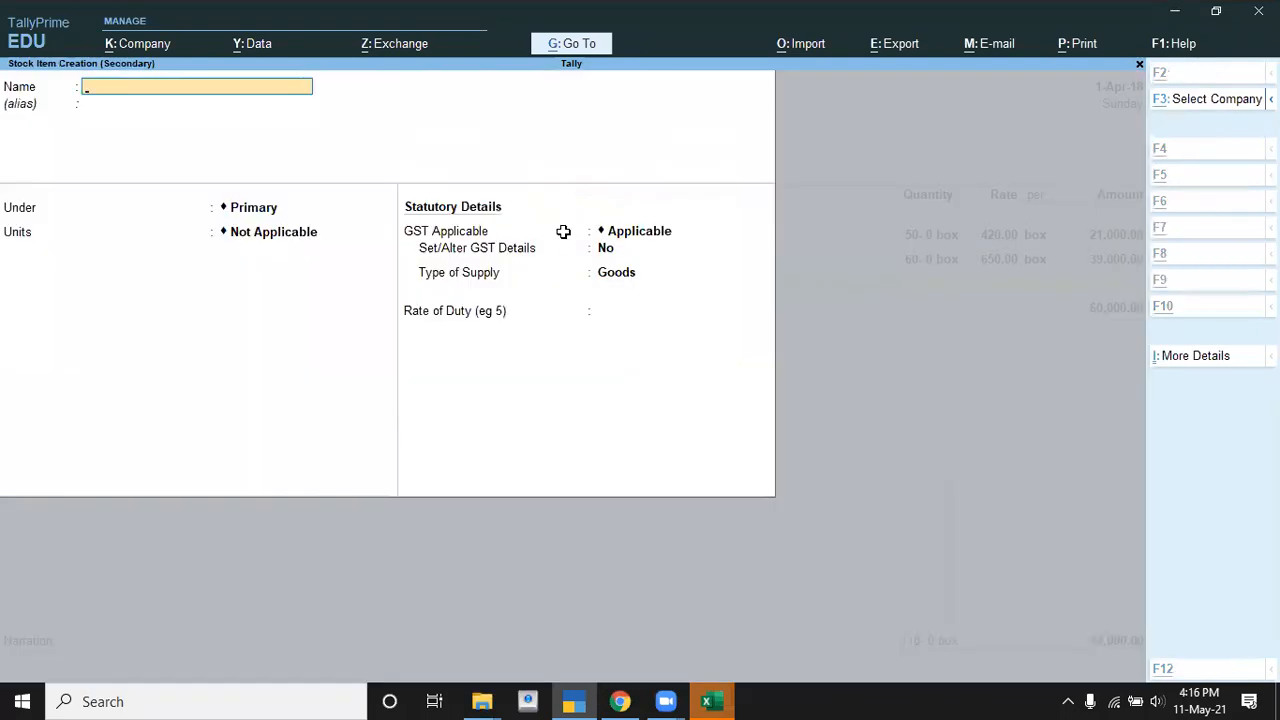
pyautogui.hotkey('alt', 'Tab')
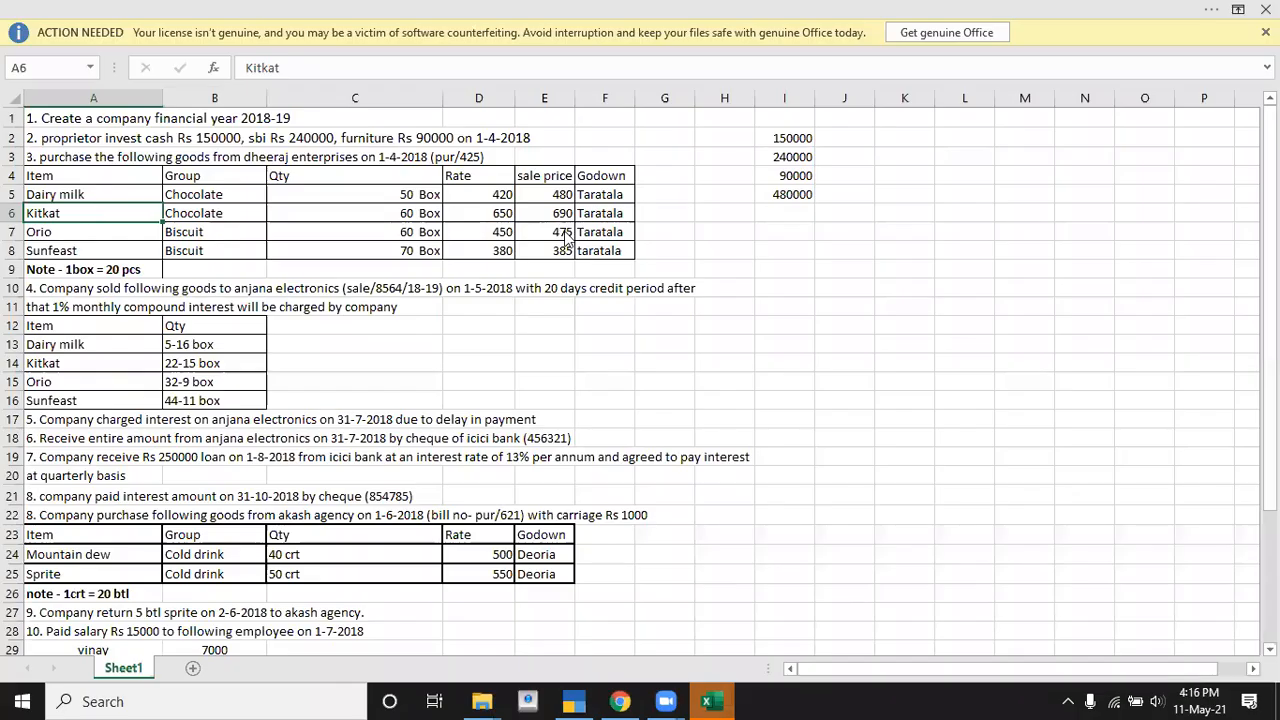
pyautogui.hotkey('alt', 'Tab')
pyautogui.write('Orio')
pyautogui.press('Return')
pyautogui.press('Return')
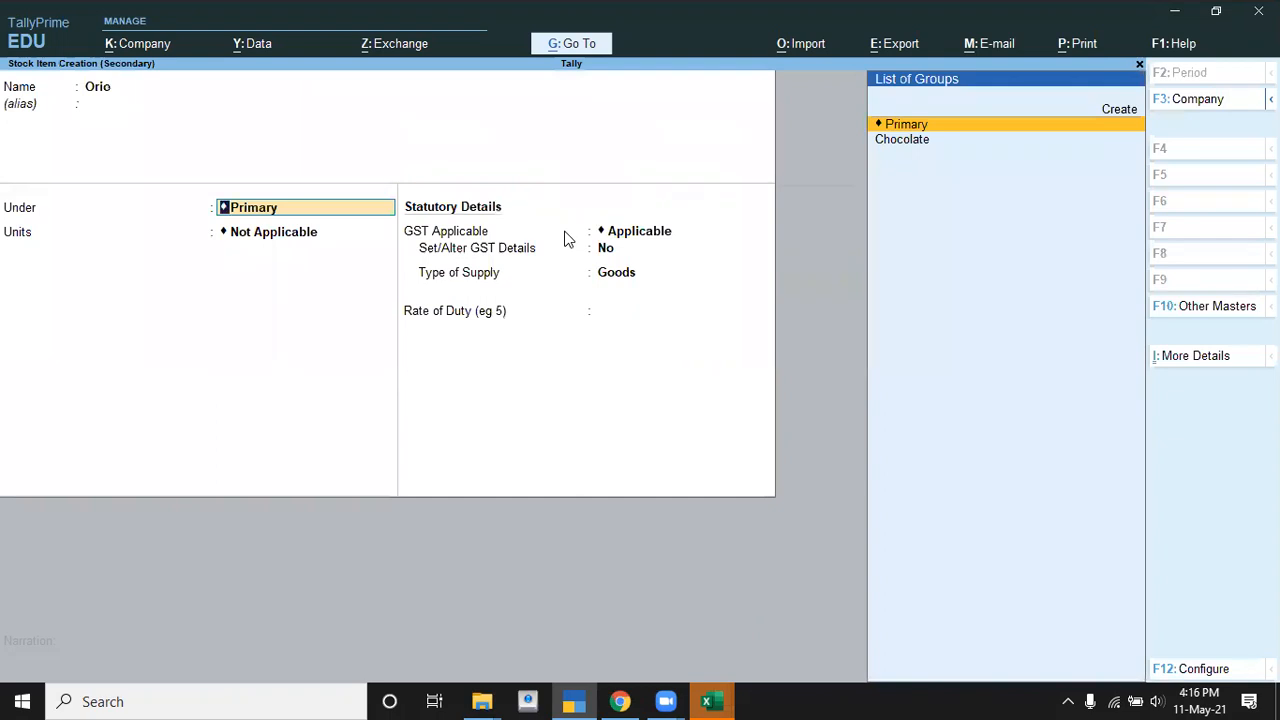
# - Check Orio's group in Excel, create a stock group named Biscuit under Primary with item quantities added, and assign it to the item
pyautogui.hotkey('alt', 'Tab')
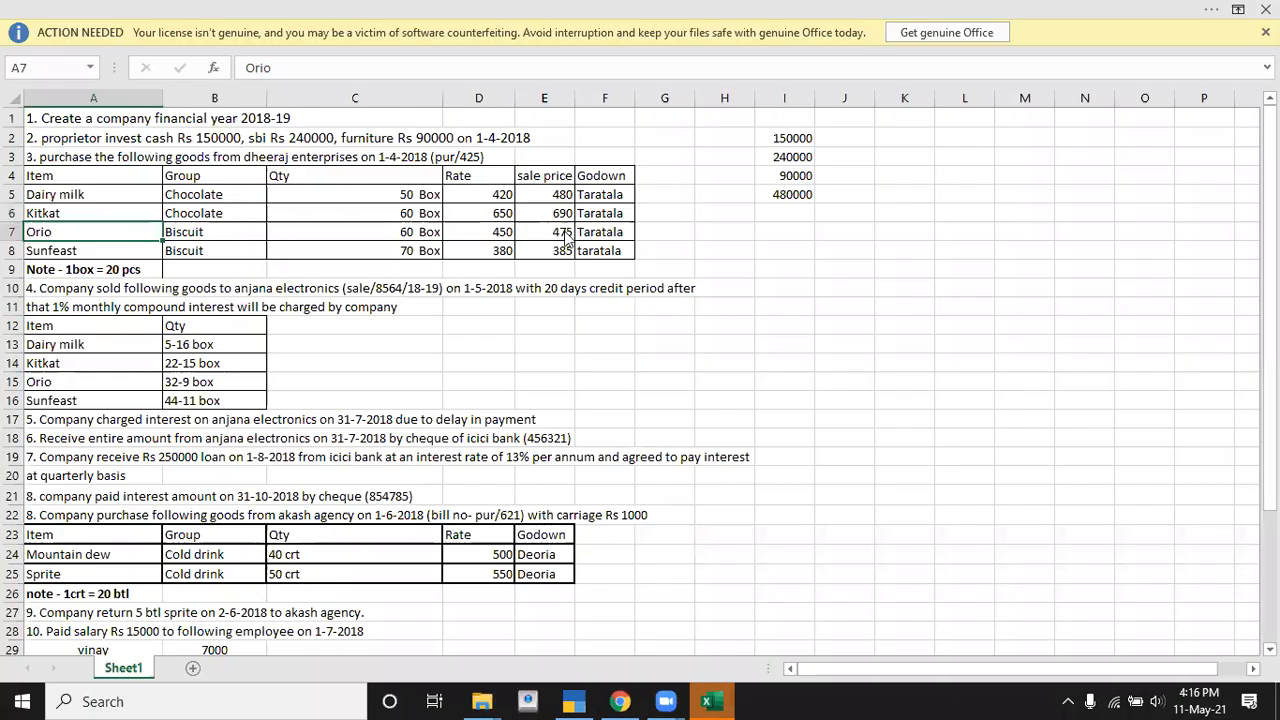
pyautogui.hotkey('alt', 'Tab')
pyautogui.hotkey('alt', 'c')
pyautogui.write('Biscuit')
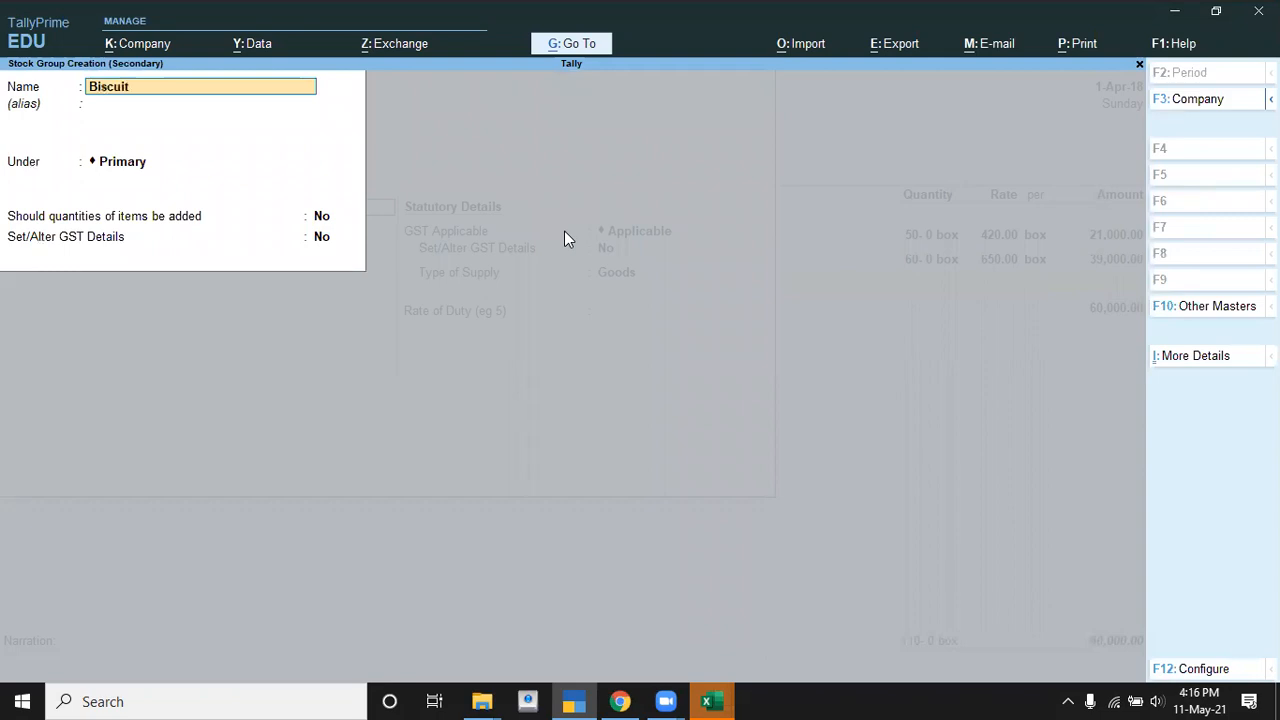
pyautogui.press('Return')
pyautogui.press('Return')
pyautogui.press('Return')
pyautogui.press('y')
pyautogui.press('Return')
pyautogui.press('Return')
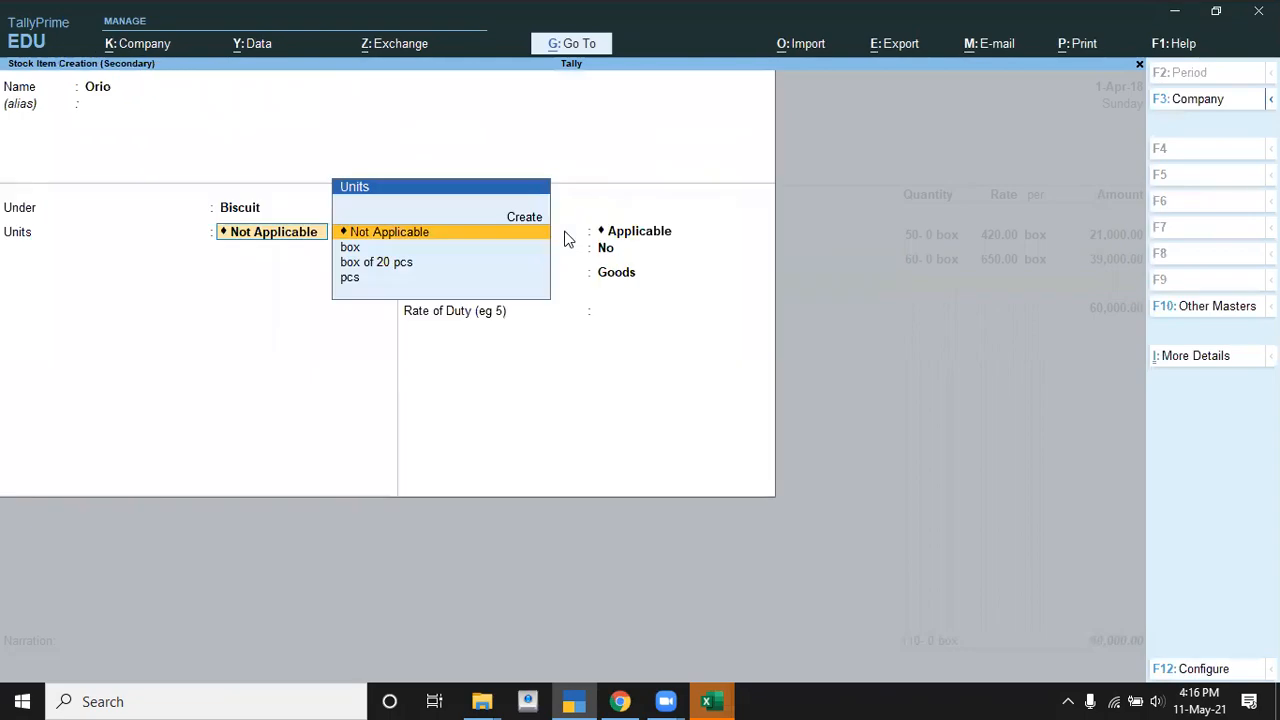
# - Check the box-to-pieces note in Excel and set the Orio item's unit to box of 20 pcs
pyautogui.press('Down')
pyautogui.hotkey('alt', 'Tab')
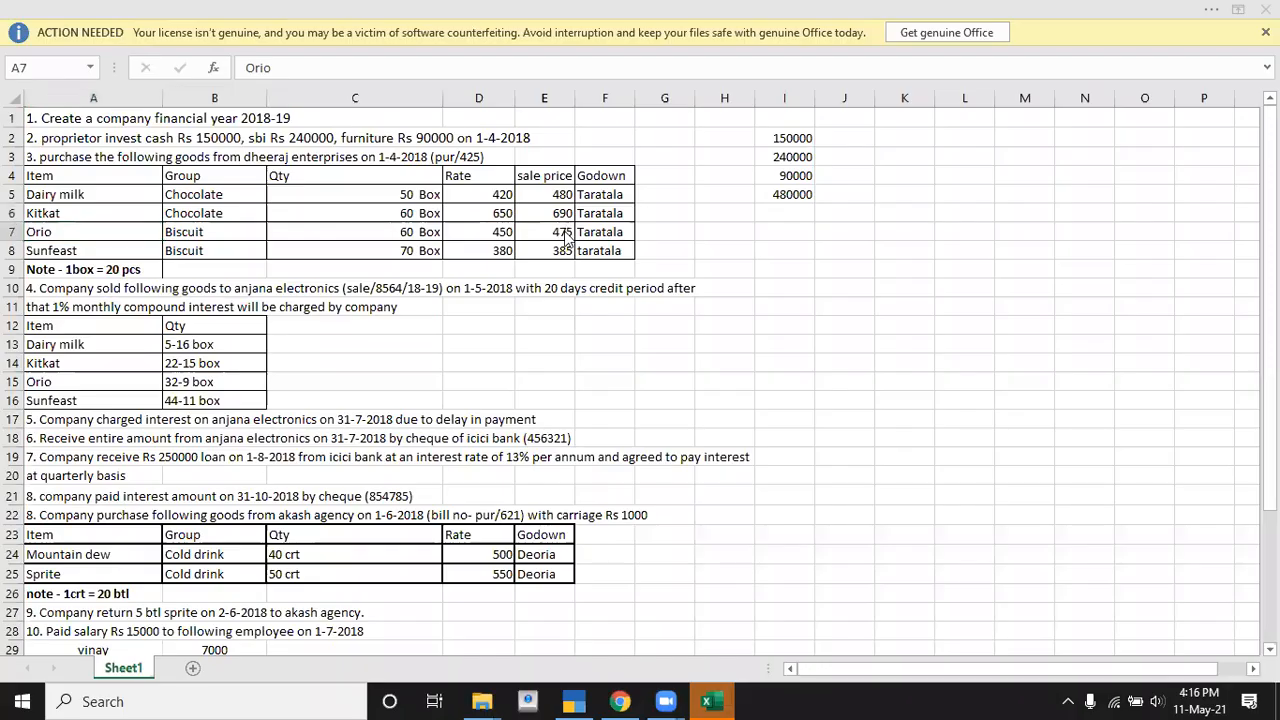
pyautogui.hotkey('alt', 'Tab')
pyautogui.press('Down')
pyautogui.press('Down')
pyautogui.press('Up')
pyautogui.press('Return')
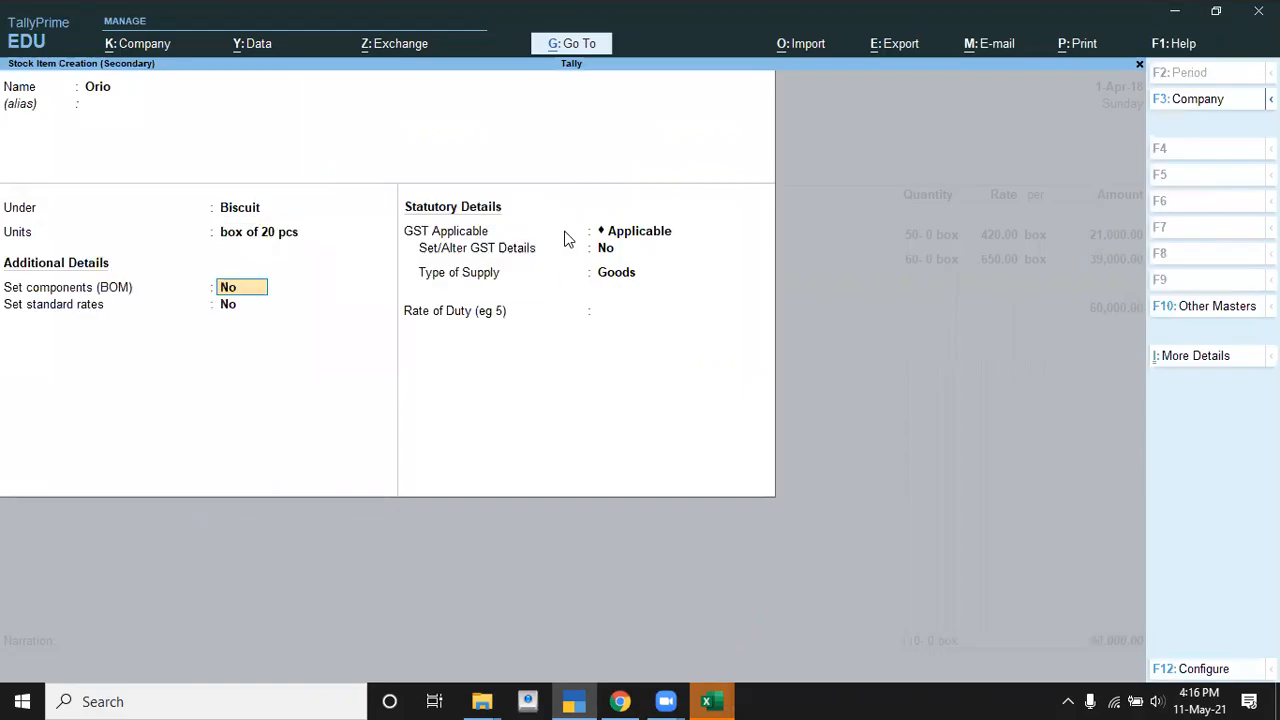
# - Enable standard rates for the Orio item, leaving the components option off and the standard cost blank as of 1-Apr-18
pyautogui.press('Return')
pyautogui.press('y')
pyautogui.press('Return')
pyautogui.press('Return')
pyautogui.press('Return')
pyautogui.press('Return')
pyautogui.press('Return')
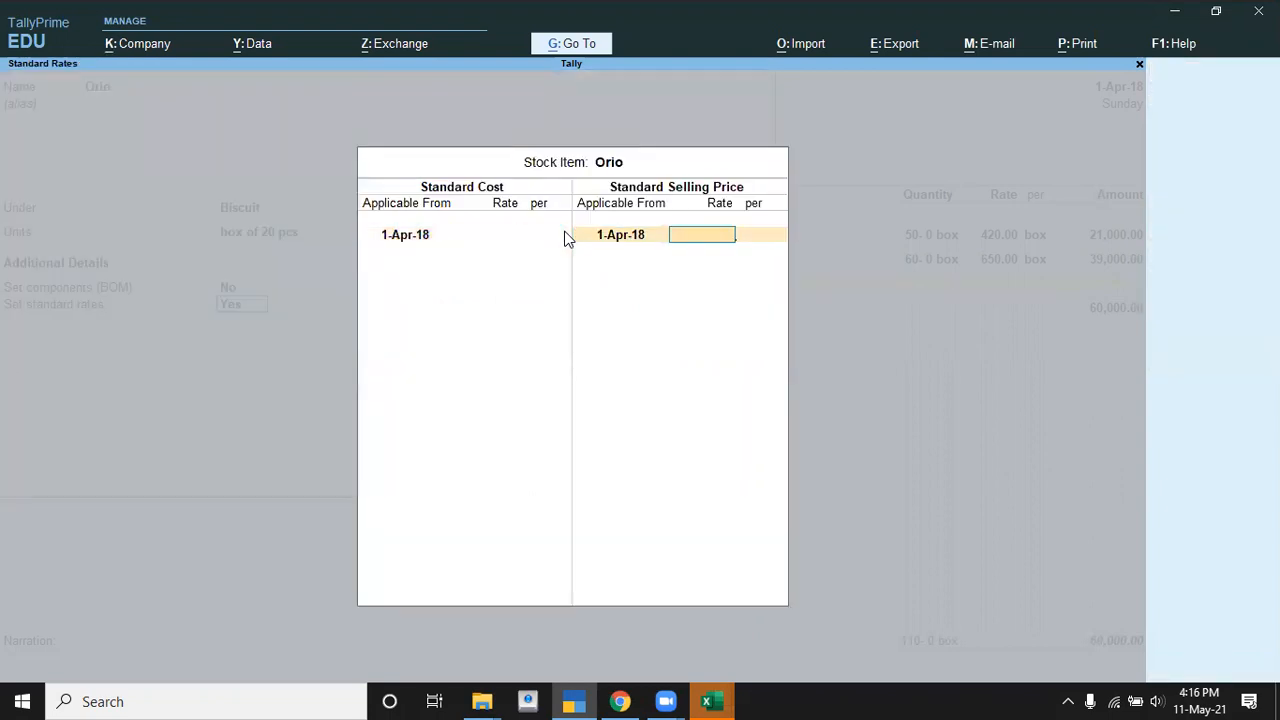
# - Check Orio's sale price in Excel, set its standard selling price to 475 per box from 1-Apr-18, and save the item
pyautogui.hotkey('alt', 'Tab')
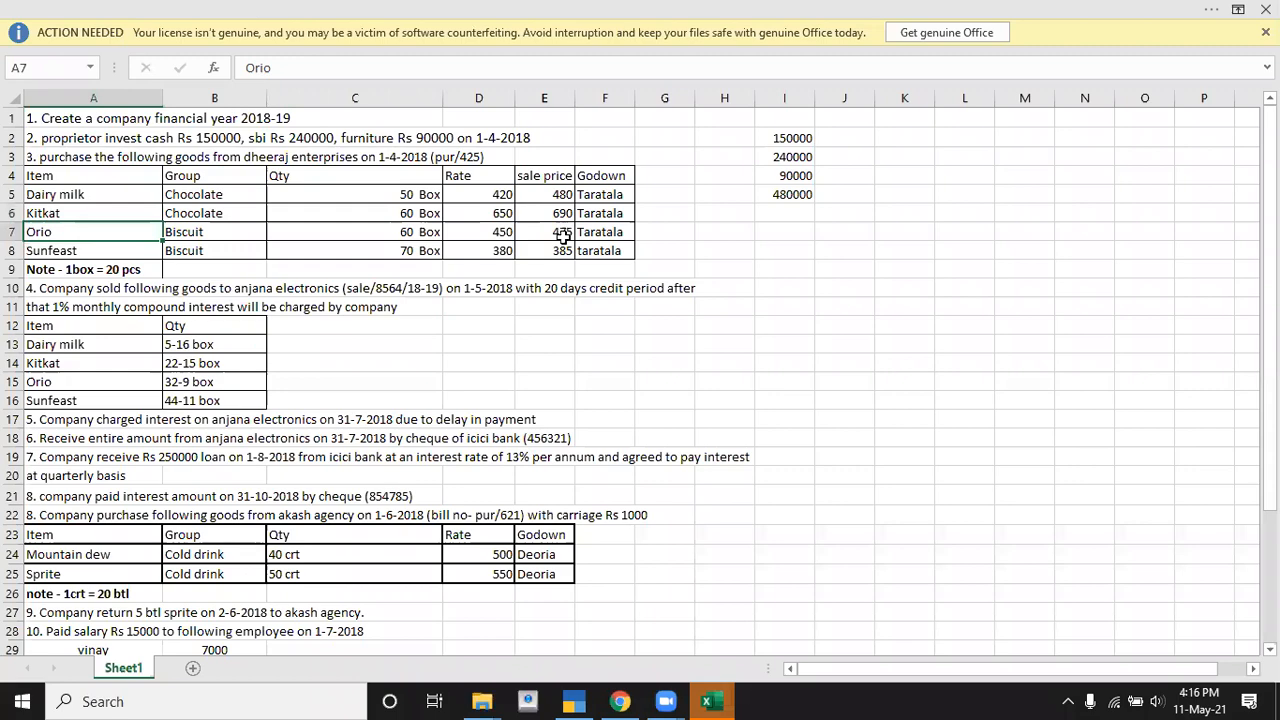
pyautogui.hotkey('alt', 'Tab')
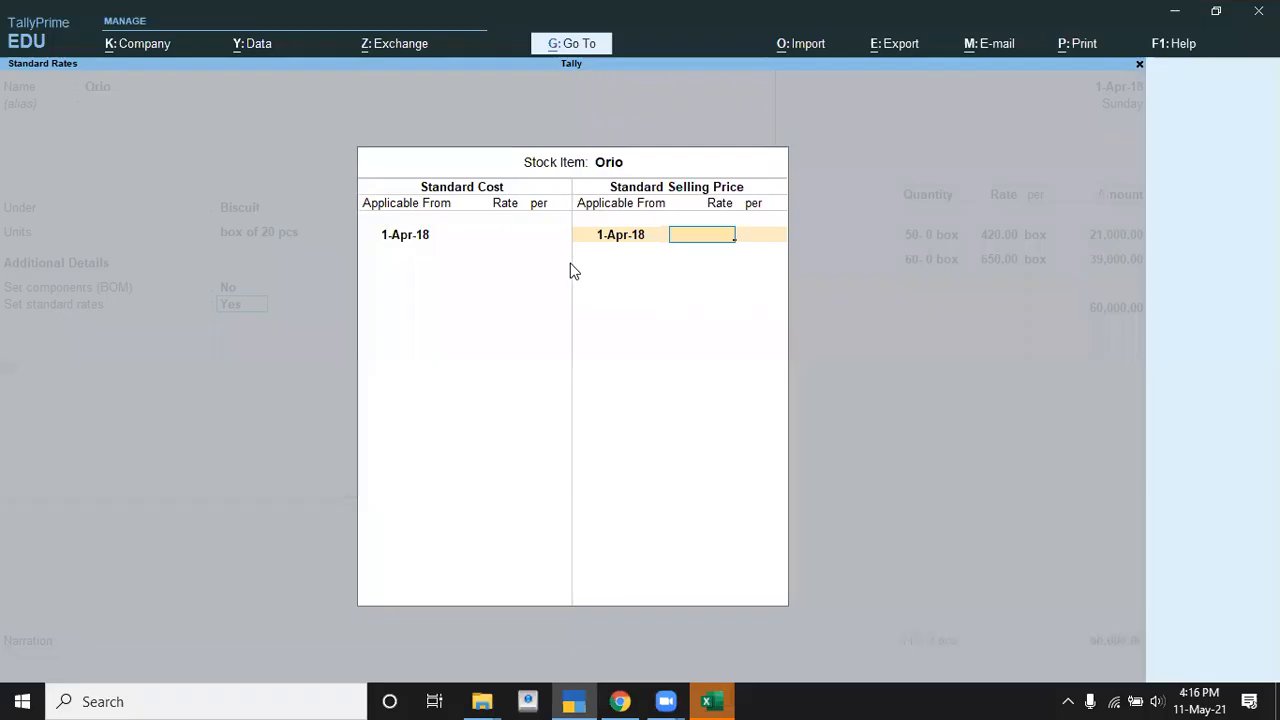
pyautogui.write('475')
pyautogui.press('Return')
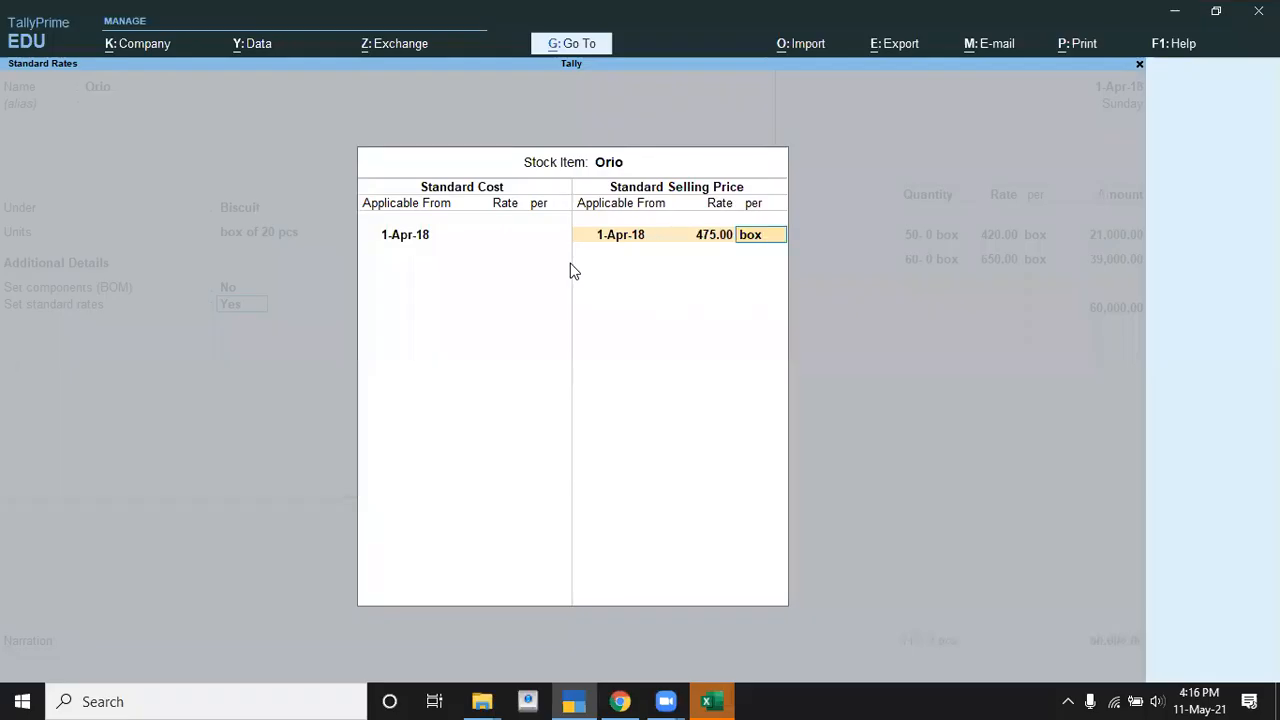
pyautogui.press('Return')
pyautogui.press('Return')
pyautogui.press('Return')
pyautogui.press('Return')
pyautogui.press('Return')
pyautogui.press('Return')
pyautogui.press('Return')
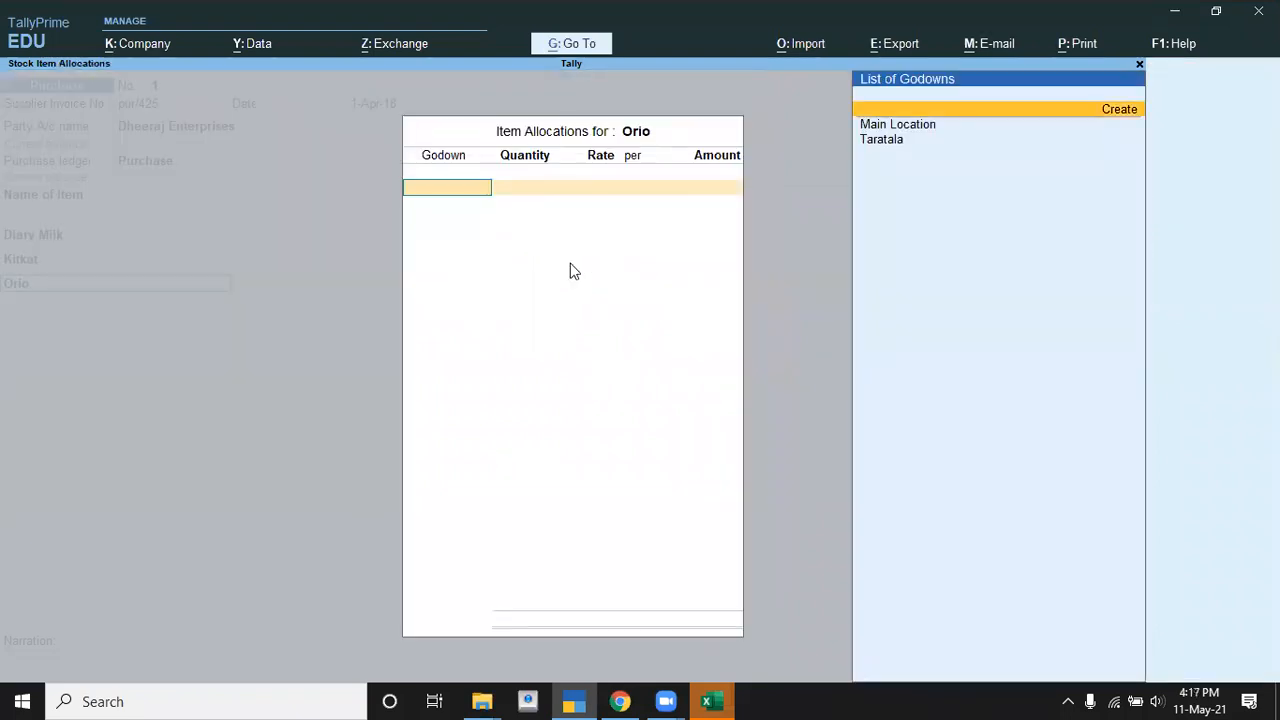
# - Allocate 60 boxes of Orio to the Taratala godown, checking the quantity in Excel
pyautogui.press('Down')
pyautogui.press('Down')
pyautogui.press('Return')
pyautogui.hotkey('alt', 'Tab')
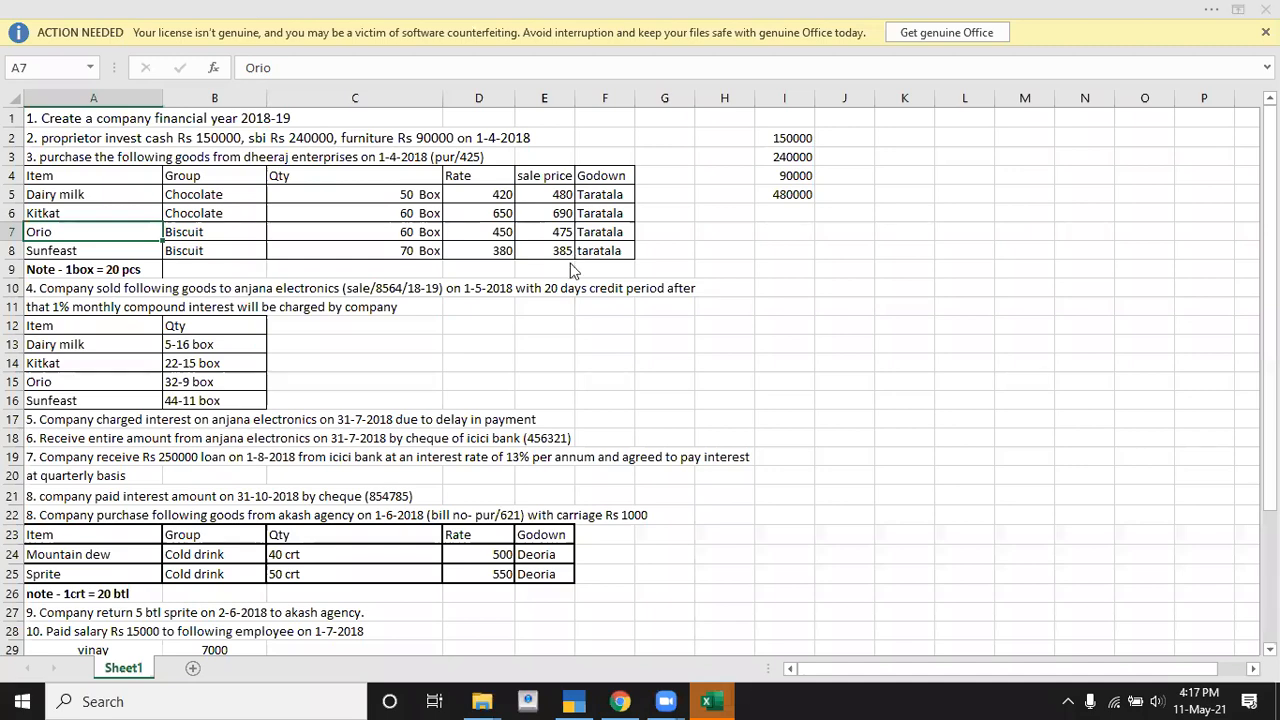
pyautogui.hotkey('alt', 'Tab')
pyautogui.write('60')
pyautogui.press('Return')
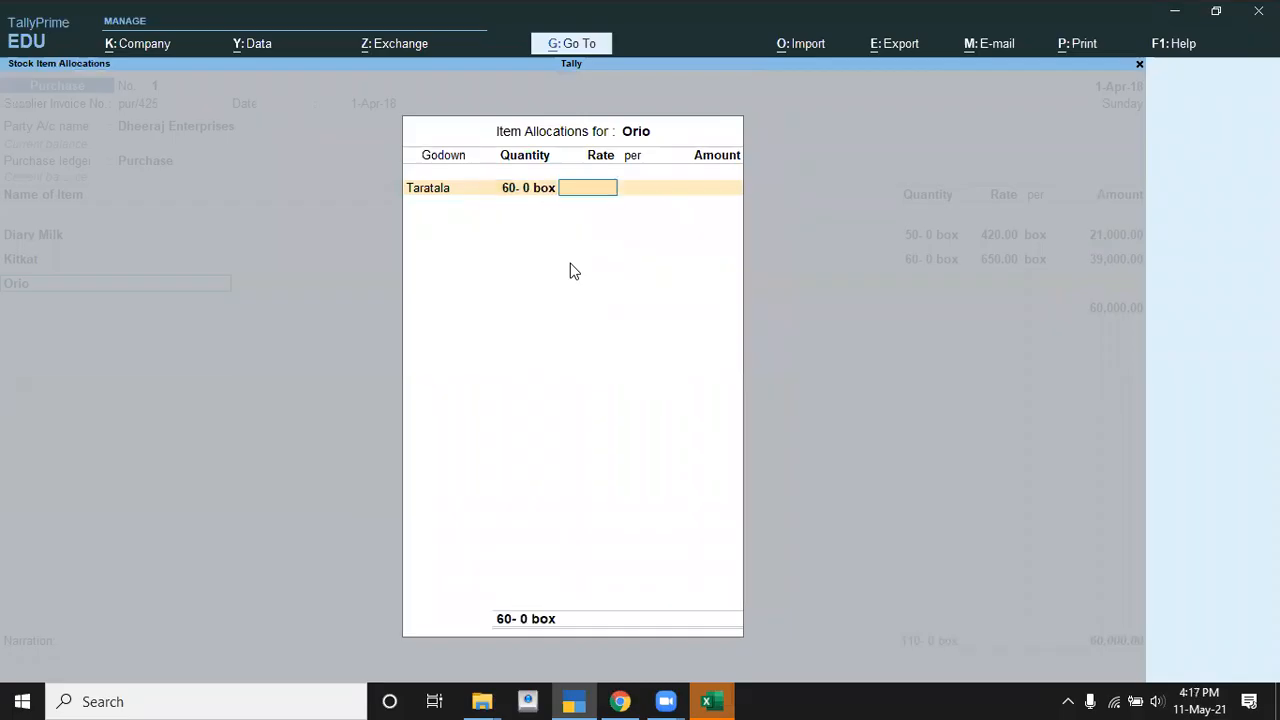
# - Set the Orio allocation rate to 475 per box after looking at Excel, and accept the voucher line
pyautogui.hotkey('alt', 'Tab')
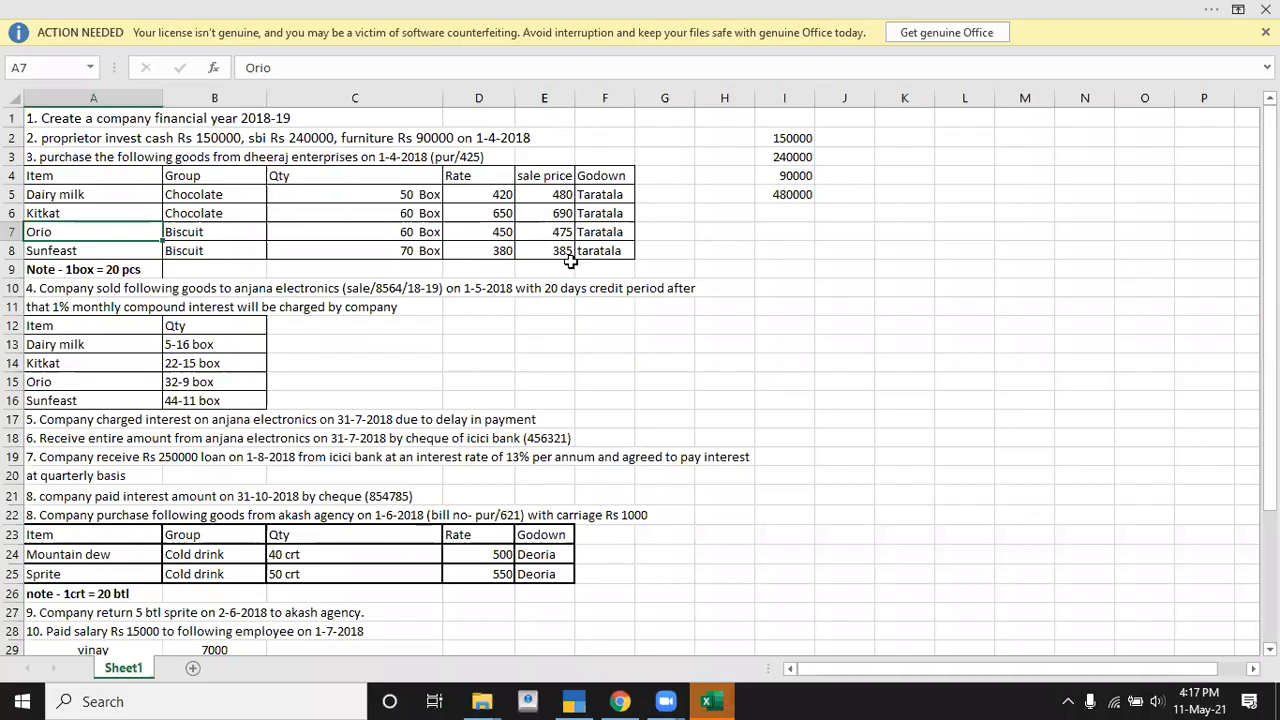
pyautogui.hotkey('alt', 'Tab')
pyautogui.hotkey('alt', 'Tab')
pyautogui.hotkey('alt', 'Tab')
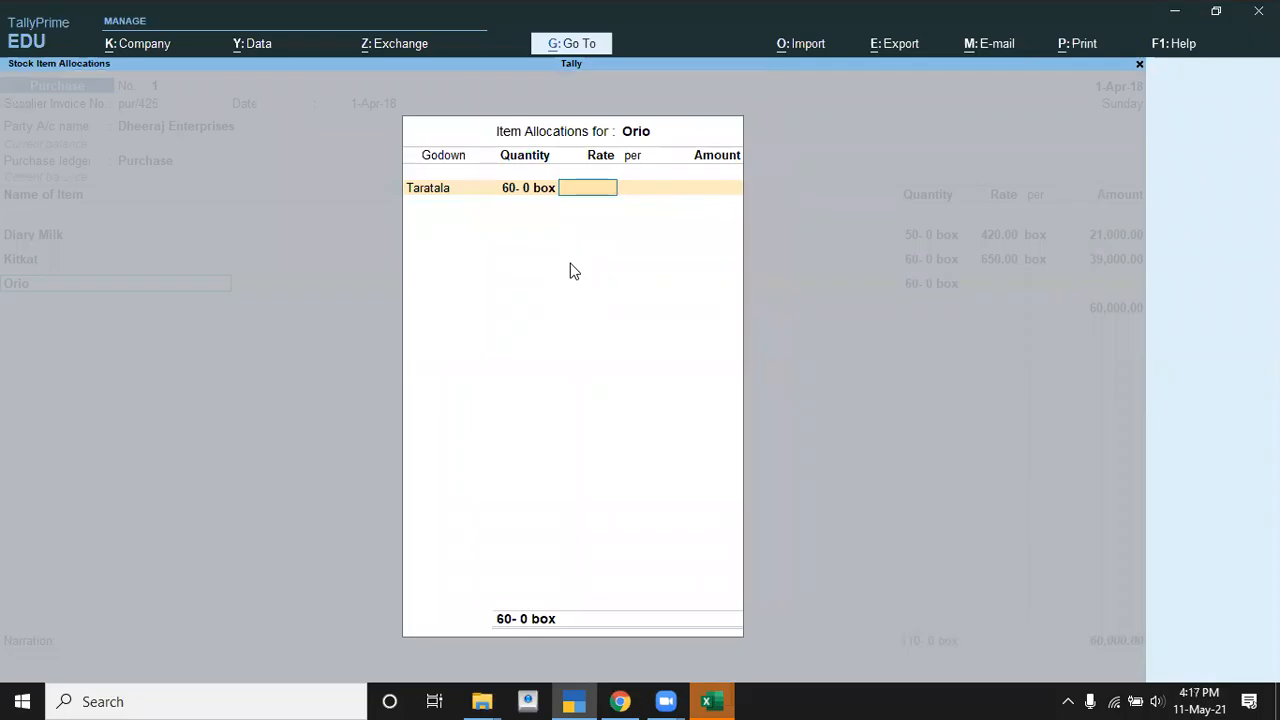
pyautogui.write('475')
pyautogui.press('Return')
pyautogui.press('Return')
pyautogui.press('Return')
pyautogui.press('Return')
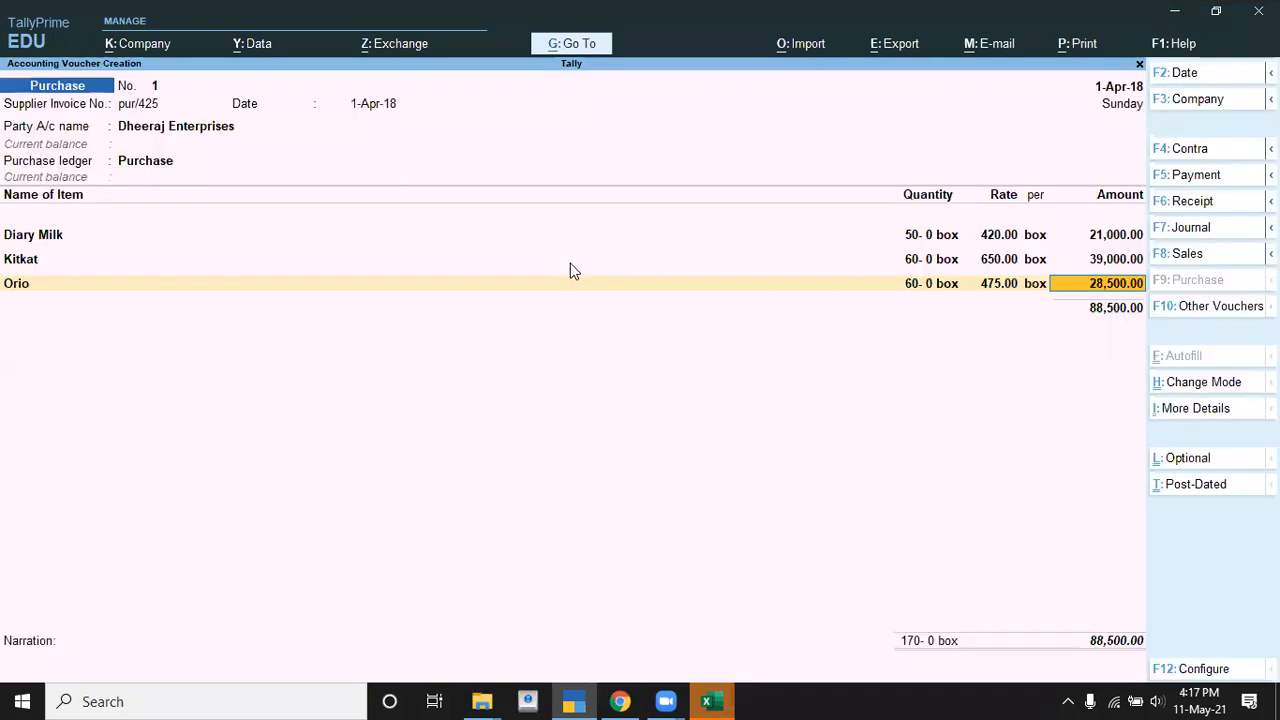
pyautogui.press('Return')
# - Create a stock item named Sunfeast from the purchase voucher, checking Excel, with group Biscuit and unit box of 20 pcs
pyautogui.hotkey('alt', 'c')
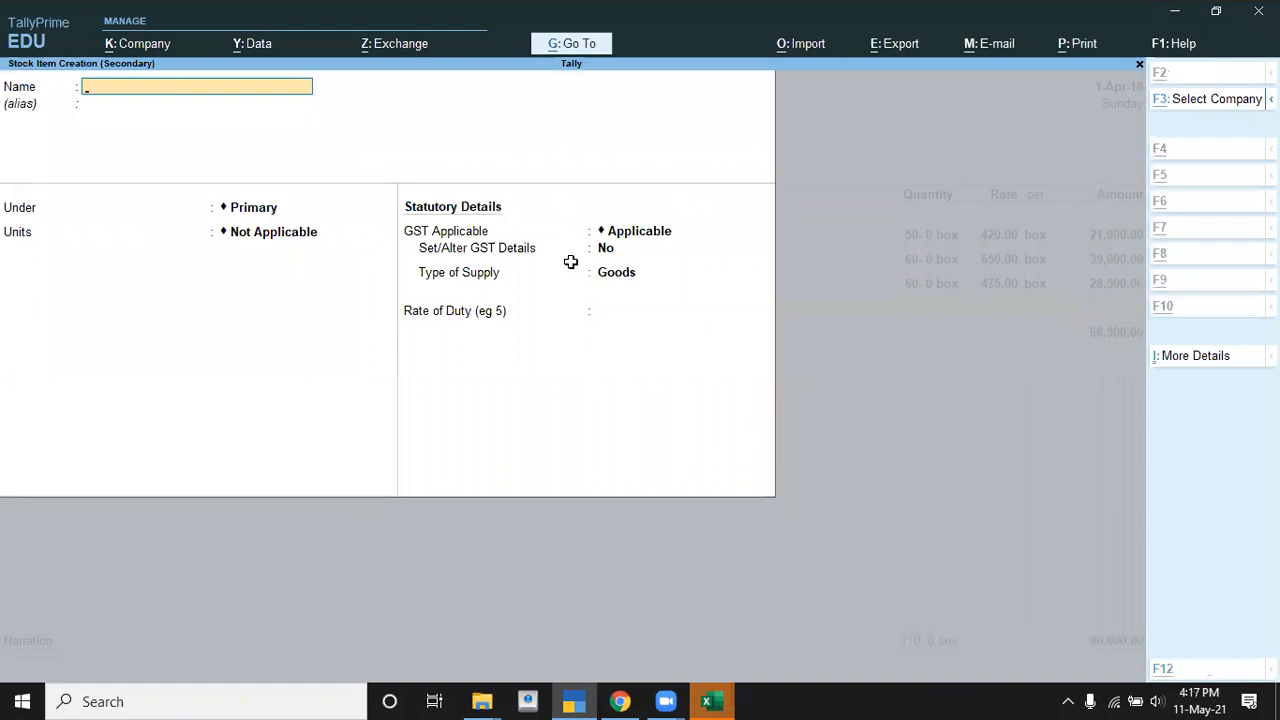
pyautogui.hotkey('alt', 'Tab')
pyautogui.press('Down')
pyautogui.hotkey('alt', 'Tab')
pyautogui.write('Sunfeast')
pyautogui.press('Return')
pyautogui.press('Return')
pyautogui.press('Down')
pyautogui.press('Return')
pyautogui.press('Down')
pyautogui.press('Down')
pyautogui.press('Return')
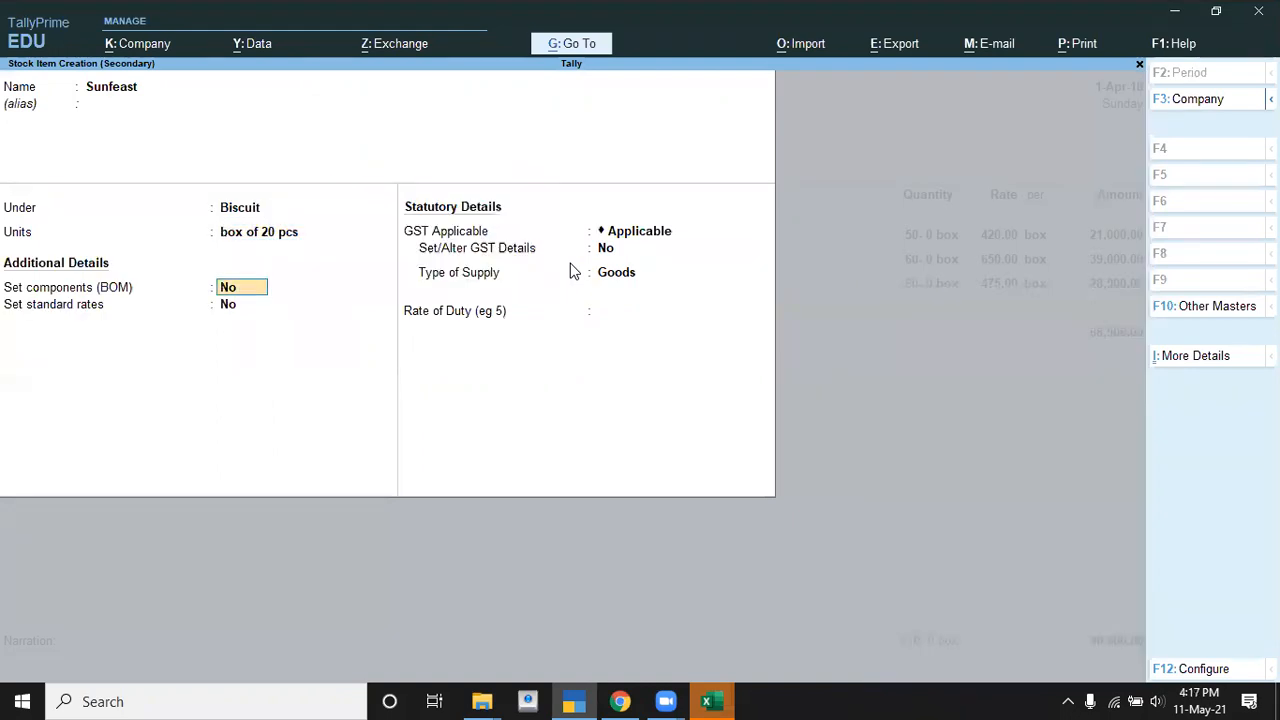
# - Enable standard rates for the Sunfeast item, leaving the components option off and the standard cost blank as of 1-Apr-18
pyautogui.press('Return')
pyautogui.write('y')
pyautogui.press('Return')
pyautogui.press('Return')
pyautogui.press('Return')
pyautogui.press('Return')
pyautogui.press('Return')
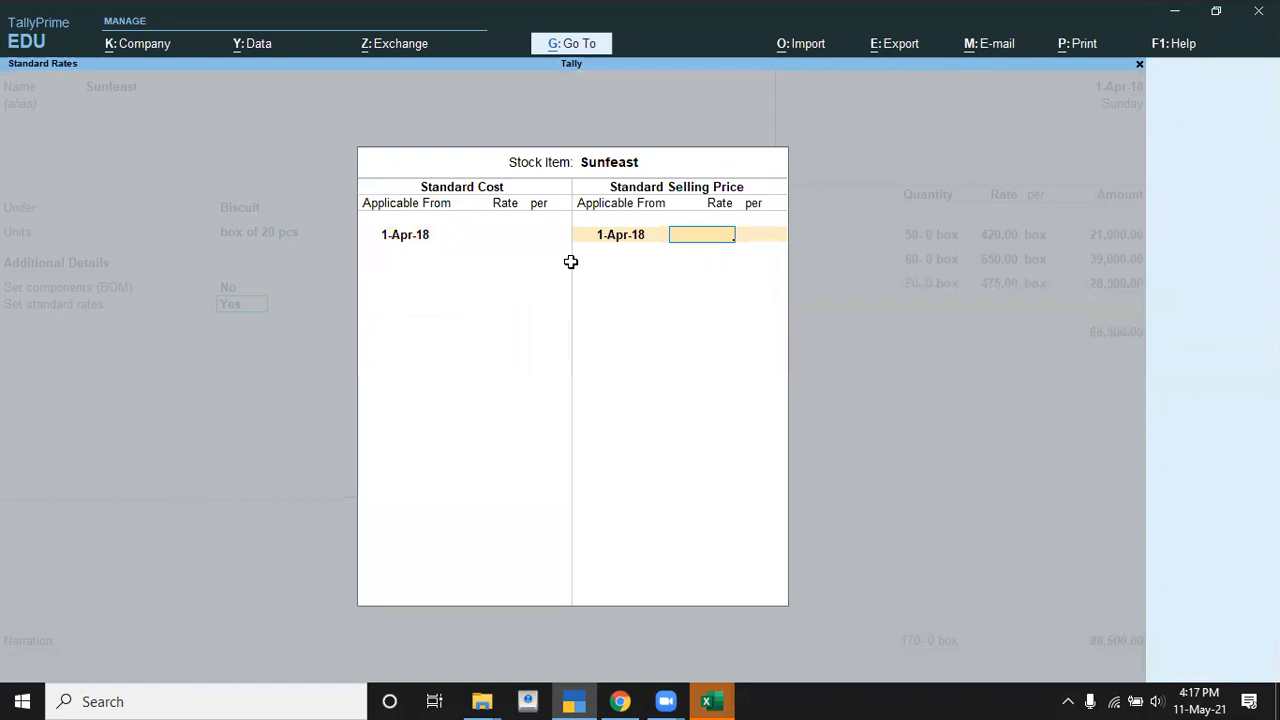
# - Check Sunfeast's sale price in Excel, set its standard selling price to 385 per box, and save the item
pyautogui.hotkey('alt', 'Tab')
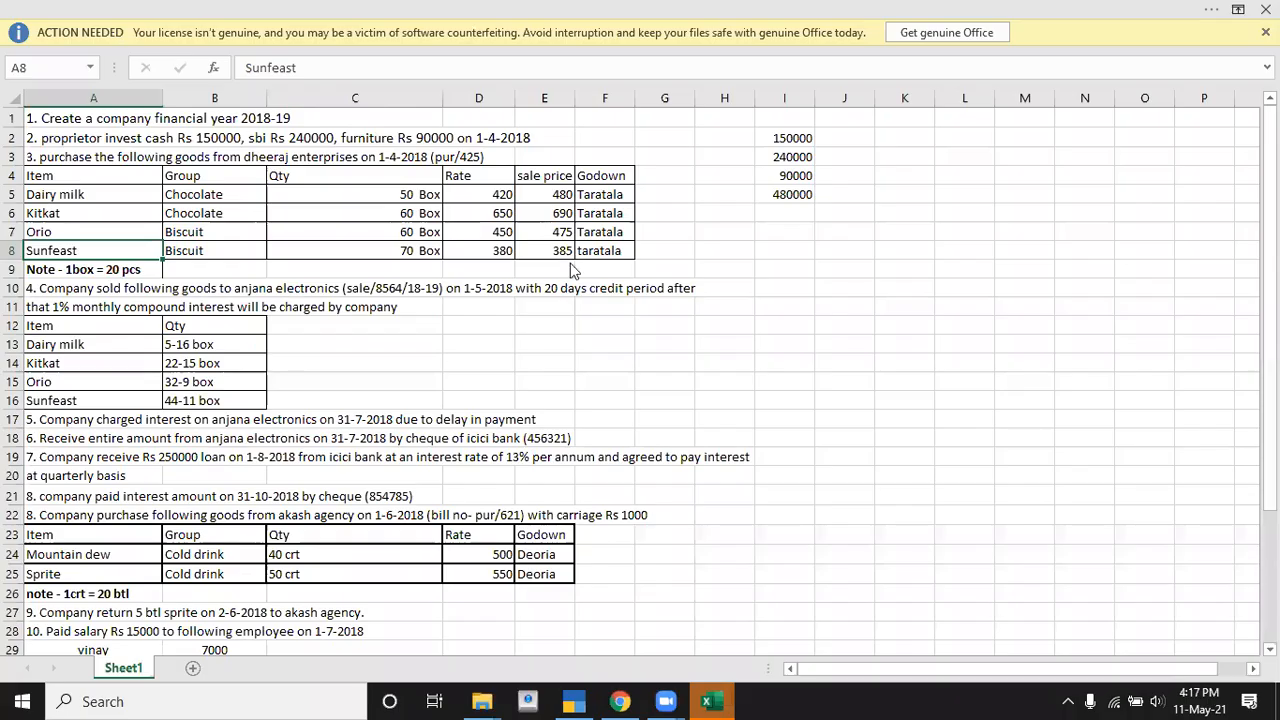
pyautogui.hotkey('alt', 'Tab')
pyautogui.write('385')
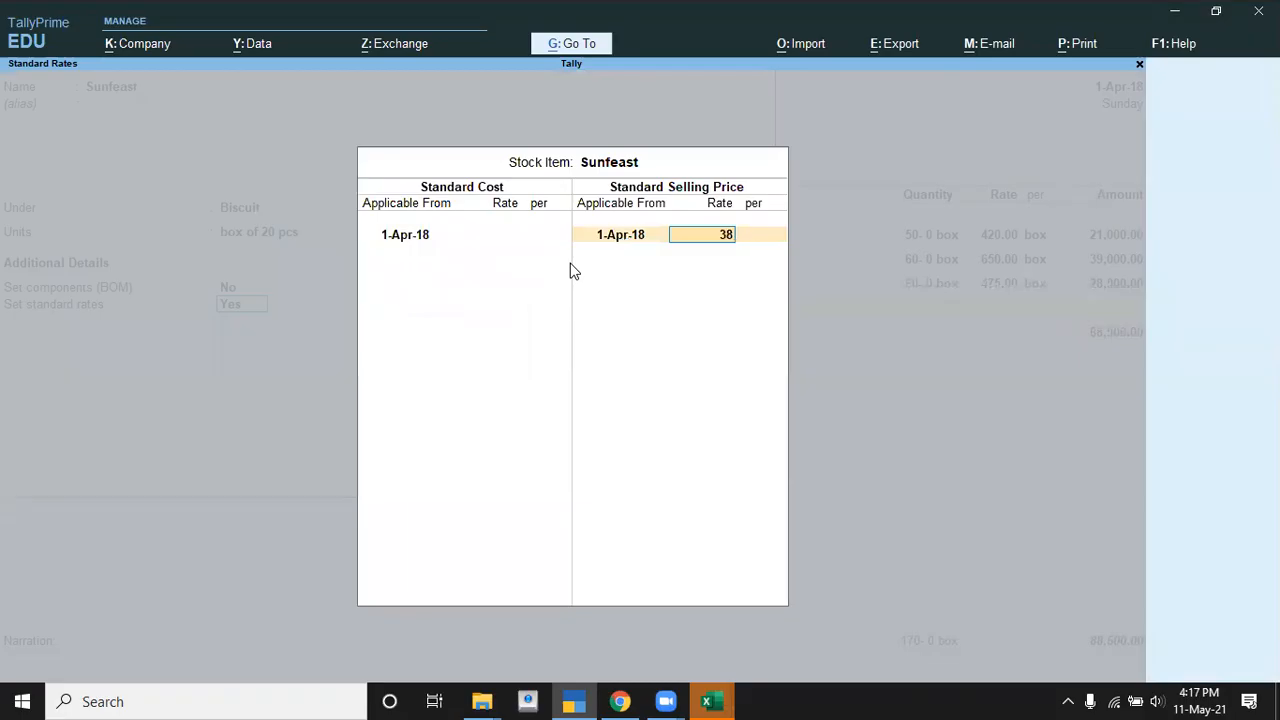
pyautogui.press('Return')
pyautogui.press('Return')
pyautogui.press('Return')
pyautogui.press('Return')
pyautogui.press('Return')
pyautogui.press('Return')
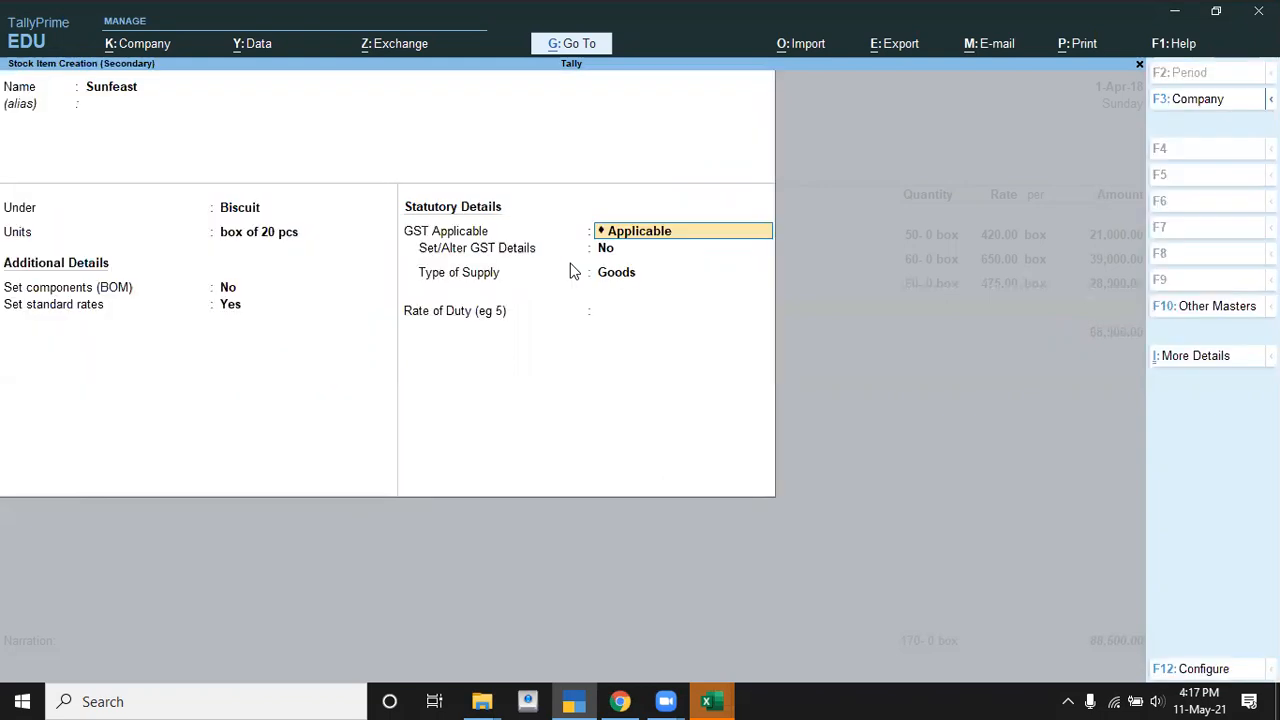
pyautogui.press('Return')
pyautogui.press('Return')
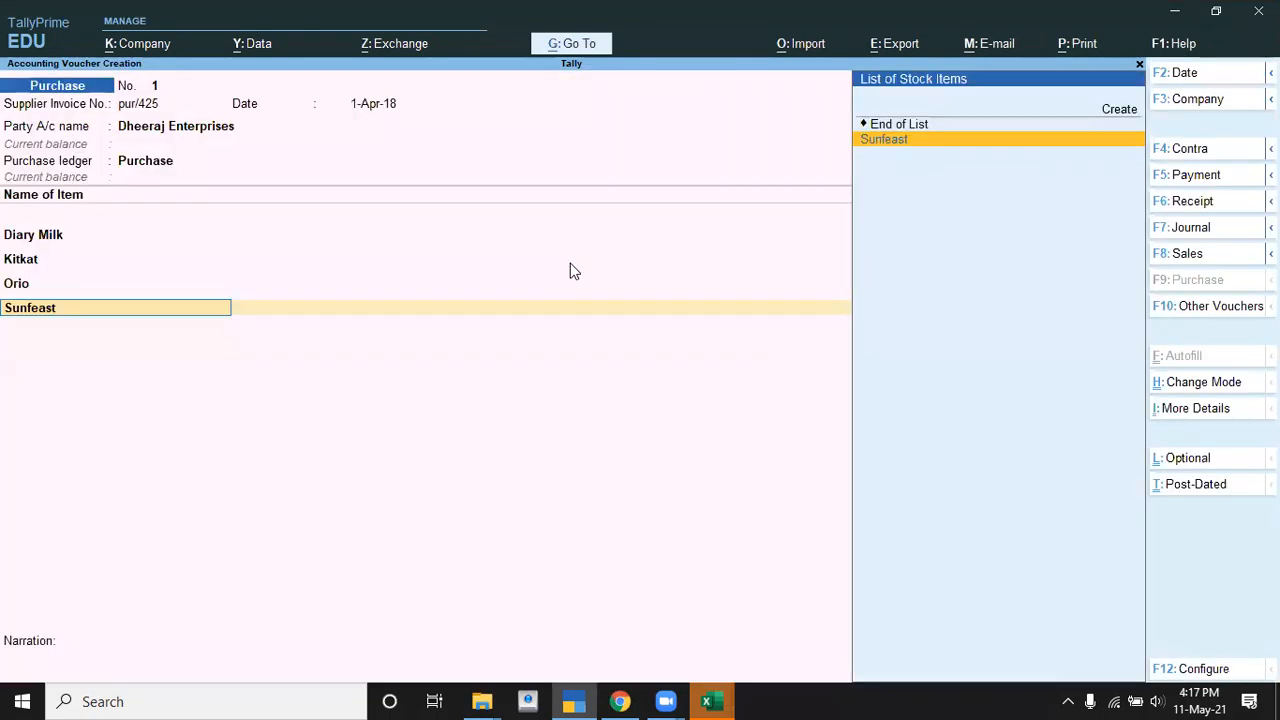
# - Select Sunfeast in the voucher and allocate 70 boxes to the Taratala godown, checking the quantity in Excel
pyautogui.press('Return')
pyautogui.press('Down')
pyautogui.press('Return')
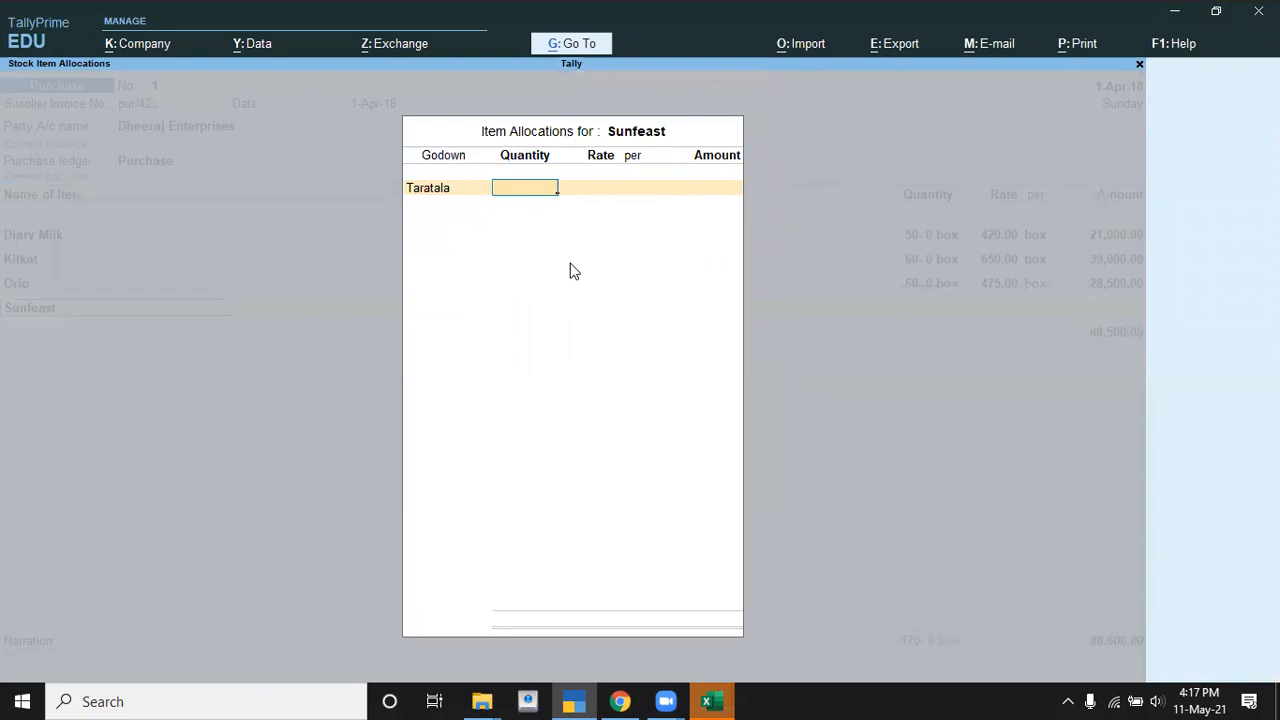
pyautogui.hotkey('alt', 'Tab')
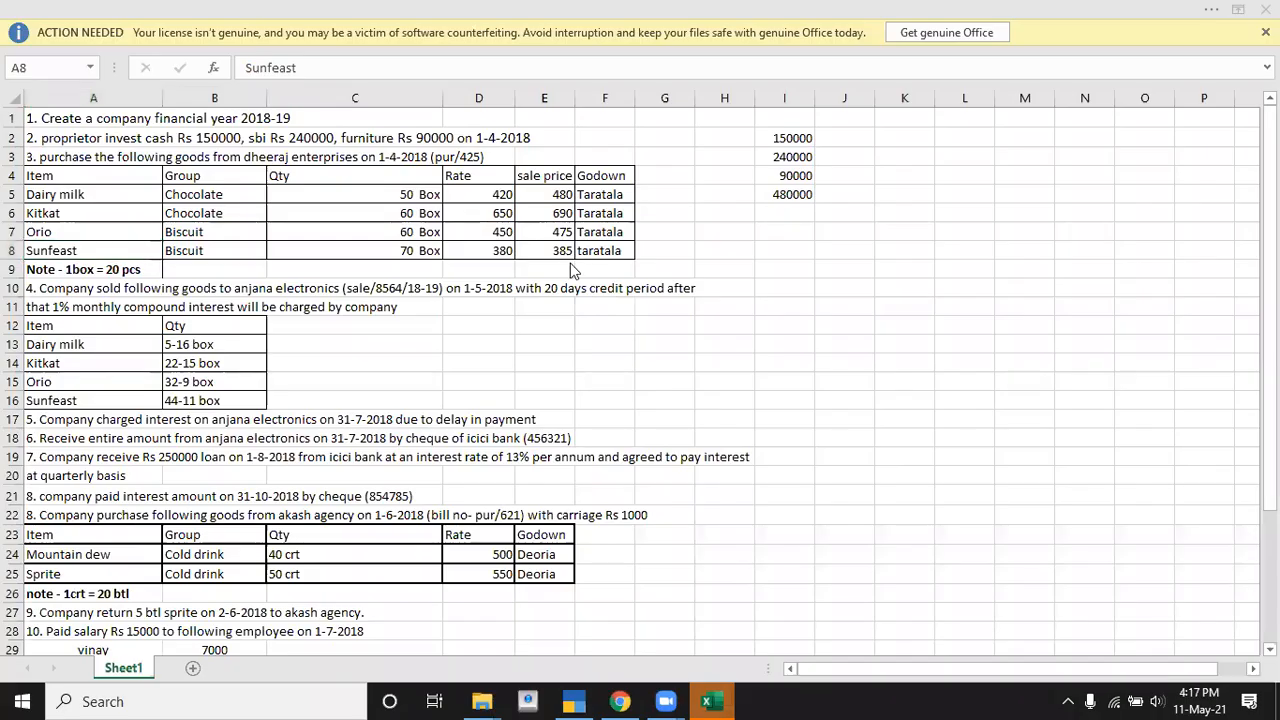
pyautogui.hotkey('alt', 'Tab')
pyautogui.write('70')
pyautogui.press('Return')
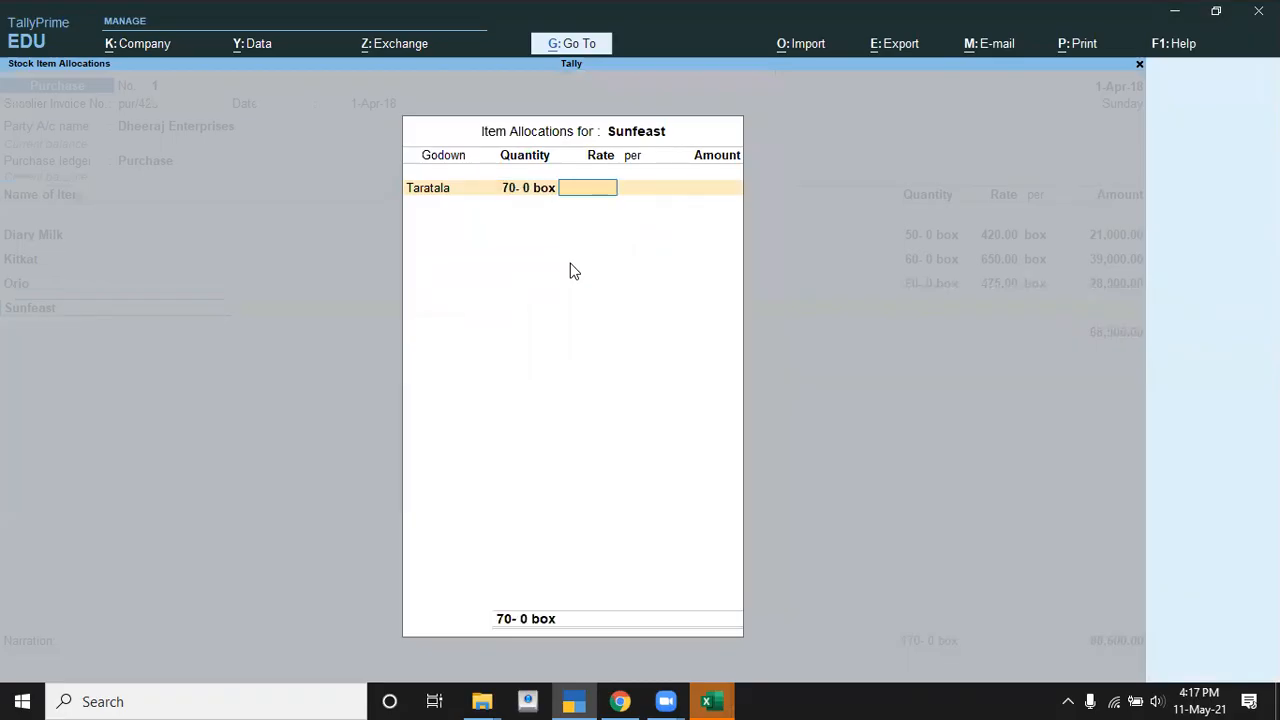
# - Set the Sunfeast allocation rate to 380 per box and accept the voucher line
pyautogui.write('380')
pyautogui.press('Return')
pyautogui.press('Return')
pyautogui.press('Return')
pyautogui.press('Return')
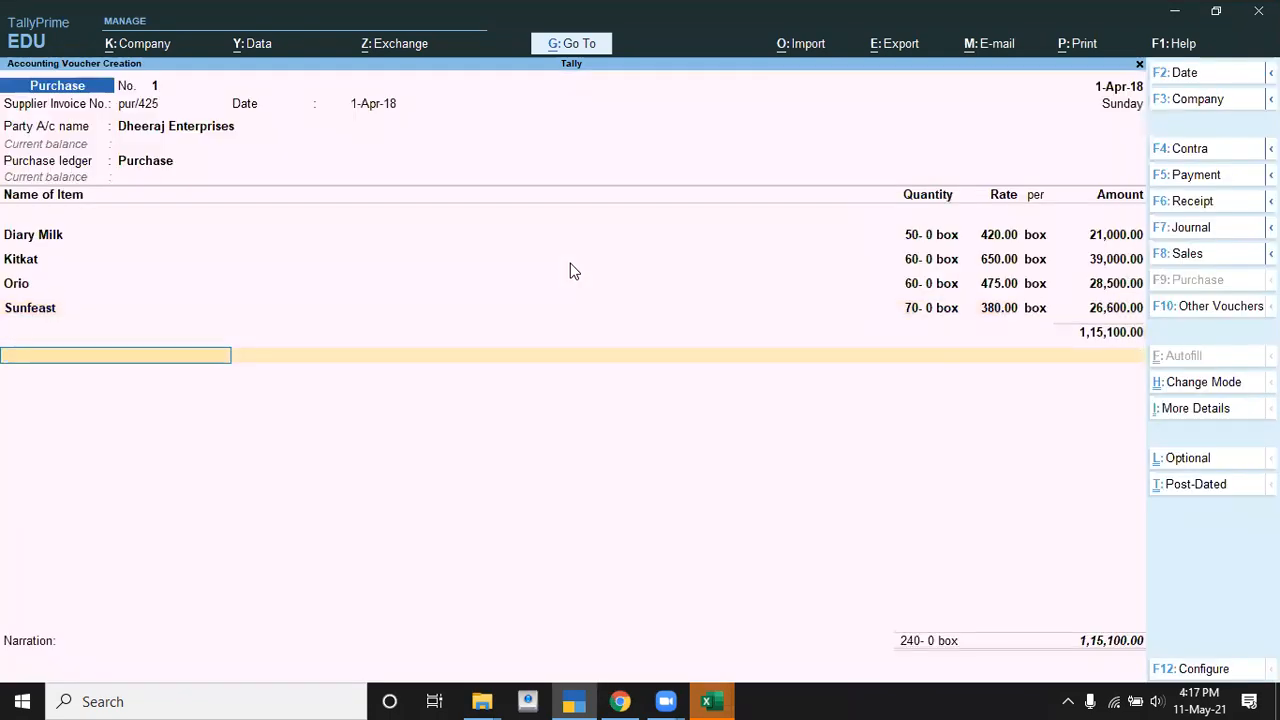
# - End the item list, assign the Dheeraj Enterprises bill to New Ref pur/425 without credit days, and save the purchase voucher
pyautogui.press('Return')
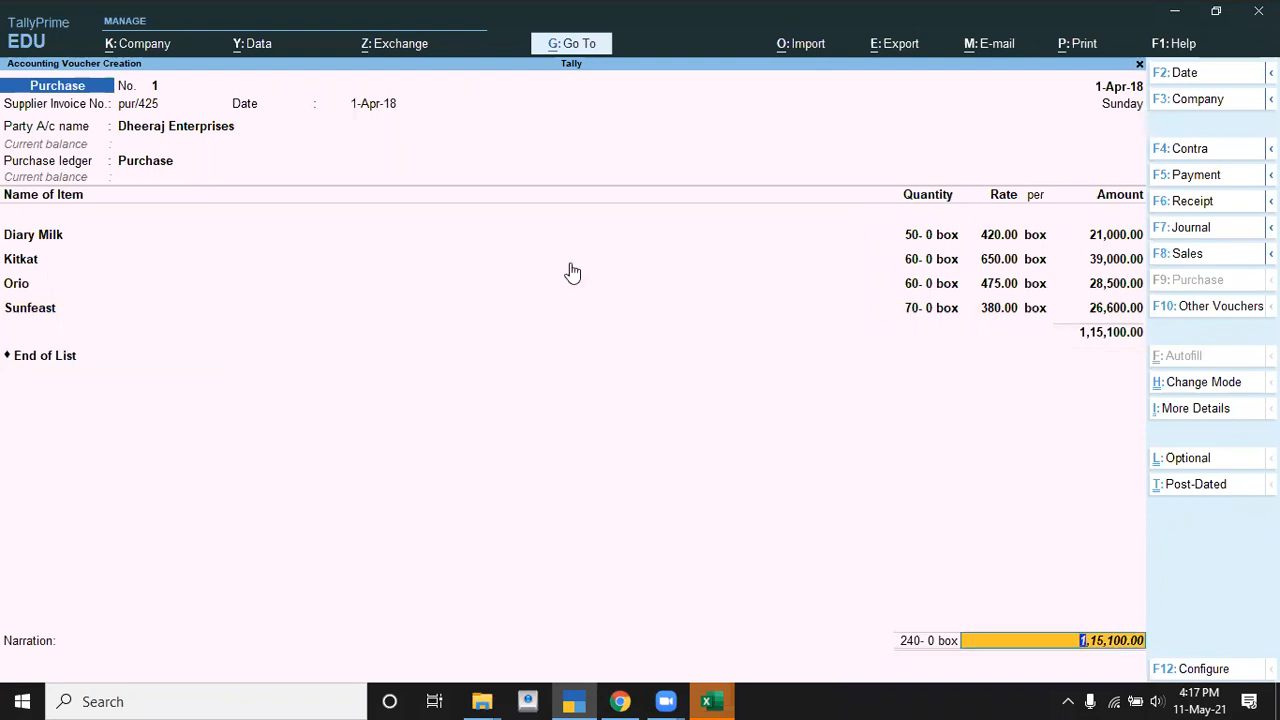
pyautogui.press('Return')
pyautogui.press('Return')
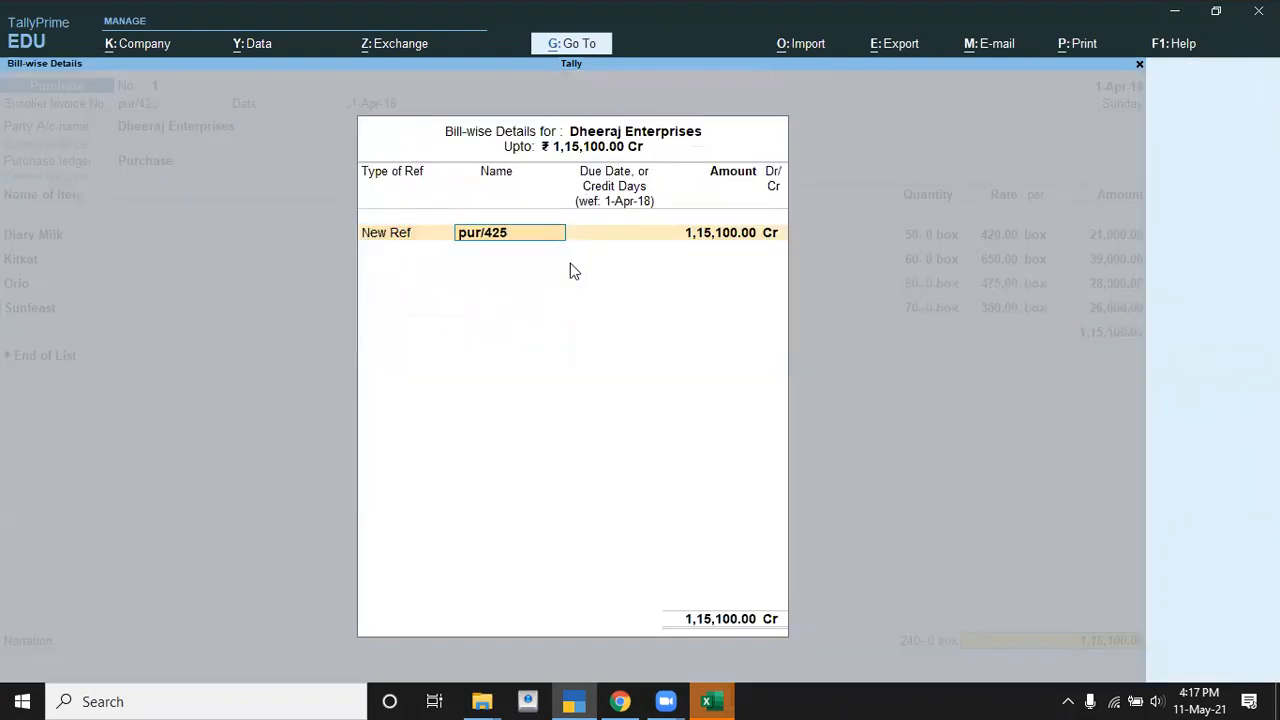
pyautogui.press('Return')
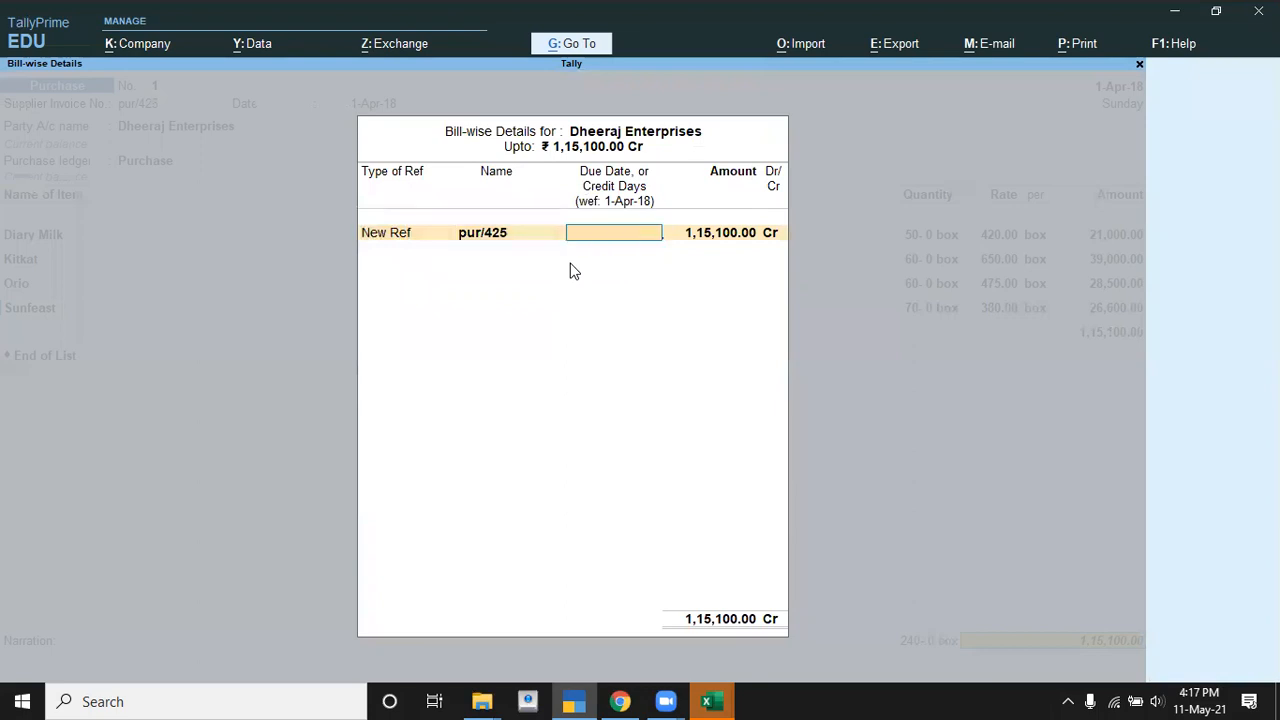
pyautogui.press('Return')
pyautogui.press('Return')
pyautogui.press('Return')
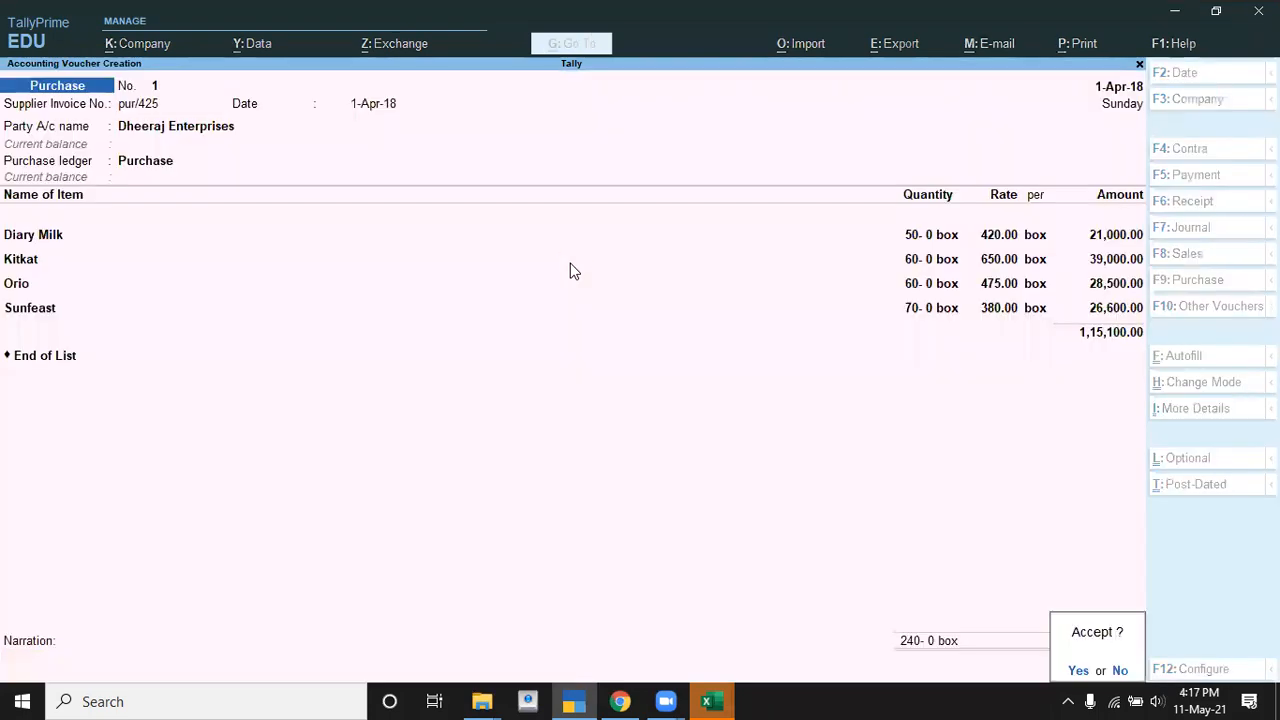
pyautogui.press('Return')
# - Read the Anjana Electronics sale and interest terms in Excel, and return to the Gateway of Tally
pyautogui.hotkey('alt', 'Tab')
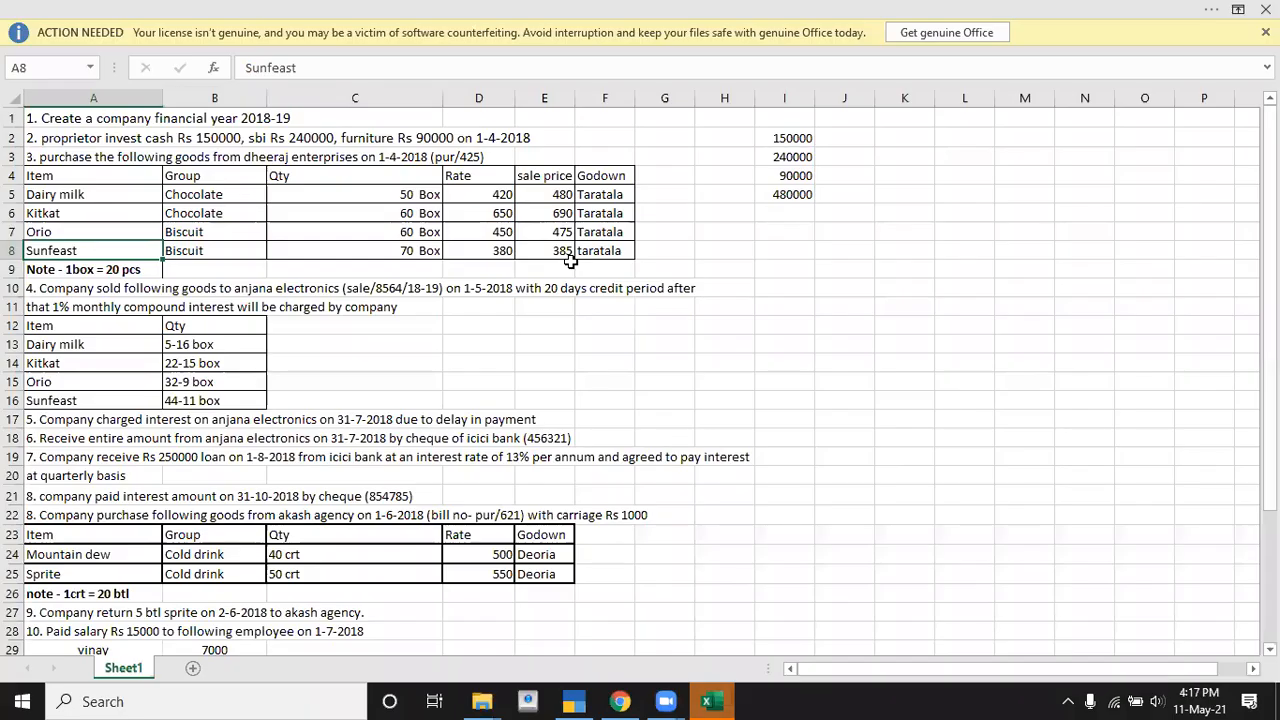
pyautogui.press('Down')
pyautogui.press('Down')
pyautogui.press('Down')
pyautogui.press('Down')
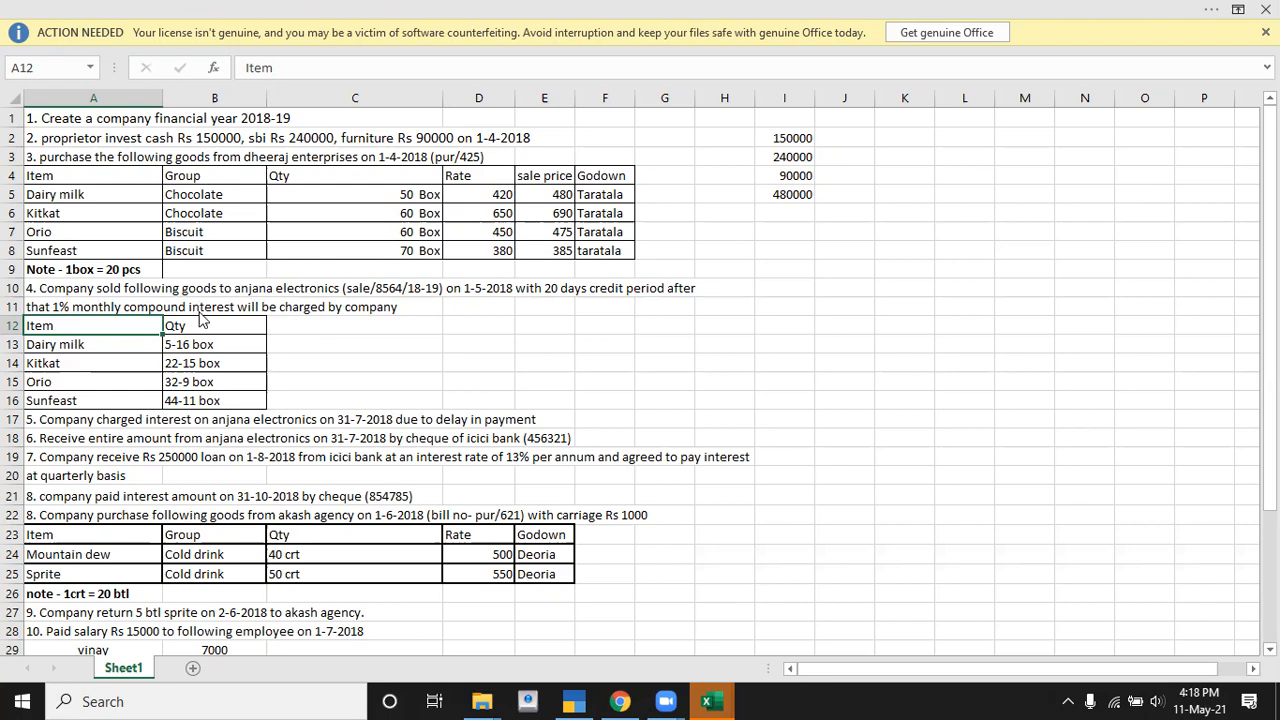
pyautogui.hotkey('alt', 'Tab')
pyautogui.press('Escape')
pyautogui.press('Escape')
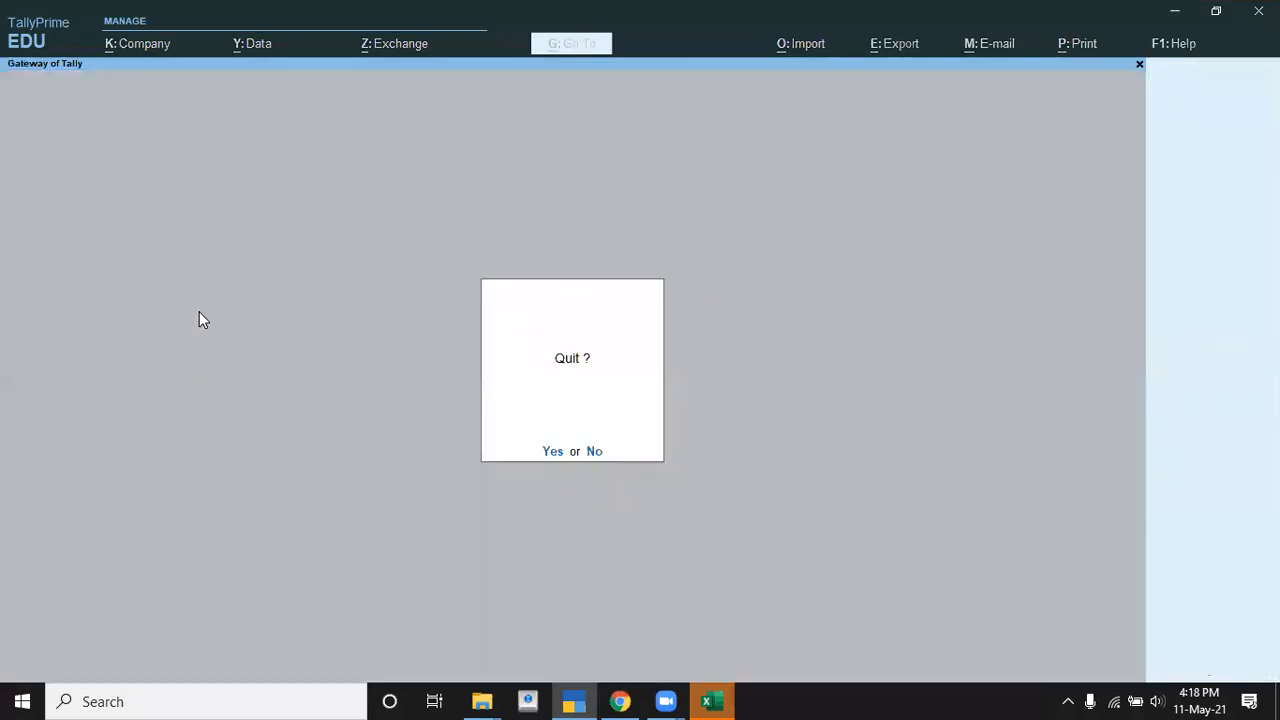
pyautogui.press('Escape')
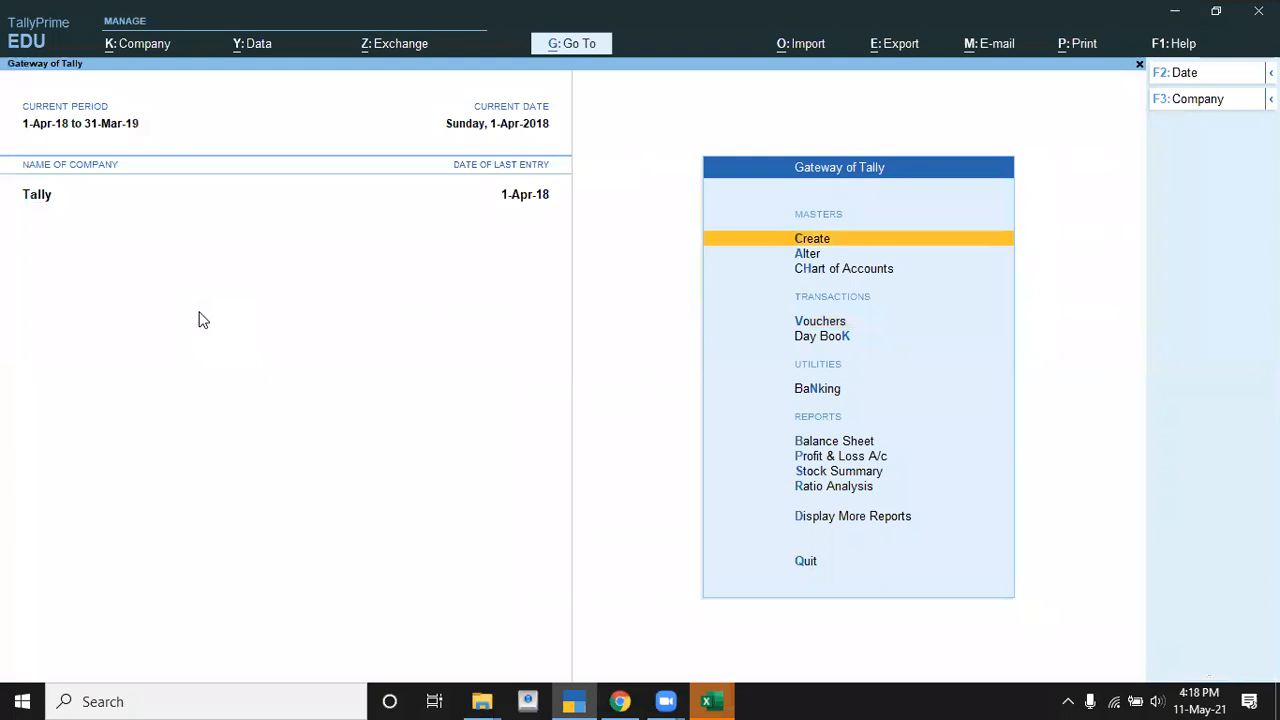
# - Enable interest calculation in the company features and save the change
pyautogui.press('F11')
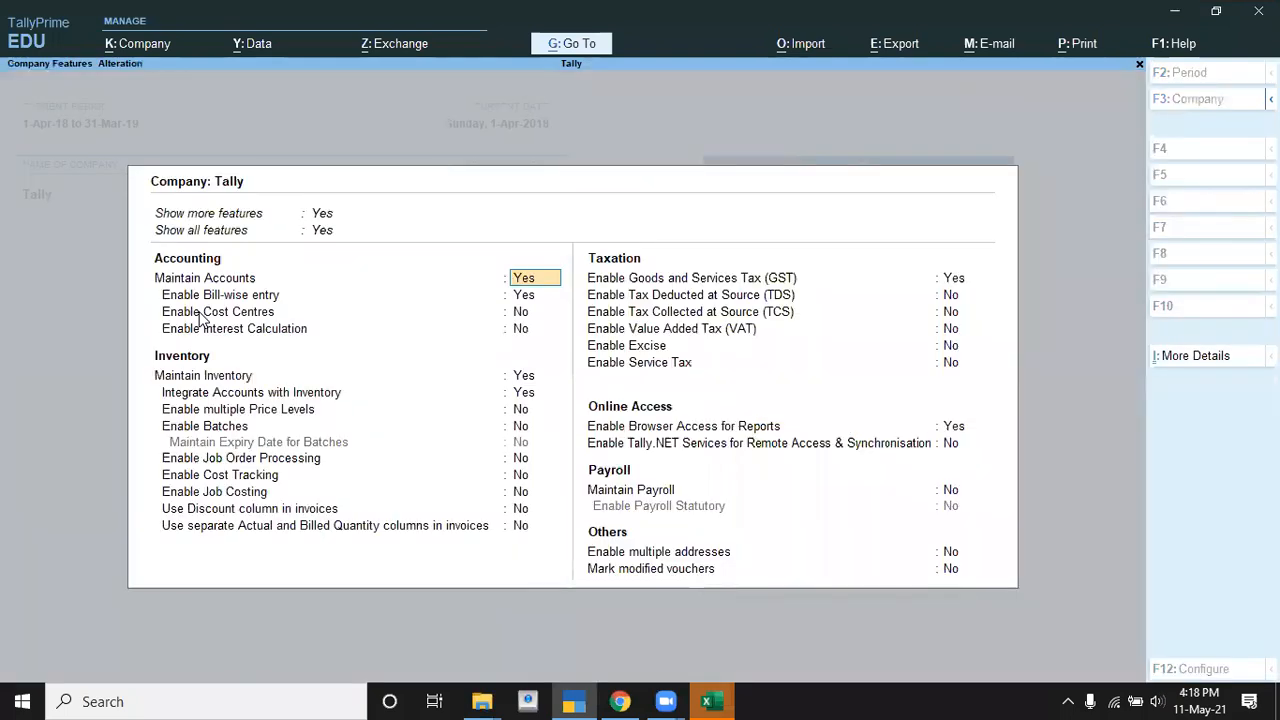
pyautogui.press('Return')
pyautogui.press('Return')
pyautogui.press('Return')
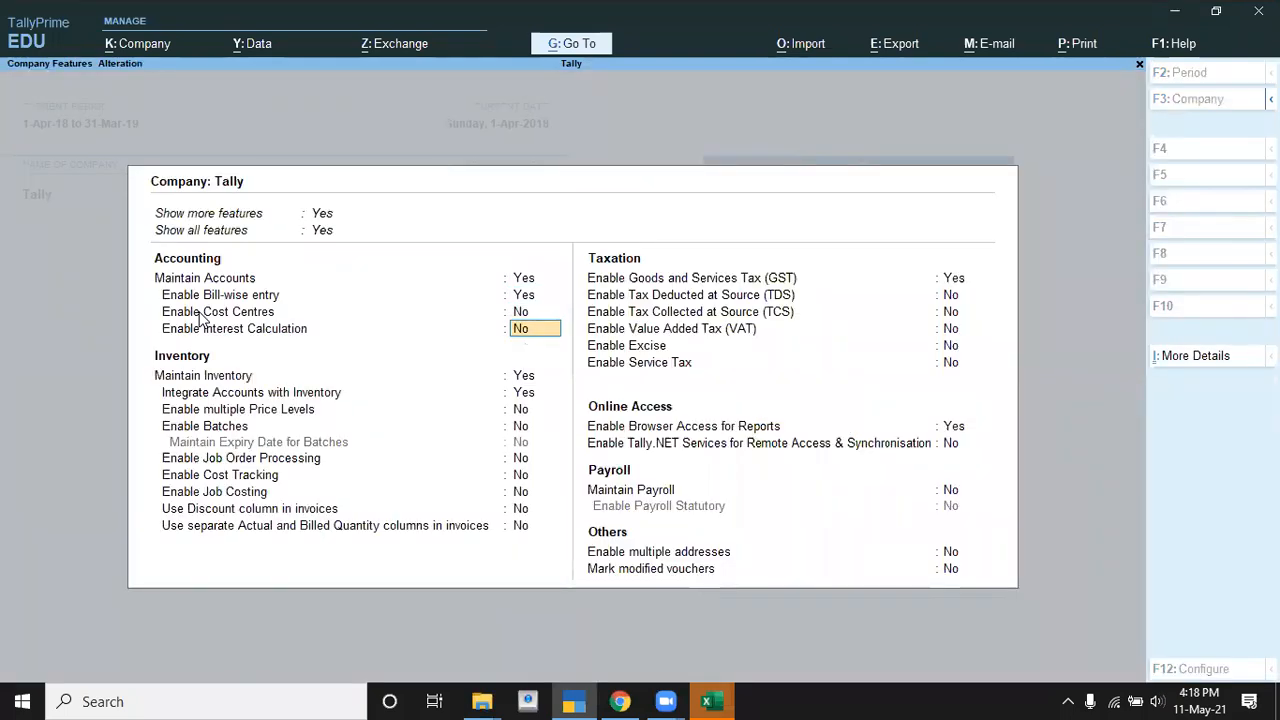
pyautogui.write('y')
pyautogui.press('Return')
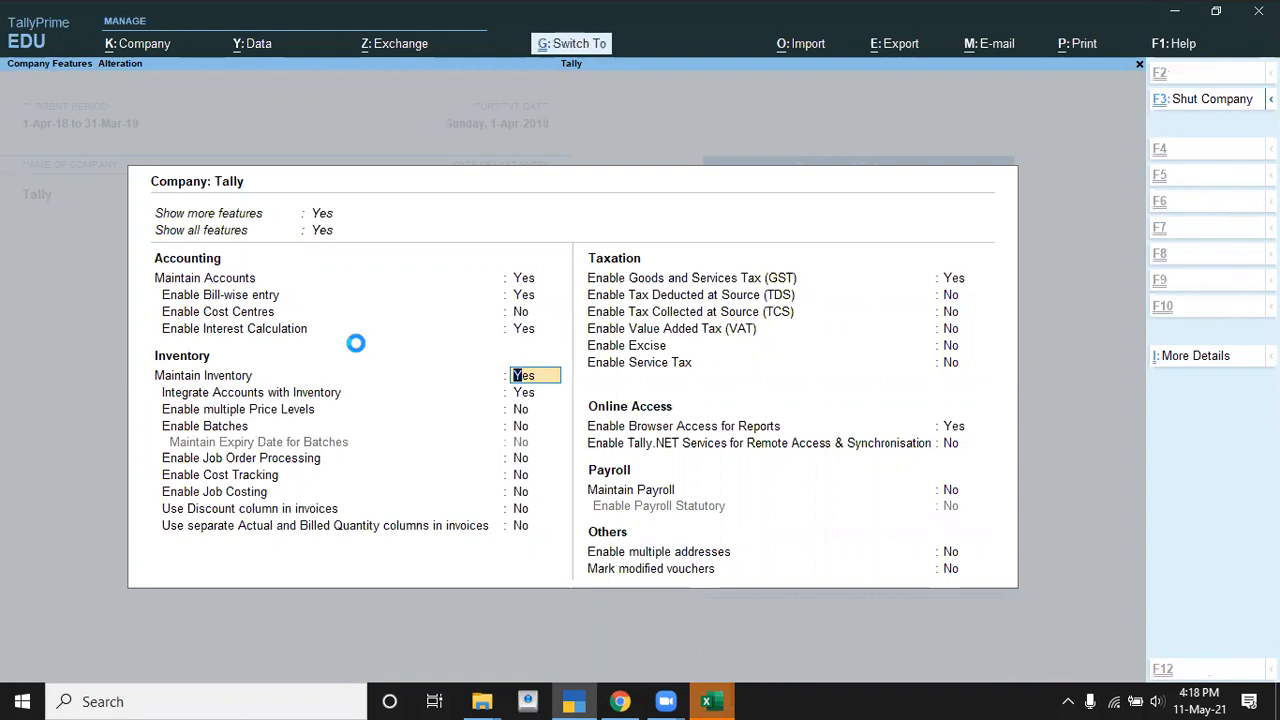
pyautogui.hotkey('ctrl', 'a')
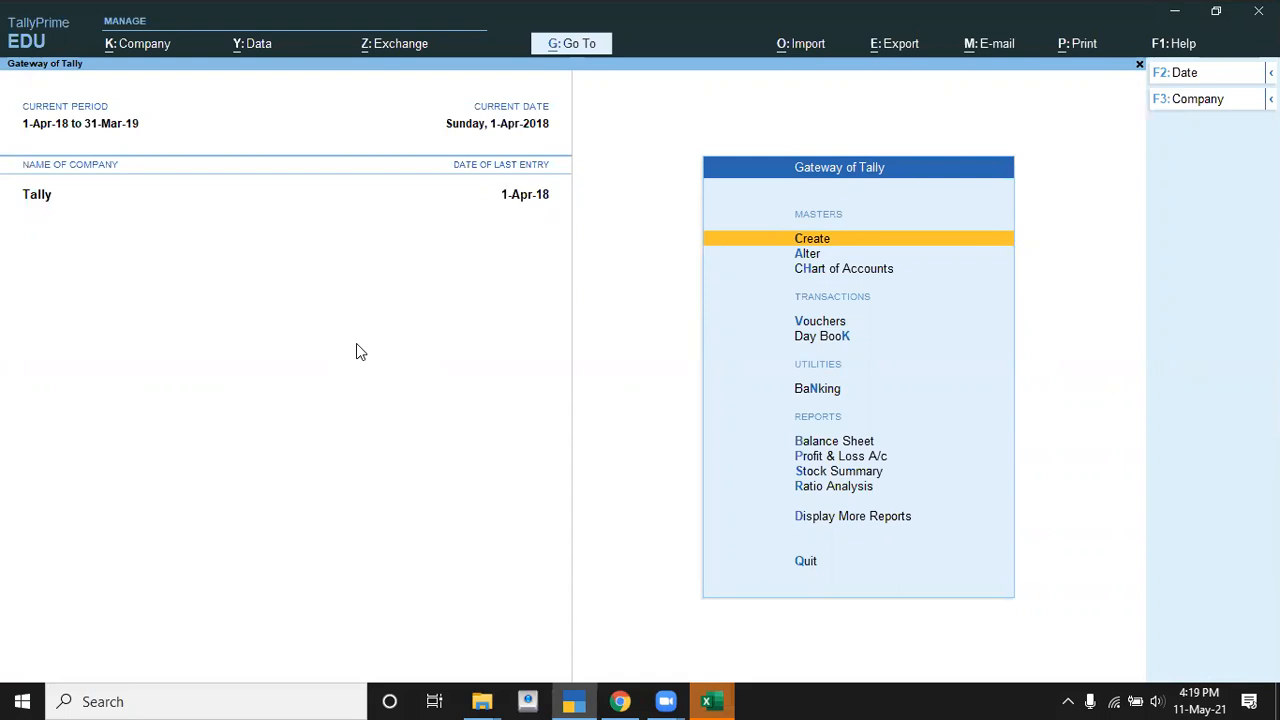
# - Start a new sales voucher from the Gateway of Tally, checking the Anjana Electronics sale in the Excel exercise
pyautogui.press('Down')
pyautogui.press('Down')
pyautogui.press('Down')
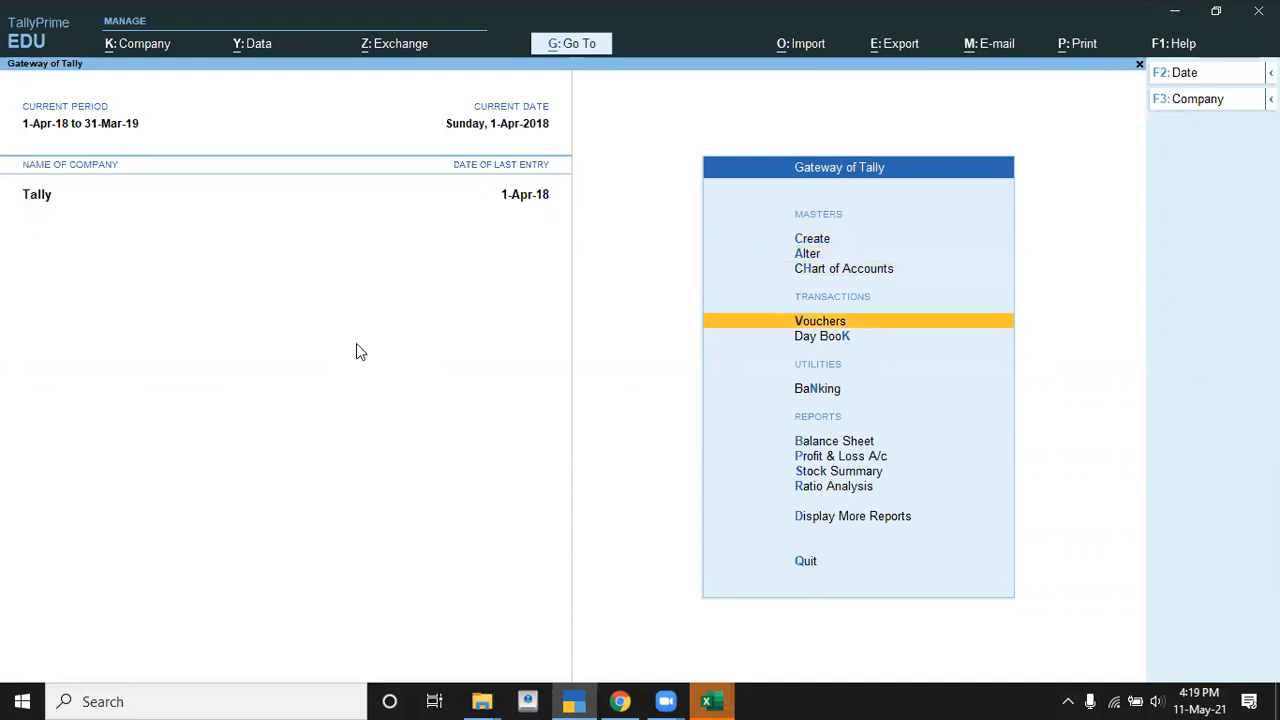
pyautogui.hotkey('alt', 'Tab')
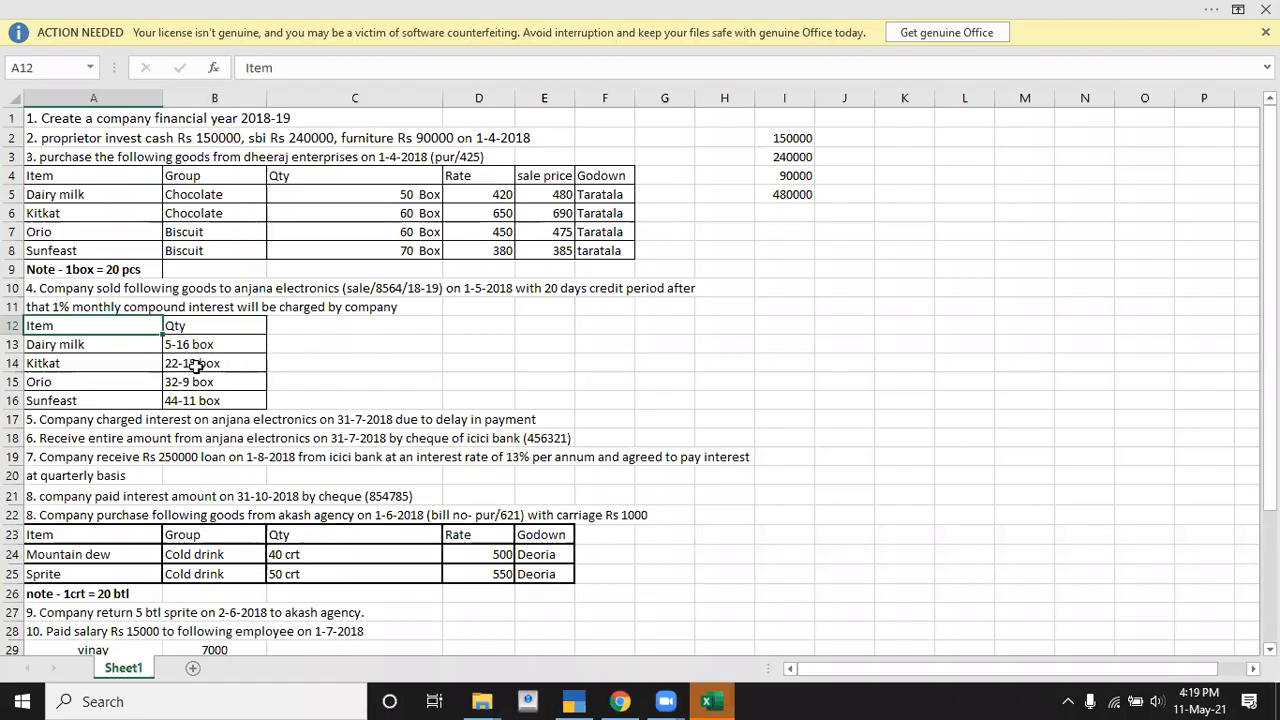
pyautogui.hotkey('alt', 'Tab')
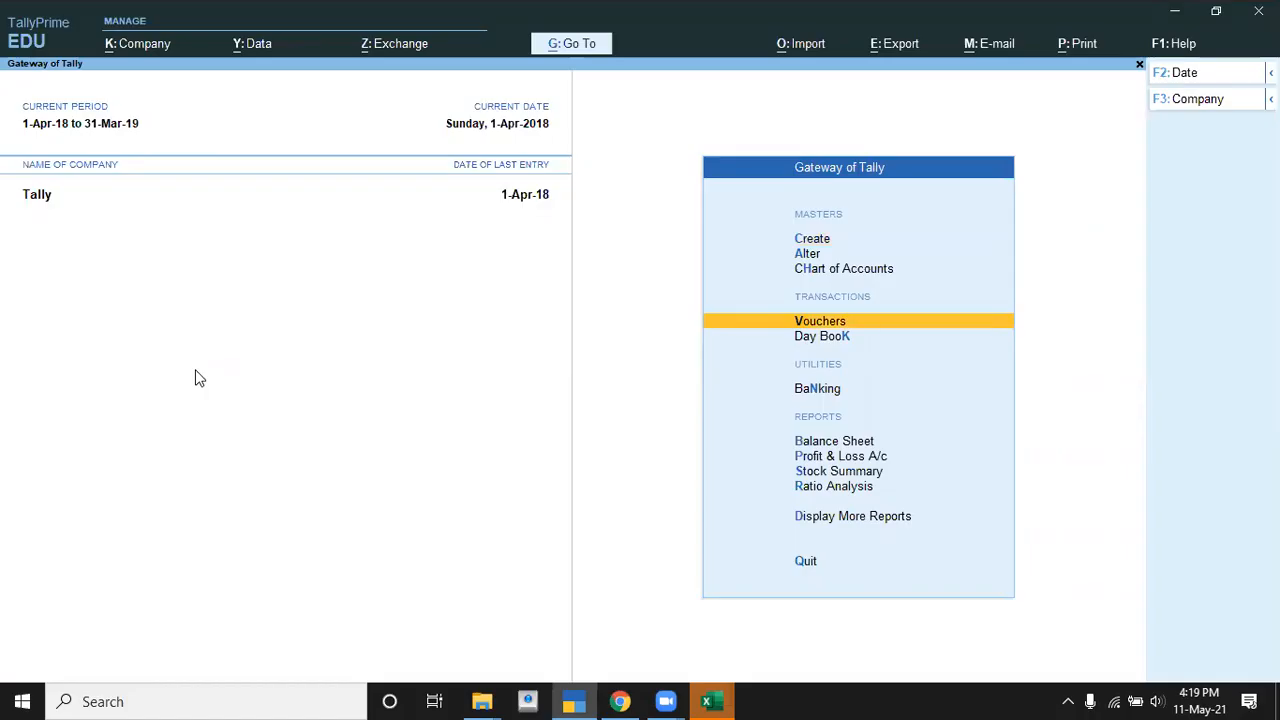
pyautogui.press('Return')
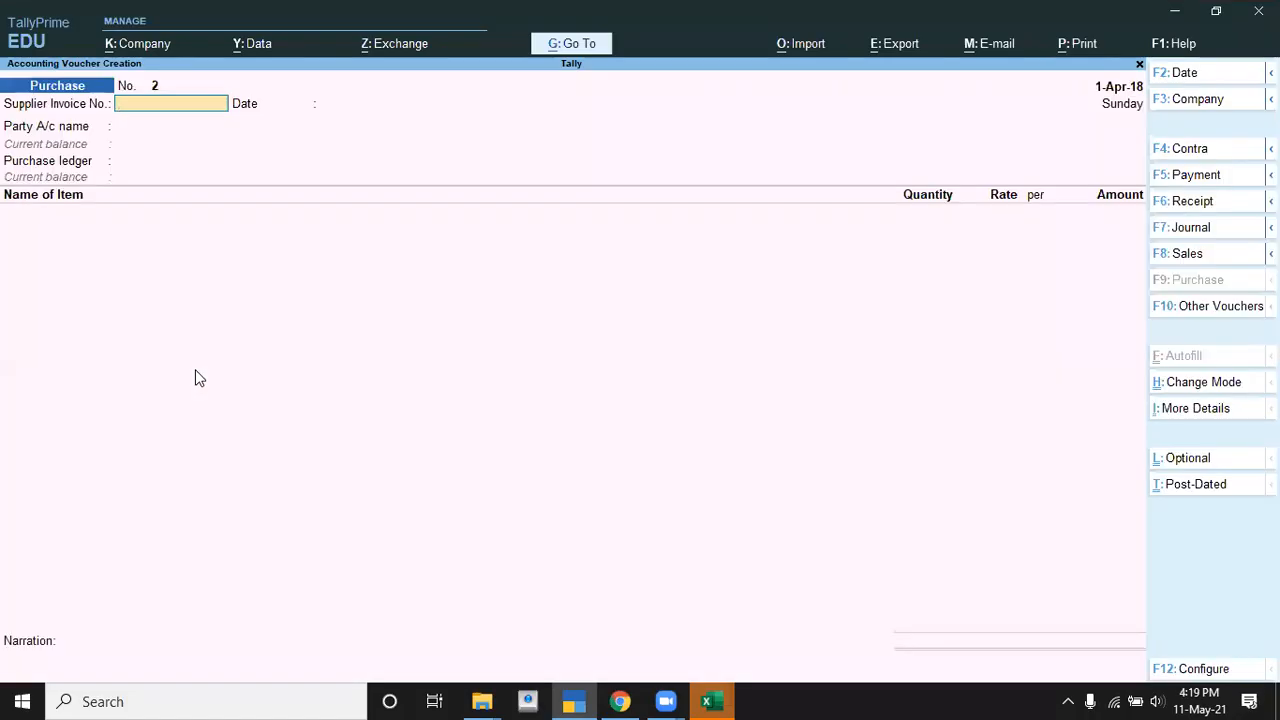
pyautogui.press('F8')
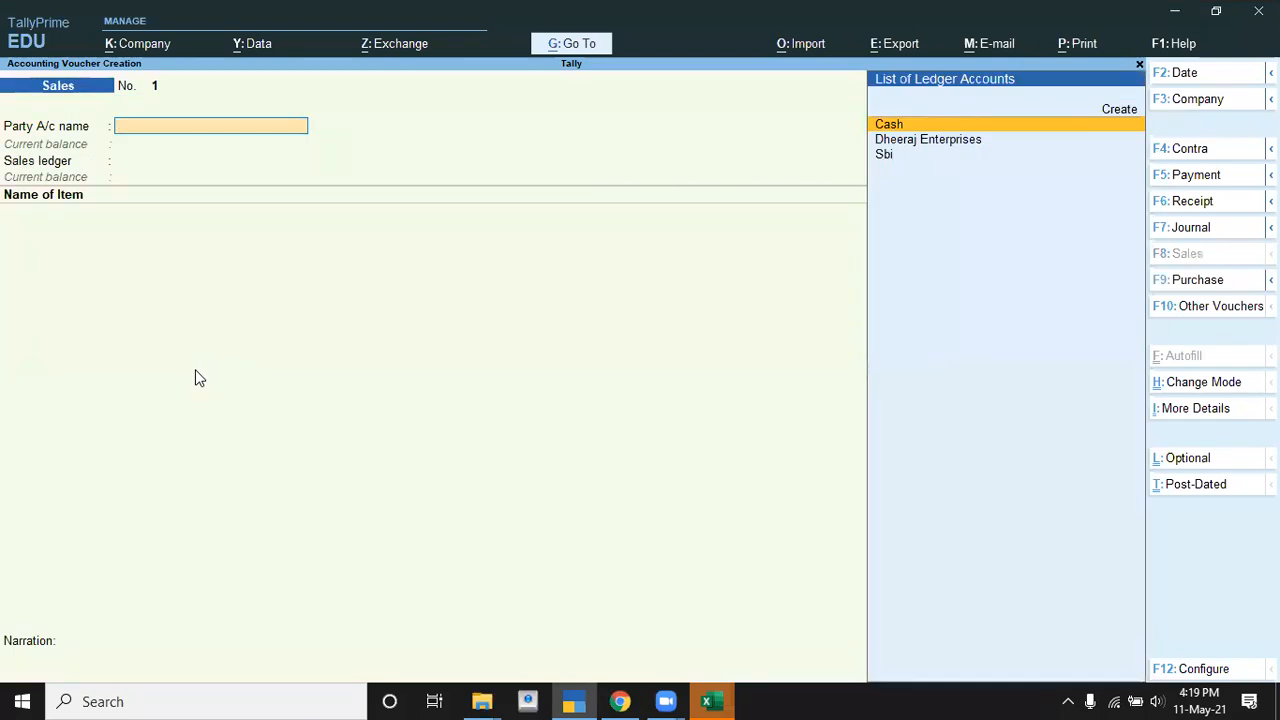
# - Look up the sale date in the Excel exercise and set the sales voucher date to 1-5
pyautogui.hotkey('alt', 'Tab')
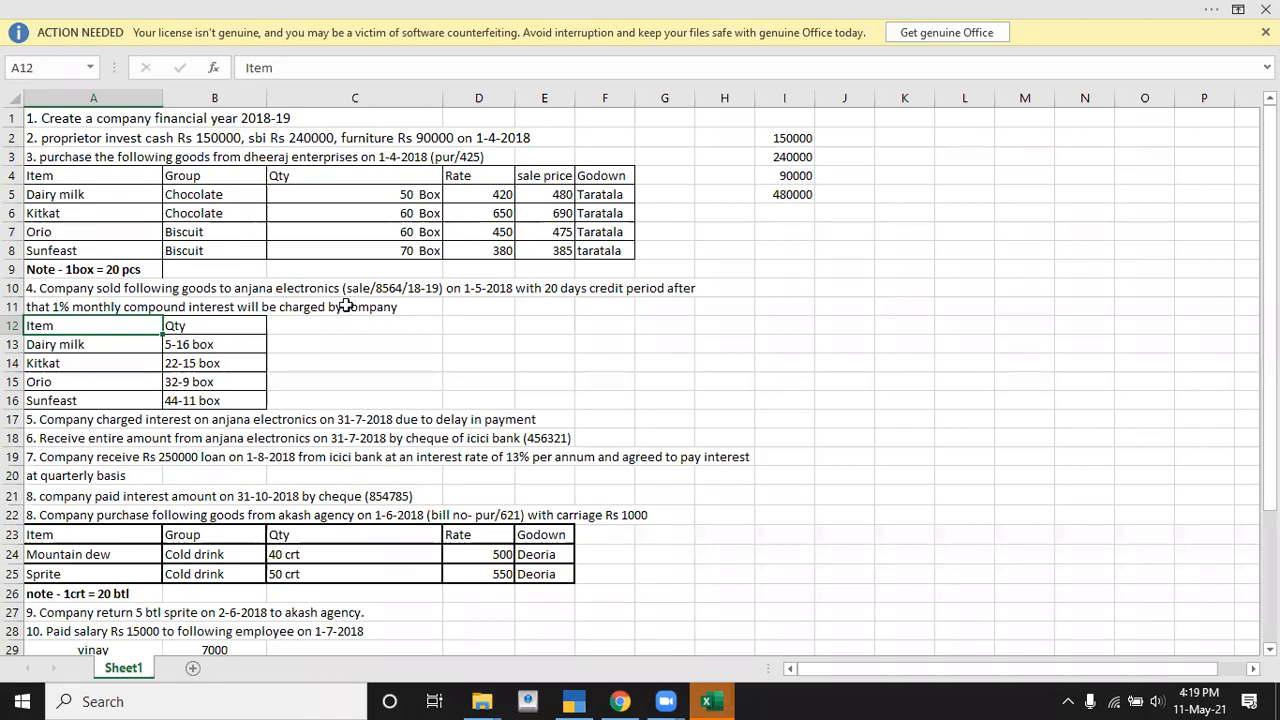
pyautogui.hotkey('alt', 'Tab')
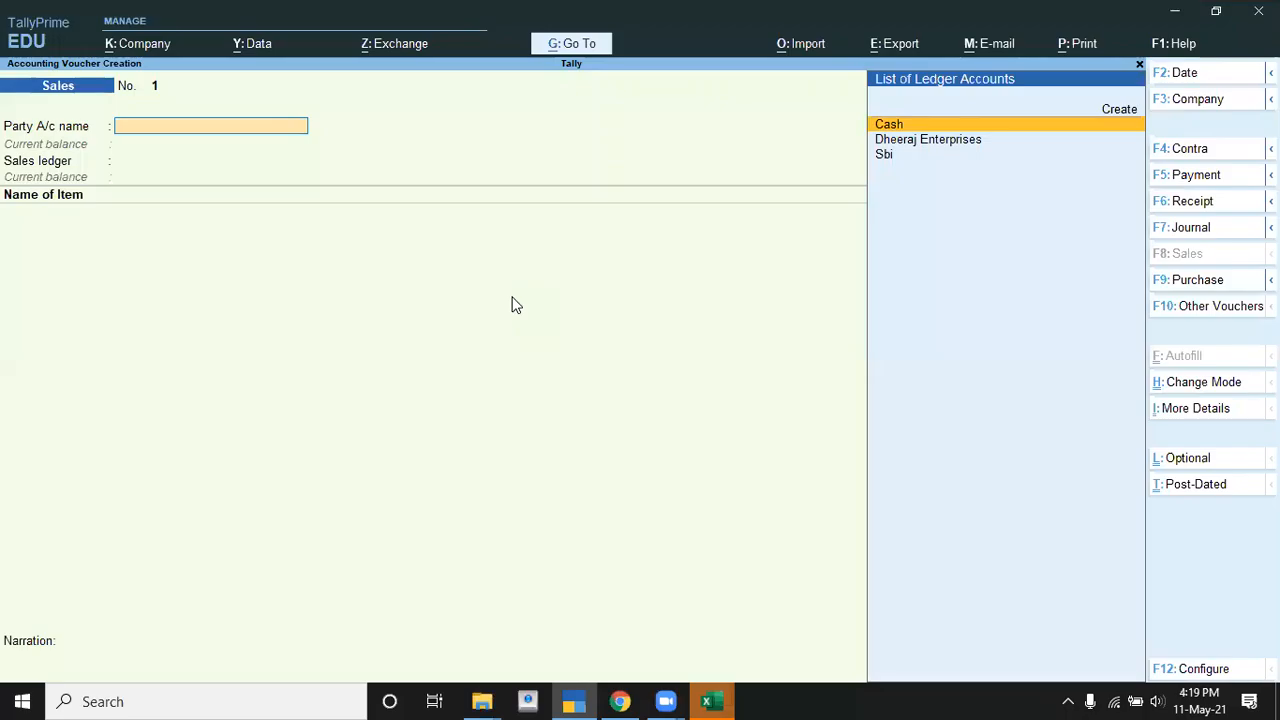
pyautogui.press('F2')
pyautogui.write('1-5')
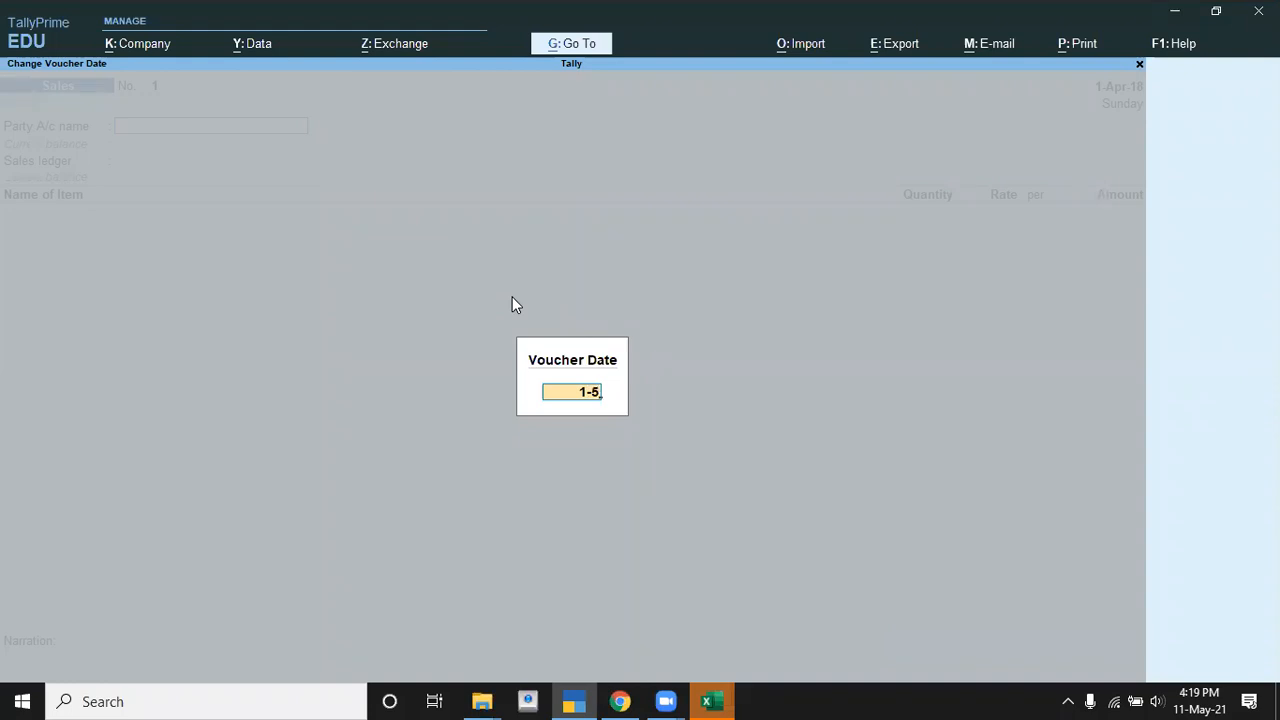
pyautogui.press('Return')
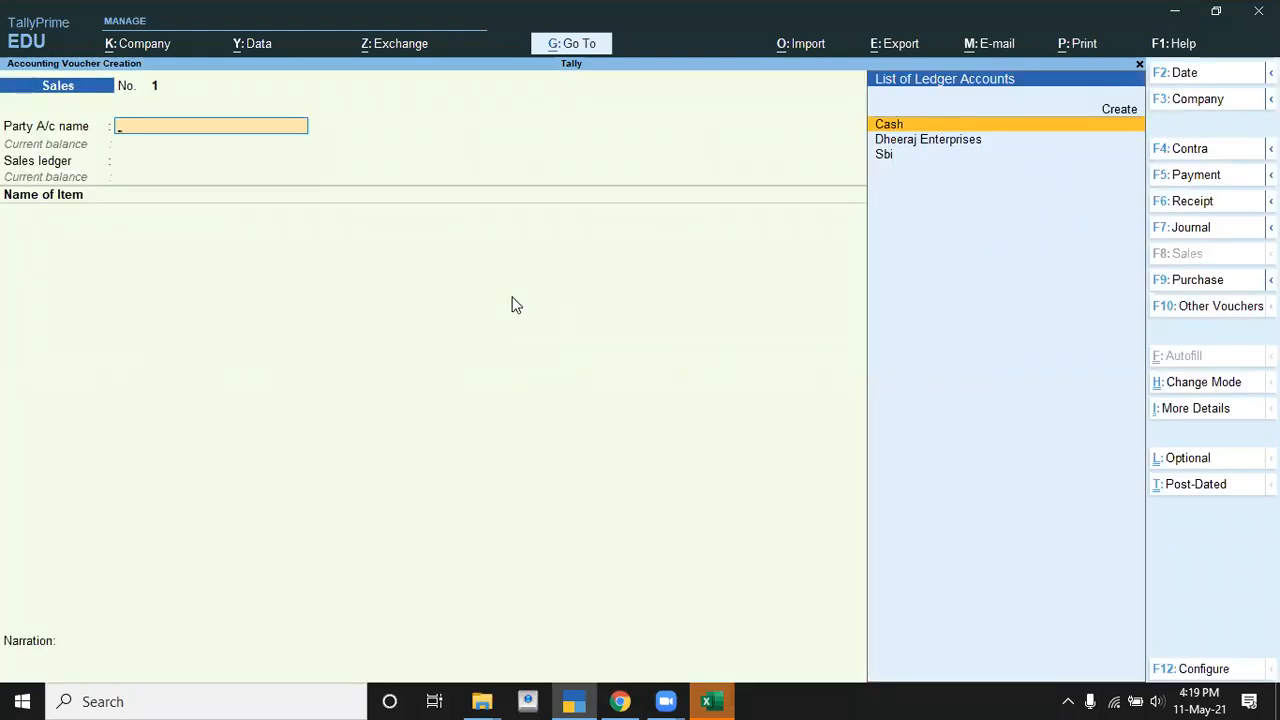
# - Start a new party ledger from the sales voucher and name it Anjana Electronics, without an alias
pyautogui.hotkey('alt', 'c')
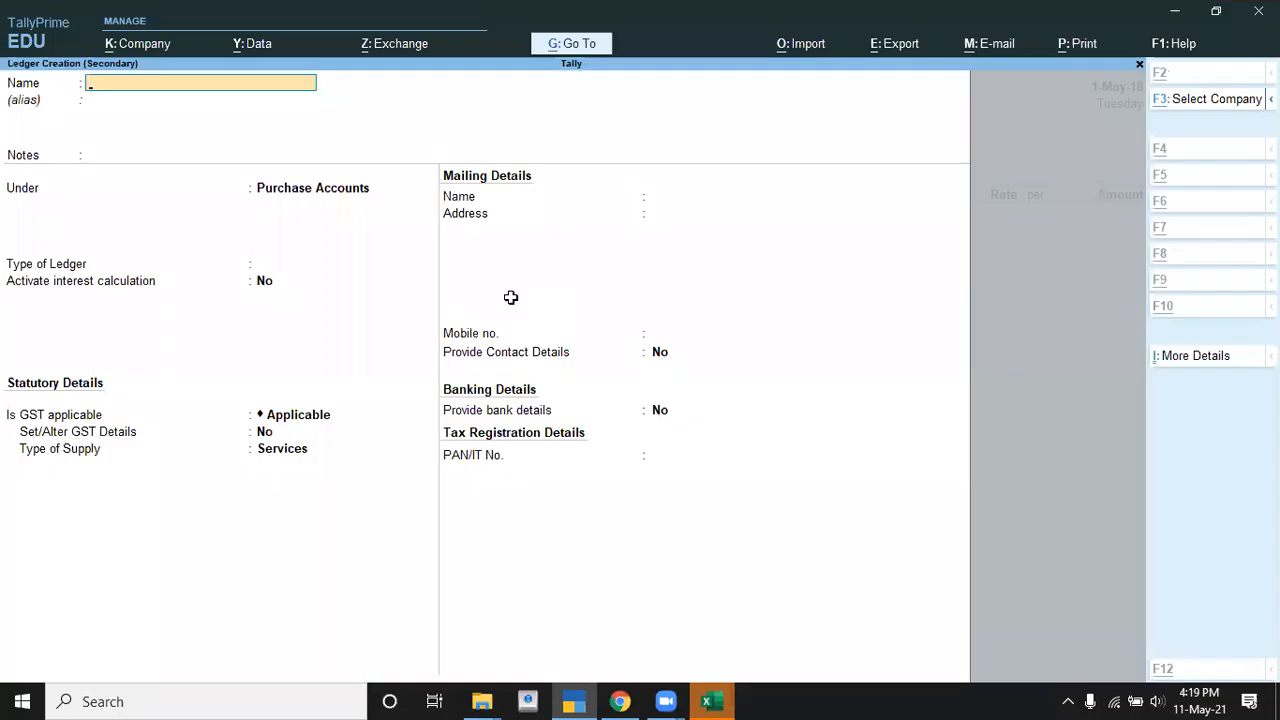
pyautogui.hotkey('alt', 'Tab')
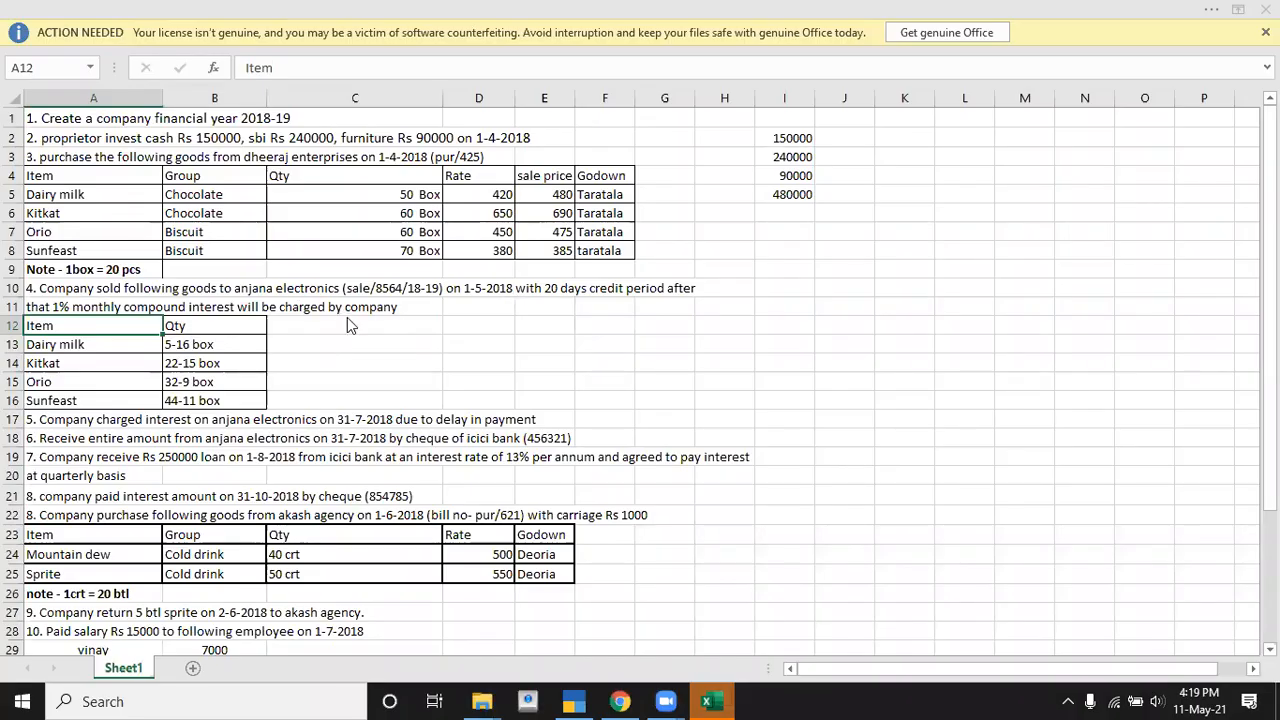
pyautogui.hotkey('alt', 'Tab')
pyautogui.write('Anjana Electron')
pyautogui.press('BackSpace')
pyautogui.write('nics')
pyautogui.press('Return')
pyautogui.press('Return')
# - Place the ledger under Sundry Debtors with bill-by-bill balances kept at Yes and no default credit period or credit limit
pyautogui.write('S')
pyautogui.press('Down')
pyautogui.press('Down')
pyautogui.press('Down')
pyautogui.press('Down')
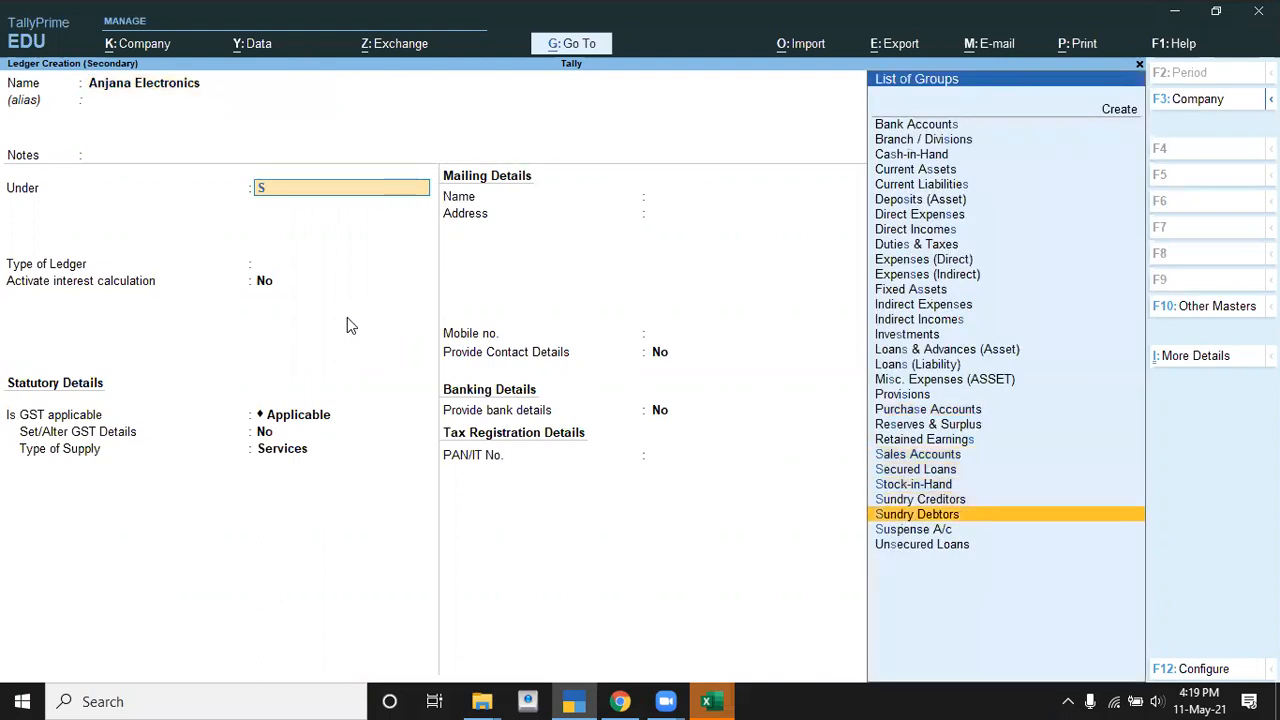
pyautogui.press('Return')
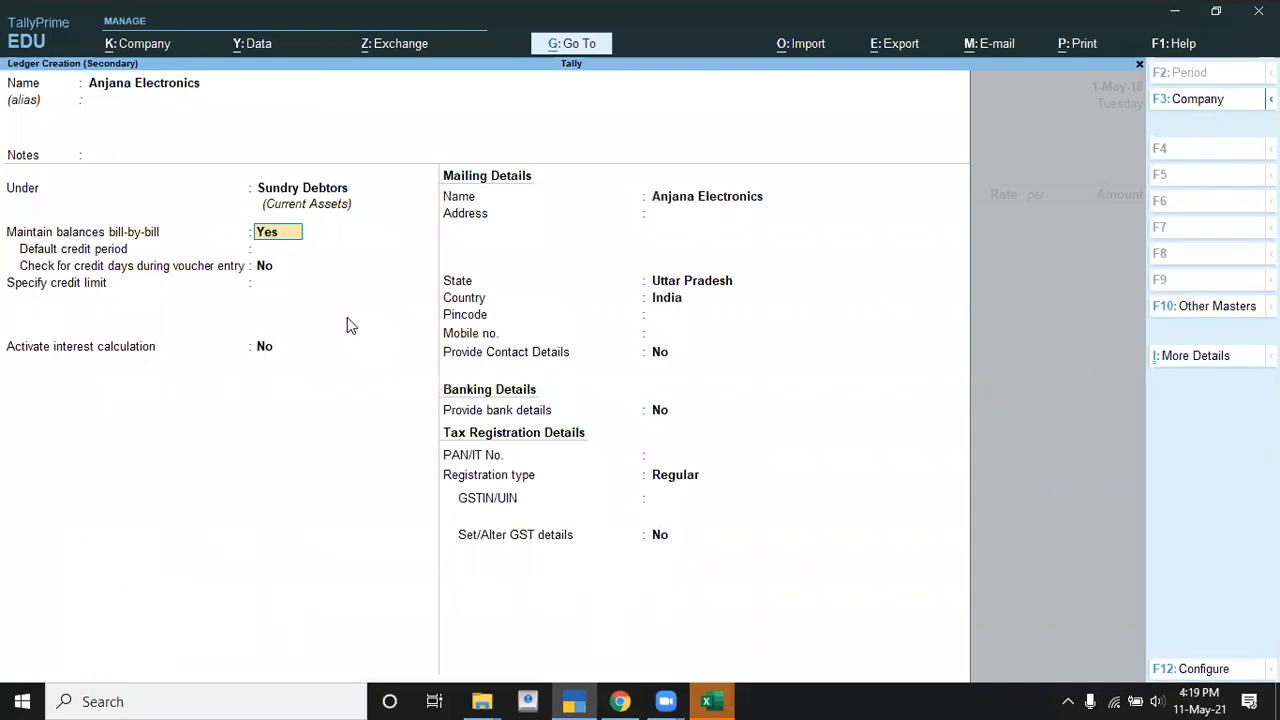
pyautogui.press('Return')
pyautogui.press('Return')
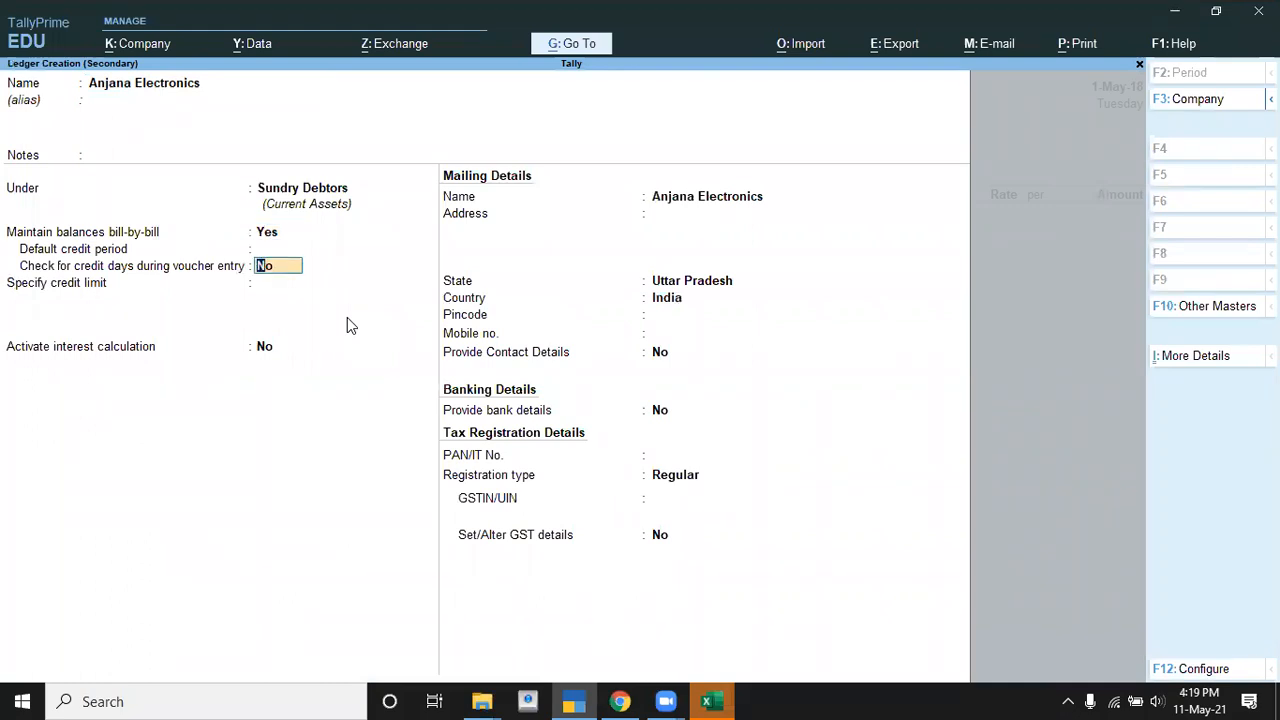
pyautogui.press('Return')
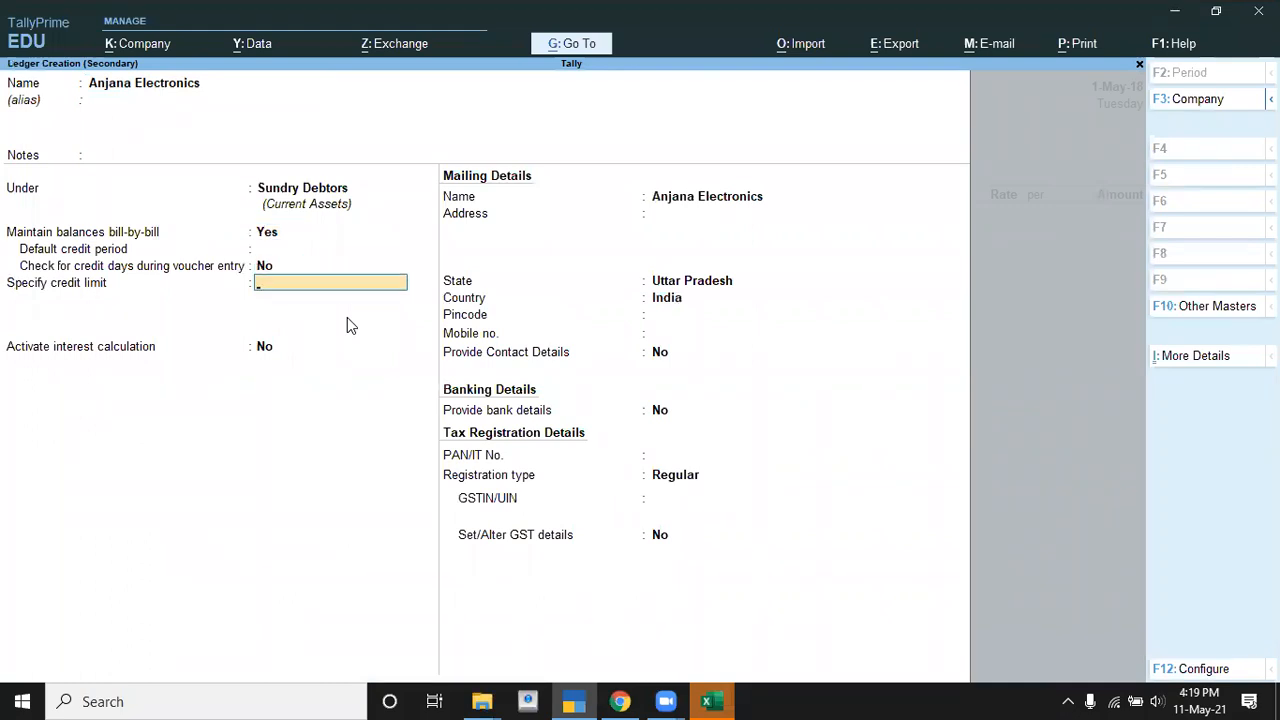
pyautogui.press('Return')
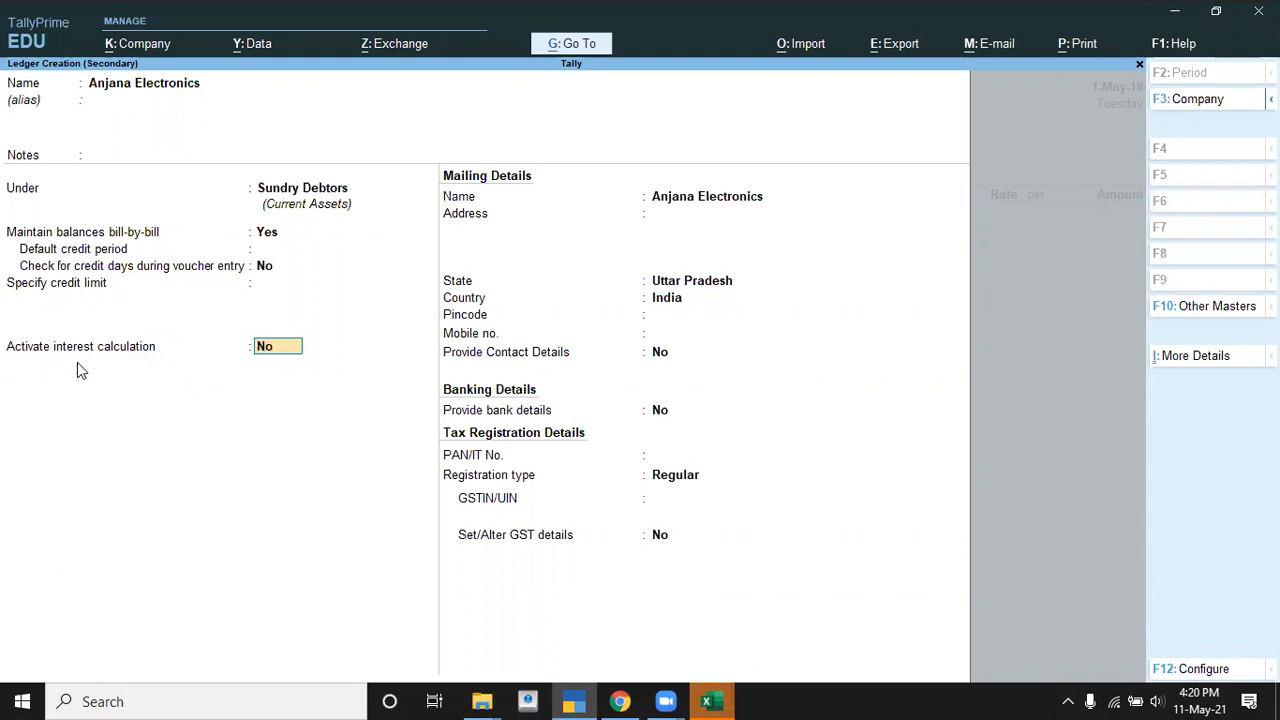
# - Activate interest calculation for the ledger, transaction by transaction without override, including the transaction date only for amounts added
pyautogui.write('y')
pyautogui.press('Return')
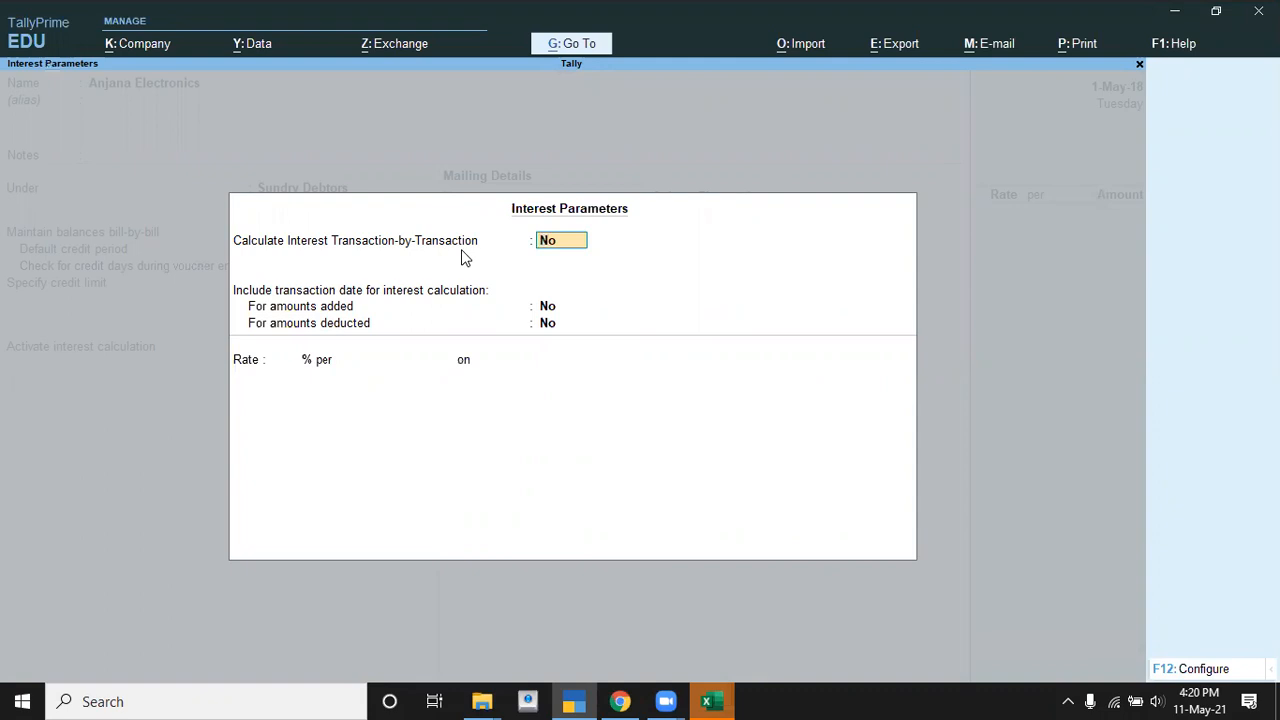
pyautogui.write('y')
pyautogui.press('Return')
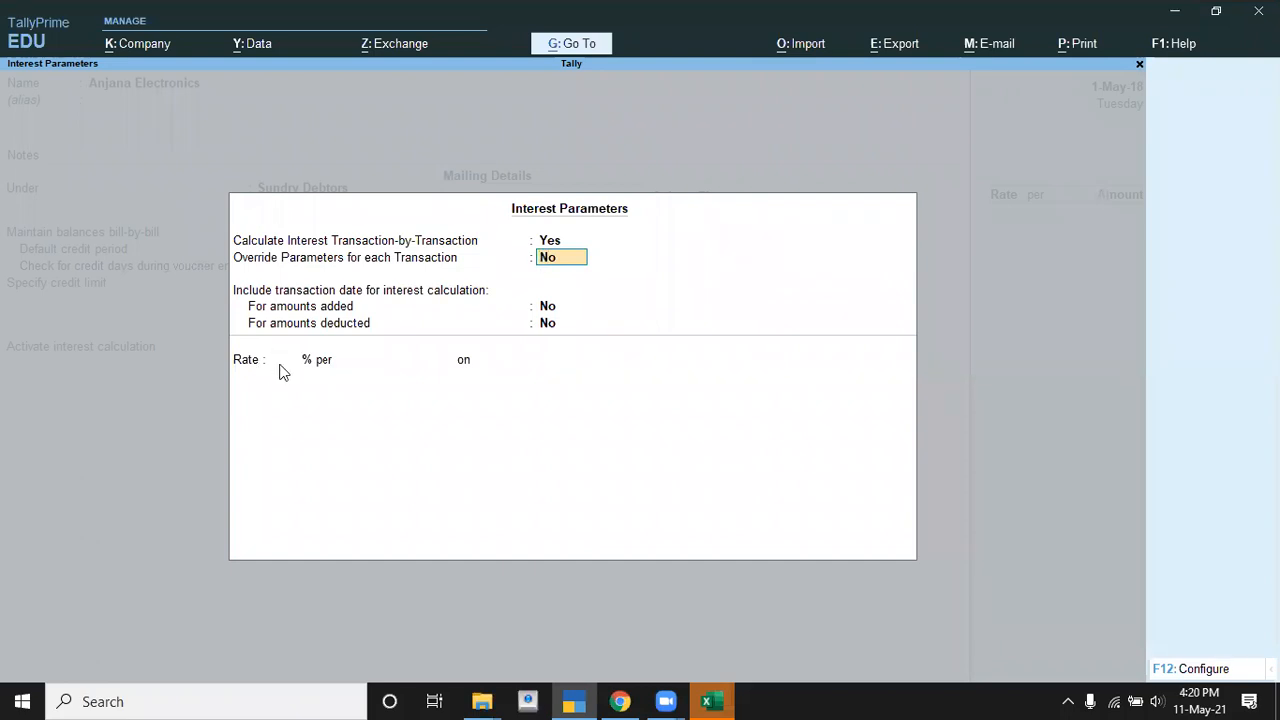
pyautogui.press('Return')
pyautogui.write('y')
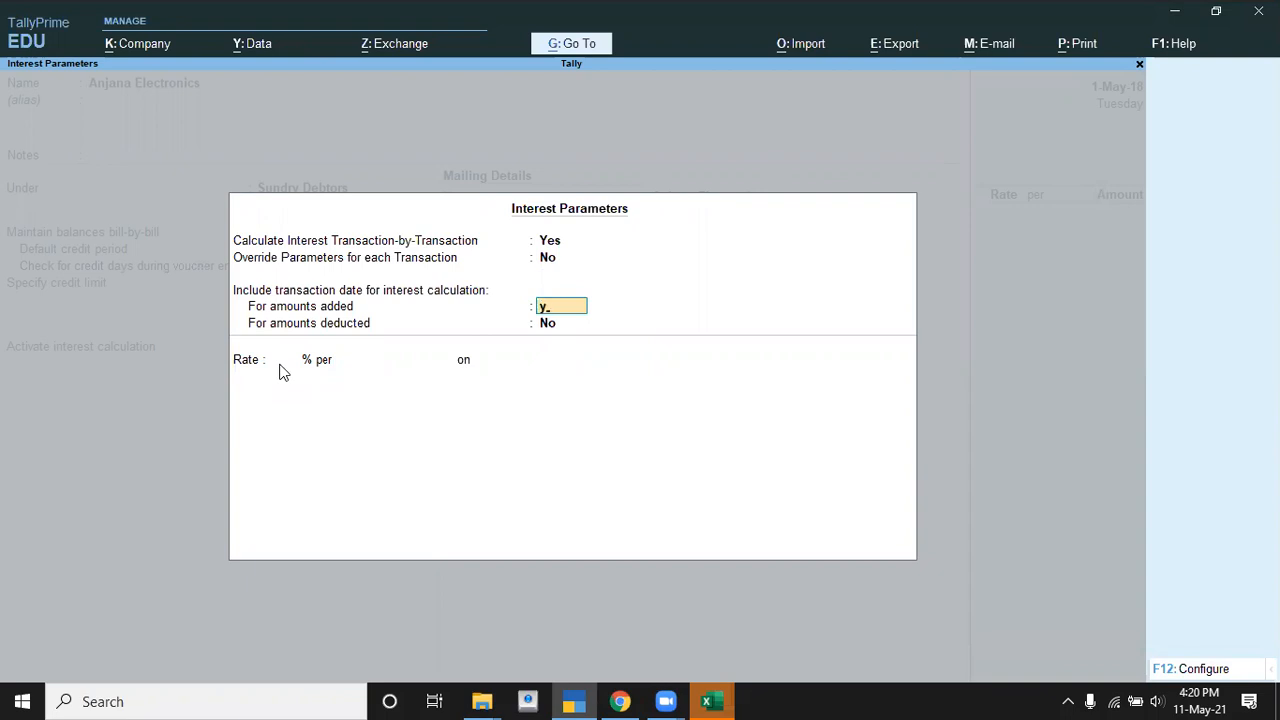
pyautogui.press('Return')
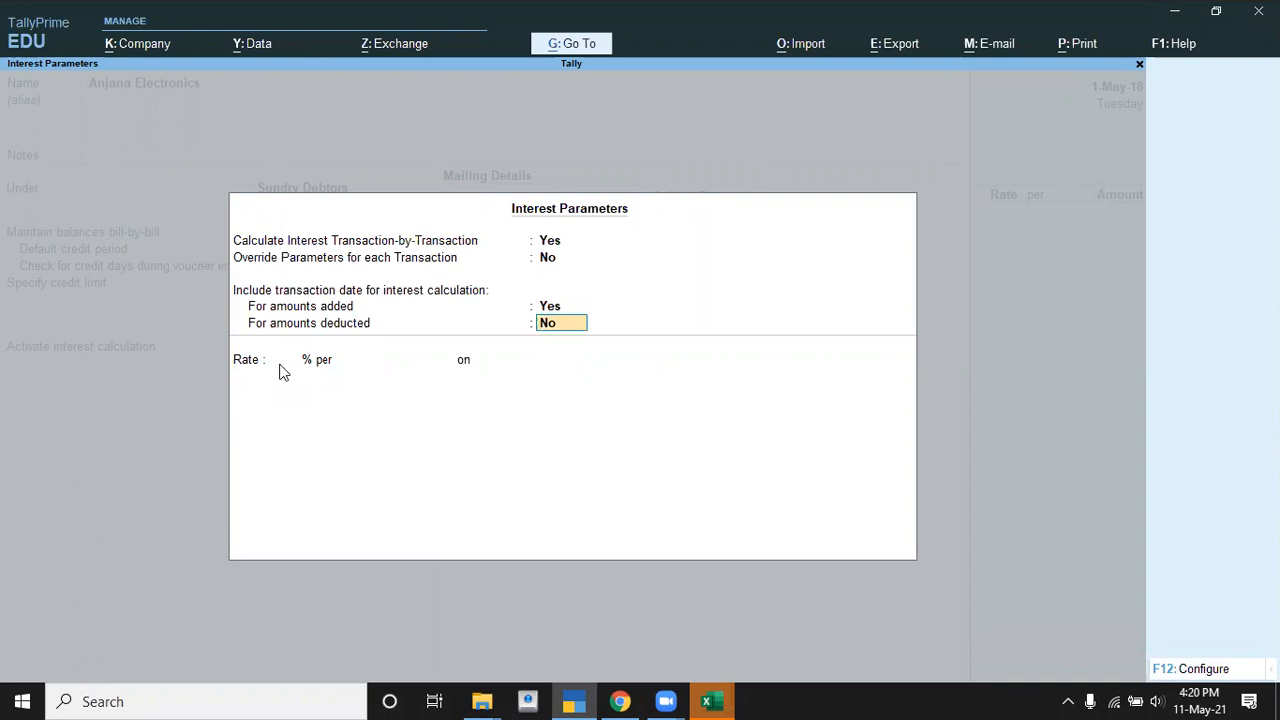
pyautogui.press('Return')
# - Set the interest rate to 1% per Calendar Month, following the terms in the Excel exercise
pyautogui.hotkey('alt', 'Tab')
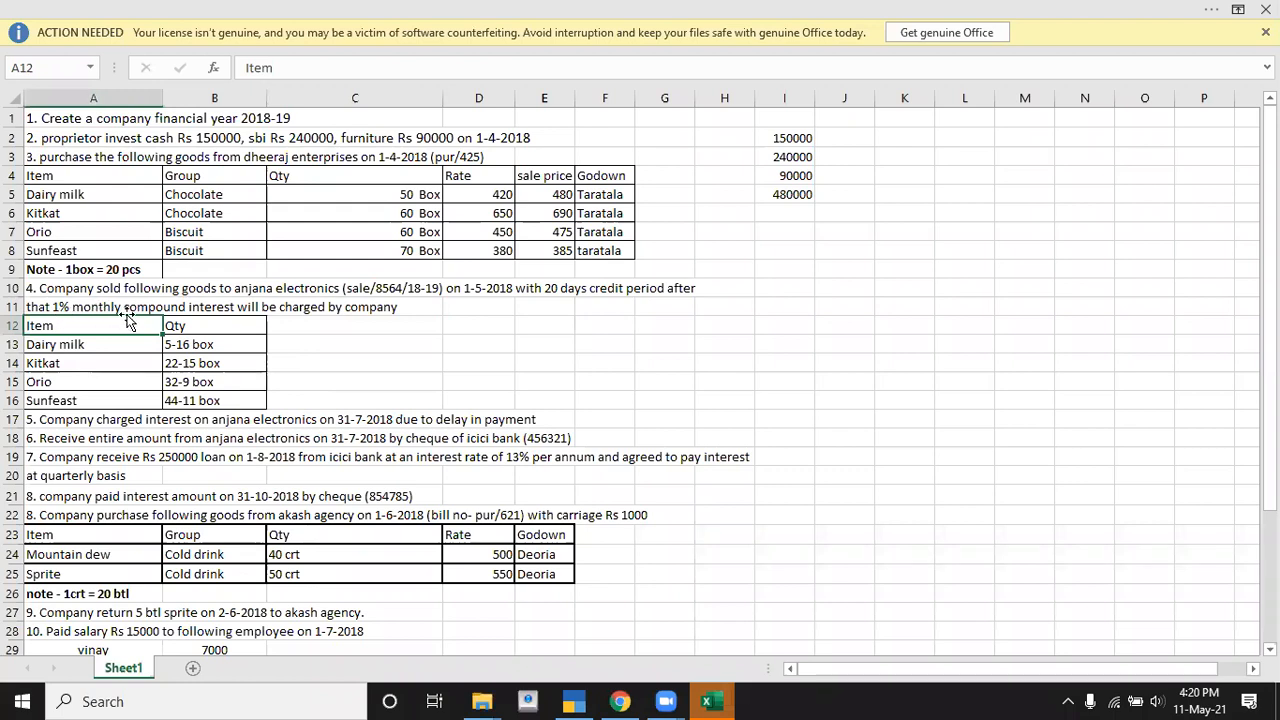
pyautogui.hotkey('alt', 'Tab')
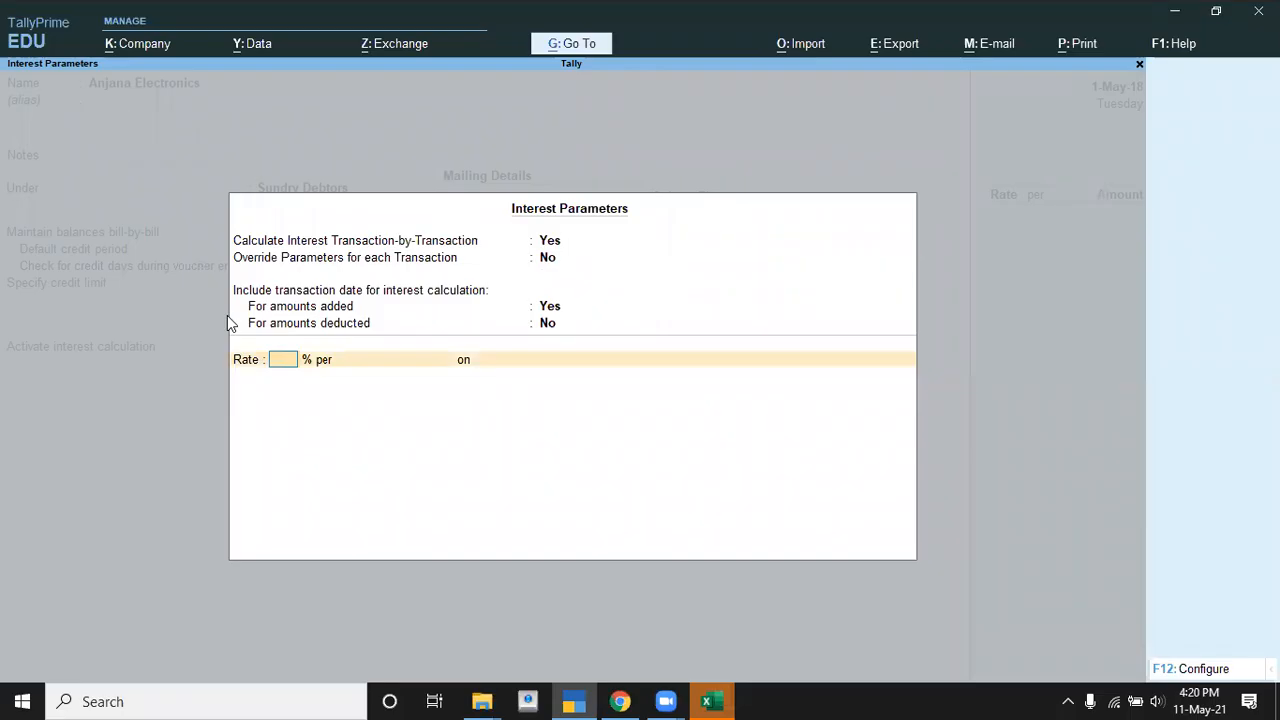
pyautogui.write('1')
pyautogui.press('Return')
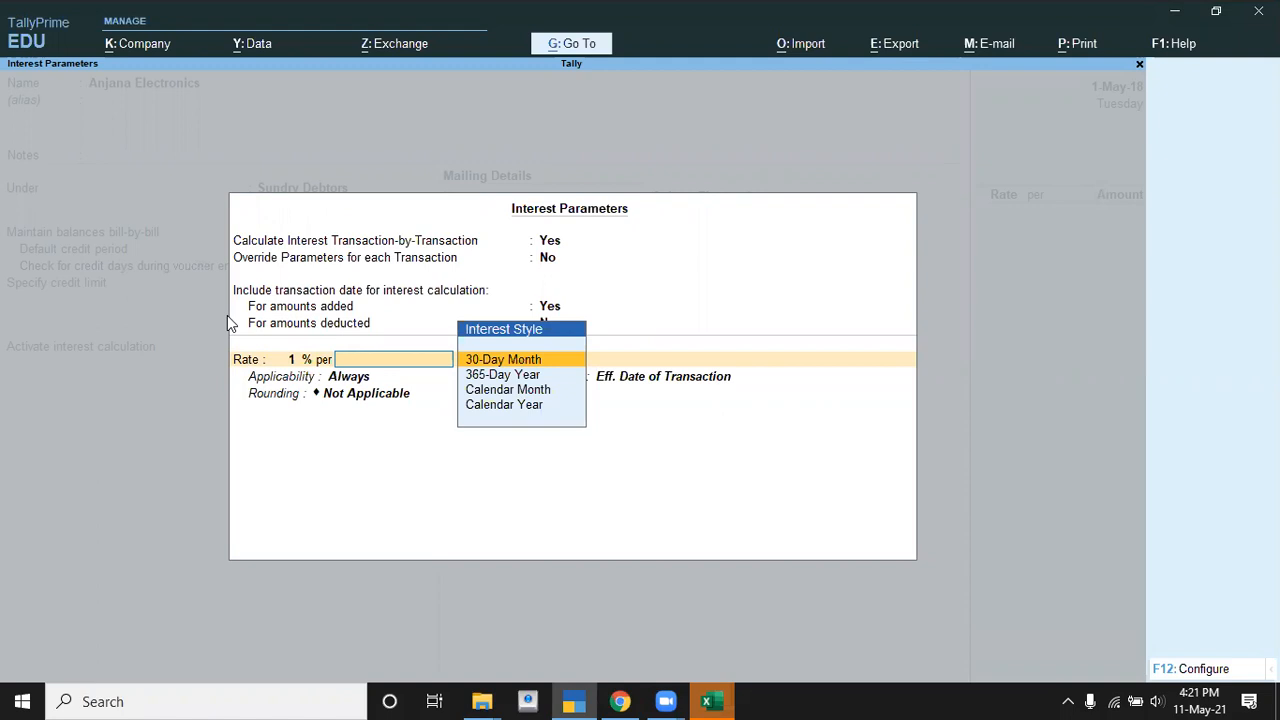
pyautogui.hotkey('alt', 'Tab')
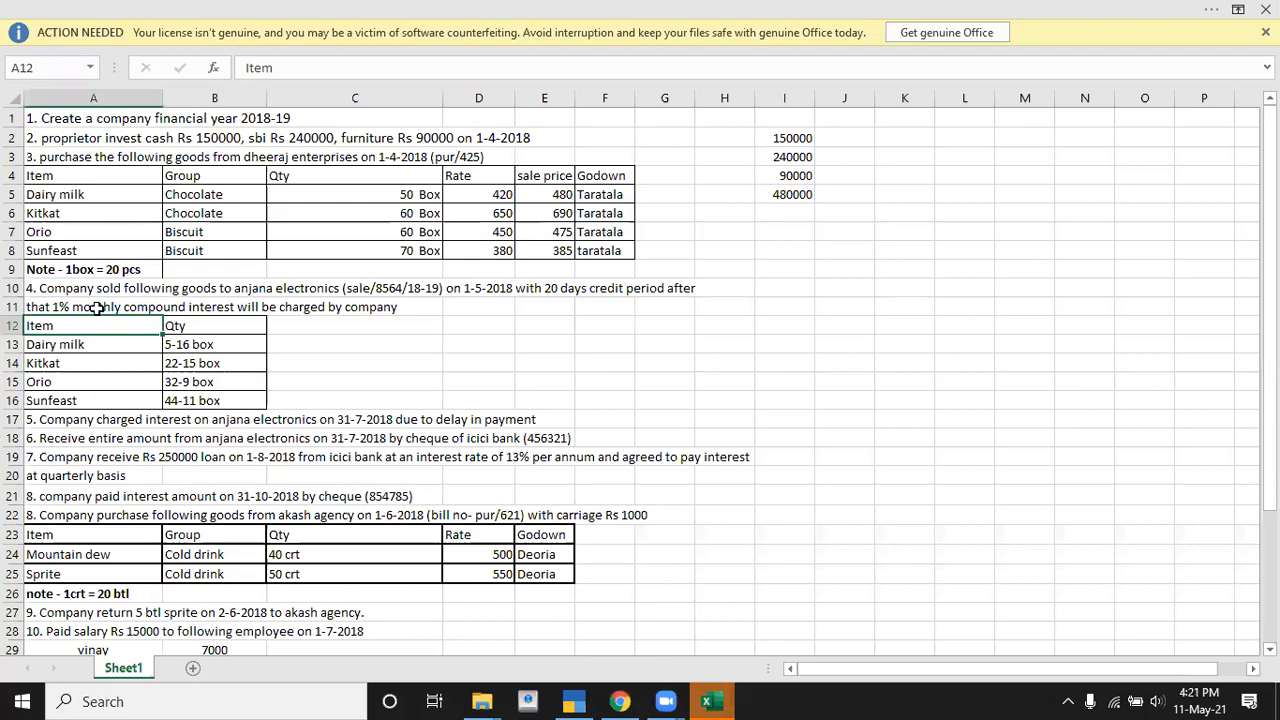
pyautogui.hotkey('alt', 'Tab')
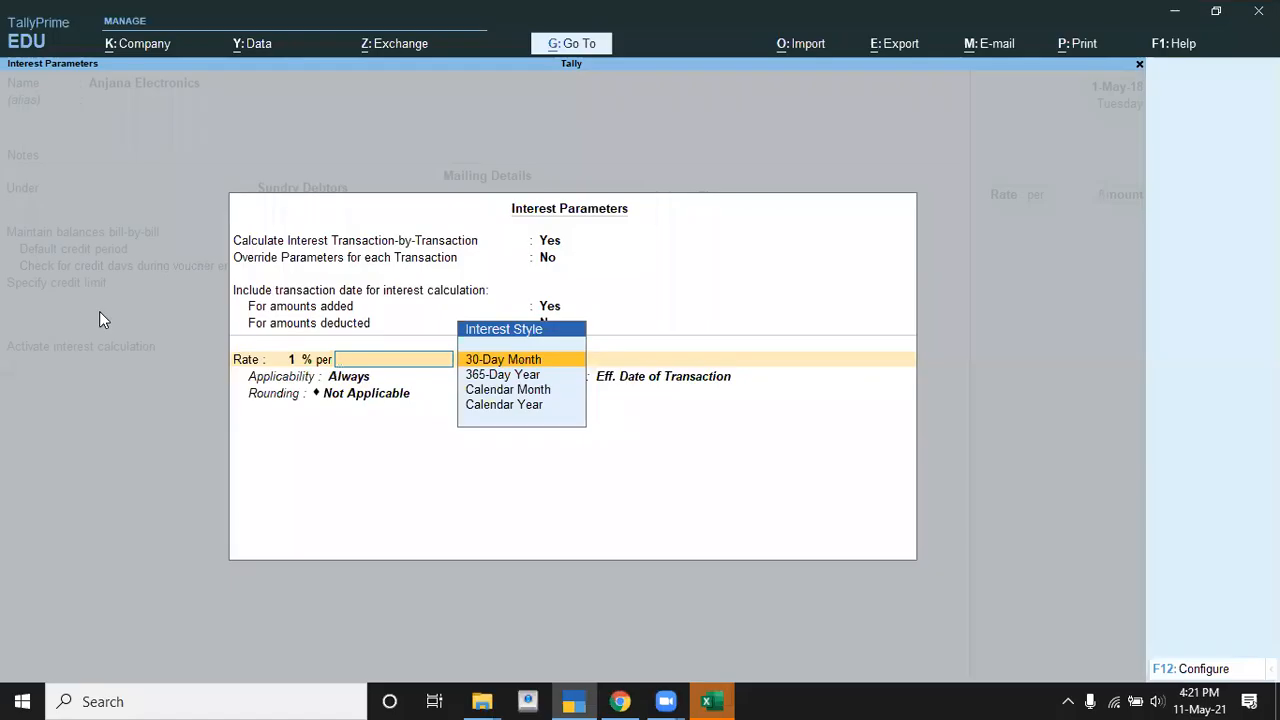
pyautogui.press('Down')
pyautogui.press('Down')
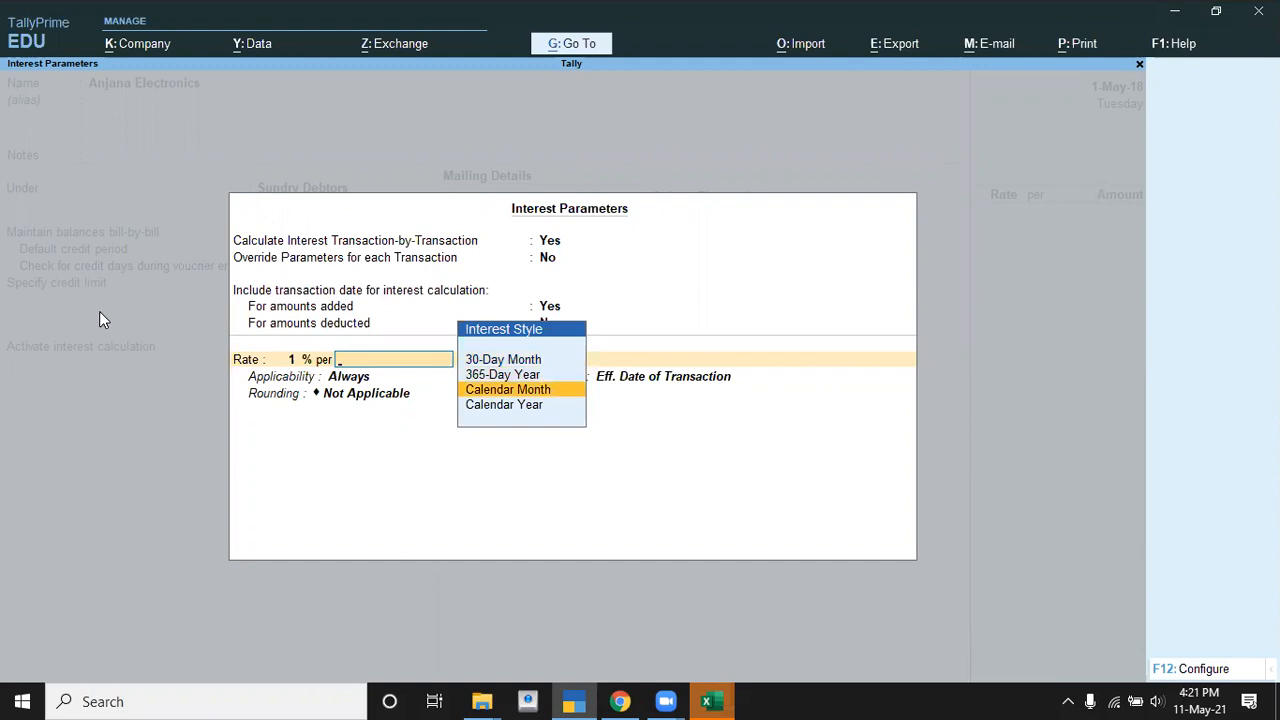
pyautogui.press('Return')
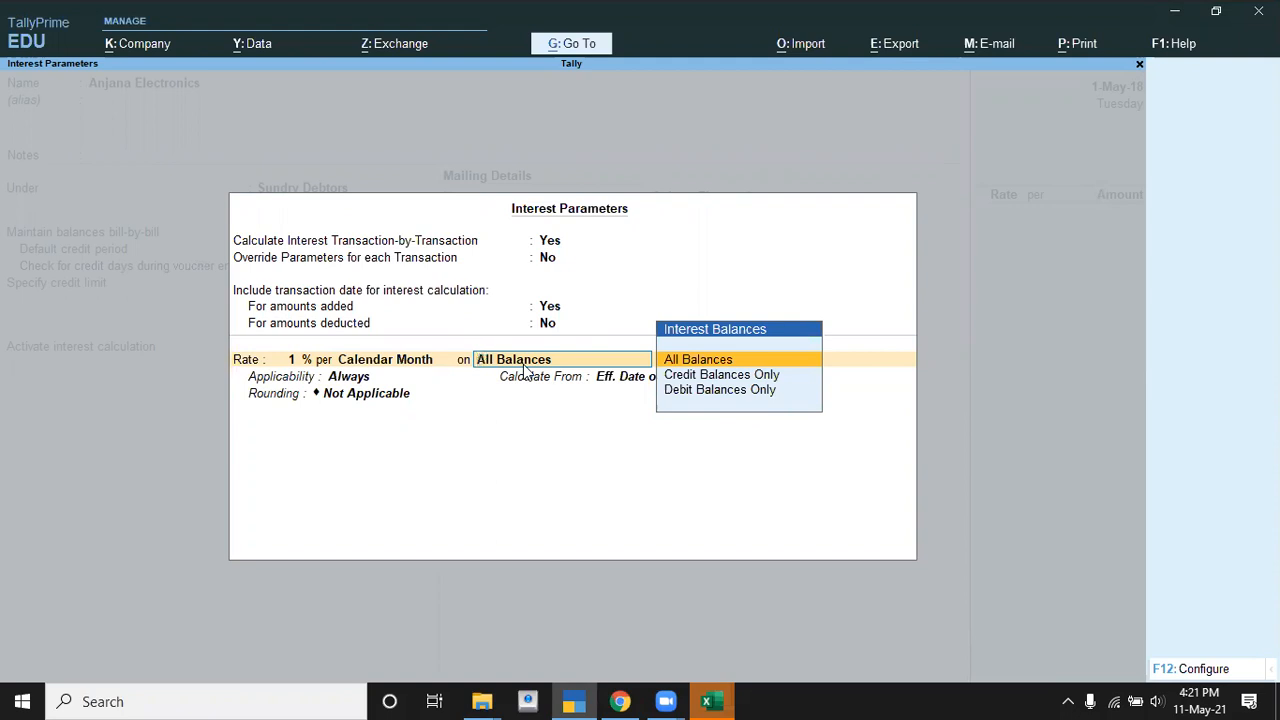
# - Charge interest on Debit Balances Only with applicability Always, calculated from Due Date of Invoice/Ref
pyautogui.press('Down')
pyautogui.press('Down')
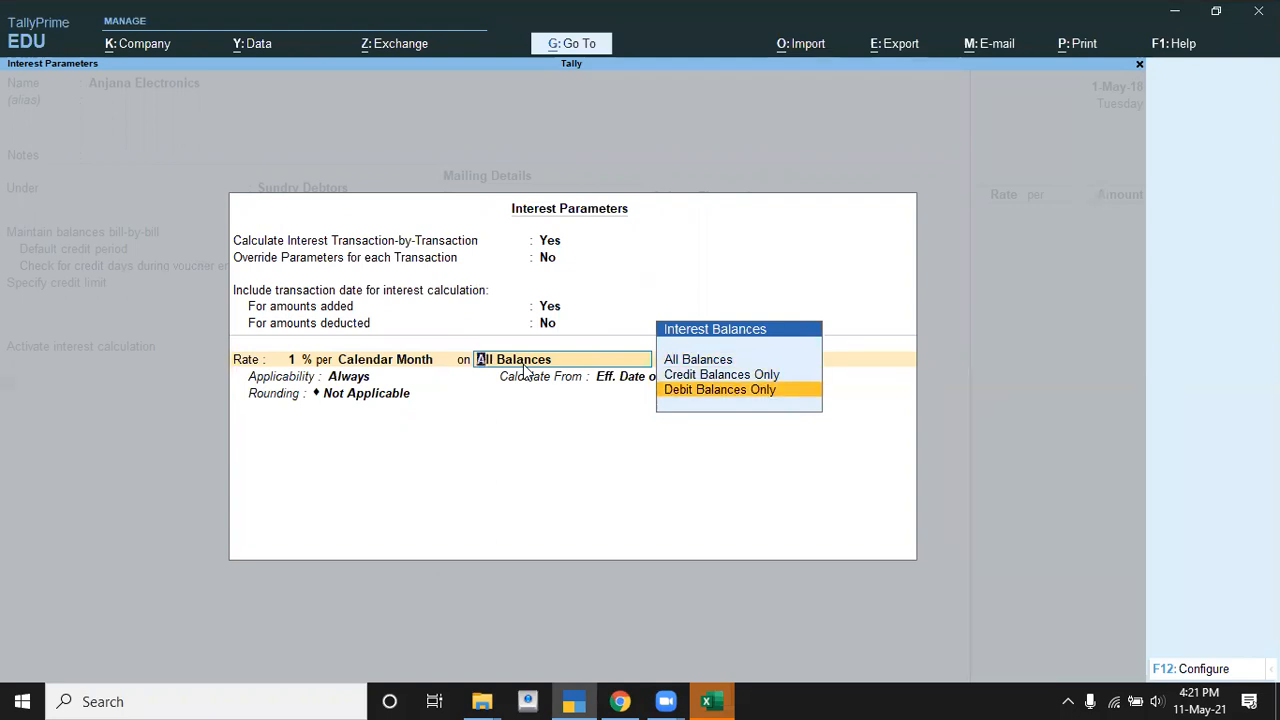
pyautogui.press('Return')
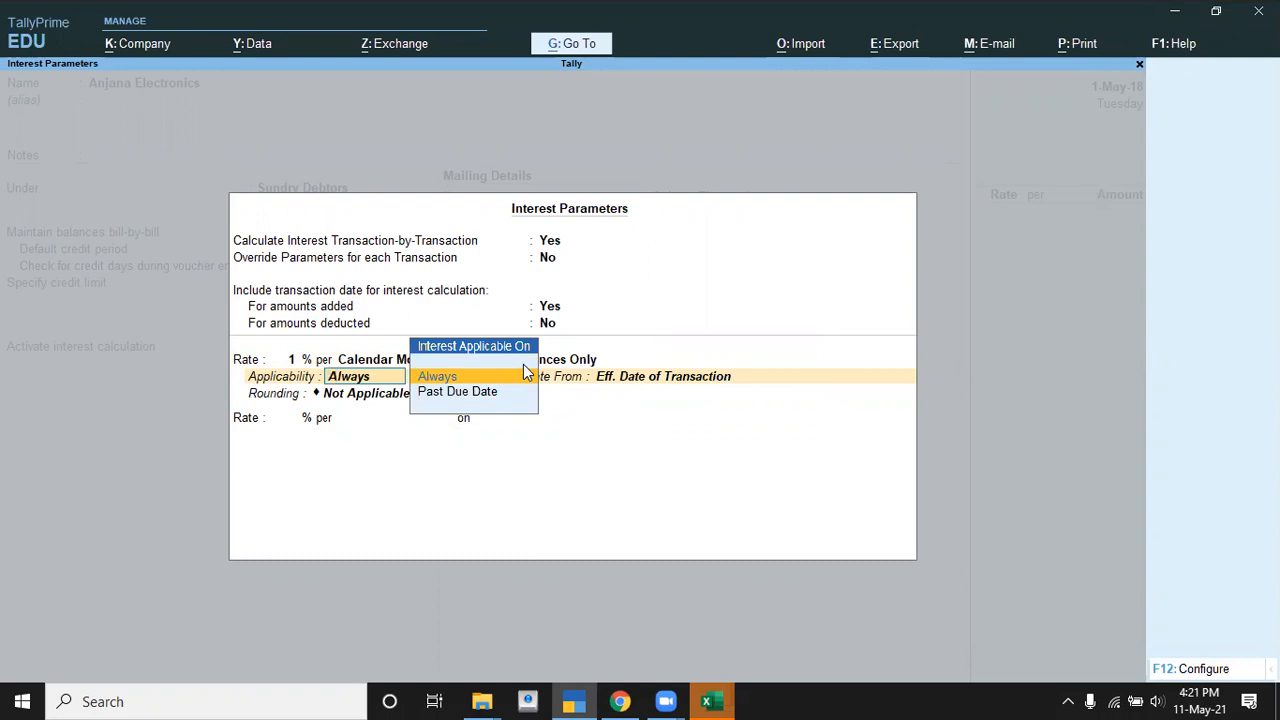
pyautogui.press('Down')
pyautogui.press('Return')
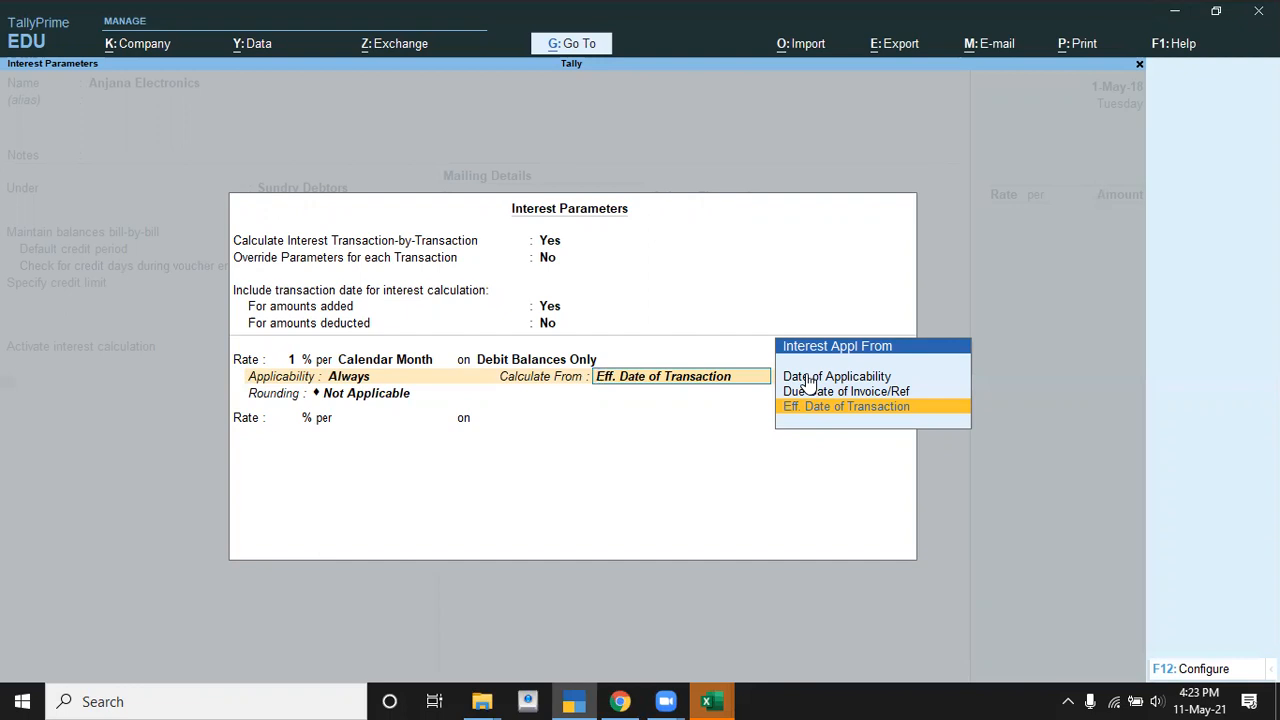
pyautogui.press('Up')
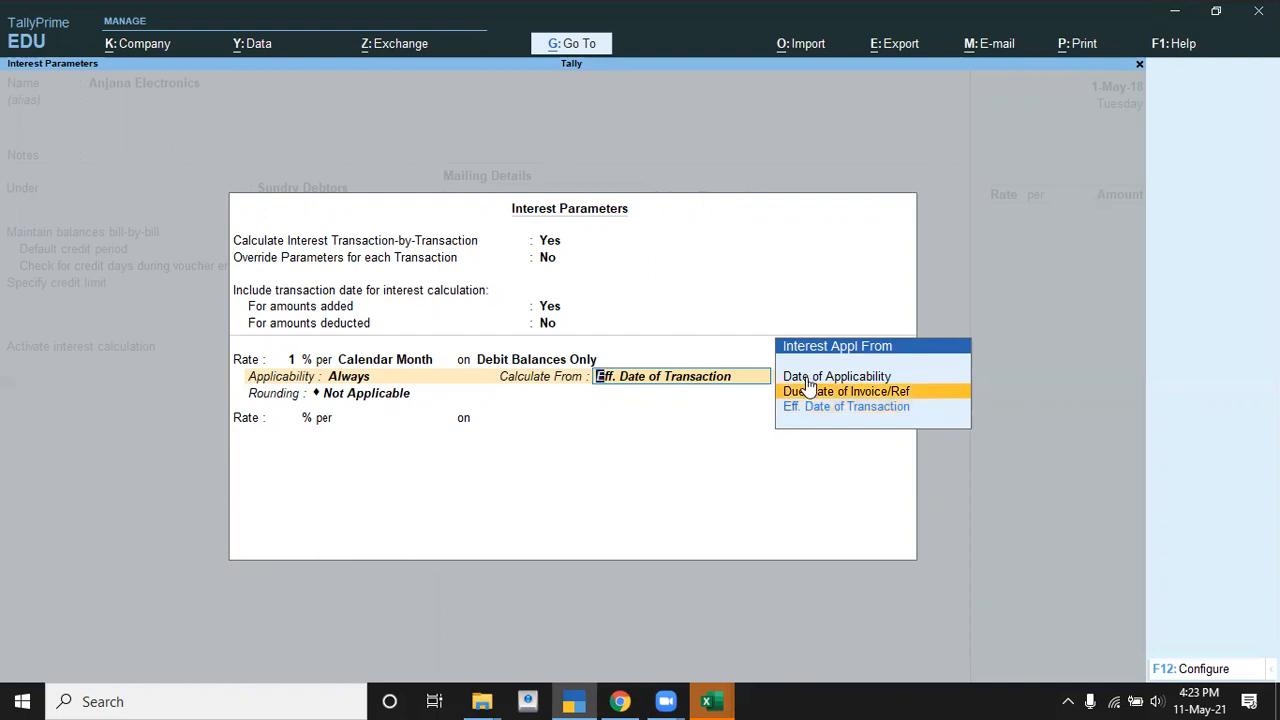
pyautogui.click(878, 393)
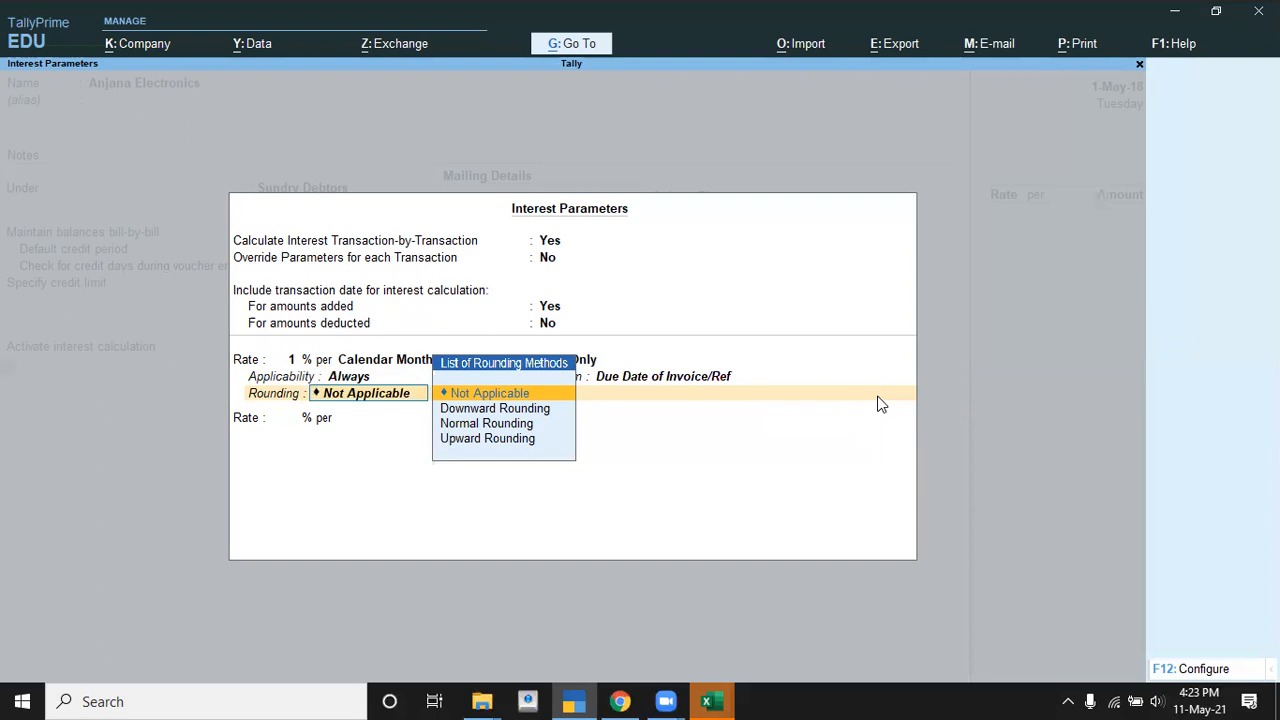
# - Leave interest rounding at Not Applicable and finish the interest parameters without adding a second rate
pyautogui.press('Down')
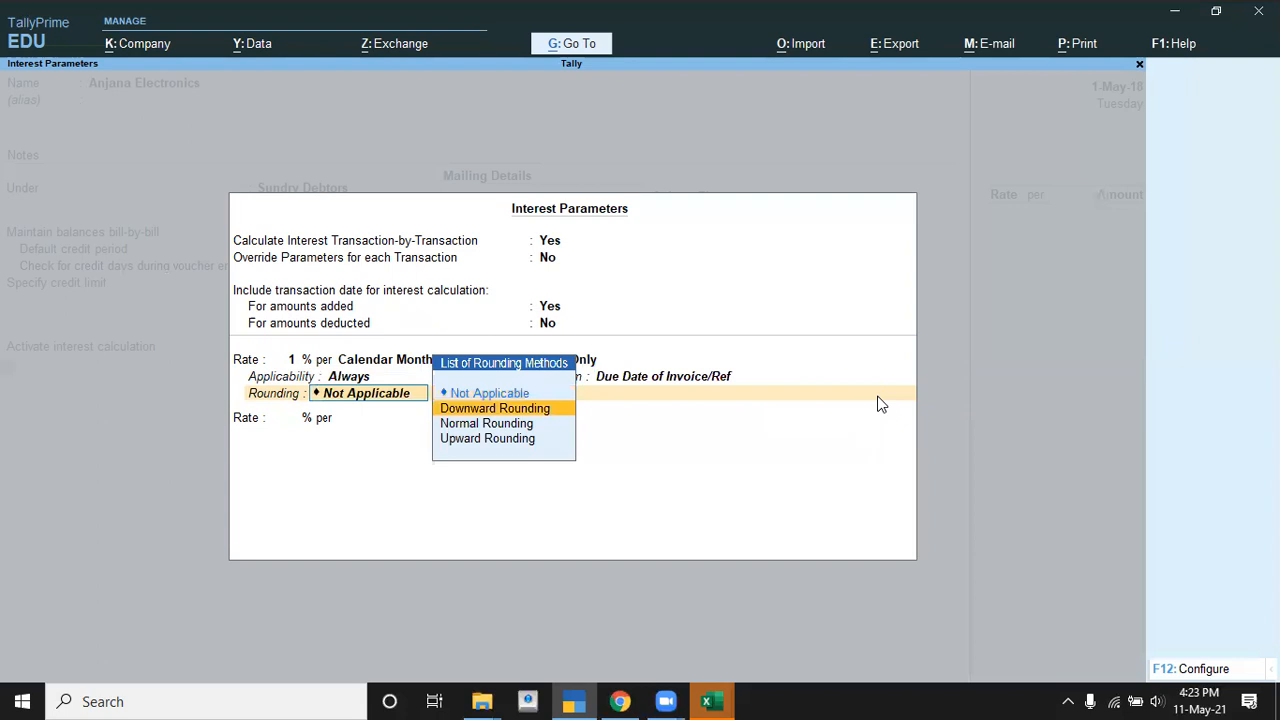
pyautogui.press('Down')
pyautogui.press('Down')
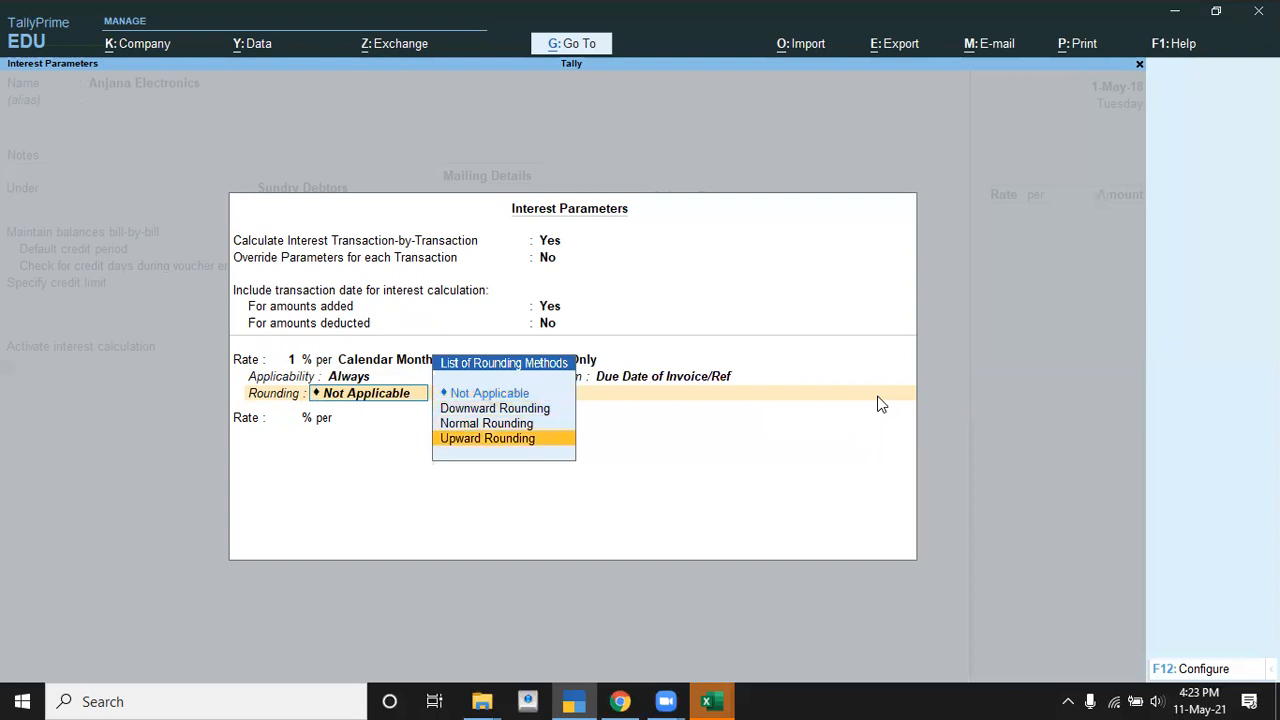
pyautogui.press('Up')
pyautogui.press('Up')
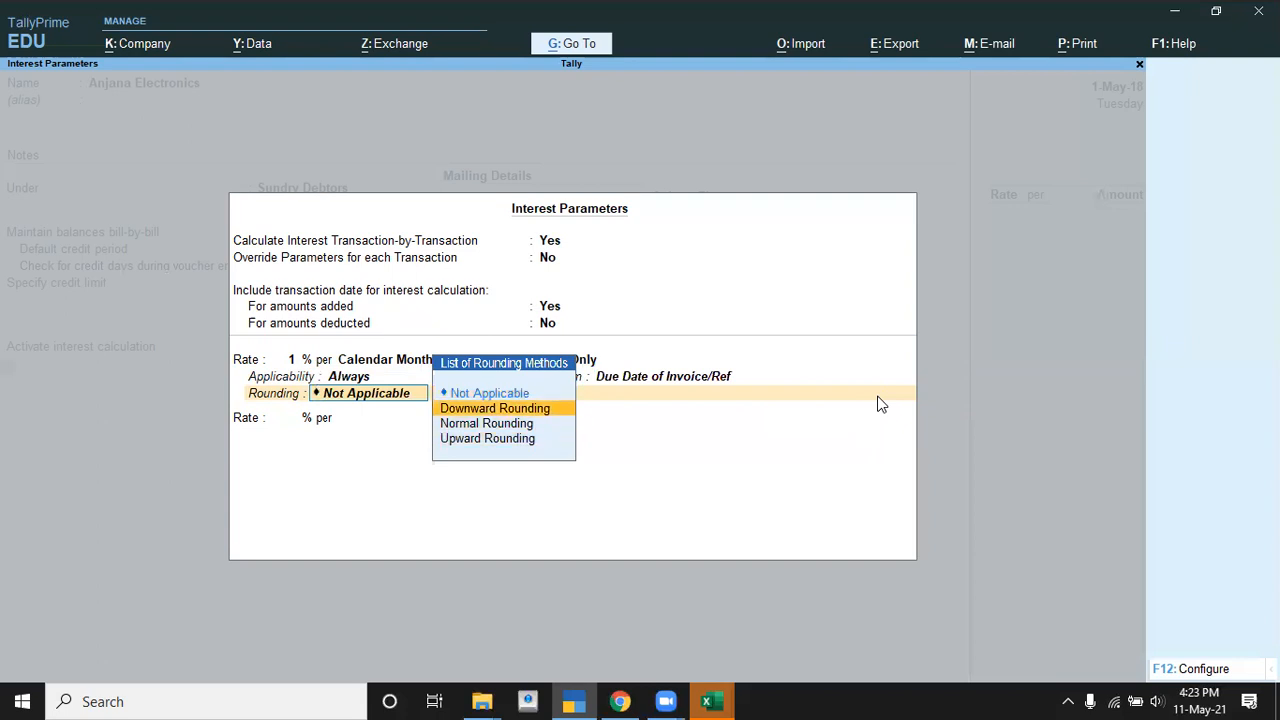
pyautogui.press('Up')
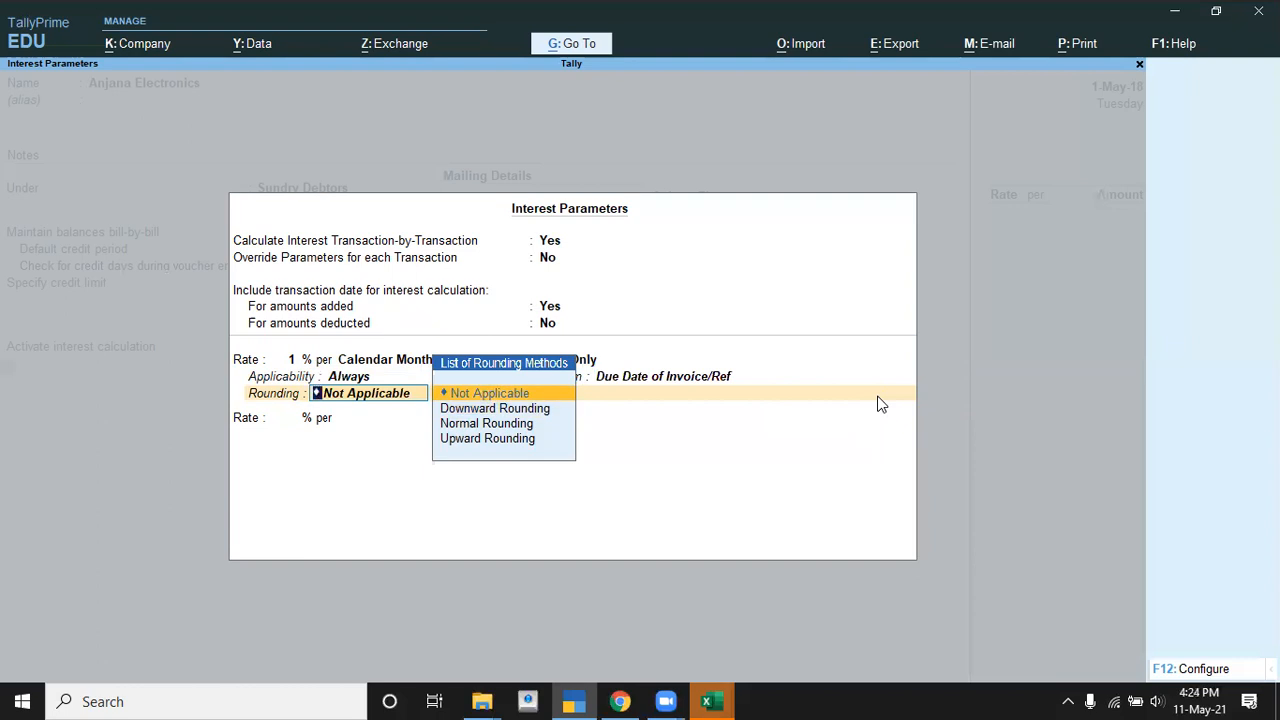
pyautogui.press('Return')
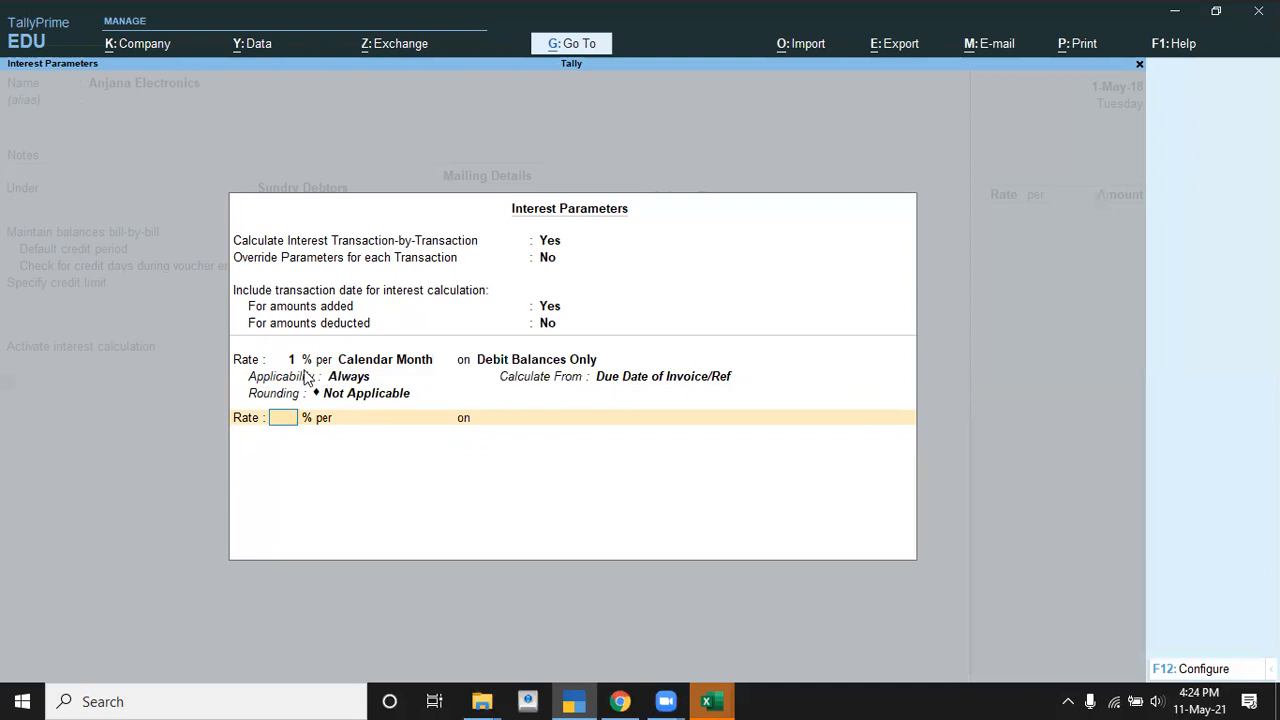
pyautogui.press('Return')
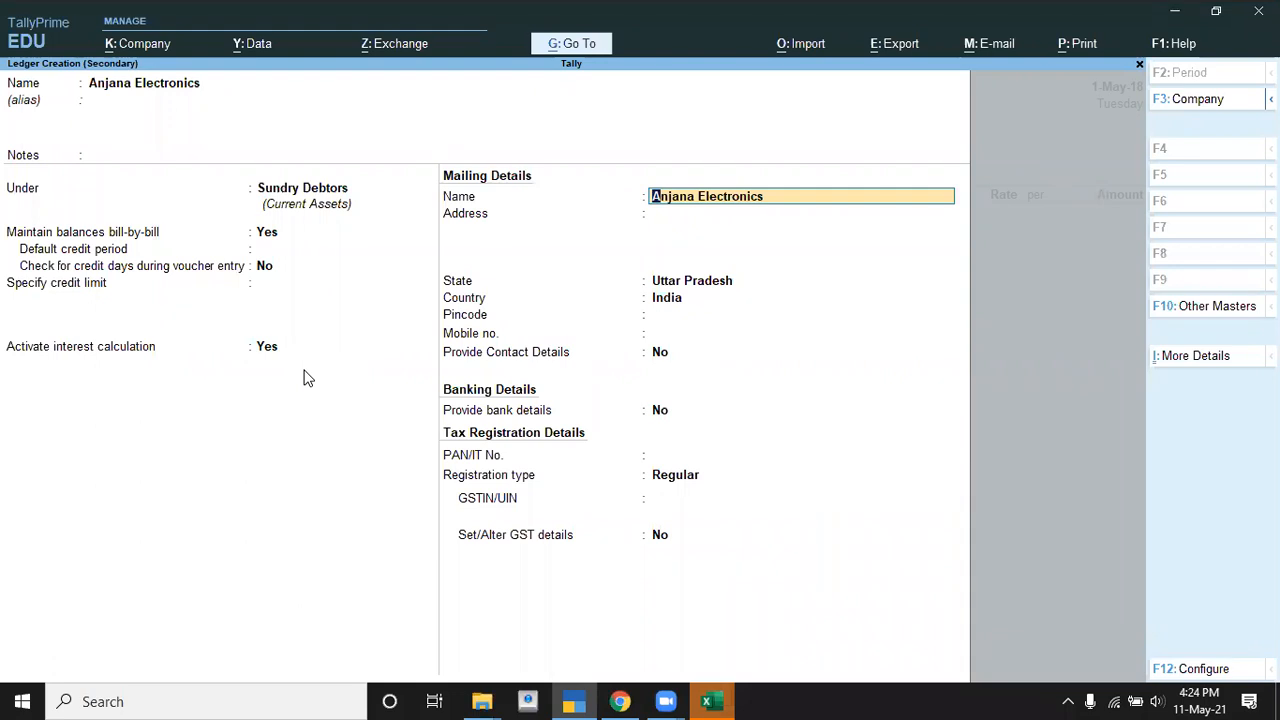
# - Save the Anjana Electronics ledger with state Uttar Pradesh, country India, Regular registration, and no contact, bank or GST details
pyautogui.press('Return')
pyautogui.press('Return')
pyautogui.press('Return')
pyautogui.press('Return')
pyautogui.press('Return')
pyautogui.press('Return')
pyautogui.press('Return')
pyautogui.press('Return')
pyautogui.press('Return')
pyautogui.press('Return')
pyautogui.press('Return')
pyautogui.press('Return')
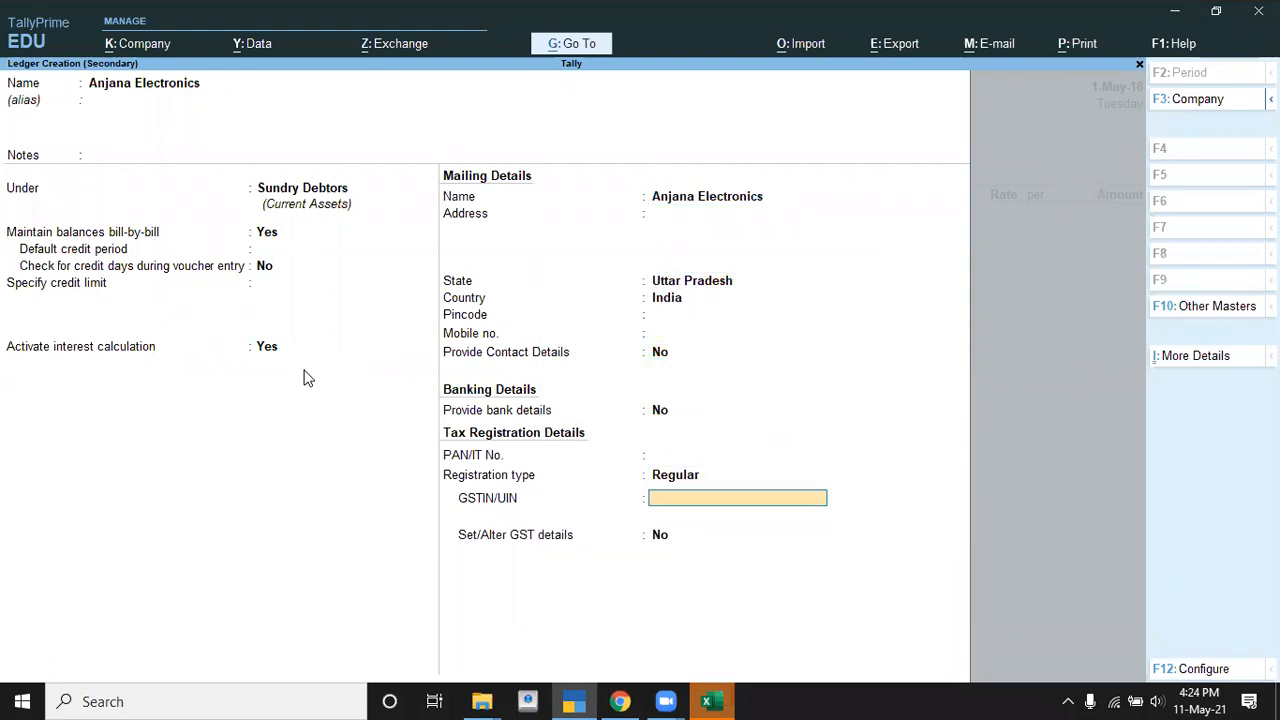
pyautogui.press('Return')
pyautogui.press('Return')
pyautogui.press('Return')
pyautogui.press('Return')
pyautogui.press('Return')
pyautogui.press('Return')
pyautogui.press('Return')
pyautogui.press('Return')
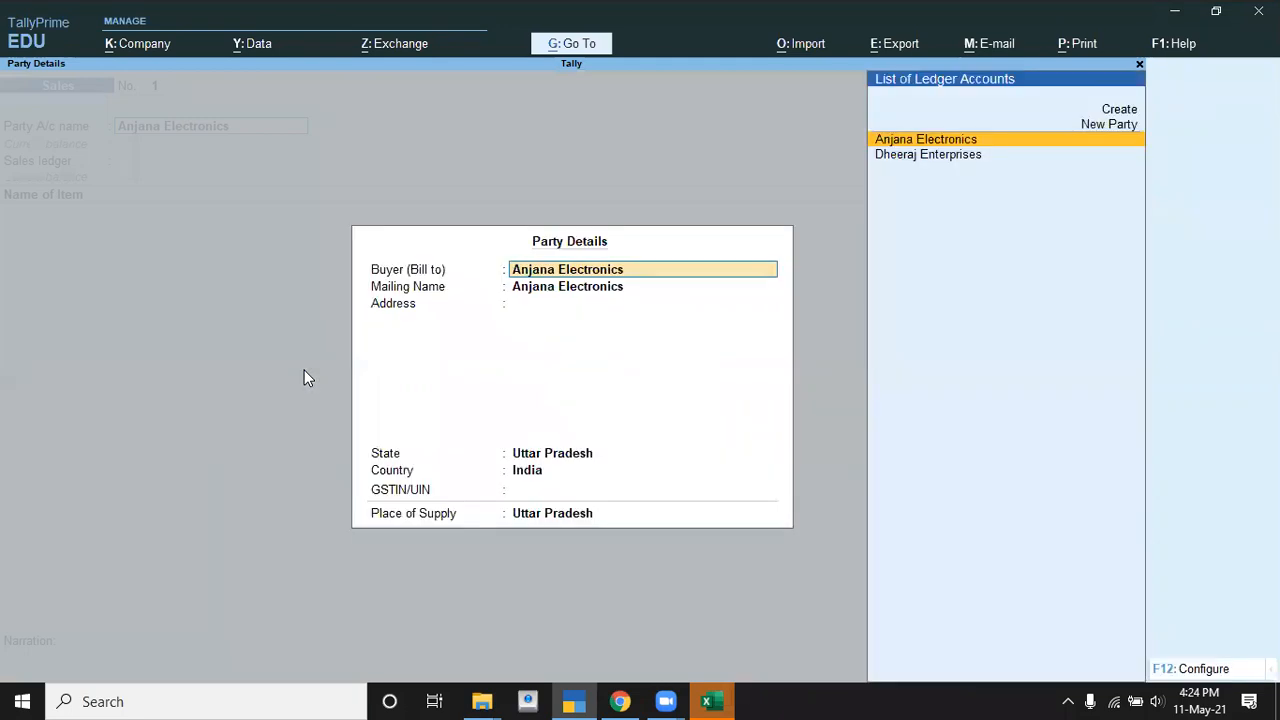
# - Accept Anjana Electronics as the buyer in the party details, with Uttar Pradesh as the place of supply
pyautogui.press('Return')
pyautogui.press('Return')
pyautogui.press('Return')
pyautogui.press('Return')
pyautogui.press('Return')
pyautogui.press('Return')
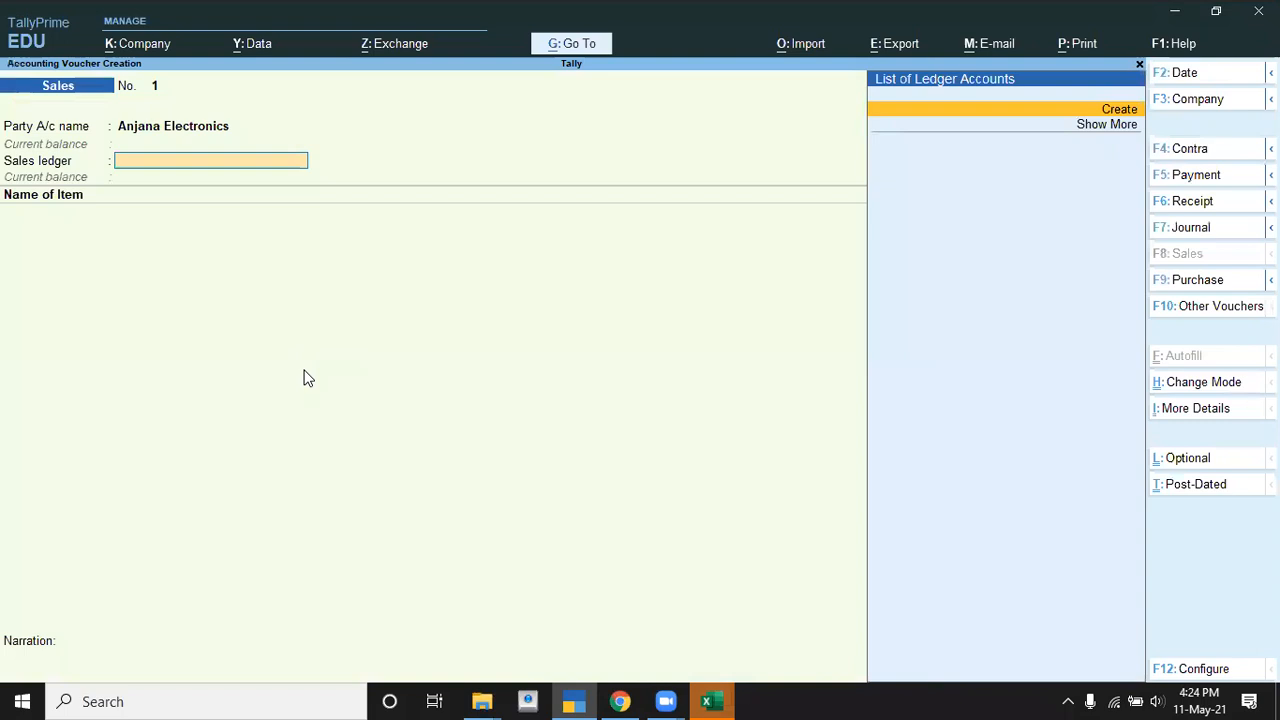
# - Create a sales ledger named Sale under Sales Accounts, with ledger type Not Applicable and GST Applicable, for the voucher
pyautogui.hotkey('alt', 'c')
pyautogui.write('Sale')
pyautogui.press('Return')
pyautogui.press('Return')
pyautogui.press('Return')
pyautogui.write('S')
pyautogui.press('Return')
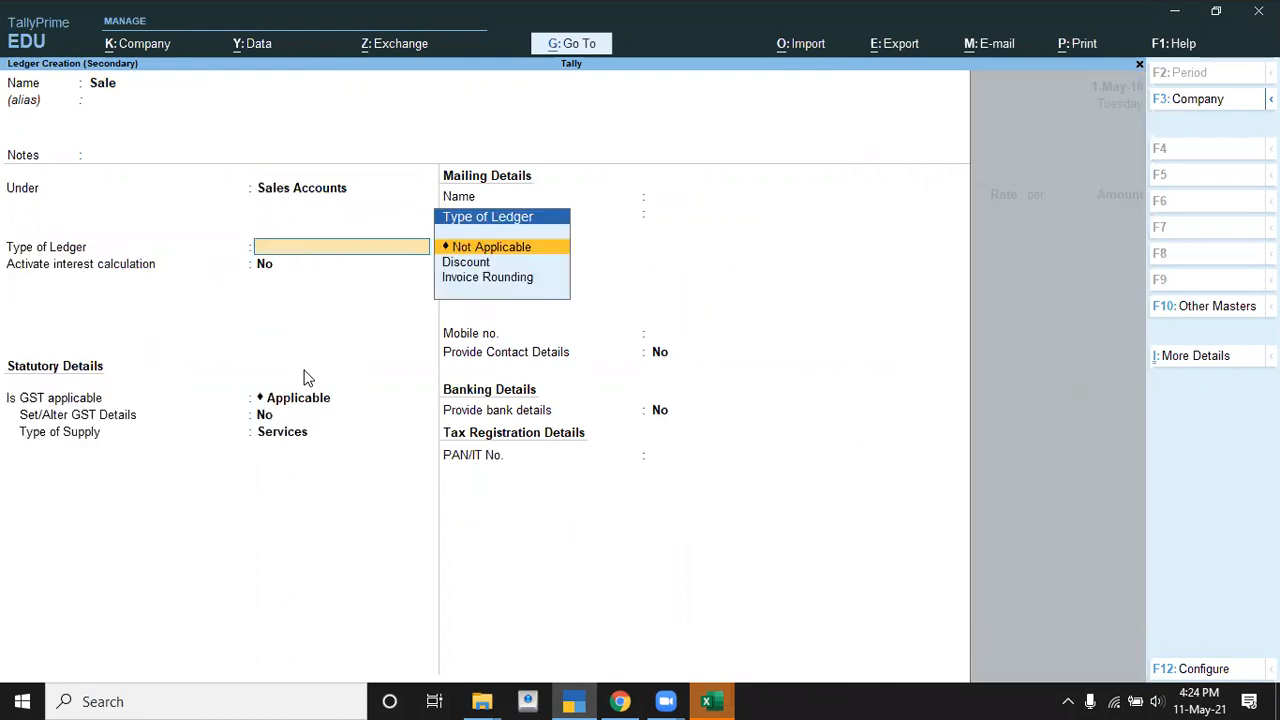
pyautogui.press('Return')
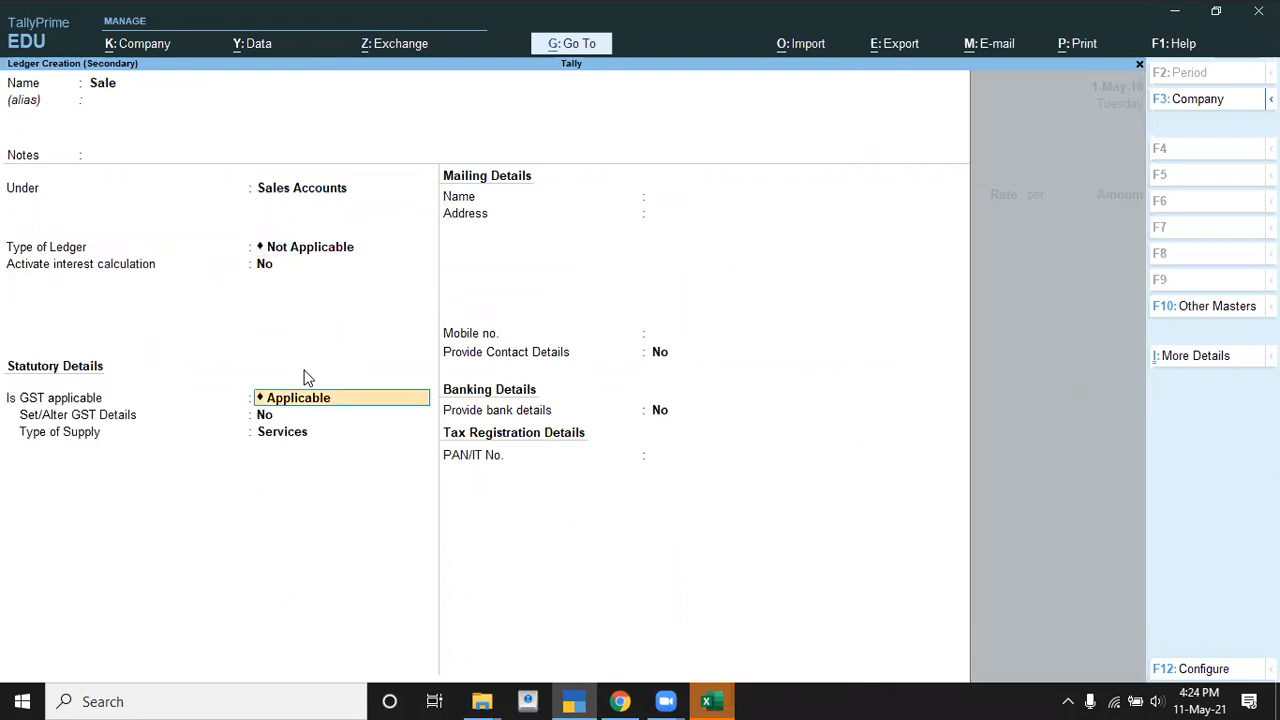
pyautogui.press('Return')
pyautogui.hotkey('ctrl', 'a')
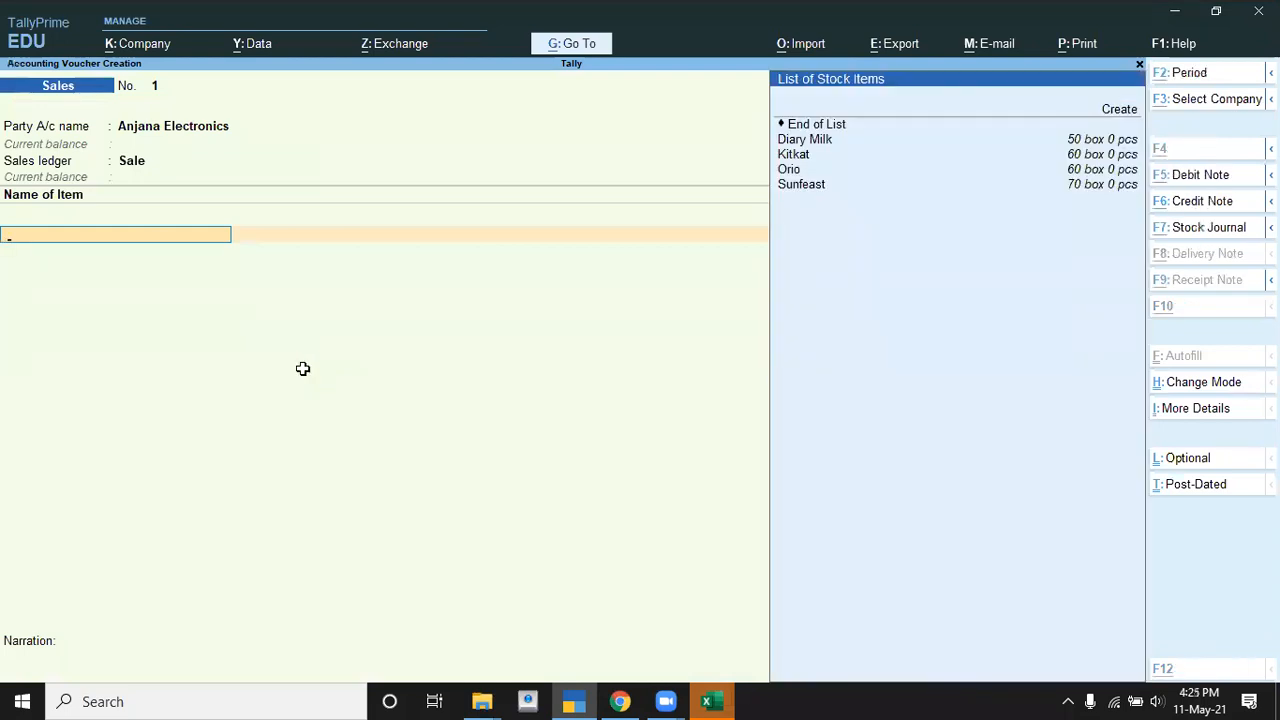
# - Check the Excel exercise and add Diary Milk to the sales voucher: 5-16 box from the Taratala godown at 480.00 per box
pyautogui.hotkey('alt', 'Tab')
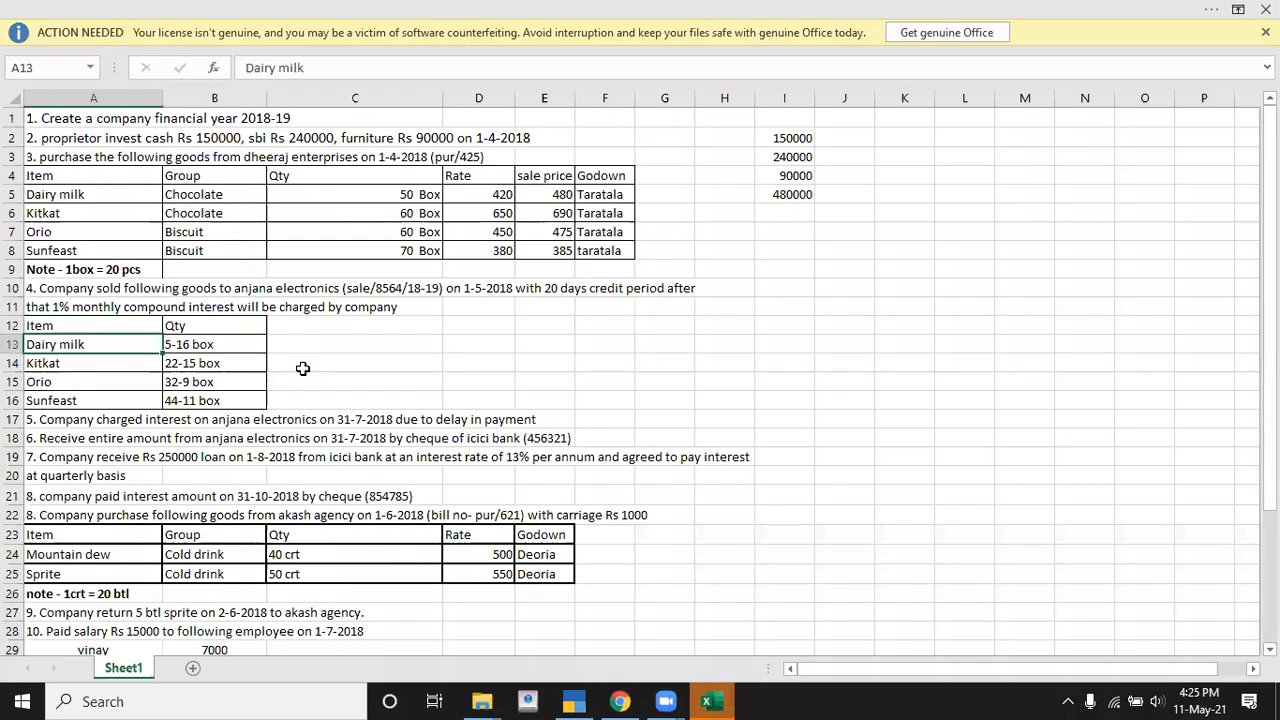
pyautogui.hotkey('alt', 'Tab')
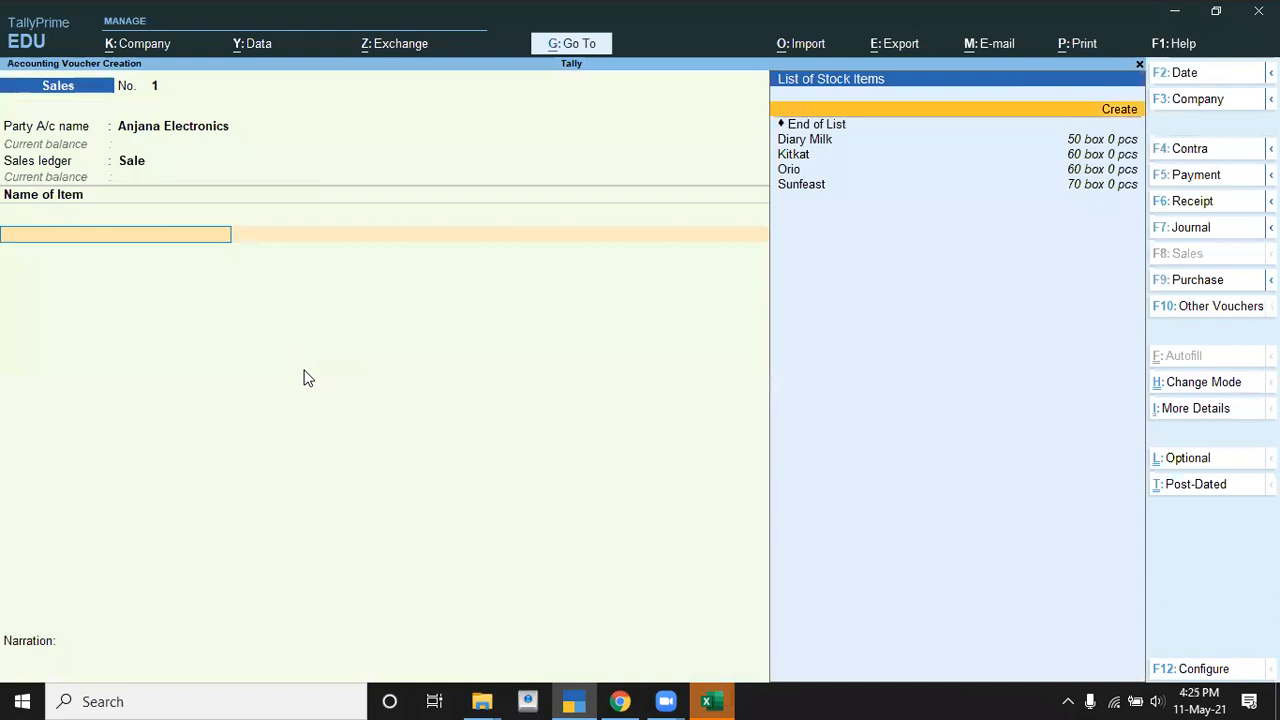
pyautogui.press('Down')
pyautogui.press('Down')
pyautogui.press('Return')
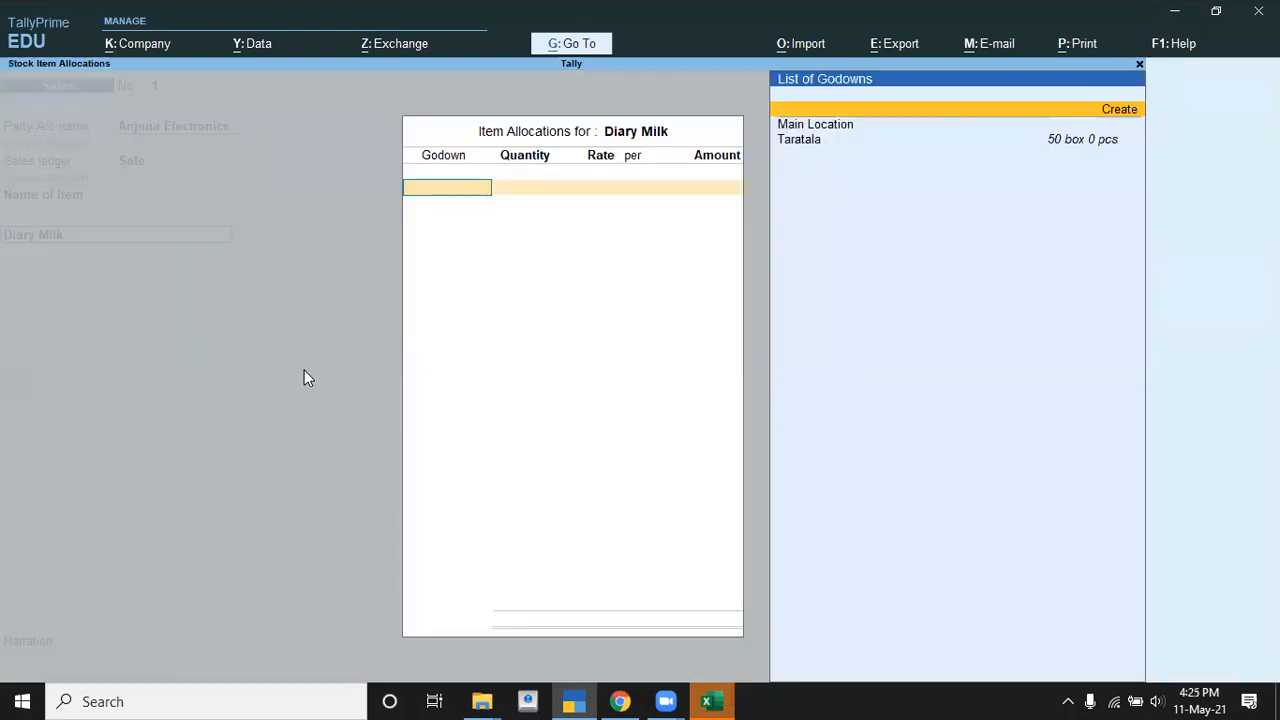
pyautogui.press('Down')
pyautogui.press('Return')
pyautogui.write('5')
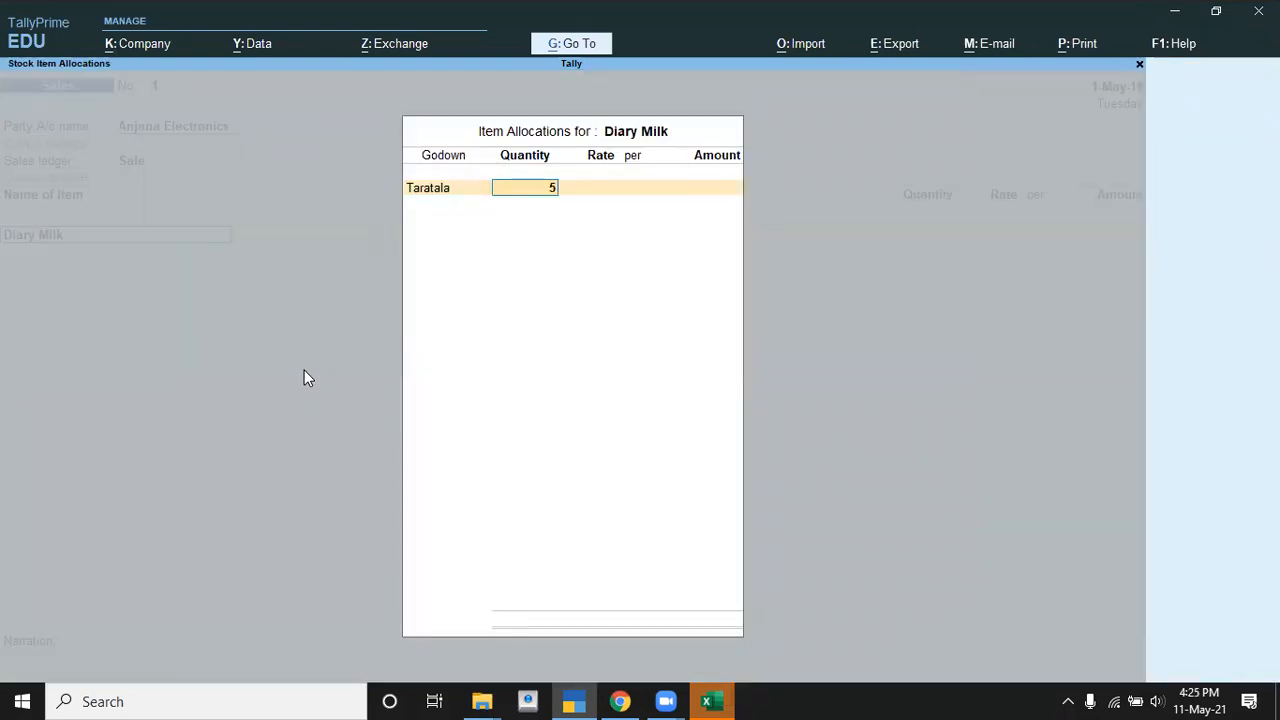
pyautogui.write('-16')
pyautogui.press('Return')
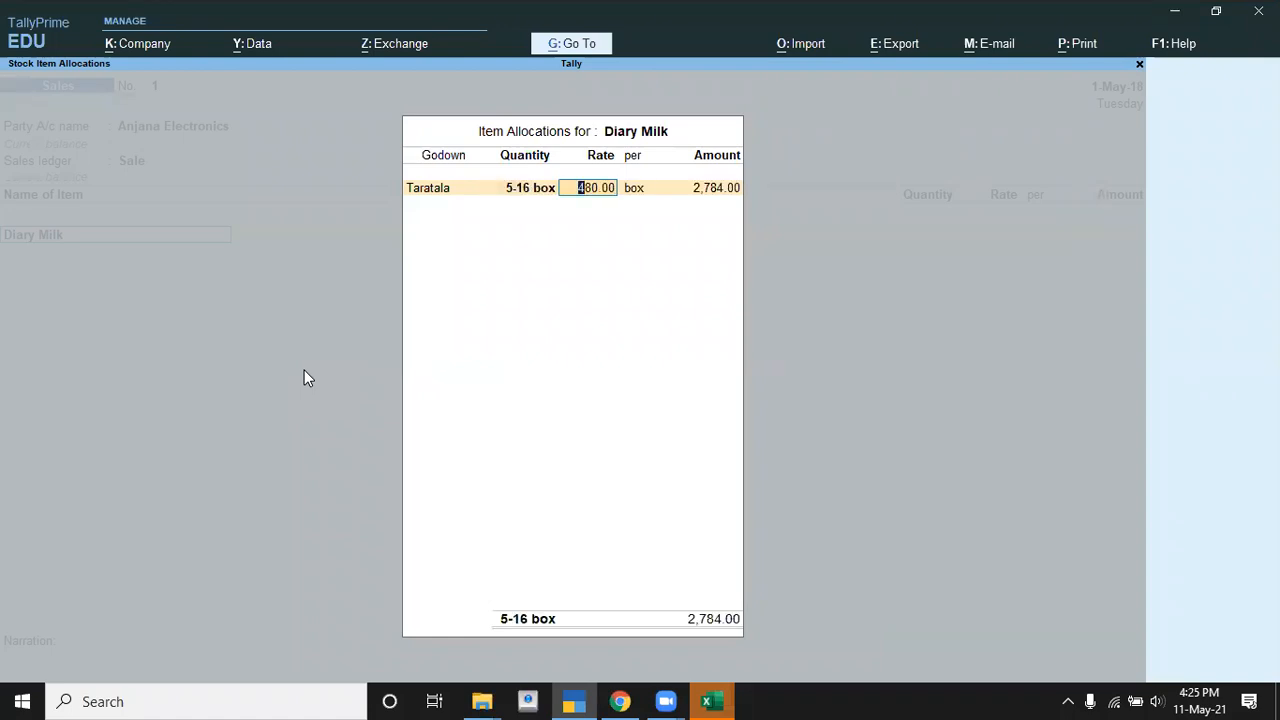
pyautogui.press('Return')
pyautogui.press('Return')
pyautogui.press('Return')
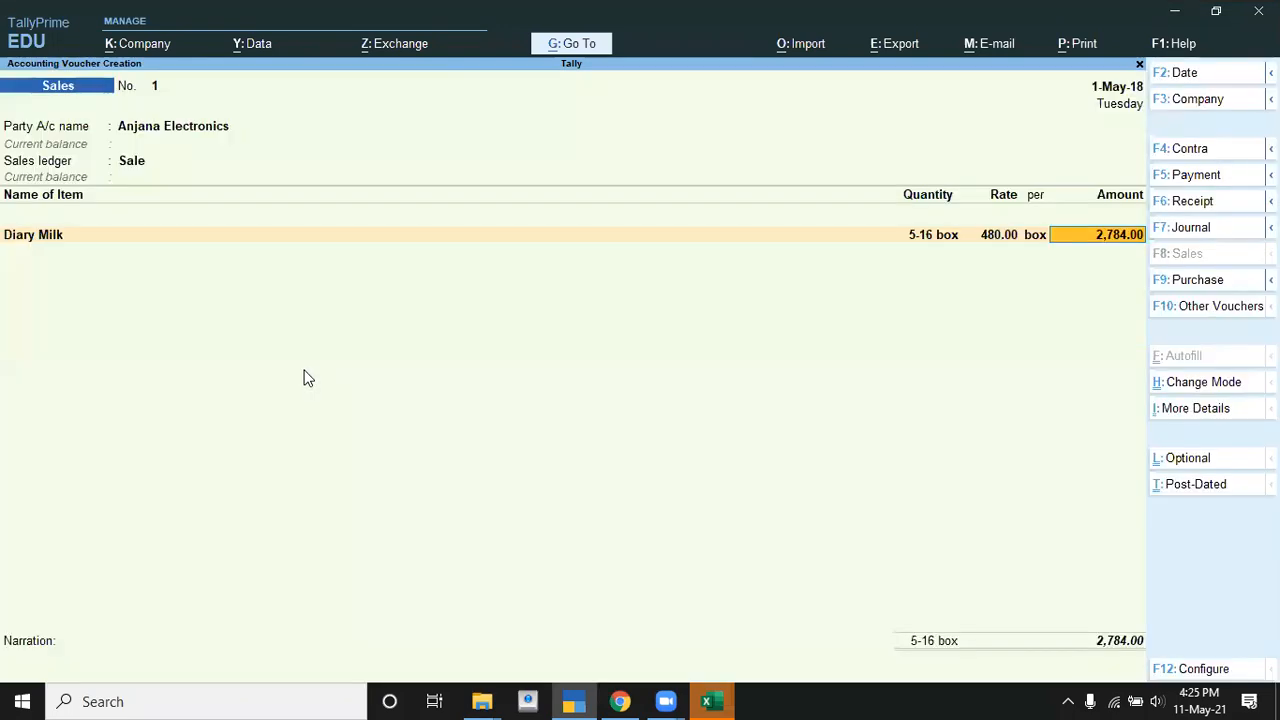
pyautogui.press('Return')
# - Look up the Kitkat quantity in Excel and add the item: 22-15 box from the Taratala godown at 690.00 per box
pyautogui.hotkey('alt', 'Tab')
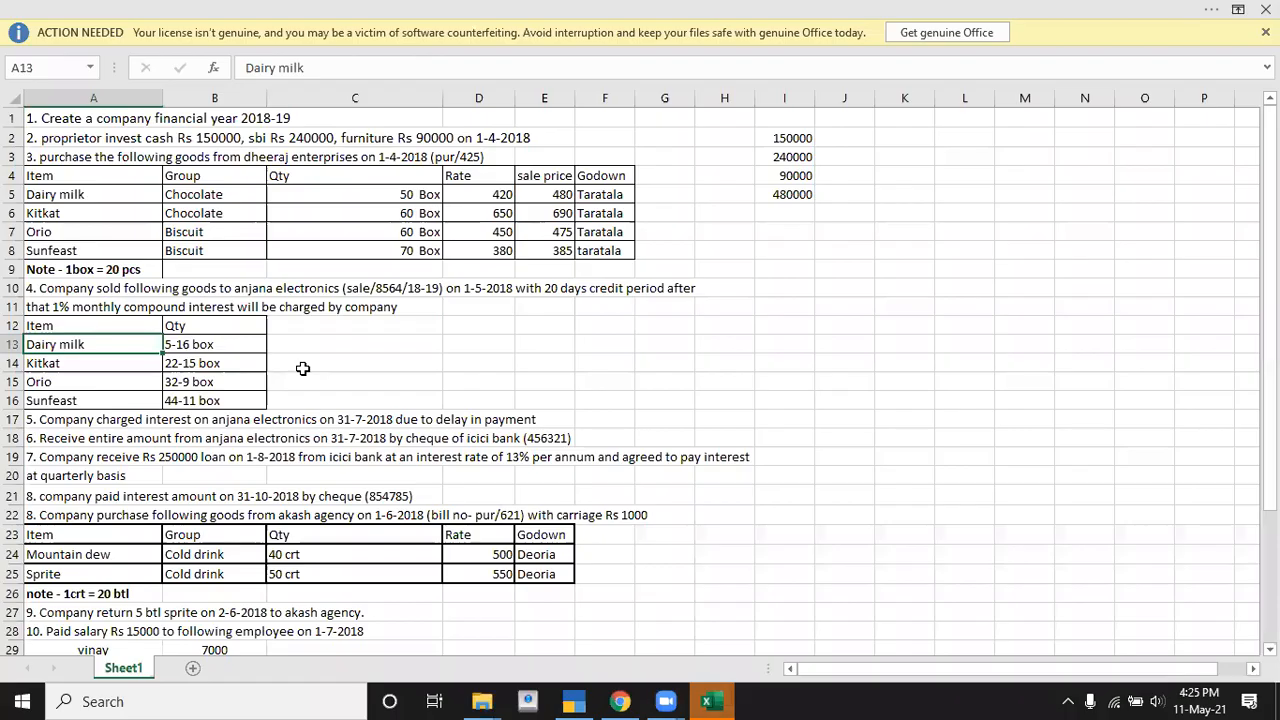
pyautogui.press('Down')
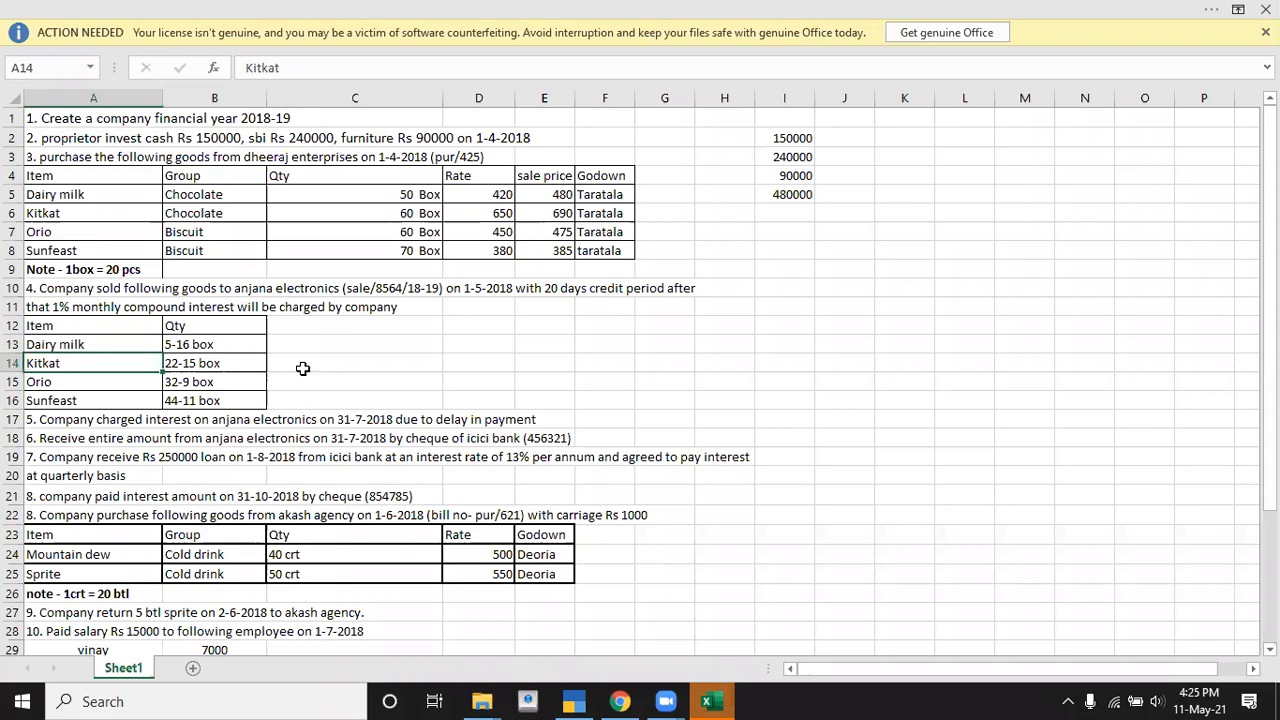
pyautogui.hotkey('alt', 'Tab')
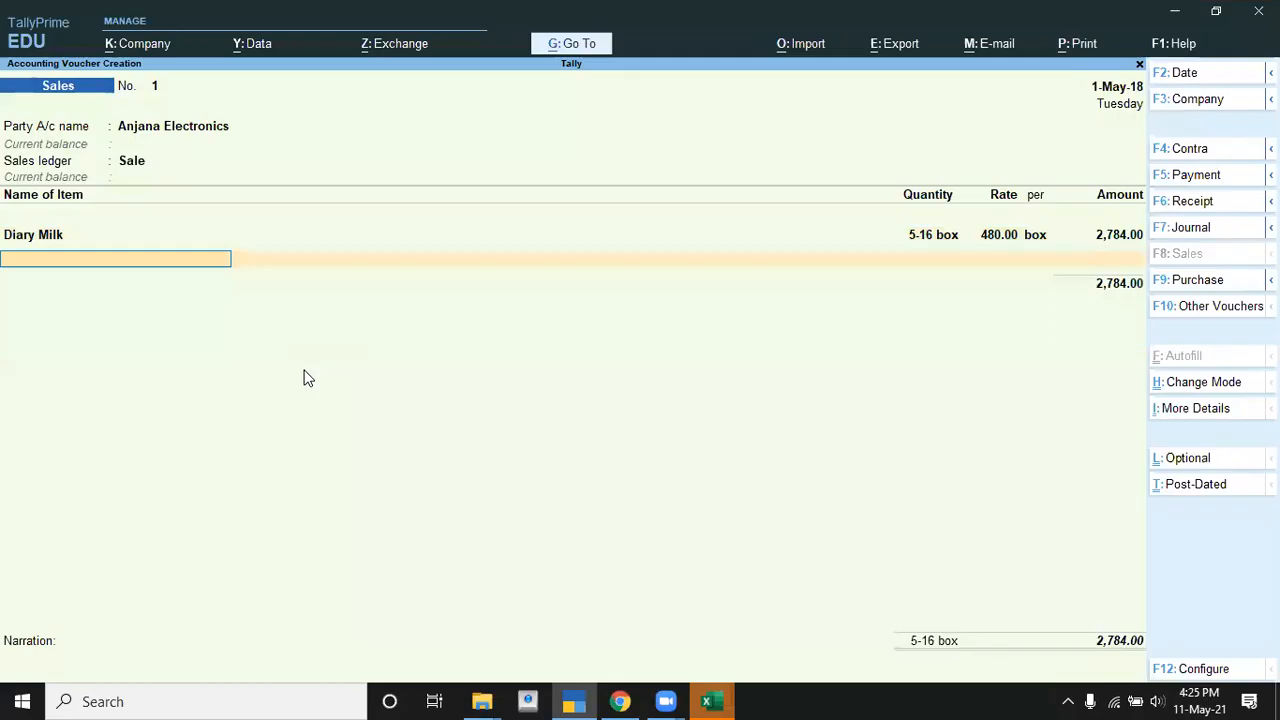
pyautogui.press('Down')
pyautogui.press('Down')
pyautogui.press('Return')
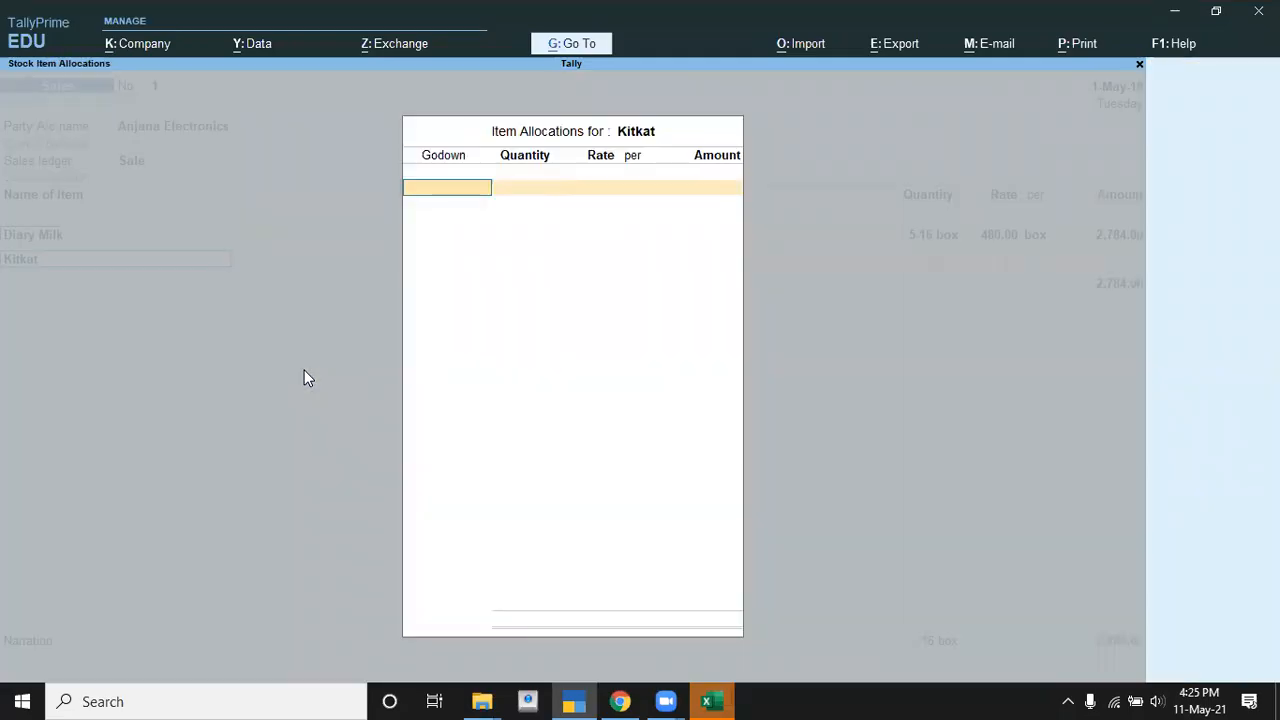
pyautogui.press('Down')
pyautogui.press('Down')
pyautogui.press('Return')
pyautogui.write('22.155')
pyautogui.press('BackSpace')
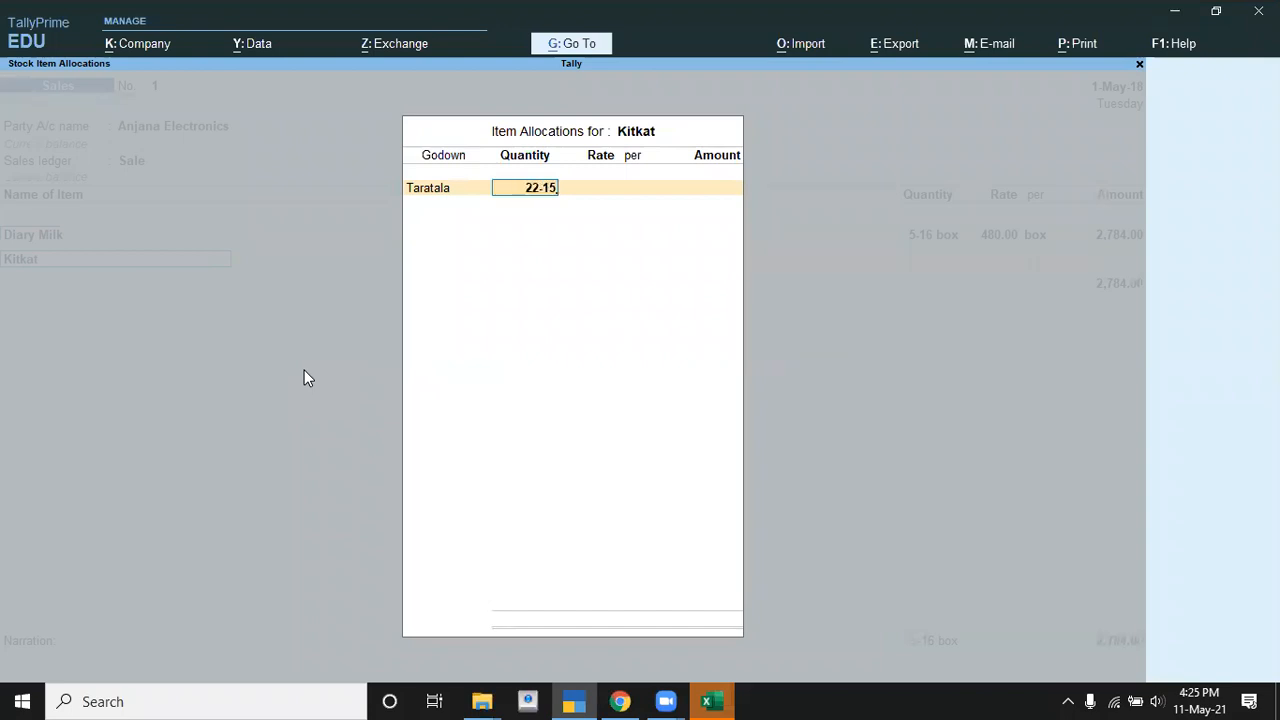
pyautogui.press('Return')
pyautogui.press('Return')
pyautogui.press('Return')
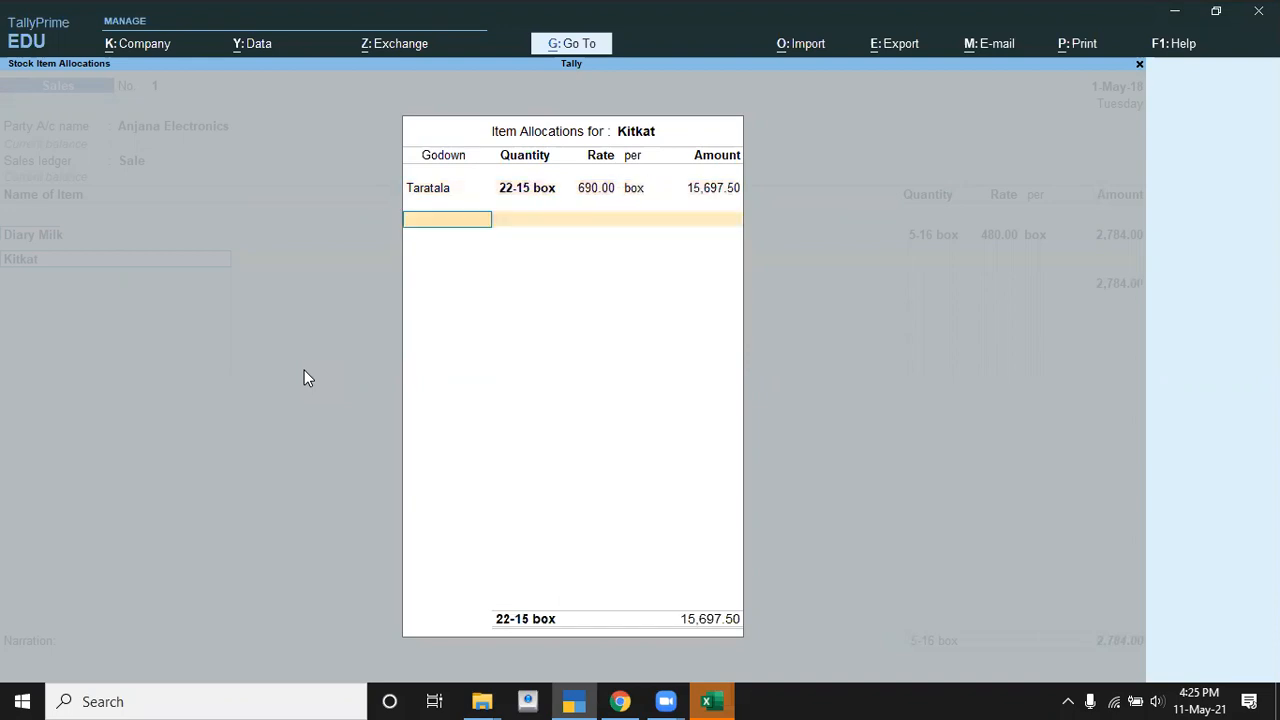
pyautogui.press('Return')
pyautogui.press('Return')
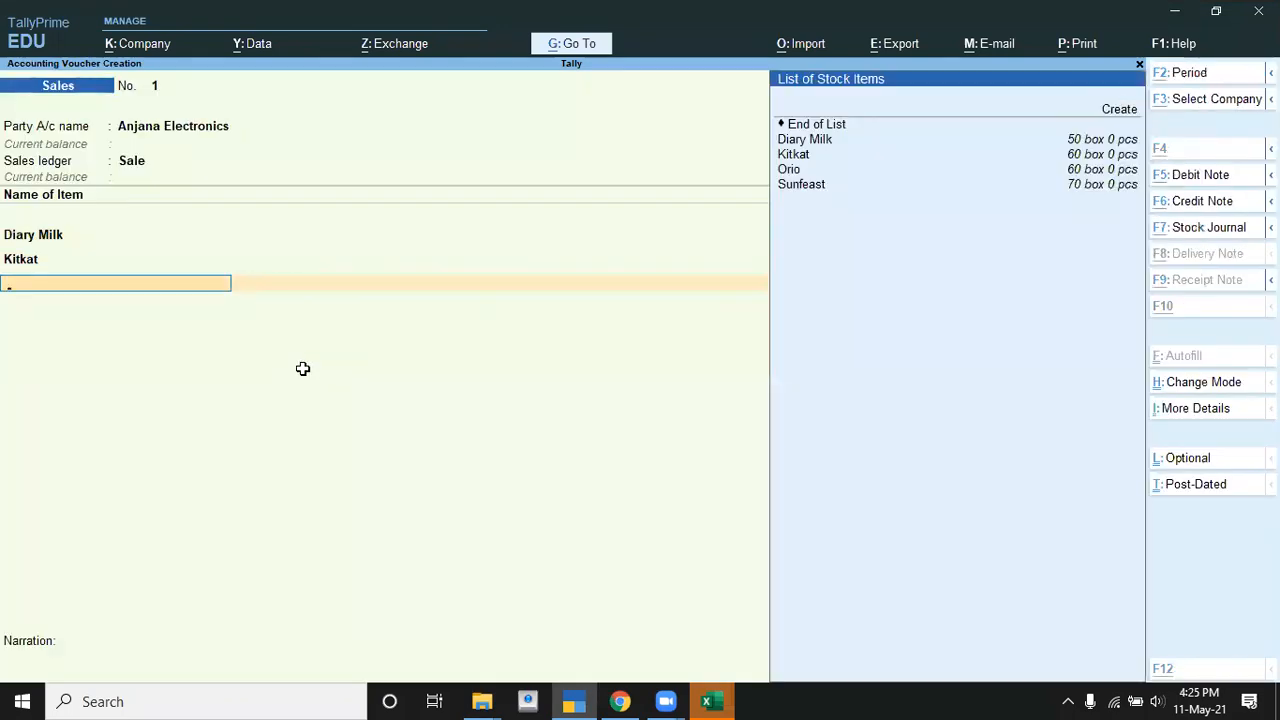
# - Look up the Orio quantity in Excel and add the item: 32-9 box from the Taratala godown at 475.00 per box
pyautogui.hotkey('alt', 'Tab')
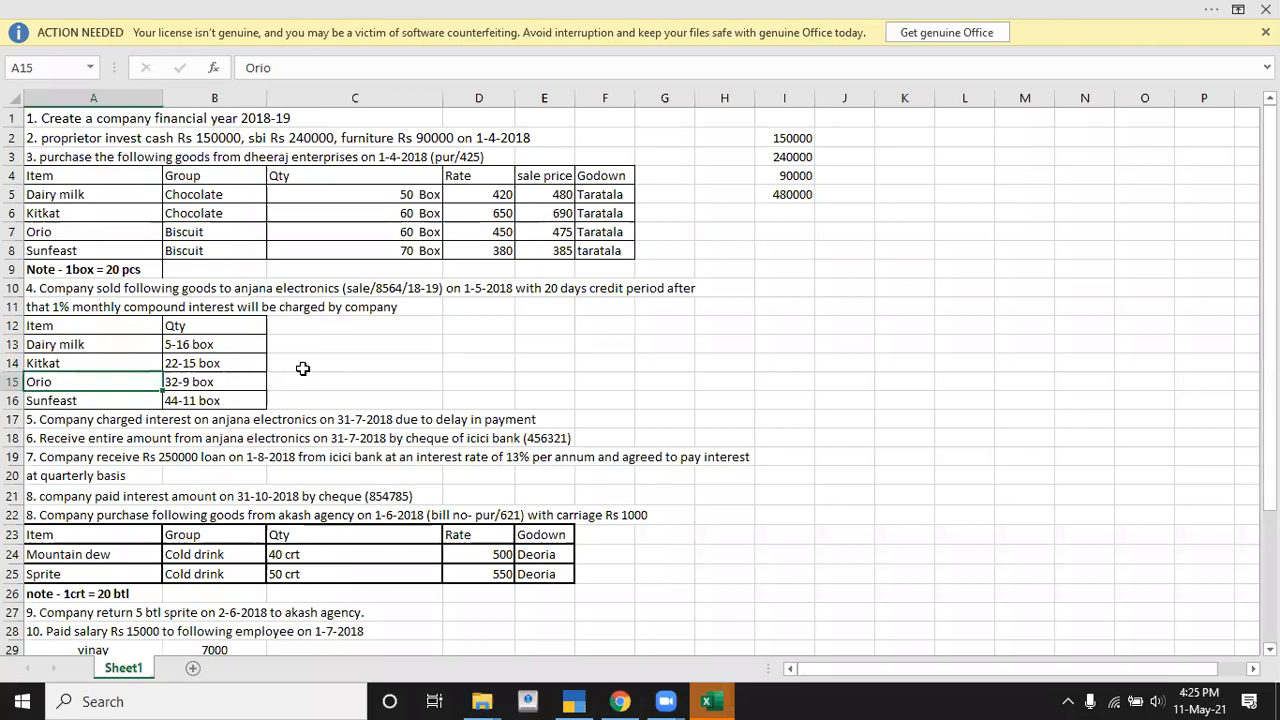
pyautogui.hotkey('alt', 'Tab')
pyautogui.press('Down')
pyautogui.press('Down')
pyautogui.press('Down')
pyautogui.press('Down')
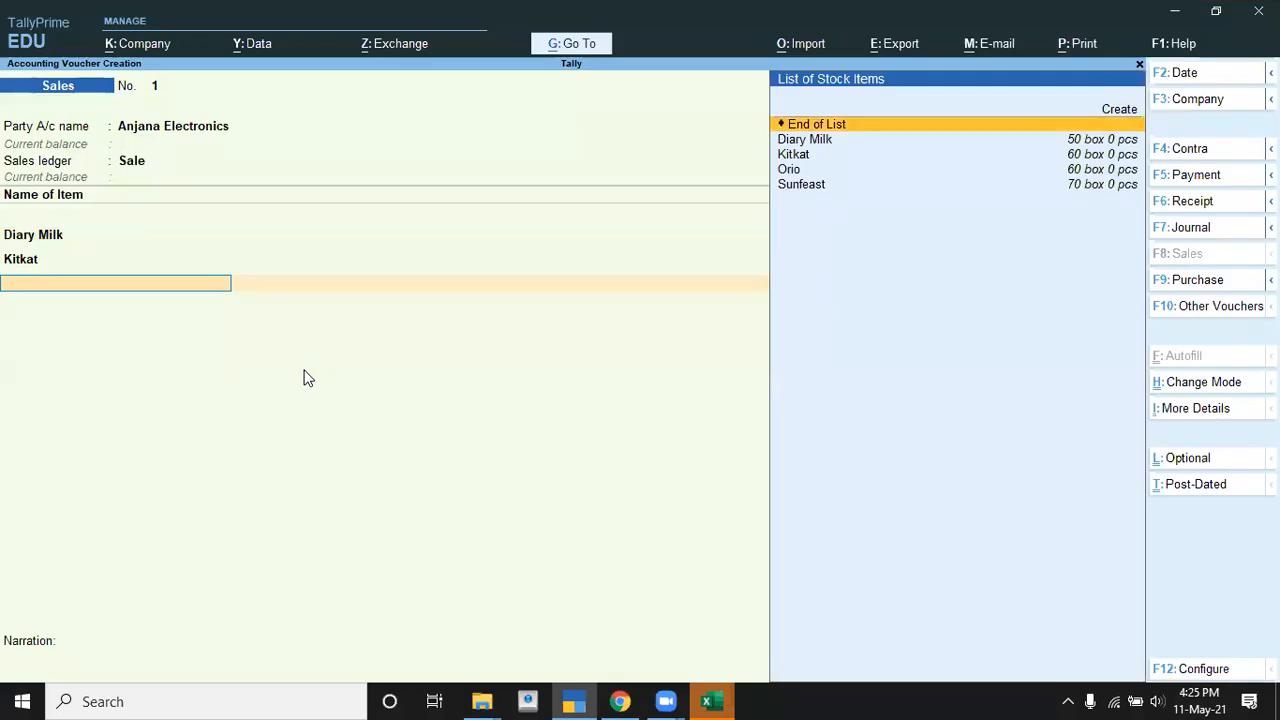
pyautogui.press('Return')
pyautogui.press('Down')
pyautogui.press('Down')
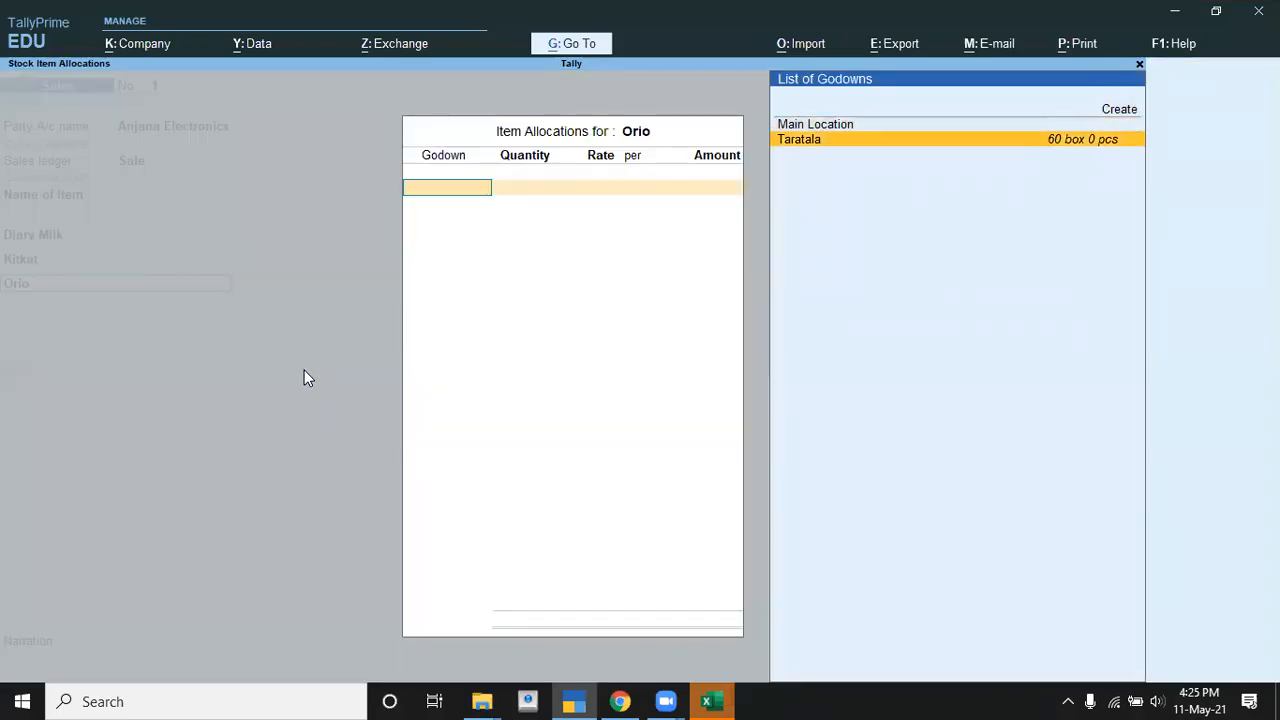
pyautogui.press('Return')
pyautogui.write('32-9')
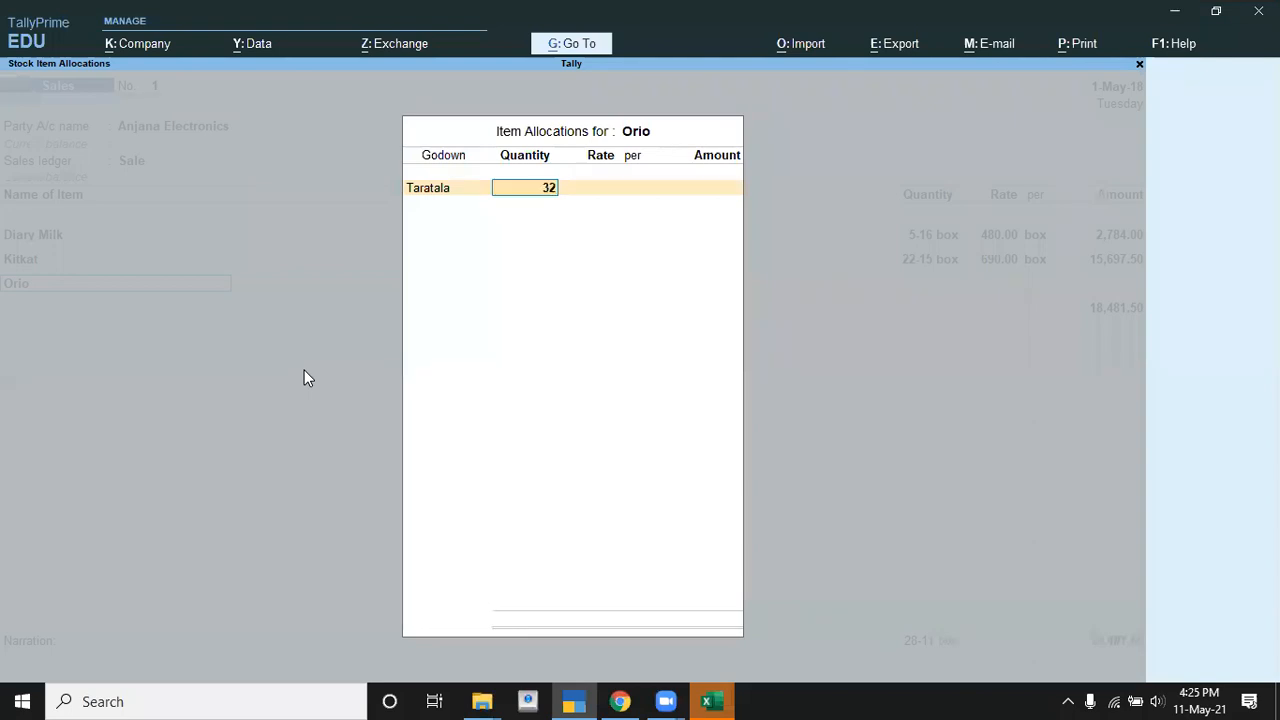
pyautogui.press('Return')
pyautogui.press('Return')
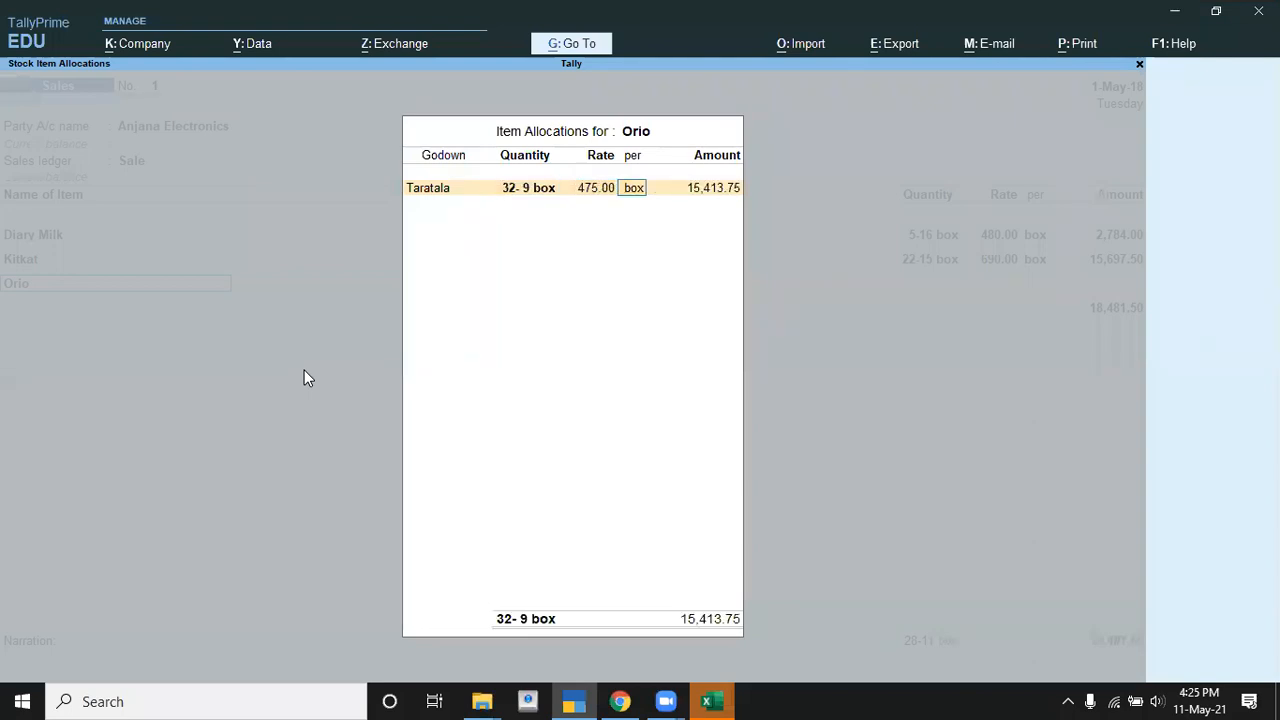
pyautogui.press('Return')
pyautogui.press('Return')
pyautogui.press('Return')
pyautogui.press('Return')
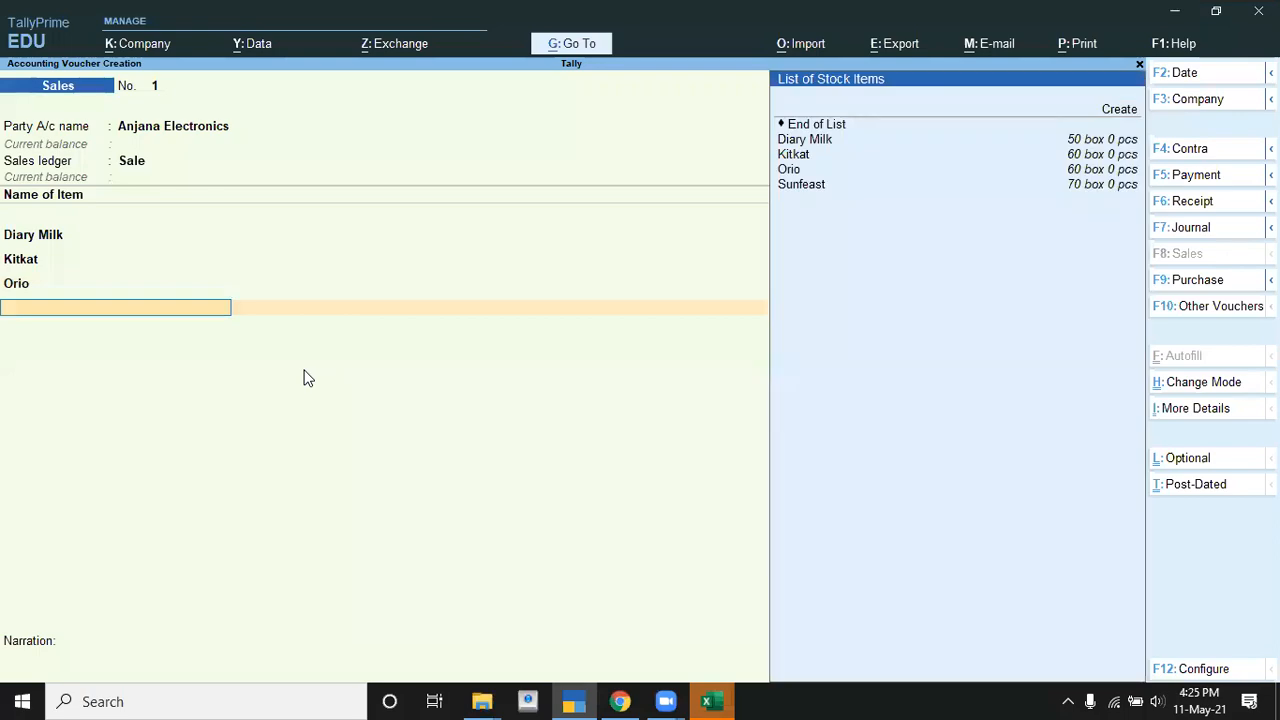
# - Look up the Sunfeast quantity in Excel and add the item: 44-11 box from the Taratala godown at 385.00 per box
pyautogui.hotkey('alt', 'Tab')
pyautogui.press('Down')
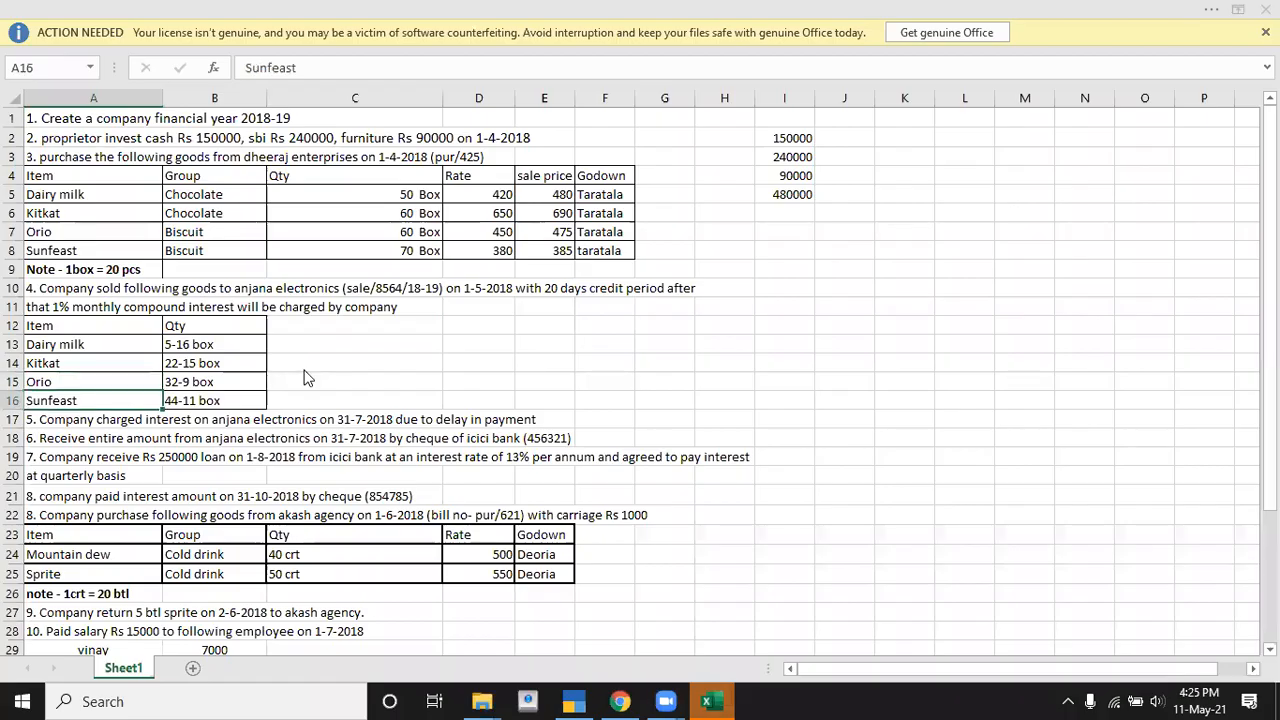
pyautogui.hotkey('alt', 'Tab')
pyautogui.press('Down')
pyautogui.press('Down')
pyautogui.press('Down')
pyautogui.press('Down')
pyautogui.press('Down')
pyautogui.press('Down')
pyautogui.press('Return')
pyautogui.press('Down')
pyautogui.press('Down')
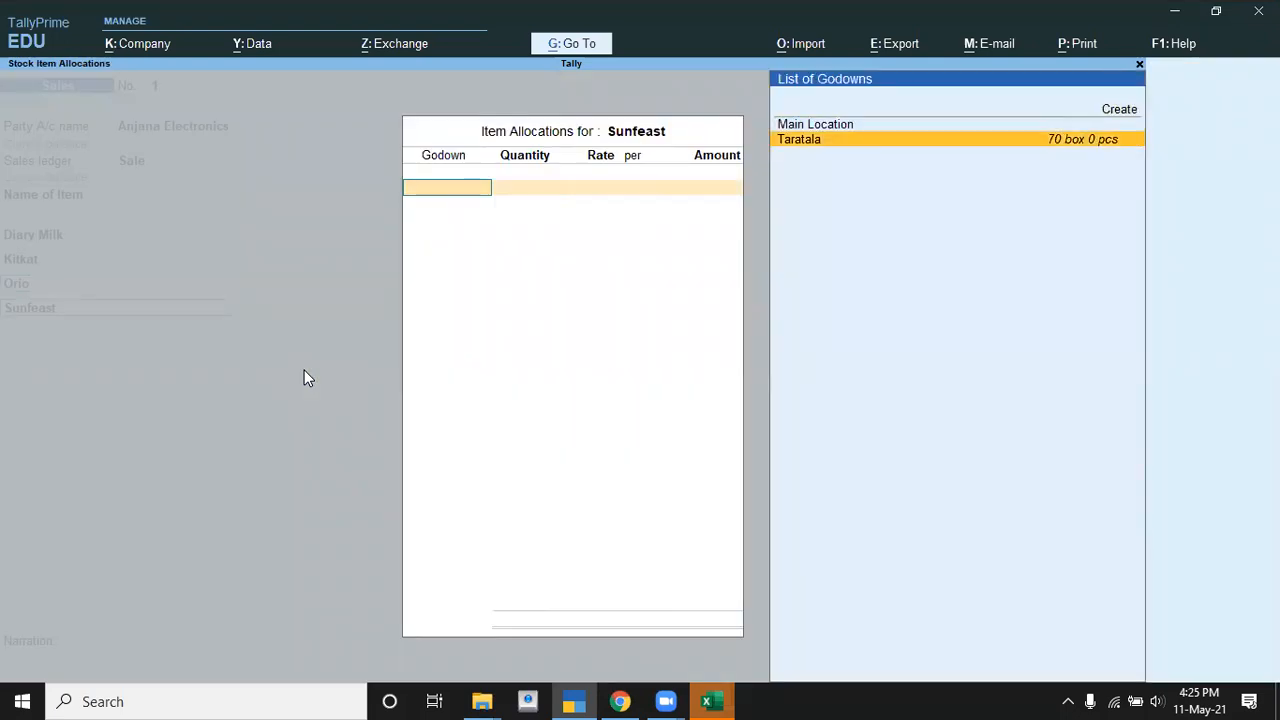
pyautogui.press('Return')
pyautogui.write('44')
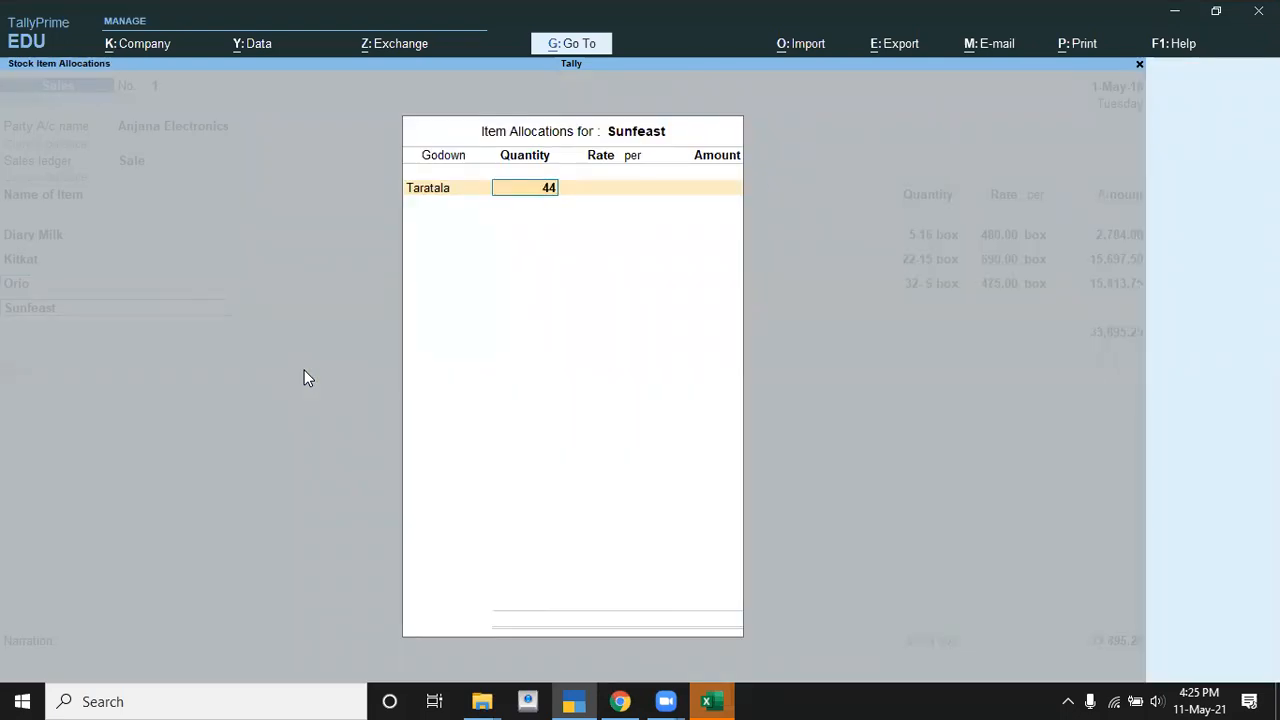
pyautogui.write('-11')
pyautogui.press('Return')
pyautogui.press('Return')
pyautogui.press('Return')
pyautogui.press('Return')
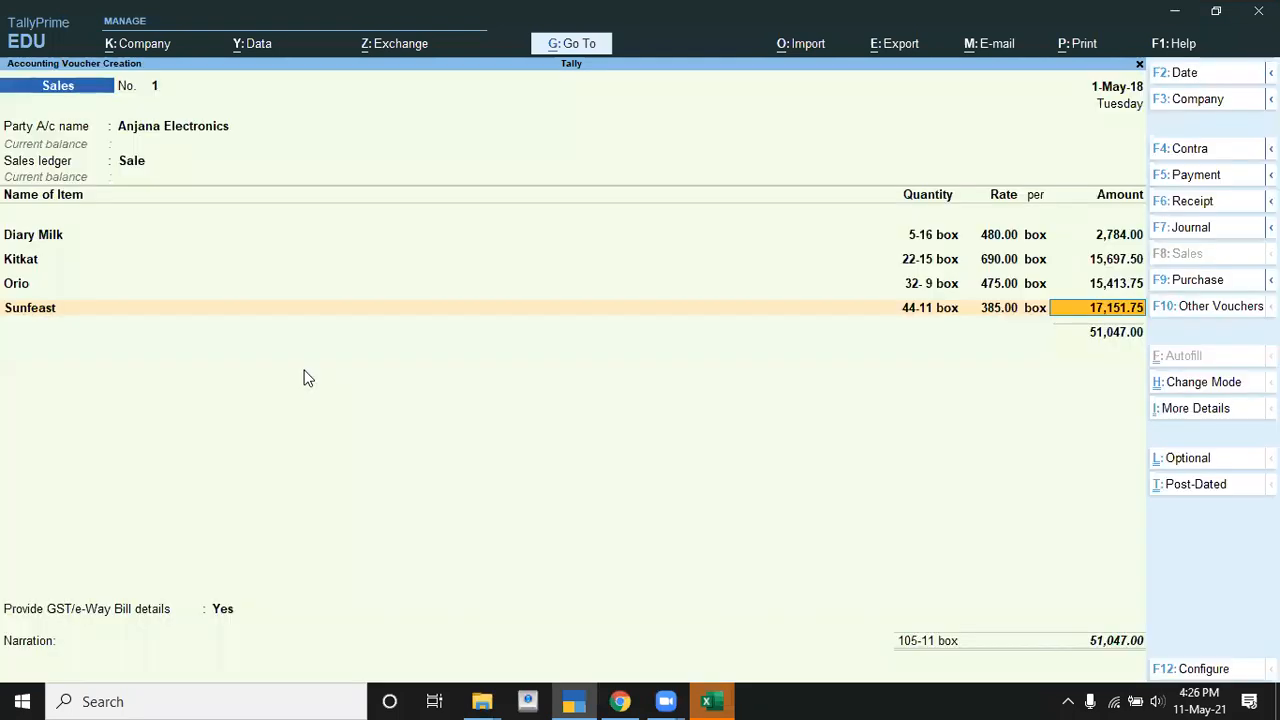
# - End the sales voucher's item list after Sunfeast and set Provide GST/e-Way Bill details to No
pyautogui.press('Return')
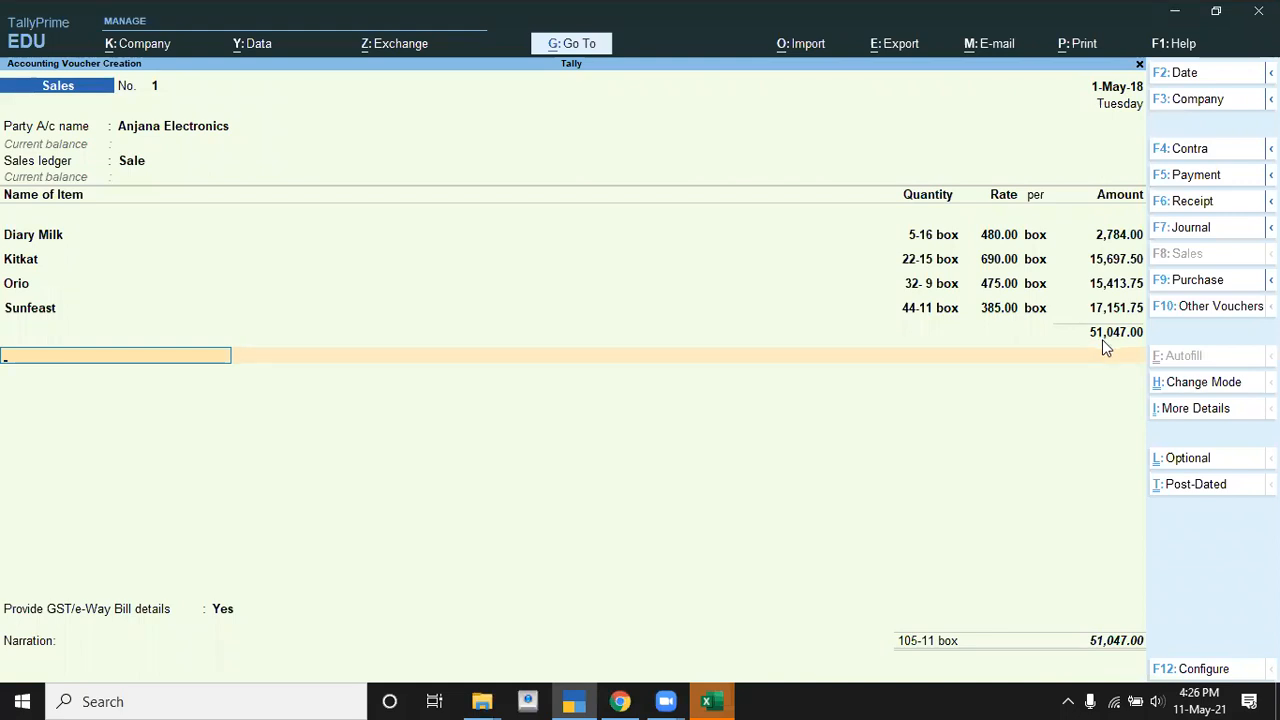
pyautogui.press('Return')
pyautogui.press('Up')
pyautogui.press('Return')
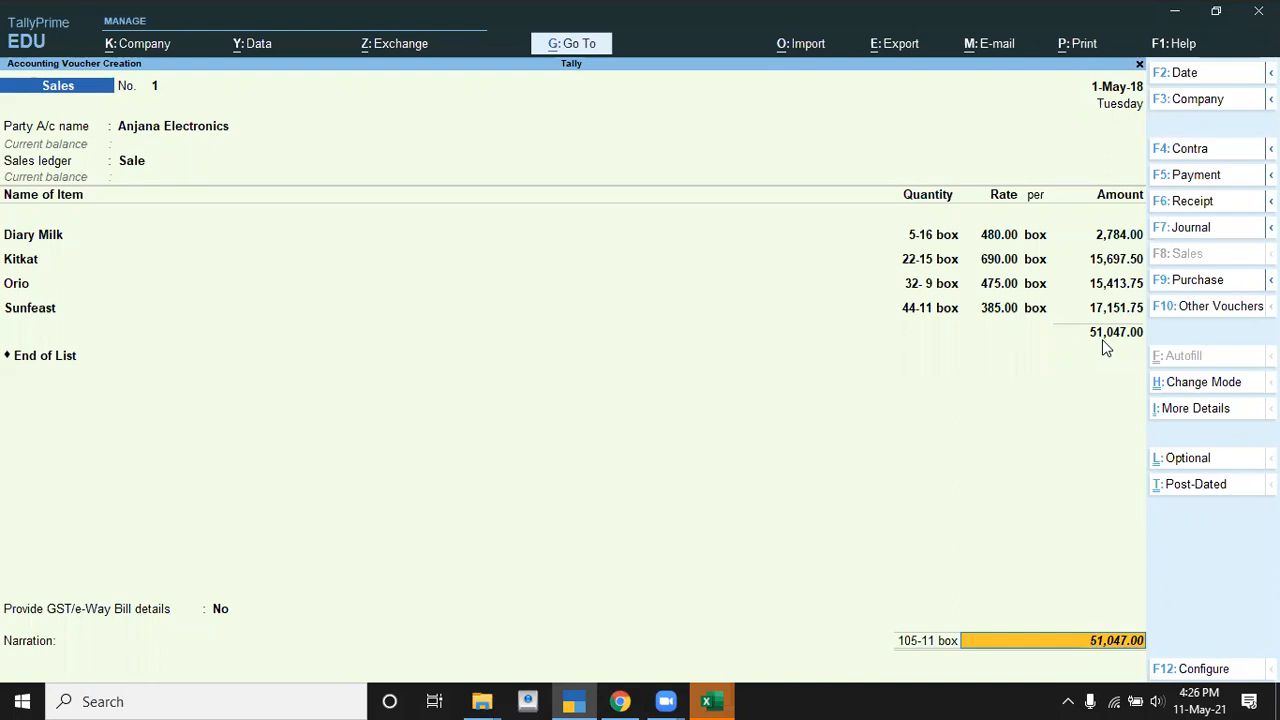
pyautogui.press('Return')
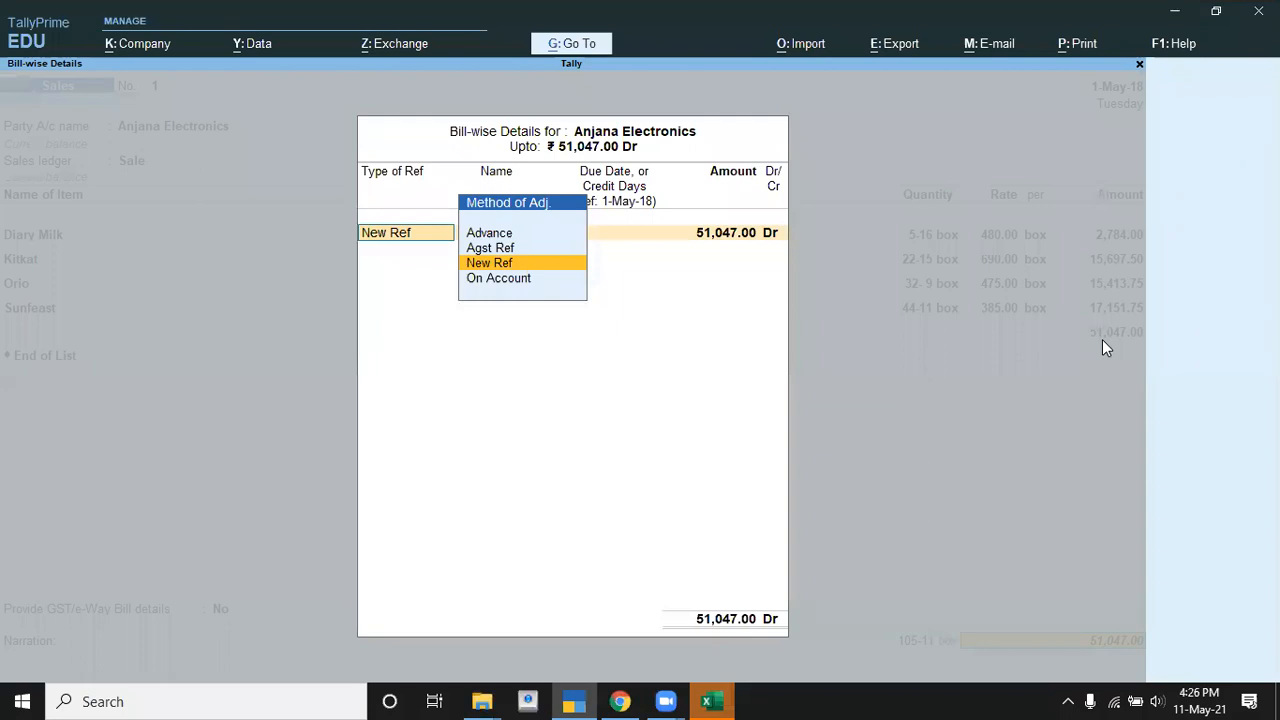
# - Look up the bill number in Excel and enter it as a New Ref named Sale/8564/18/19 for Anjana Electronics
pyautogui.press('Return')
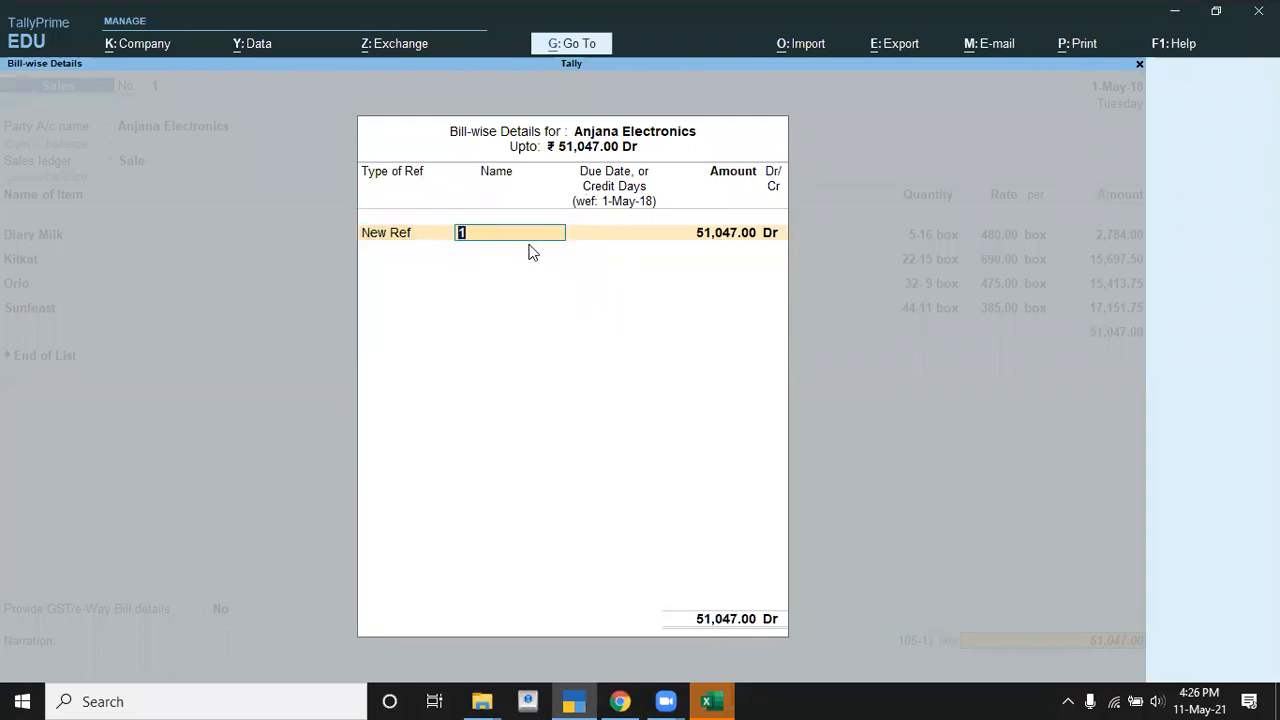
pyautogui.hotkey('alt', 'Tab')
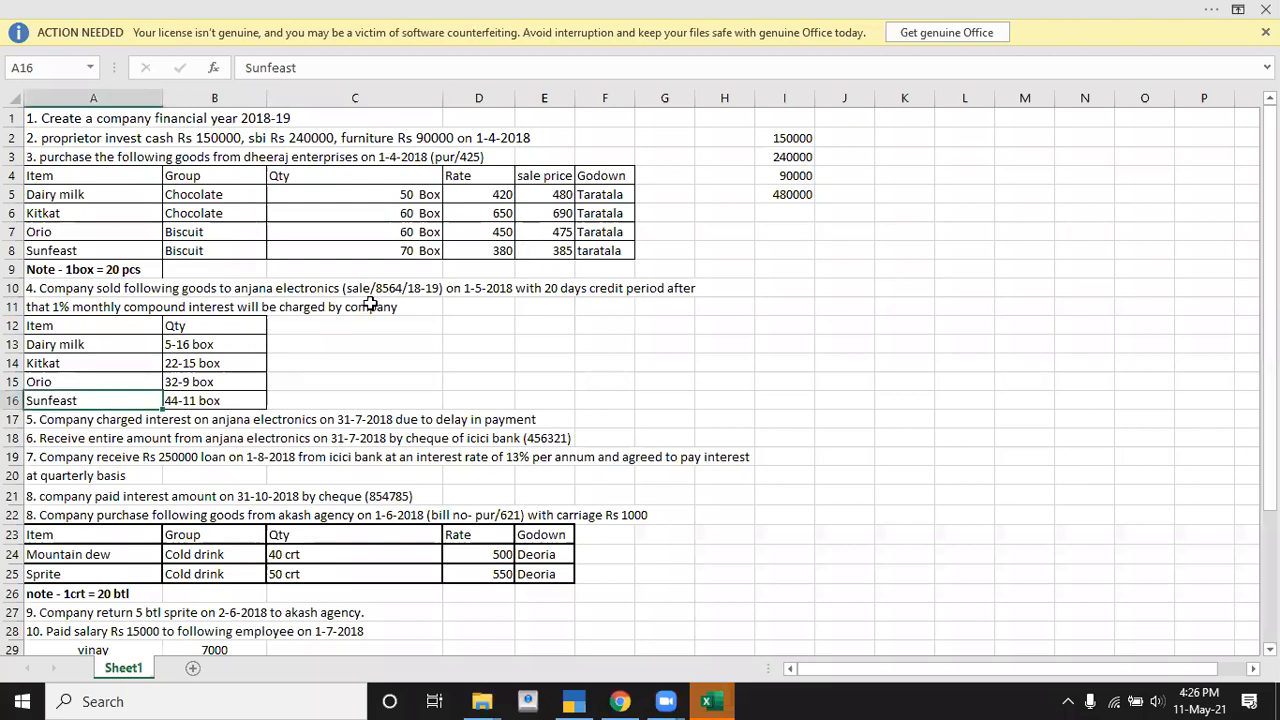
pyautogui.hotkey('alt', 'Tab')
pyautogui.write('Sale/8564')
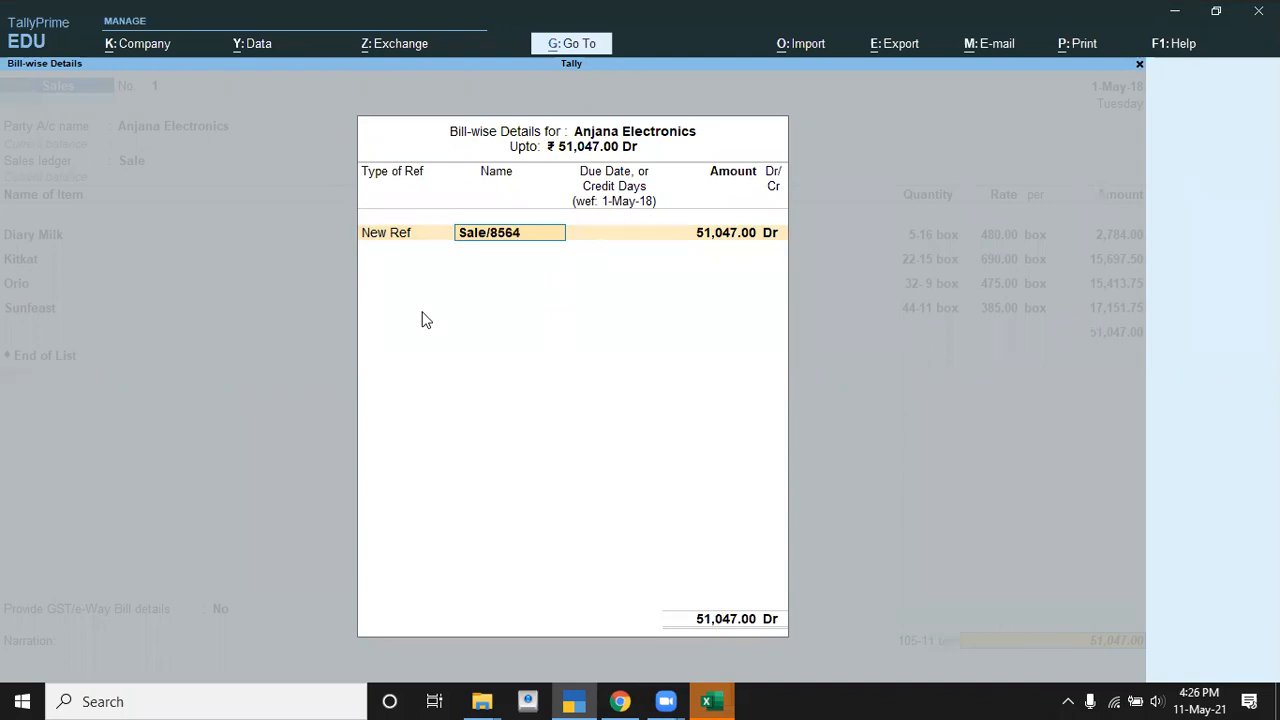
pyautogui.write('/18/19')
pyautogui.press('Return')
# - Check the credit period in Excel, set the bill's credit days to 20, and save the sales voucher without a narration
pyautogui.hotkey('alt', 'Tab')
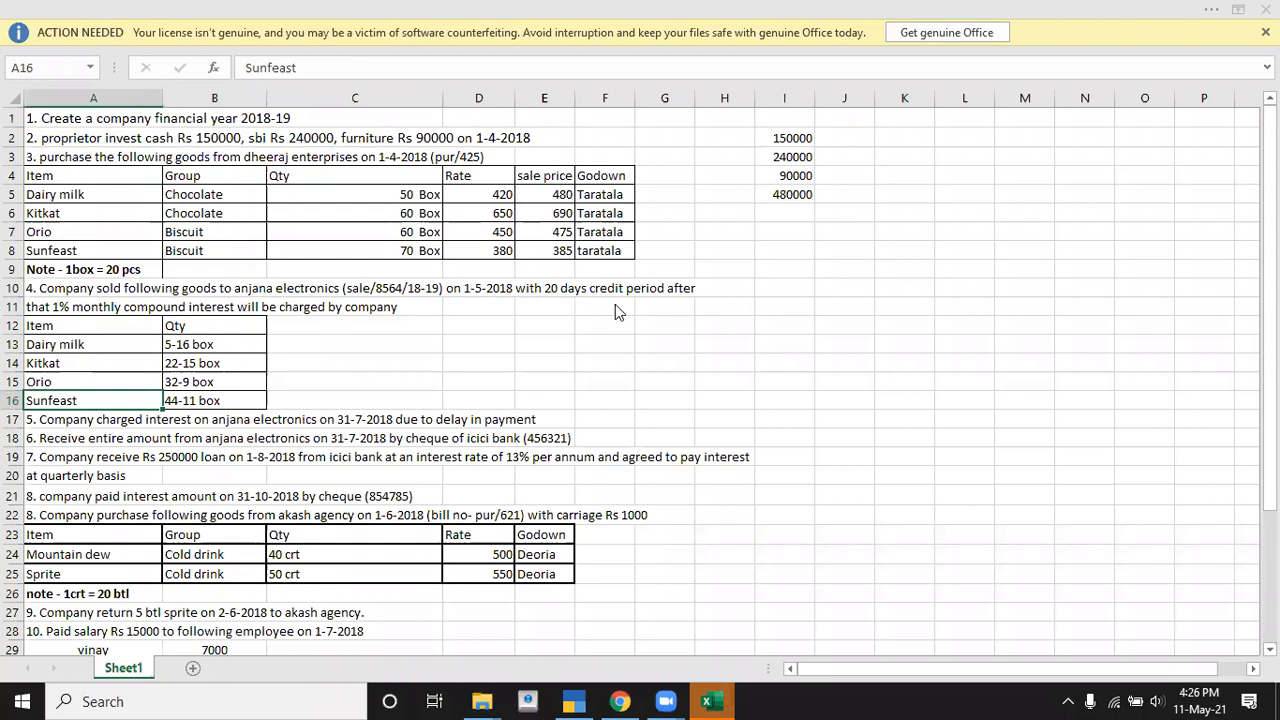
pyautogui.hotkey('alt', 'Tab')
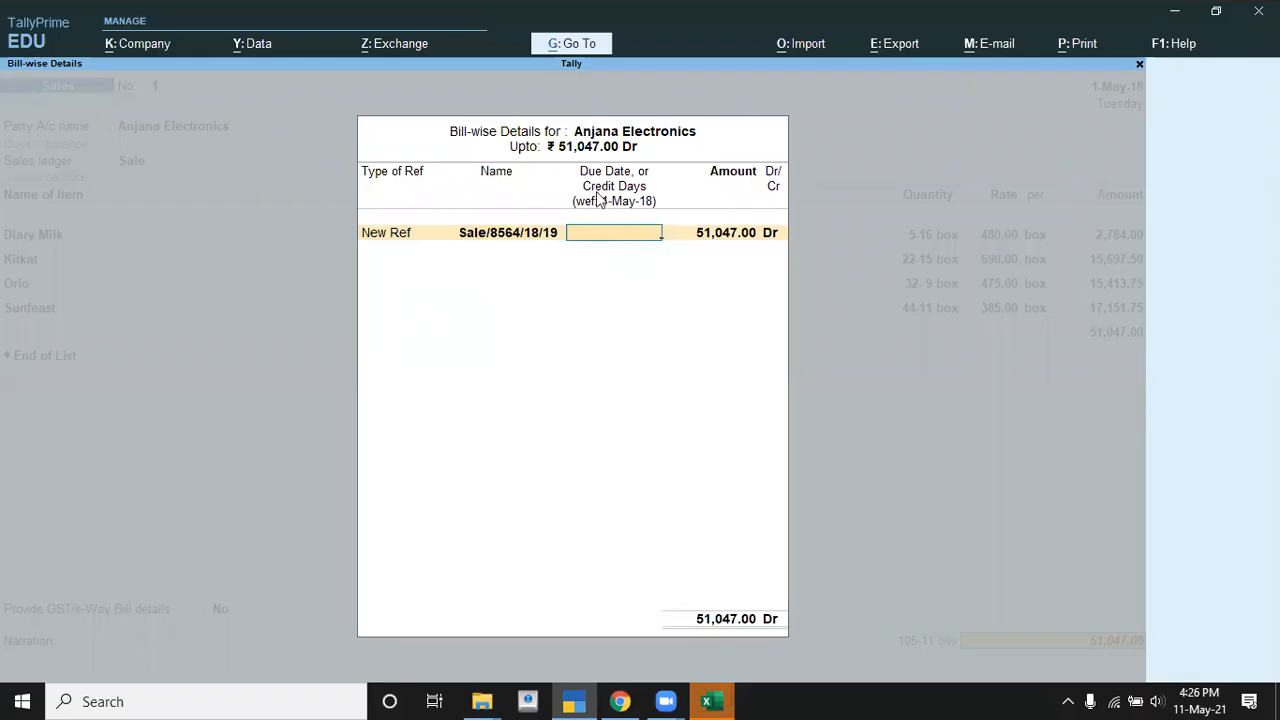
pyautogui.write('20')
pyautogui.press('Return')
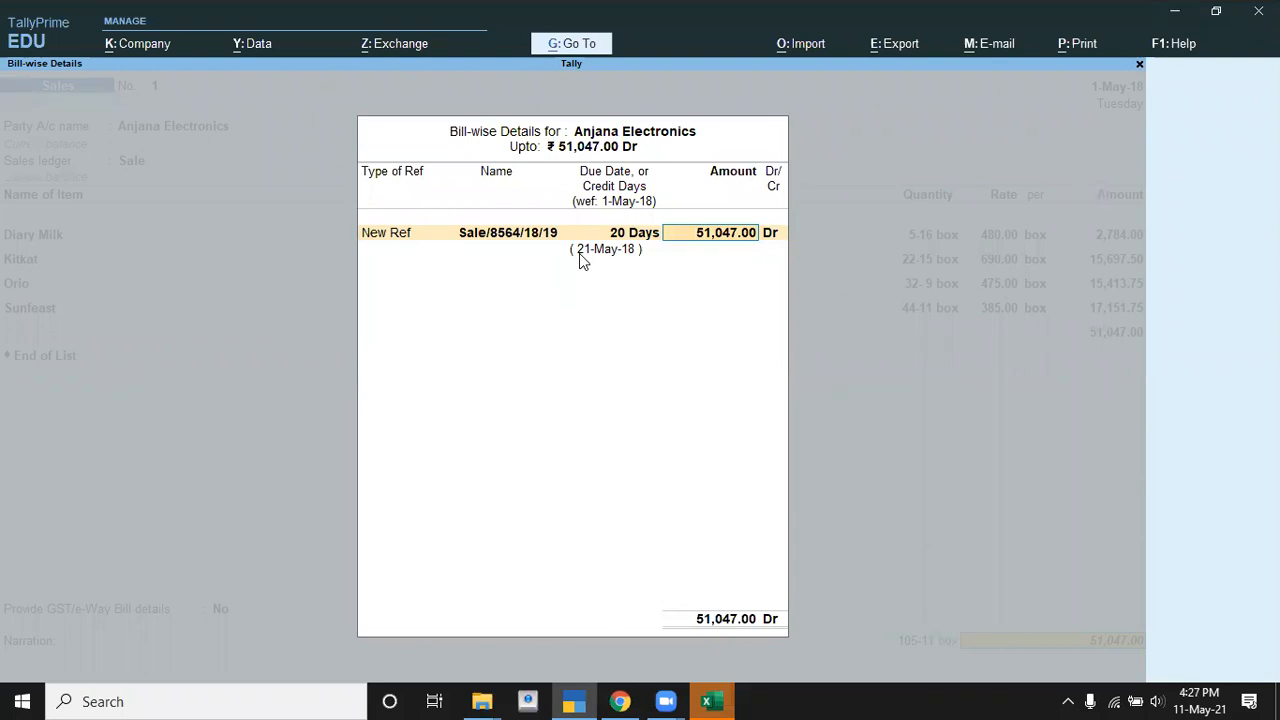
pyautogui.press('Return')
pyautogui.press('Return')
pyautogui.press('Return')
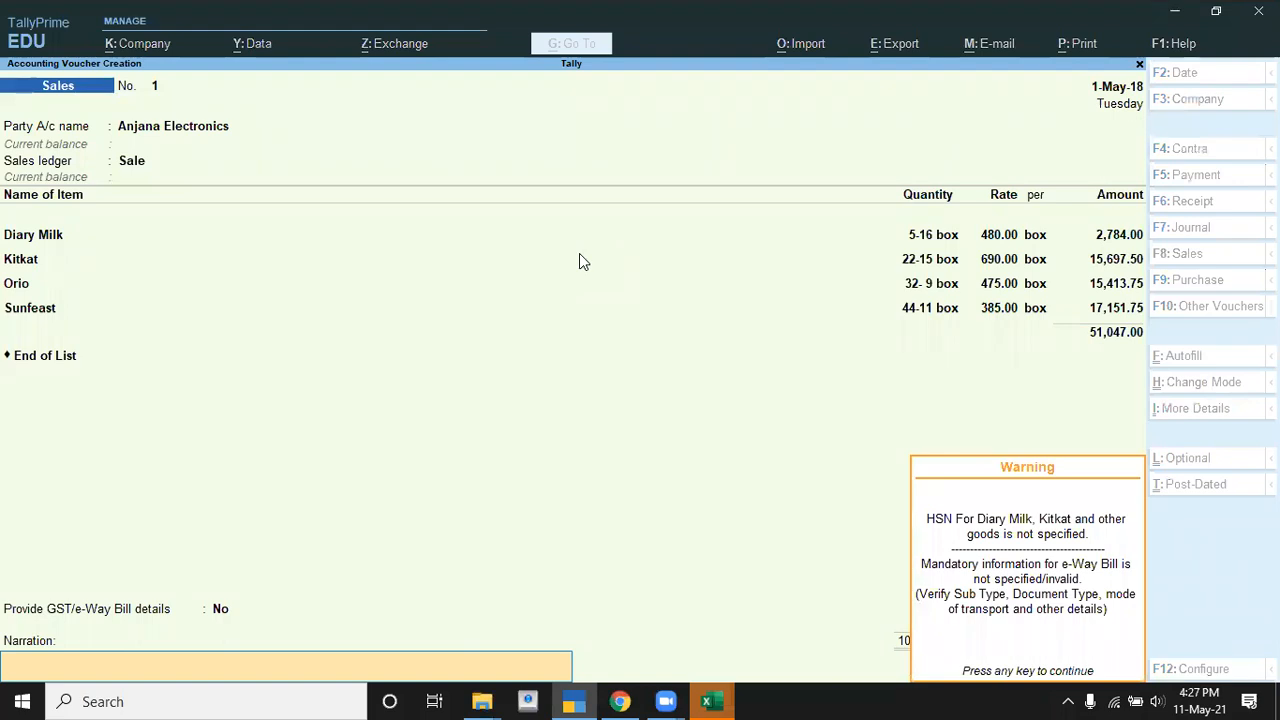
pyautogui.press('Return')
pyautogui.press('Return')
# - Read the interest transaction in row 17 of the Excel exercise and set the voucher date to 31-7 in TallyPrime
pyautogui.hotkey('alt', 'Tab')
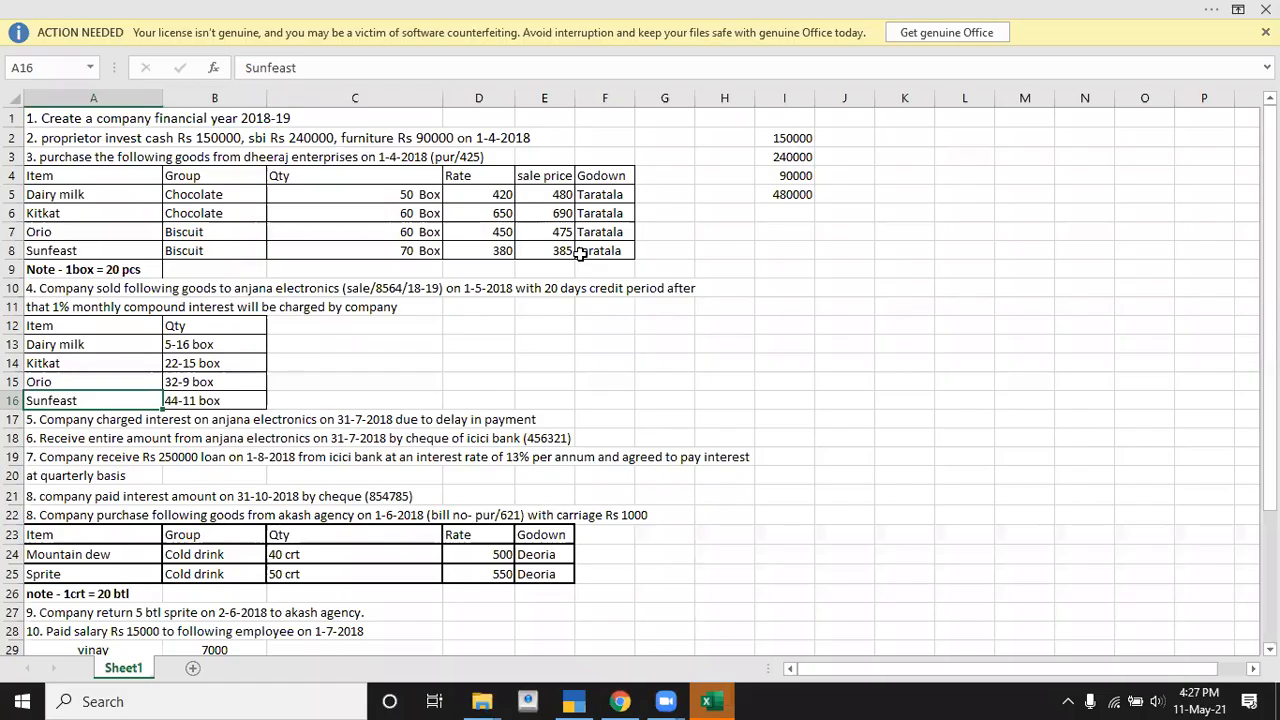
pyautogui.press('Down')
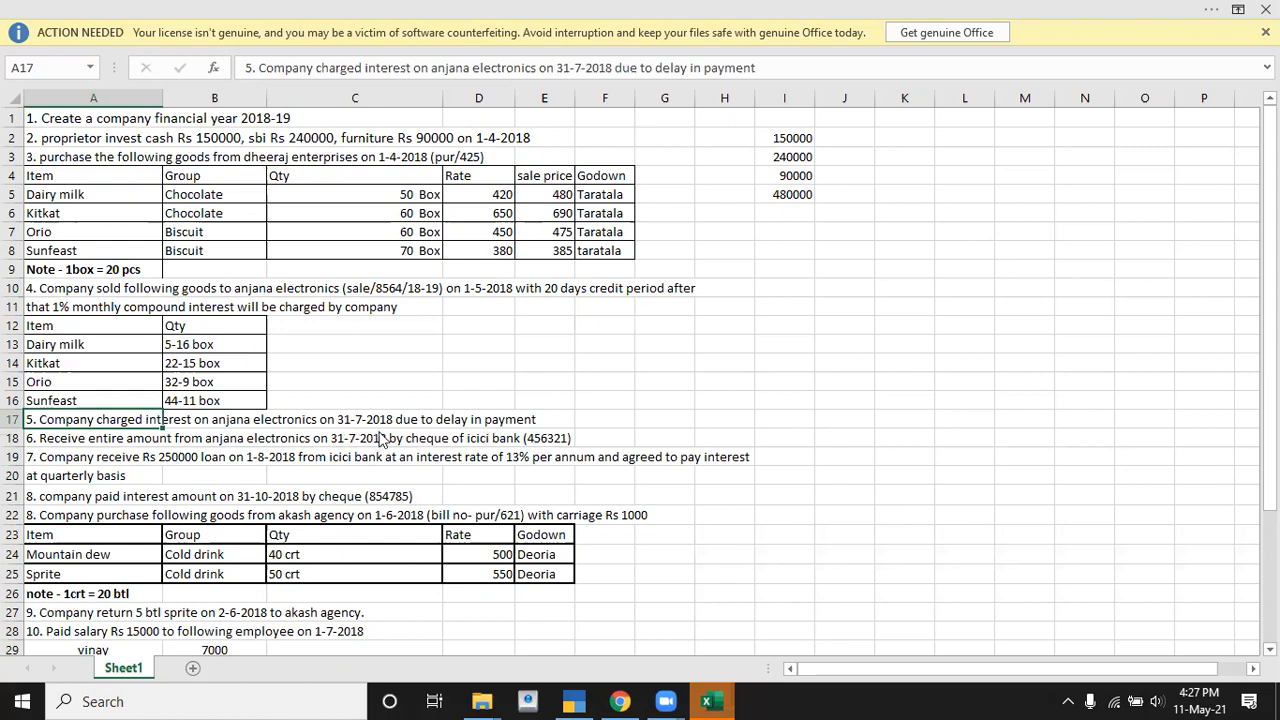
pyautogui.hotkey('alt', 'Tab')
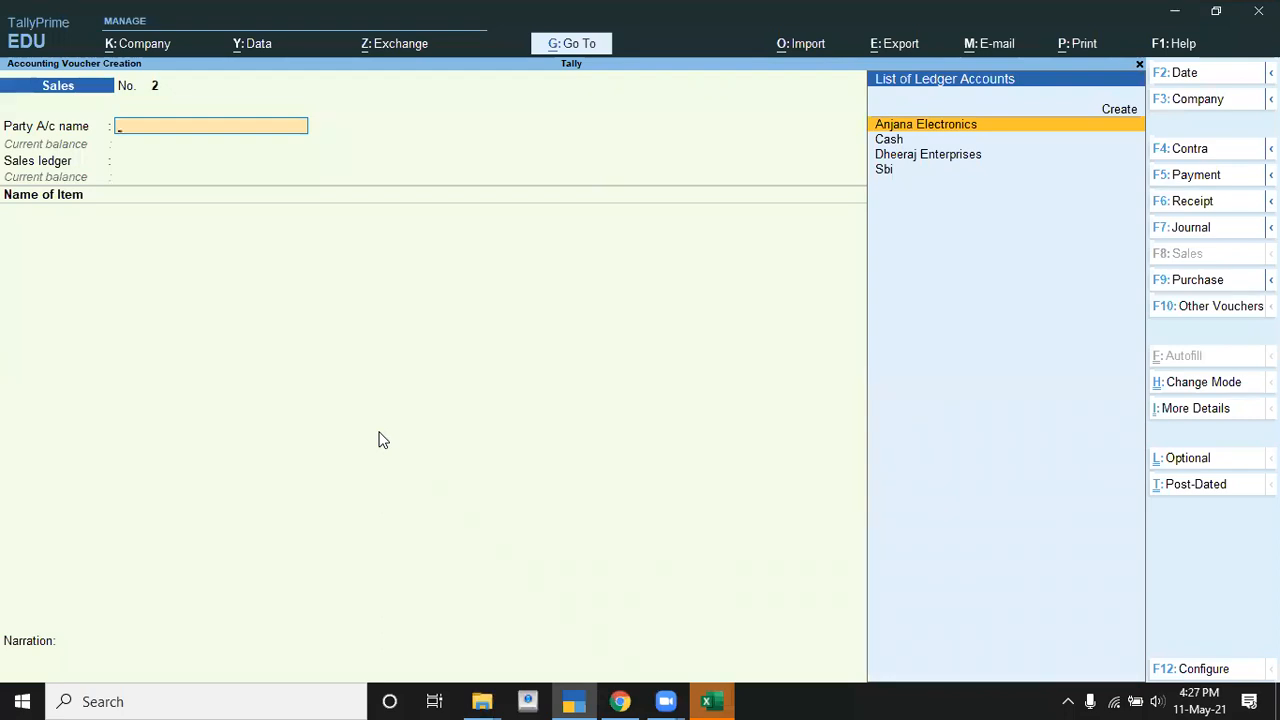
pyautogui.press('F2')
pyautogui.write('3')
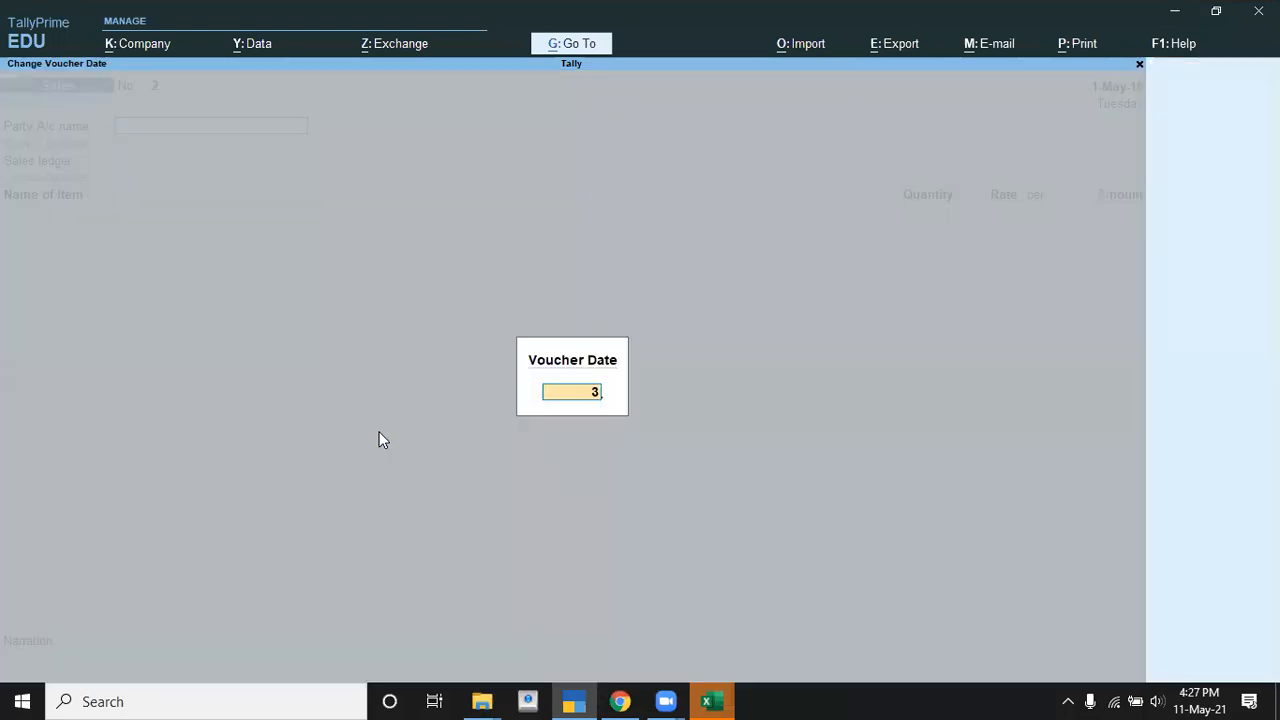
pyautogui.write('1-7')
pyautogui.press('Return')
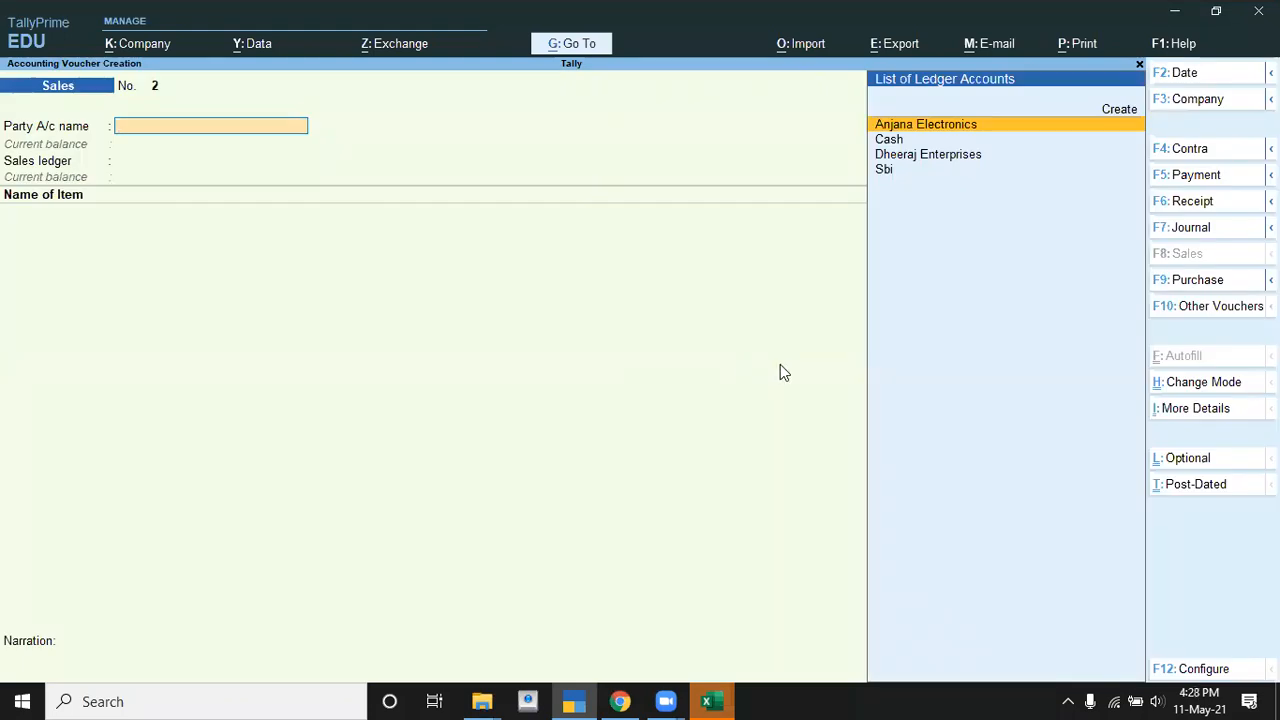
# - Switch to a Debit Note in Use for Interest Accounting mode, with amounts treated as compound interest
pyautogui.click(1209, 307)
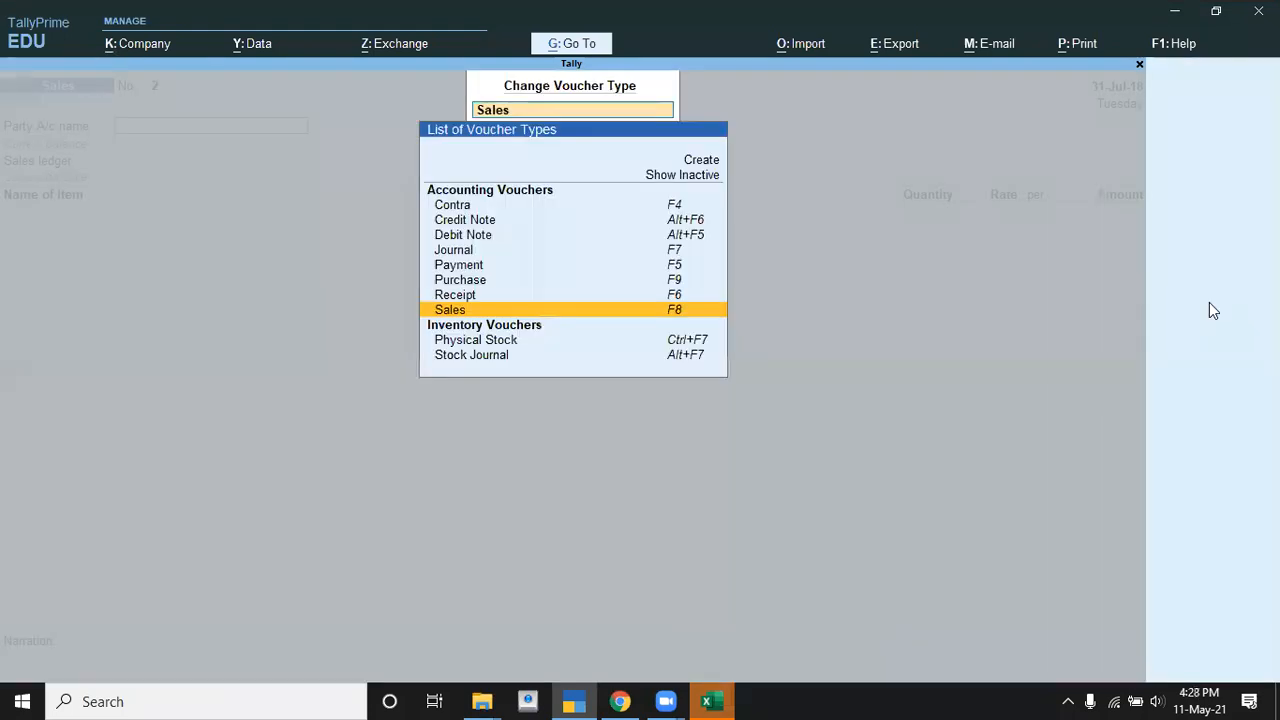
pyautogui.click(500, 245)
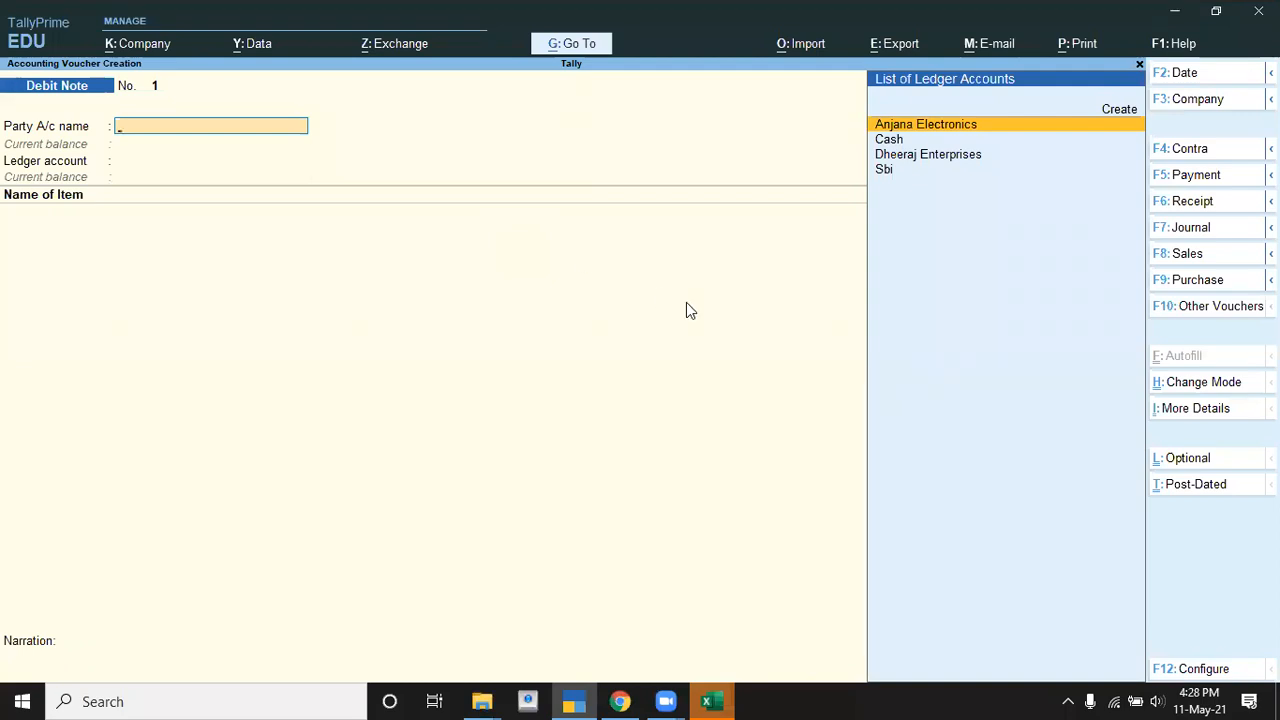
pyautogui.click(1190, 390)
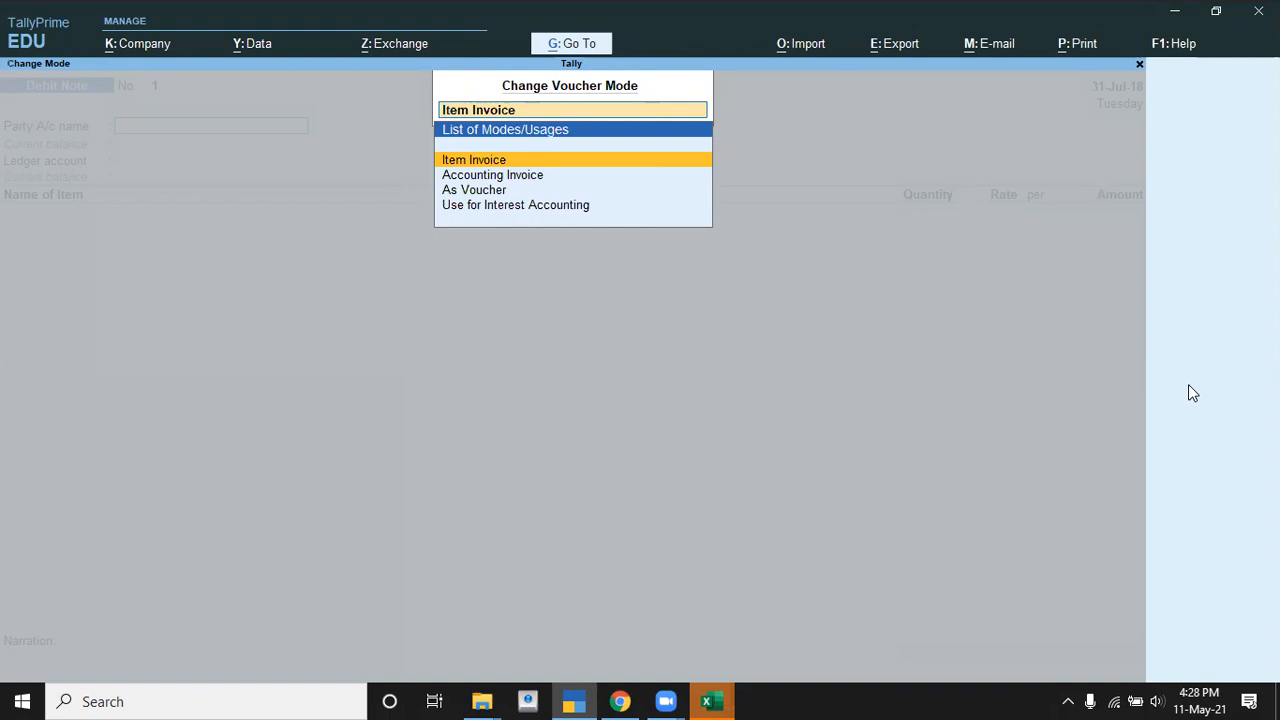
pyautogui.press('Down')
pyautogui.press('Down')
pyautogui.press('Down')
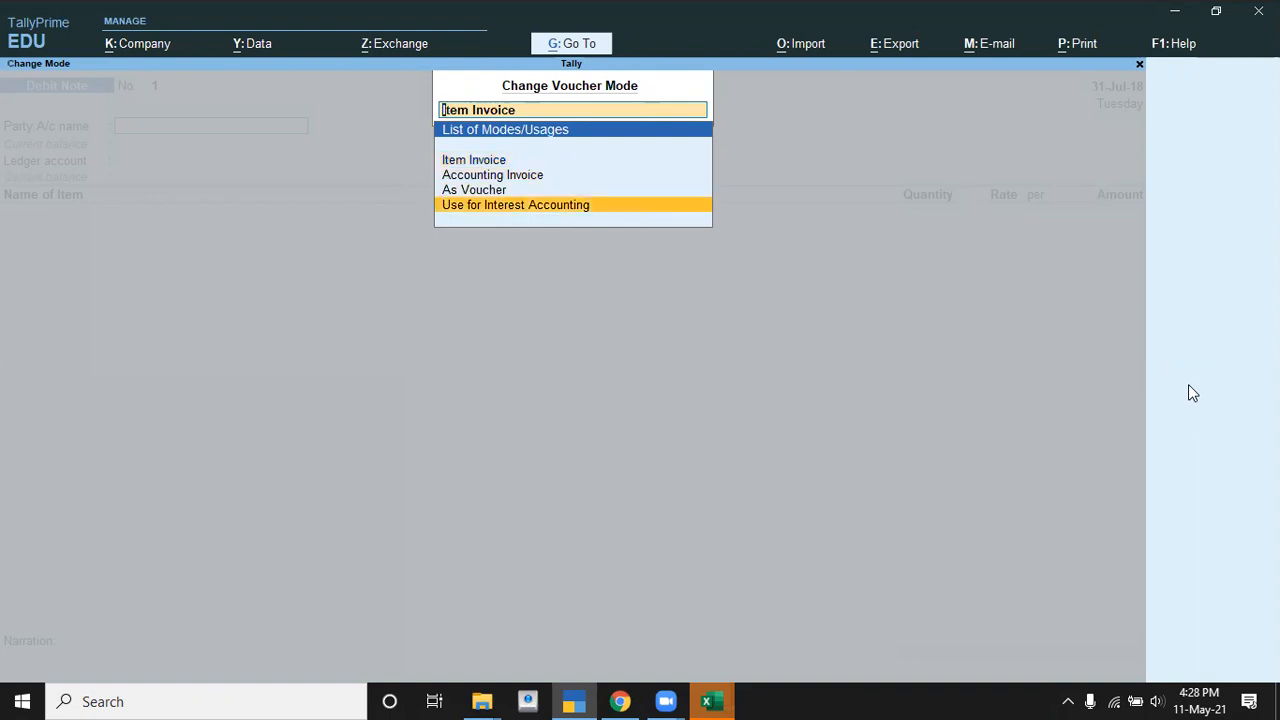
pyautogui.press('Return')
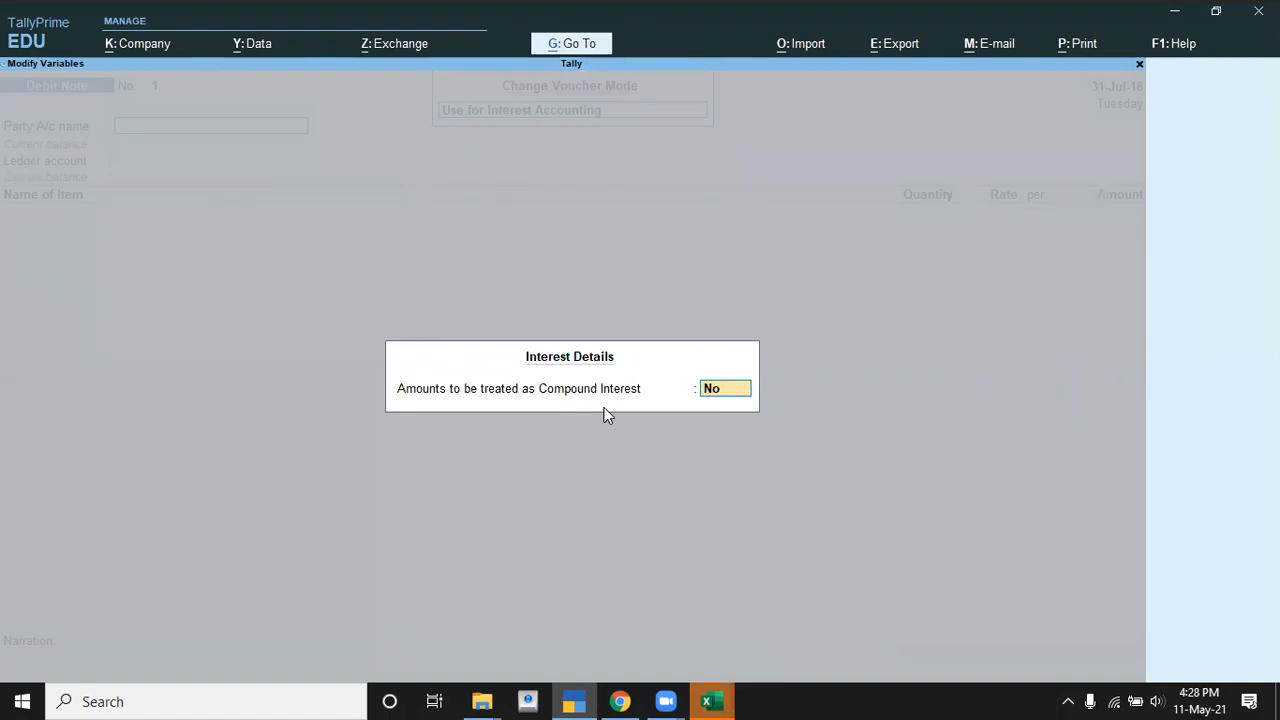
pyautogui.write('y')
pyautogui.press('Return')
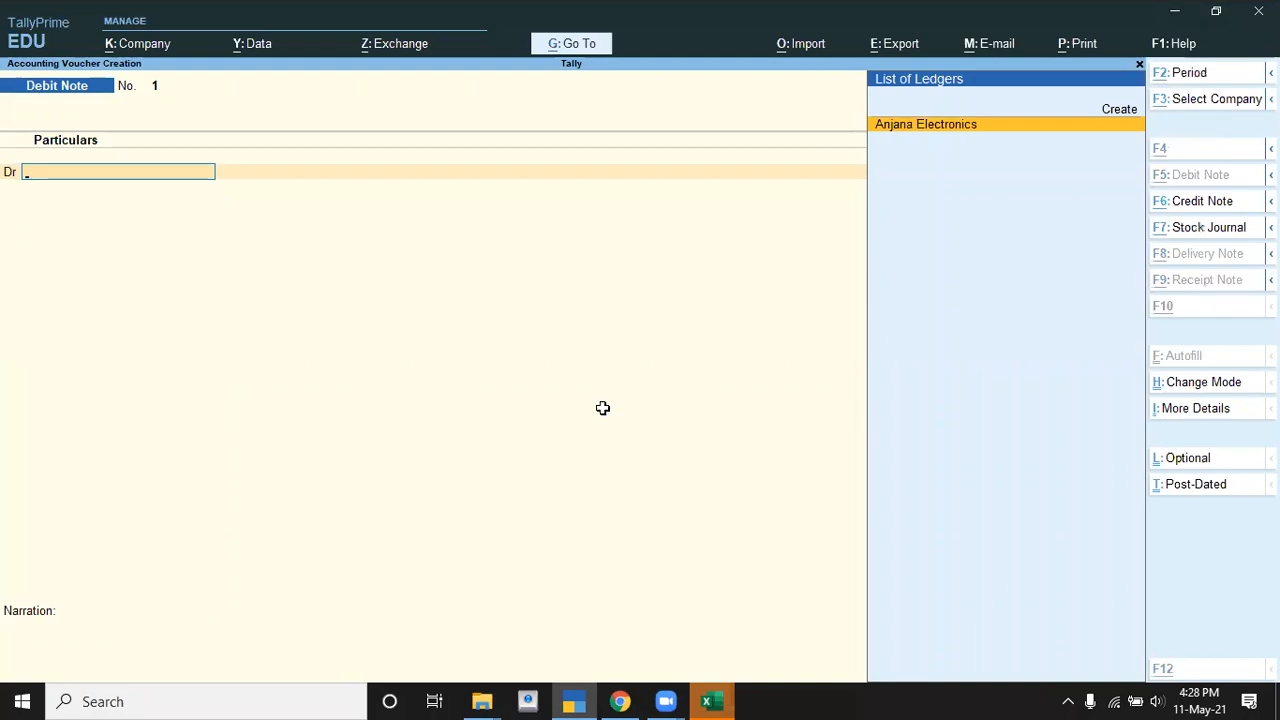
# - Recheck the interest date in the Excel exercise and set the debit note's date to 31-7
pyautogui.hotkey('alt', 'Tab')
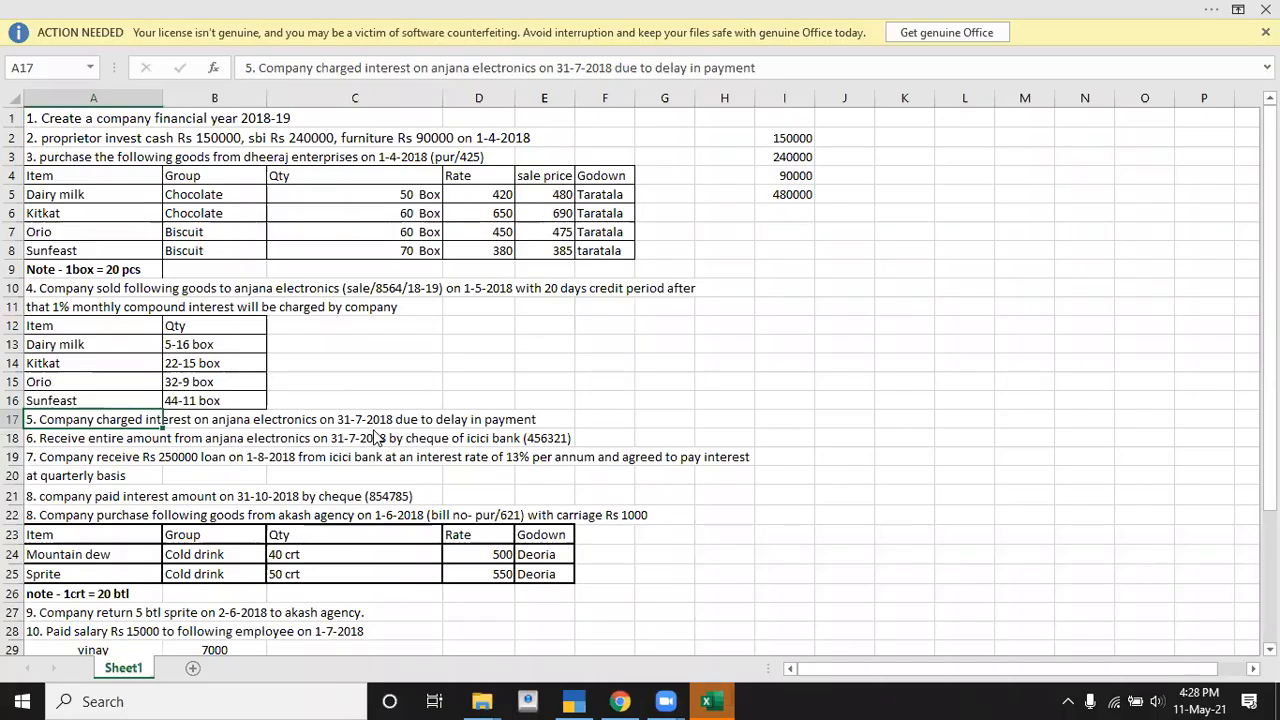
pyautogui.hotkey('alt', 'Tab')
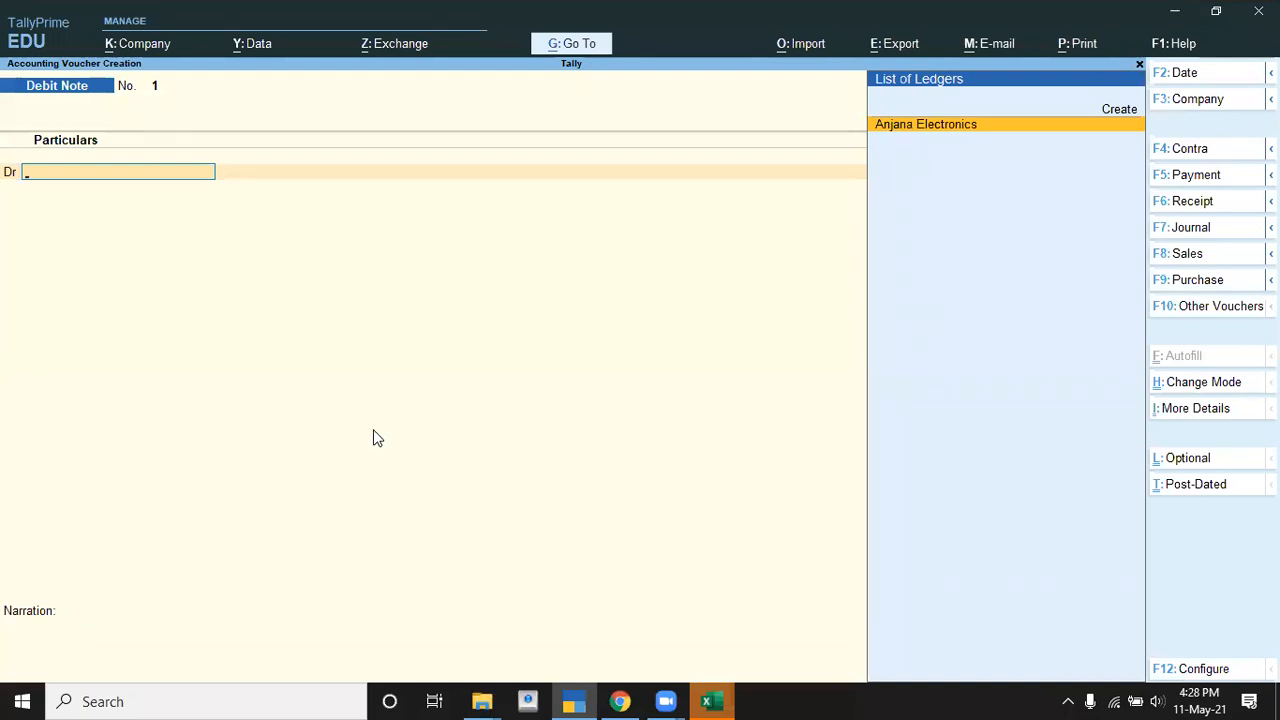
pyautogui.press('F2')
pyautogui.write('31-7')
pyautogui.press('Return')
# - Debit Anjana Electronics with the interest on bill Sale/8564/18/19, leaving the dispatch and original invoice details blank
pyautogui.press('Return')
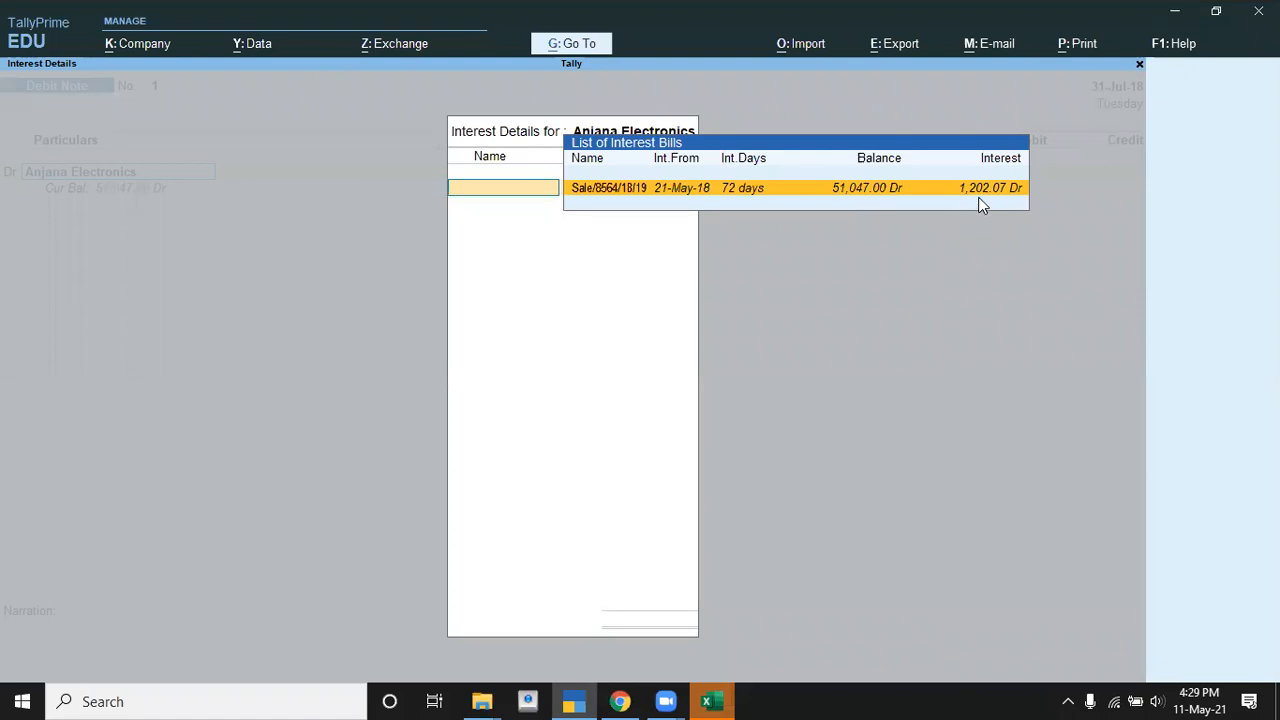
pyautogui.press('Return')
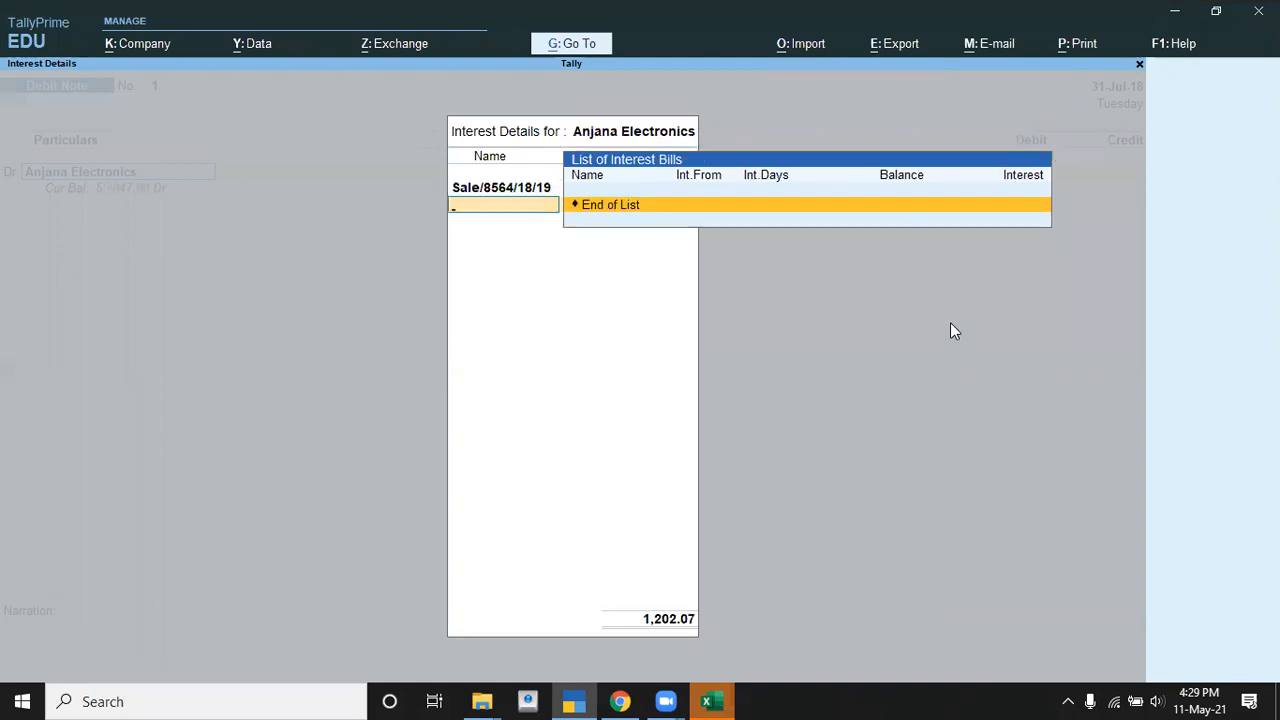
pyautogui.press('Return')
pyautogui.press('Return')
pyautogui.press('Return')
pyautogui.press('Return')
pyautogui.press('Return')
pyautogui.press('Return')
pyautogui.press('Return')
pyautogui.press('Return')
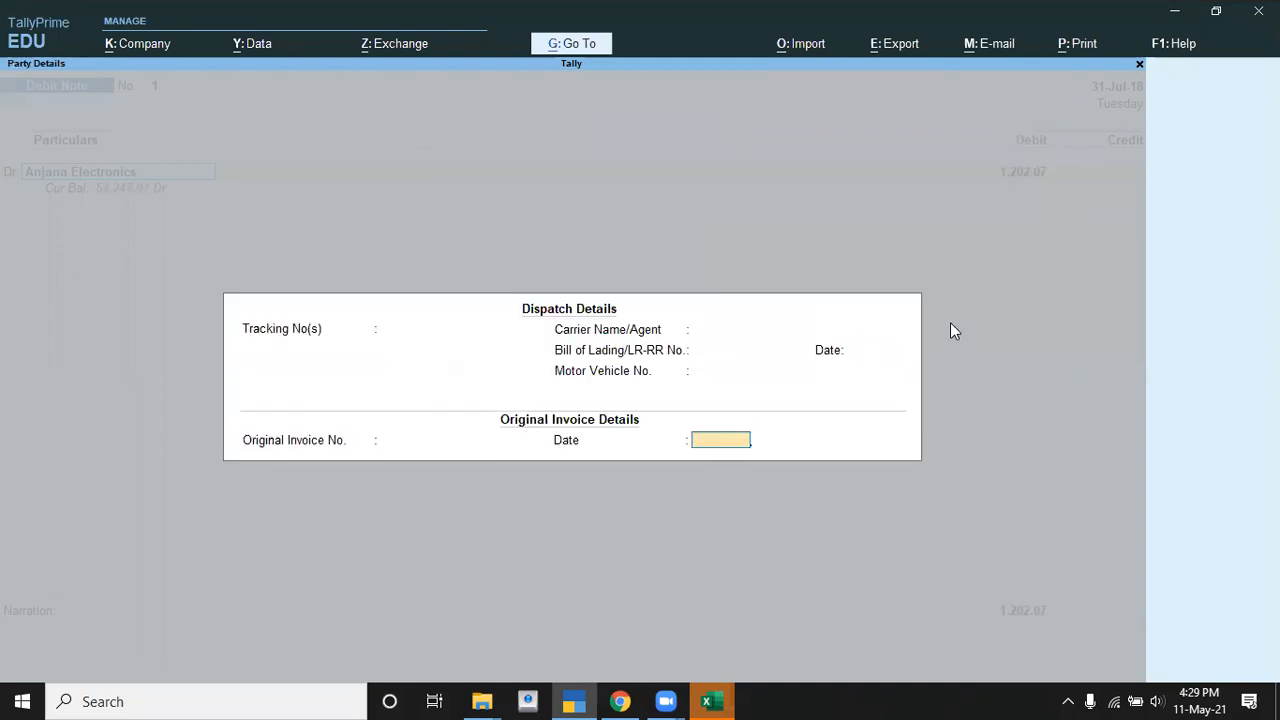
pyautogui.press('Return')
pyautogui.press('Return')
pyautogui.press('Return')
pyautogui.press('Return')
pyautogui.press('Return')
pyautogui.press('Return')
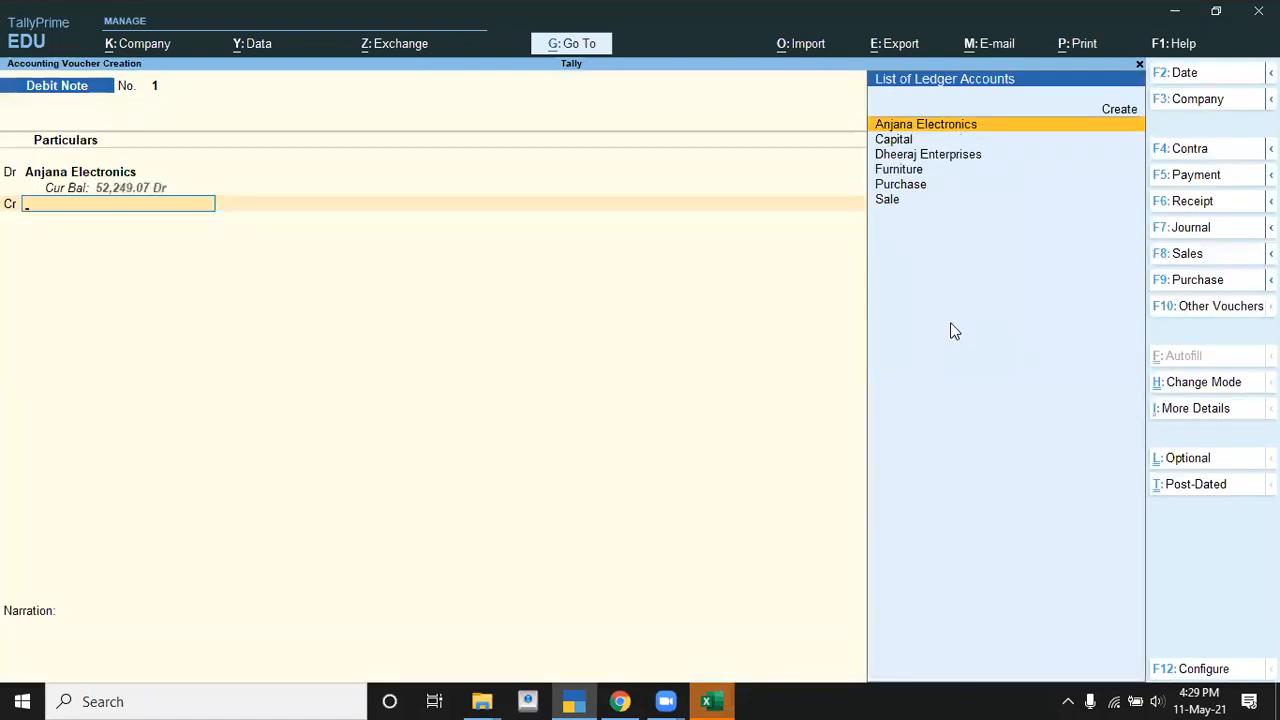
# - Create a ledger named Interest under Indirect Incomes for the debit note's credit side, keeping the other defaults
pyautogui.hotkey('alt', 'c')
pyautogui.write('In')
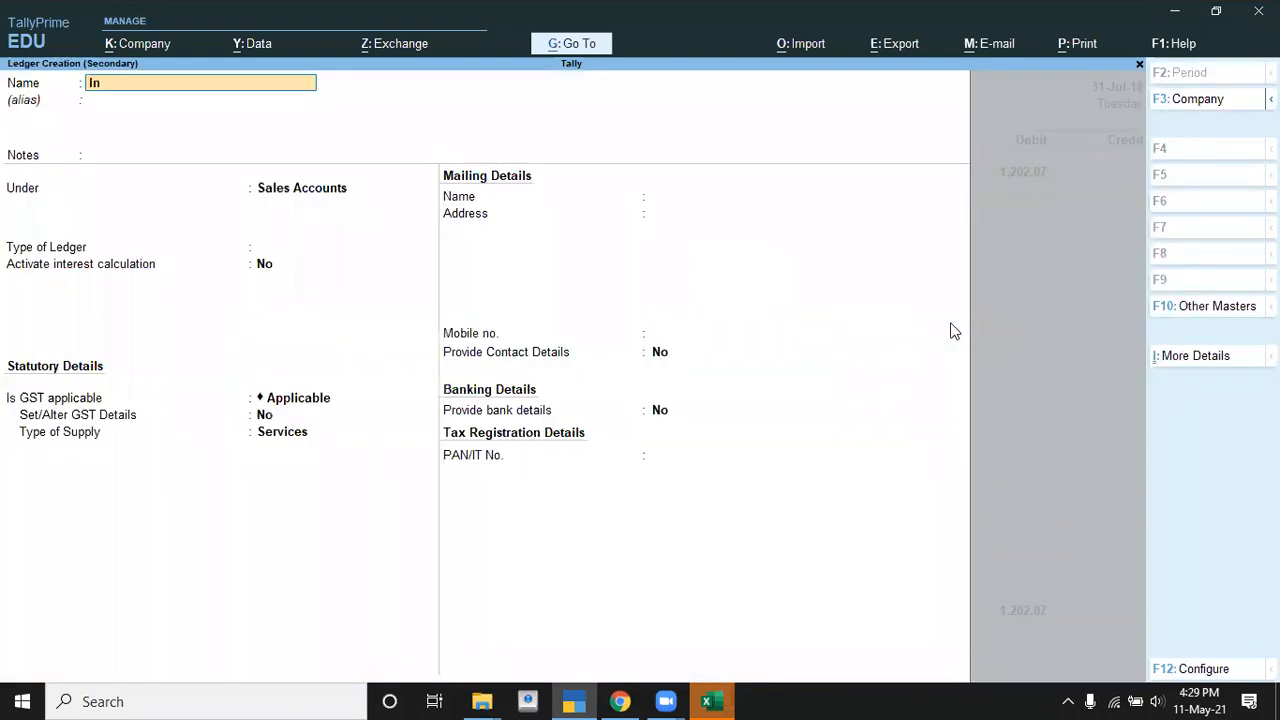
pyautogui.write('terest')
pyautogui.press('Return')
pyautogui.press('Return')
pyautogui.press('Return')
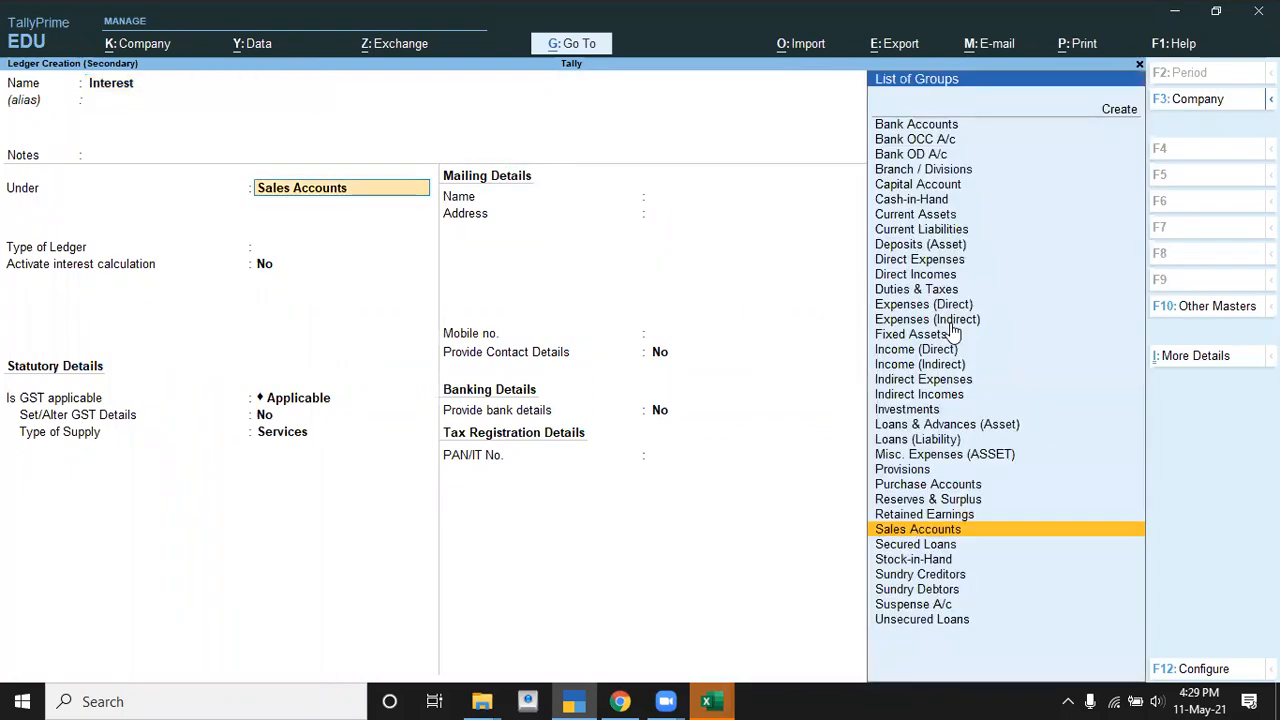
pyautogui.write('I')
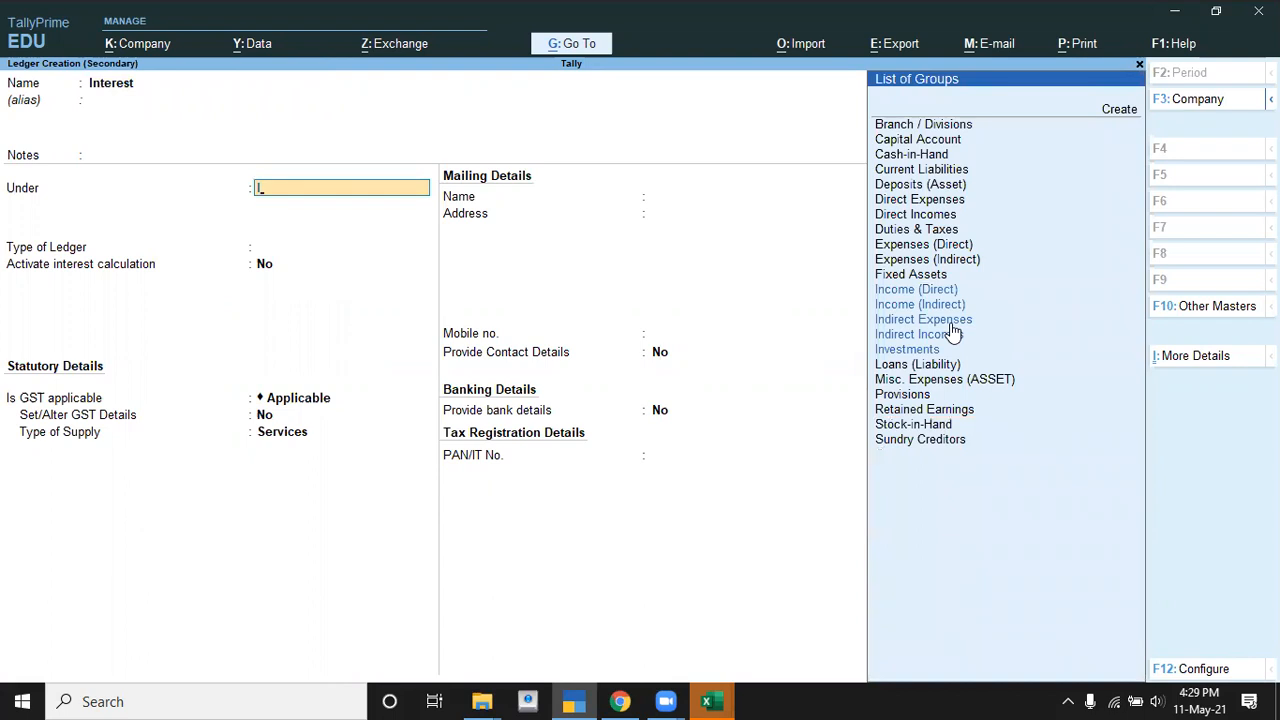
pyautogui.press('Down')
pyautogui.press('Down')
pyautogui.press('Down')
pyautogui.press('Return')
pyautogui.press('Return')
pyautogui.press('Return')
pyautogui.press('Return')
pyautogui.press('Return')
pyautogui.press('Return')
pyautogui.press('Return')
pyautogui.press('Return')
# - Credit the Interest ledger with the matching amount and save the debit note without a narration
pyautogui.press('Return')
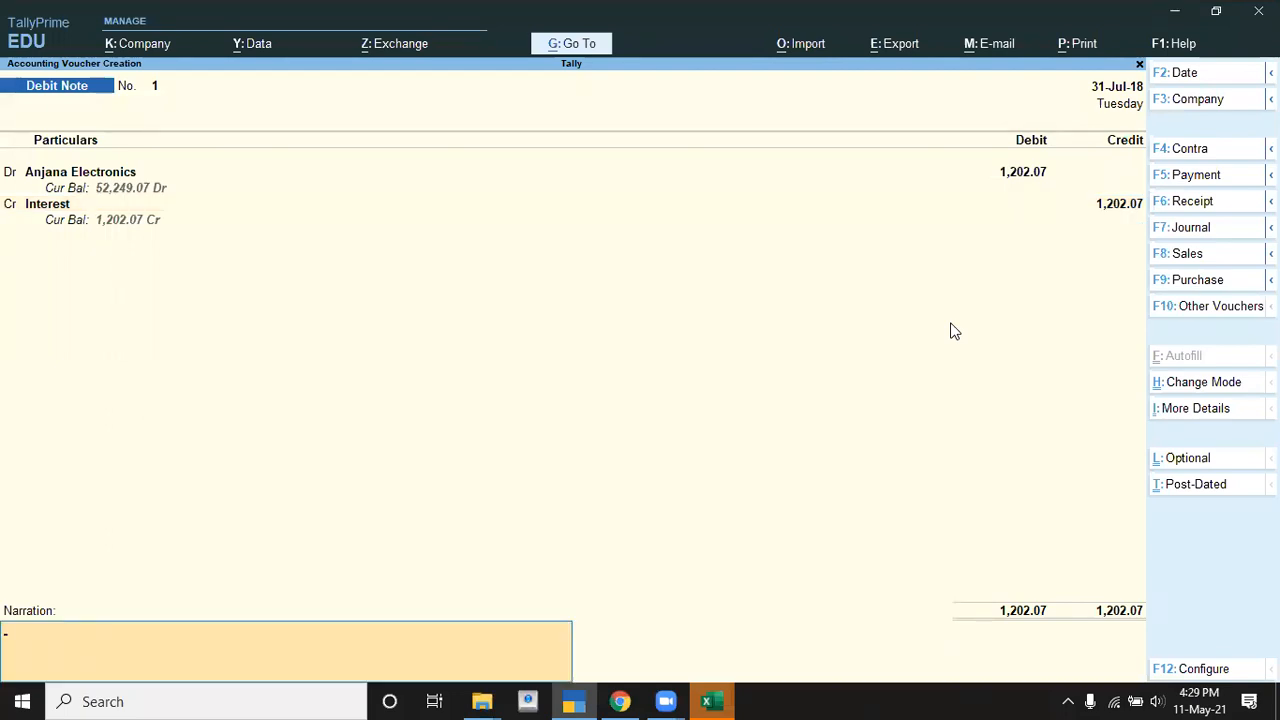
pyautogui.press('Return')
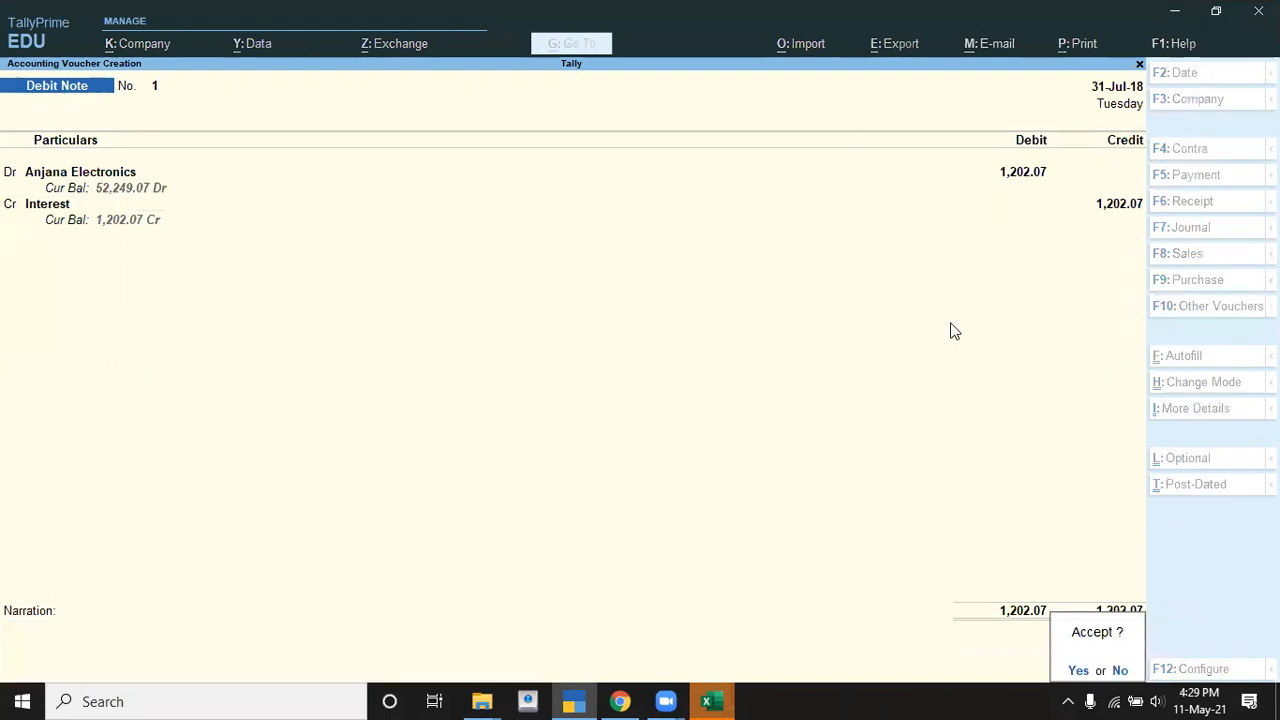
pyautogui.press('Return')
# - Read the receipt transaction in row 18 of the Excel exercise and start a Receipt voucher crediting Anjana Electronics
pyautogui.hotkey('alt', 'Tab')
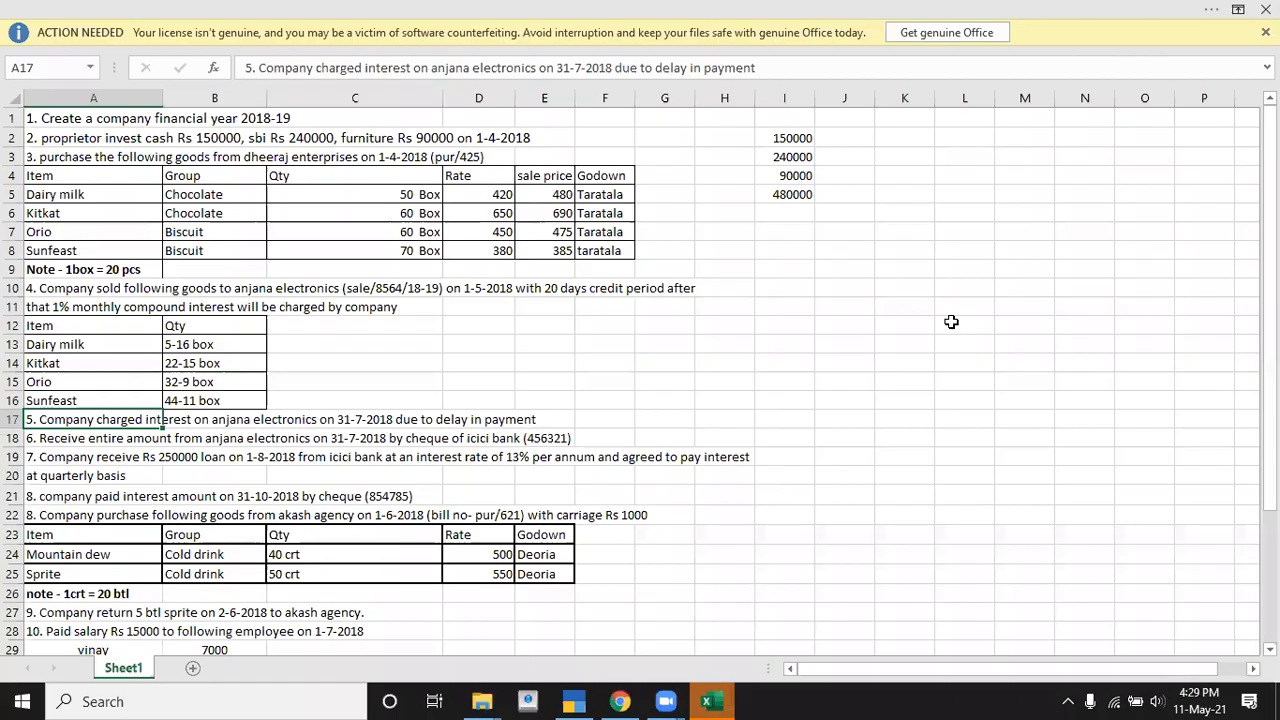
pyautogui.press('Down')
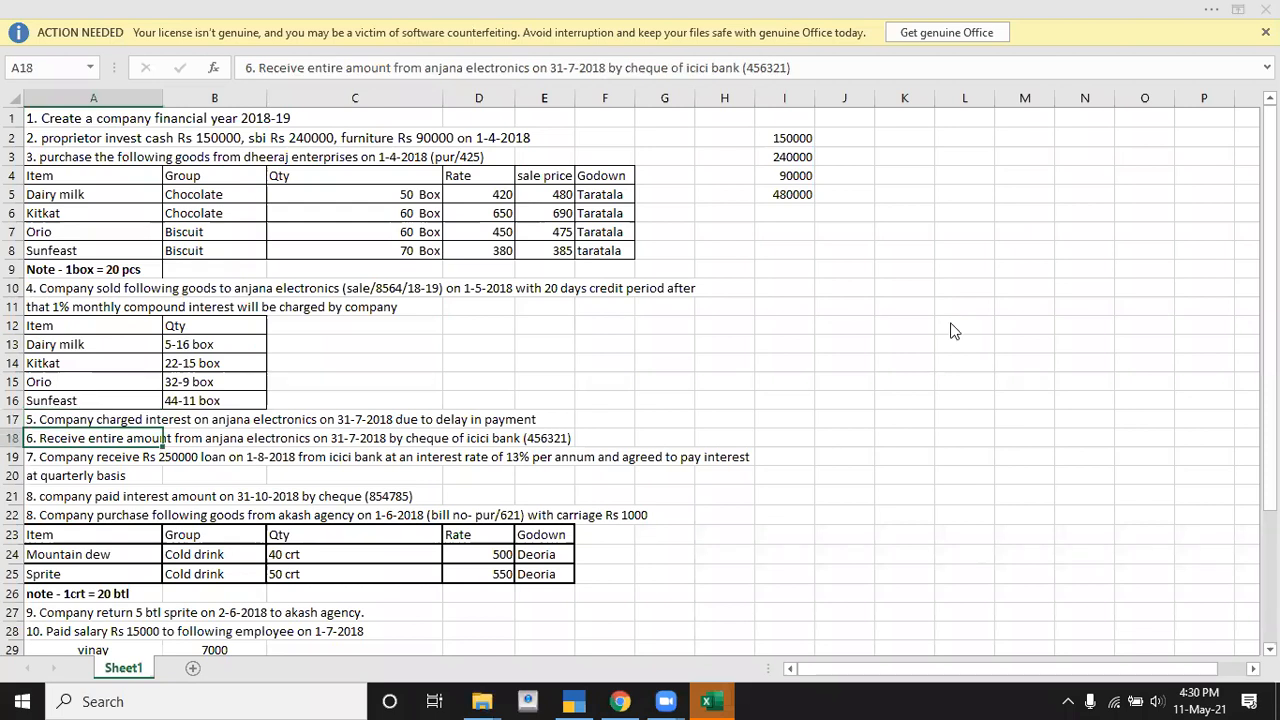
pyautogui.hotkey('alt', 'Tab')
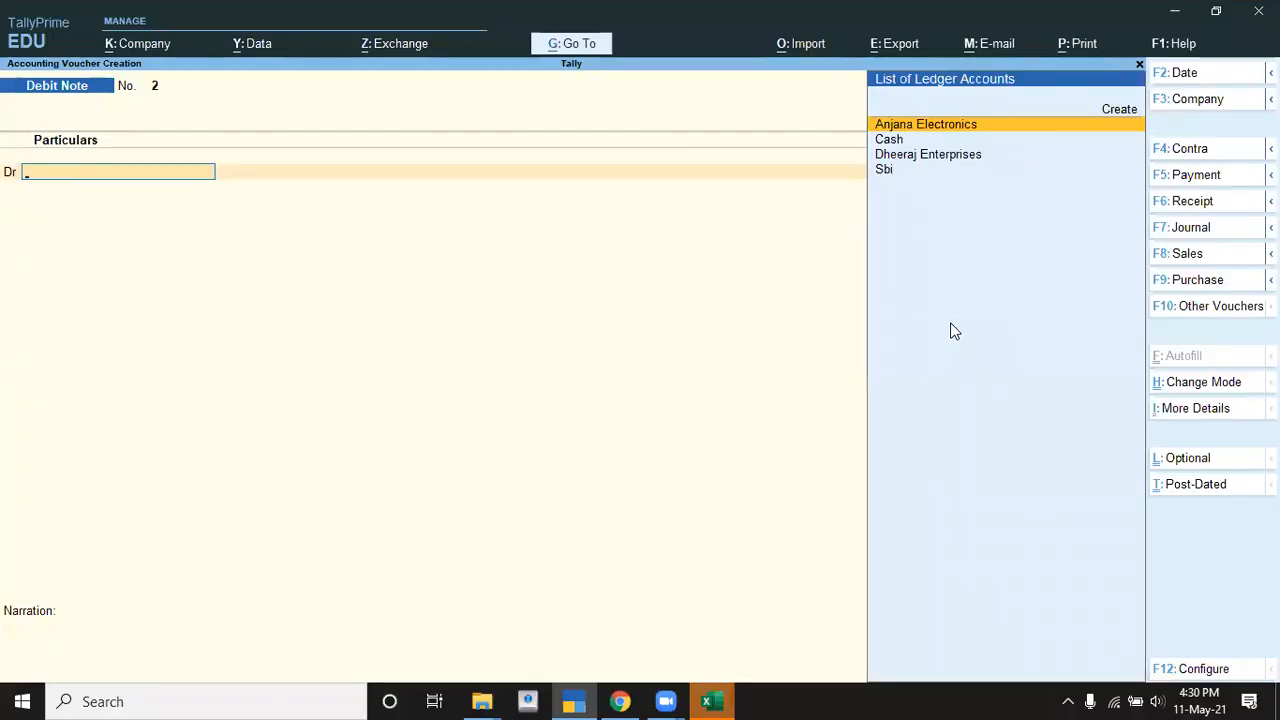
pyautogui.press('F6')
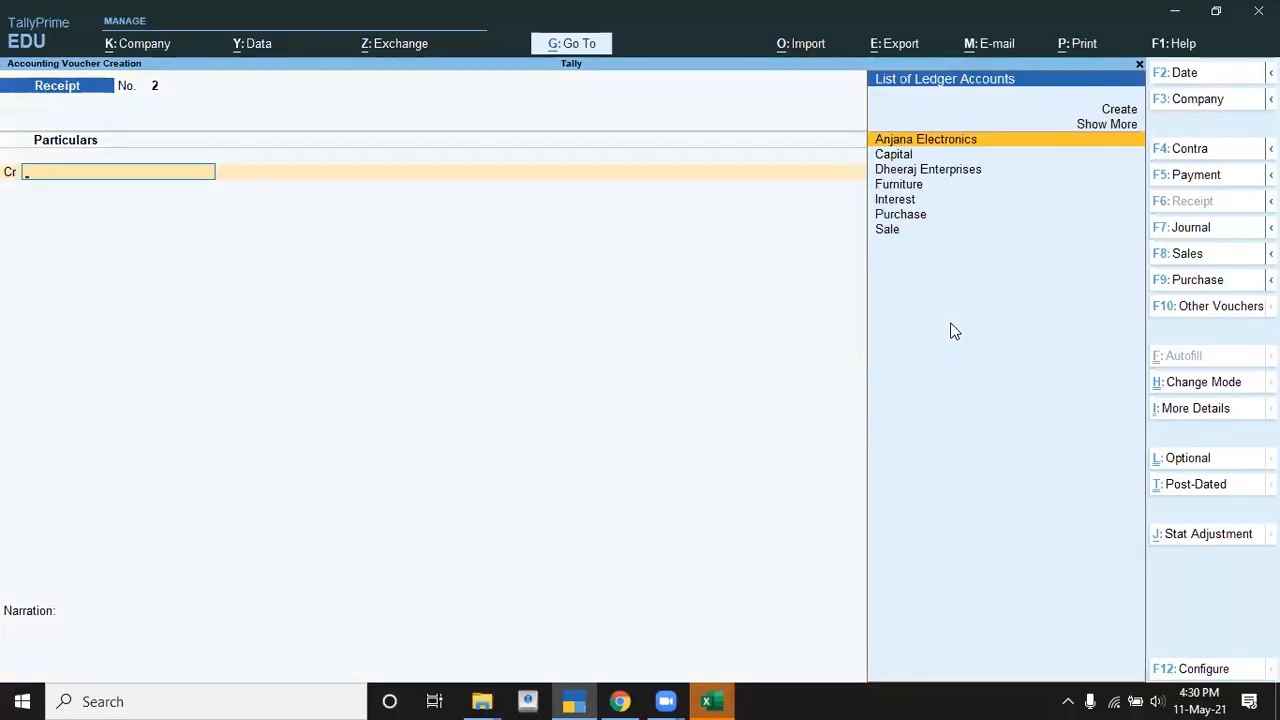
pyautogui.press('Return')
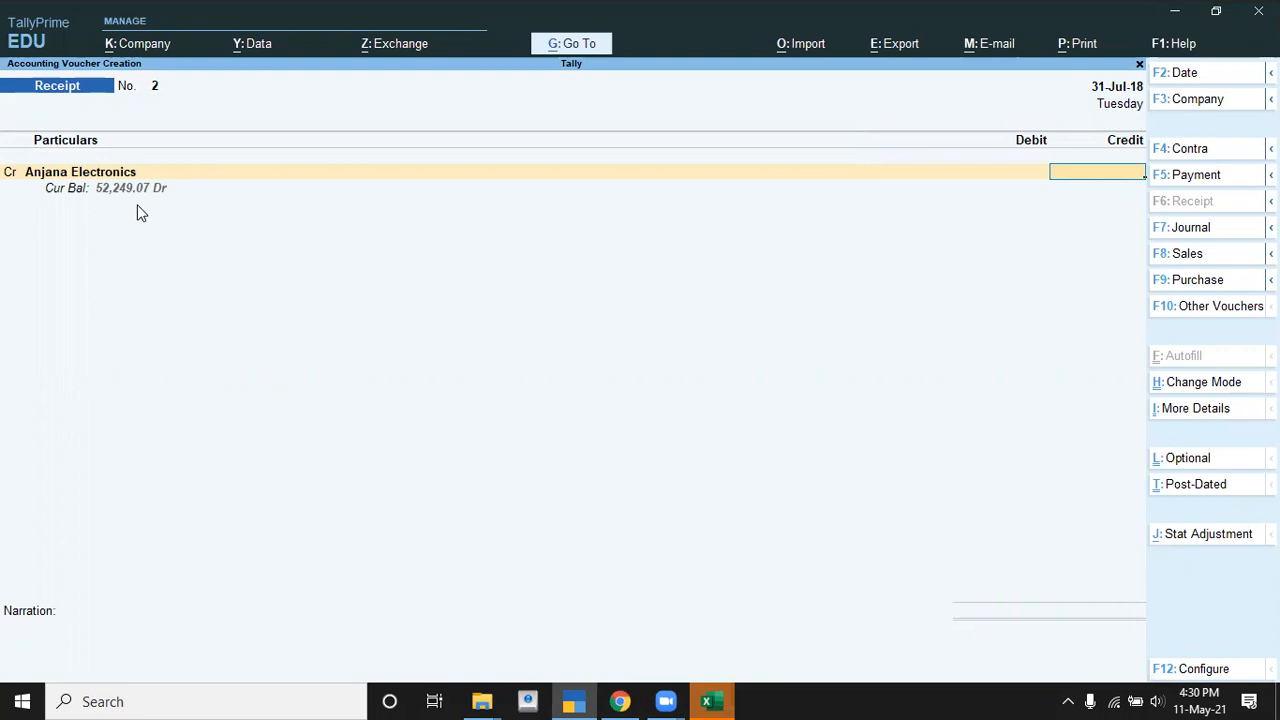
# - Enter 52249.07 as the amount received and allocate it as Agst Ref to the pending bill Sale/8564/18/19
pyautogui.write('52')
pyautogui.write('249.07')
pyautogui.press('Return')
pyautogui.press('Return')
pyautogui.press('Return')
pyautogui.press('Return')
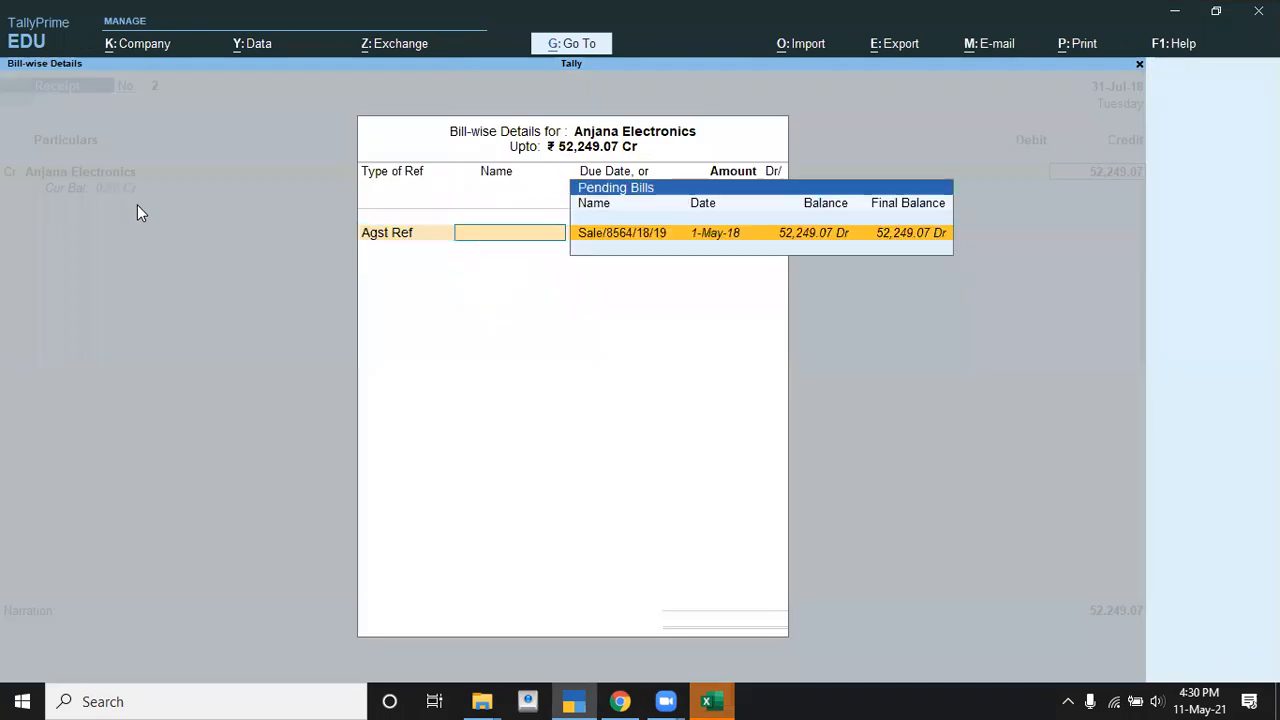
pyautogui.press('Return')
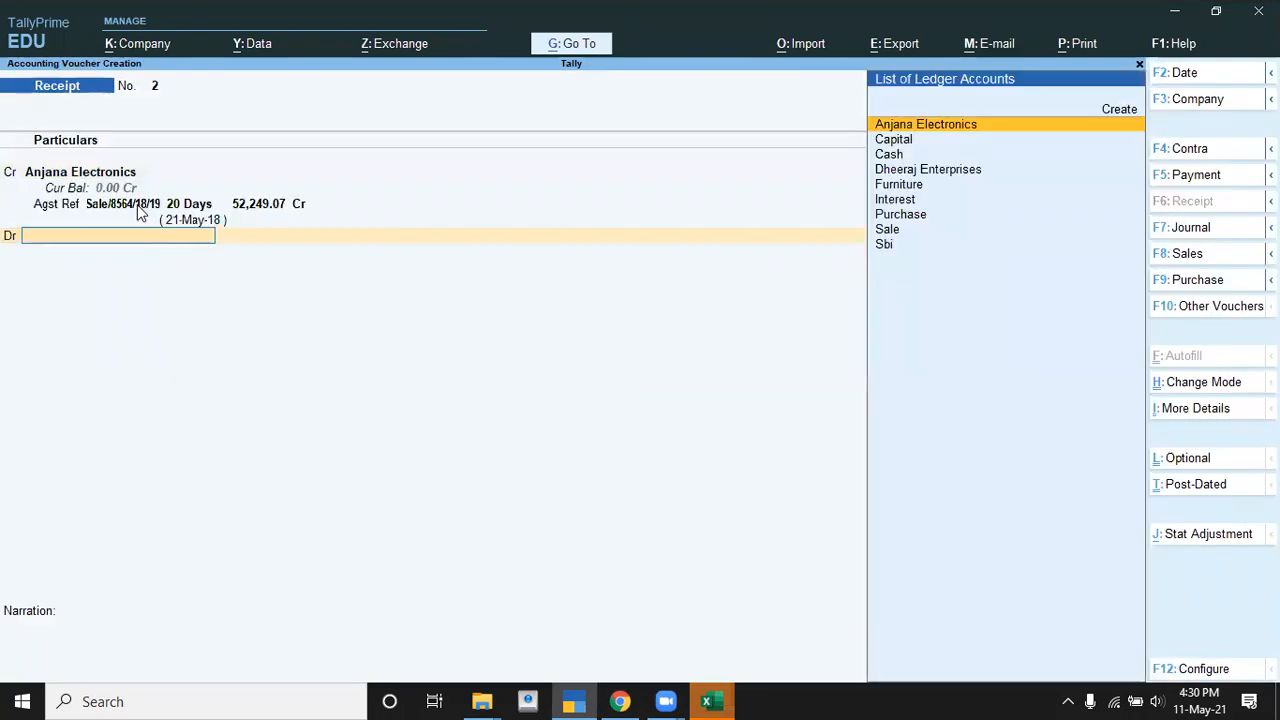
# - Go to Sbi in the list of ledger accounts for the receipt voucher's debit entry
pyautogui.press('Down')
pyautogui.press('Down')
pyautogui.press('Down')
pyautogui.press('Down')
pyautogui.press('Down')
pyautogui.press('Down')
pyautogui.press('Down')
pyautogui.press('Down')
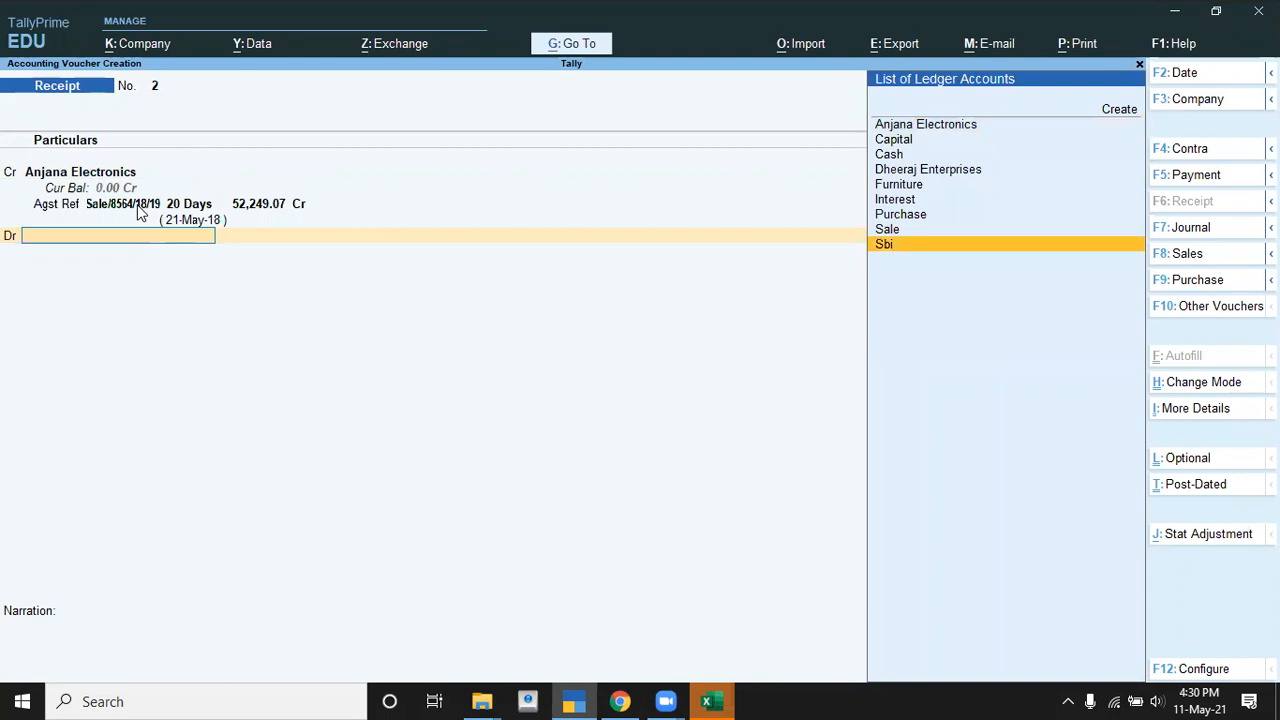
# - Debit Sbi with 52,249.07 in the Anjana Electronics receipt, keep the default Cheque/DD bank allocation, and save the voucher
pyautogui.press('Return')
pyautogui.press('Return')
pyautogui.press('Return')
pyautogui.press('Return')
pyautogui.press('Return')
pyautogui.press('Return')
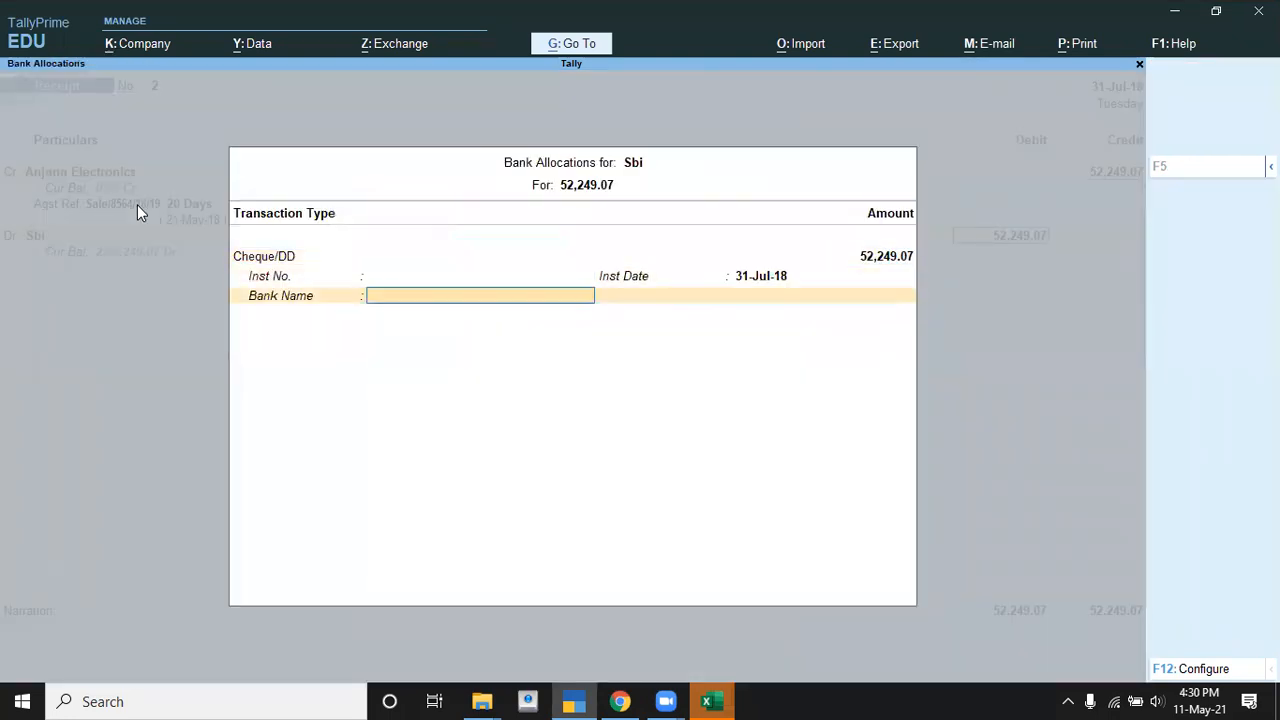
pyautogui.press('Return')
pyautogui.press('Return')
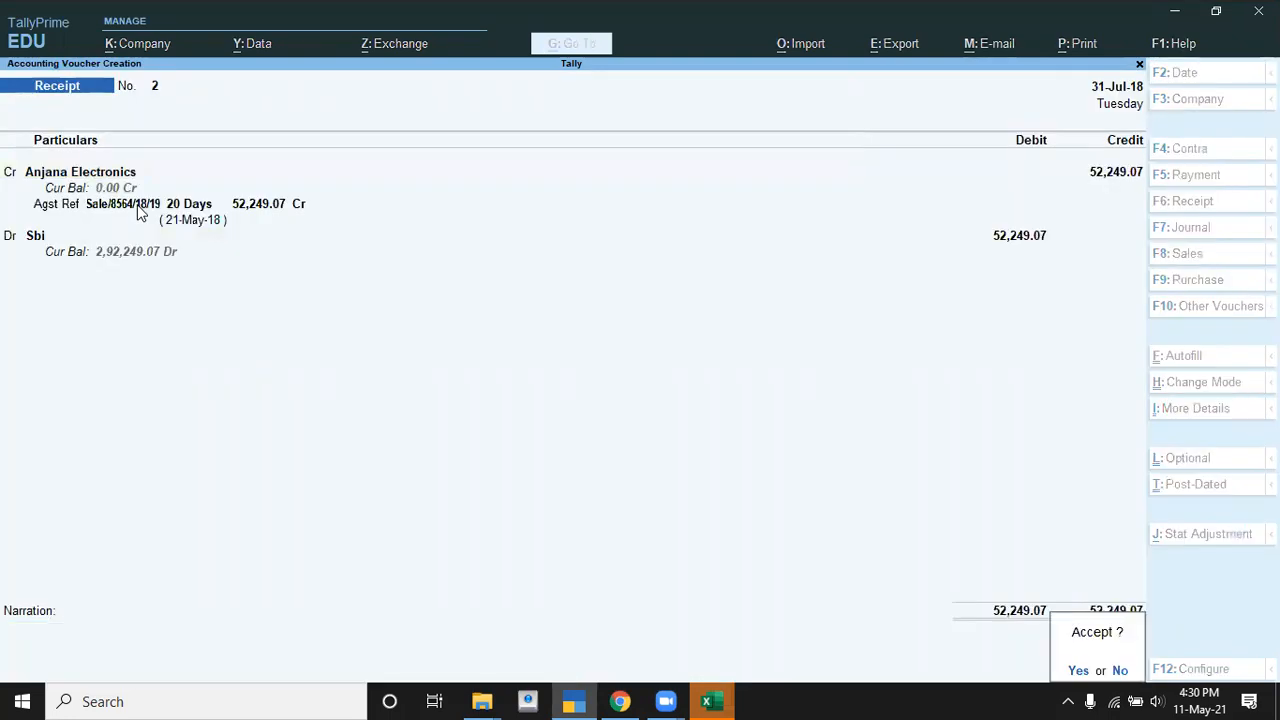
pyautogui.press('Return')
# - Switch to the Excel exercise sheet and read transaction 7 about the Icici bank loan, returning to TallyPrime's receipt entry
pyautogui.hotkey('alt', 'Tab')
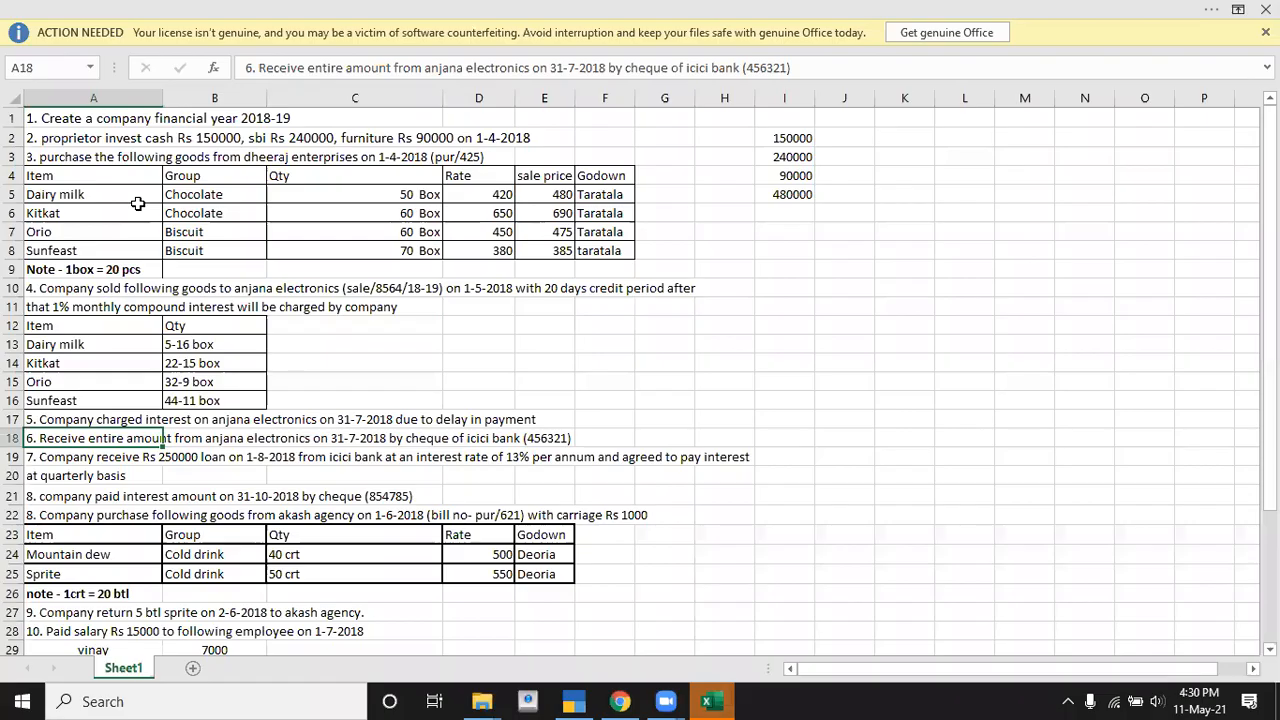
pyautogui.press('Down')
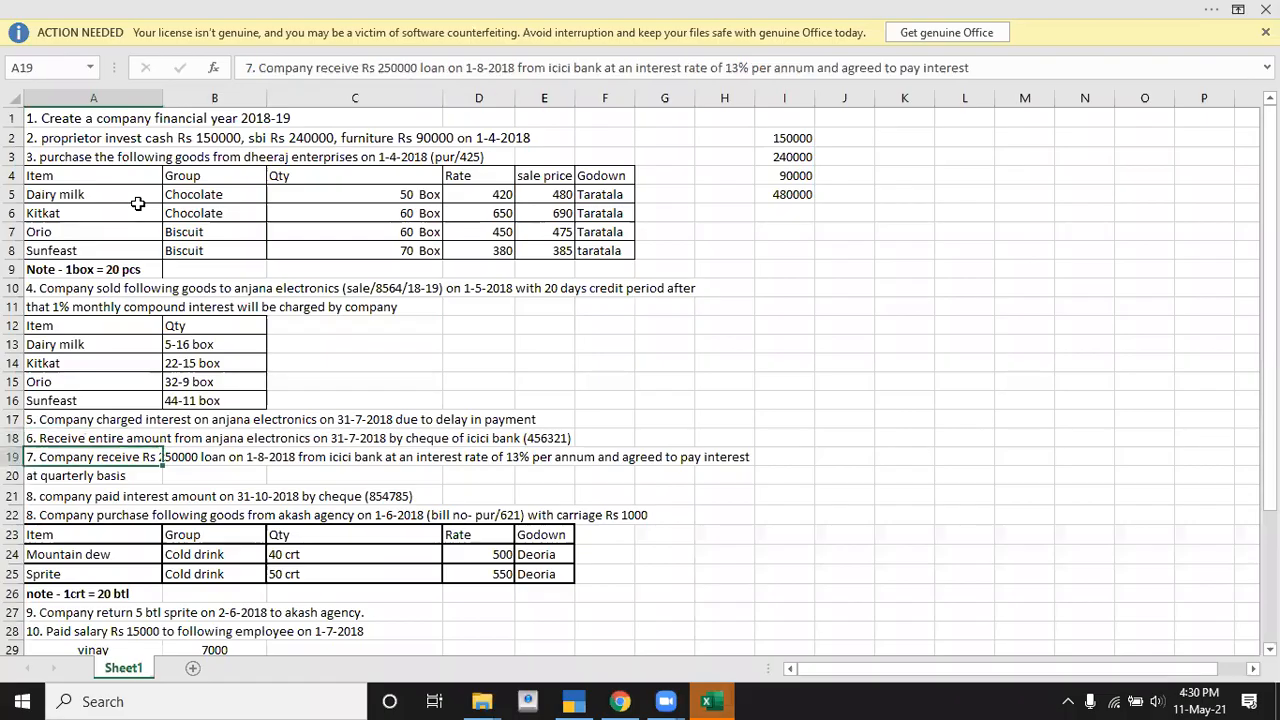
pyautogui.scroll(-2, 83, 410)
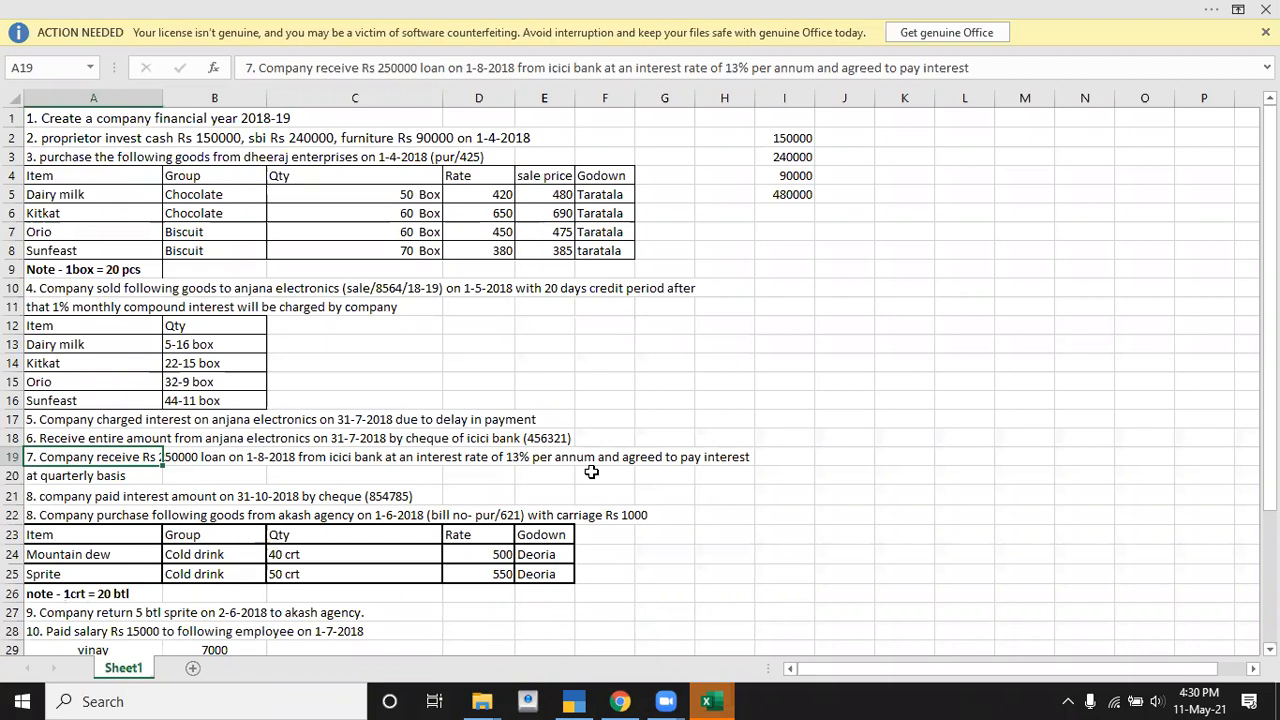
pyautogui.click(159, 482)
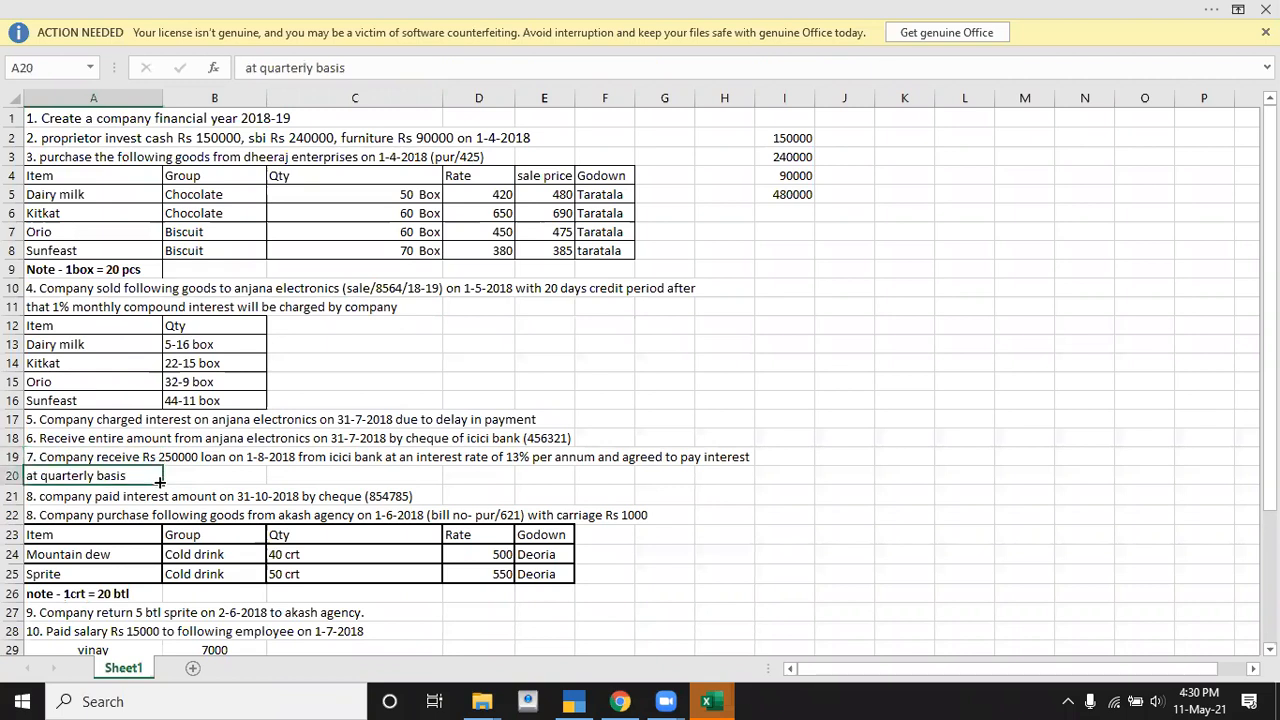
pyautogui.click(180, 480)
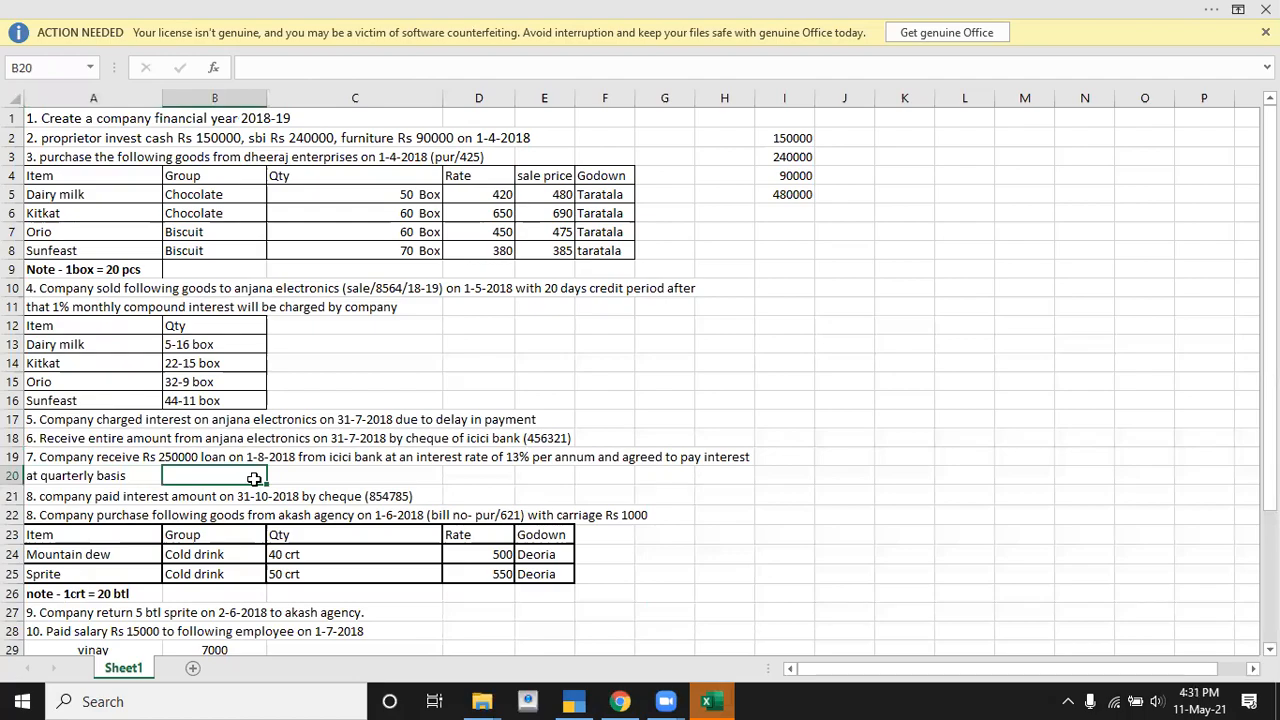
pyautogui.hotkey('alt', 'Tab')
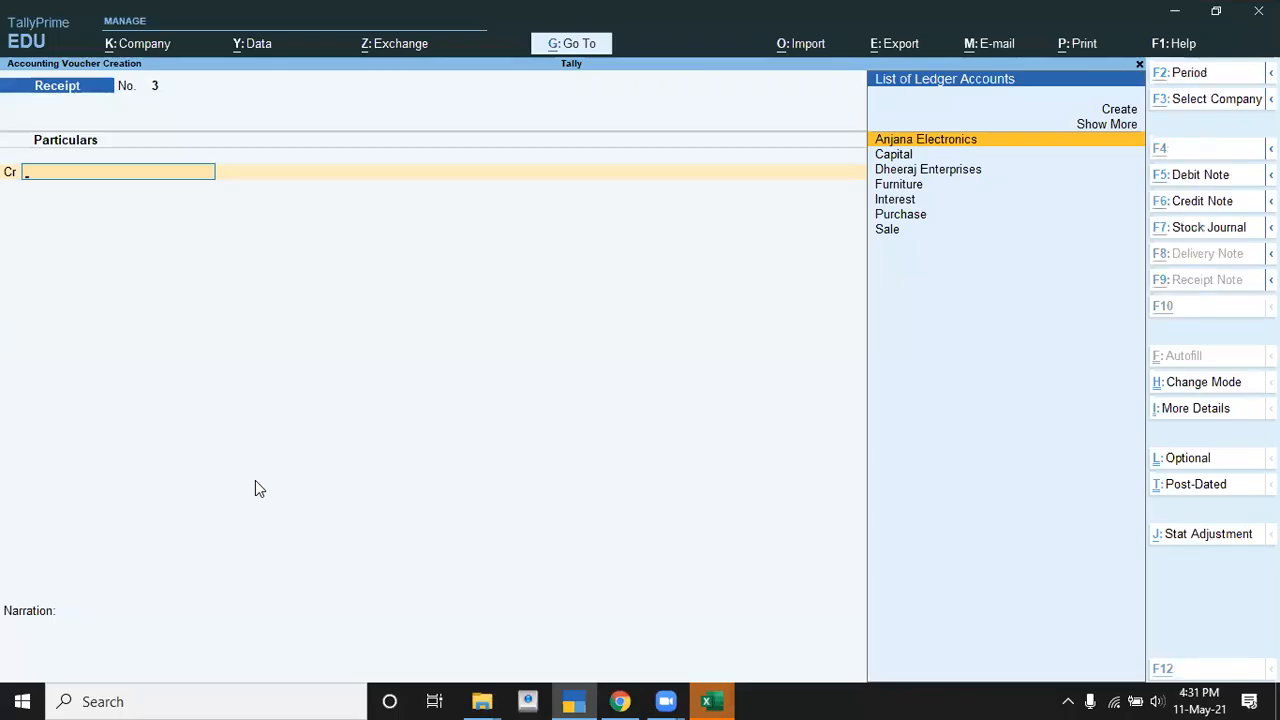
pyautogui.hotkey('alt', 'Tab')
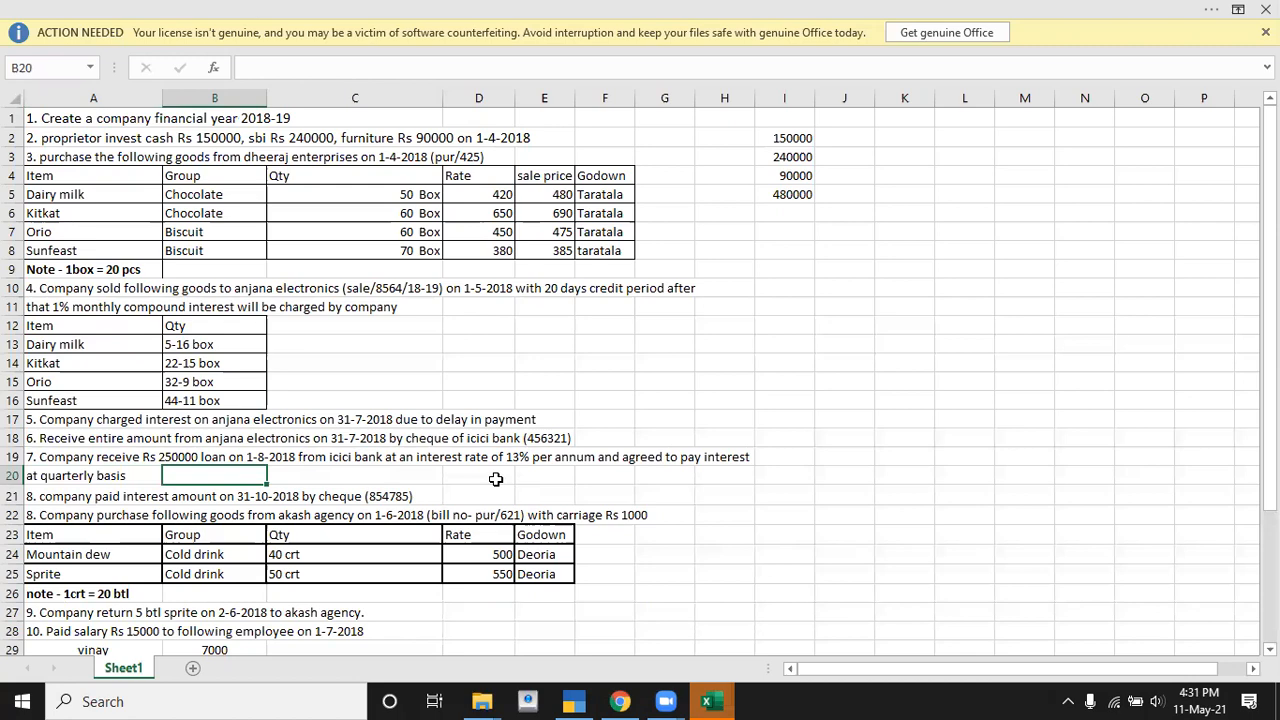
pyautogui.hotkey('alt', 'Tab')
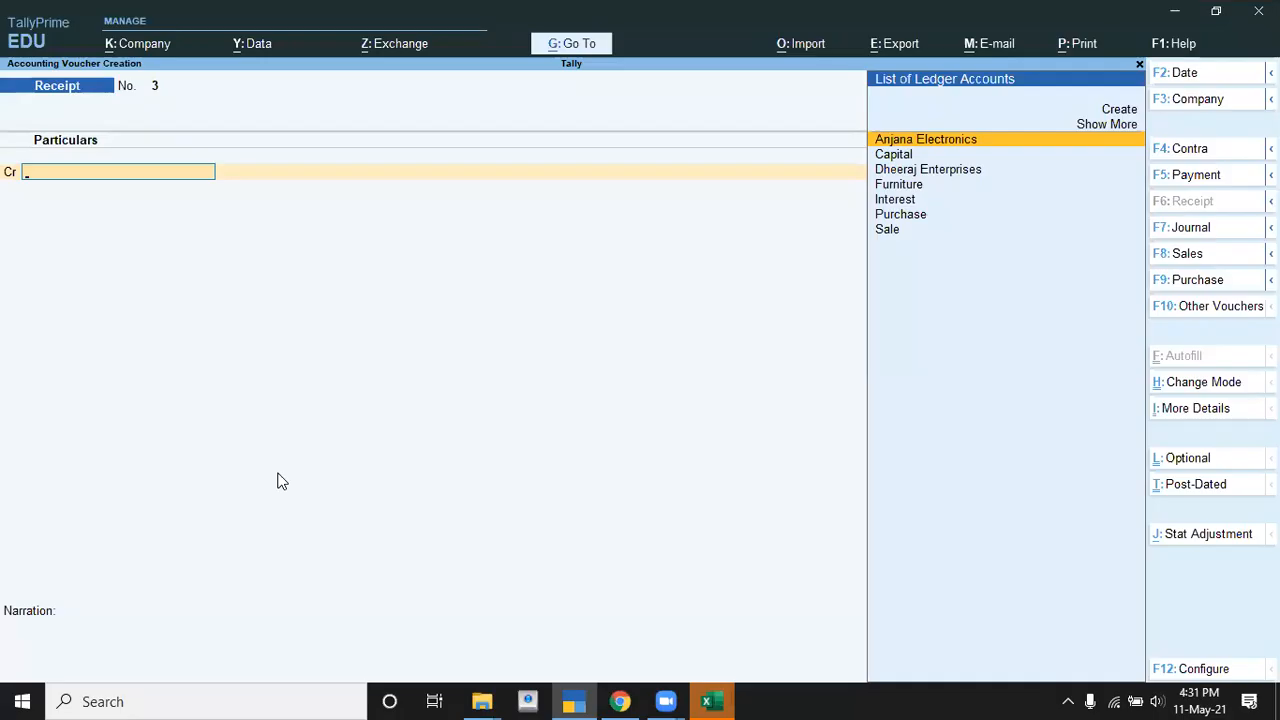
# - Date the new receipt 1-Aug-18 and start creating a ledger named Loan From Icici Bank for its credit line
pyautogui.press('F2')
pyautogui.press('Escape')
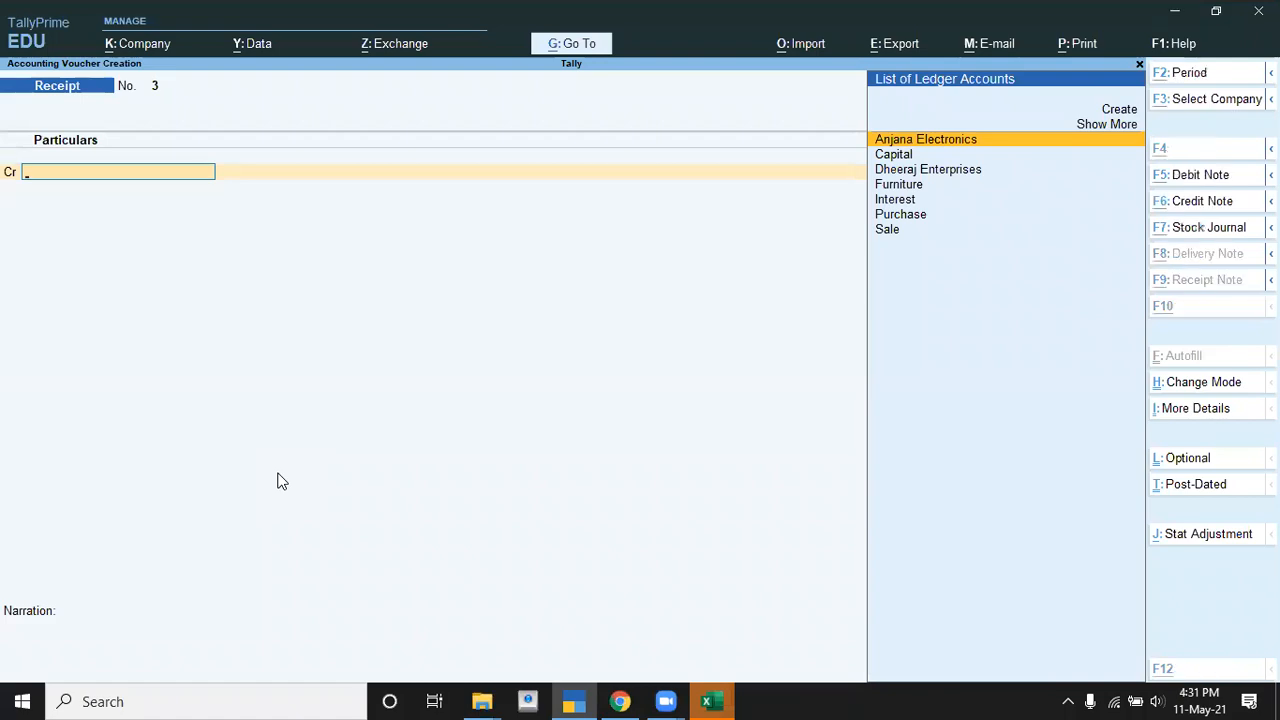
pyautogui.hotkey('alt', 'c')
pyautogui.hotkey('alt', 'Tab')
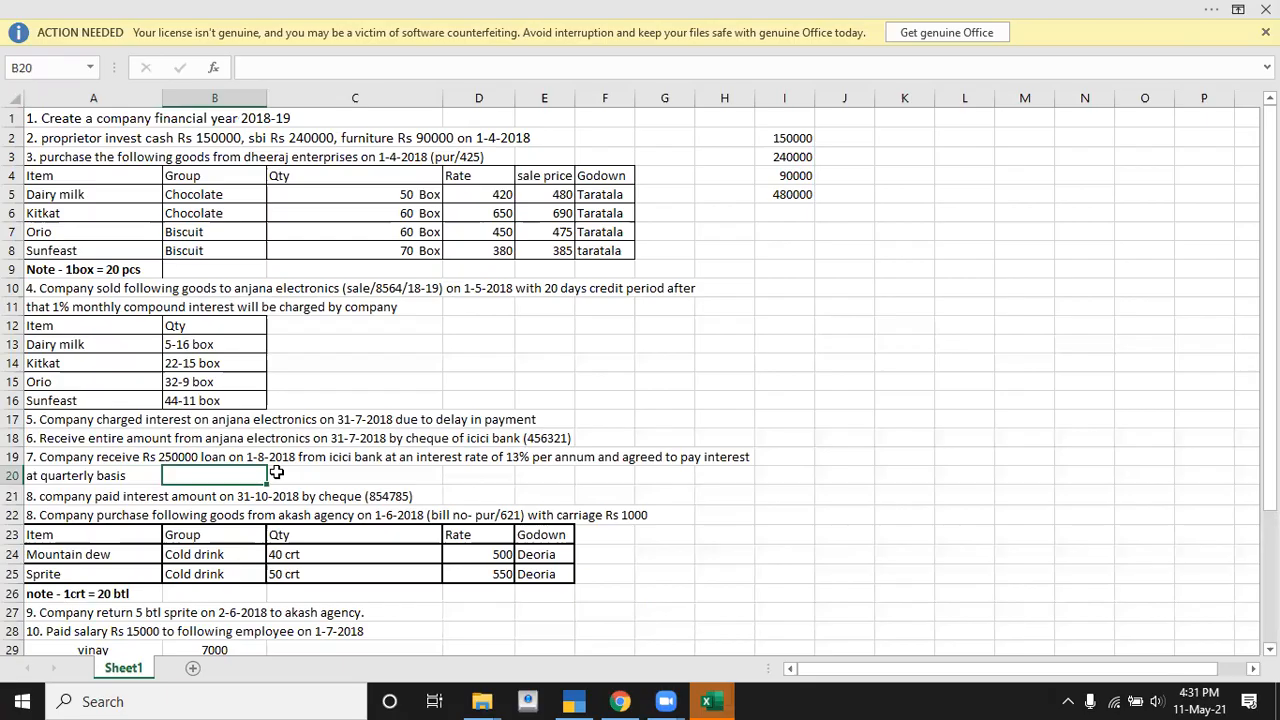
pyautogui.hotkey('alt', 'Tab')
pyautogui.write('Loan From Icici Bank')
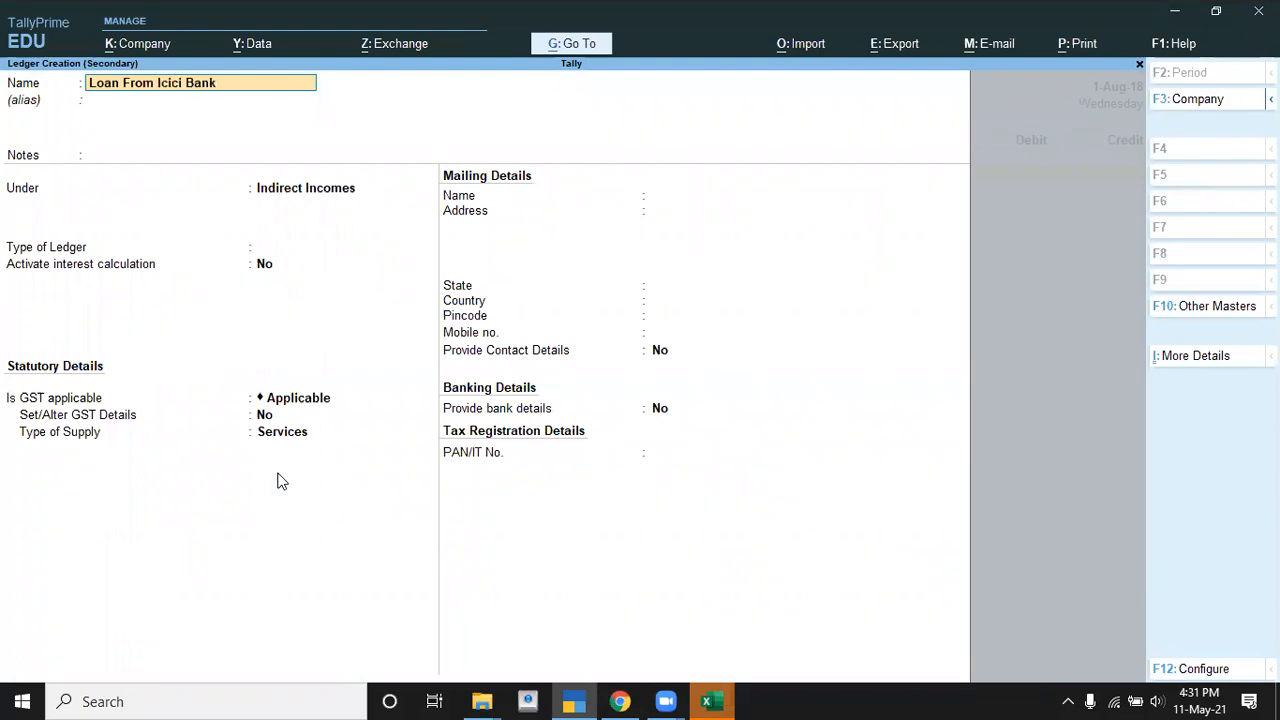
# - Place the Loan From Icici Bank ledger under the Secured Loans group, leaving alias and notes empty
pyautogui.press('Return')
pyautogui.press('Return')
pyautogui.press('Return')
pyautogui.write('S')
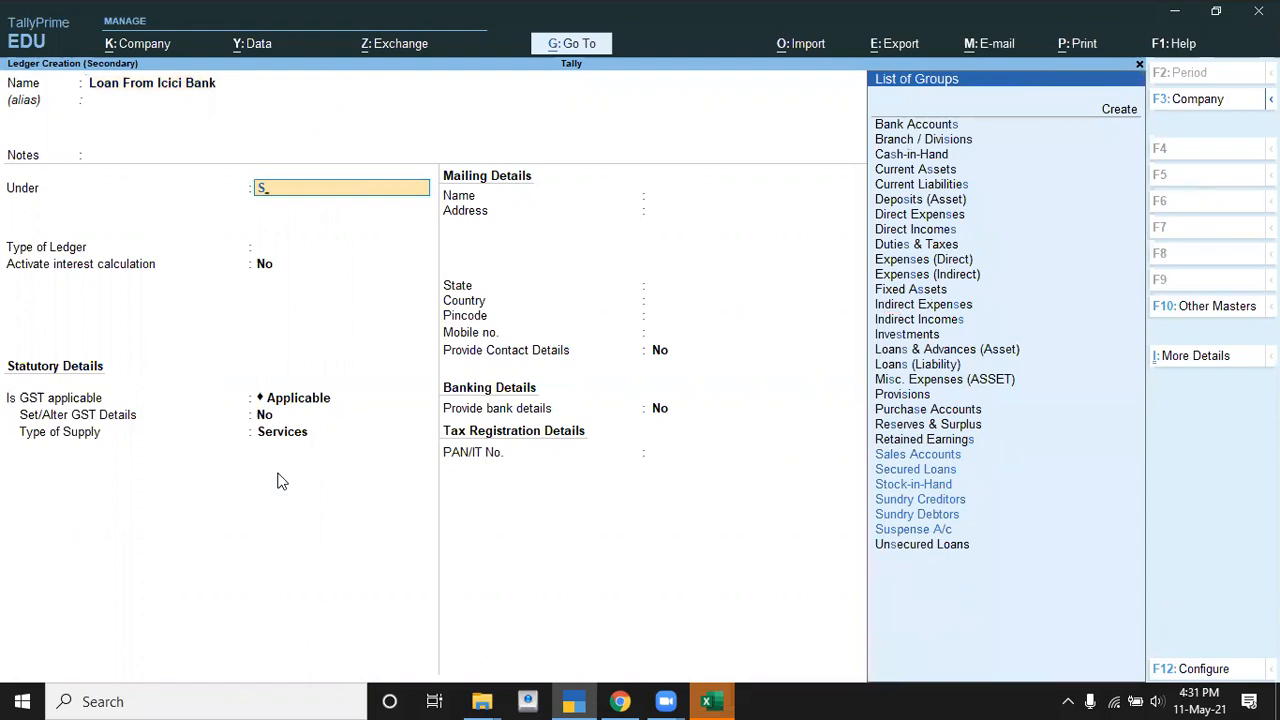
pyautogui.press('Down')
pyautogui.press('Down')
pyautogui.press('Up')
pyautogui.press('Return')
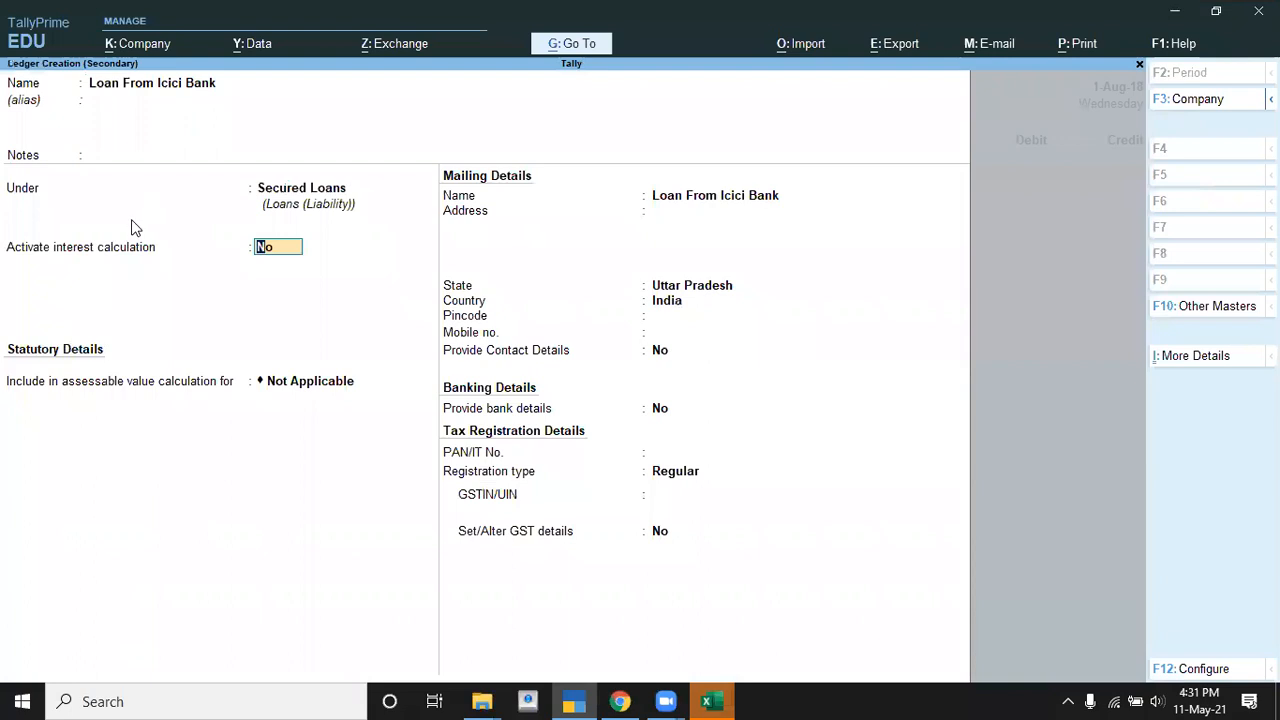
# - Activate interest calculation for the ledger and include the transaction date for amounts added, but not for amounts deducted
pyautogui.write('y')
pyautogui.press('Return')
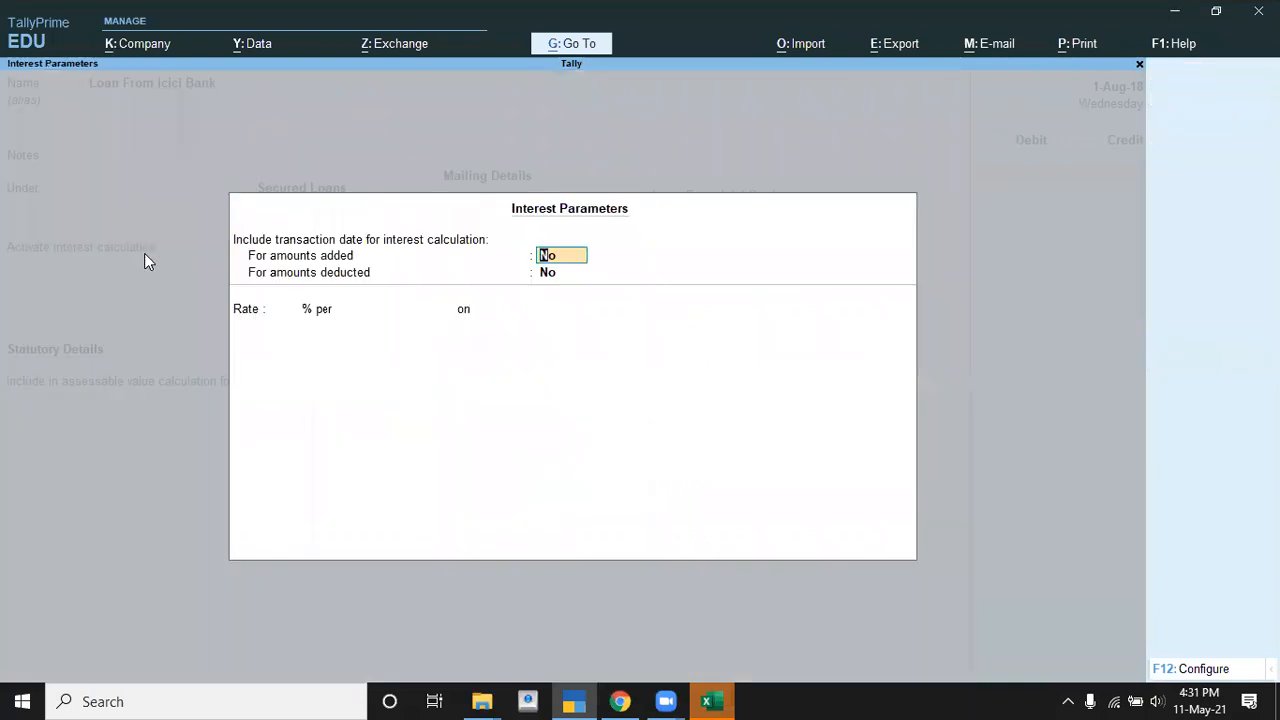
pyautogui.write('y')
pyautogui.press('Return')
pyautogui.press('Return')
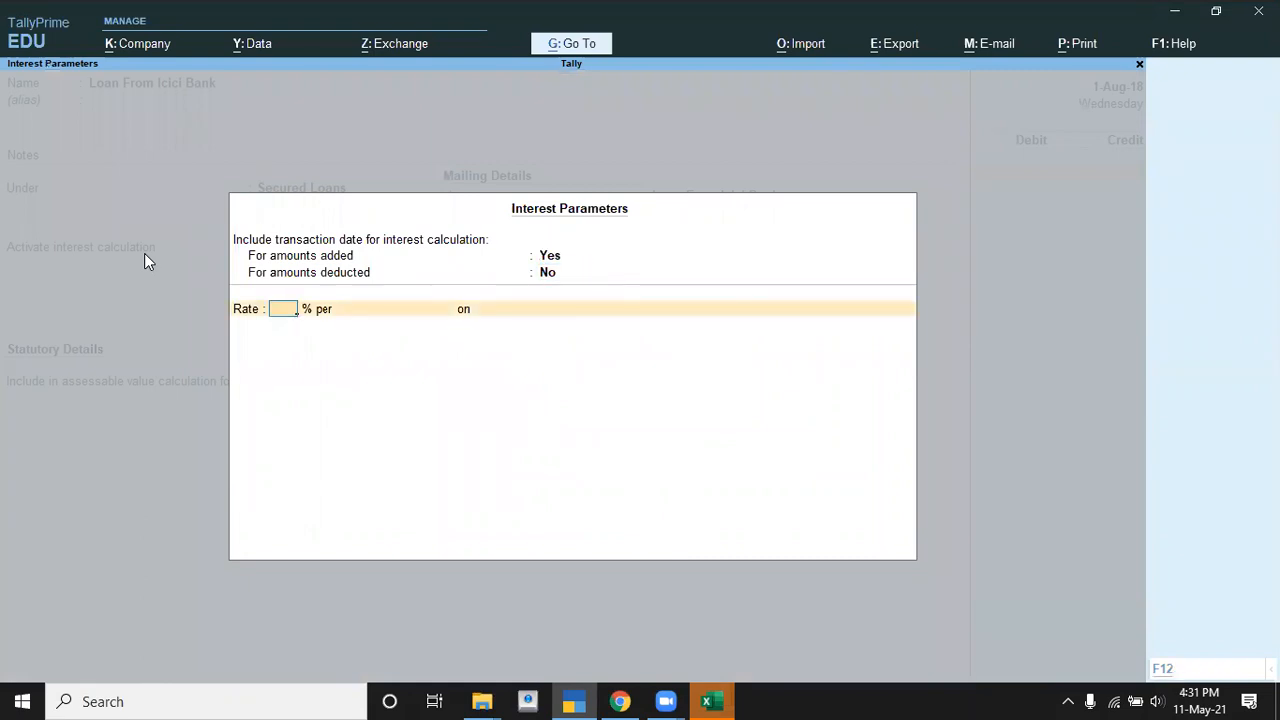
# - Check the loan's yearly rate in the Excel sheet and set the ledger's interest rate to 13/12 percent using TallyPrime's calculator
pyautogui.hotkey('alt', 'Tab')
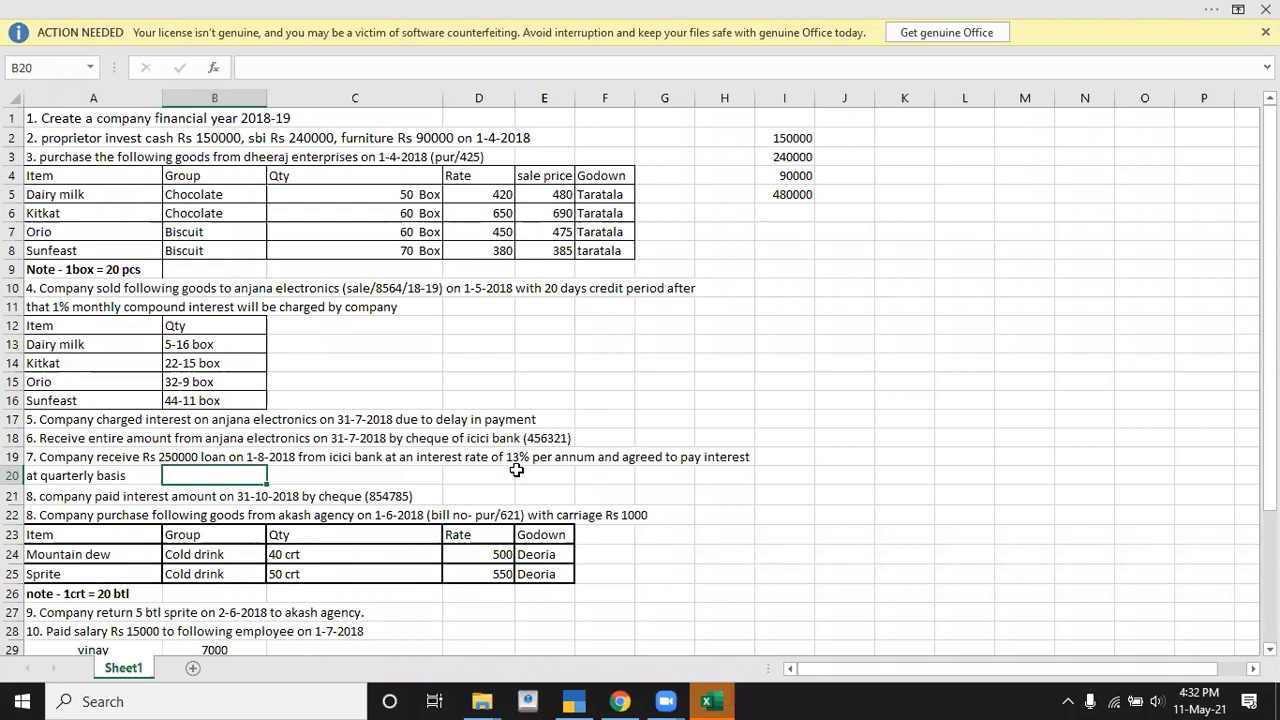
pyautogui.hotkey('alt', 'Tab')
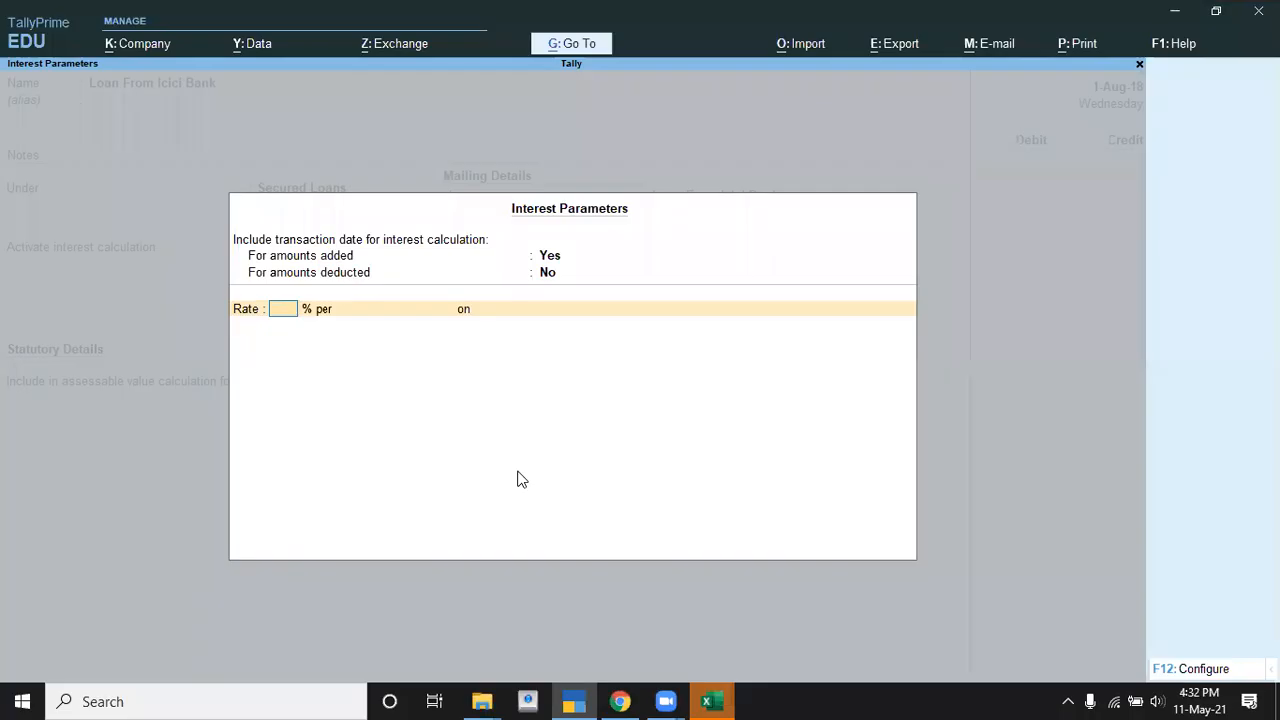
pyautogui.hotkey('ctrl', 'n')
pyautogui.write('12/12')
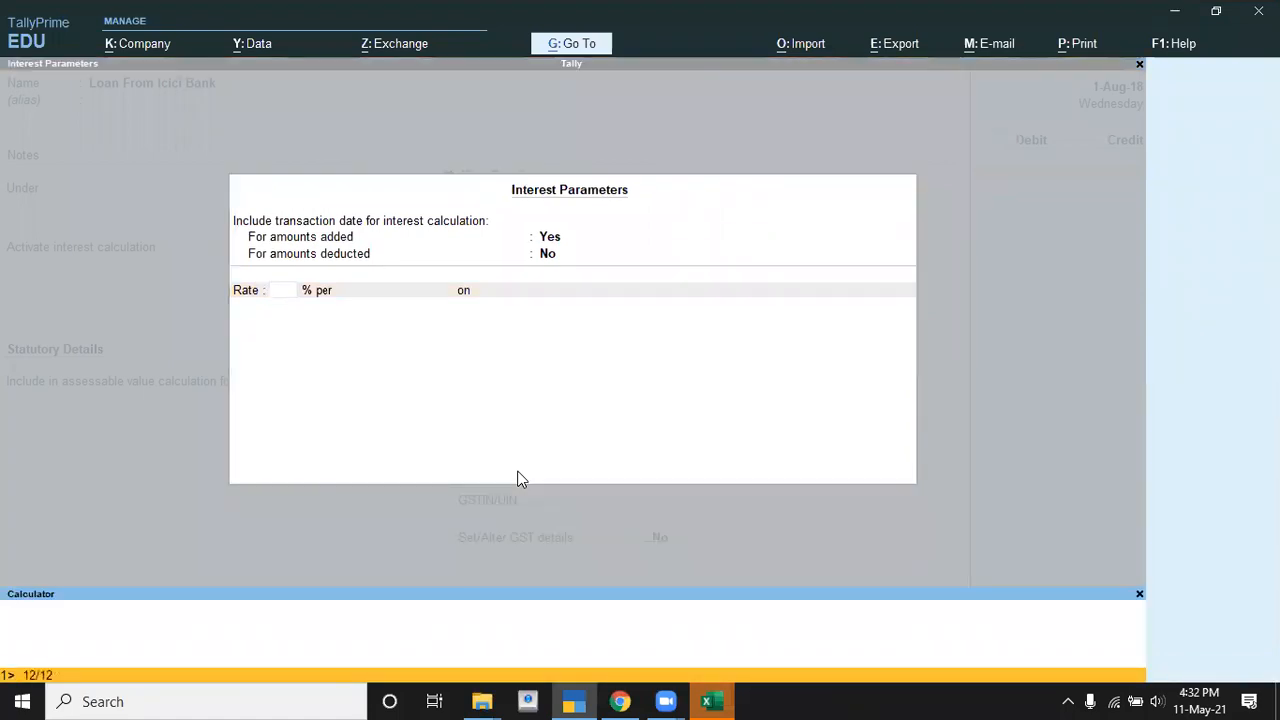
pyautogui.press('BackSpace')
pyautogui.press('BackSpace')
pyautogui.write('3/12')
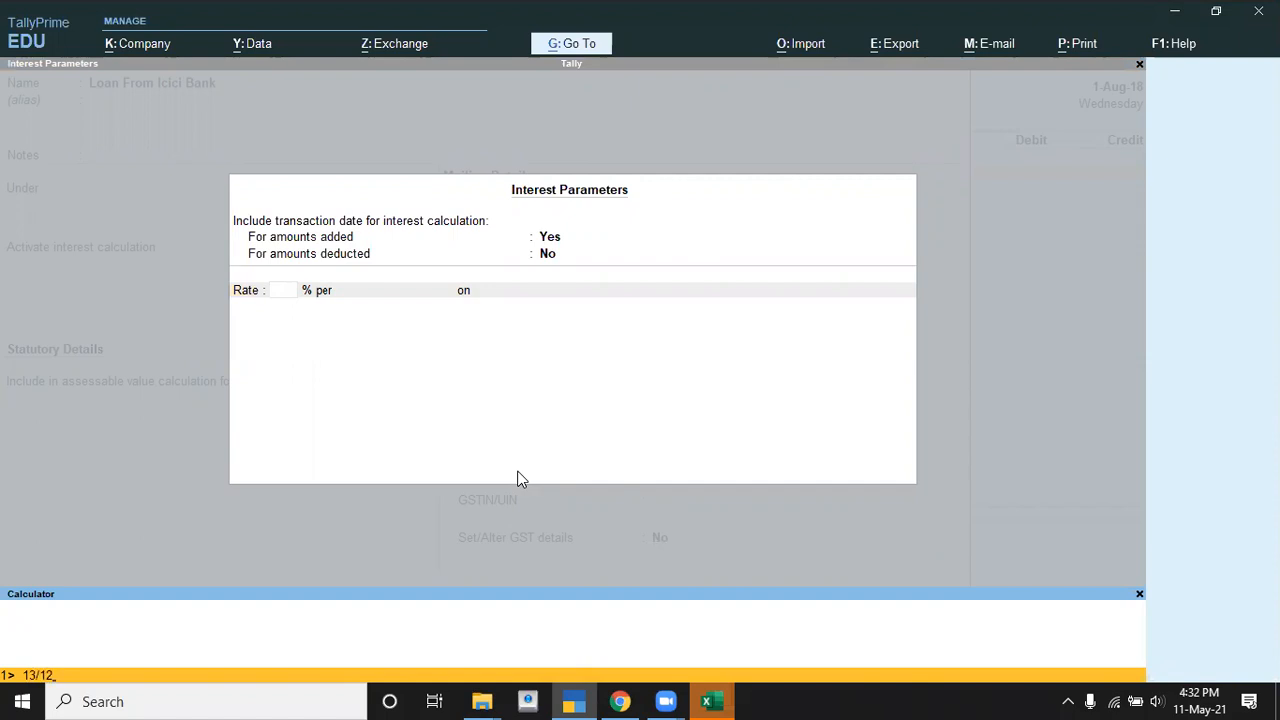
pyautogui.press('Return')
pyautogui.press('Return')
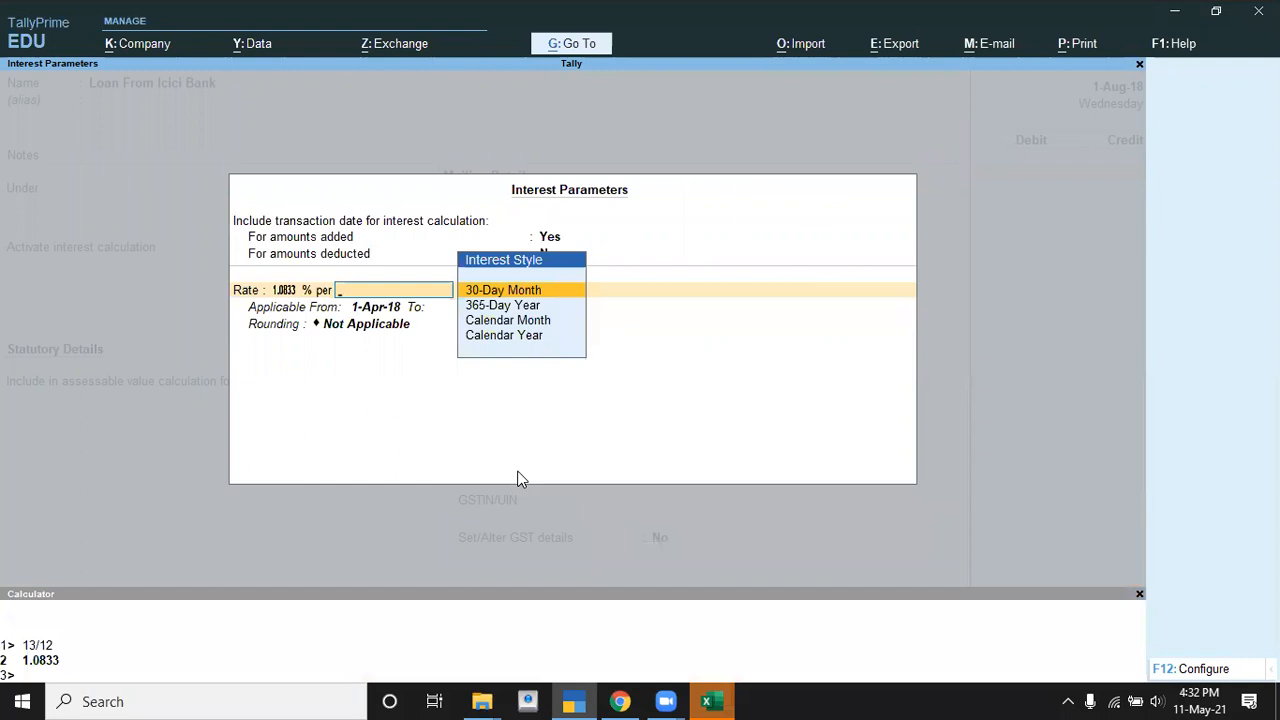
# - Set the interest style to Calendar Month and charge it on Credit Balances Only
pyautogui.press('Down')
pyautogui.press('Down')
pyautogui.press('Return')
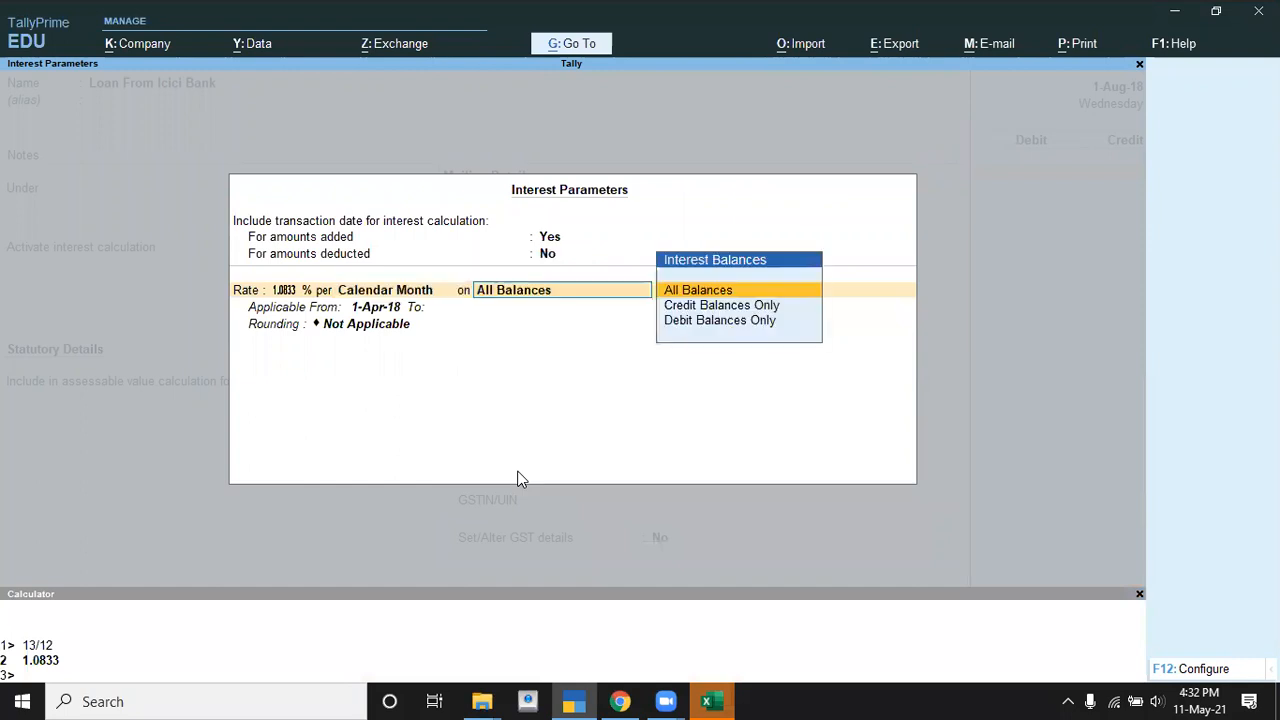
pyautogui.press('Down')
pyautogui.press('Down')
pyautogui.press('Up')
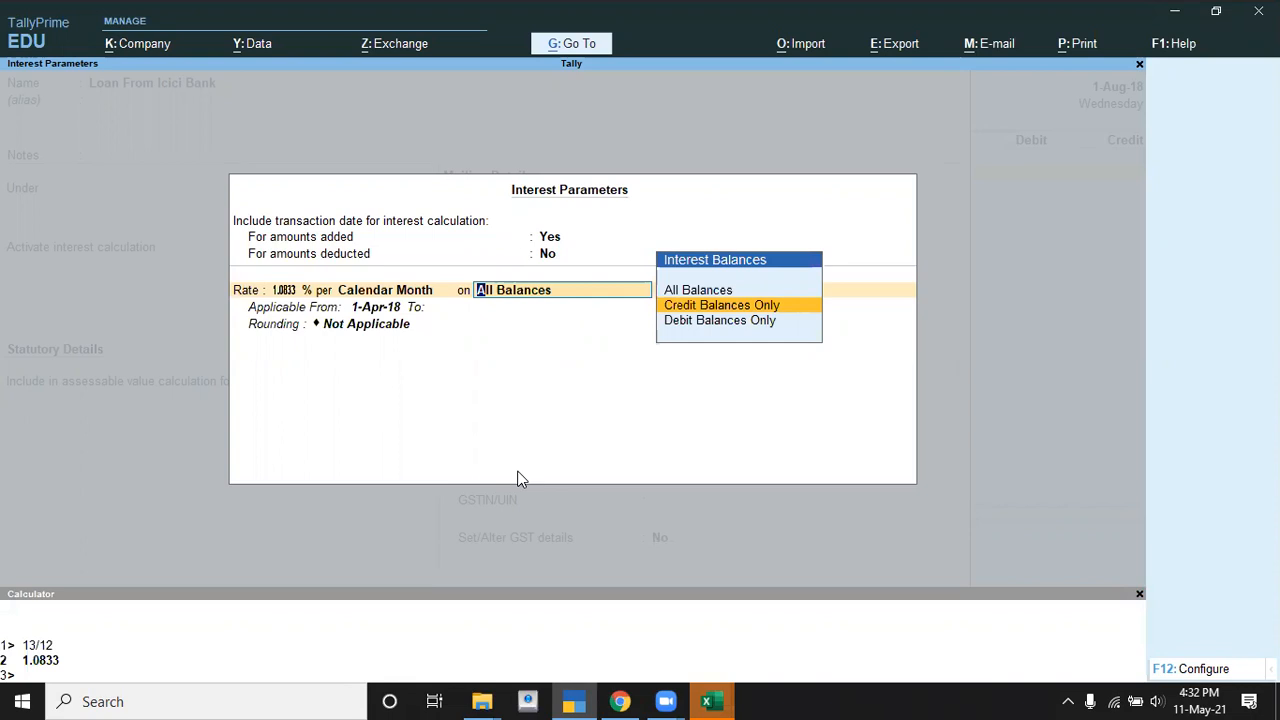
pyautogui.press('Return')
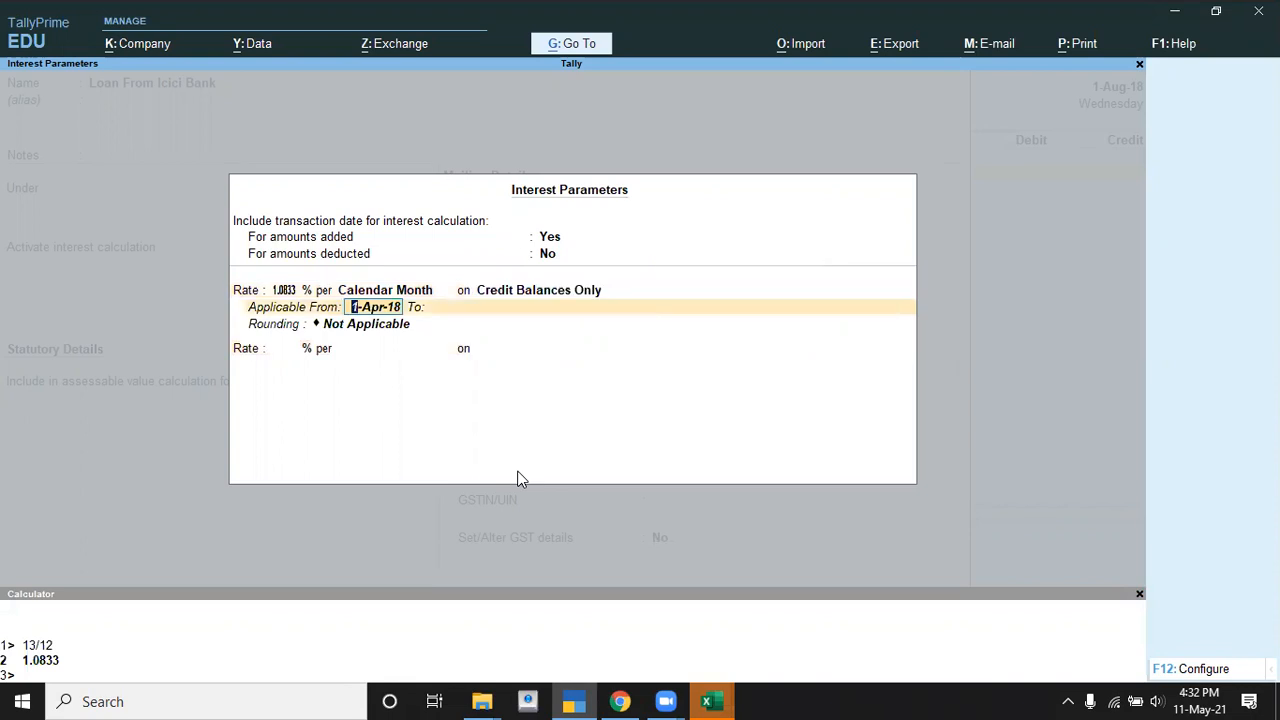
# - Check the loan date in the Excel sheet and make the interest applicable from 1-Aug-18, with no end date or rounding
pyautogui.hotkey('alt', 'Tab')
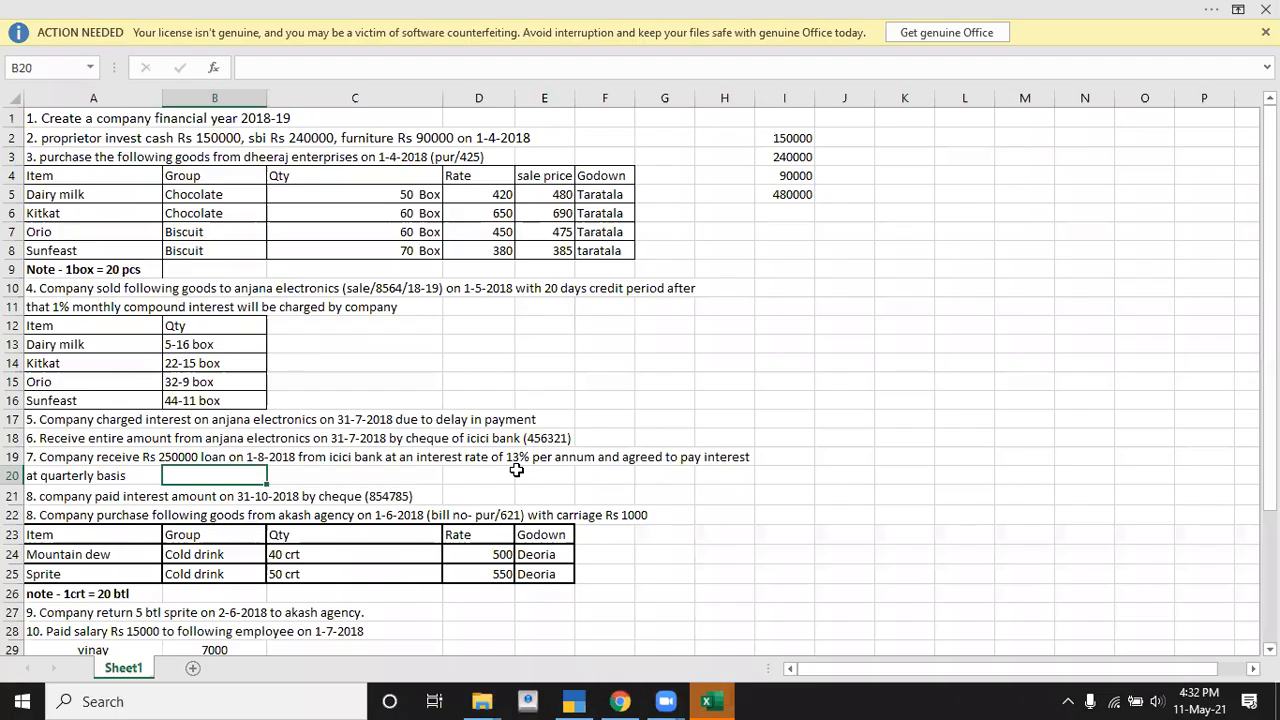
pyautogui.click(516, 470)
pyautogui.hotkey('alt', 'Tab')
pyautogui.write('1-8')
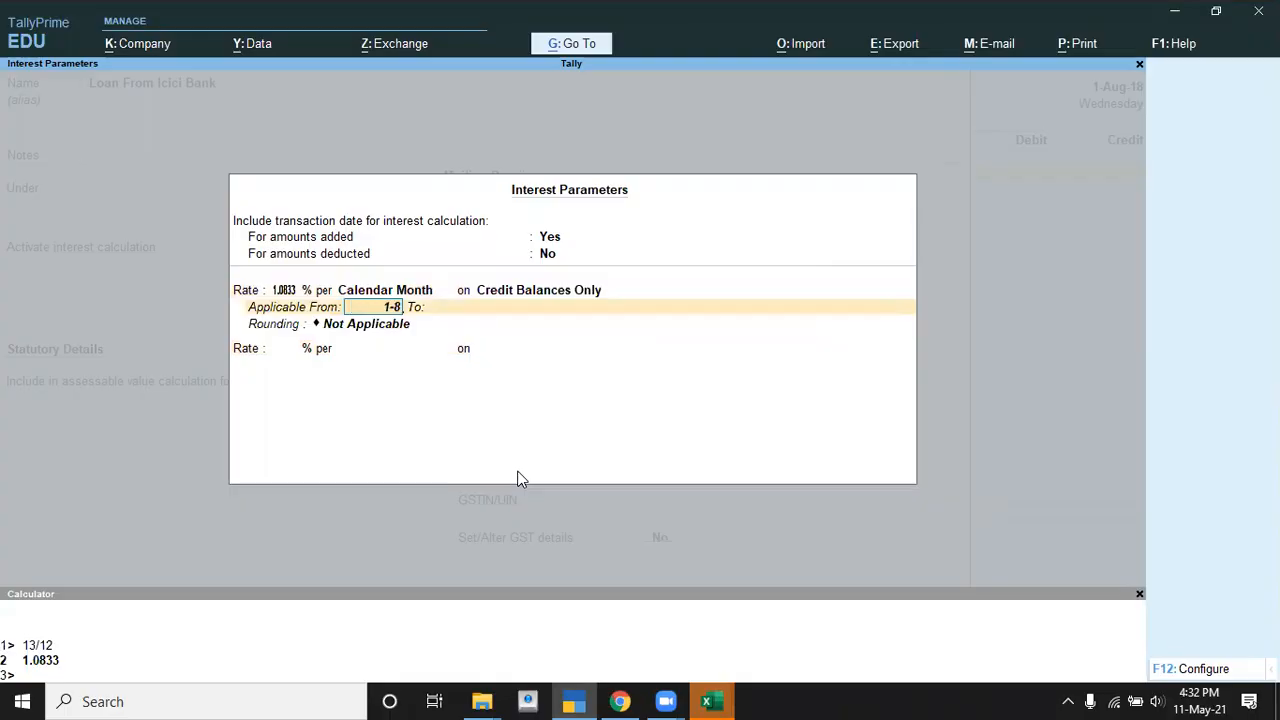
pyautogui.press('Return')
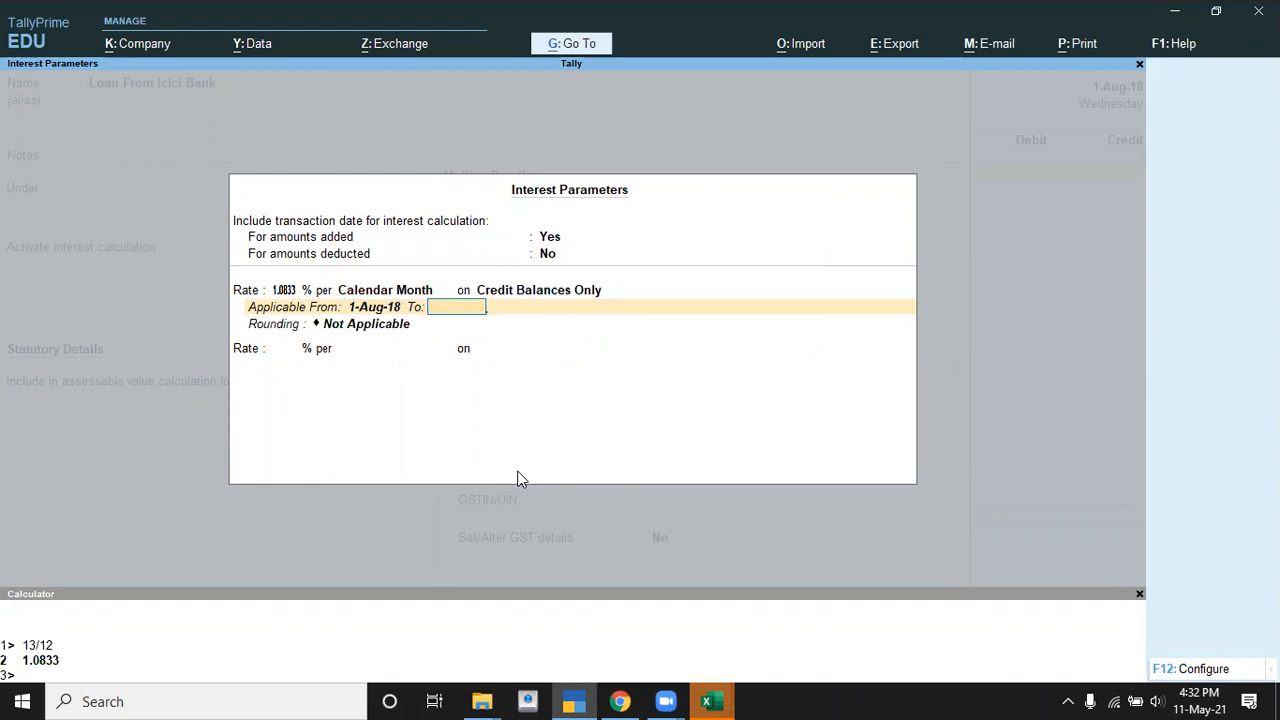
pyautogui.press('Return')
pyautogui.press('Return')
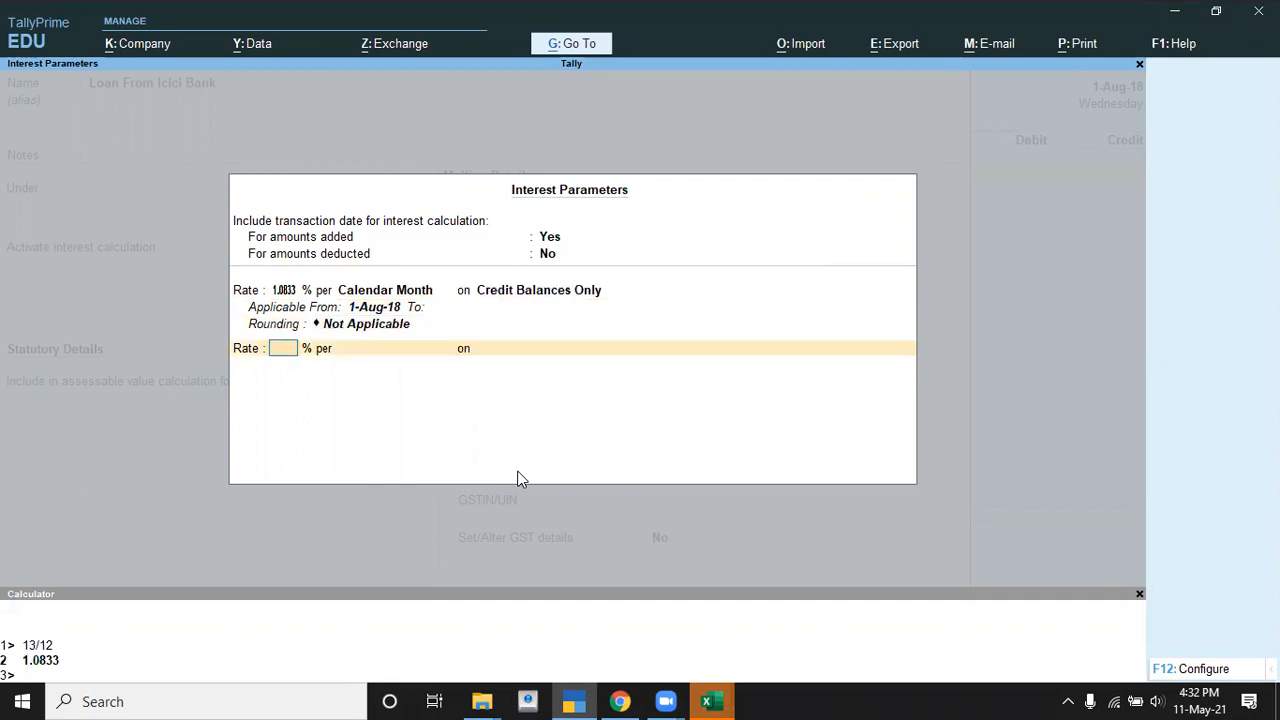
# - Finish the interest parameters without a second rate and save the Loan From Icici Bank ledger with its default mailing details
pyautogui.press('Return')
pyautogui.press('Return')
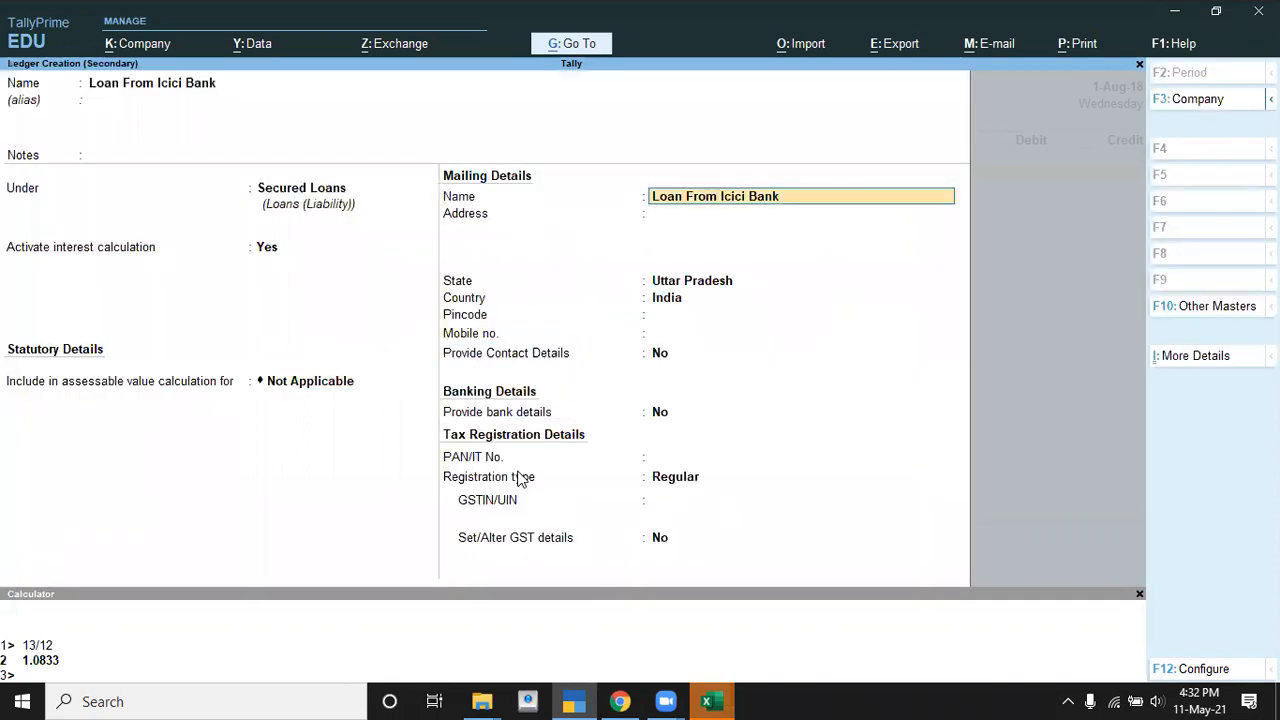
pyautogui.press('Return')
pyautogui.press('Return')
pyautogui.hotkey('ctrl', 'a')
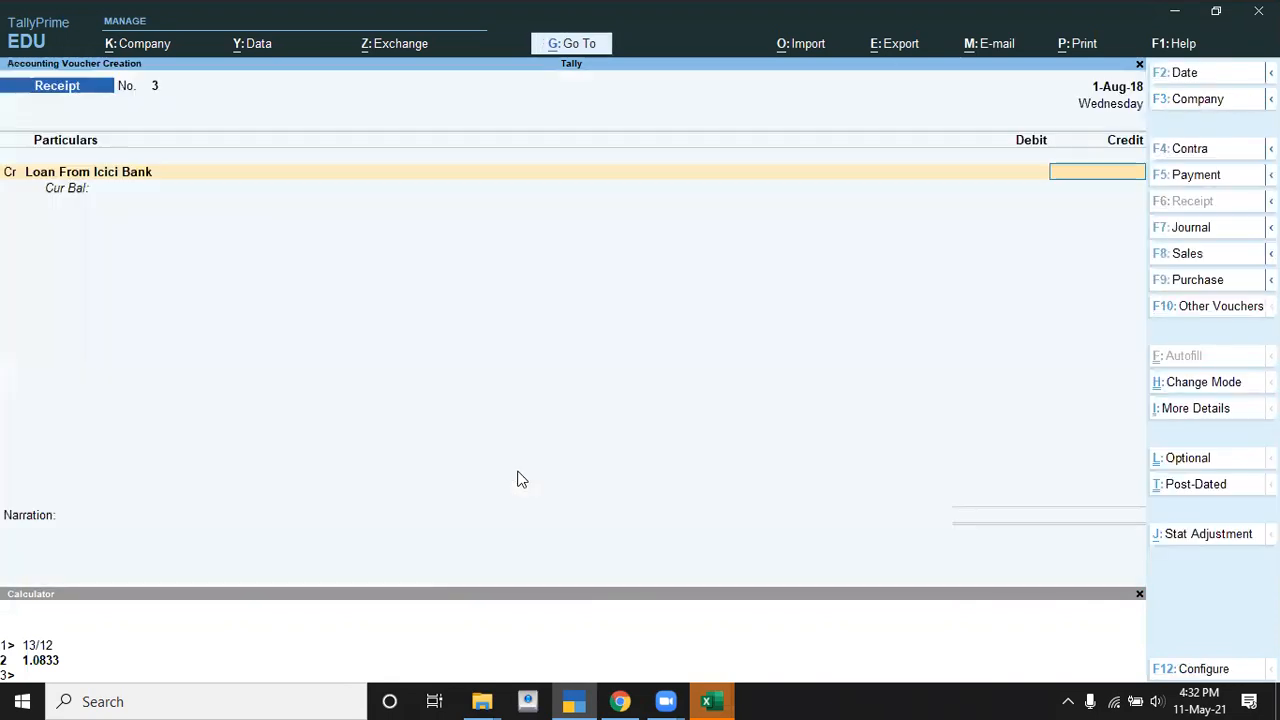
# - Check the loan amount in the Excel sheet and credit Loan From Icici Bank with 250000 in the receipt
pyautogui.hotkey('alt', 'Tab')
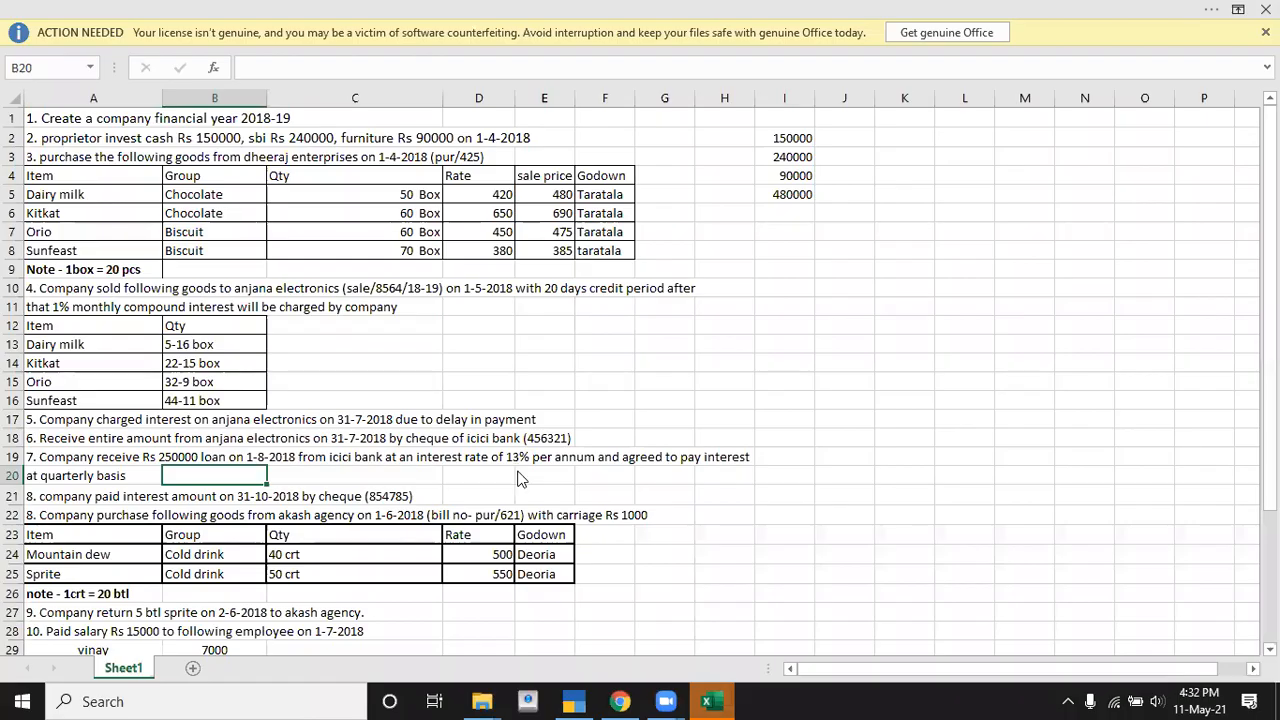
pyautogui.hotkey('alt', 'Tab')
pyautogui.write('250000')
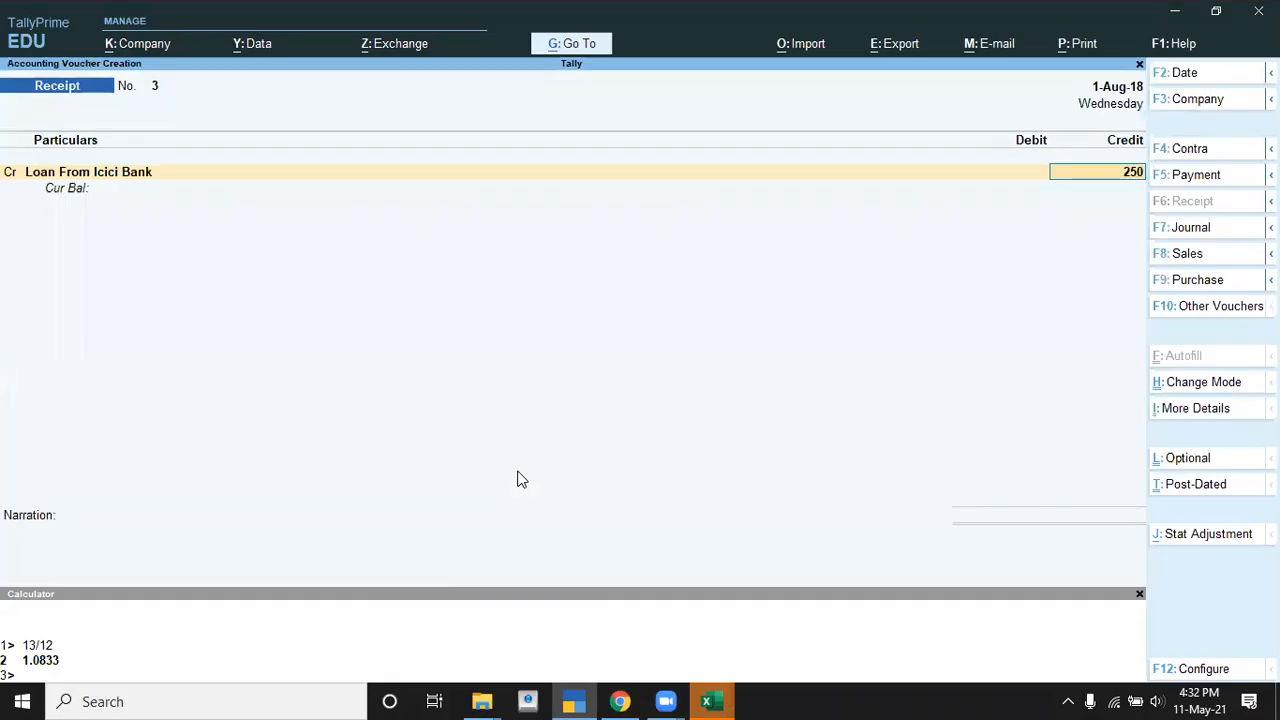
pyautogui.press('Return')
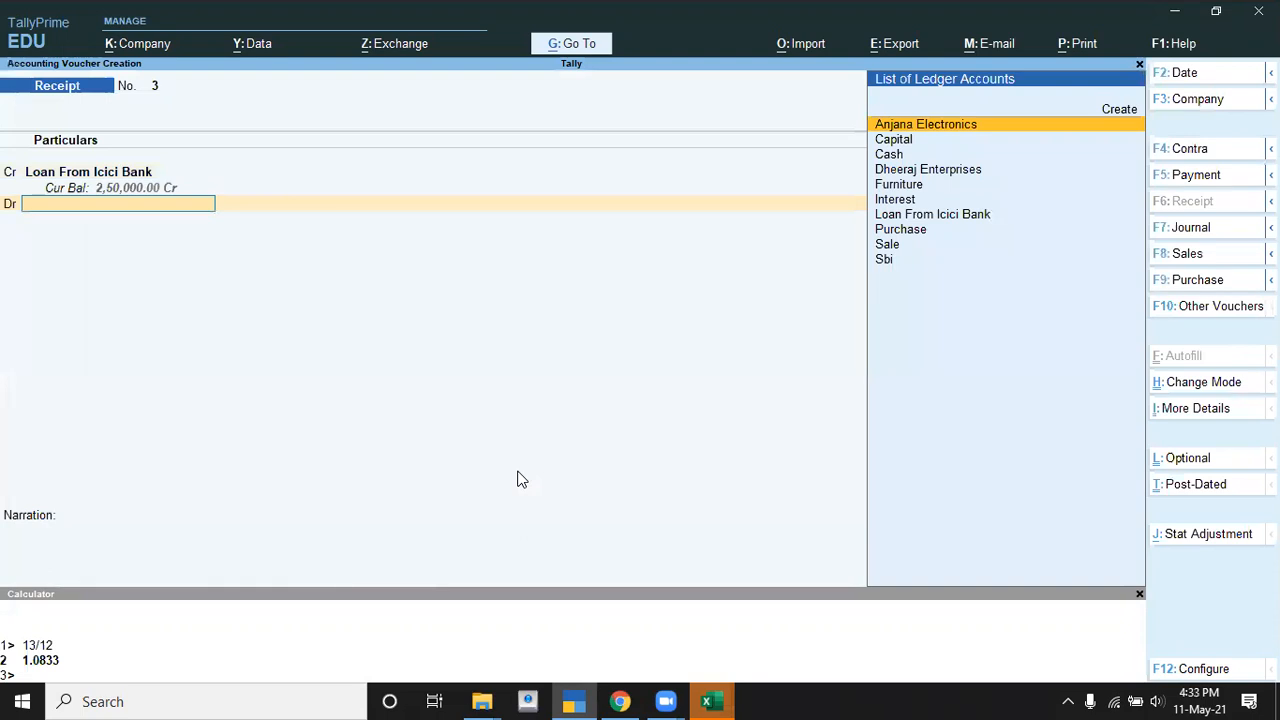
# - Choose Sbi as the debit account of the loan receipt
pyautogui.press('Down')
pyautogui.press('Down')
pyautogui.press('Down')
pyautogui.press('Down')
pyautogui.press('Down')
pyautogui.press('Down')
pyautogui.press('Down')
pyautogui.press('Down')
pyautogui.press('Down')
pyautogui.press('Return')
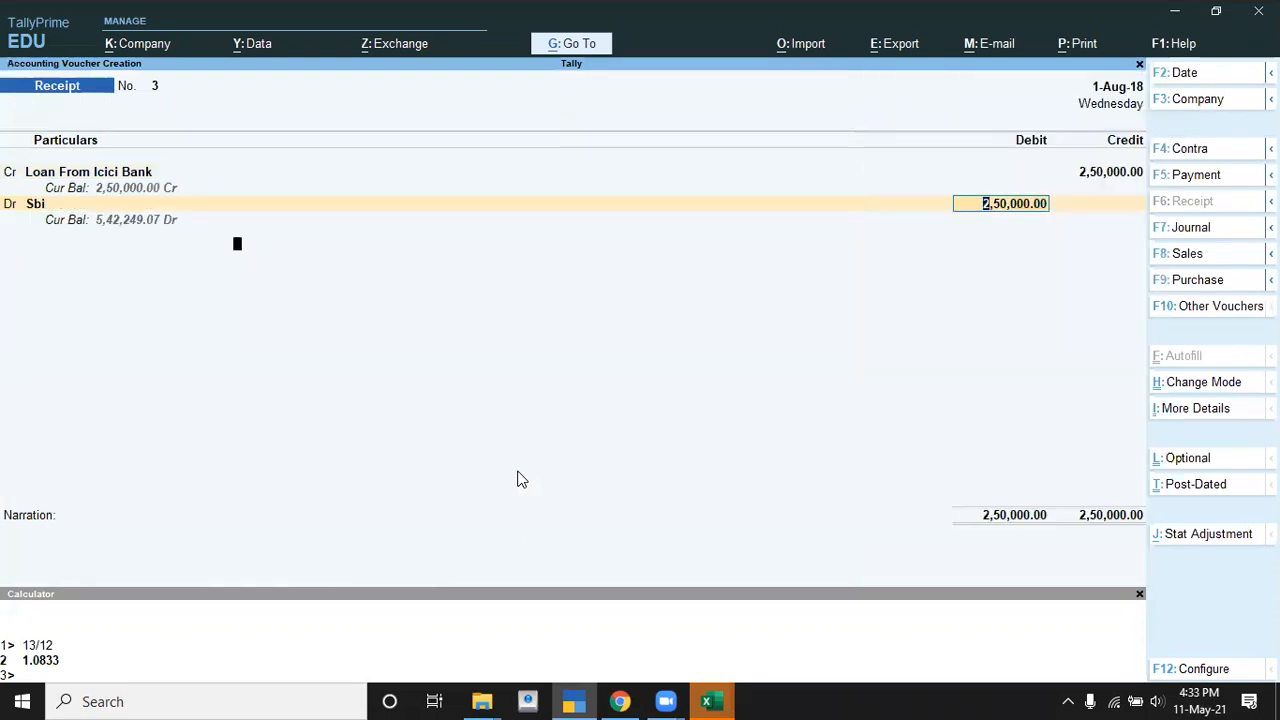
# - Debit Sbi with 250000 in the loan receipt and save the voucher without a narration
pyautogui.press('Return')
pyautogui.press('Return')
pyautogui.press('Return')
pyautogui.press('Return')
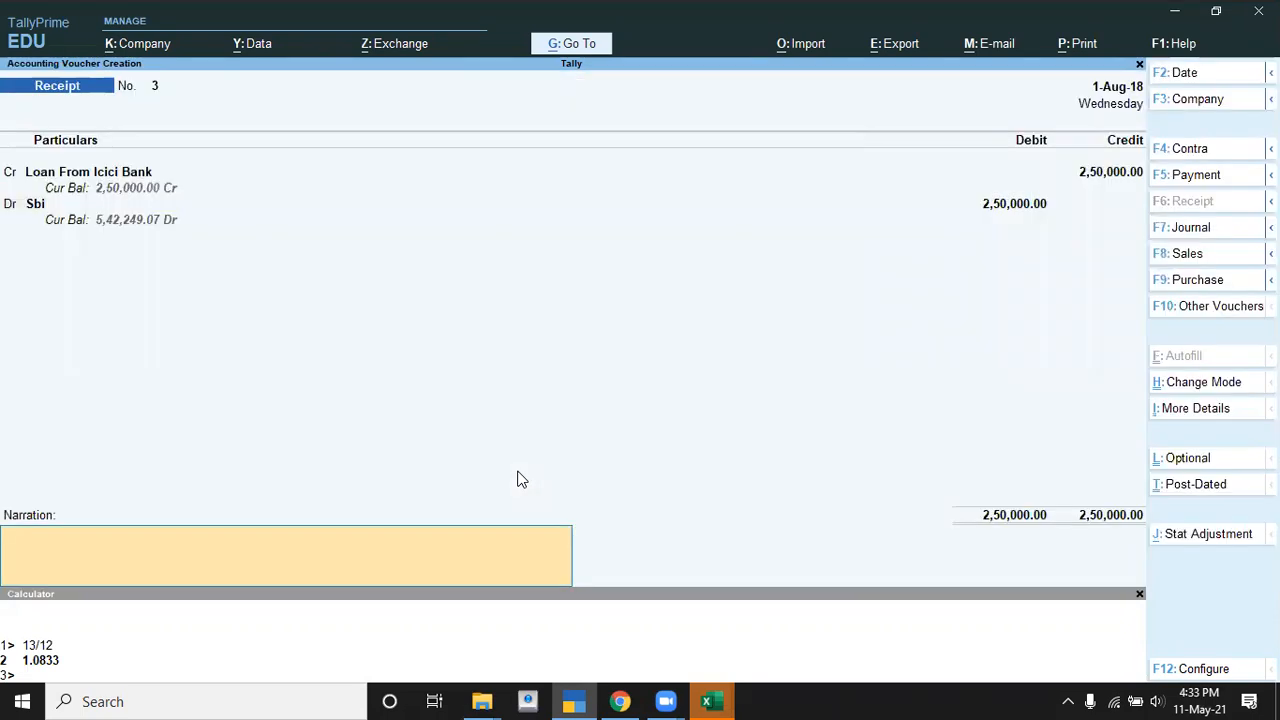
pyautogui.press('Return')
pyautogui.press('Return')
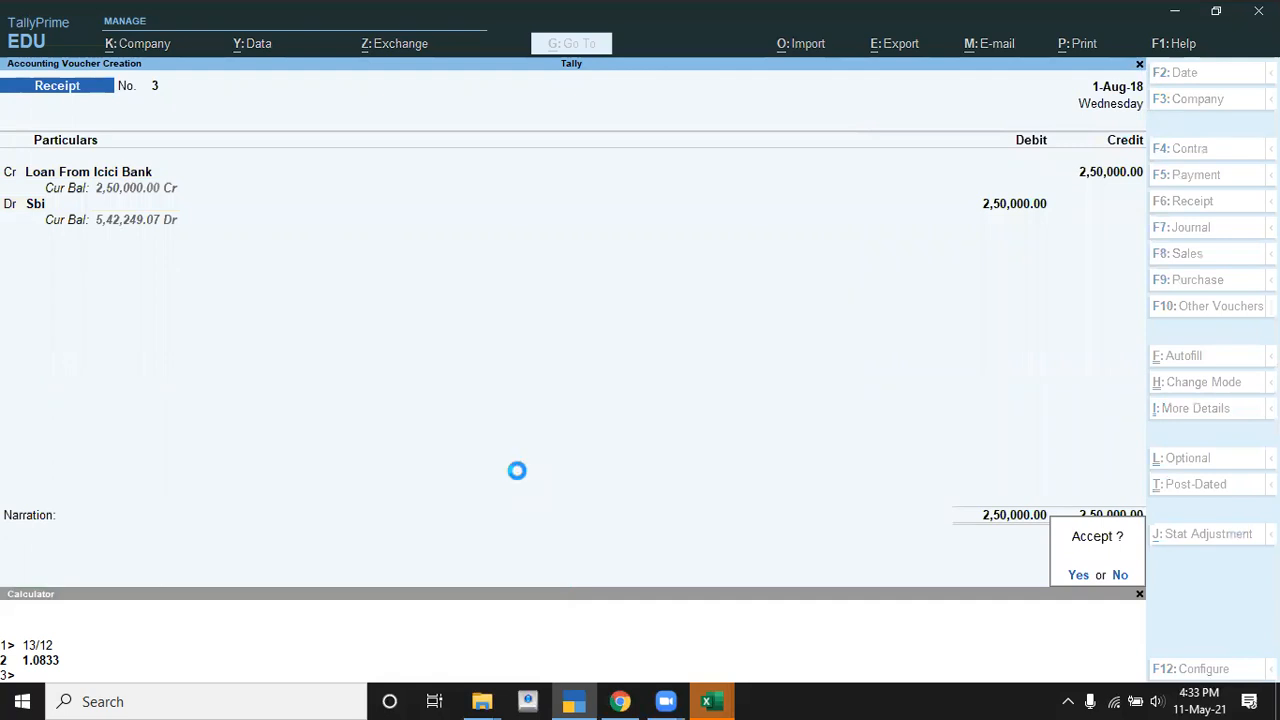
# - Read the loan interest payment entry in the Excel sheet and return to TallyPrime
pyautogui.hotkey('alt', 'Tab')
pyautogui.press('Down')
pyautogui.press('Down')
pyautogui.press('Up')
pyautogui.press('Down')
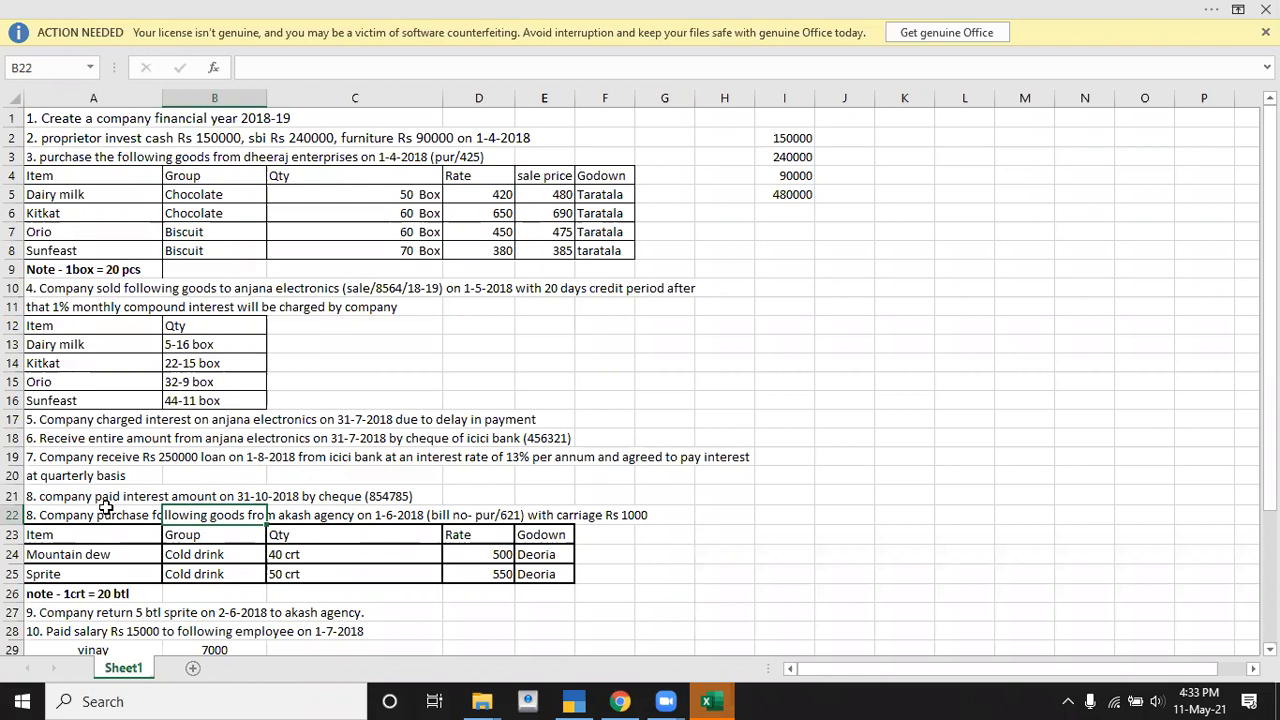
pyautogui.scroll(1, 105, 507)
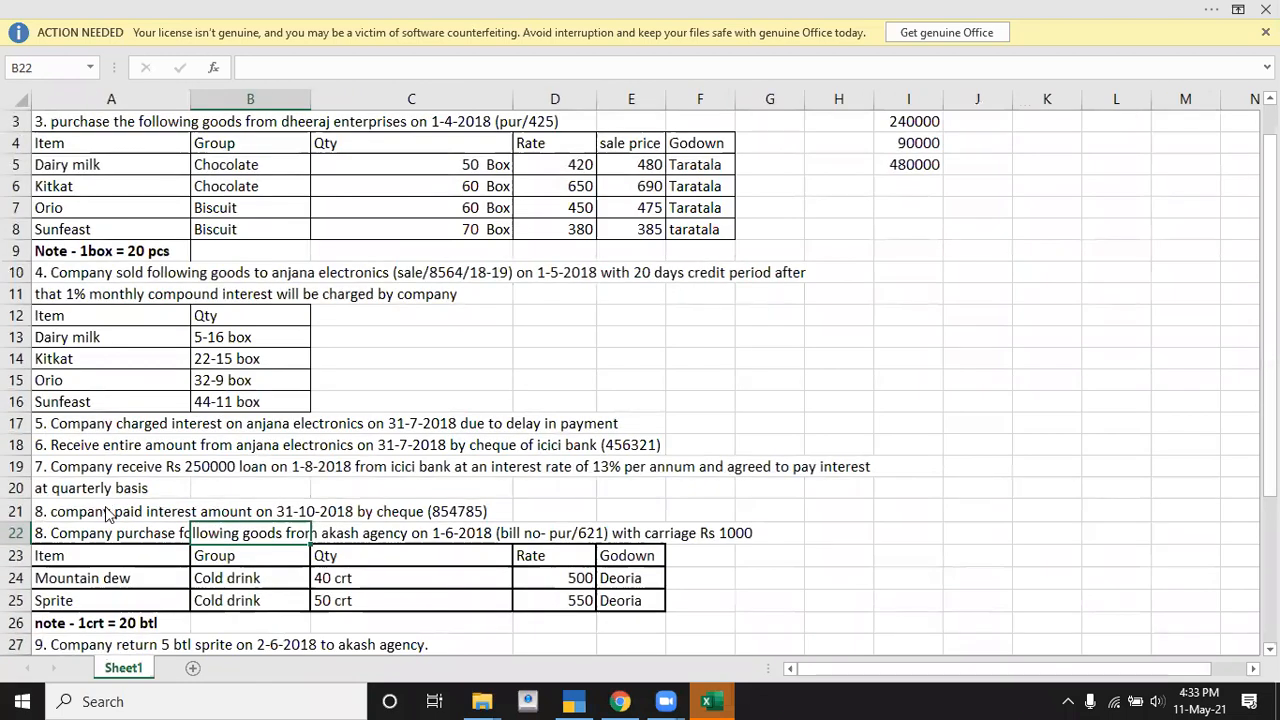
pyautogui.hotkey('alt', 'Tab')
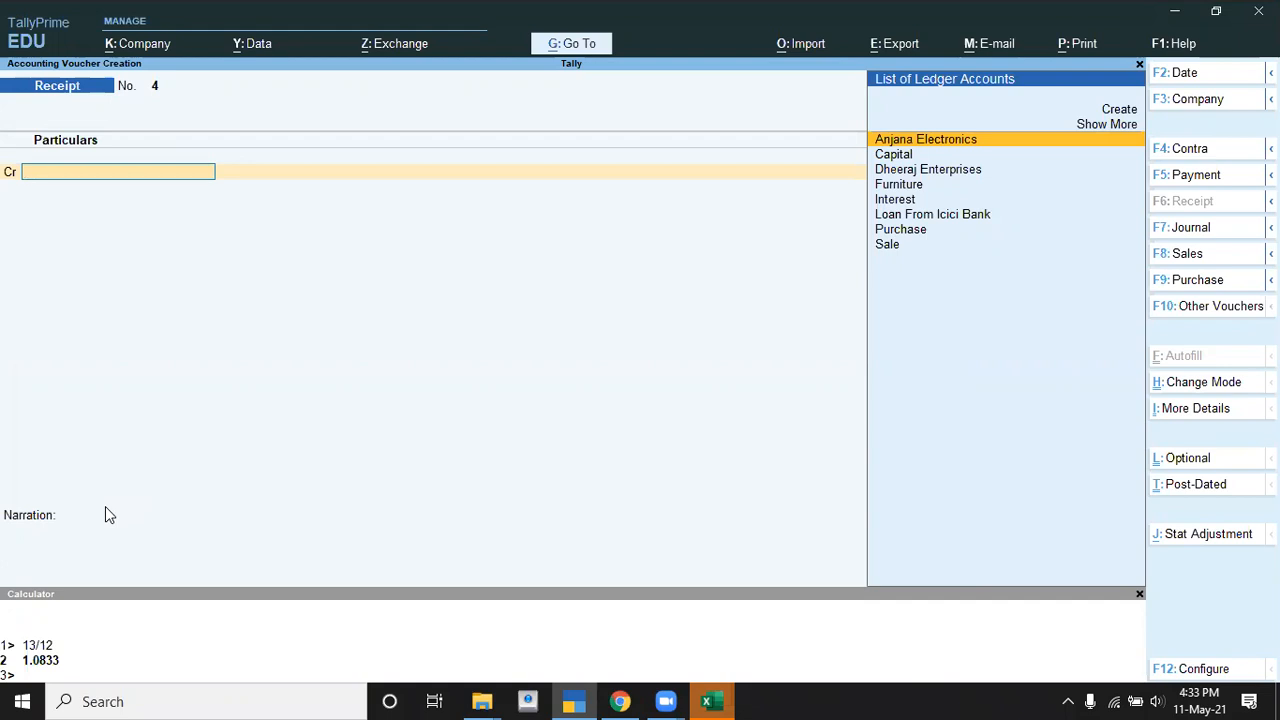
# - Start a Credit Note voucher in the Use for Interest Accounting mode, with amounts not treated as compound interest
pyautogui.click(1209, 304)
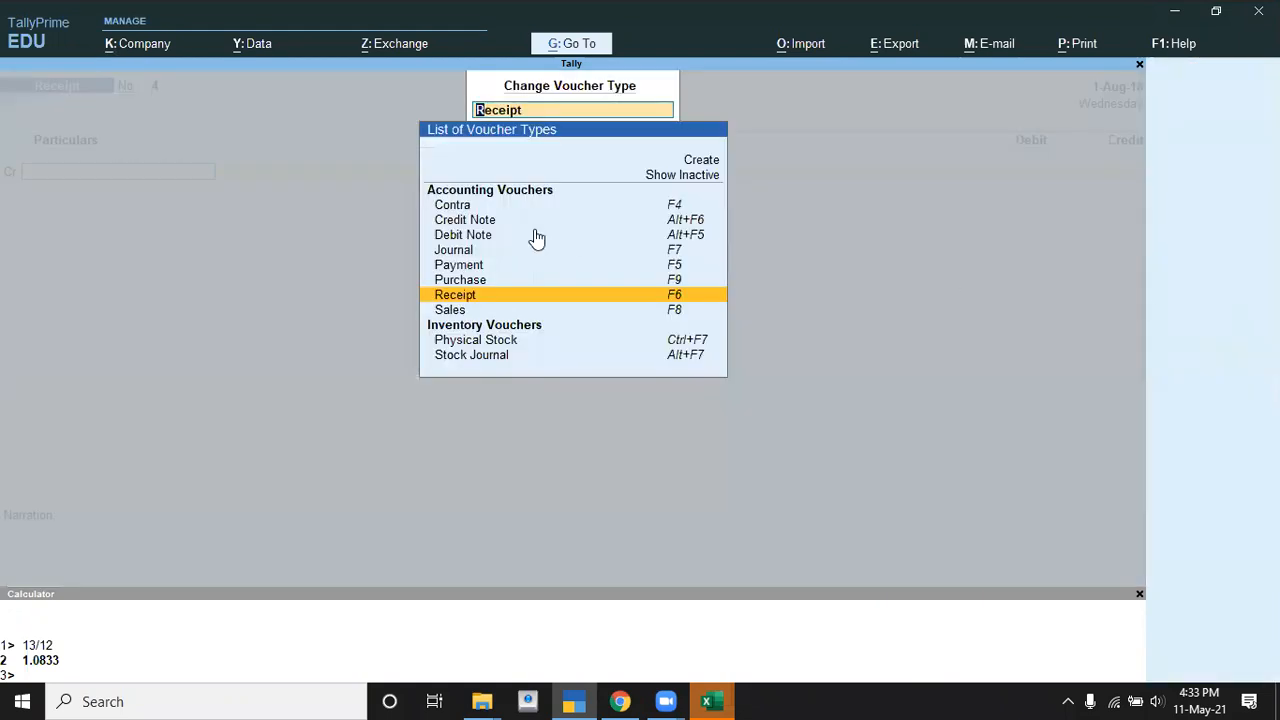
pyautogui.click(480, 226)
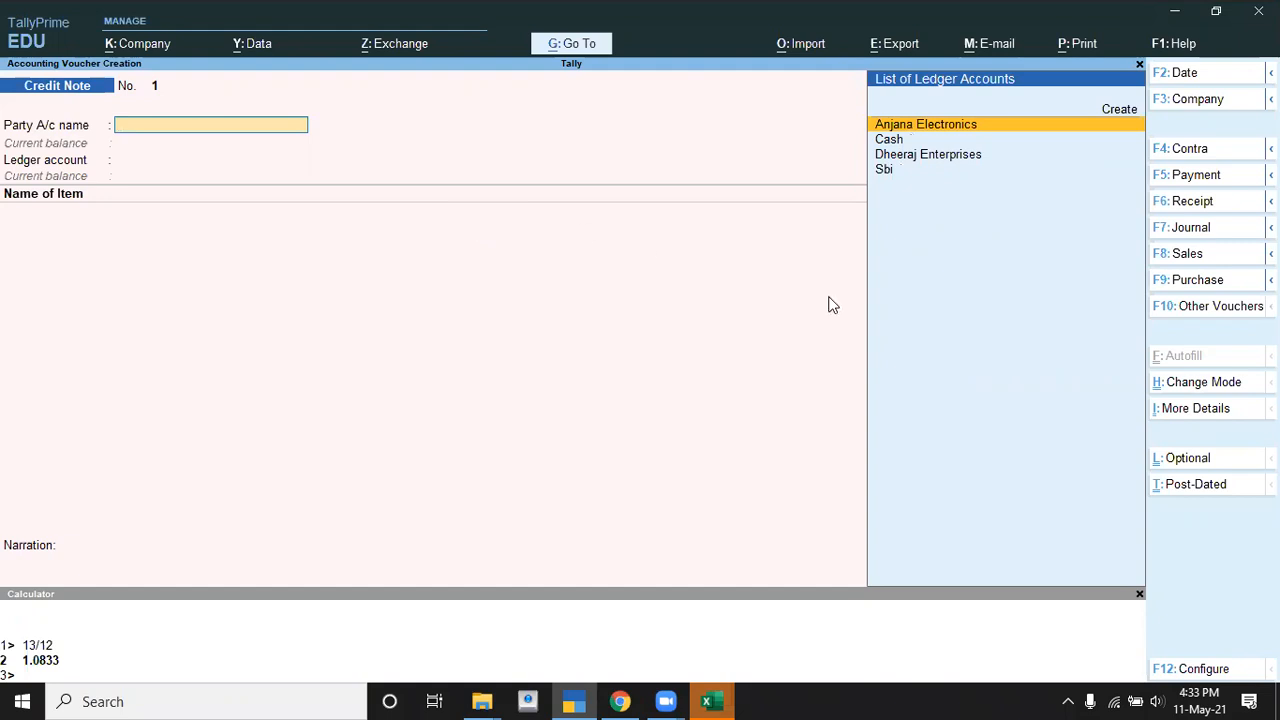
pyautogui.click(1190, 388)
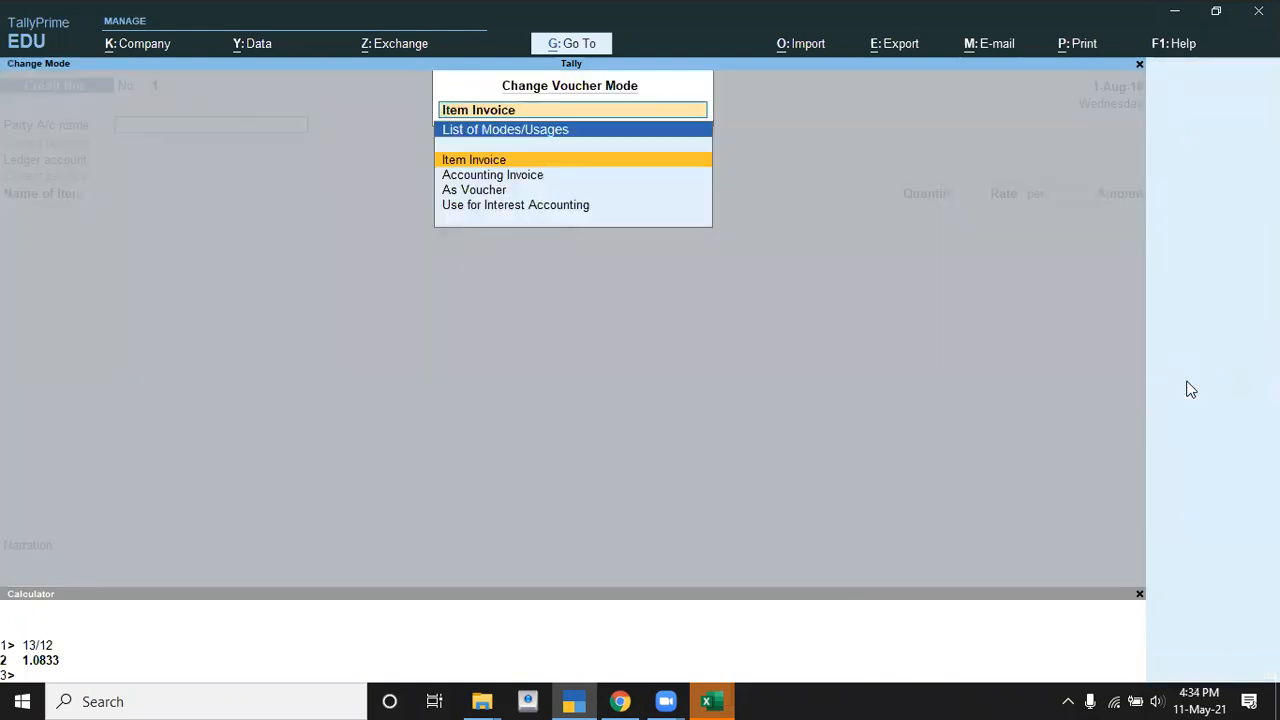
pyautogui.press('Down')
pyautogui.press('Down')
pyautogui.press('Down')
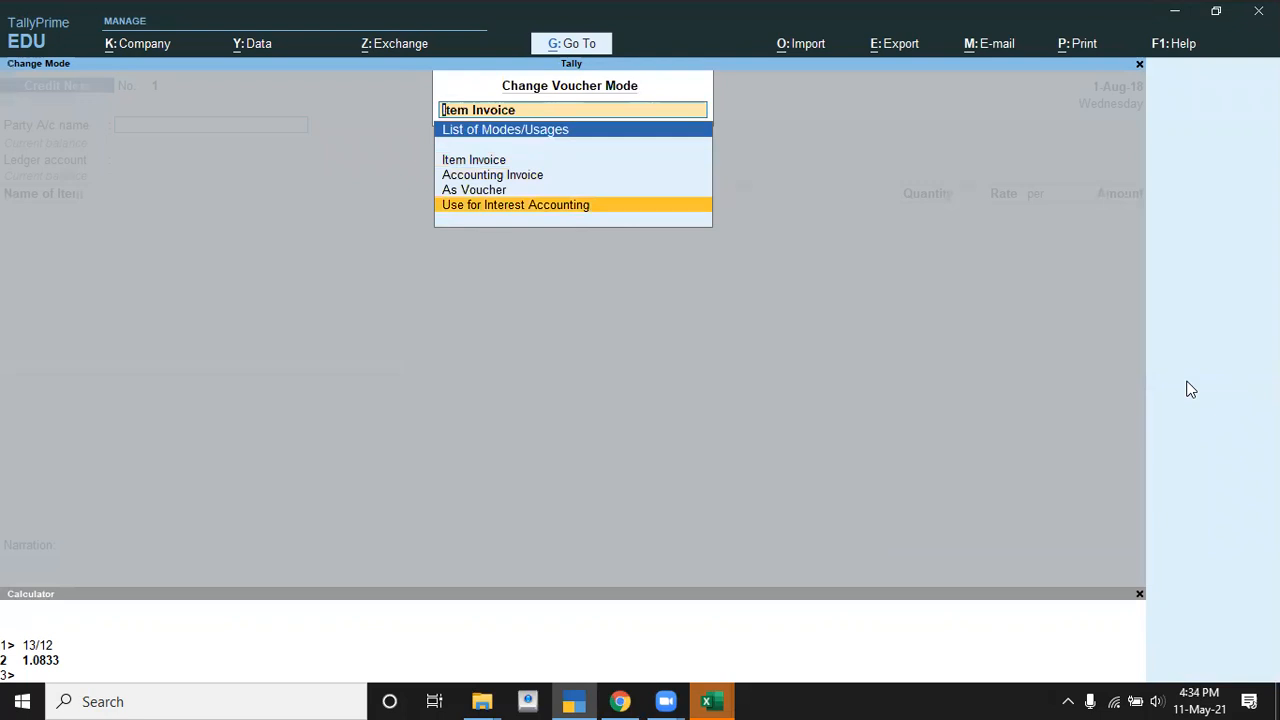
pyautogui.press('Return')
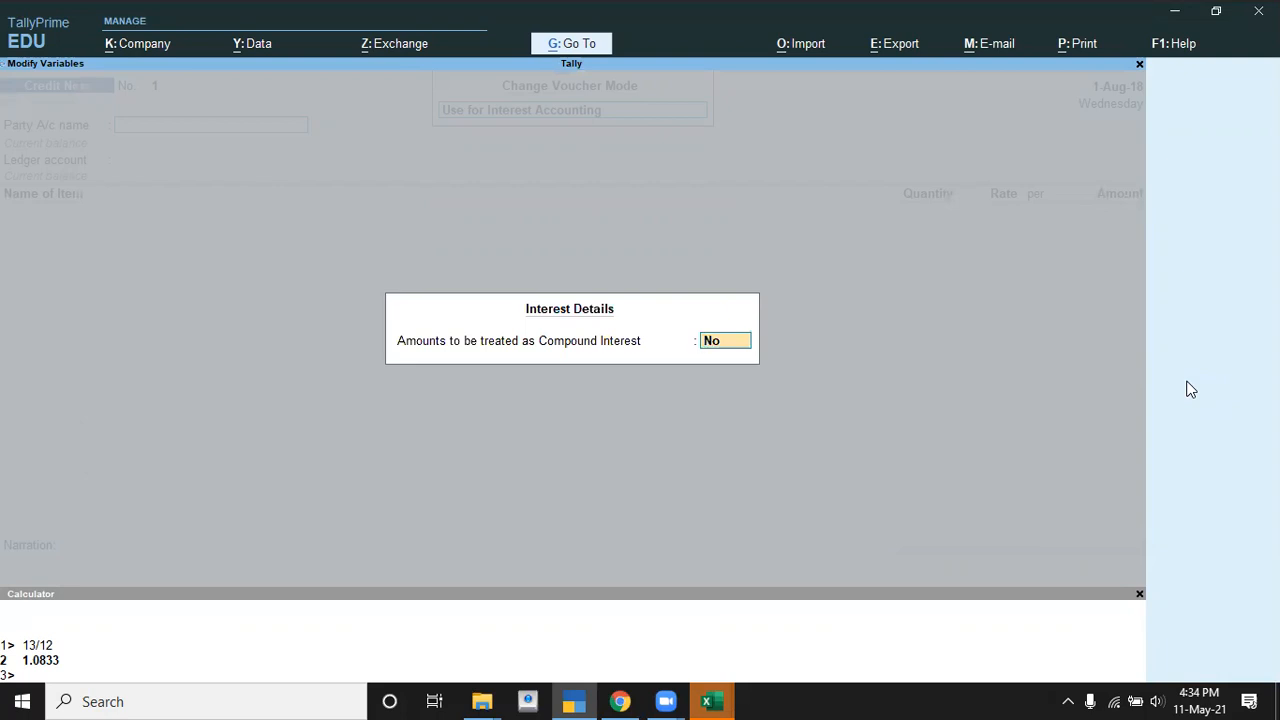
pyautogui.press('Return')
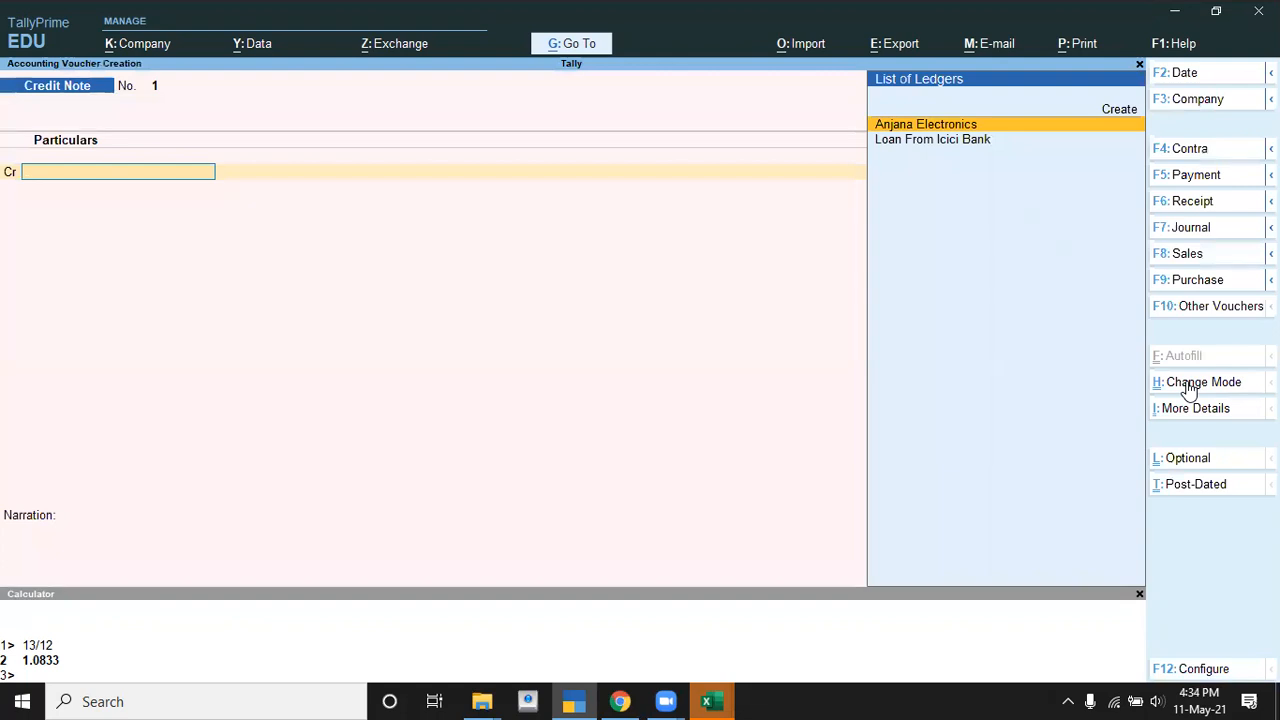
# - Check the interest date in the Excel sheet and date the credit note 31-10-2018
pyautogui.hotkey('alt', 'Tab')
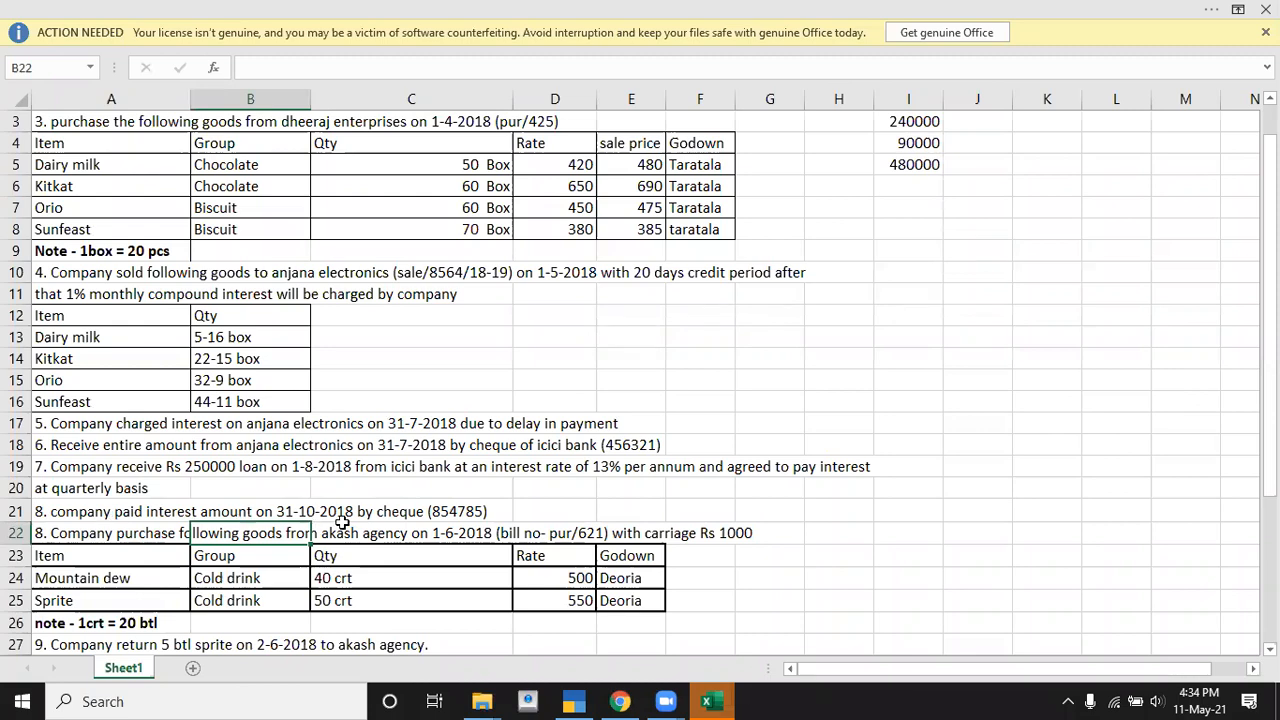
pyautogui.hotkey('alt', 'Tab')
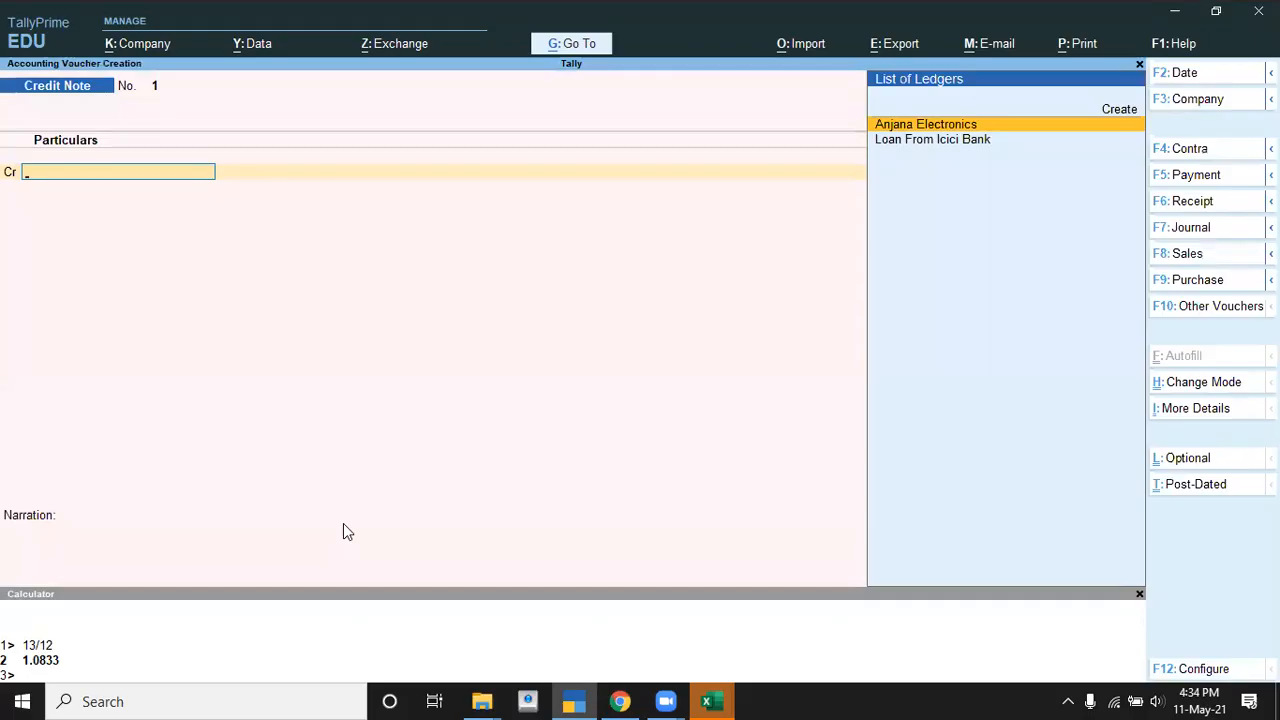
pyautogui.press('F2')
pyautogui.write('31-10')
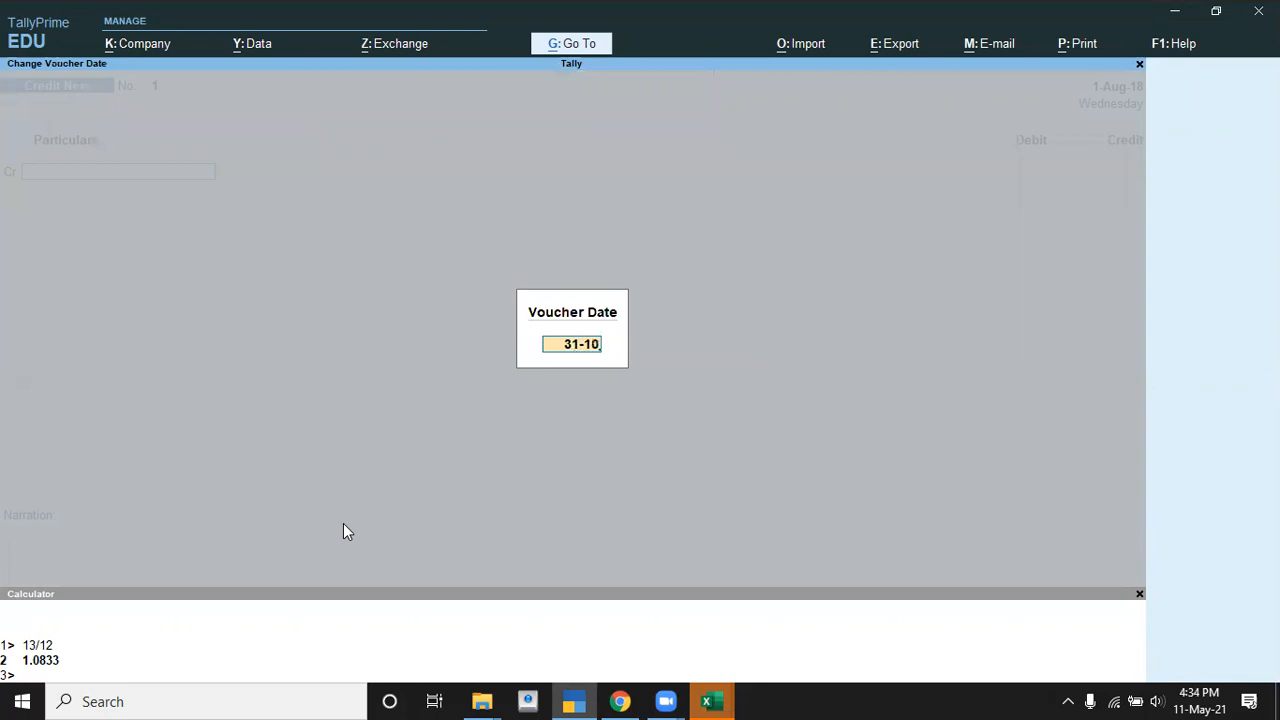
pyautogui.press('Return')
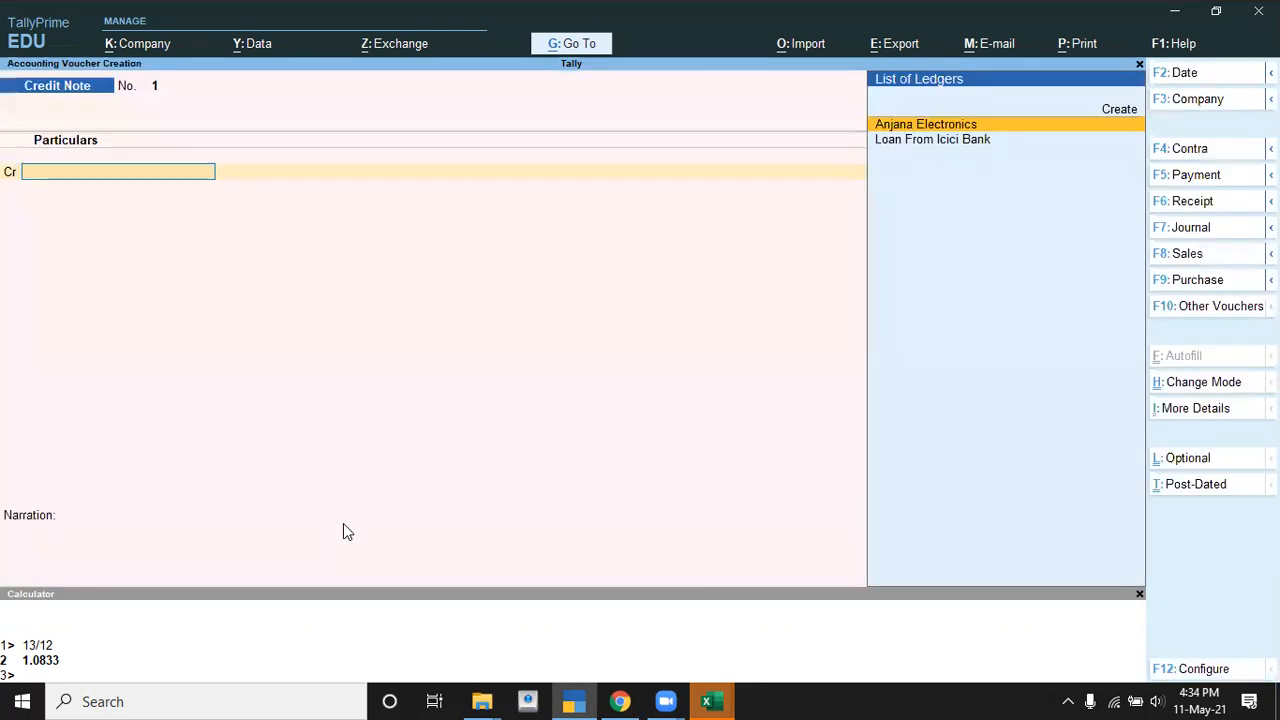
# - Choose Loan From Icici Bank as the credit account of the credit note and accept the default details up to the party details
pyautogui.press('Down')
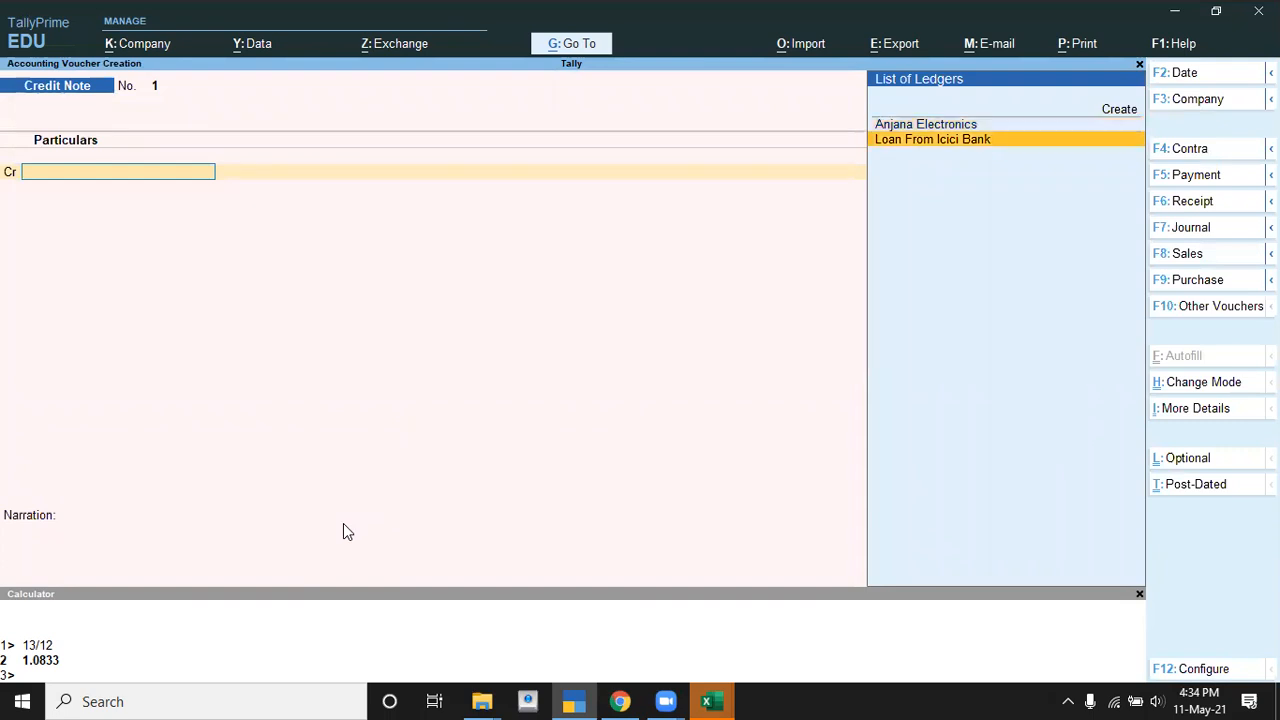
pyautogui.press('Up')
pyautogui.press('Down')
pyautogui.press('Return')
pyautogui.press('Return')
pyautogui.press('Return')
pyautogui.press('Return')
pyautogui.press('Return')
pyautogui.press('Return')
pyautogui.press('Return')
pyautogui.press('Return')
pyautogui.press('Return')
pyautogui.press('Return')
pyautogui.press('Return')
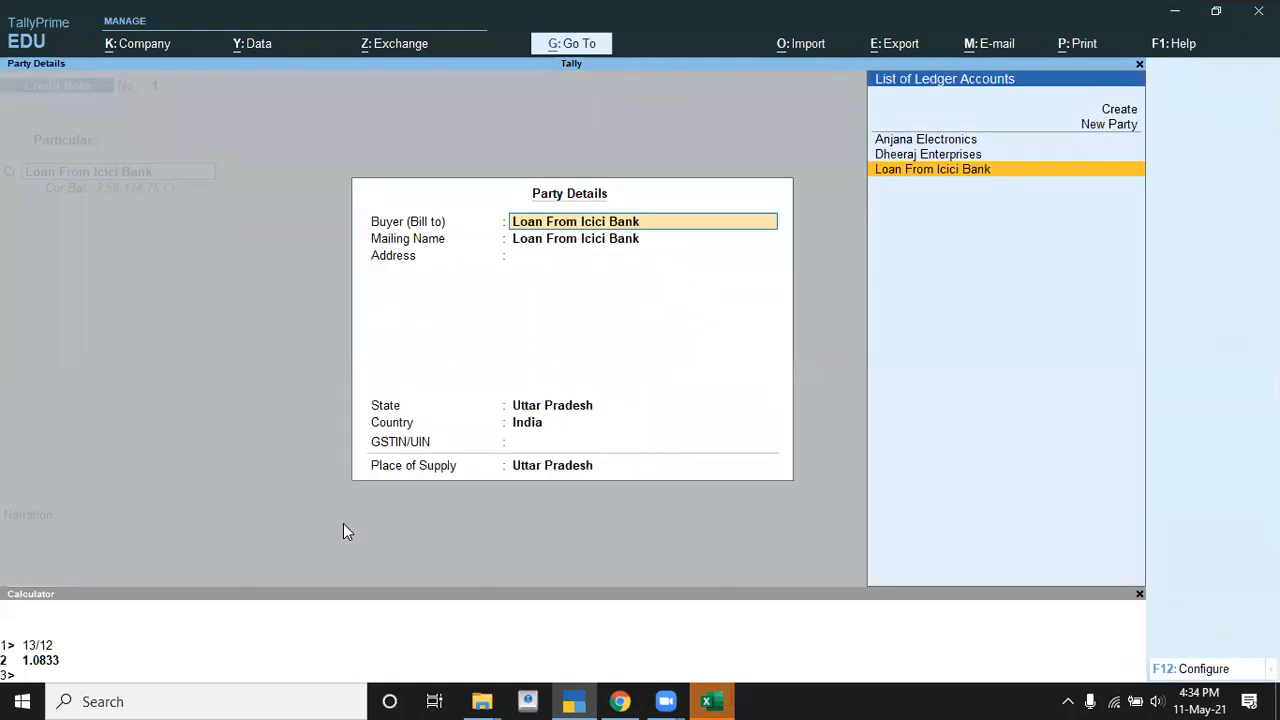
# - Keep the default party details for Loan From Icici Bank and accept 8,124.75 as the credited interest amount
pyautogui.press('Return')
pyautogui.press('Return')
pyautogui.press('Return')
pyautogui.press('Return')
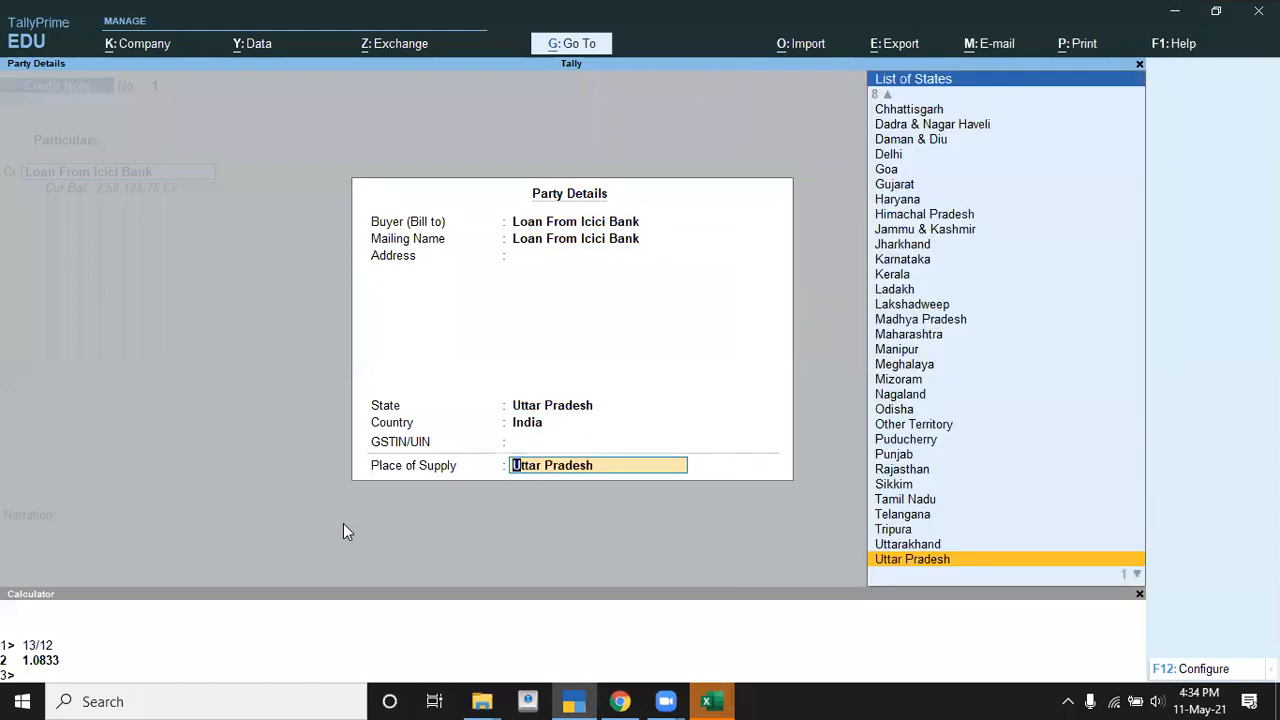
pyautogui.press('Return')
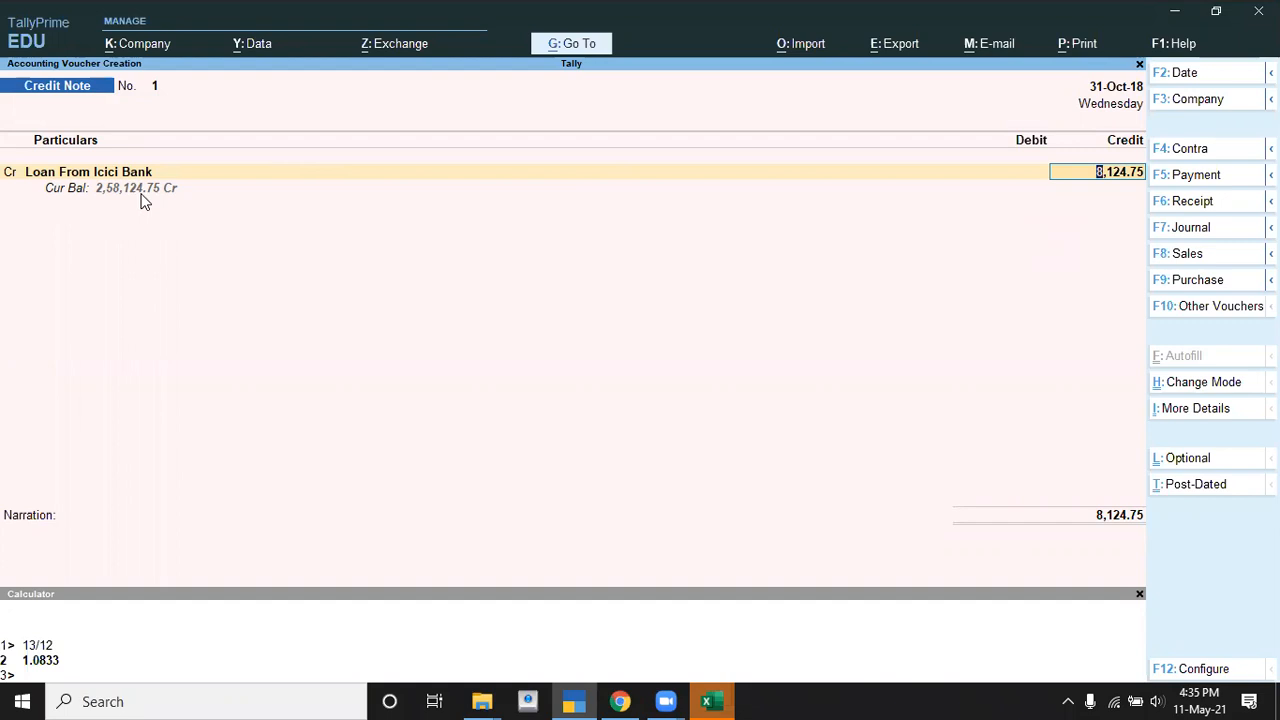
pyautogui.press('Return')
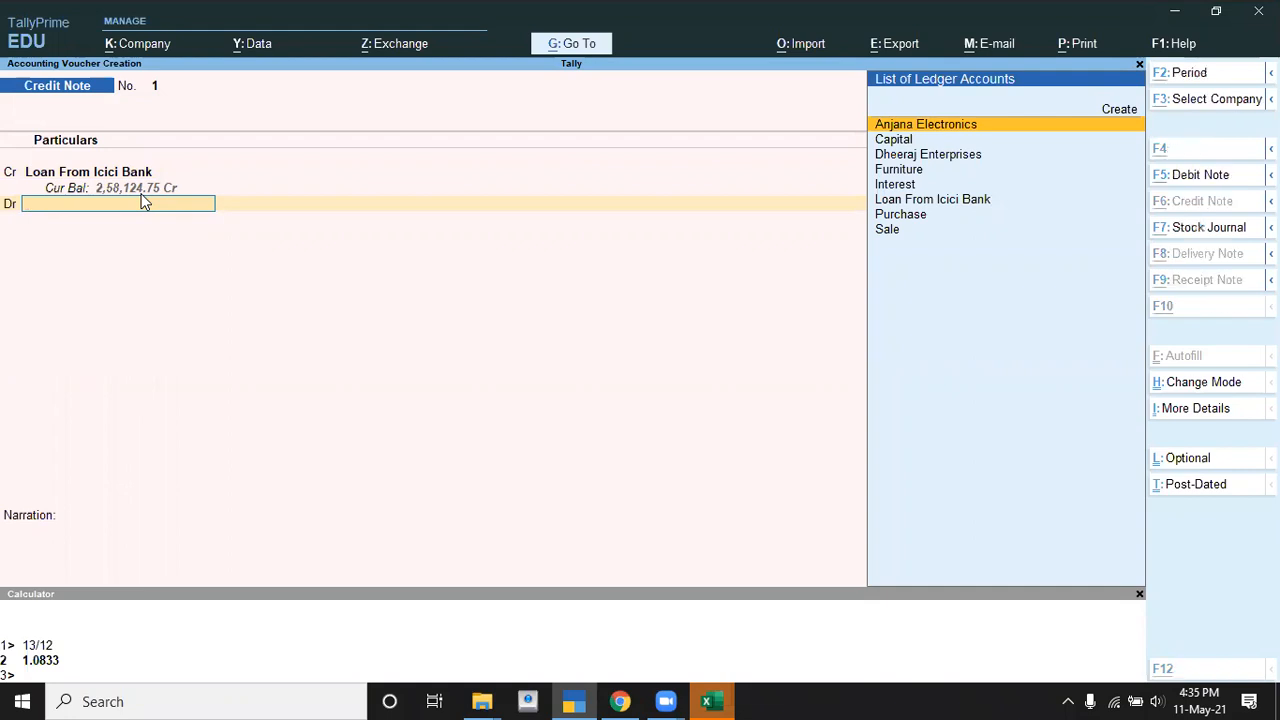
# - Create an Interest Paid ledger under Indirect Expenses as the debit account, keeping its default statutory details
pyautogui.hotkey('alt', 'c')
pyautogui.write('Interest Paid')
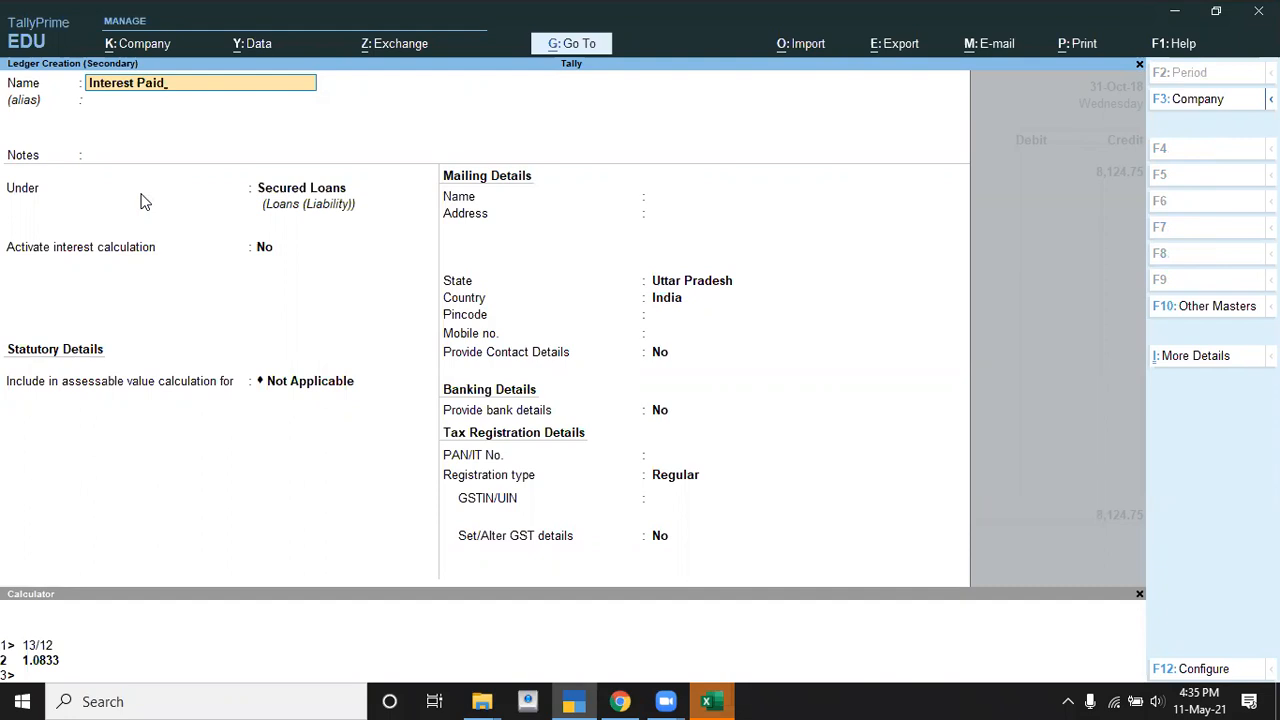
pyautogui.press('Return')
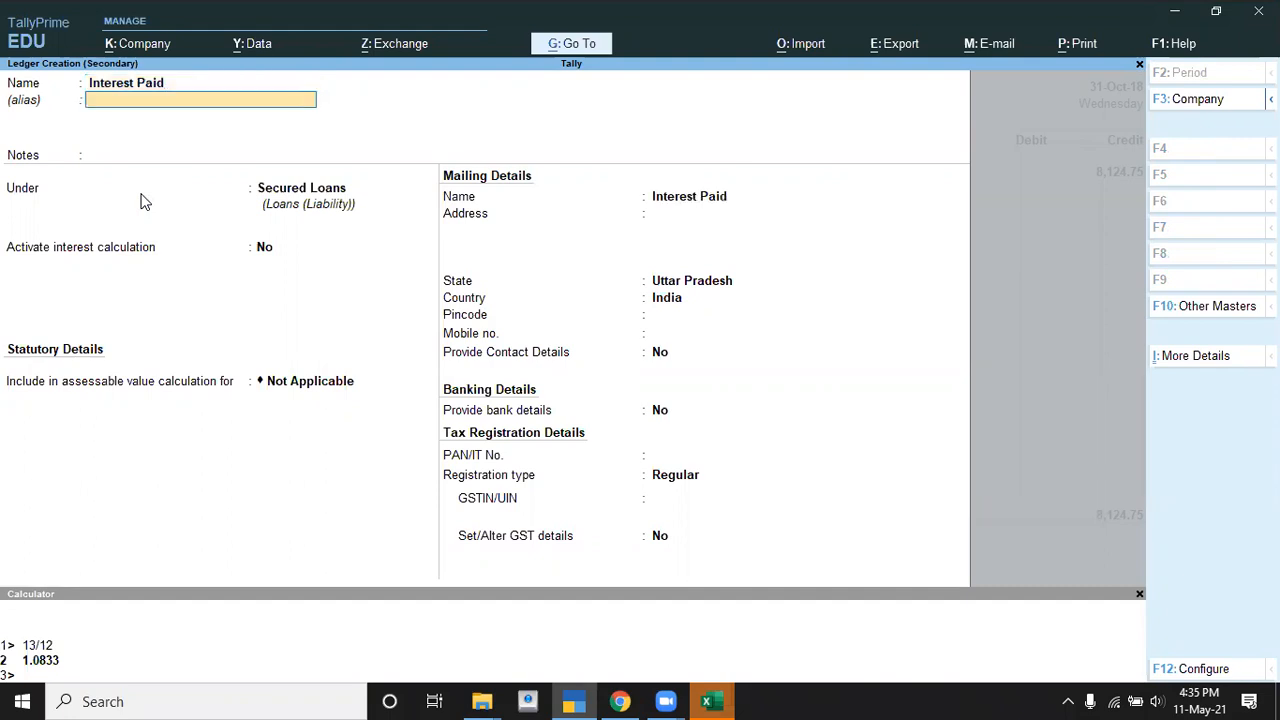
pyautogui.press('Return')
pyautogui.press('Return')
pyautogui.write('i')
pyautogui.press('Down')
pyautogui.press('Down')
pyautogui.press('Return')
pyautogui.press('Return')
pyautogui.press('Return')
pyautogui.press('ctrl')
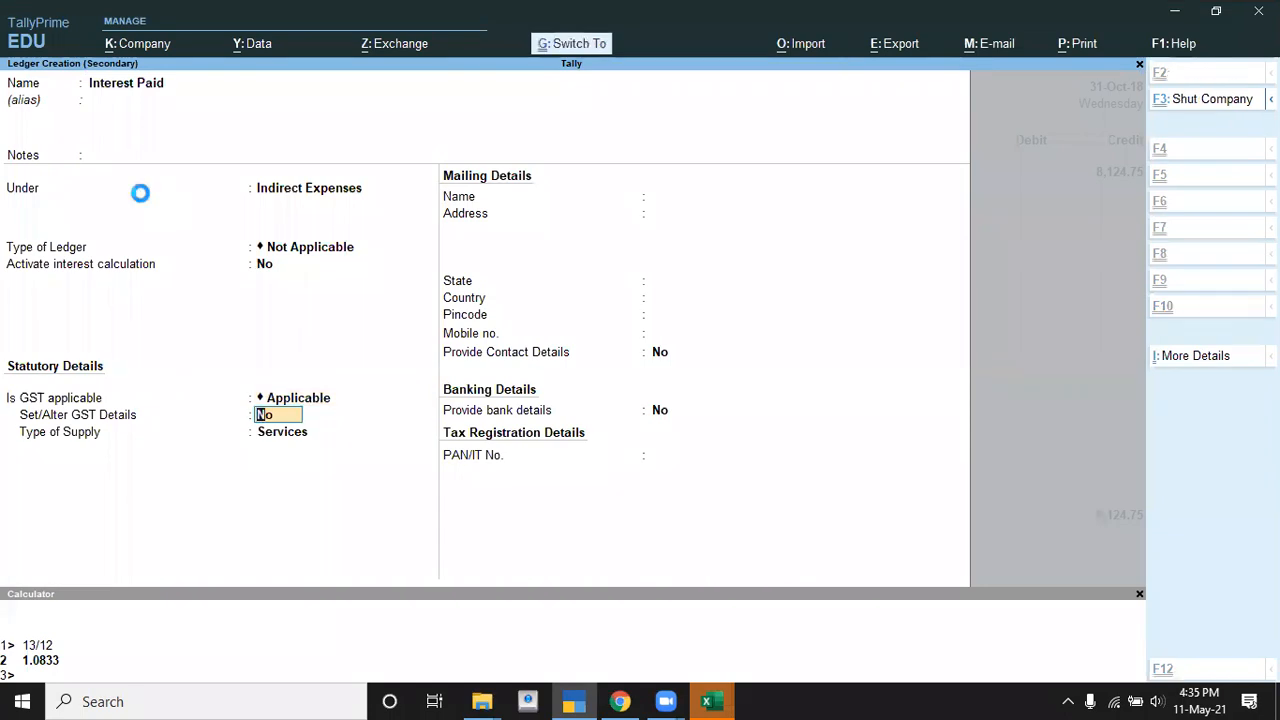
pyautogui.hotkey('ctrl', 'a')
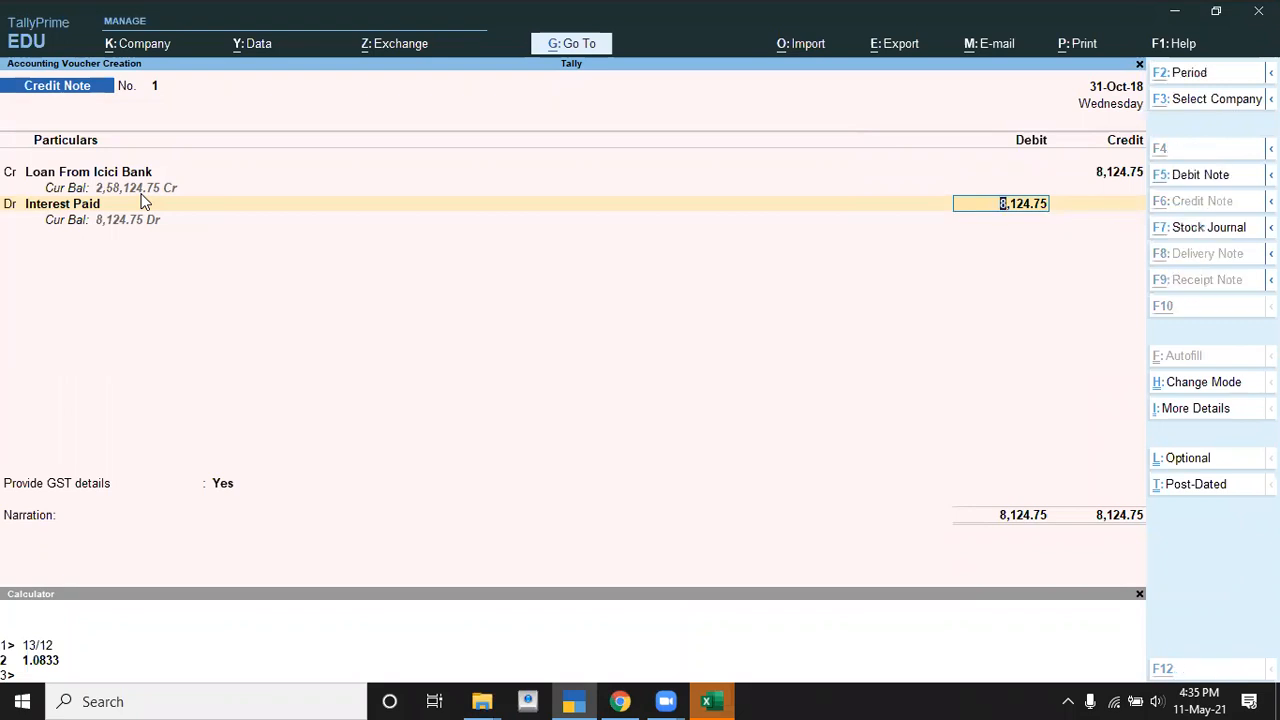
# - Debit Interest Paid with 8,124.75, set Provide GST details to No, and save the credit note without a narration
pyautogui.hotkey('alt', 'Tab')
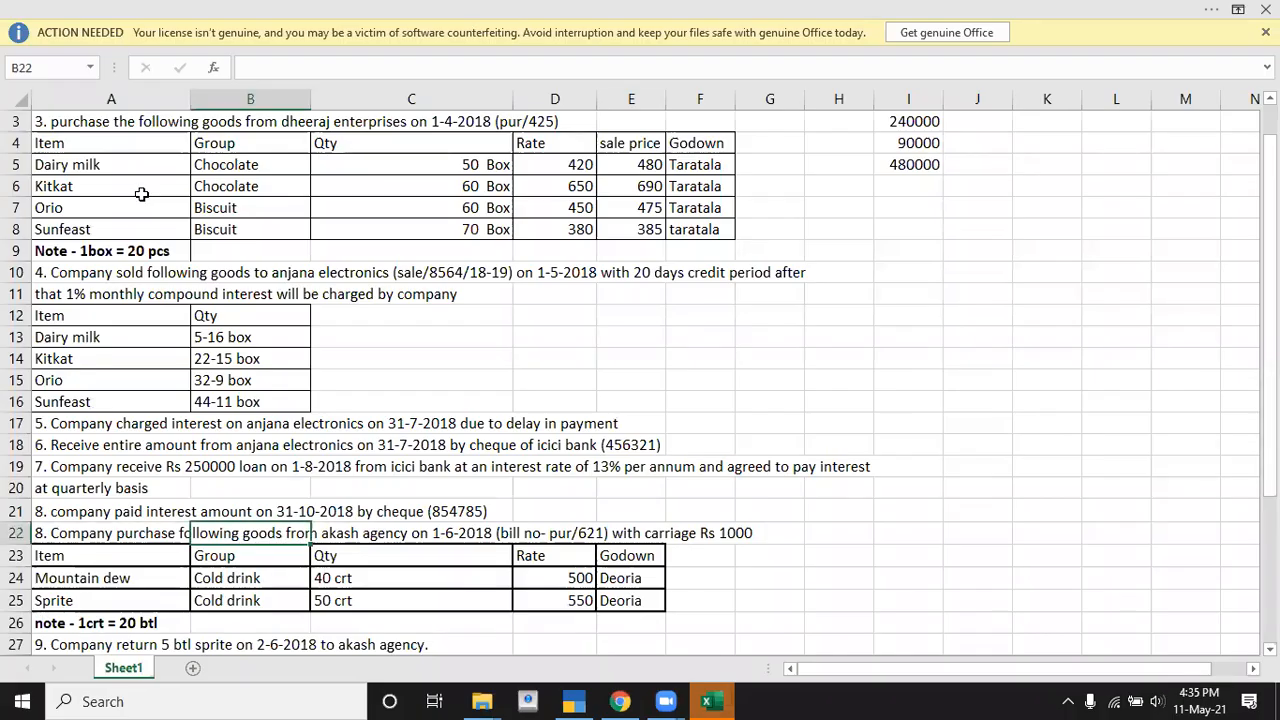
pyautogui.hotkey('alt', 'Tab')
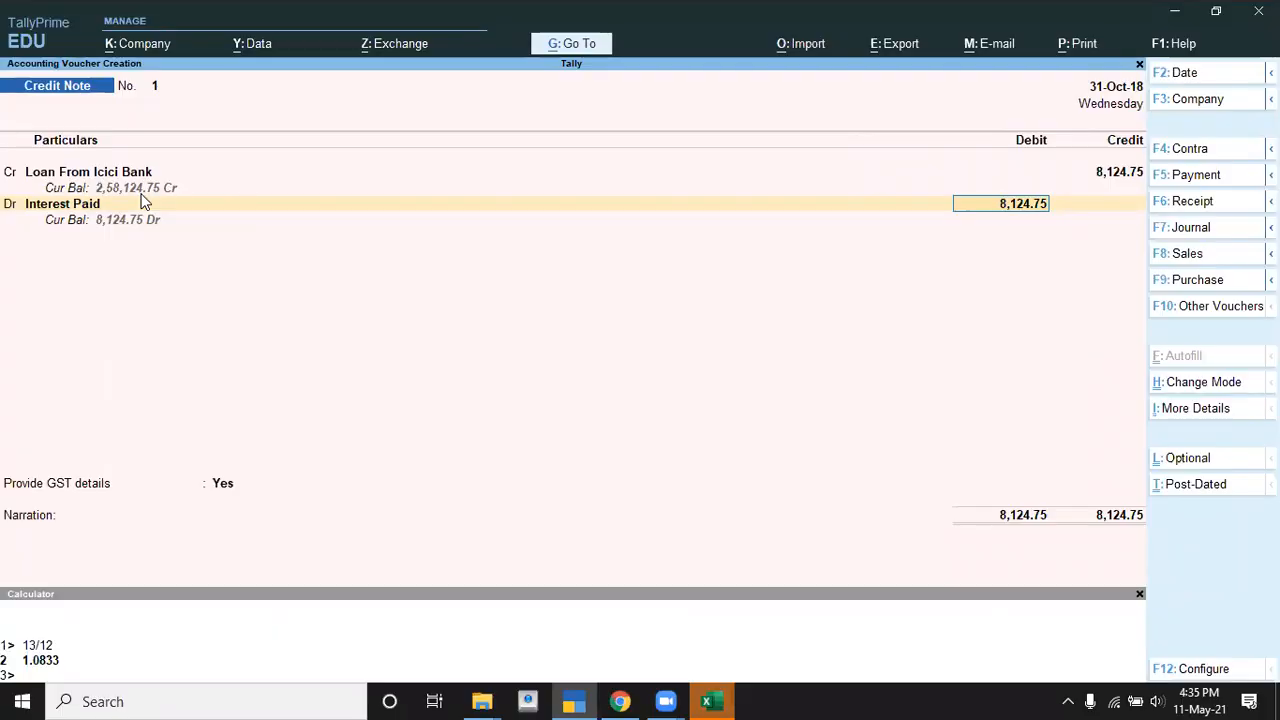
pyautogui.press('Return')
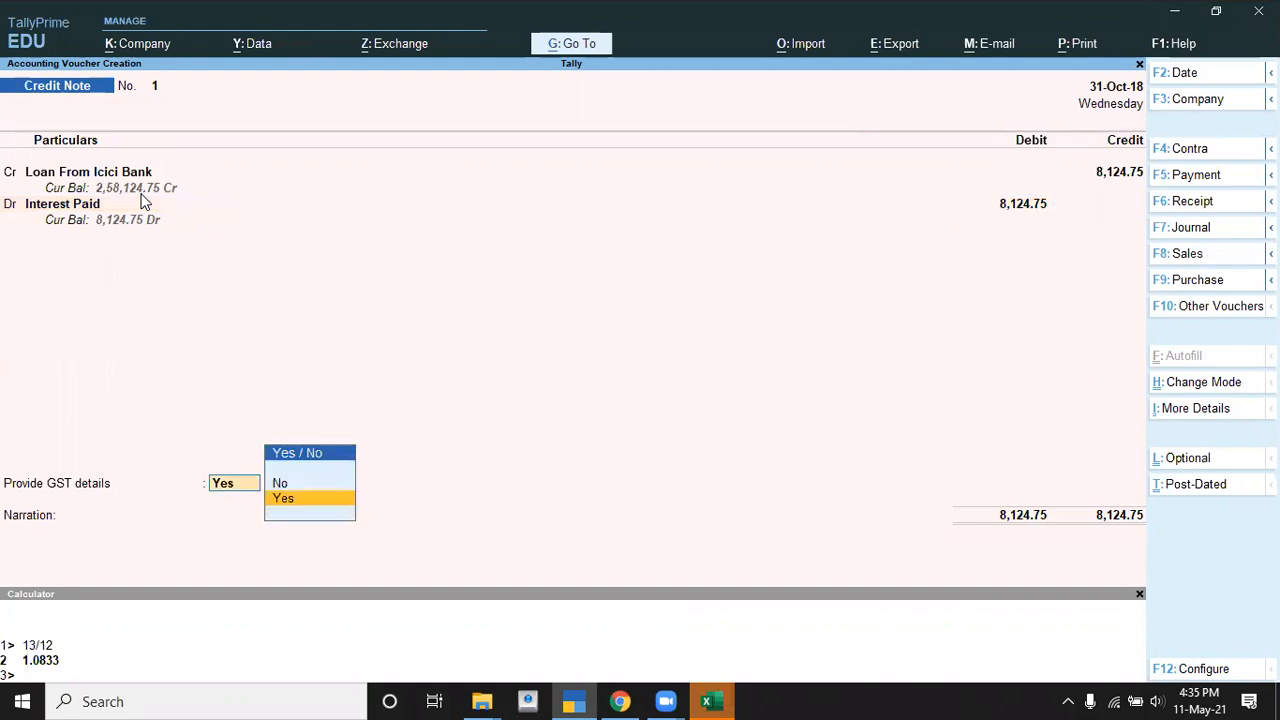
pyautogui.press('Return')
pyautogui.press('Escape')
pyautogui.press('Up')
pyautogui.press('Return')
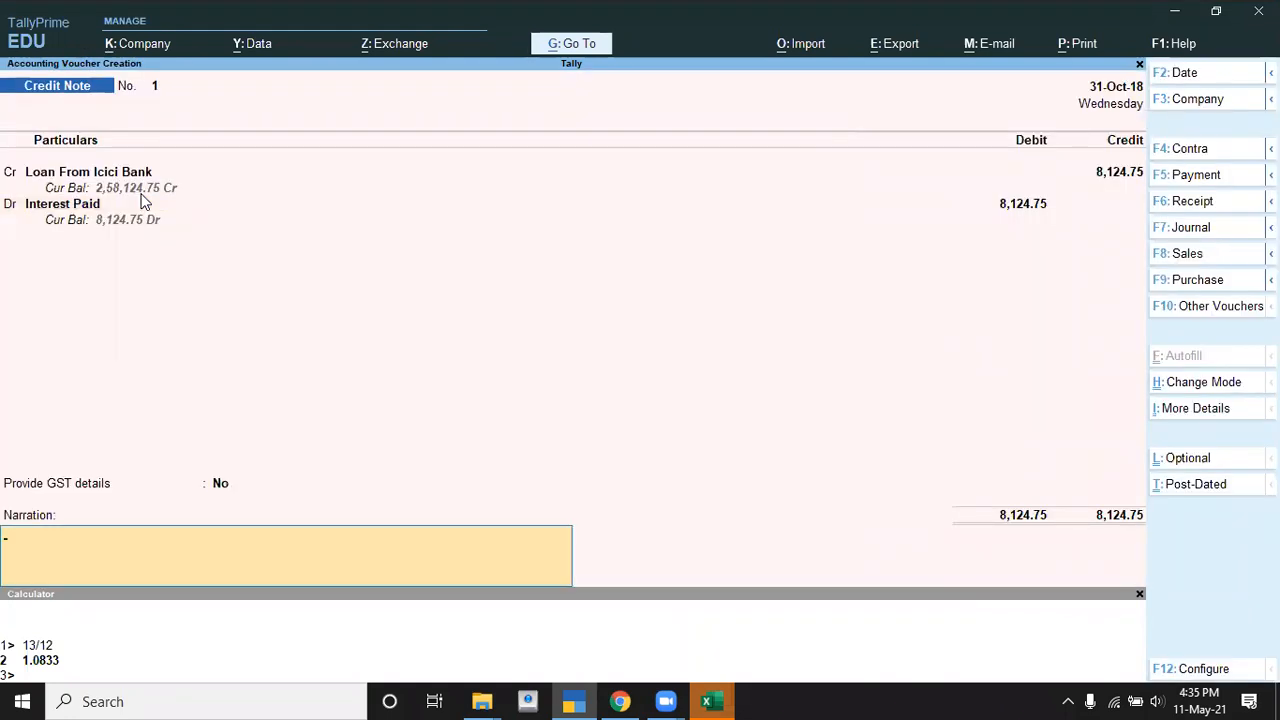
pyautogui.press('Return')
pyautogui.press('Return')
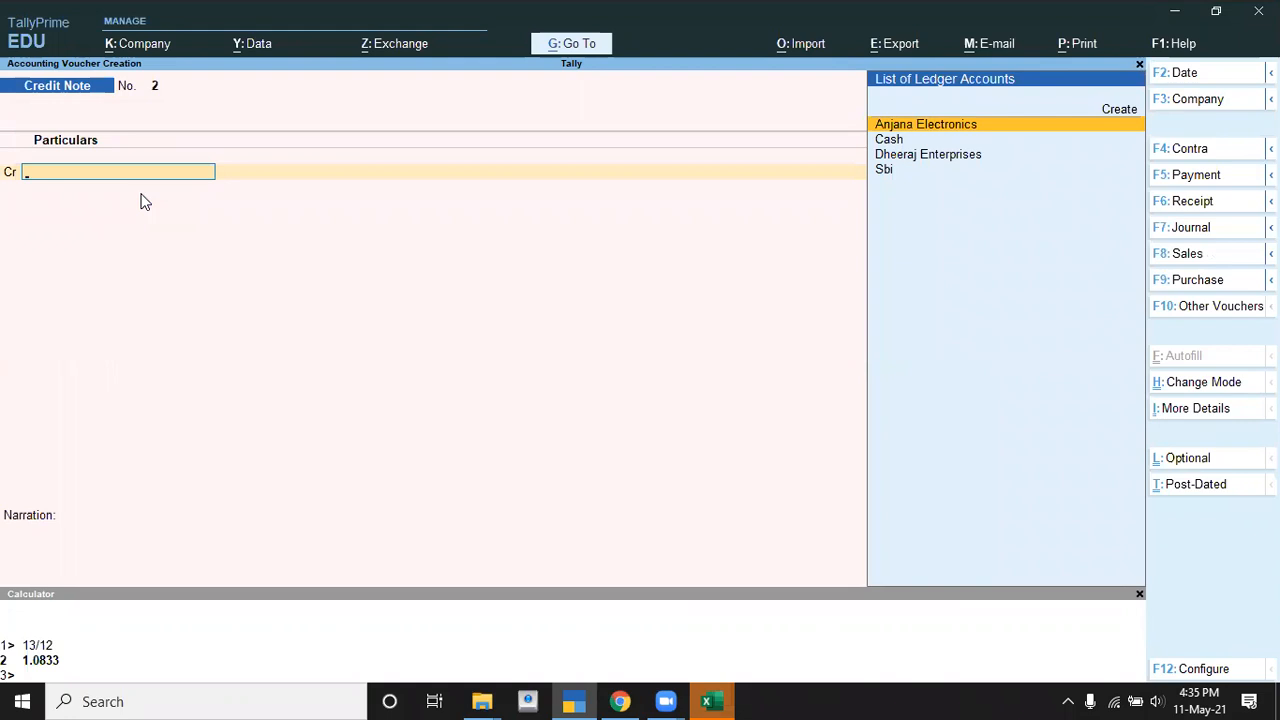
# - Start a Payment voucher and debit Loan From Icici Bank with 8124.75
pyautogui.press('F5')
pyautogui.write('L')
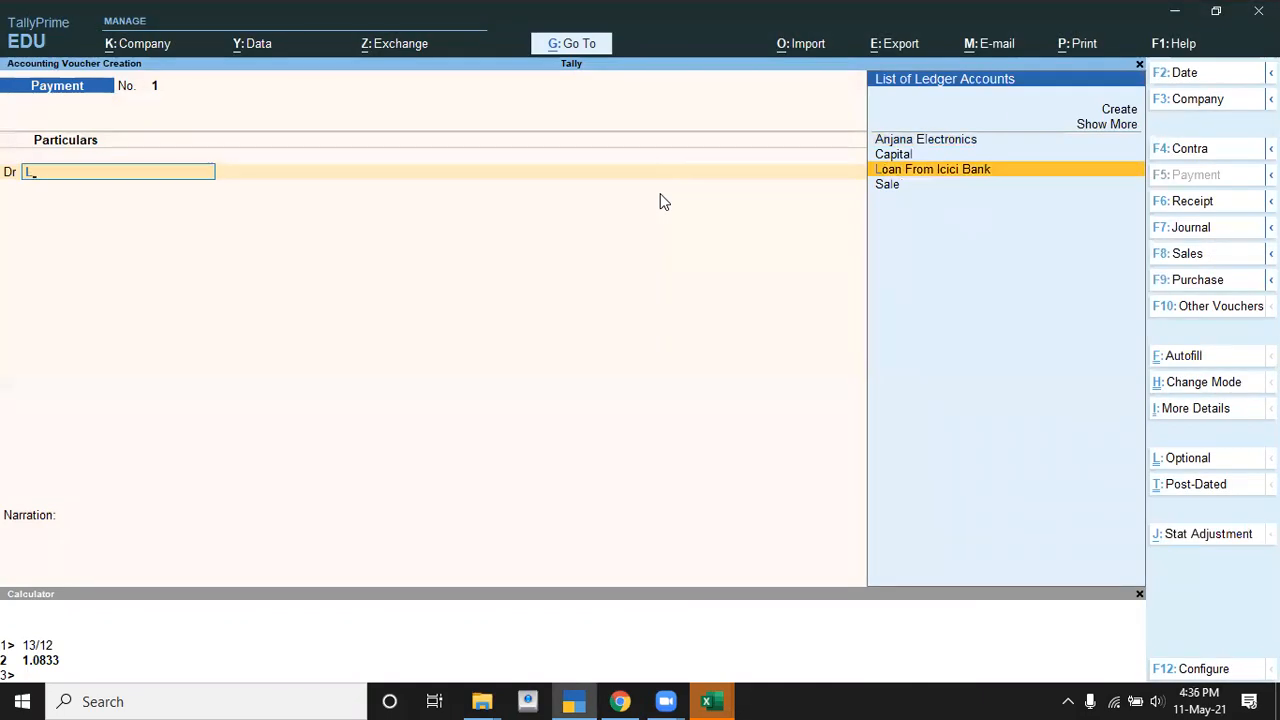
pyautogui.press('Return')
pyautogui.write('8,')
pyautogui.write('125')
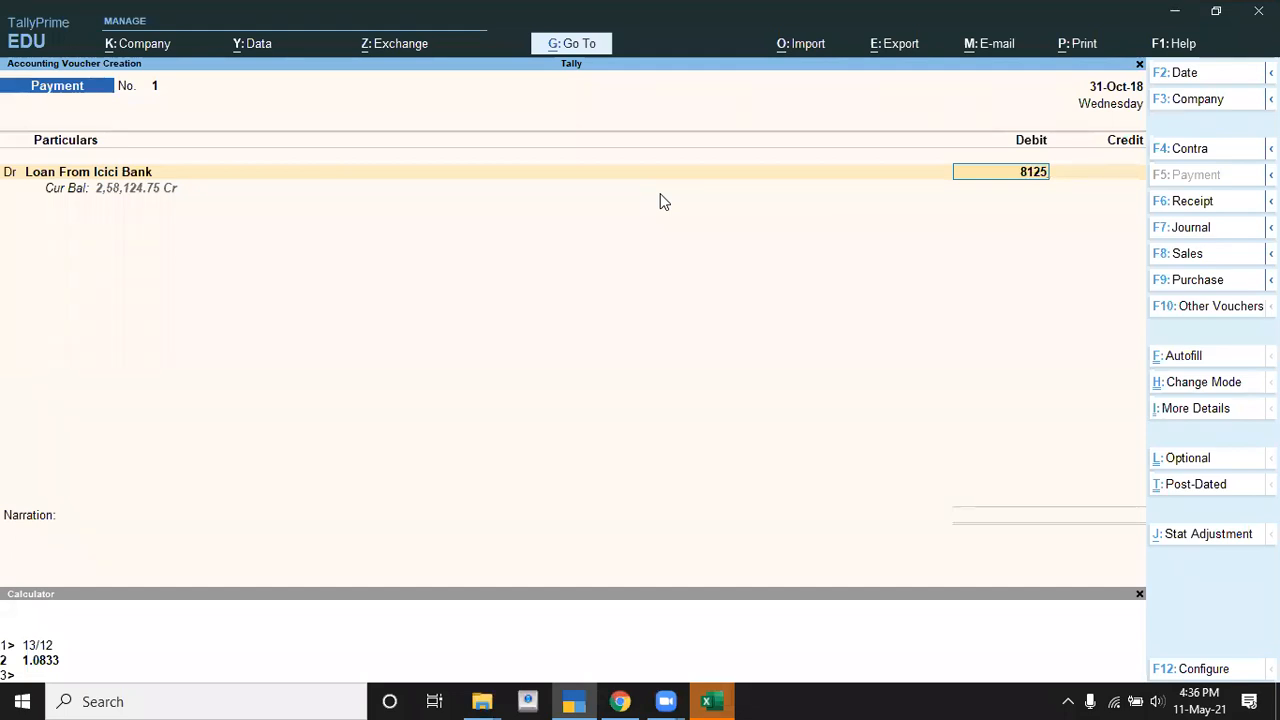
pyautogui.write('.75')
pyautogui.press('Return')
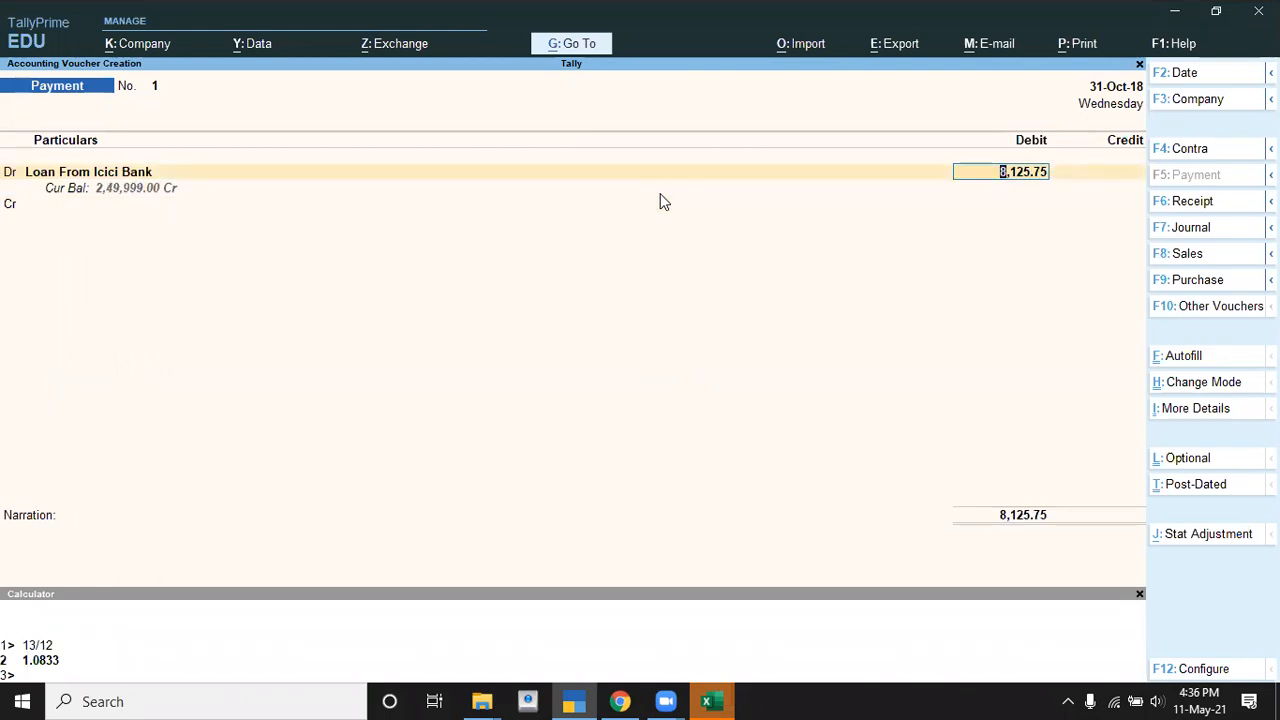
pyautogui.write('8124.75')
pyautogui.press('Return')
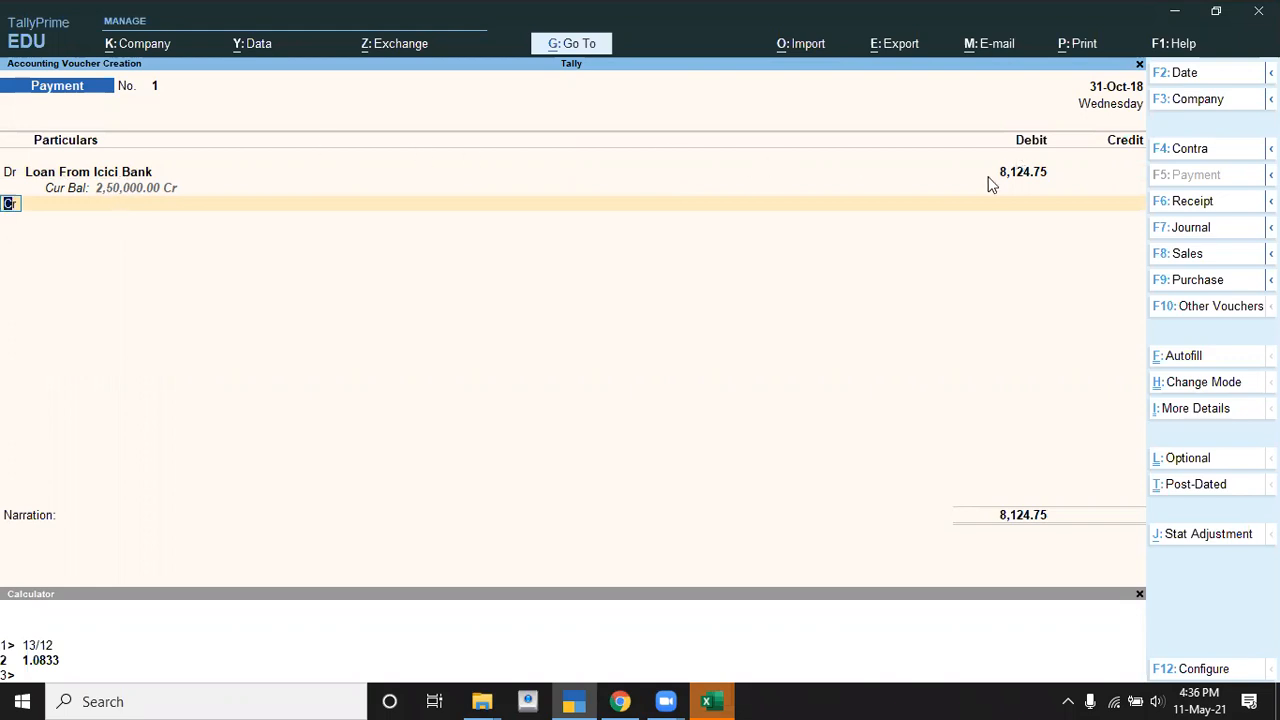
# - Credit the Sbi ledger with 8,124.75 in the payment voucher
pyautogui.press('Return')
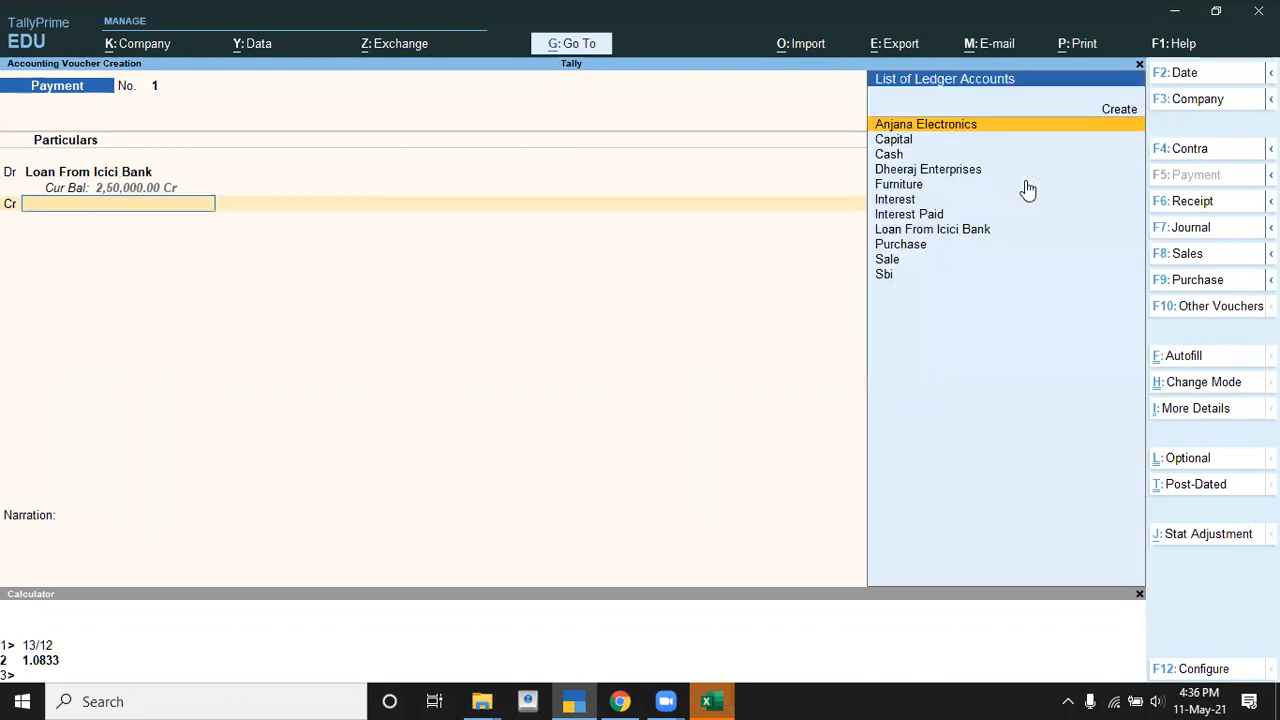
pyautogui.press('Down')
pyautogui.press('Down')
pyautogui.press('Down')
pyautogui.press('Down')
pyautogui.press('Down')
pyautogui.press('Down')
pyautogui.press('Down')
pyautogui.press('Down')
pyautogui.press('Down')
pyautogui.press('Down')
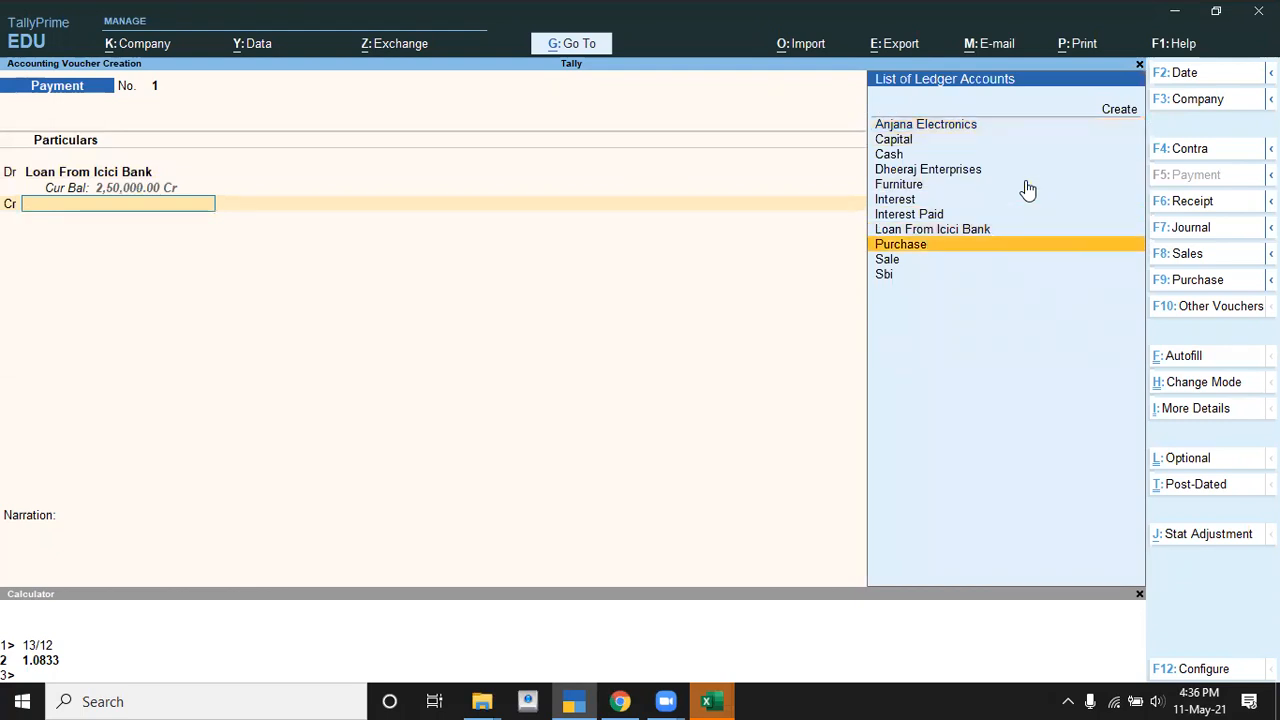
pyautogui.press('Return')
pyautogui.press('Return')
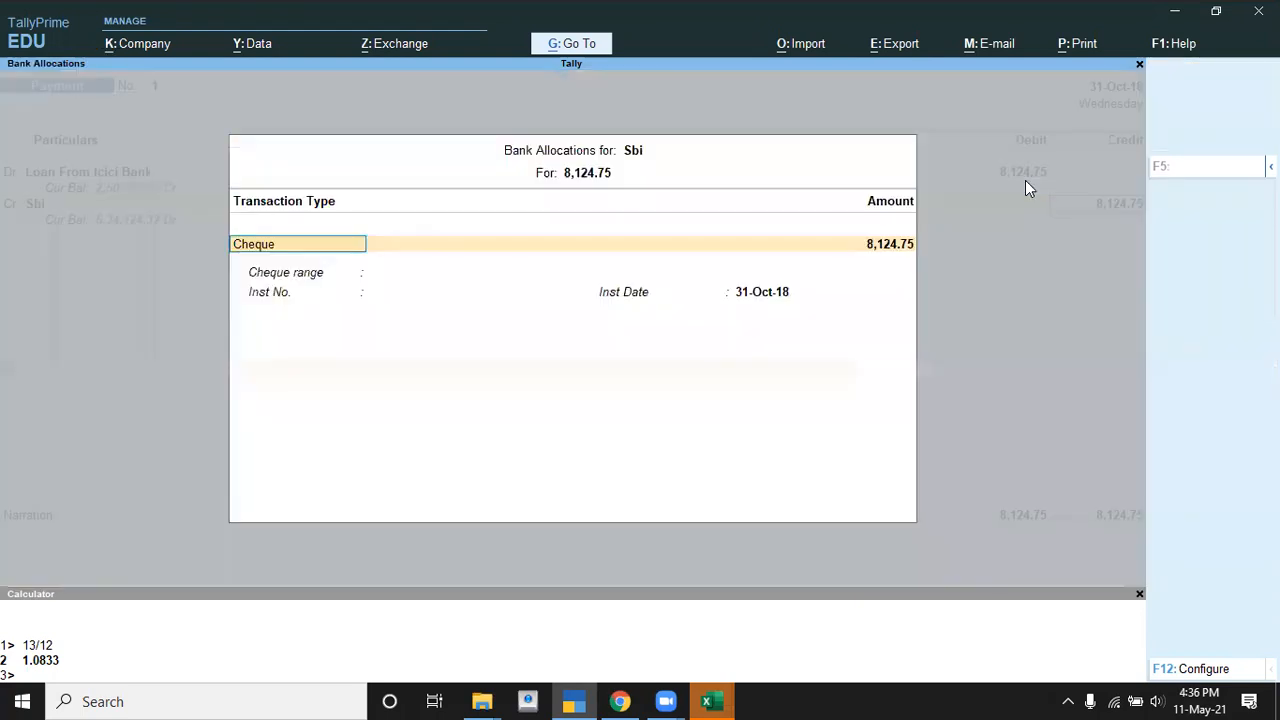
# - Keep the default Cheque bank allocation for Sbi and save the payment voucher without a narration
pyautogui.press('Return')
pyautogui.press('Return')
pyautogui.press('Return')
pyautogui.press('Return')
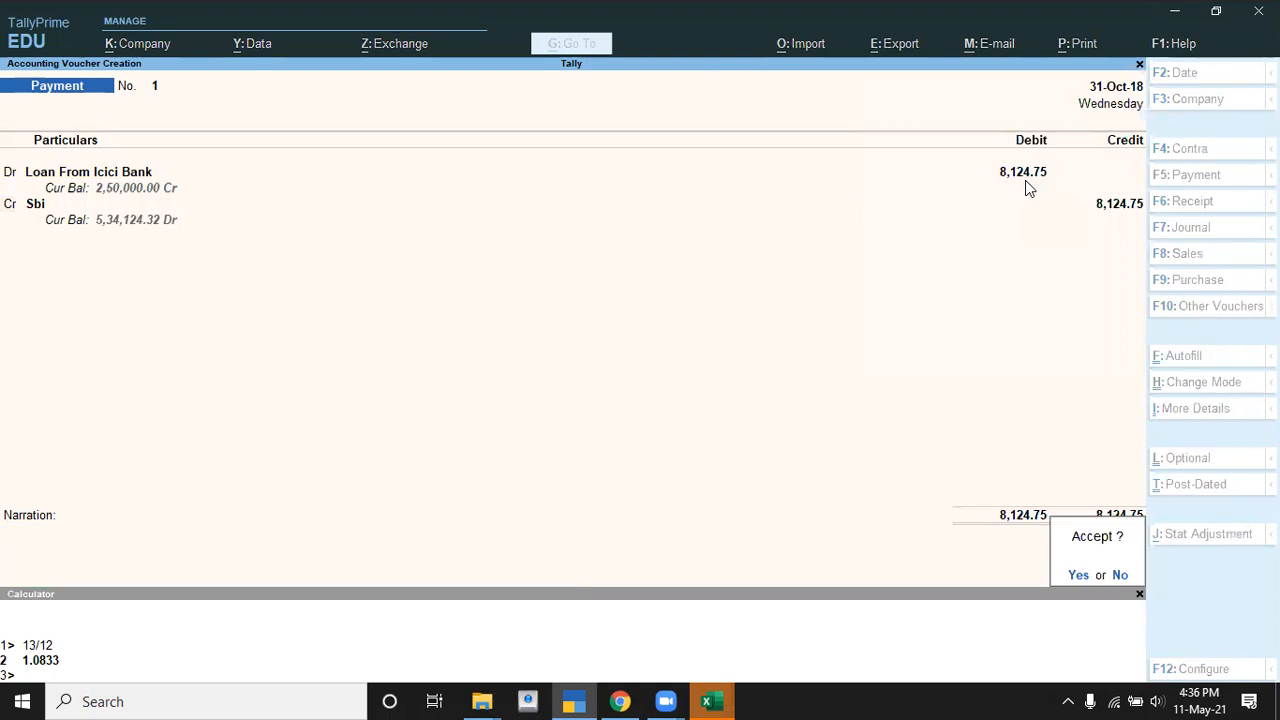
pyautogui.press('Return')
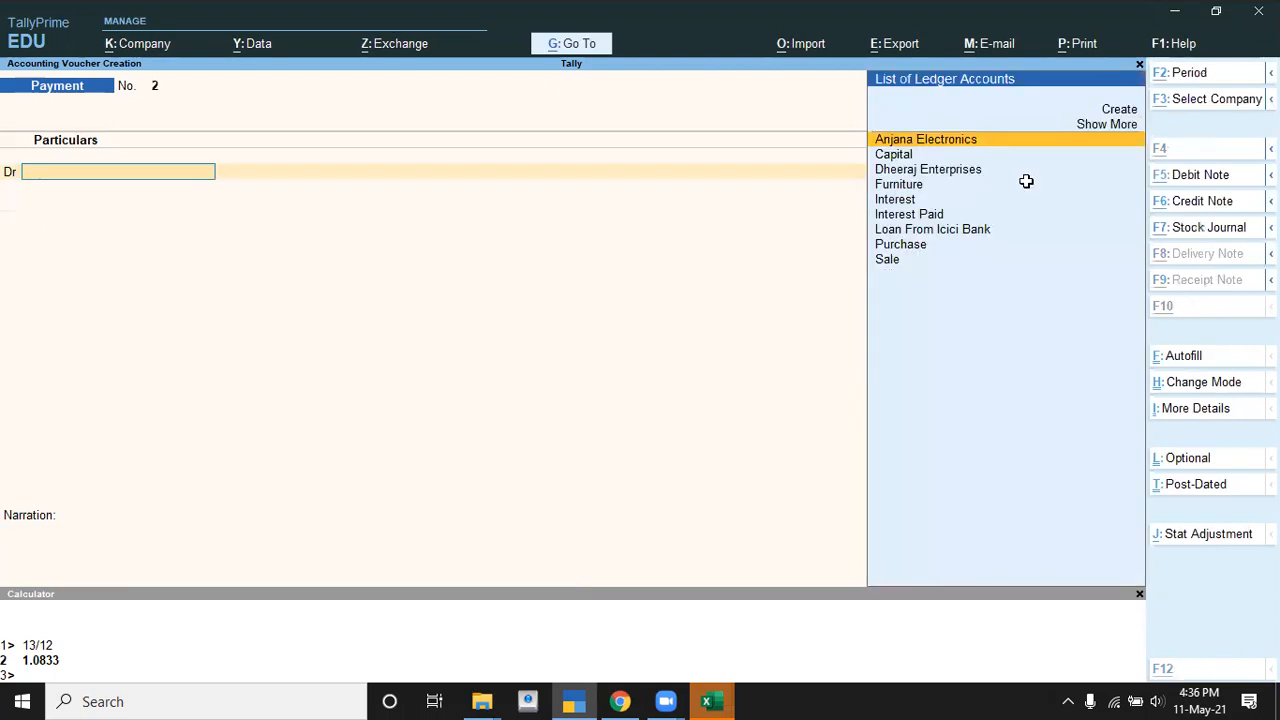
# - Switch to the Excel exercise sheet and examine the akash agency purchase and the transactions that follow it
pyautogui.hotkey('alt', 'Tab')
pyautogui.press('Down')
pyautogui.press('Down')
pyautogui.press('Down')
pyautogui.press('Down')
pyautogui.press('Down')
pyautogui.press('Down')
pyautogui.press('Down')
pyautogui.press('Down')
pyautogui.press('Down')
pyautogui.press('Down')
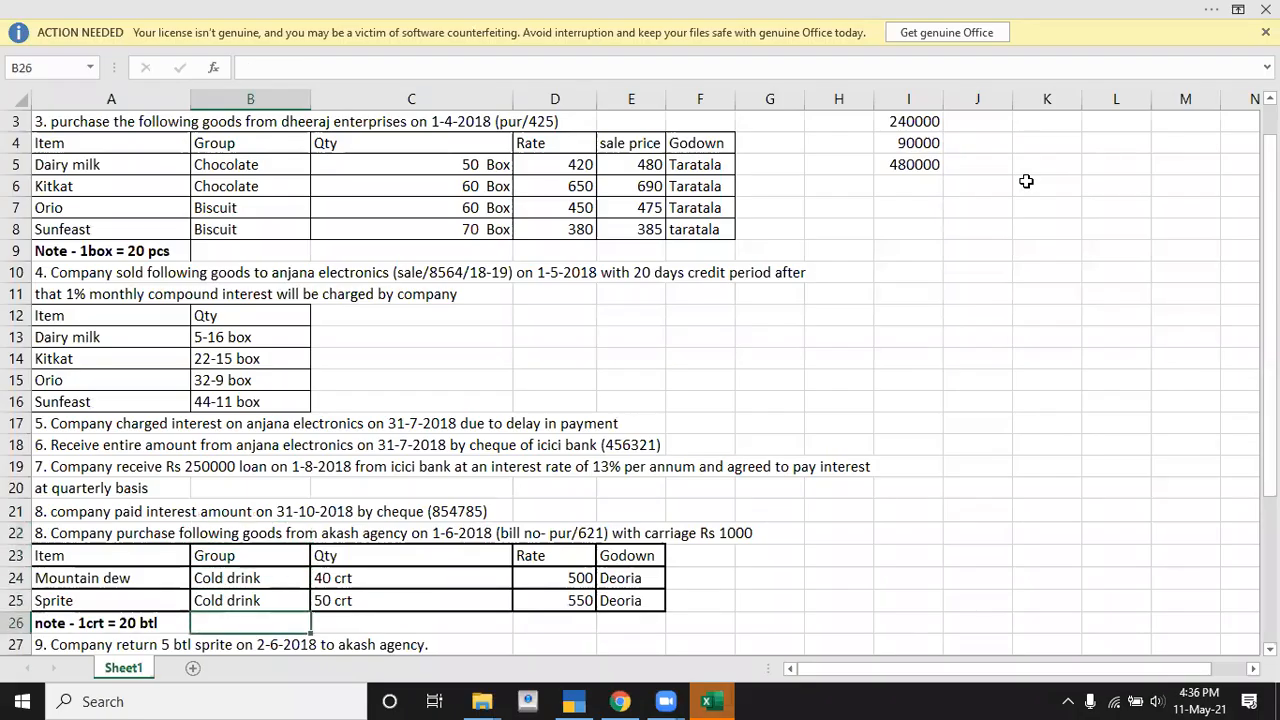
pyautogui.press('Down')
pyautogui.press('Down')
pyautogui.press('Up')
pyautogui.press('Up')
pyautogui.press('Up')
pyautogui.press('Up')
pyautogui.press('Up')
pyautogui.press('Up')
pyautogui.press('Up')
pyautogui.press('Up')
pyautogui.press('Up')
pyautogui.press('Up')
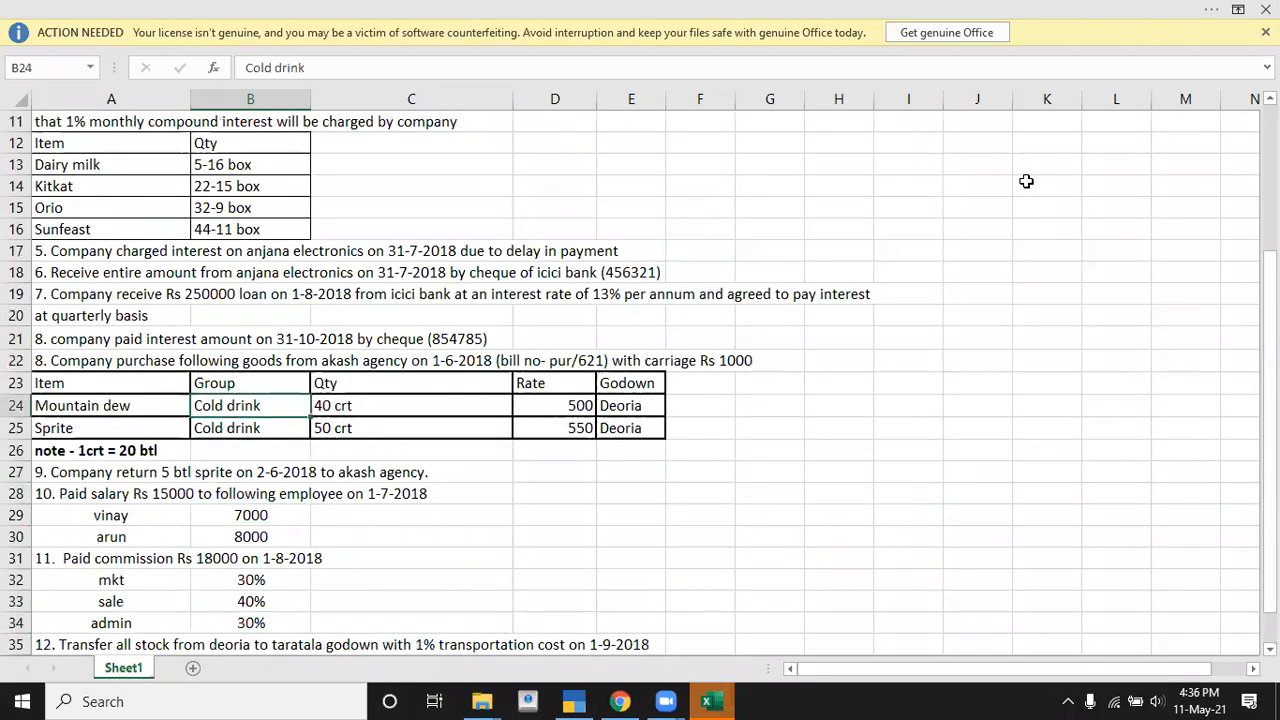
pyautogui.press('Up')
pyautogui.press('Down')
pyautogui.press('Down')
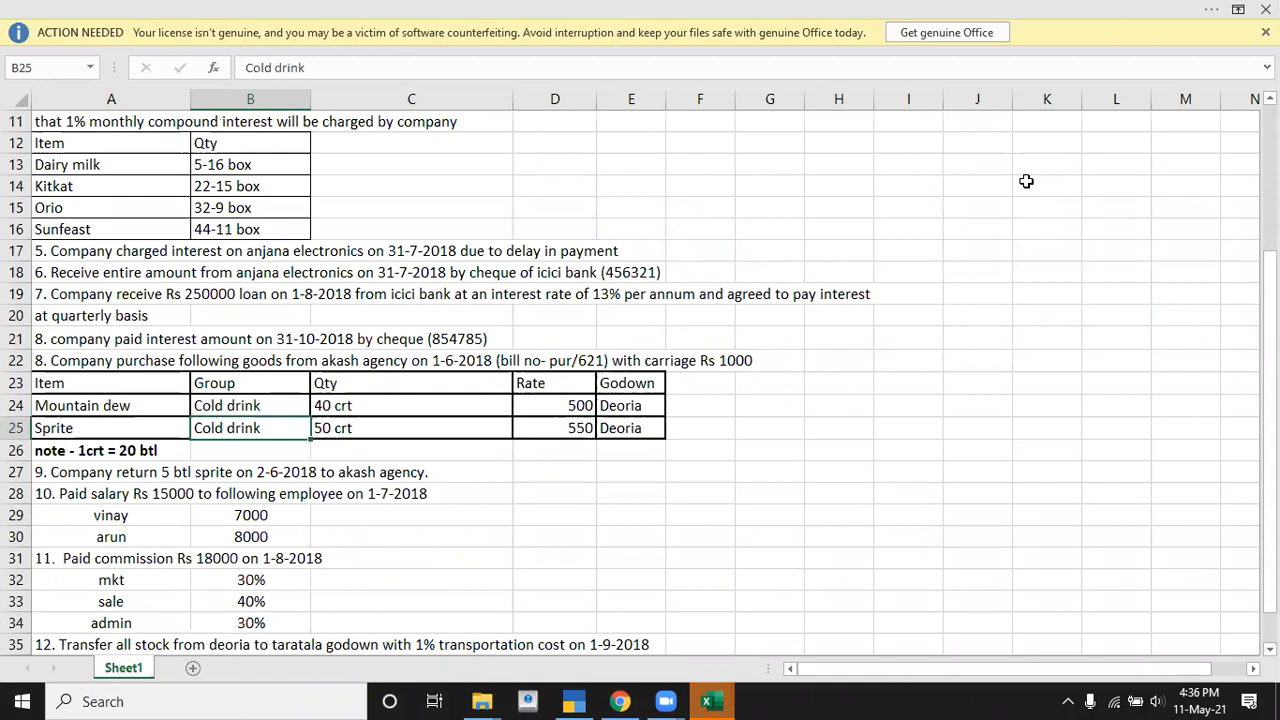
pyautogui.press('Up')
pyautogui.press('Down')
pyautogui.press('Left')
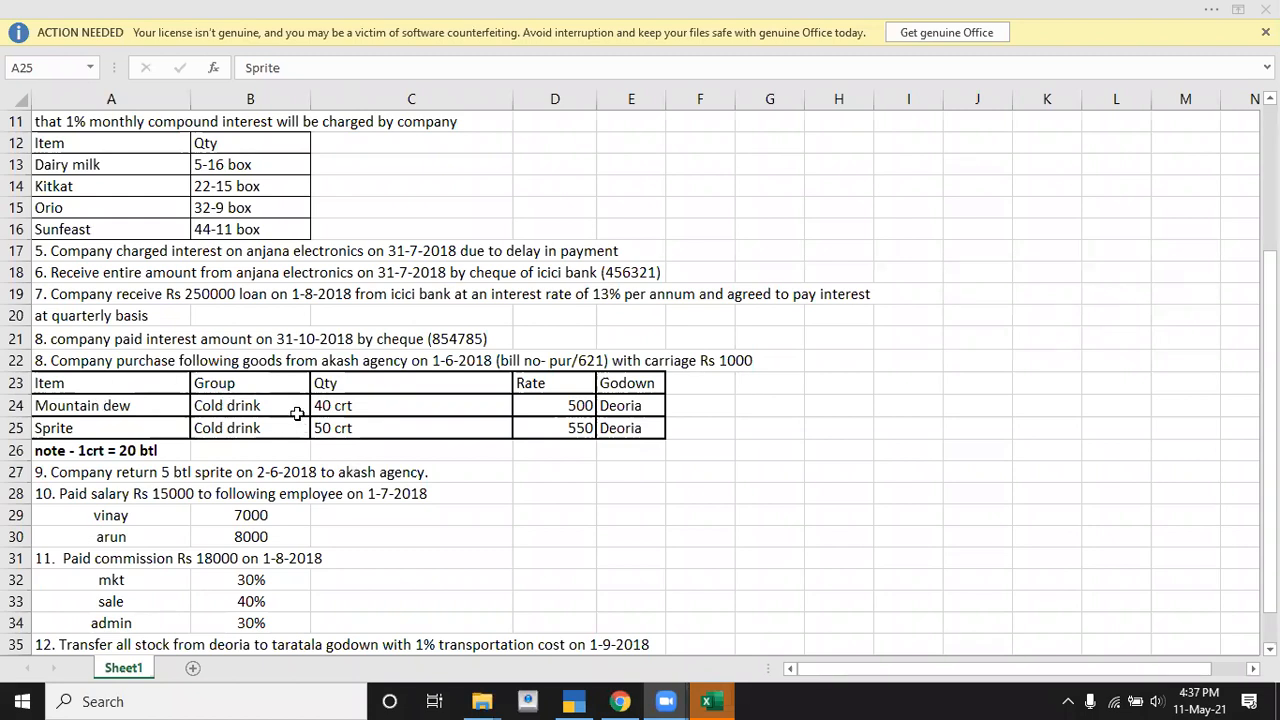
# - Switch to TallyPrime, start a Purchase voucher and set its date to 1-6 according to the exercise sheet
pyautogui.hotkey('alt', 'Tab')
pyautogui.hotkey('alt', 'Tab')
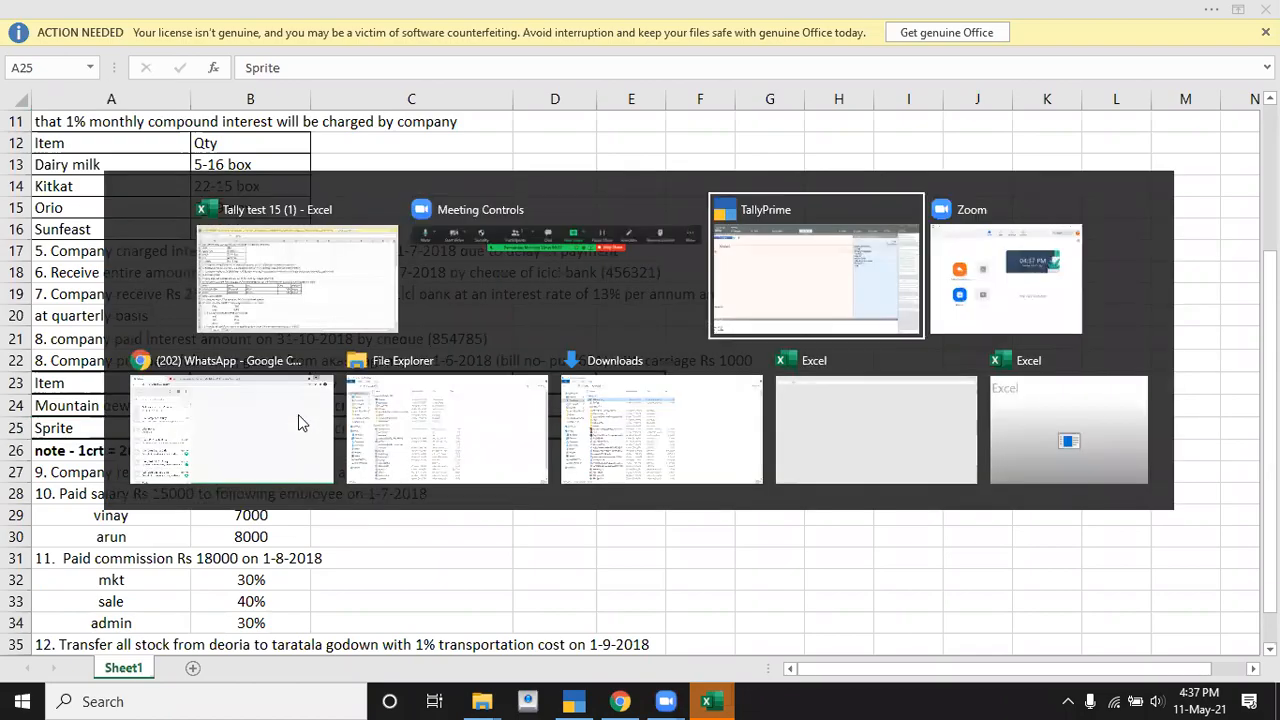
pyautogui.press('F8')
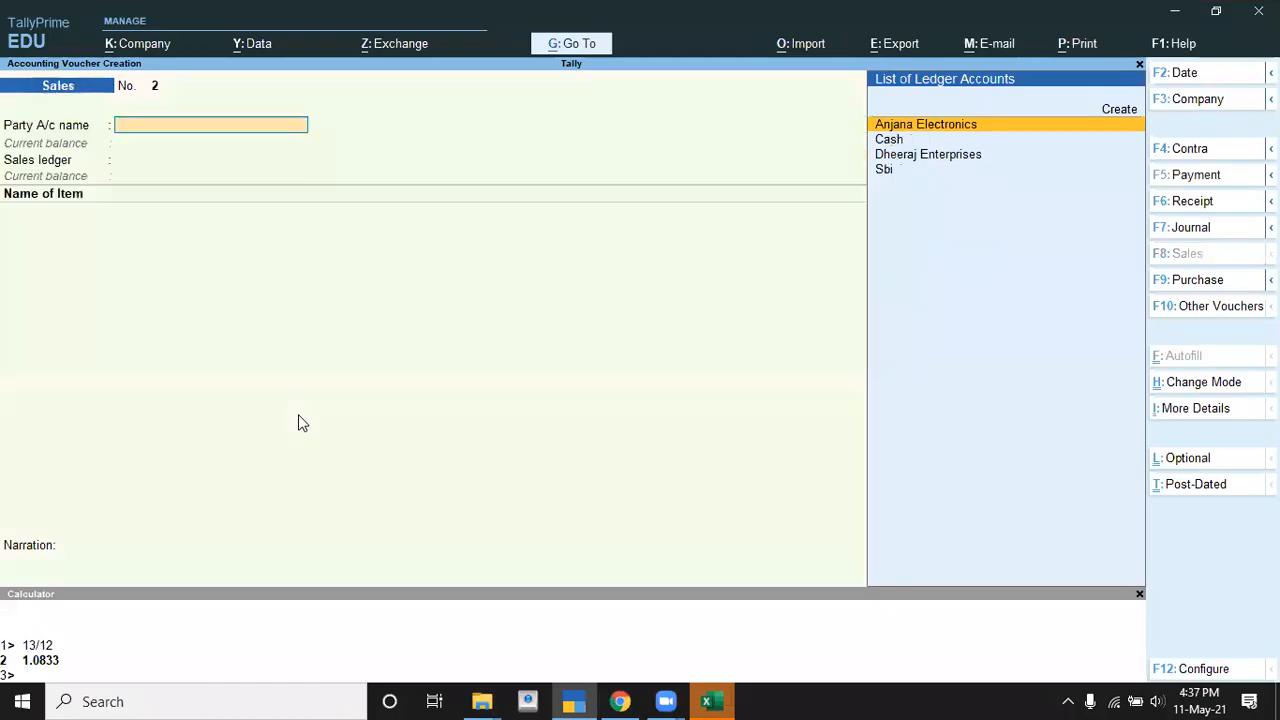
pyautogui.press('F9')
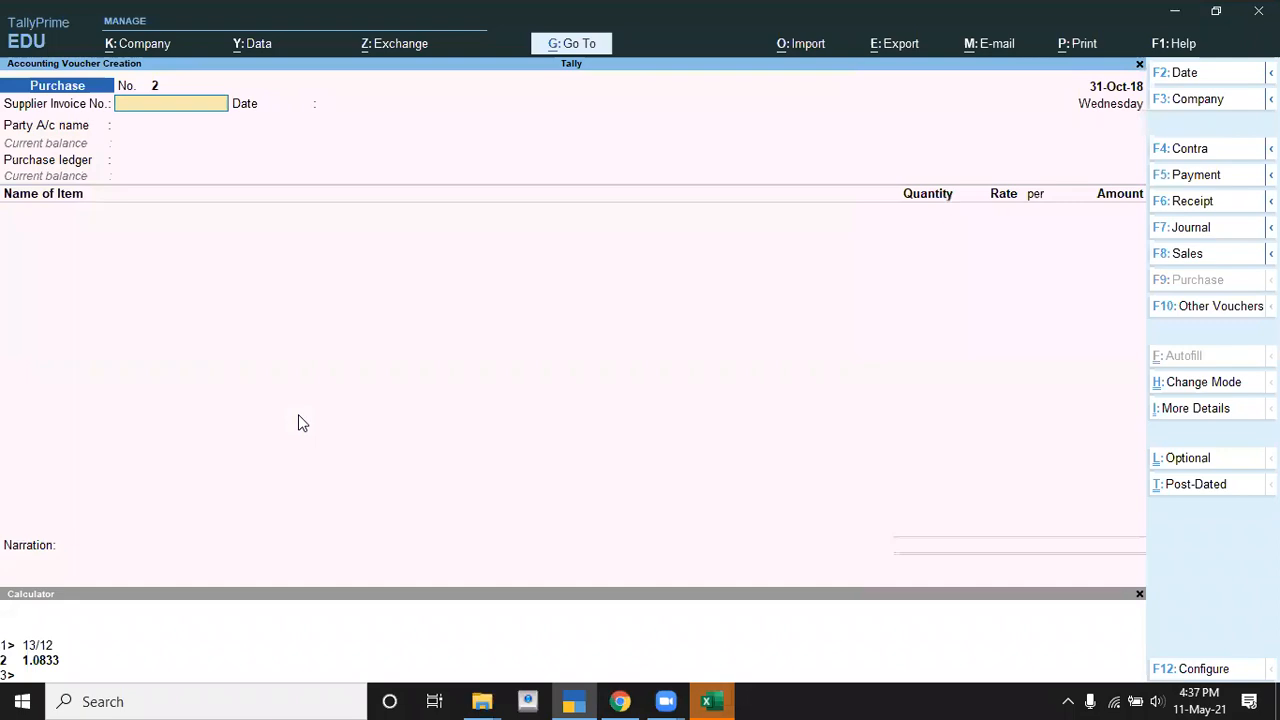
pyautogui.hotkey('alt', 'Tab')
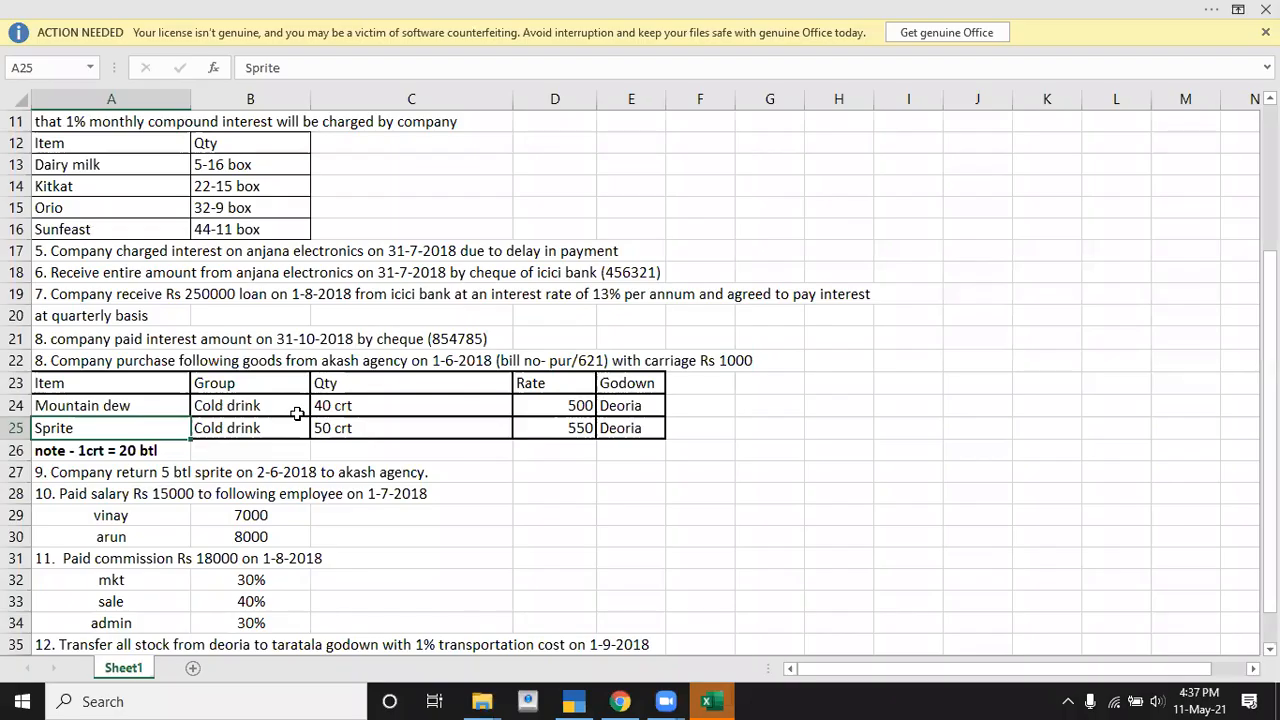
pyautogui.hotkey('alt', 'Tab')
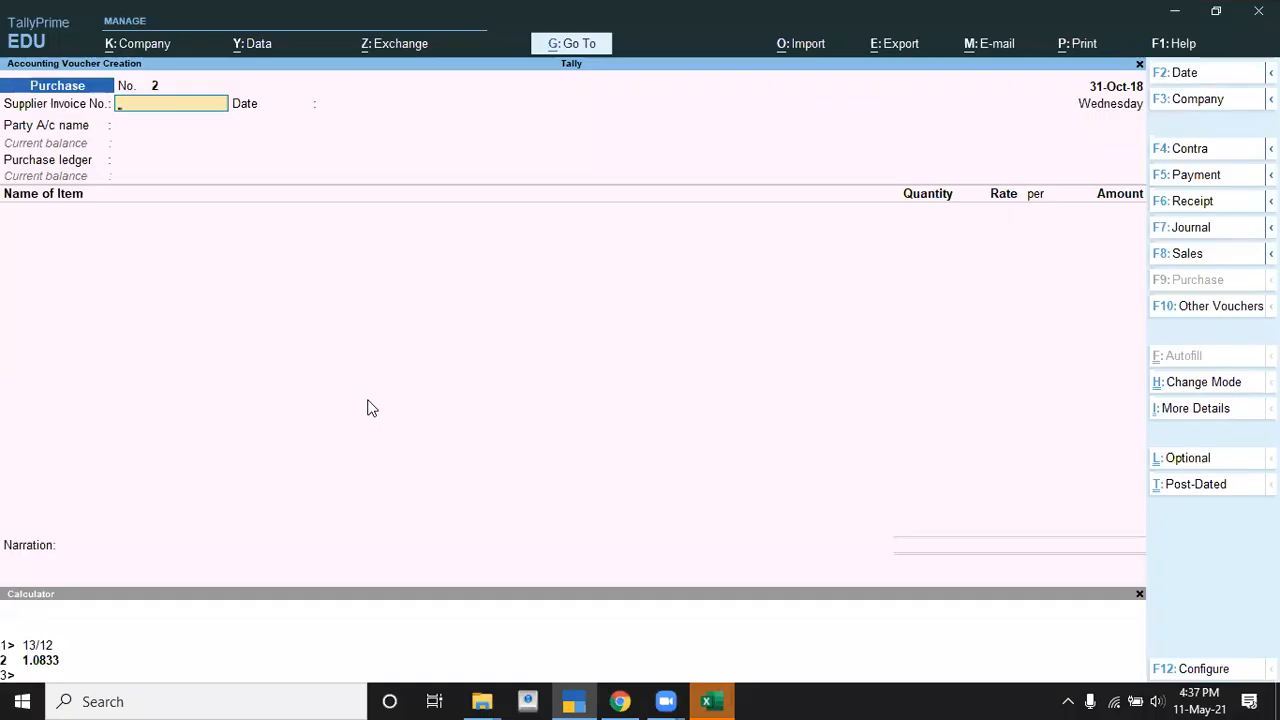
pyautogui.press('F2')
pyautogui.write('1-6')
pyautogui.press('Return')
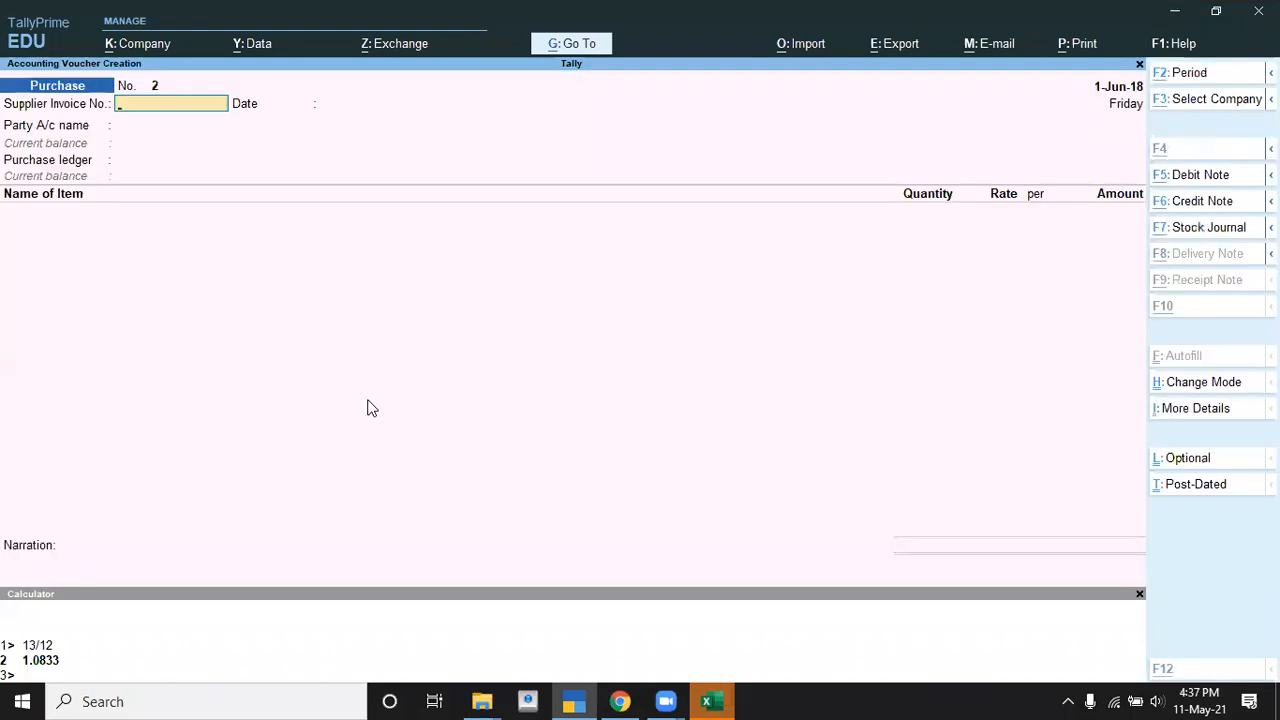
# - Check the bill number in the Excel sheet and enter supplier invoice number pur/621, keeping the 1-Jun-18 invoice date
pyautogui.hotkey('alt', 'Tab')
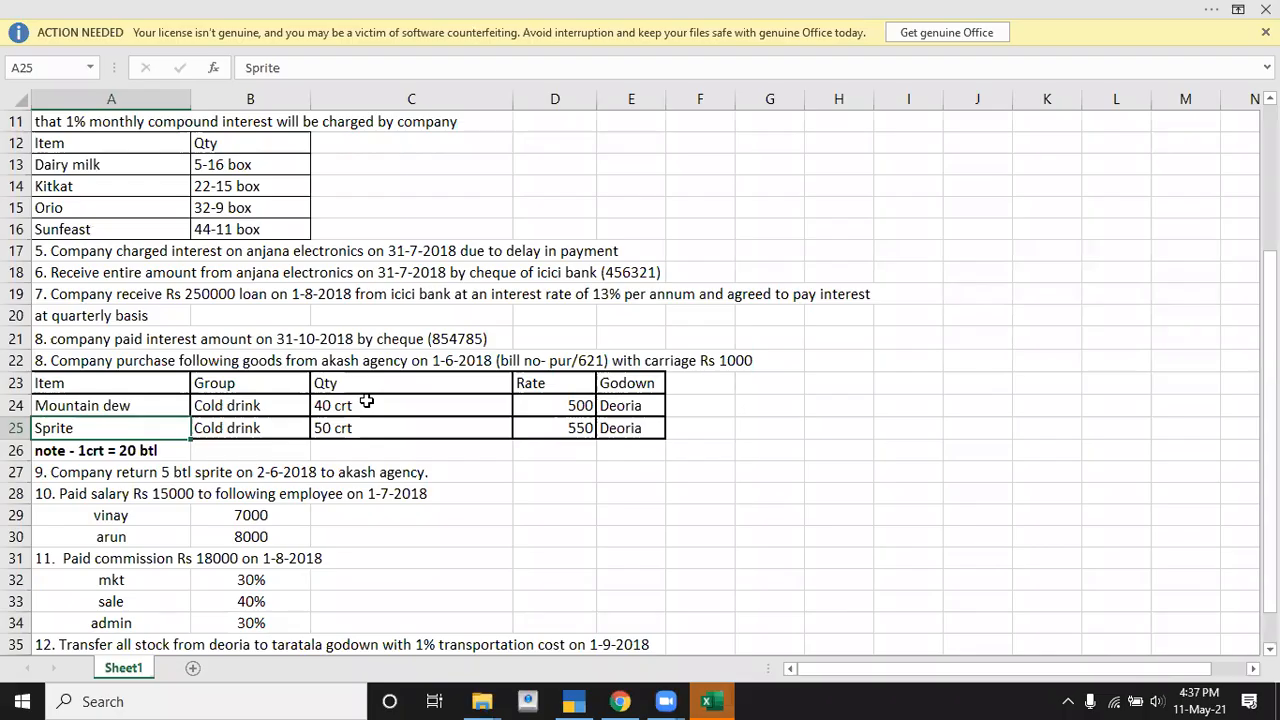
pyautogui.hotkey('alt', 'Tab')
pyautogui.write('pur')
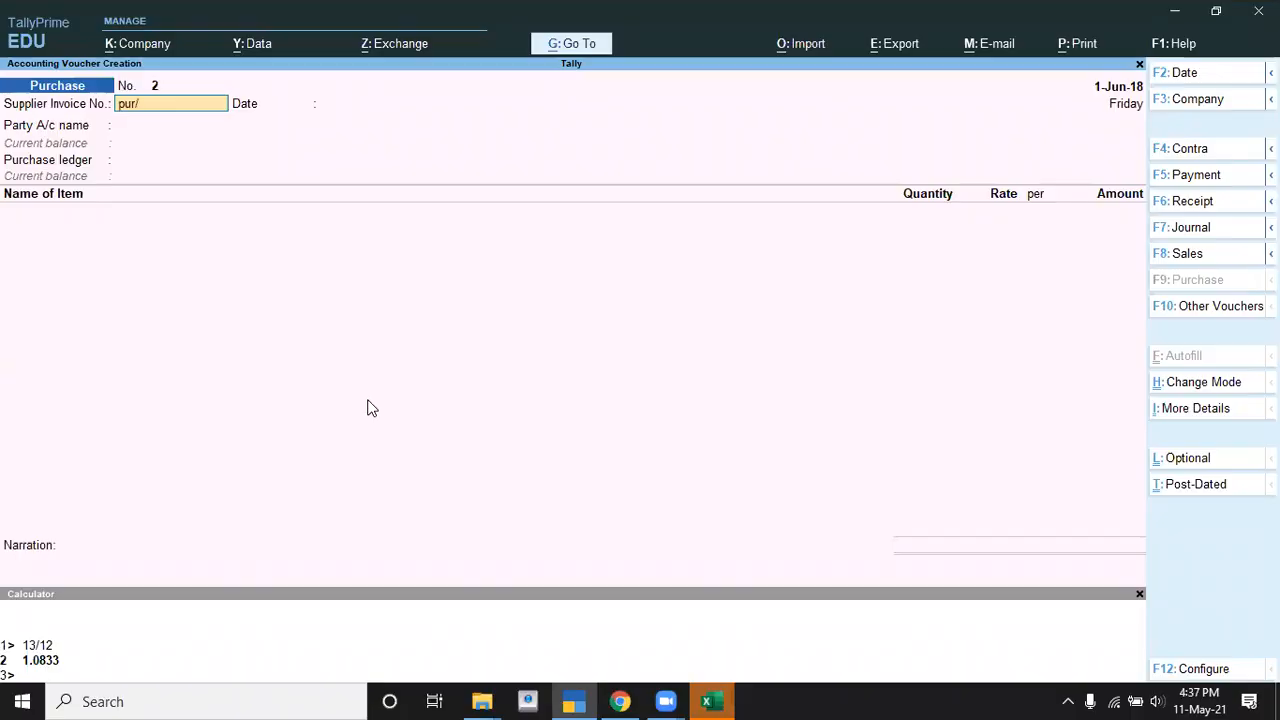
pyautogui.write('/621')
pyautogui.press('Return')
pyautogui.press('Return')
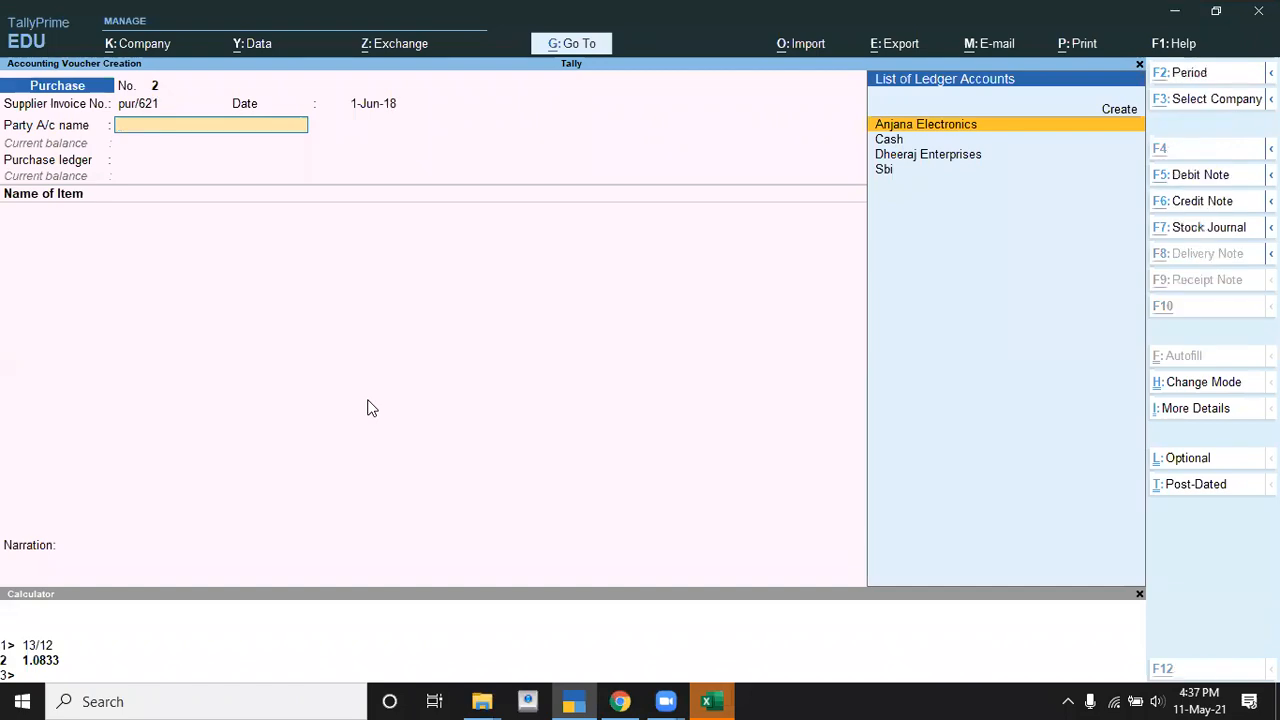
# - Check the supplier in the Excel sheet and start a new party ledger named Akaash Agency without an alias
pyautogui.hotkey('alt', 'Tab')
pyautogui.hotkey('alt', 'Tab')
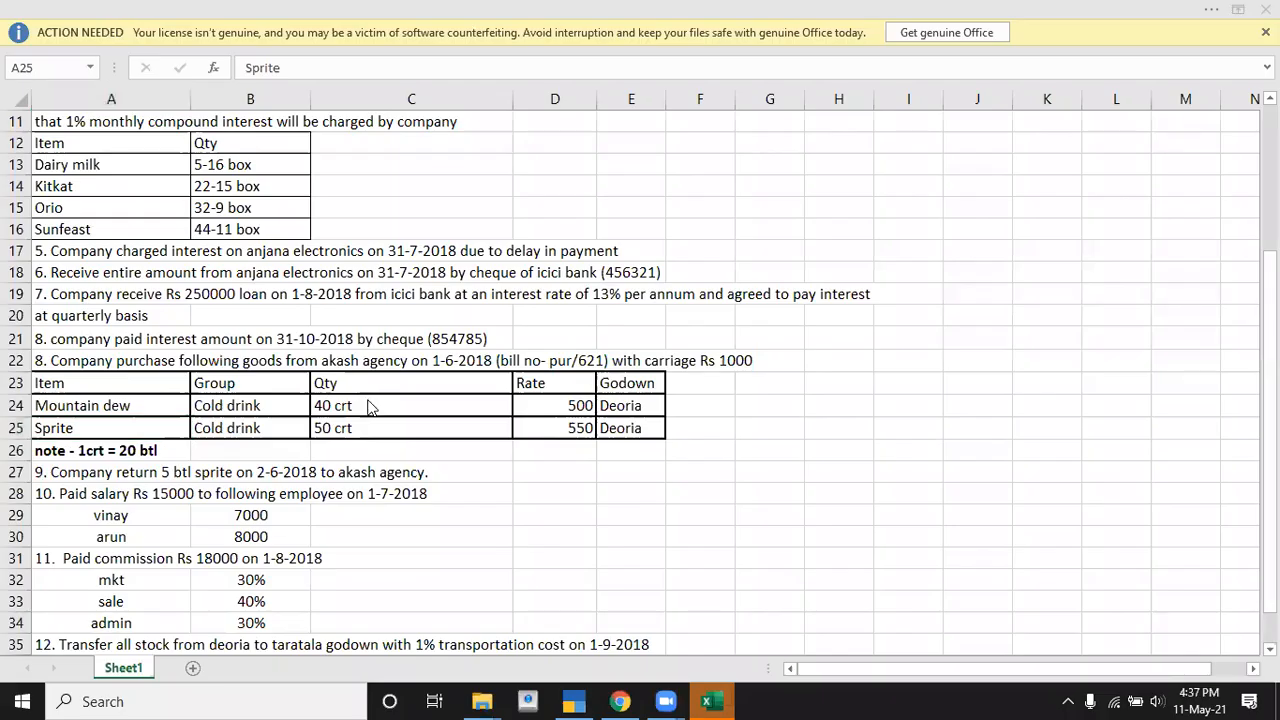
pyautogui.hotkey('alt', 'c')
pyautogui.write('Akaash Agency')
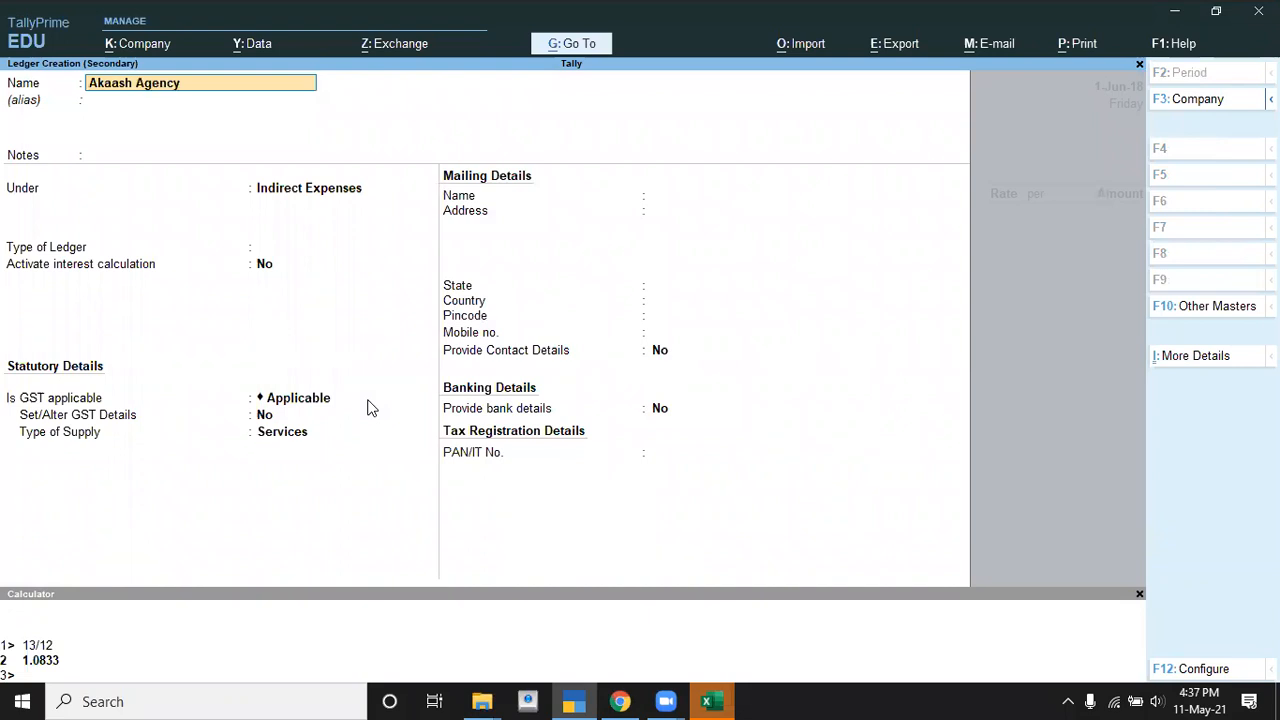
pyautogui.press('Return')
pyautogui.press('Return')
pyautogui.press('Return')
# - Place the Akaash Agency ledger under Sundry Creditors and save it with its default bill-by-bill and registration settings
pyautogui.write('S')
pyautogui.press('Down')
pyautogui.press('Down')
pyautogui.press('Down')
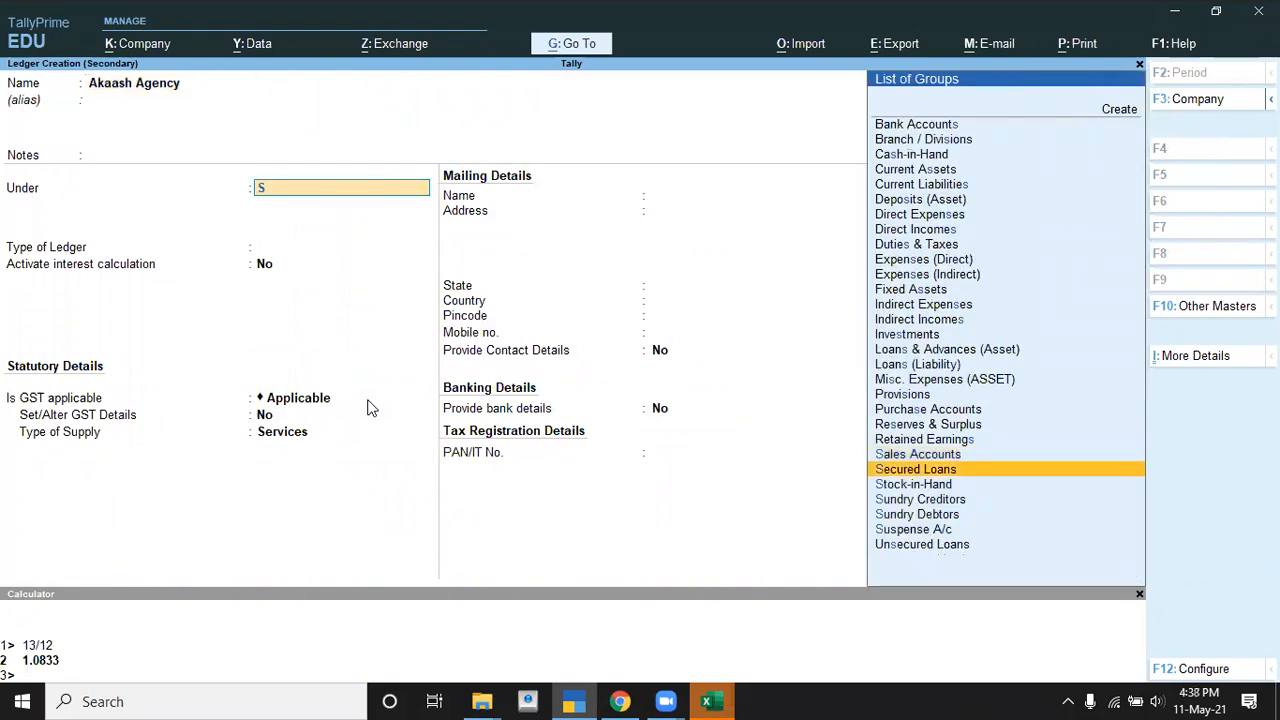
pyautogui.press('Return')
pyautogui.press('Return')
pyautogui.press('Return')
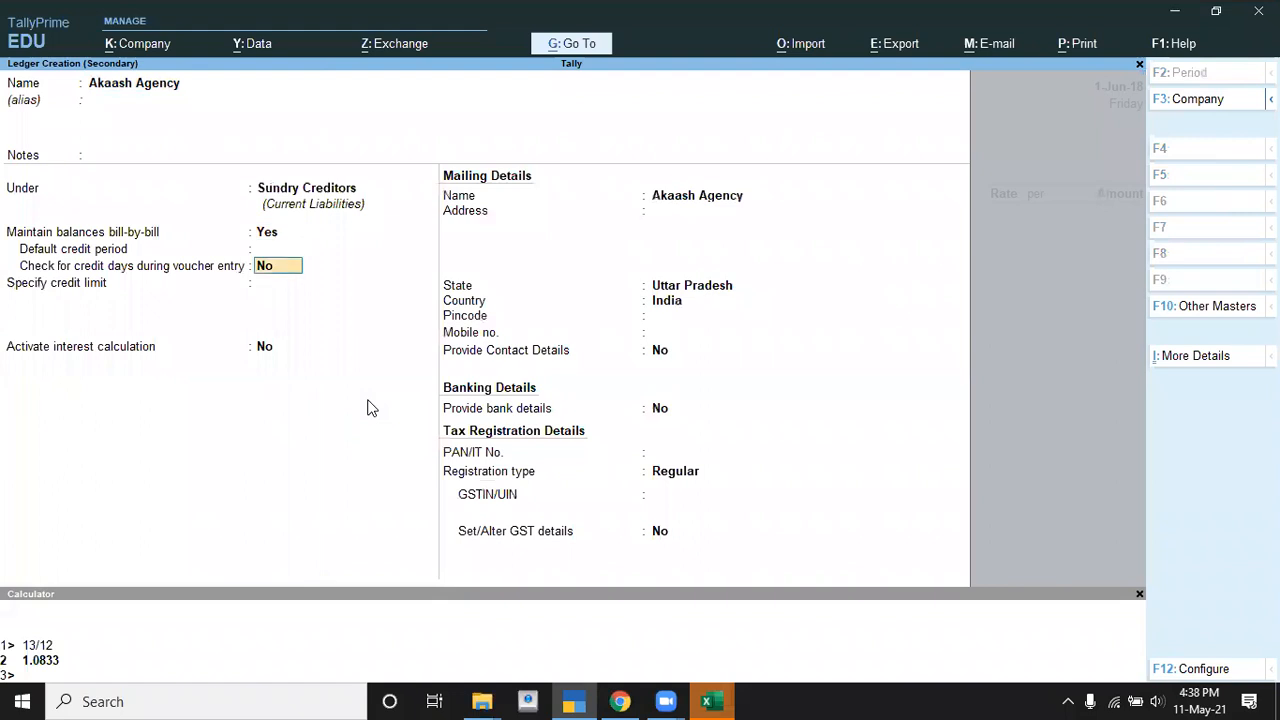
pyautogui.press('Return')
pyautogui.hotkey('ctrl', 'a')
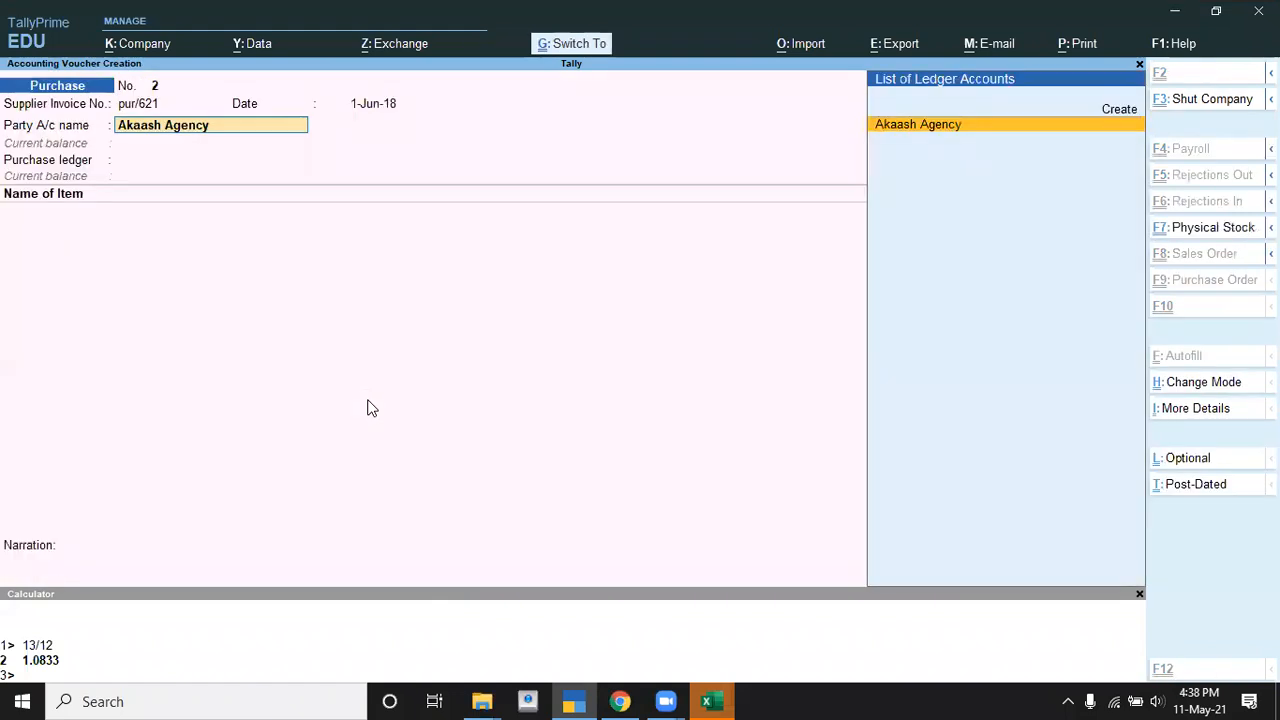
# - Select Akaash Agency as the party with default party details, and use Purchase as the purchase ledger
pyautogui.press('Return')
pyautogui.hotkey('ctrl', 'a')
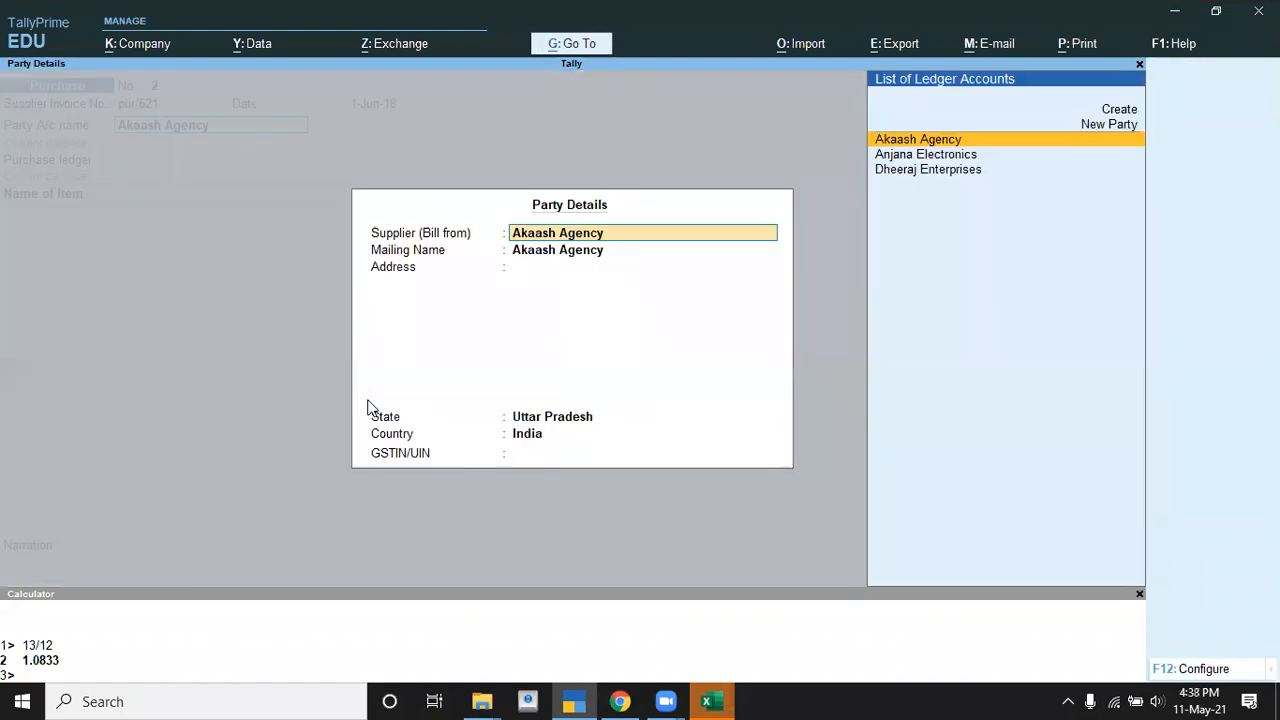
pyautogui.hotkey('ctrl', 'a')
pyautogui.press('Return')
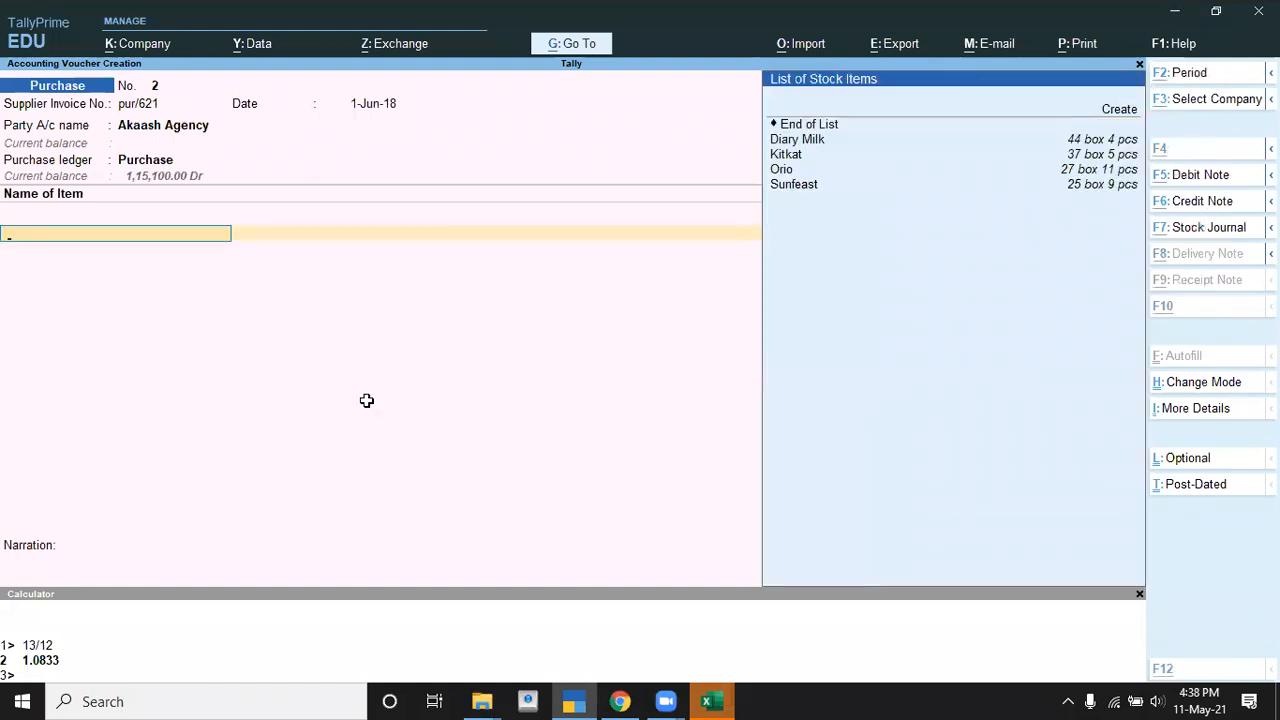
# - Check the first purchased item in the Excel sheet and start a new stock item named Mountain Dew without an alias
pyautogui.hotkey('alt', 'Tab')
pyautogui.press('Up')
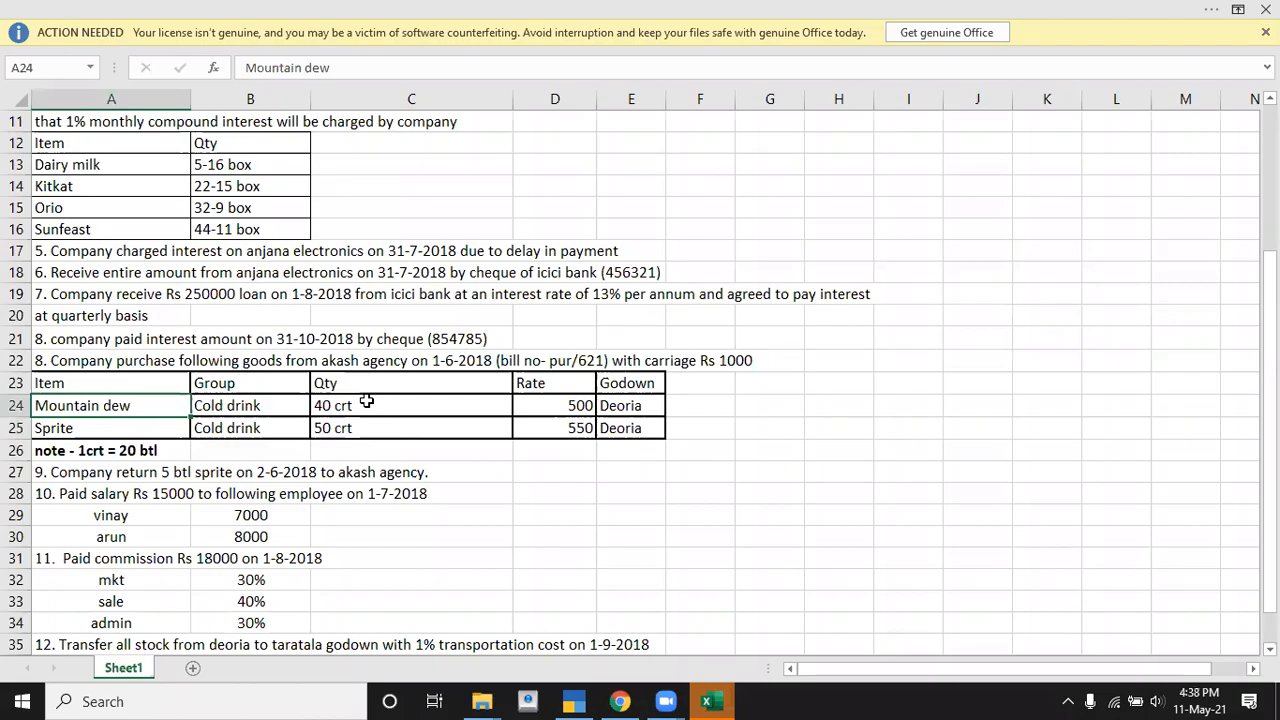
pyautogui.hotkey('alt', 'Tab')
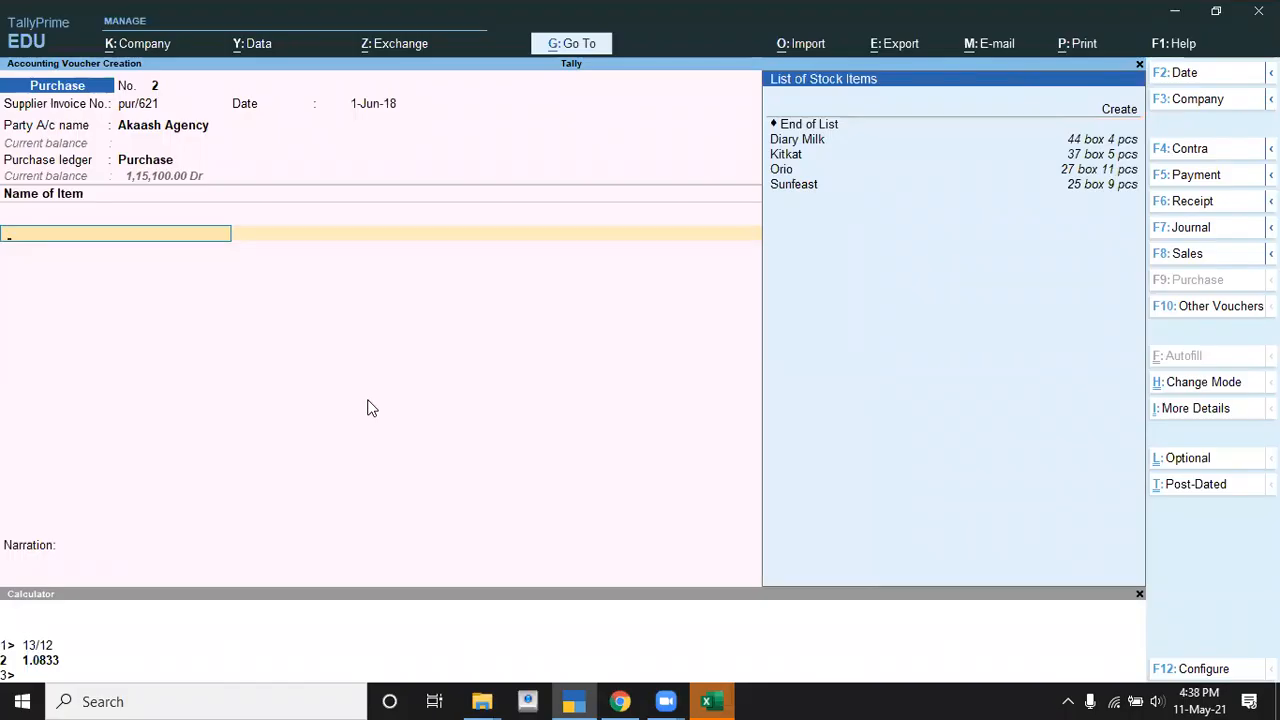
pyautogui.hotkey('alt', 'c')
pyautogui.write('Mount')
pyautogui.write('ain')
pyautogui.write(' due')
pyautogui.press('BackSpace')
pyautogui.press('BackSpace')
pyautogui.write('ew')
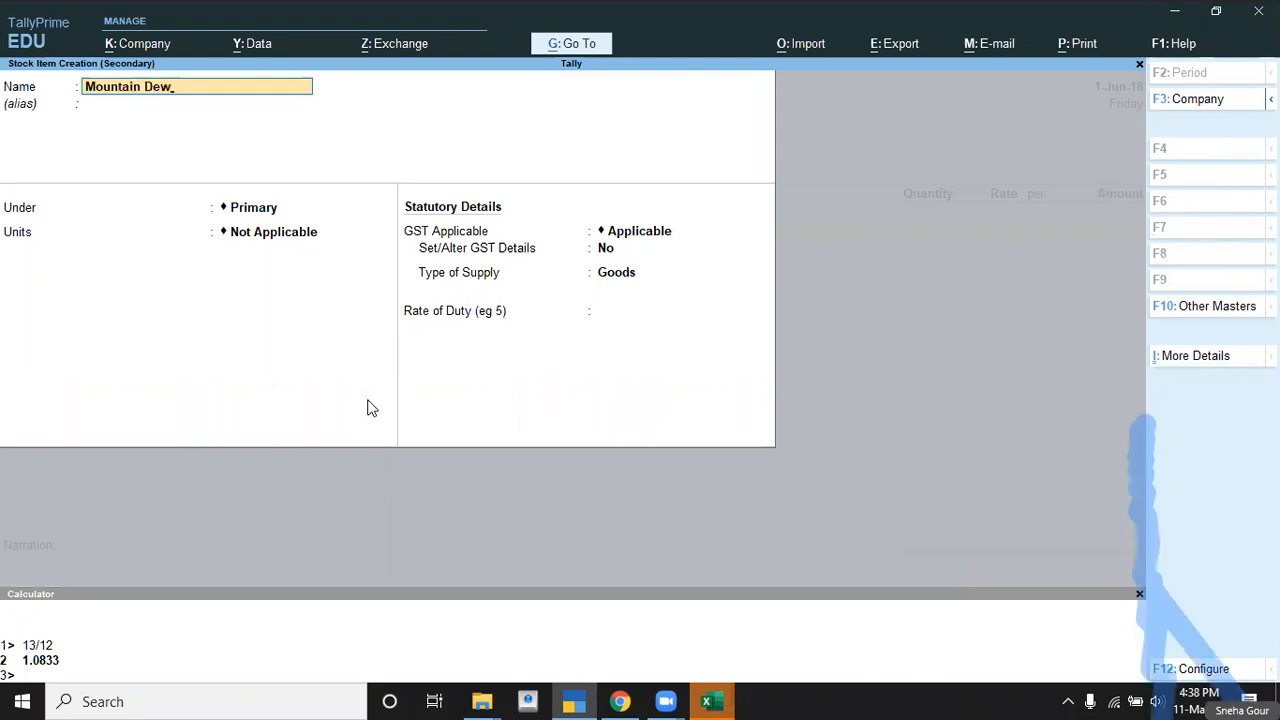
pyautogui.press('Return')
pyautogui.press('ctrl')
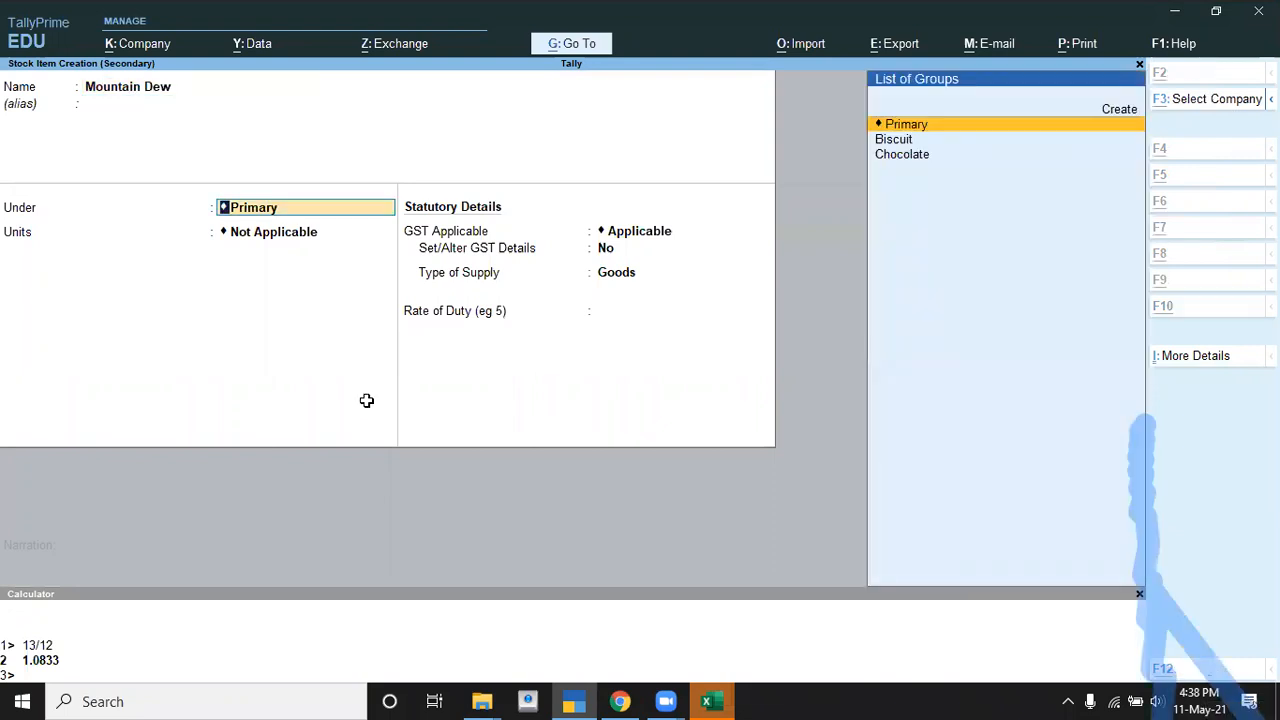
# - Create a Cold Drink stock group under Primary with item quantities added, and assign it to Mountain Dew
pyautogui.hotkey('alt', 'c')
pyautogui.write('Cold Drink')
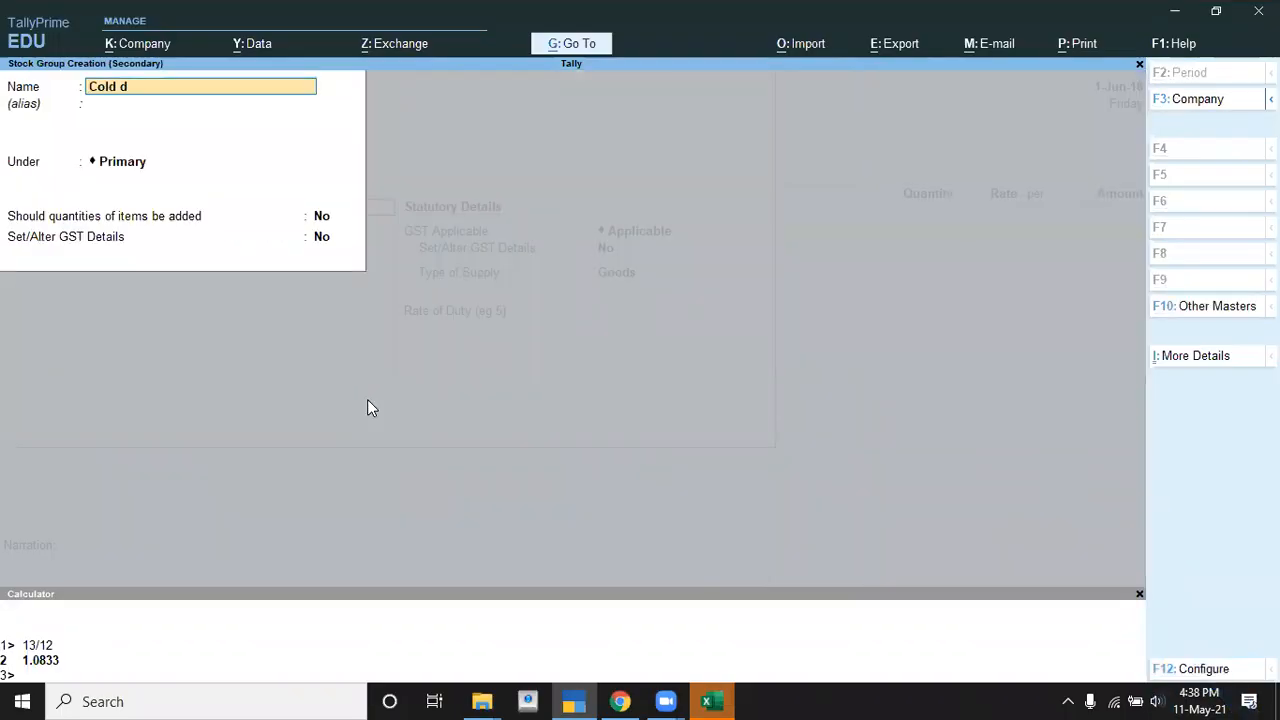
pyautogui.press('Return')
pyautogui.press('Return')
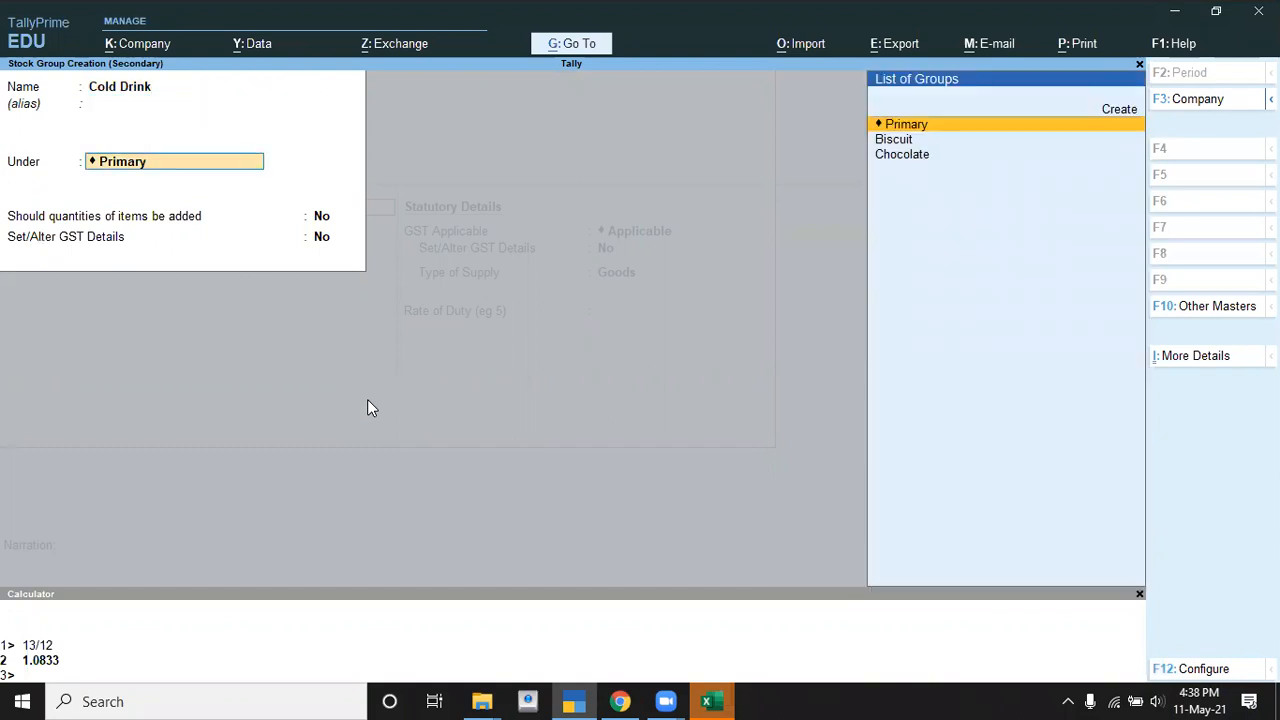
pyautogui.press('y')
pyautogui.press('Return')
pyautogui.press('Return')
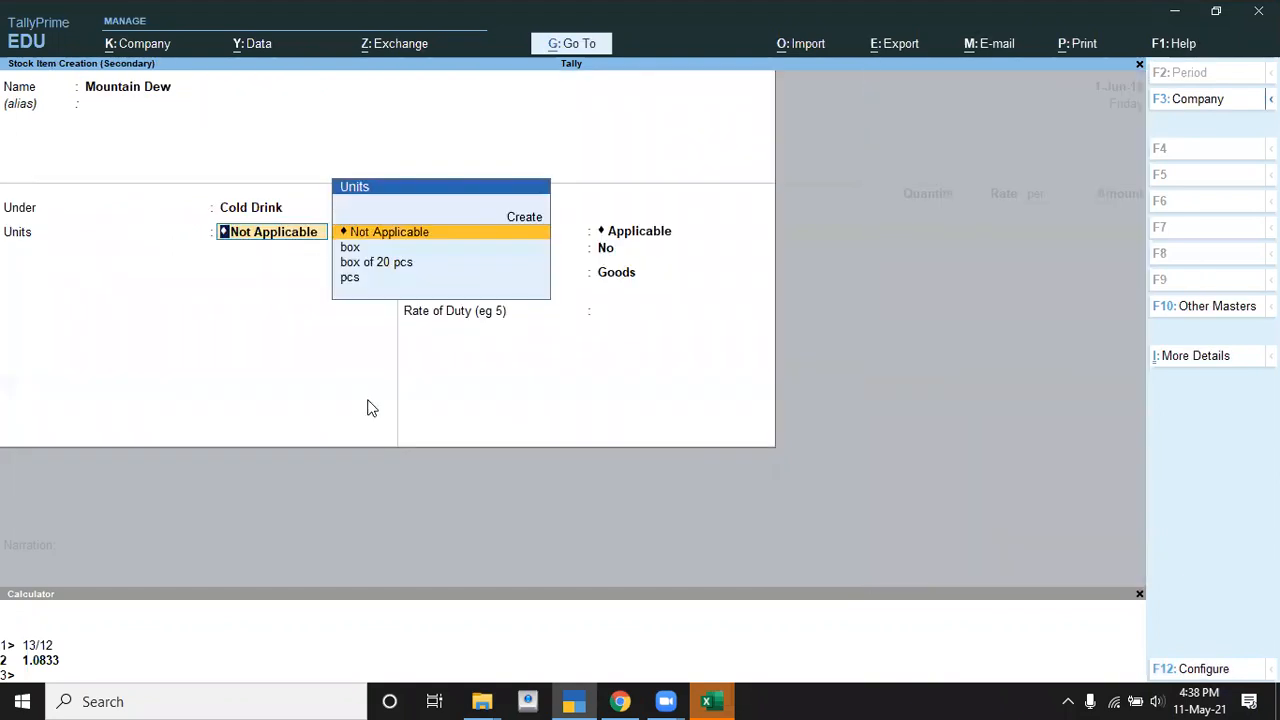
# - Check the quantity unit in the Excel sheet and create a simple unit crt with no applicable UQC and 0 decimal places
pyautogui.hotkey('alt', 'Tab')
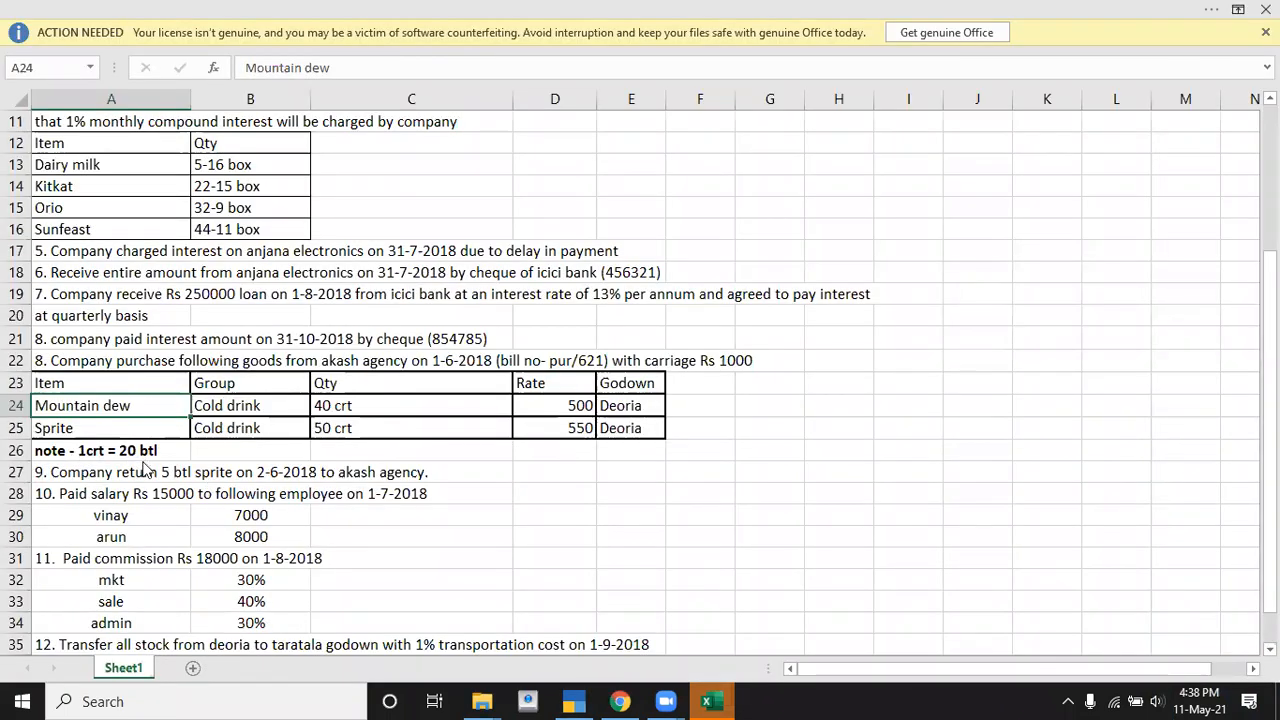
pyautogui.hotkey('alt', 'Tab')
pyautogui.hotkey('alt', 'c')
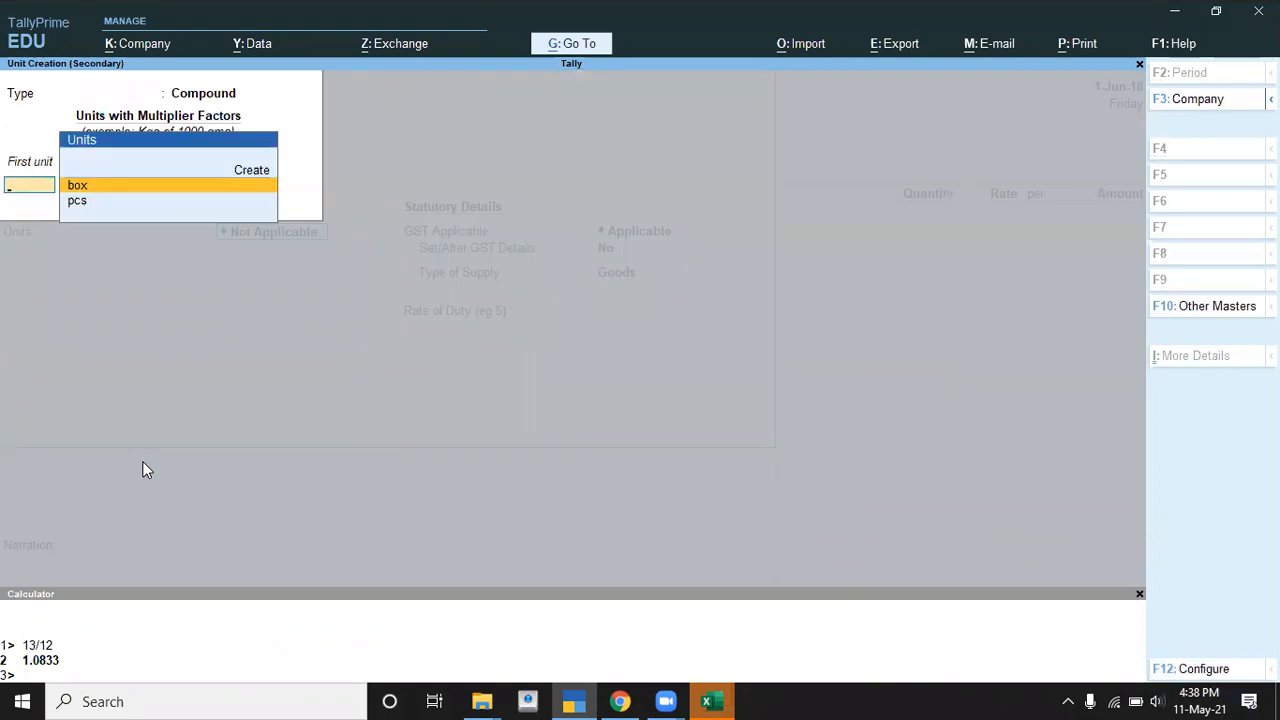
pyautogui.press('BackSpace')
pyautogui.press('Down')
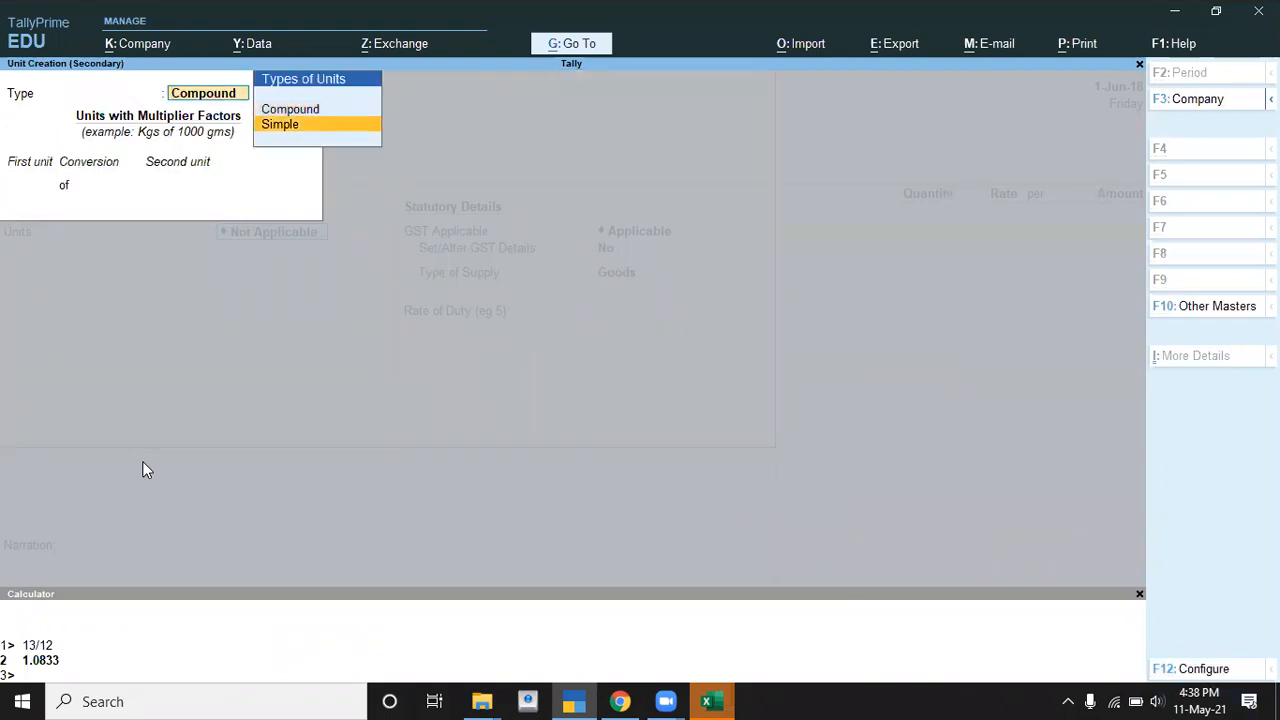
pyautogui.press('Return')
pyautogui.write('crt')
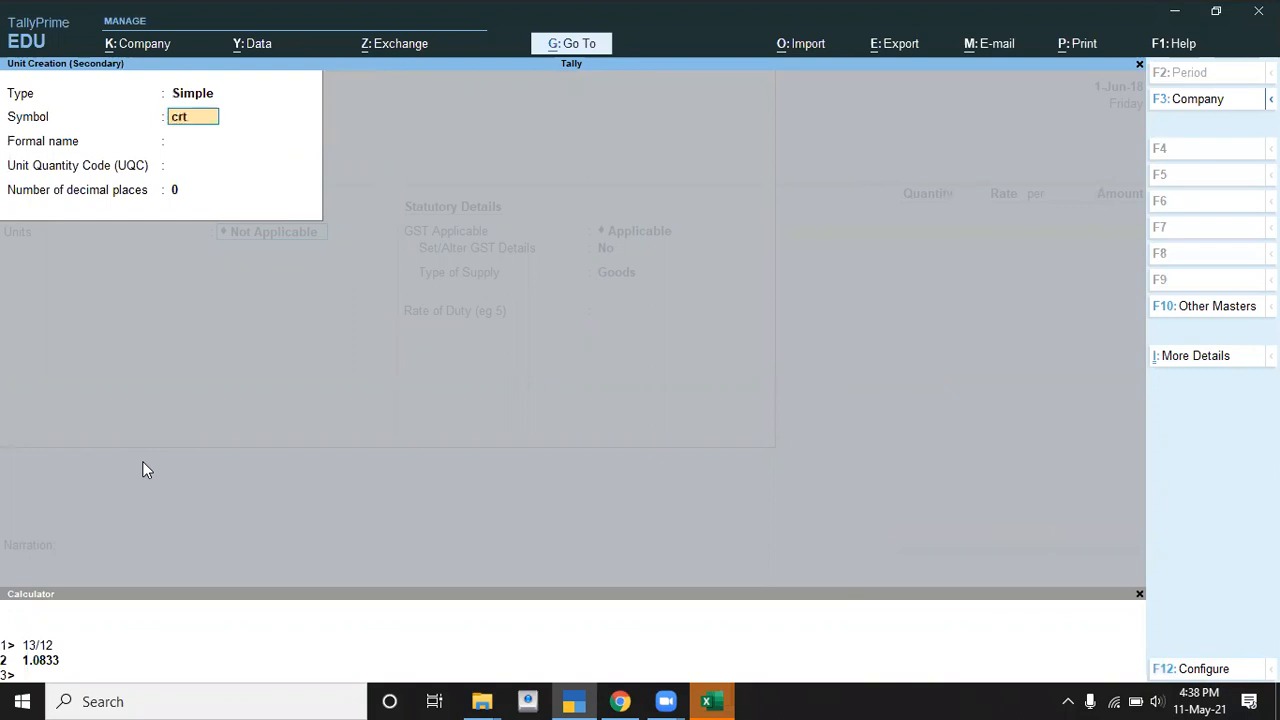
pyautogui.press('Return')
pyautogui.press('Return')
pyautogui.press('Return')
pyautogui.press('Return')
pyautogui.press('Return')
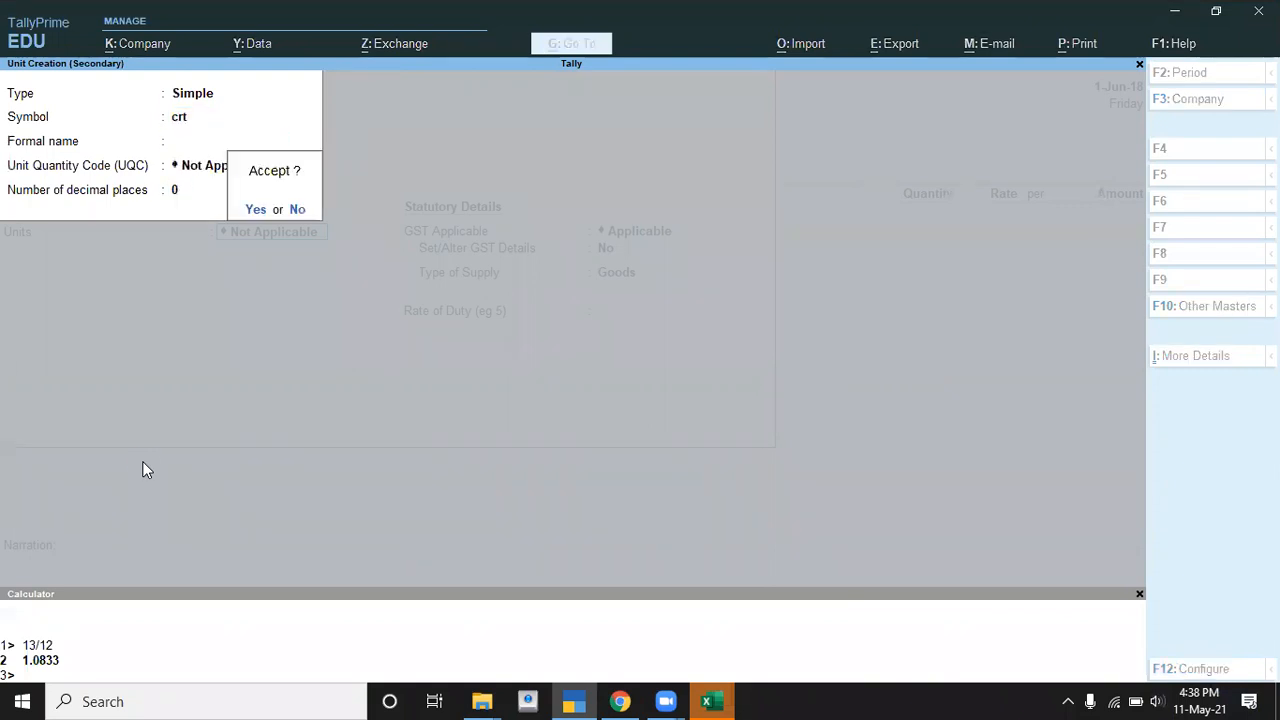
# - Check the unit note in the Excel sheet and create a simple unit btl with no applicable UQC and 0 decimal places
pyautogui.hotkey('alt', 'Tab')
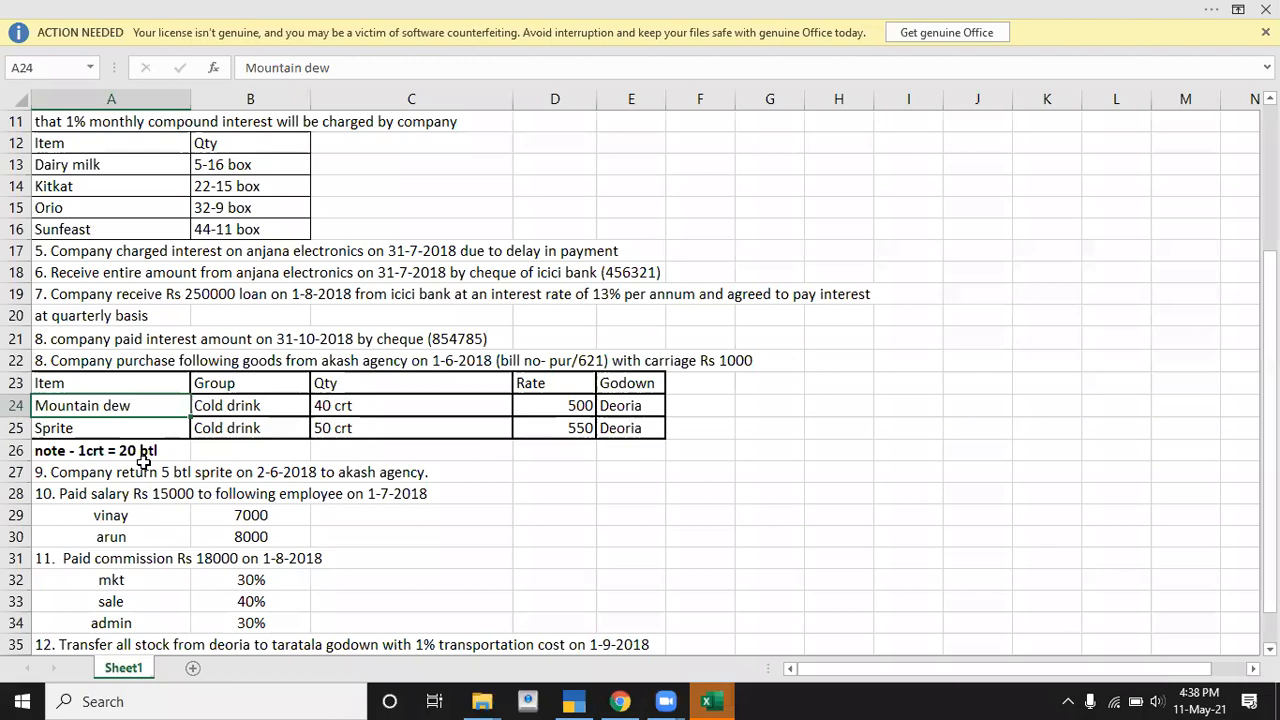
pyautogui.hotkey('alt', 'Tab')
pyautogui.press('BackSpace')
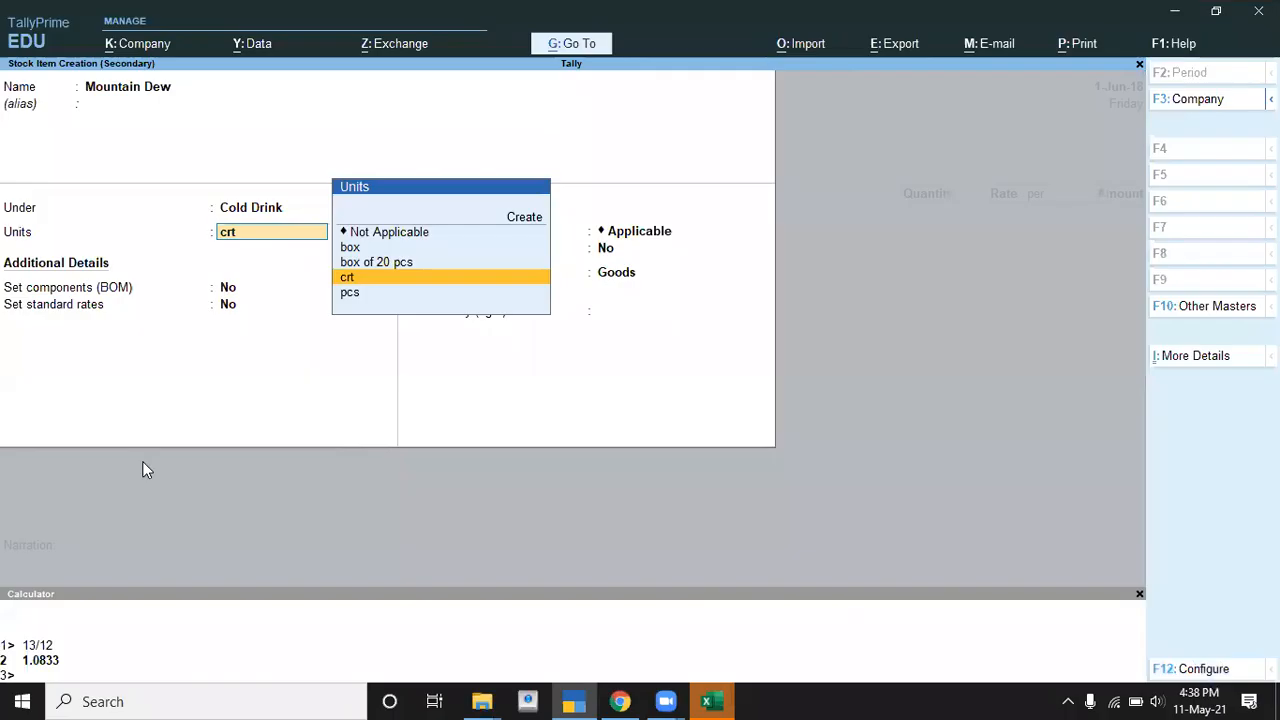
pyautogui.hotkey('alt', 'c')
pyautogui.write('btl')
pyautogui.press('Return')
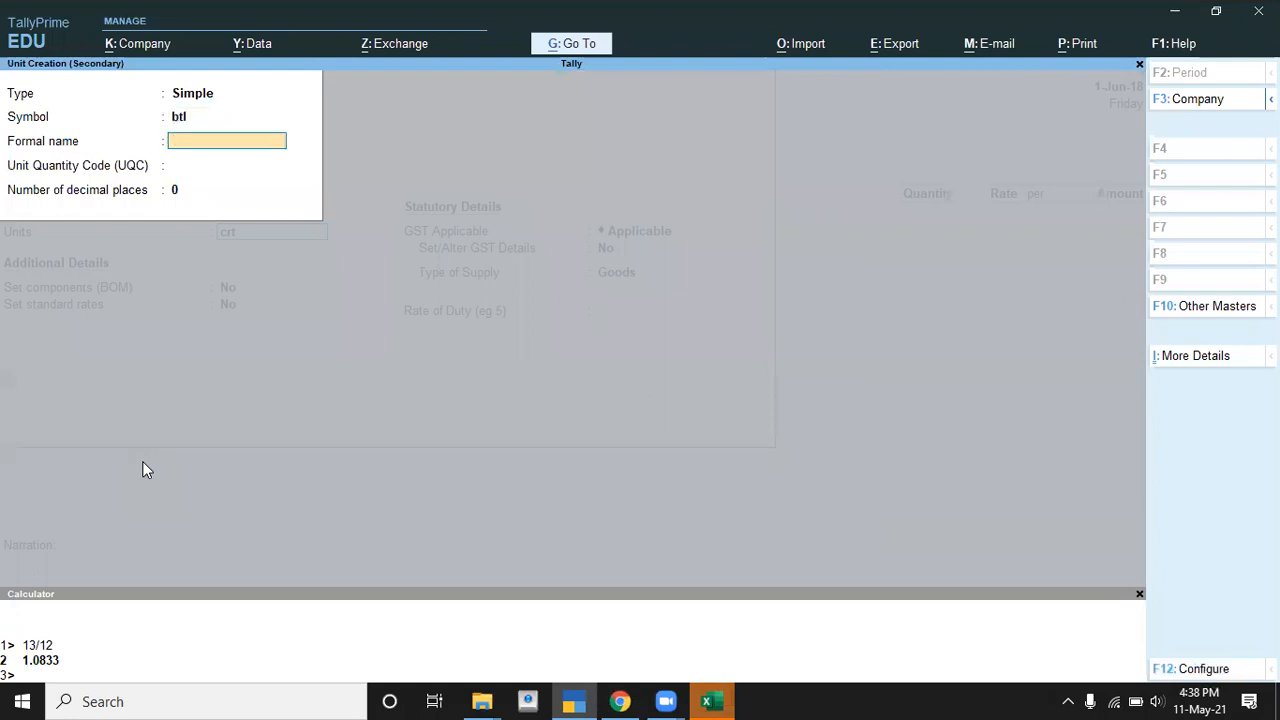
pyautogui.press('Return')
pyautogui.press('Return')
pyautogui.press('Return')
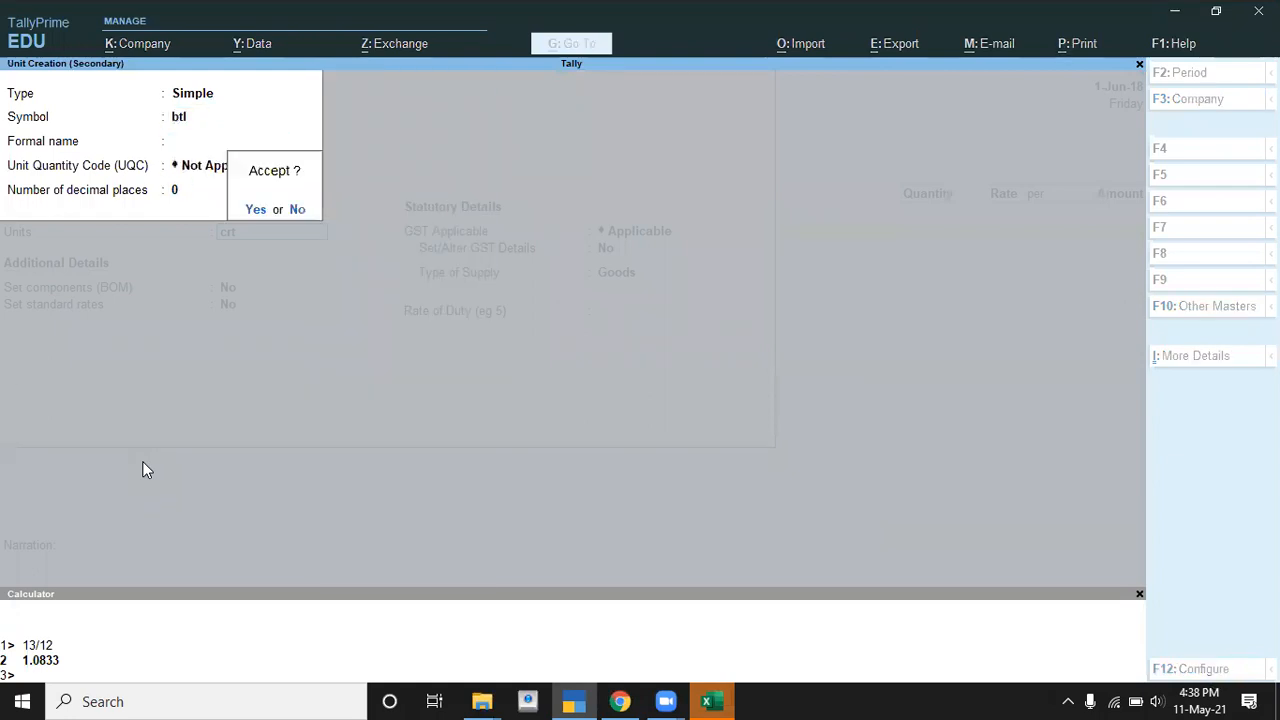
pyautogui.press('Return')
# - Start a new compound unit for Mountain Dew with crt as its first unit
pyautogui.press('BackSpace')
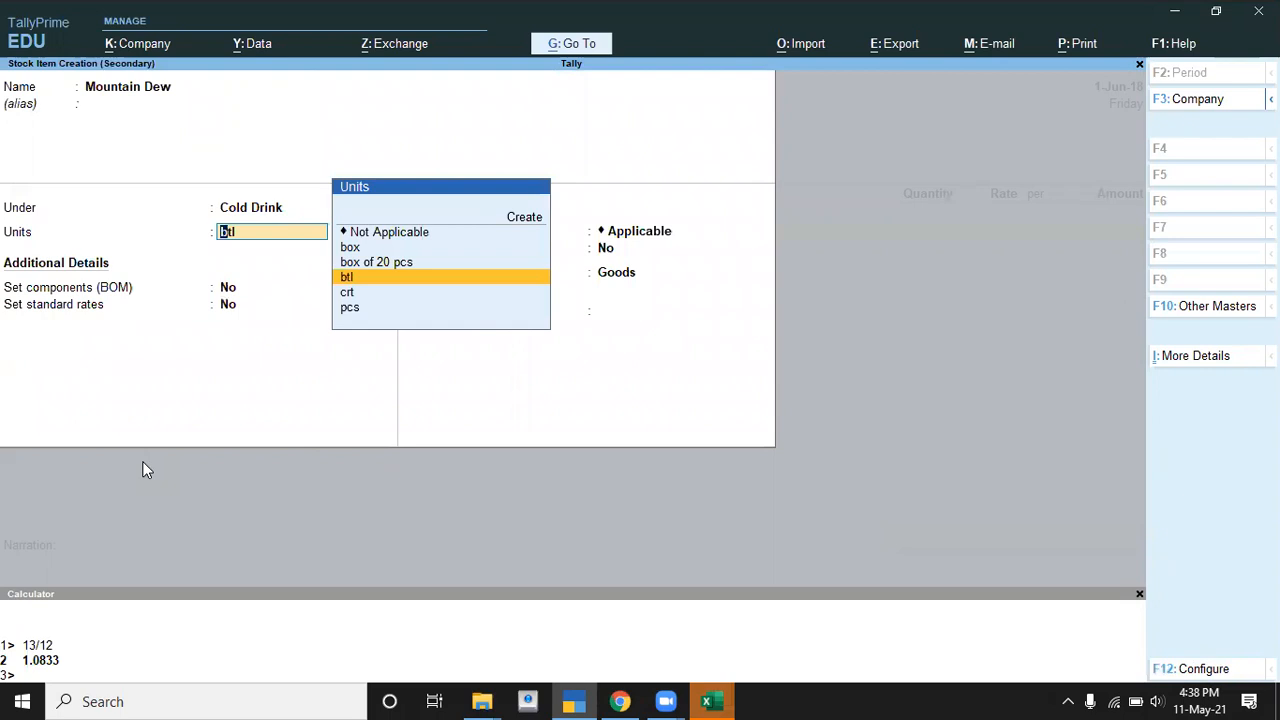
pyautogui.hotkey('alt', 'c')
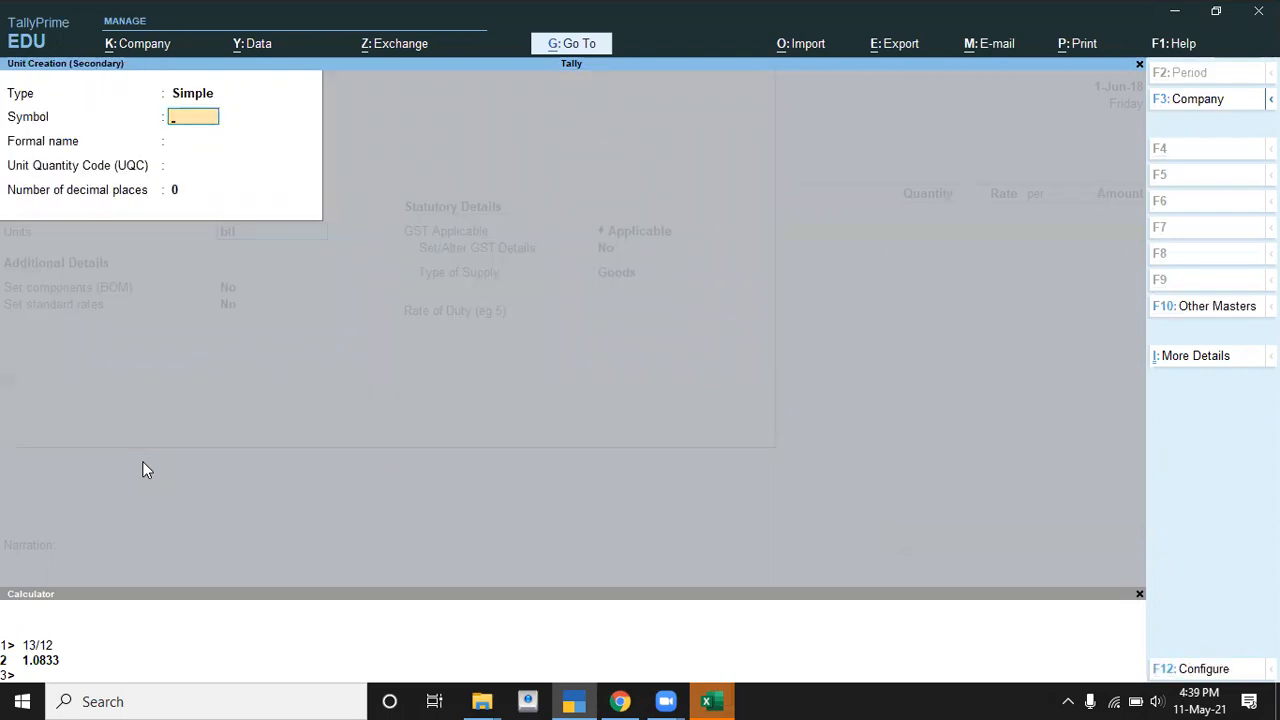
pyautogui.press('BackSpace')
pyautogui.press('Up')
pyautogui.press('Return')
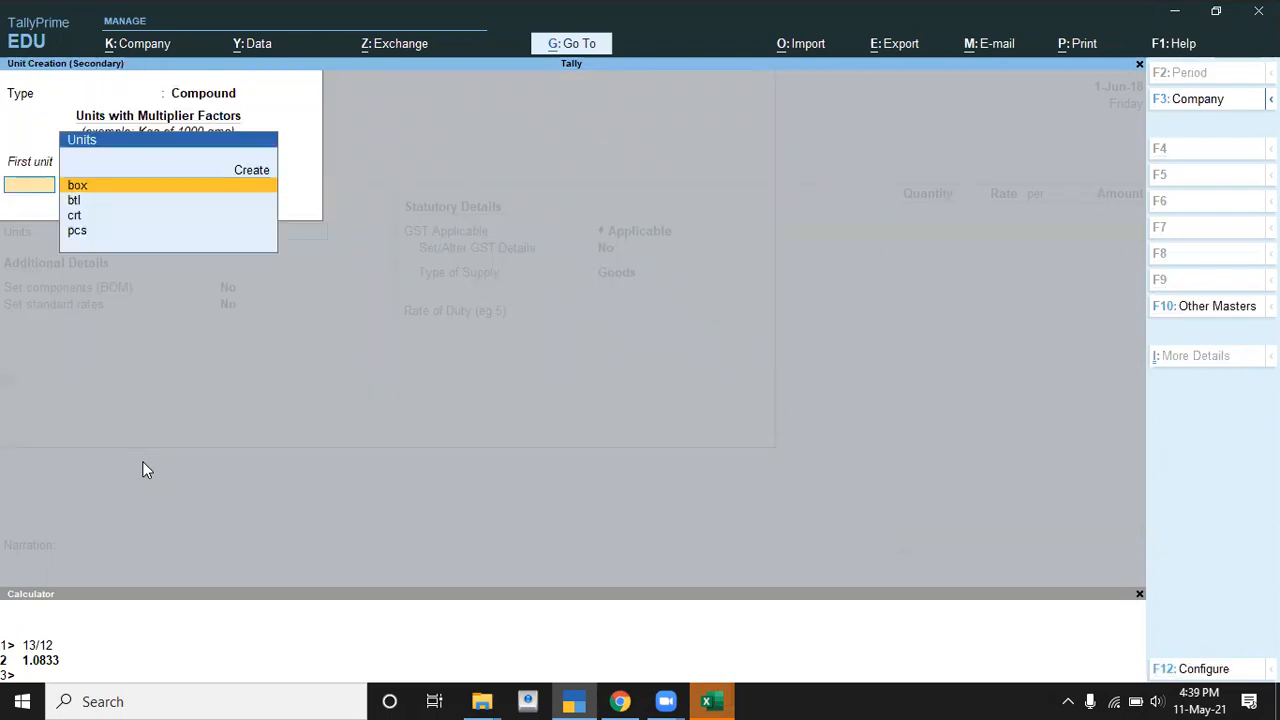
pyautogui.press('Down')
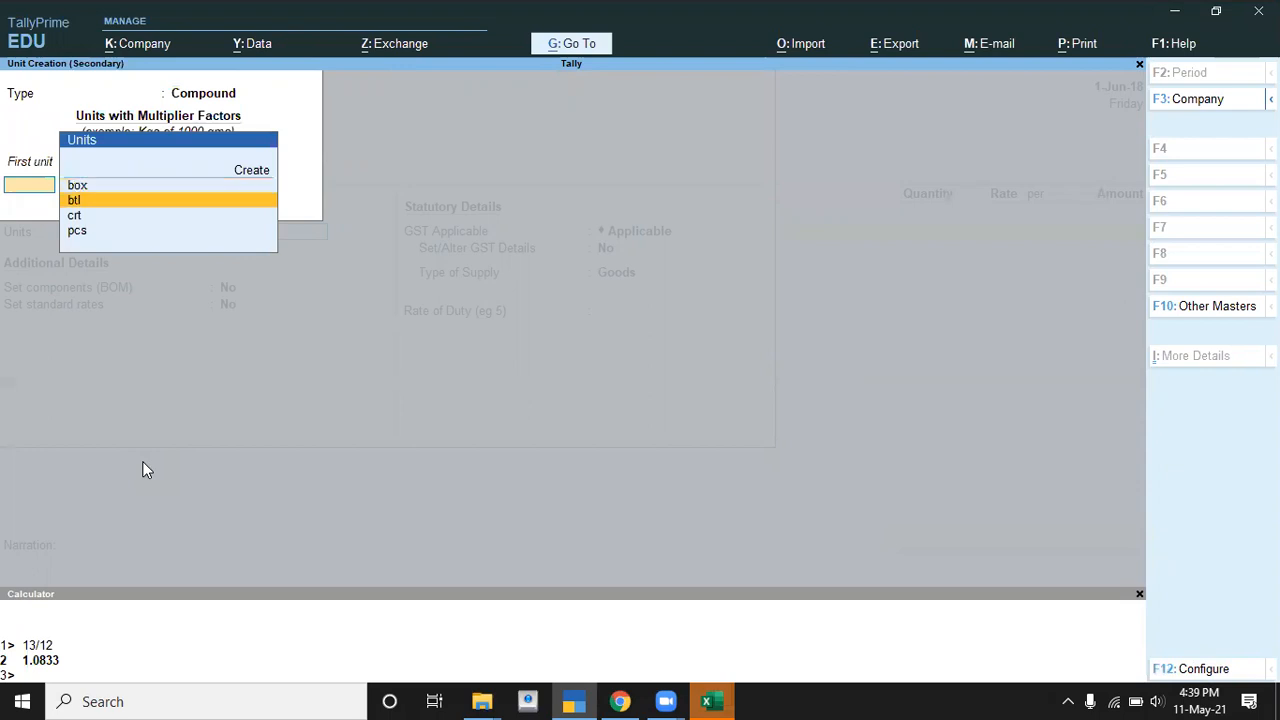
pyautogui.press('Down')
pyautogui.press('Return')
# - Check the conversion in the Excel sheet, complete the compound unit as crt of 20 btl, and assign it to Mountain Dew
pyautogui.hotkey('alt', 'Tab')
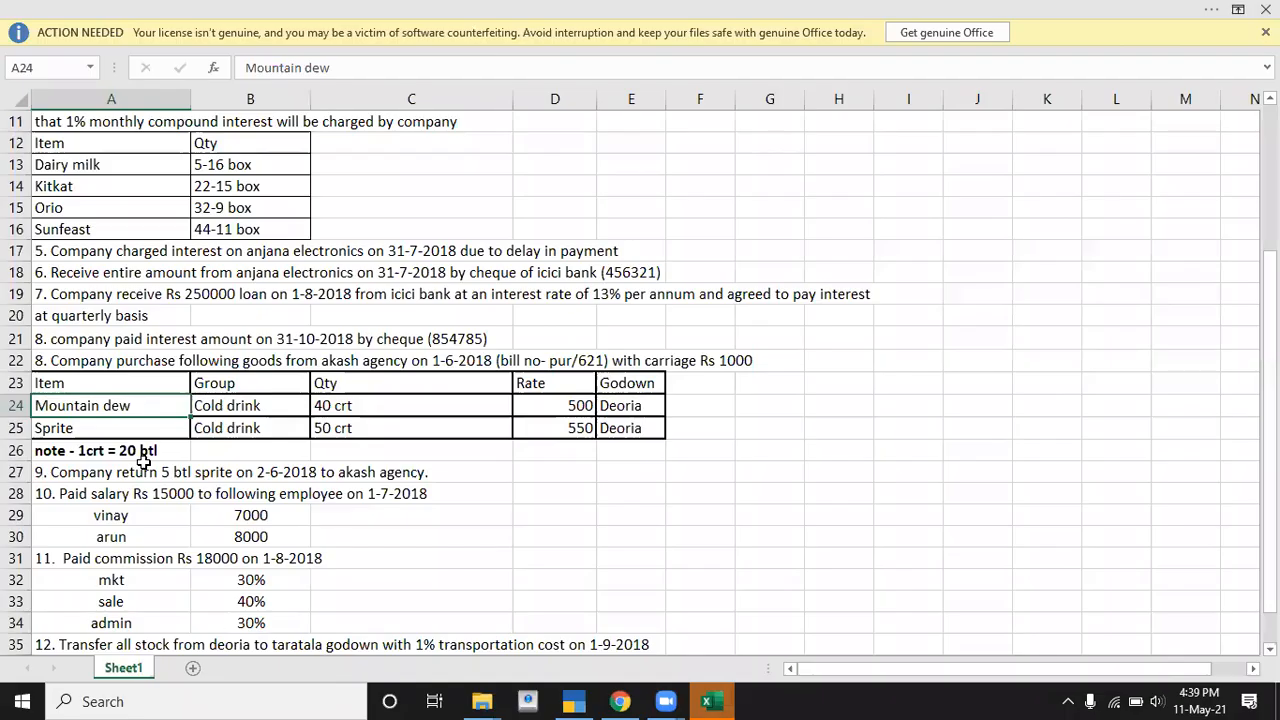
pyautogui.hotkey('alt', 'Tab')
pyautogui.write('20')
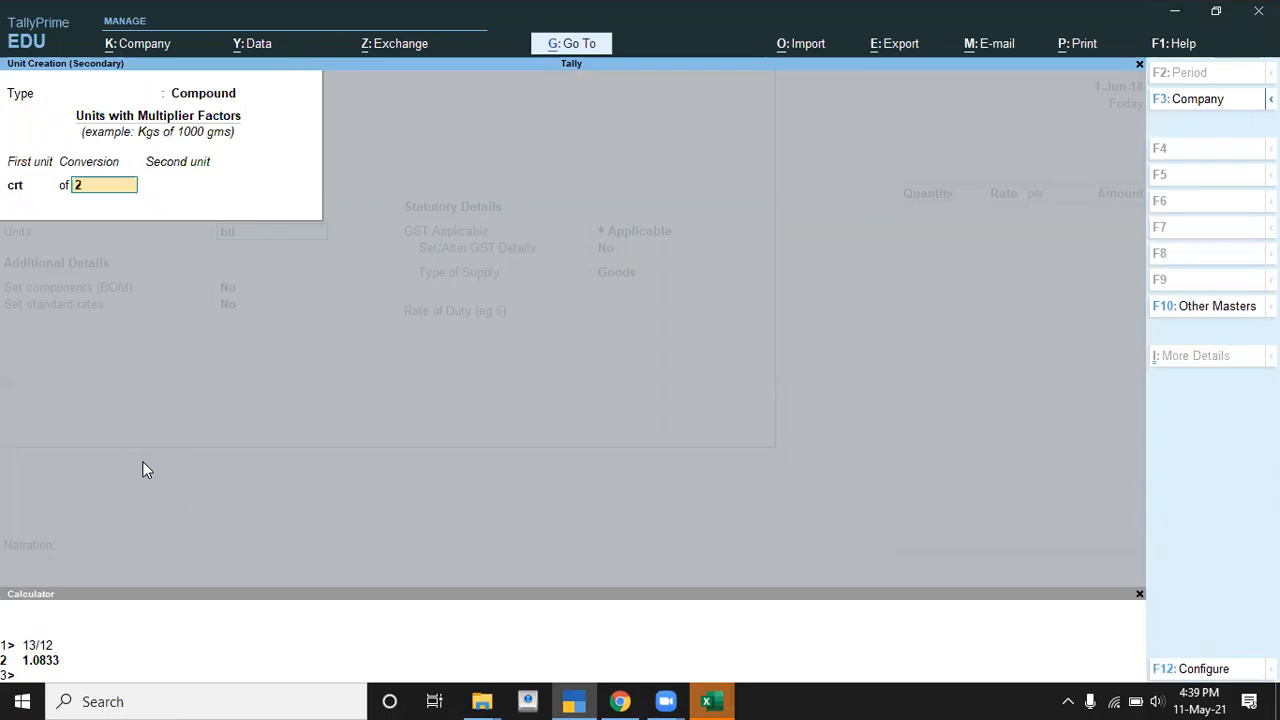
pyautogui.press('Return')
pyautogui.press('Down')
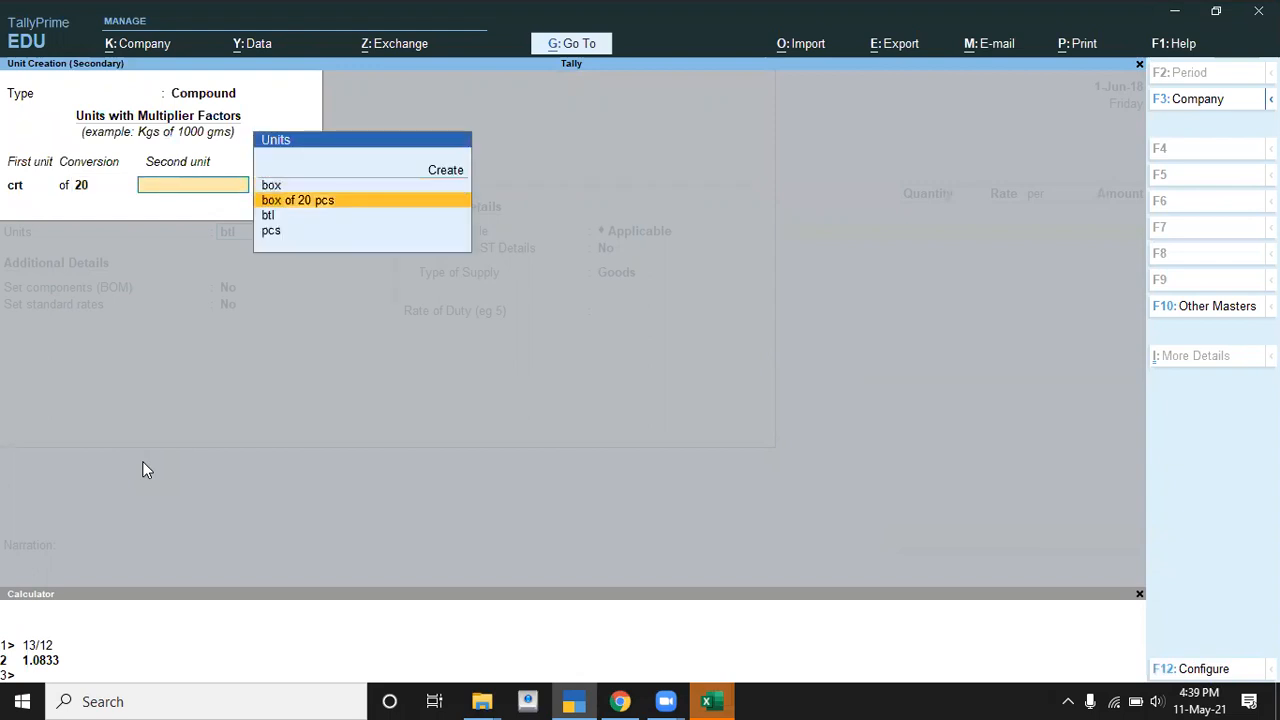
pyautogui.press('Down')
pyautogui.press('Return')
pyautogui.press('Return')
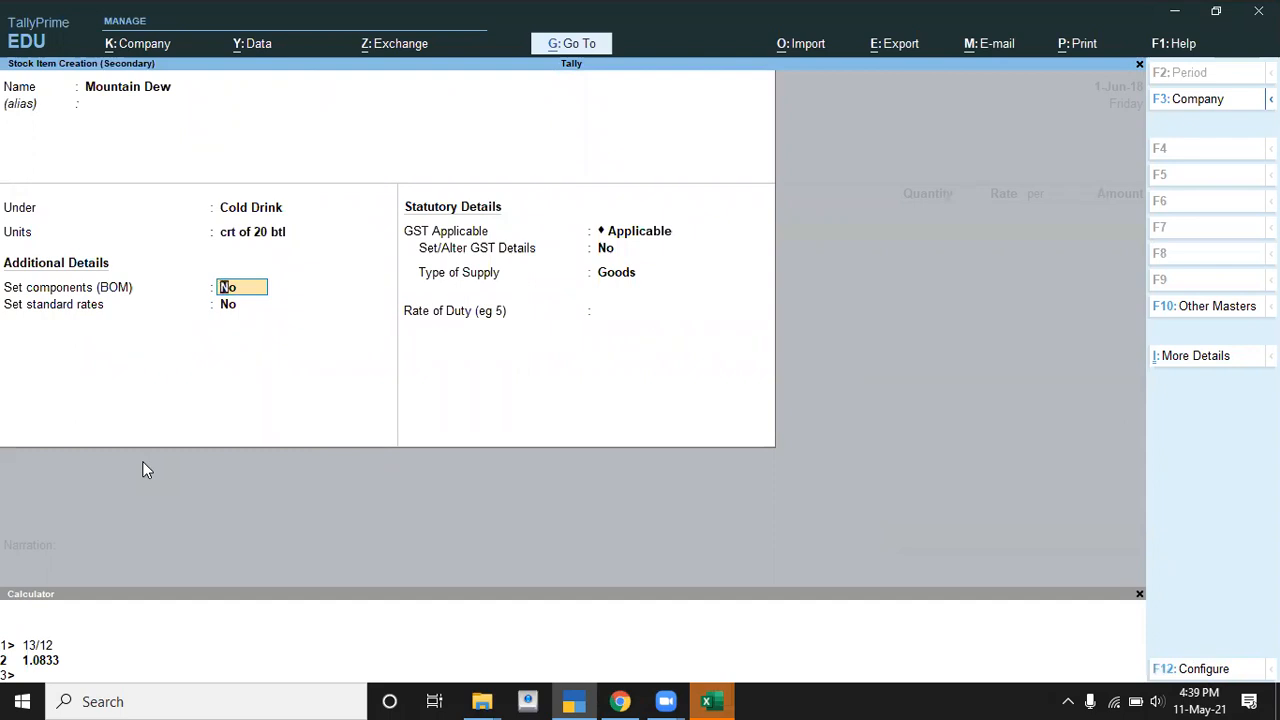
# - Save the Mountain Dew stock item with its default component, rate and GST settings, and enter it as the first purchased item
pyautogui.press('Return')
pyautogui.press('Return')
pyautogui.press('Return')
pyautogui.press('Return')
pyautogui.press('Return')
pyautogui.press('Return')
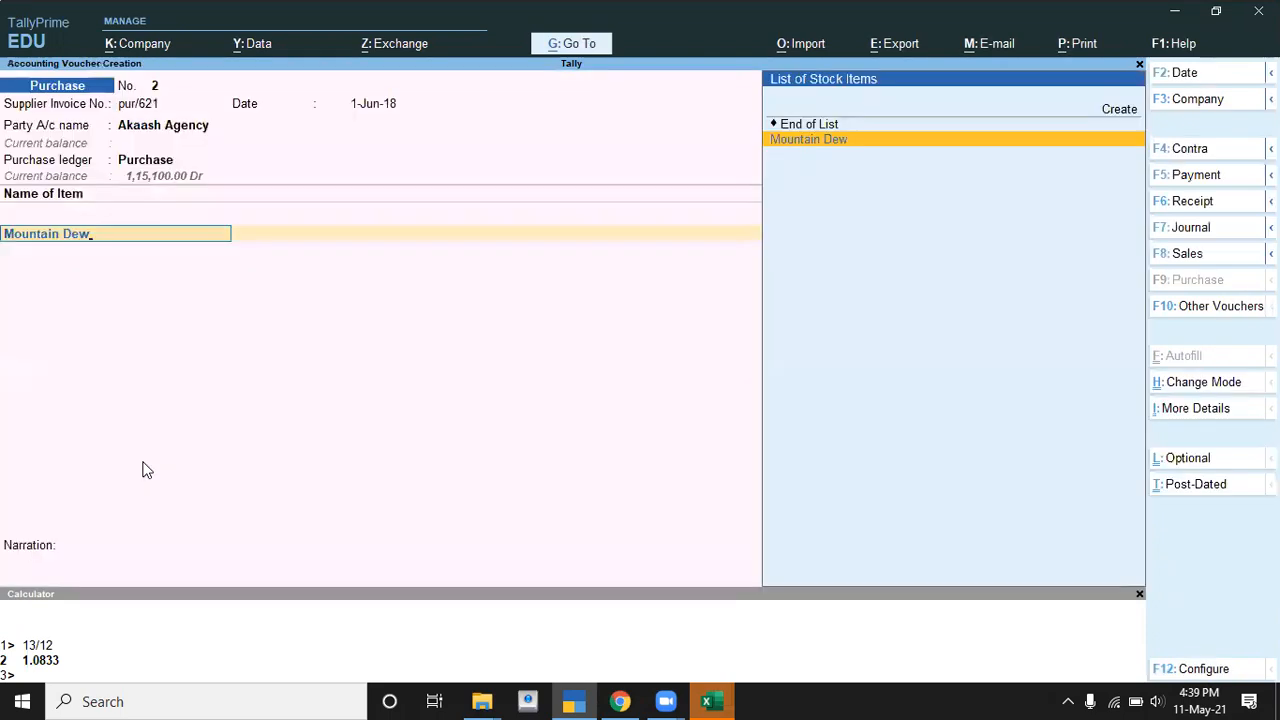
pyautogui.press('Return')
# - Check the godown in the Excel sheet, create a godown named Deoria under Primary, and allocate Mountain Dew to it
pyautogui.press('Down')
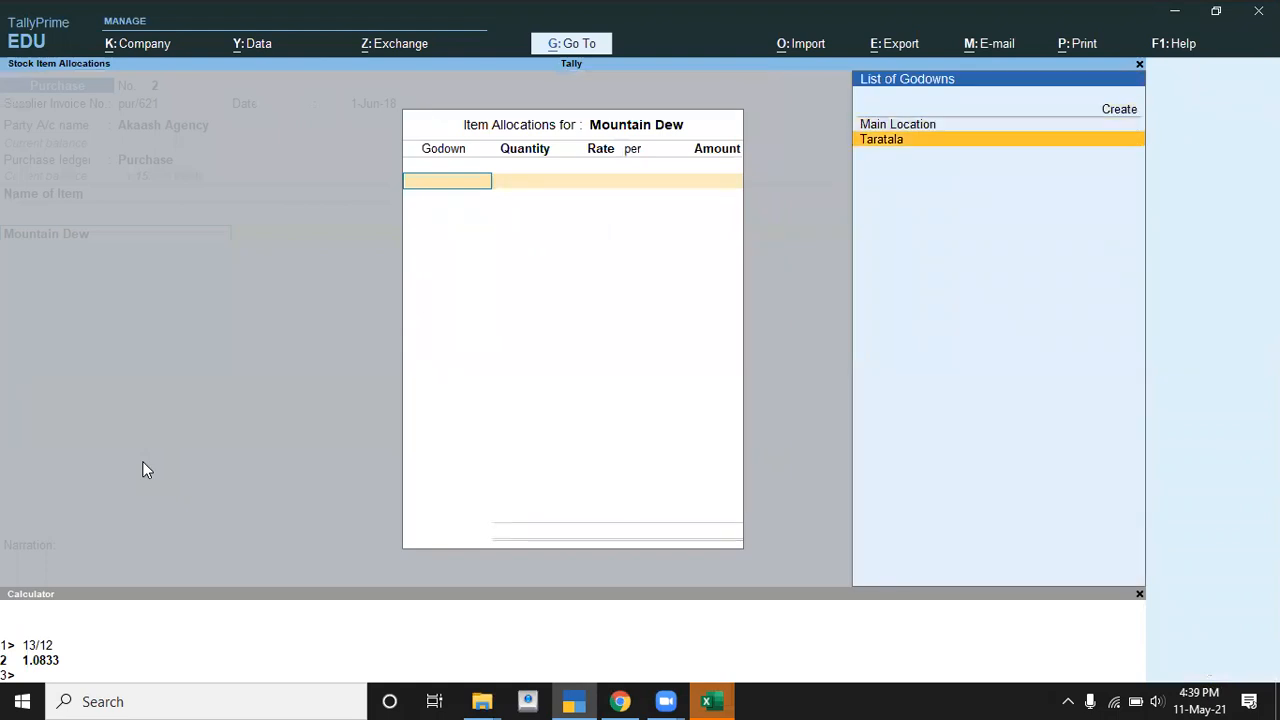
pyautogui.hotkey('alt', 'Tab')
pyautogui.hotkey('alt', 'Tab')
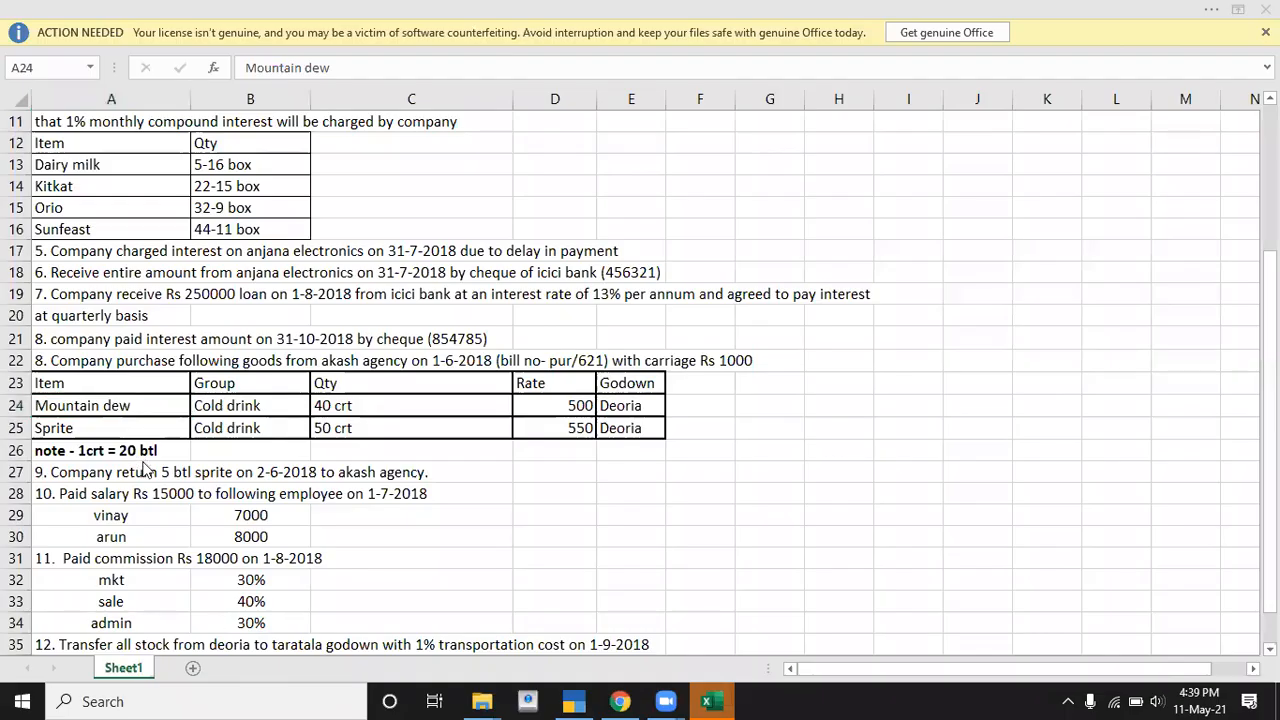
pyautogui.hotkey('alt', 'c')
pyautogui.write('Deoria')
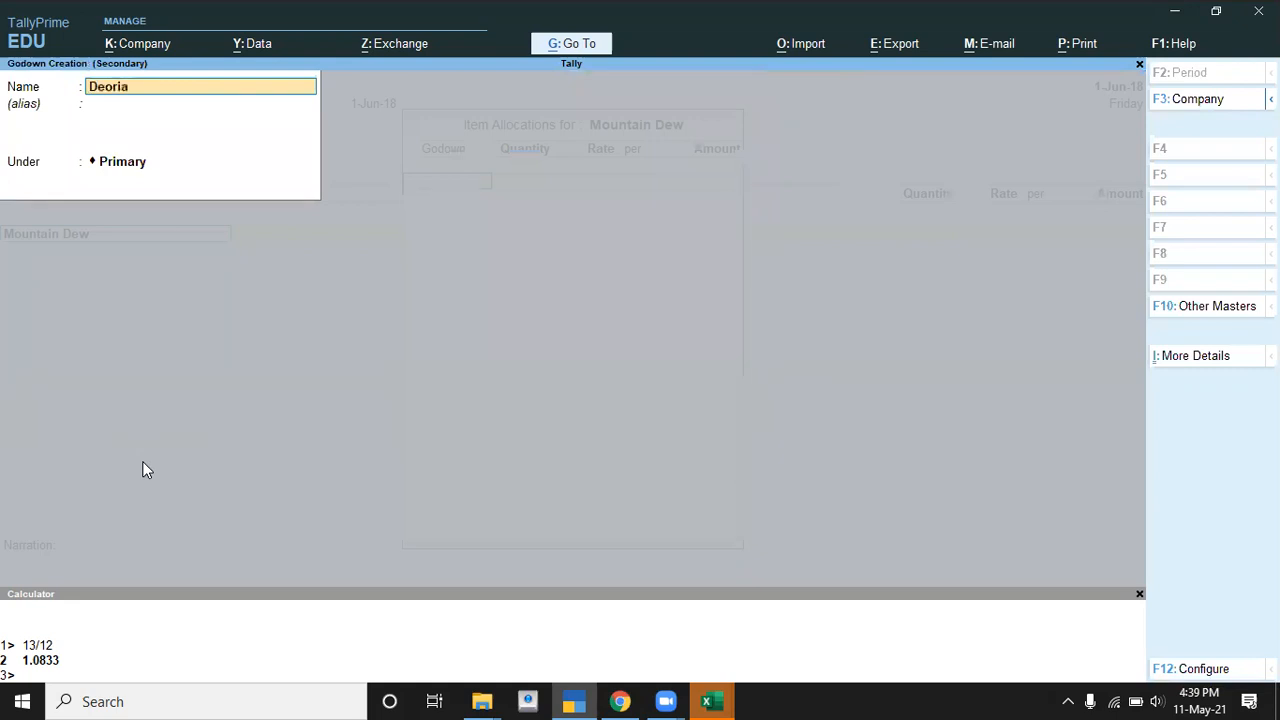
pyautogui.press('Return')
pyautogui.press('Return')
pyautogui.press('Return')
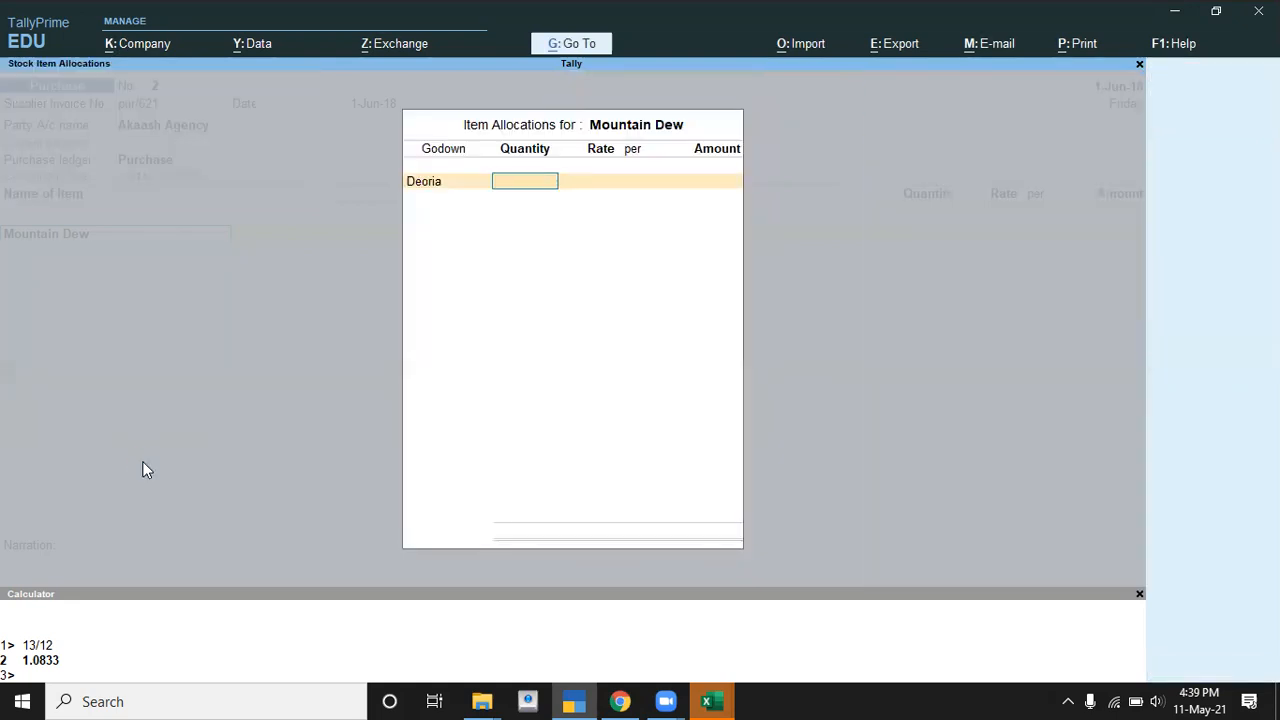
# - Enter 40 crt of Mountain Dew at a rate of 500 per crt and accept the item line
pyautogui.hotkey('alt', 'Tab')
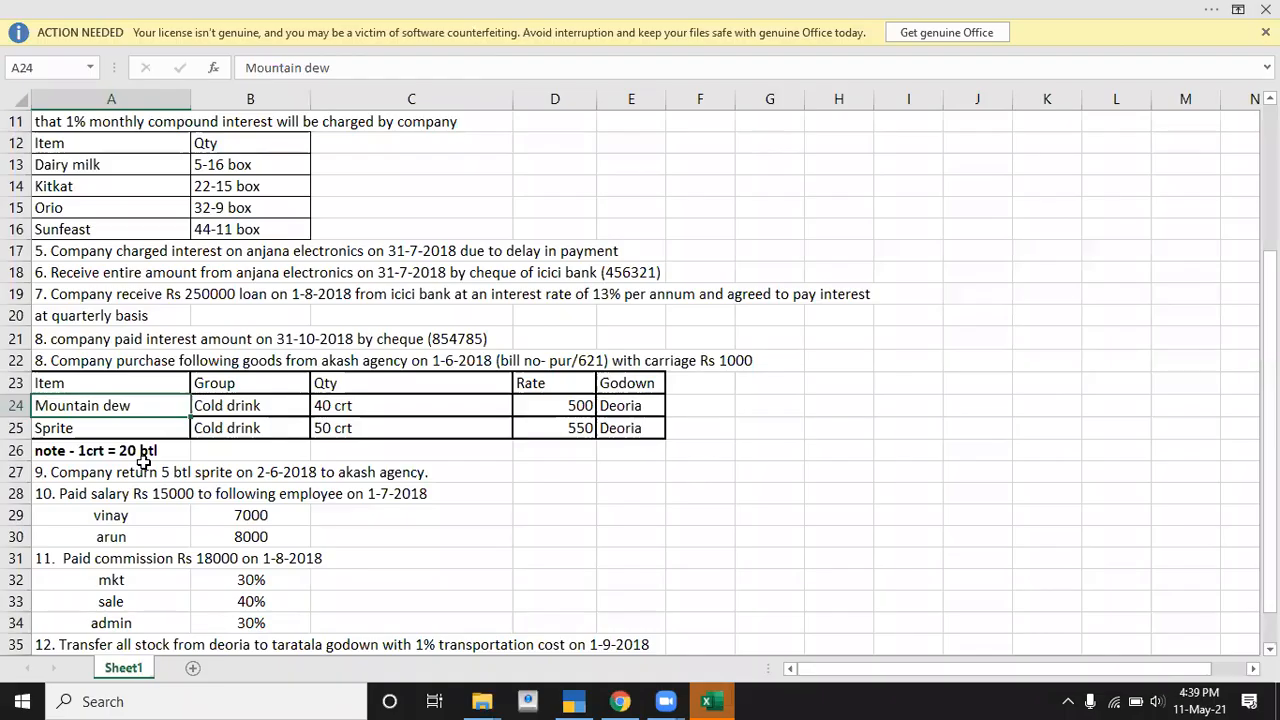
pyautogui.hotkey('alt', 'Tab')
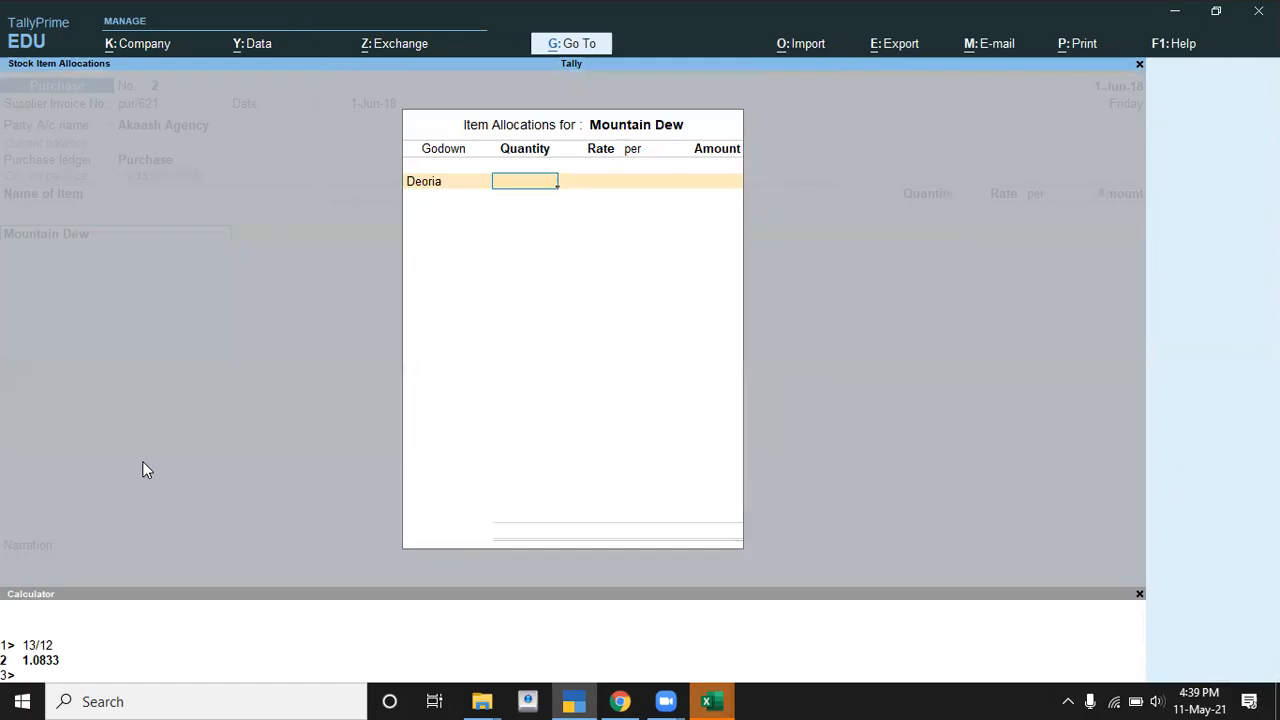
pyautogui.write('40')
pyautogui.press('Return')
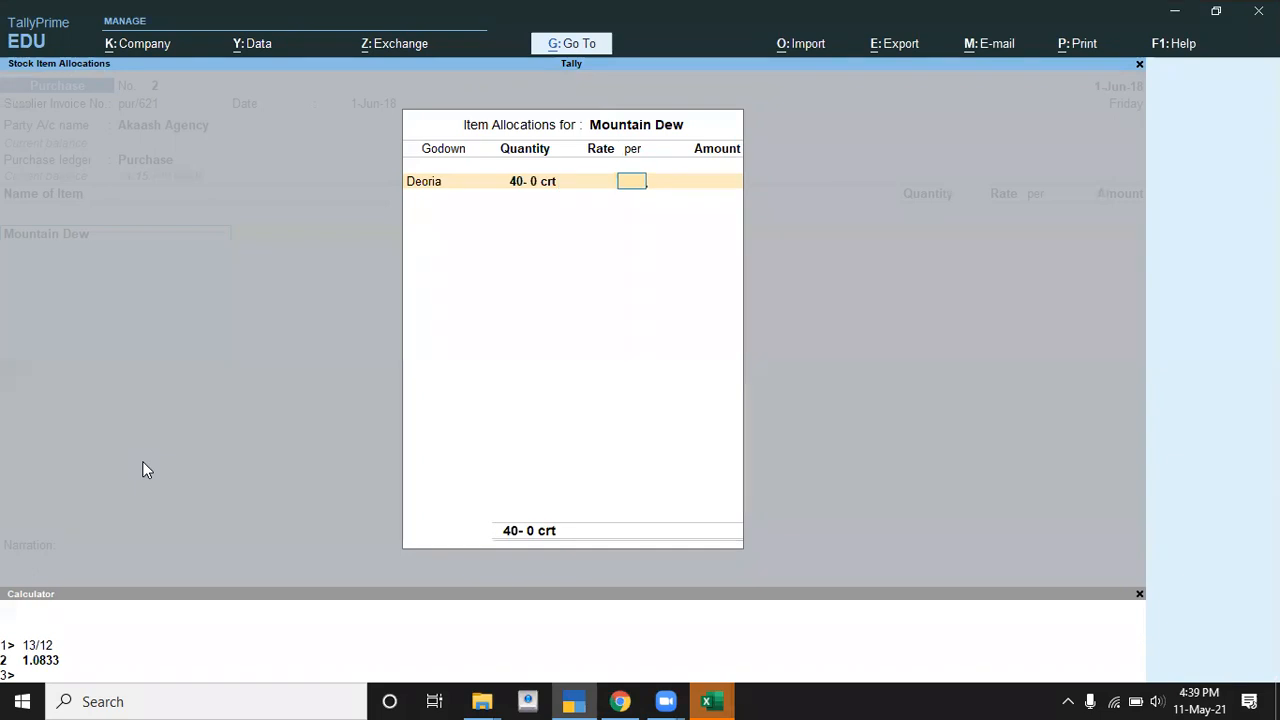
pyautogui.write('500')
pyautogui.press('Return')
pyautogui.press('Return')
pyautogui.press('Return')
pyautogui.press('Return')
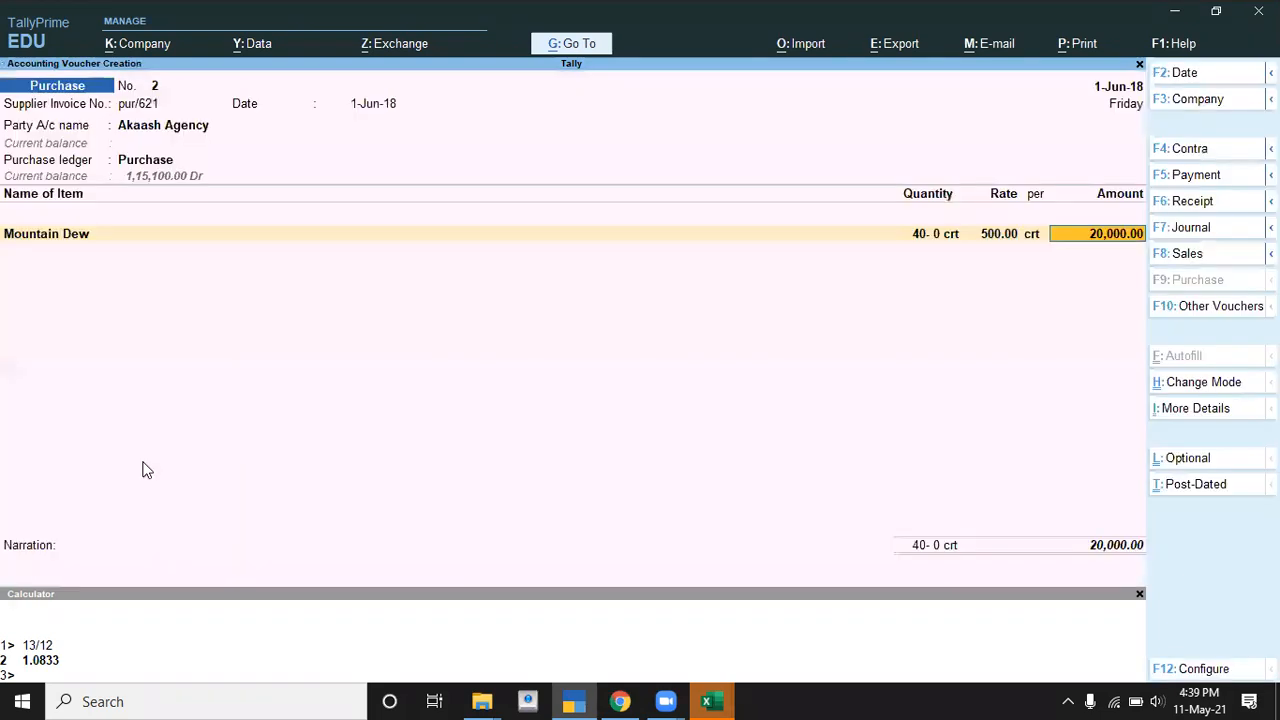
pyautogui.press('Return')
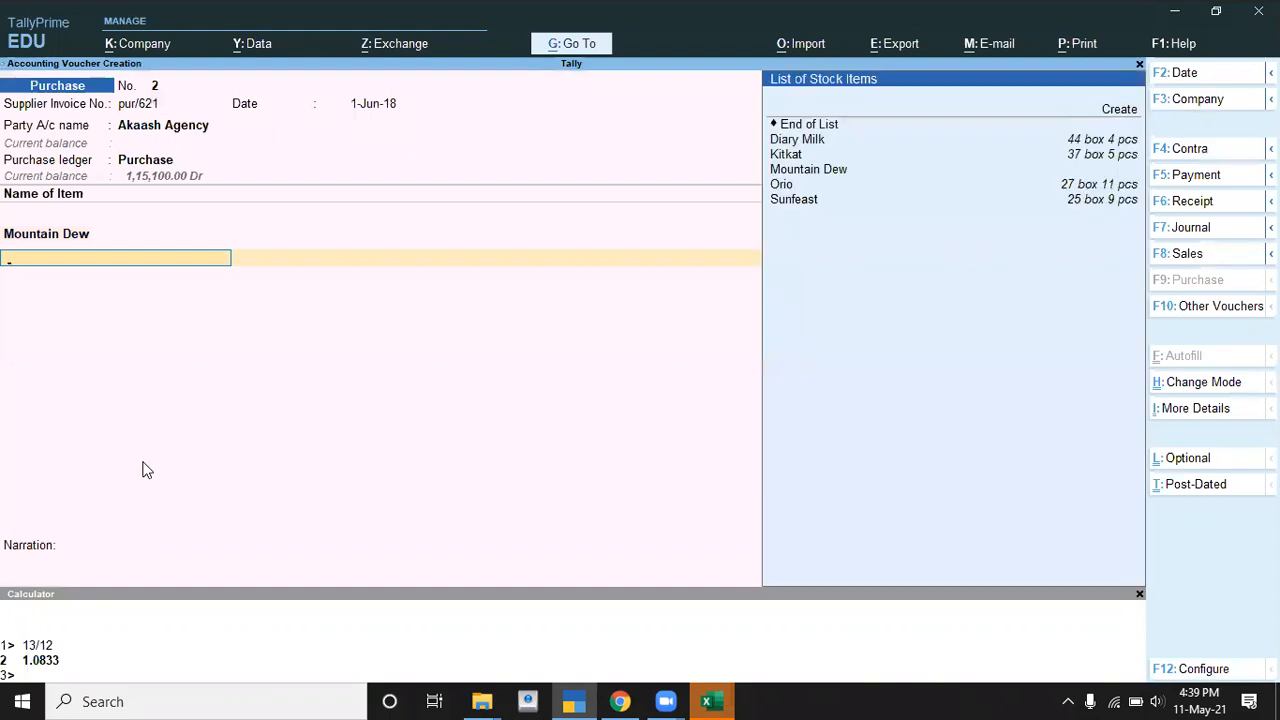
# - Check the second purchased item in the Excel sheet and start a new stock item named Sprite without an alias
pyautogui.hotkey('alt', 'c')
pyautogui.hotkey('alt', 'Tab')
pyautogui.press('Down')
pyautogui.hotkey('alt', 'Tab')
pyautogui.write('Sprite')
pyautogui.press('Return')
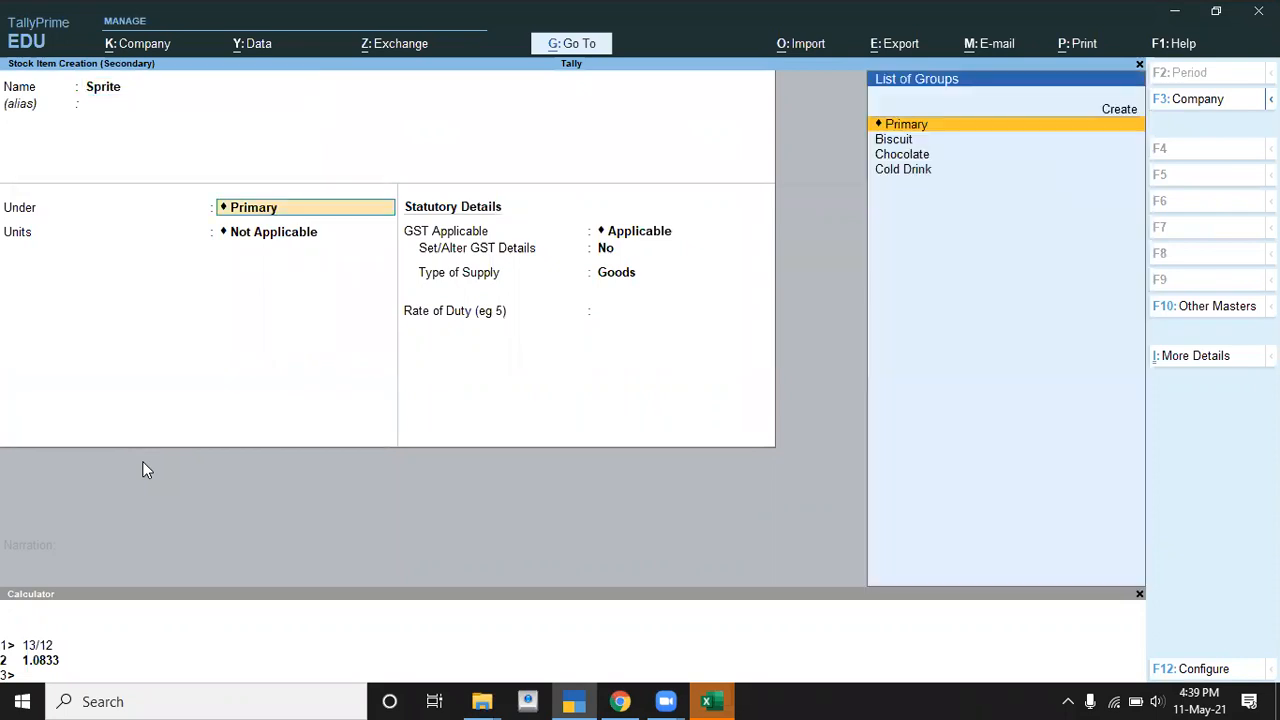
# - Assign Sprite to the Cold Drink group with crt of 20 btl as its unit
pyautogui.press('Down')
pyautogui.press('Down')
pyautogui.press('Down')
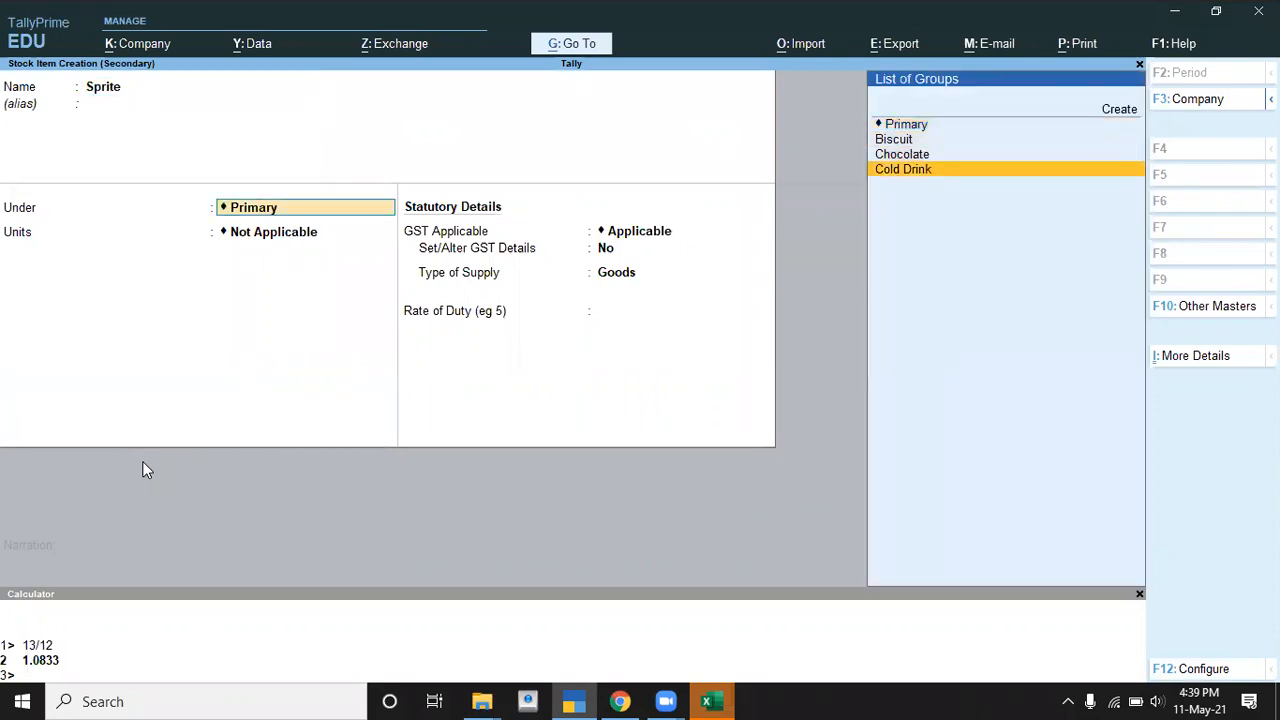
pyautogui.hotkey('alt', 'Tab')
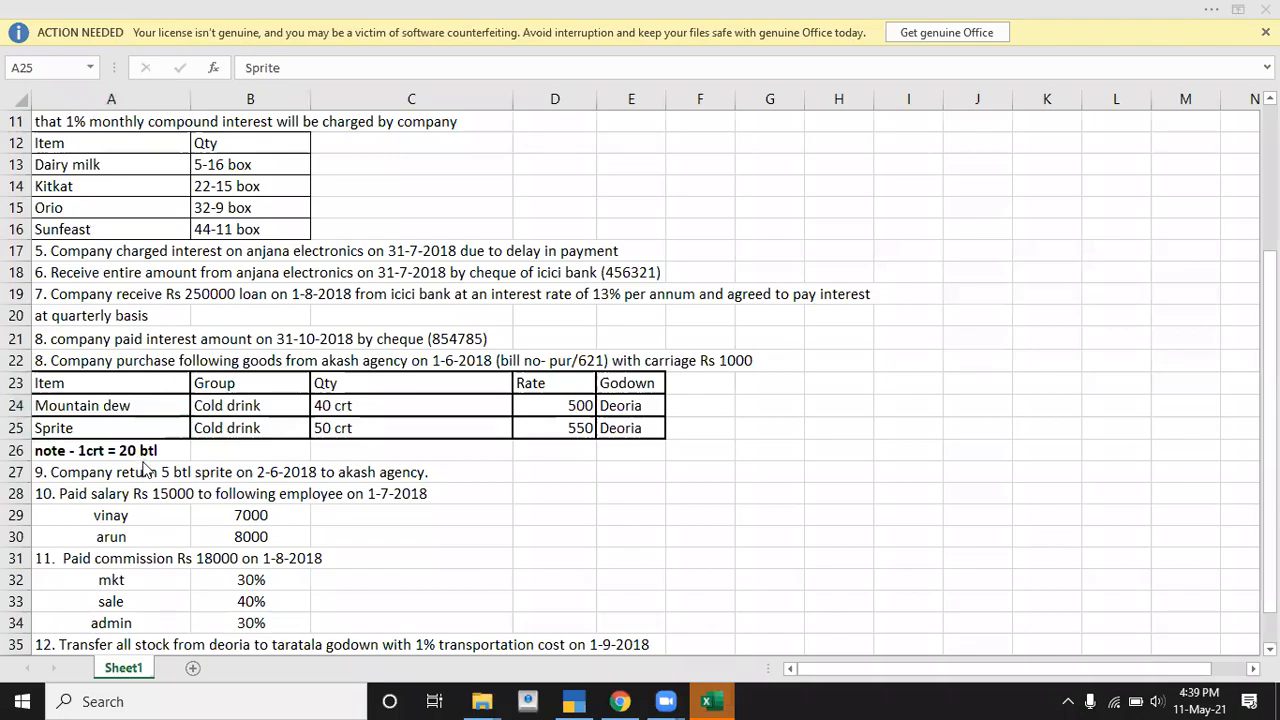
pyautogui.hotkey('alt', 'Tab')
pyautogui.press('Return')
pyautogui.press('Return')
pyautogui.press('Return')
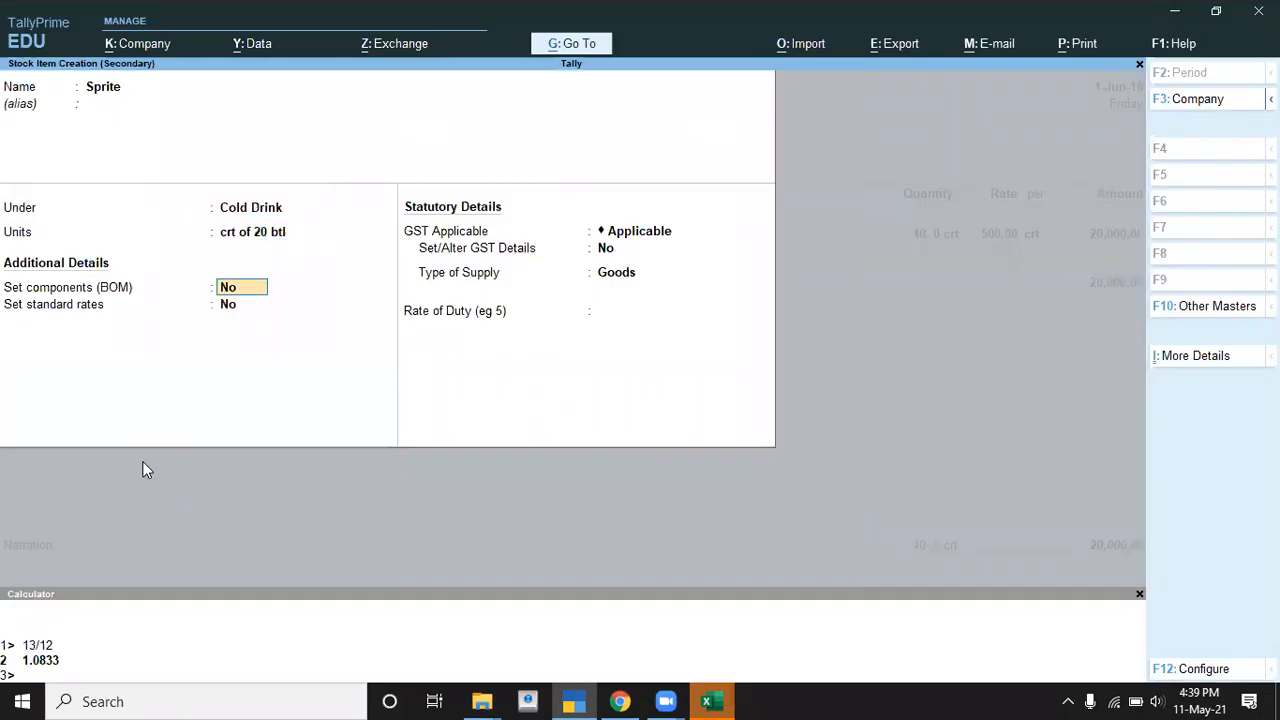
# - Save the Sprite stock item with its remaining default settings and enter it as the second purchased item
pyautogui.press('Return')
pyautogui.press('Return')
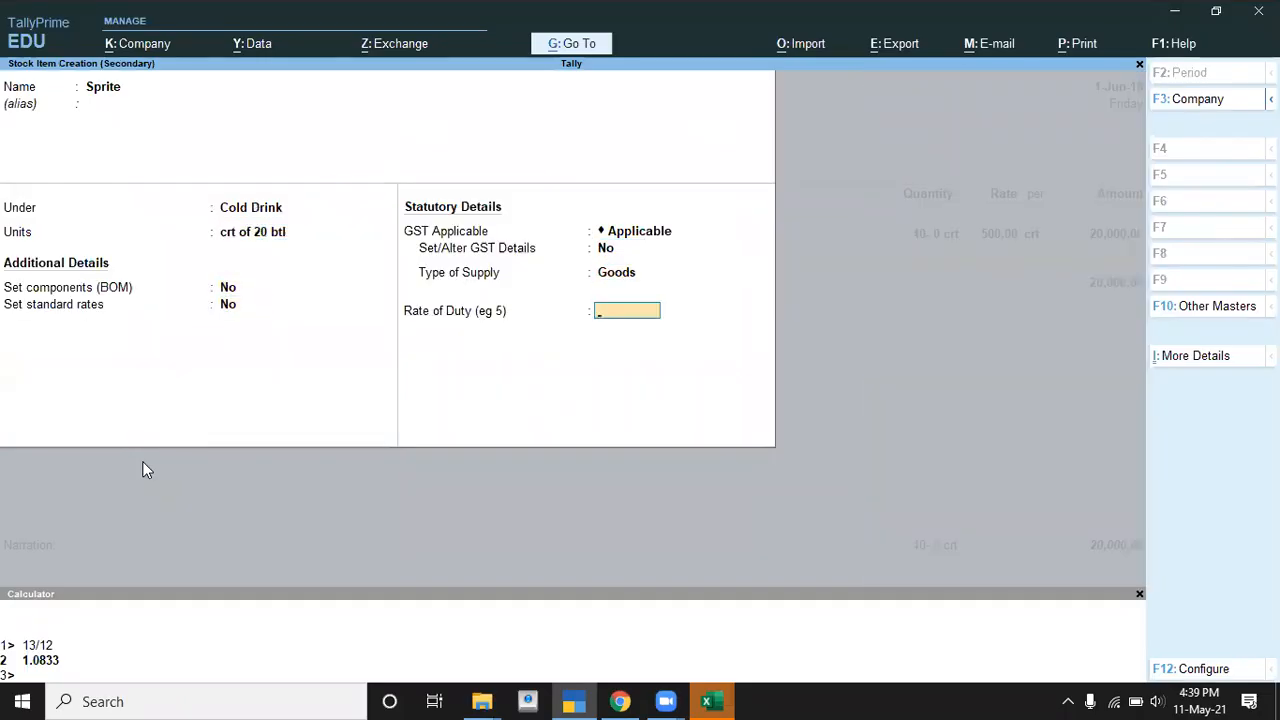
pyautogui.press('Return')
pyautogui.press('Return')
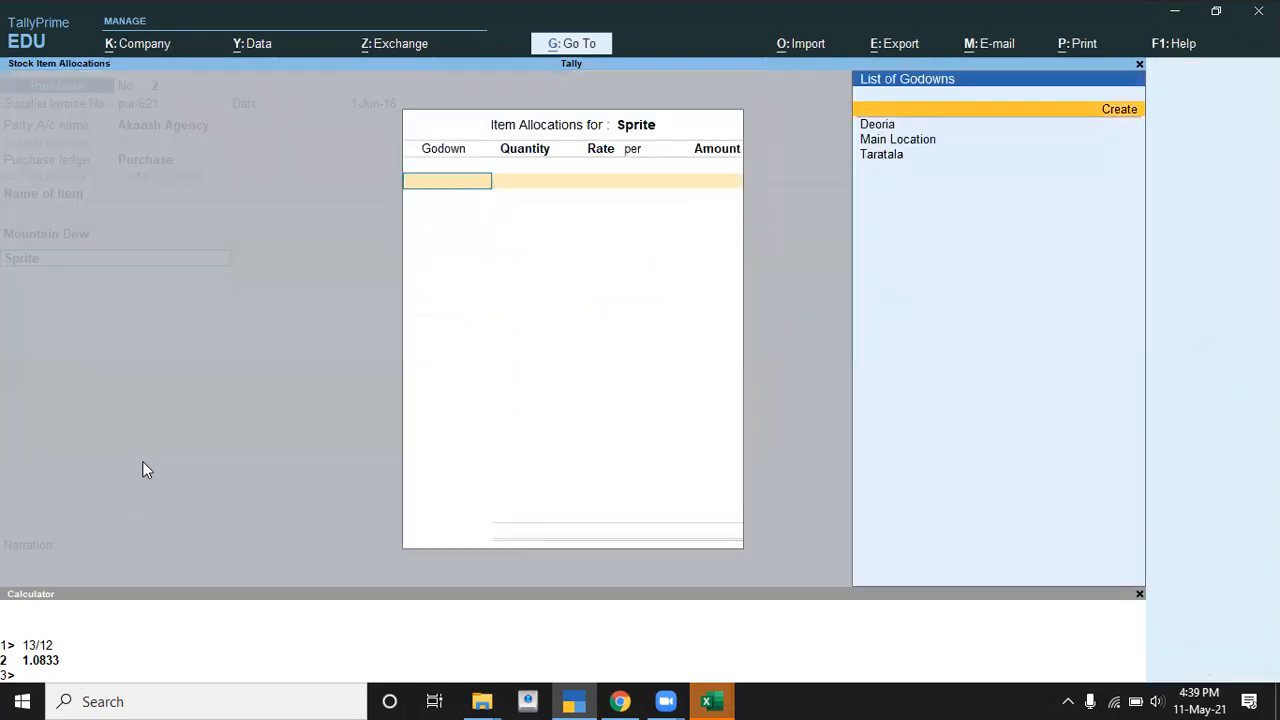
# - Allocate 50 crt of Sprite to the Deoria godown, checking the quantity in the Excel sheet
pyautogui.press('Down')
pyautogui.press('Return')
pyautogui.hotkey('alt', 'Tab')
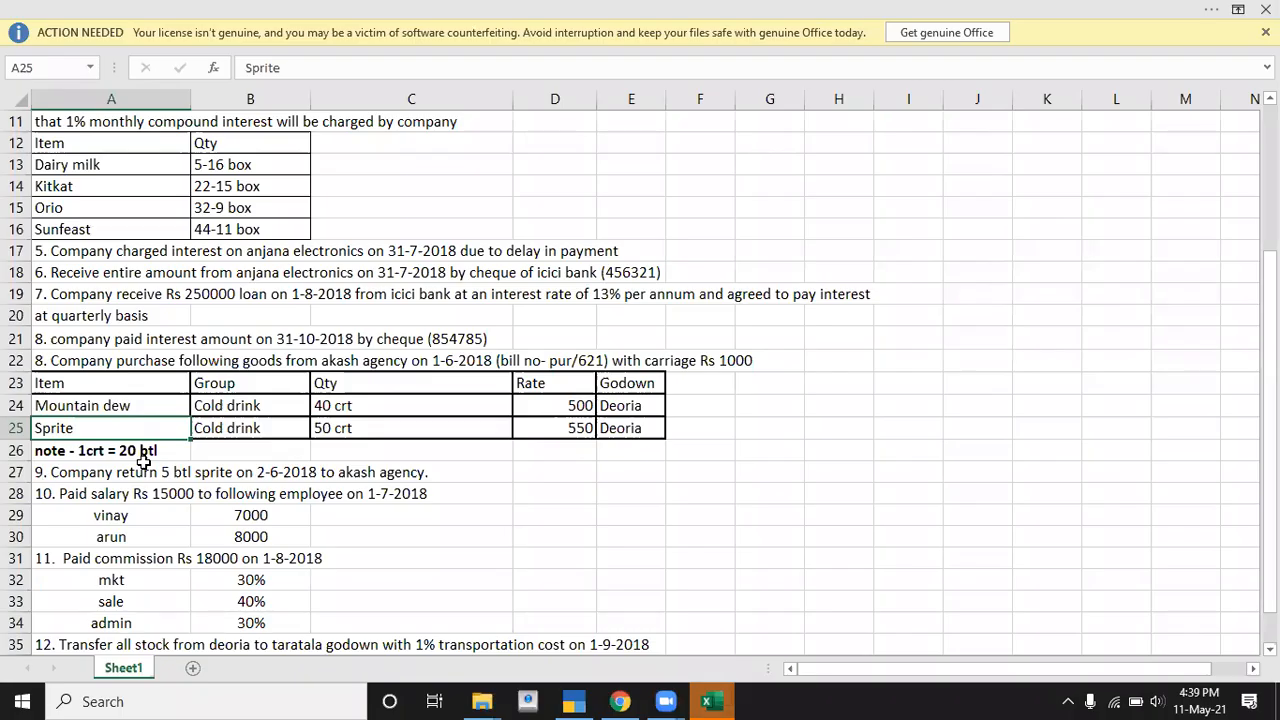
pyautogui.hotkey('alt', 'Tab')
pyautogui.write('30')
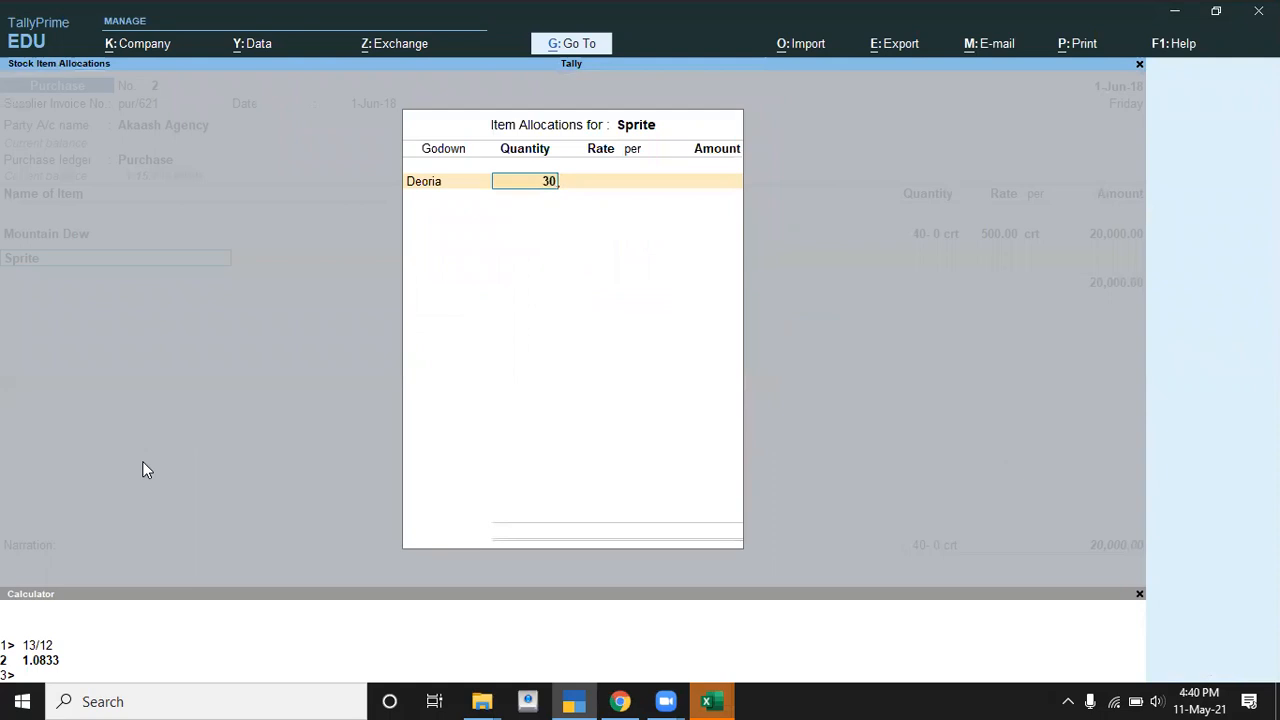
pyautogui.press('Return')
pyautogui.press('BackSpace')
pyautogui.write('50')
pyautogui.press('Return')
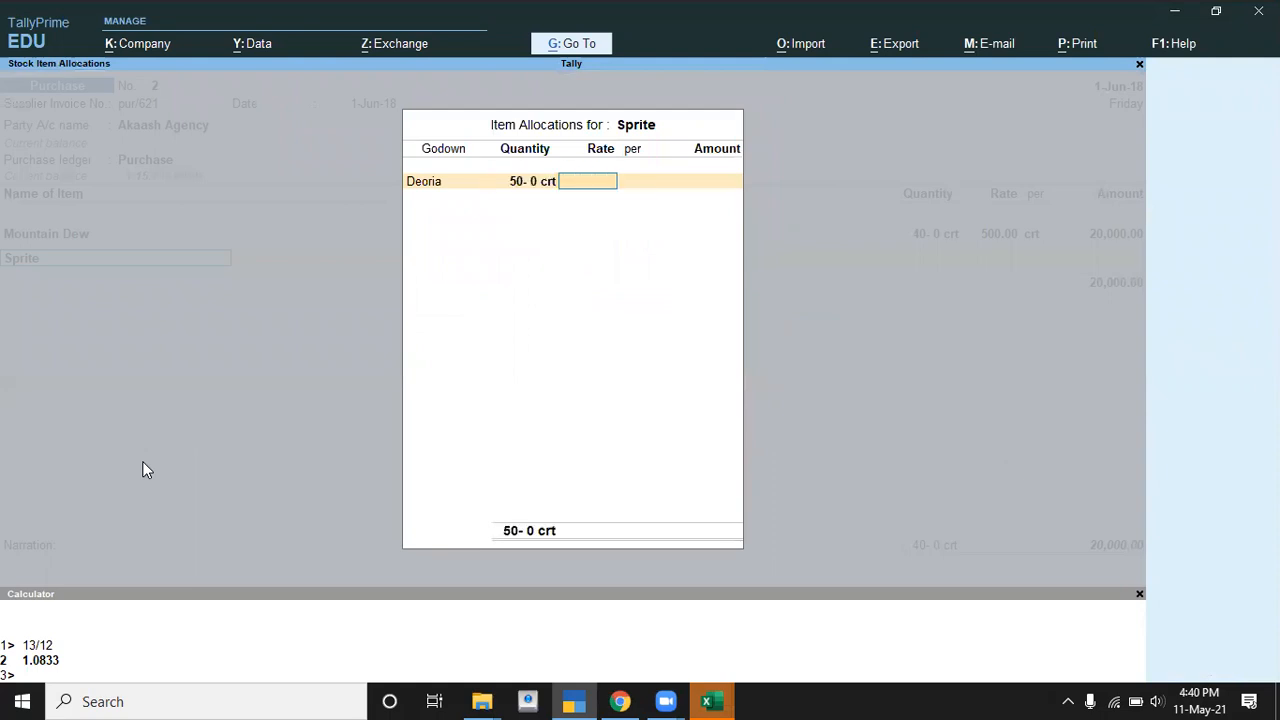
# - Set Sprite's rate to 550 per crt, accept the item line and end the purchase's item list
pyautogui.write('550')
pyautogui.press('Return')
pyautogui.press('Return')
pyautogui.press('Return')
pyautogui.press('Return')
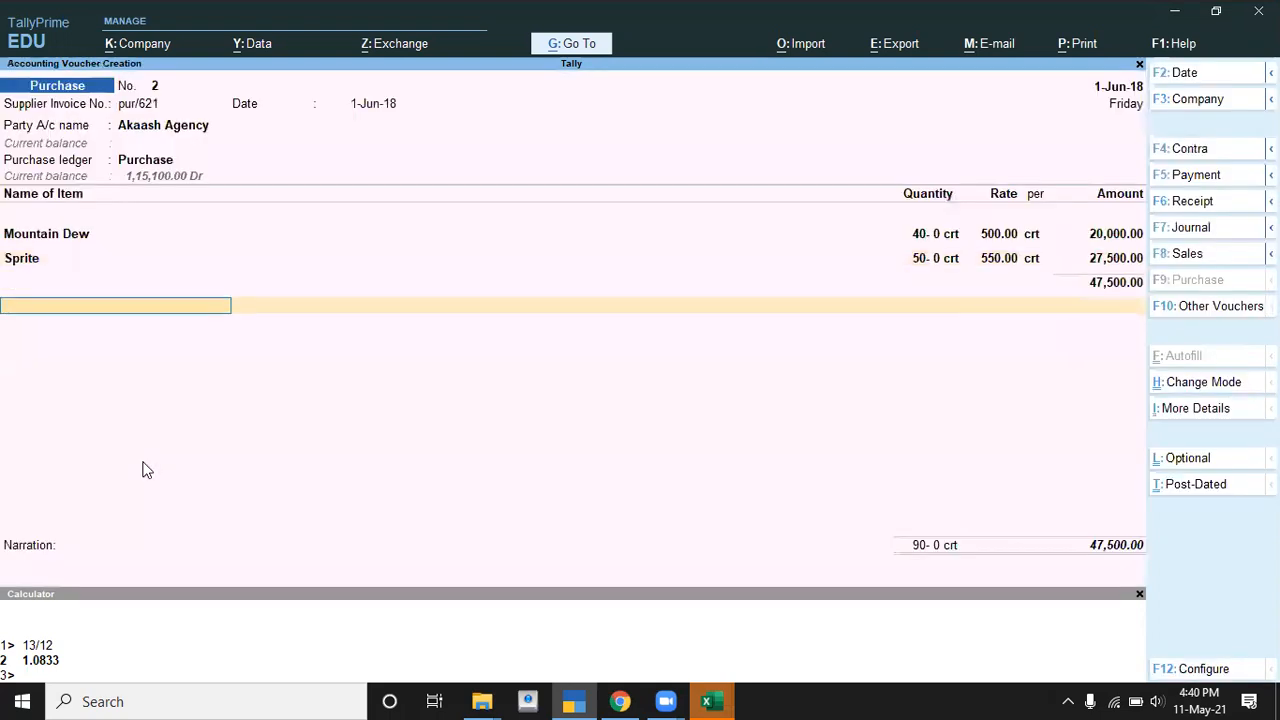
# - Check the purchase's additional charge in the Excel sheet and start a new ledger named Carriage without an alias
pyautogui.hotkey('alt', 'Tab')
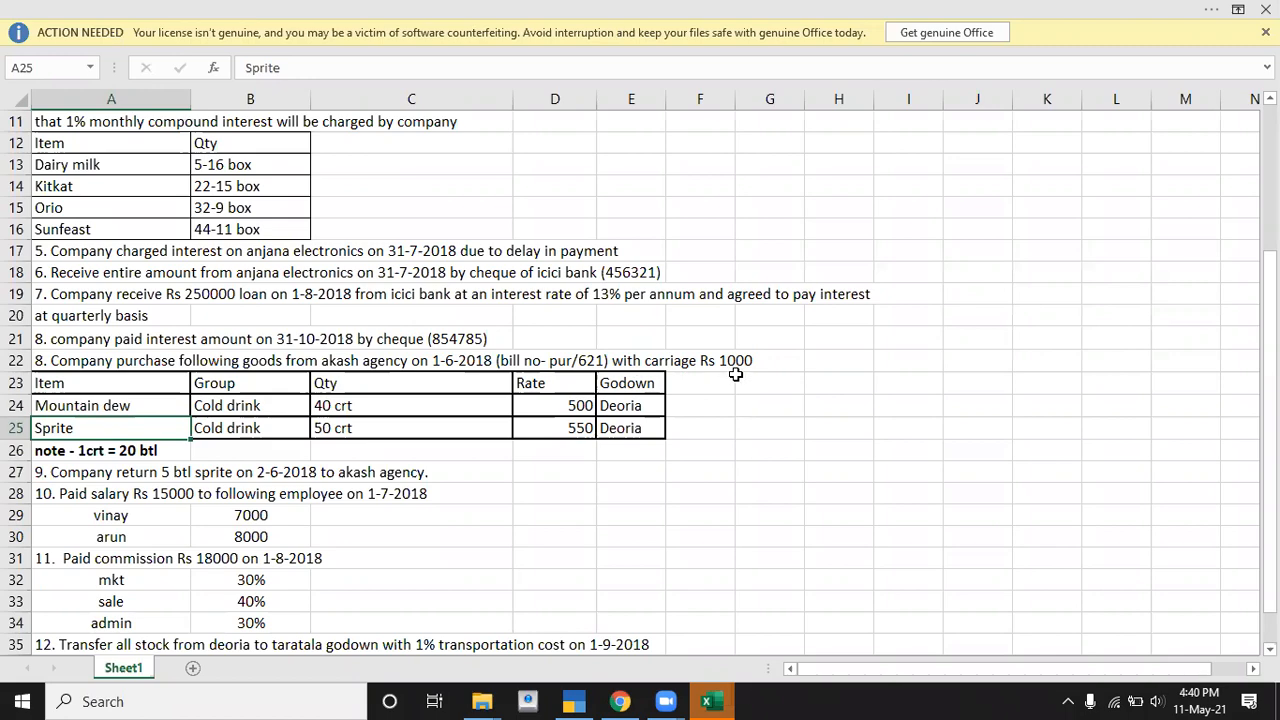
pyautogui.hotkey('alt', 'Tab')
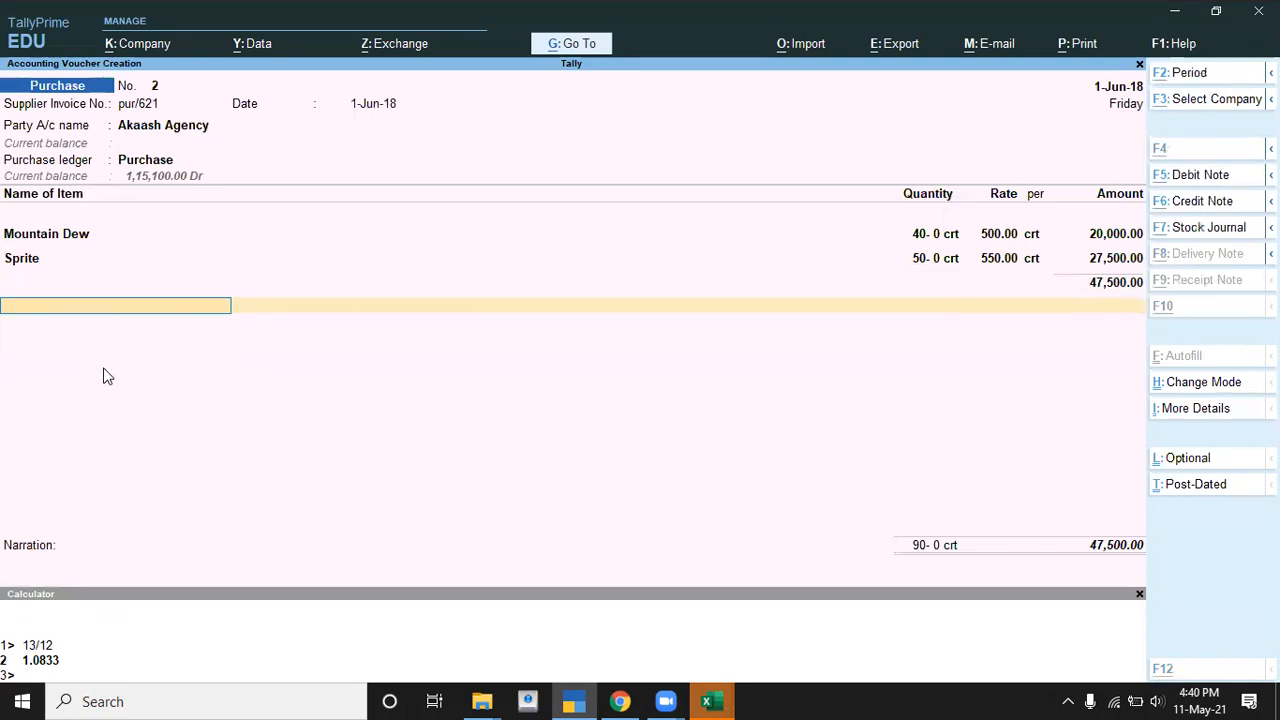
pyautogui.hotkey('alt', 'c')
pyautogui.write('C')
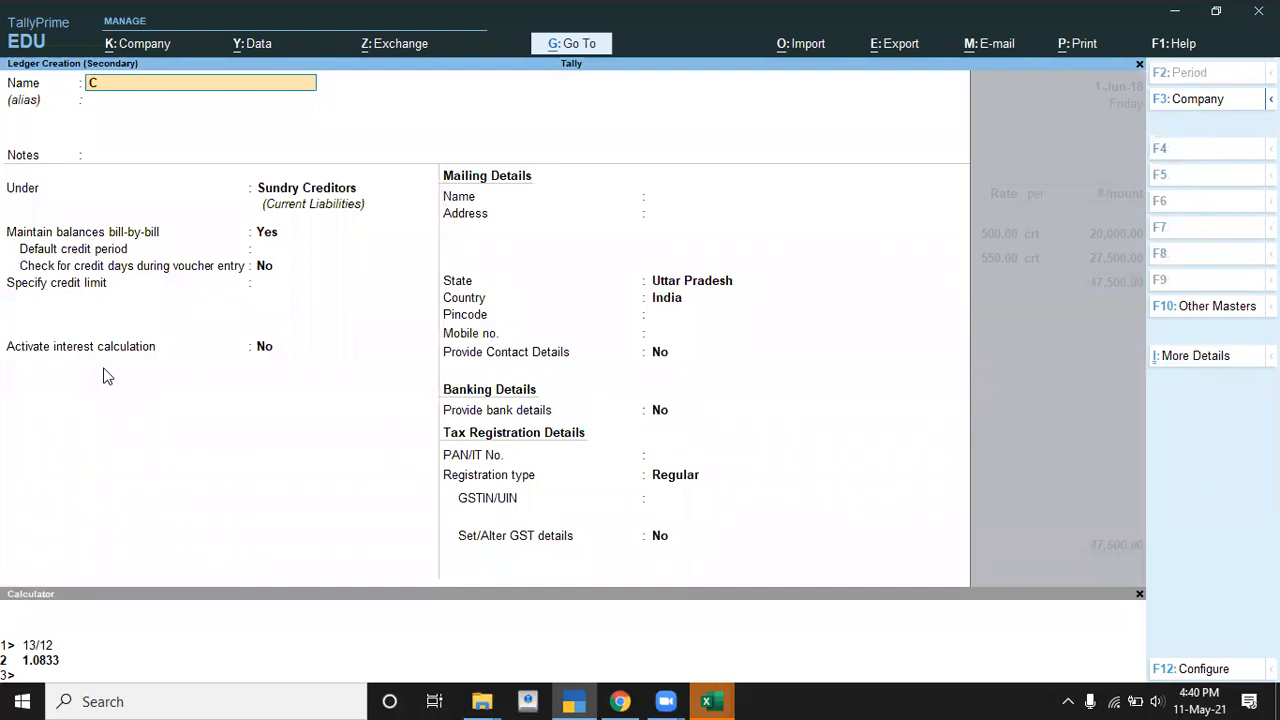
pyautogui.write('arriage')
pyautogui.press('Return')
pyautogui.press('Return')
pyautogui.press('Return')
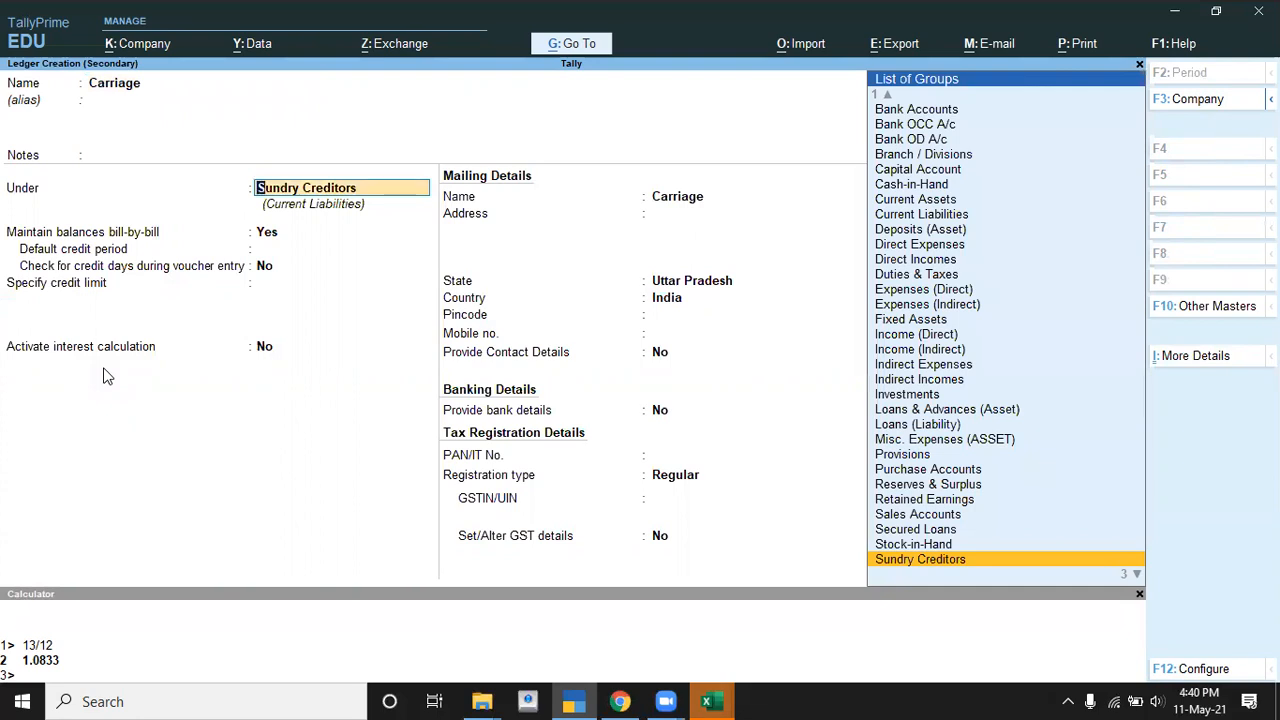
# - Place the Carriage ledger under Direct Expenses with Not Applicable as ledger type and save it with the remaining defaults
pyautogui.write('D')
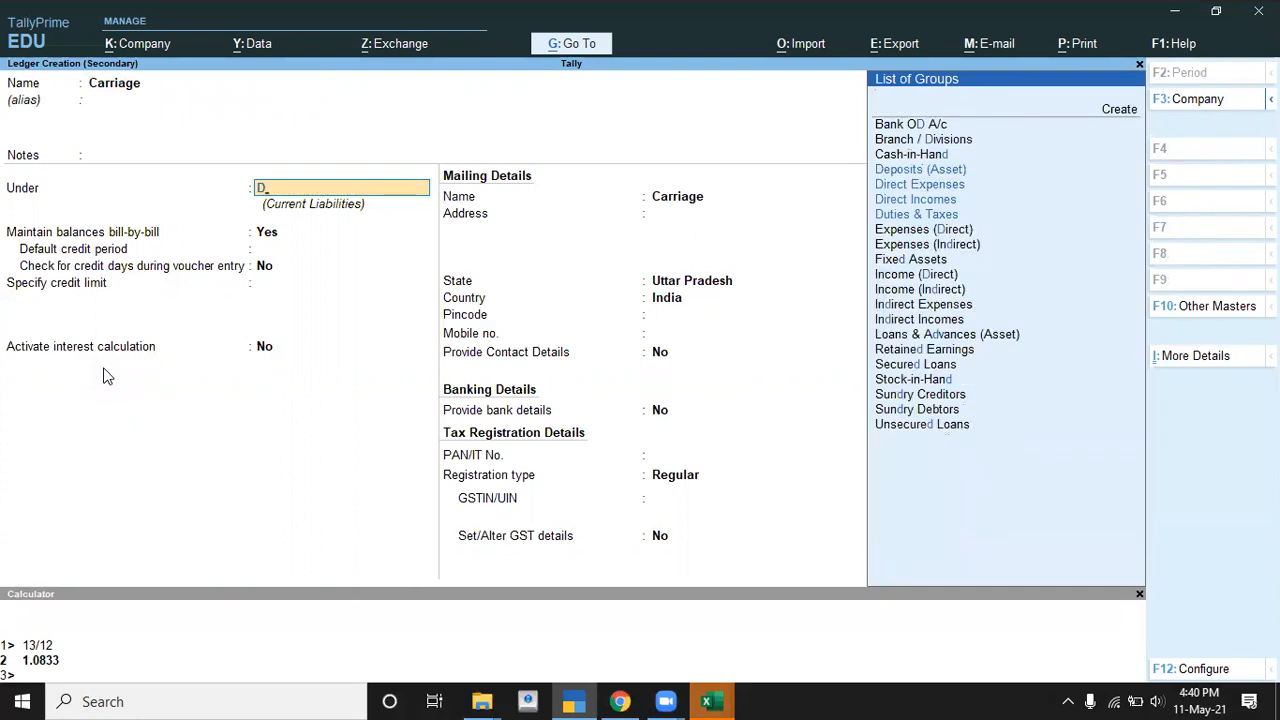
pyautogui.press('Down')
pyautogui.press('Return')
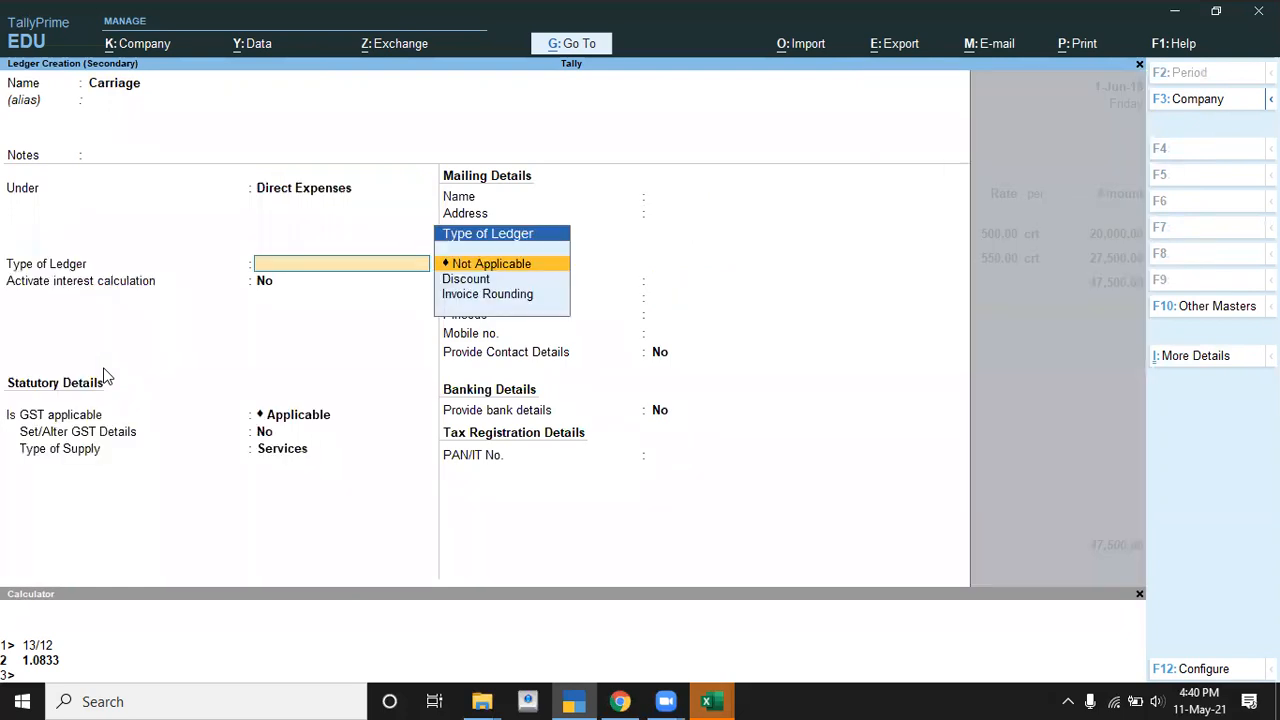
pyautogui.press('Return')
pyautogui.press('Return')
pyautogui.press('Return')
pyautogui.press('ctrl')
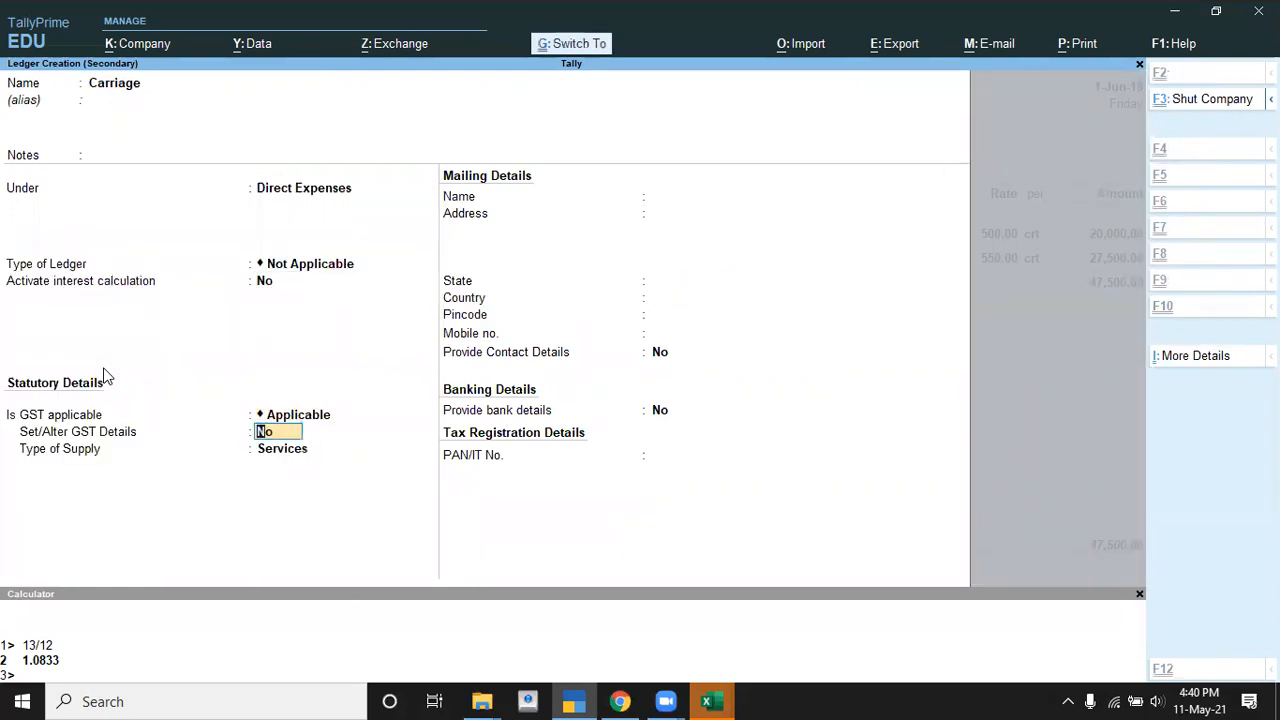
pyautogui.hotkey('ctrl', 'a')
pyautogui.press('Return')
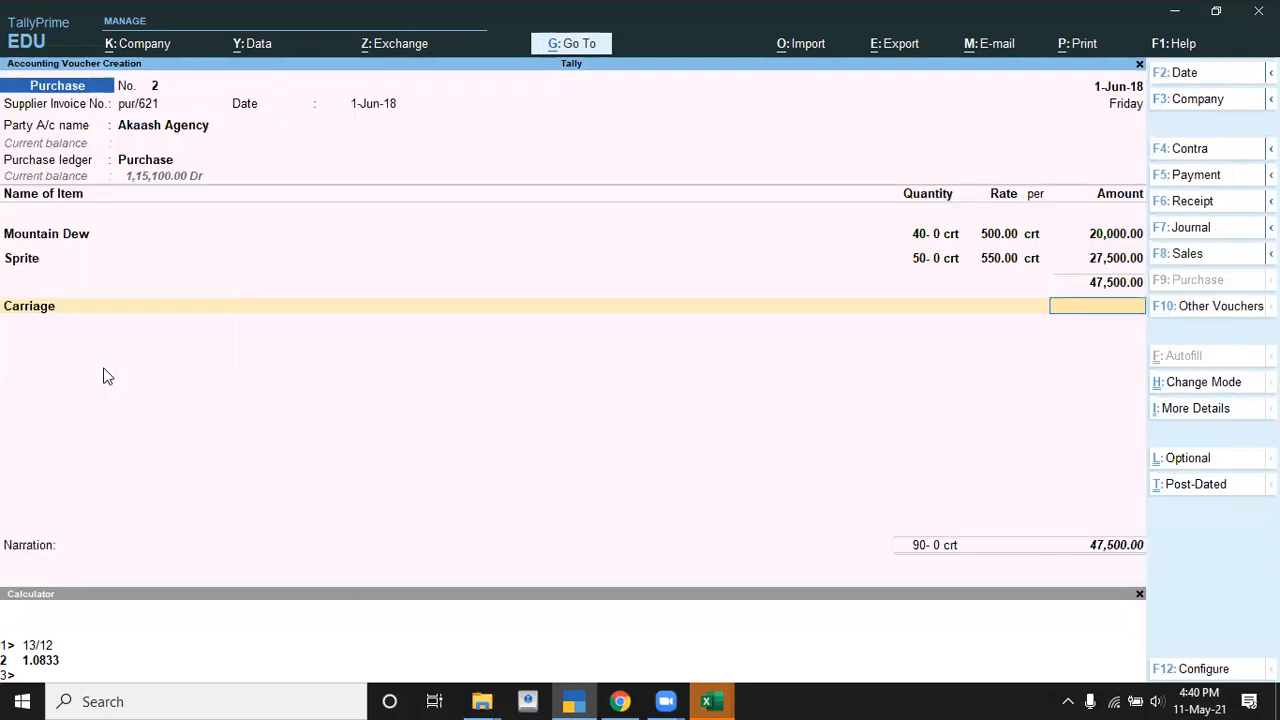
# - Check the carriage amount in the Excel sheet and enter 1000 for Carriage in the purchase voucher
pyautogui.hotkey('alt', 'Tab')
pyautogui.hotkey('alt', 'Tab')
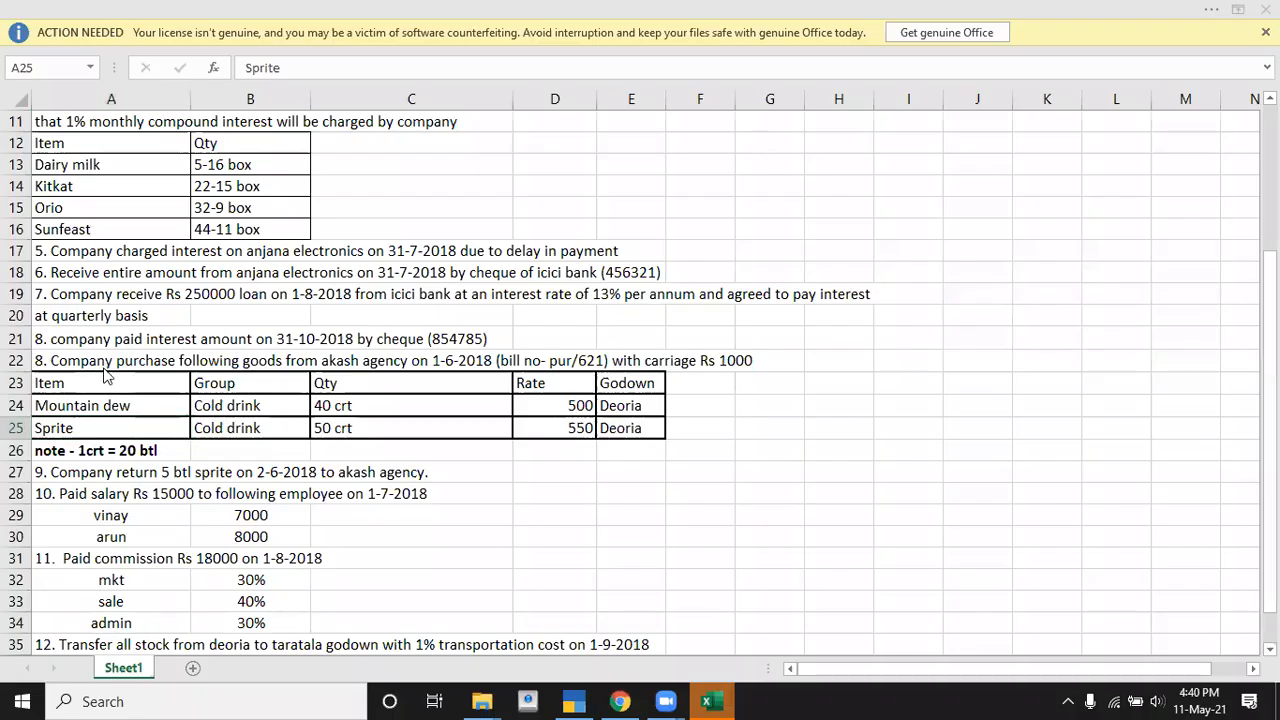
pyautogui.write('1000')
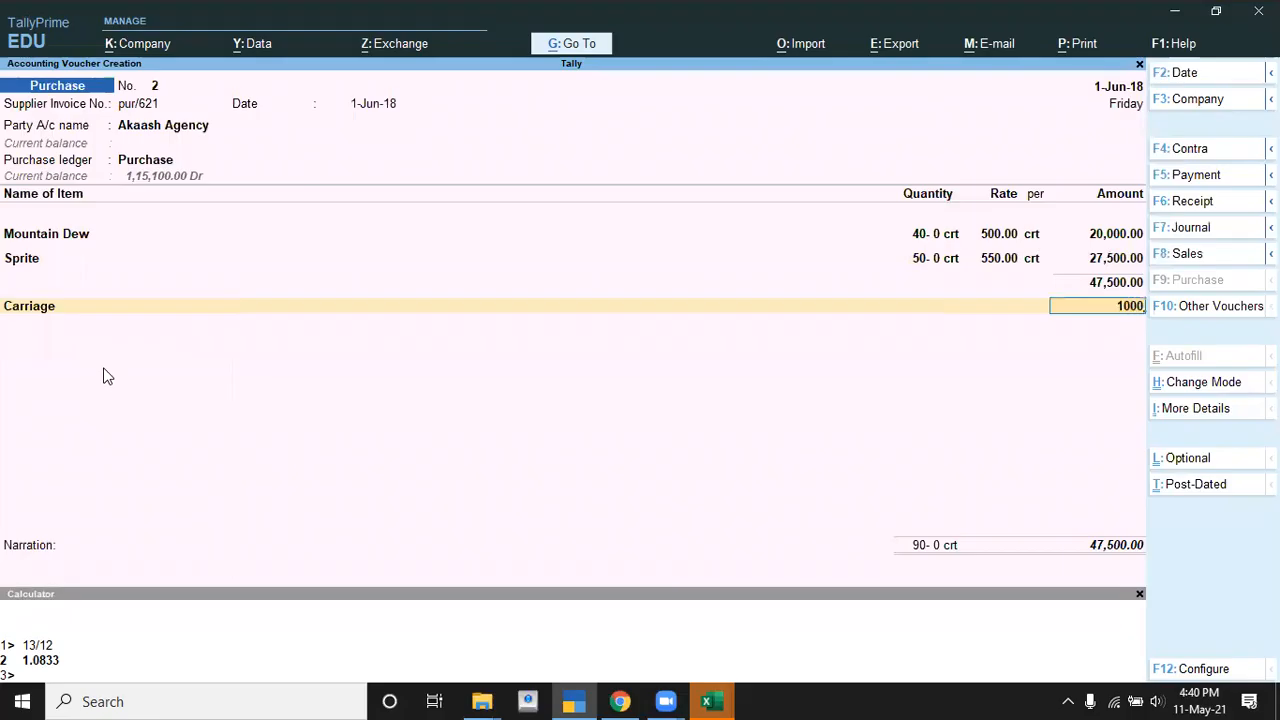
pyautogui.press('Return')
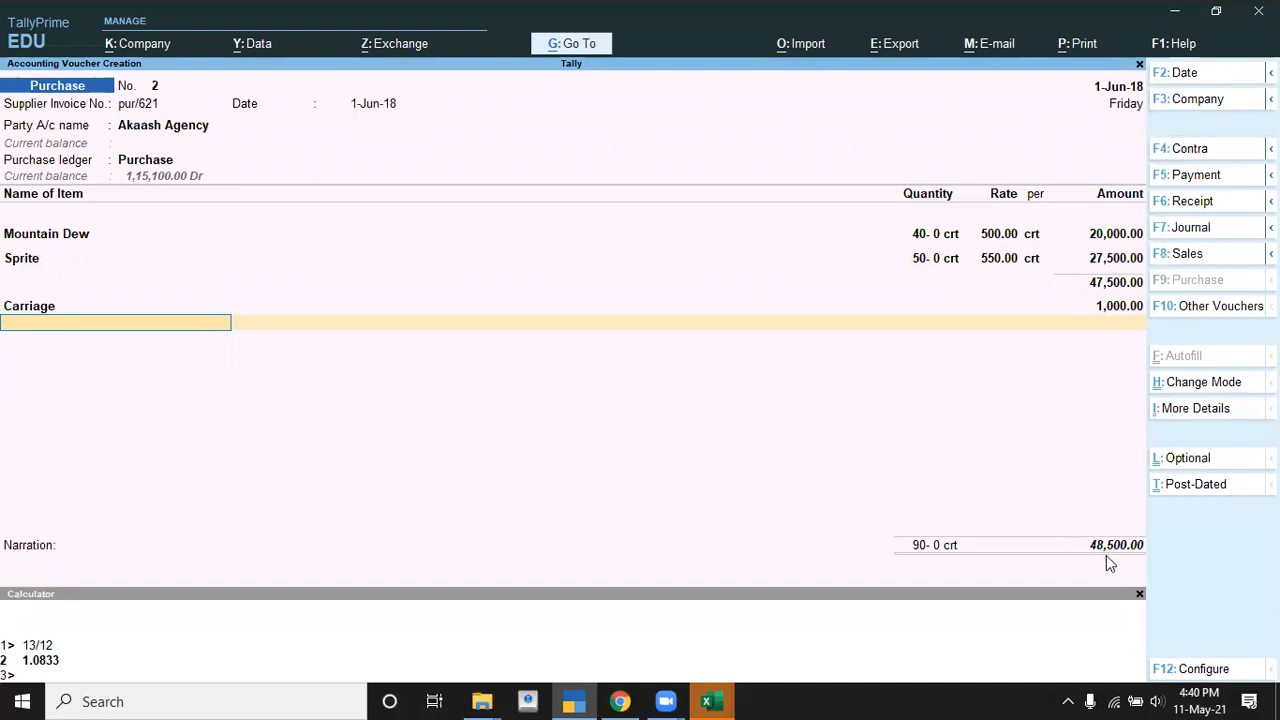
# - Finish the charges list, accept the remaining default details and save the Akaash Agency purchase voucher
pyautogui.press('Return')
pyautogui.press('Return')
pyautogui.press('Return')
pyautogui.press('Return')
pyautogui.press('Return')
pyautogui.press('Return')
pyautogui.press('Return')
pyautogui.press('Return')
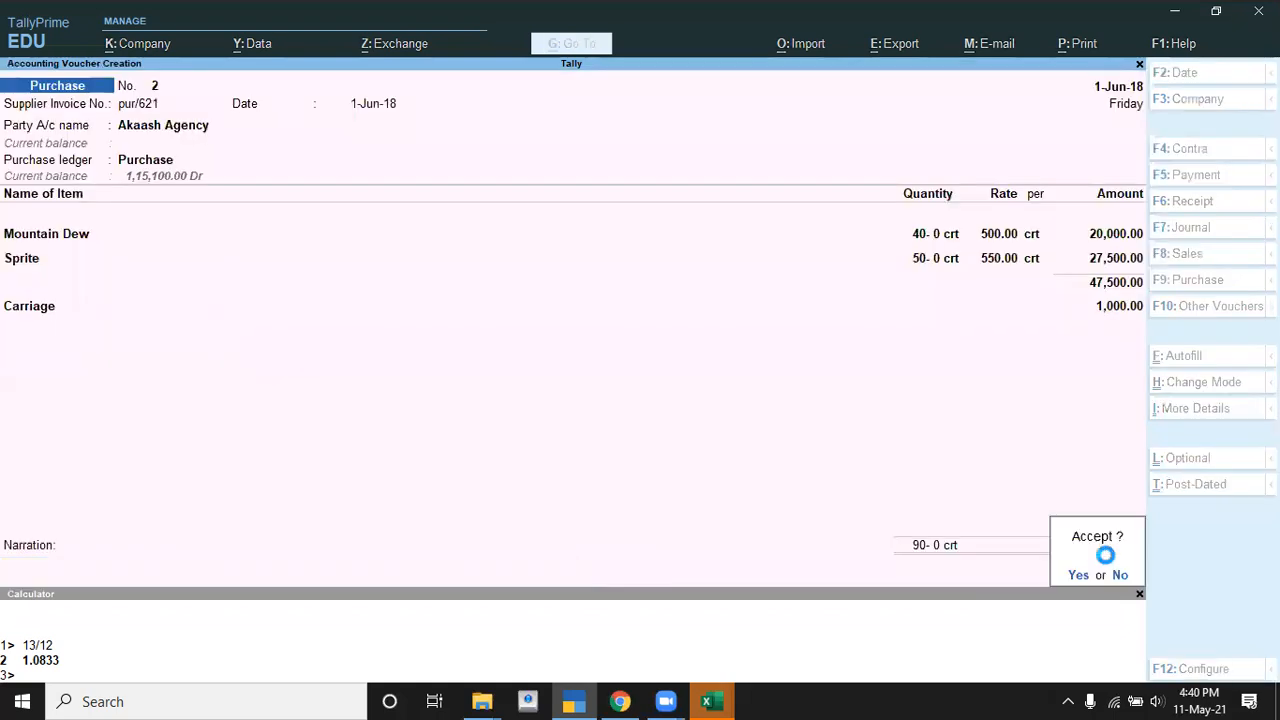
pyautogui.press('Return')
# - Examine the transactions that follow the cold drink purchase in the Excel sheet and return to TallyPrime
pyautogui.hotkey('alt', 'Tab')
pyautogui.press('Down')
pyautogui.press('Down')
pyautogui.press('Up')
pyautogui.press('Down')
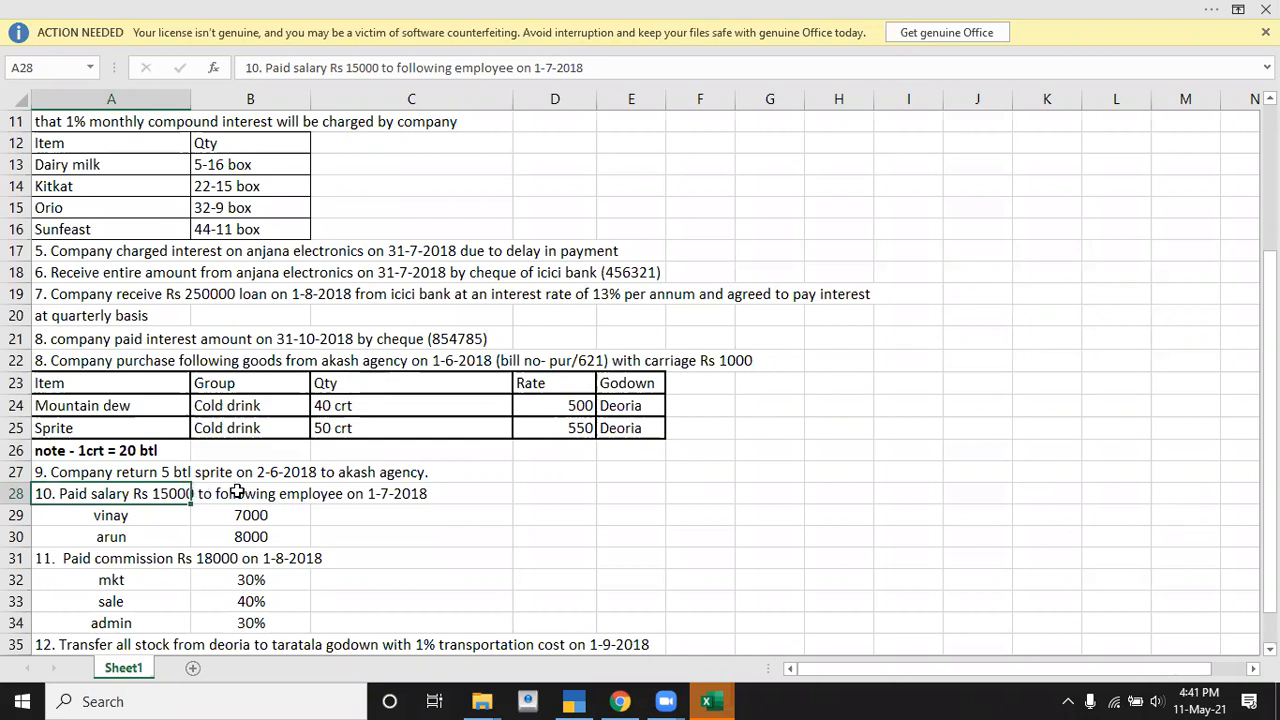
pyautogui.hotkey('alt', 'Tab')
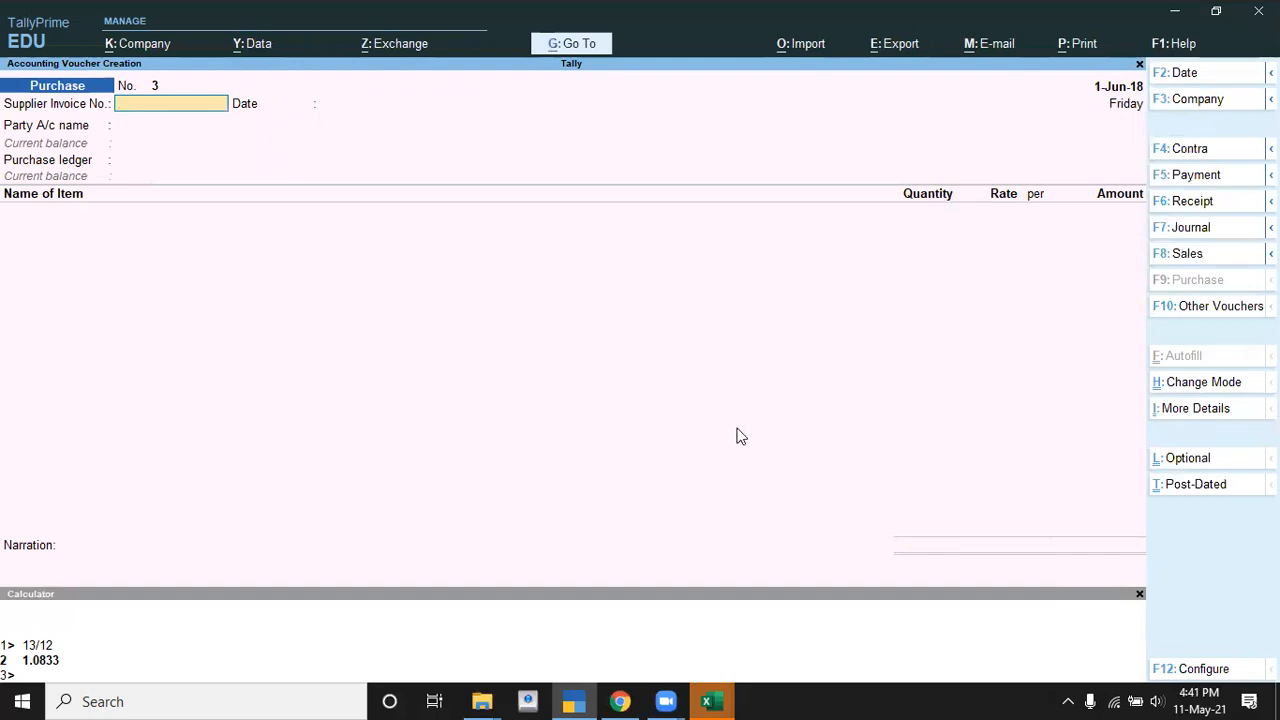
pyautogui.click(1211, 308)
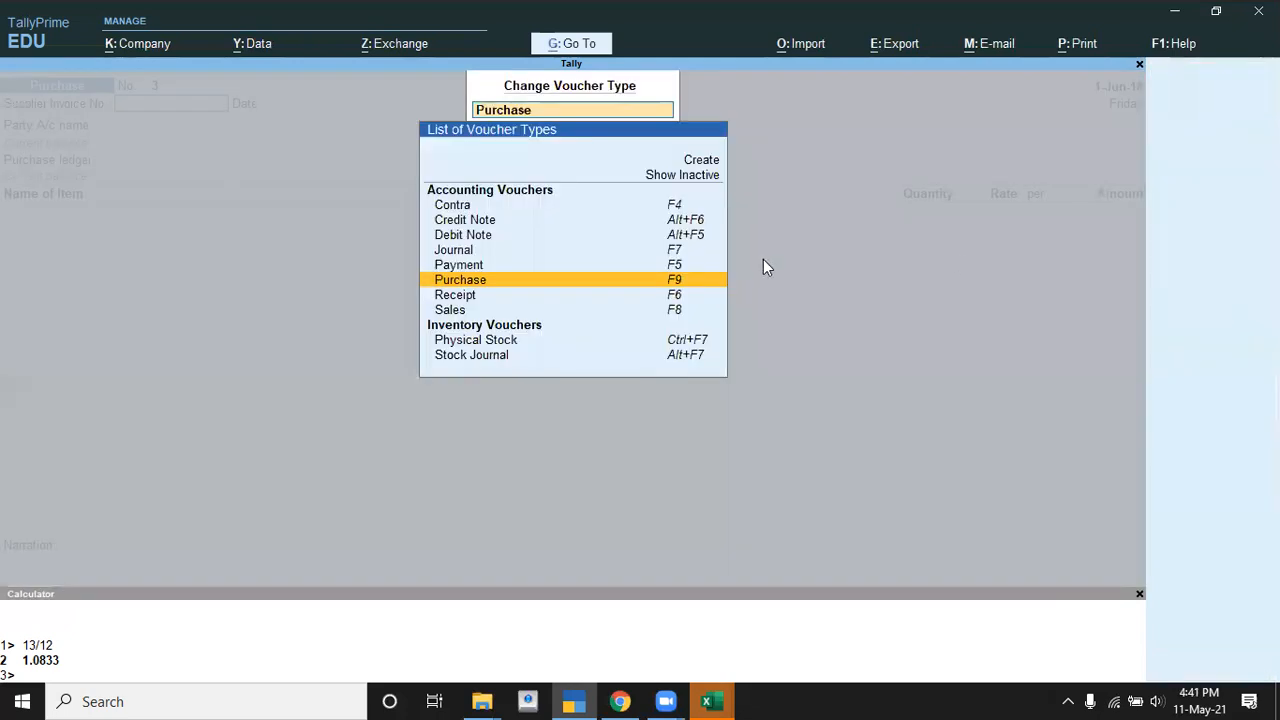
pyautogui.click(488, 228)
pyautogui.click(488, 228)
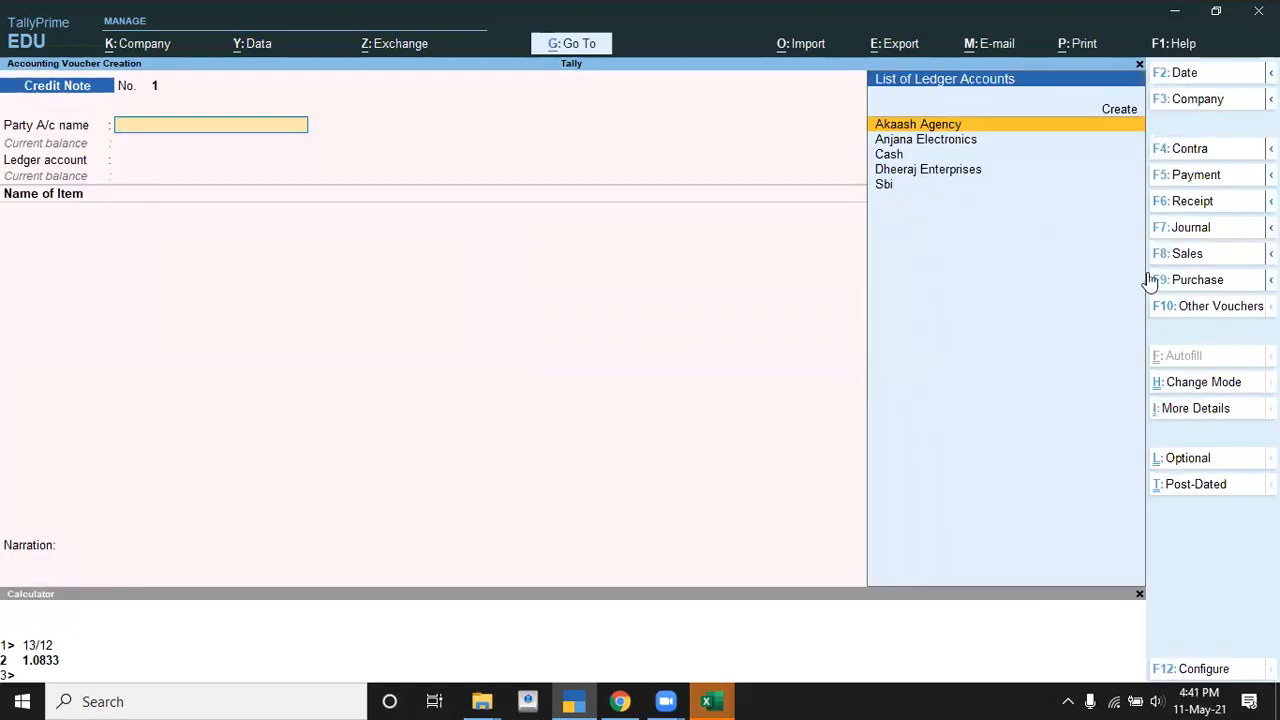
# - Change the voucher type to Debit Note and check the party of the goods return in the Excel sheet
pyautogui.click(1200, 310)
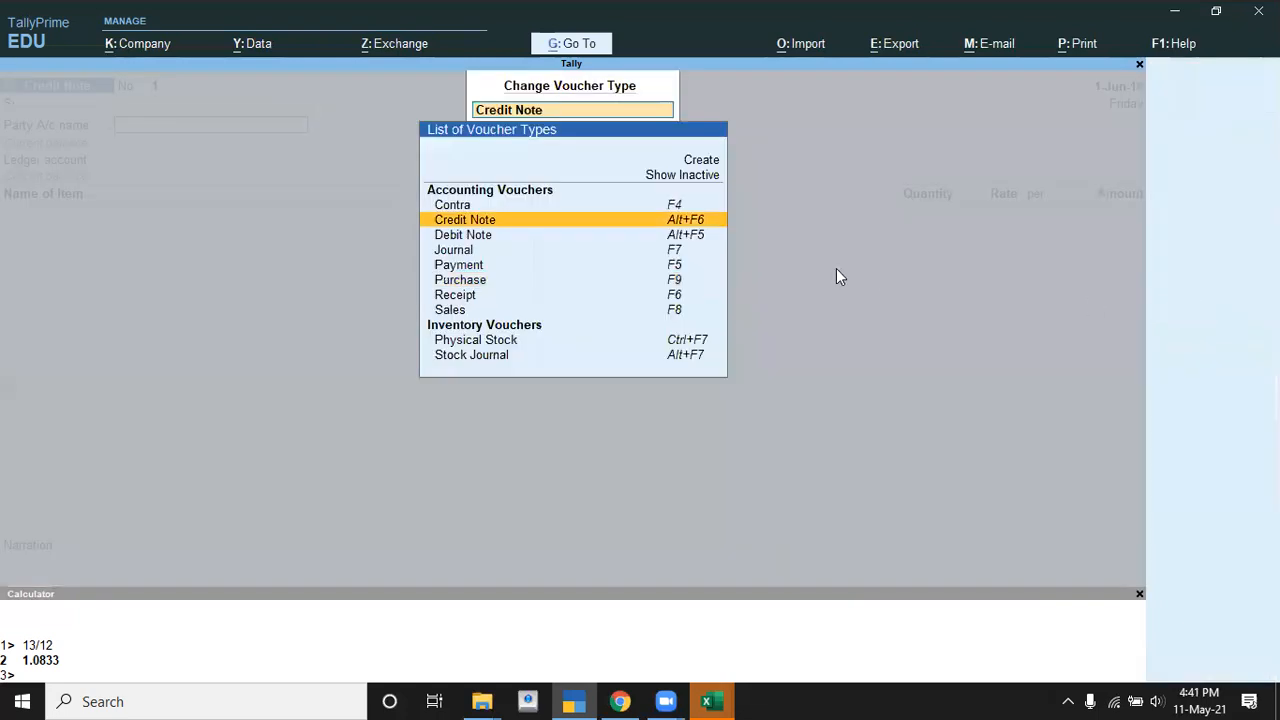
pyautogui.click(482, 236)
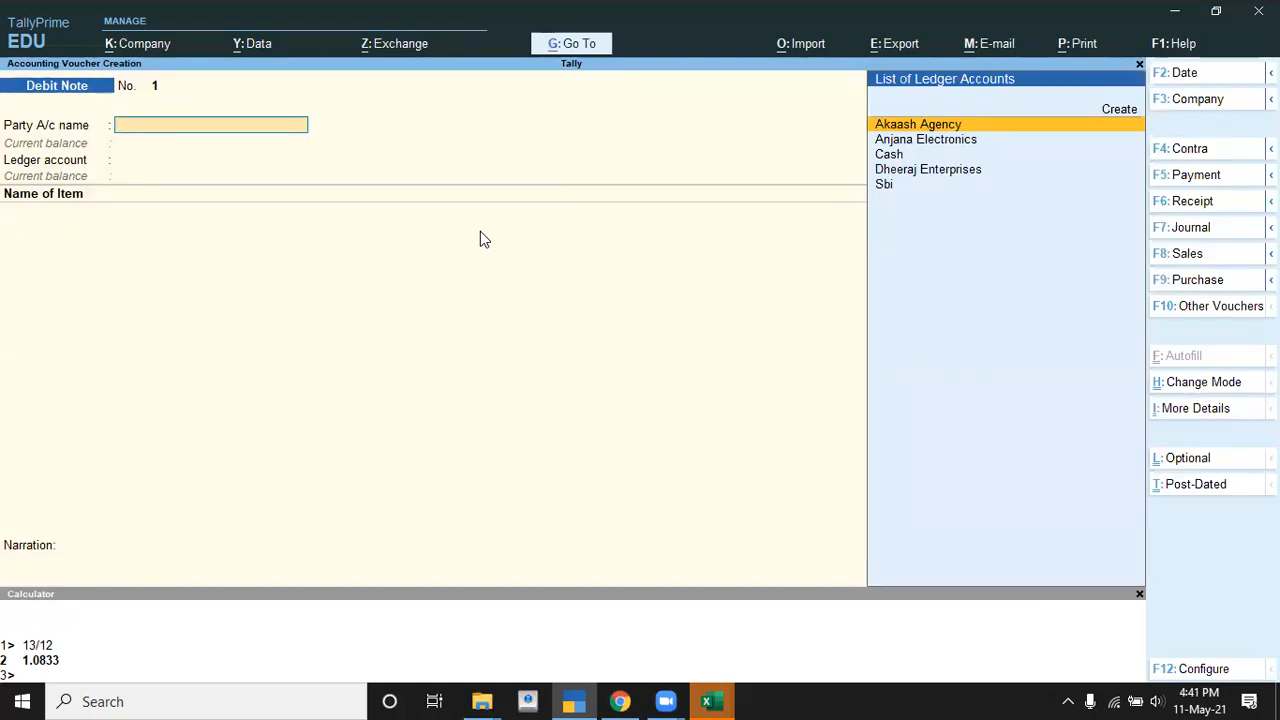
pyautogui.hotkey('alt', 'Tab')
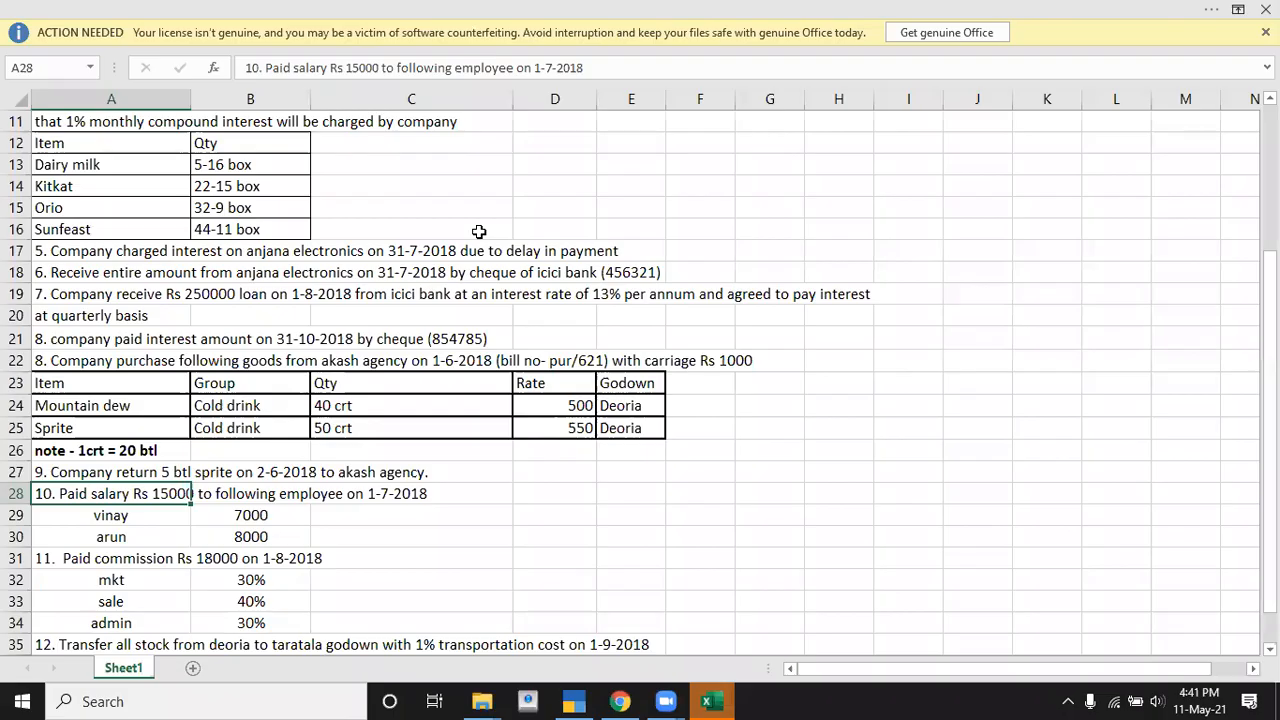
pyautogui.hotkey('alt', 'Tab')
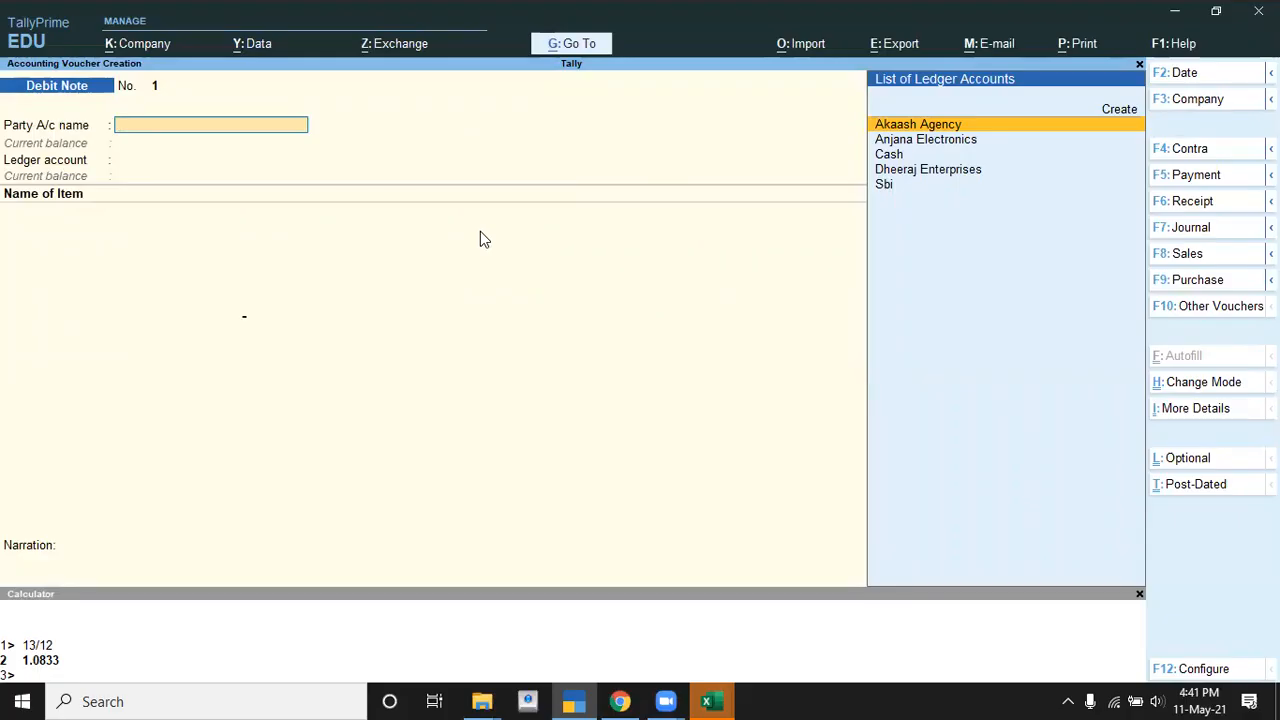
# - Set Akaash Agency as the debit note's party with its default details and choose Purchase as the ledger account
pyautogui.press('Return')
pyautogui.press('Return')
pyautogui.press('Return')
pyautogui.press('Return')
pyautogui.press('Return')
pyautogui.press('Return')
pyautogui.press('Return')
pyautogui.press('Return')
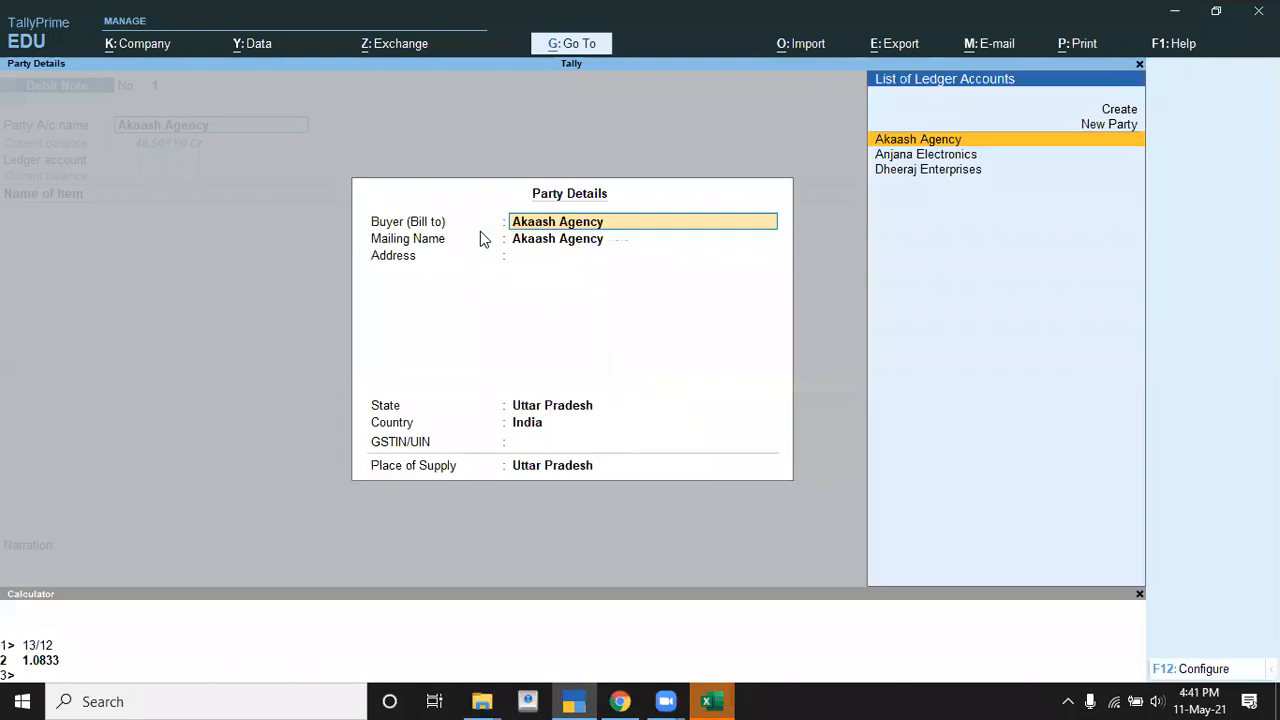
pyautogui.press('Return')
pyautogui.press('Return')
pyautogui.press('Return')
pyautogui.press('Return')
pyautogui.press('Return')
pyautogui.press('Return')
pyautogui.press('Return')
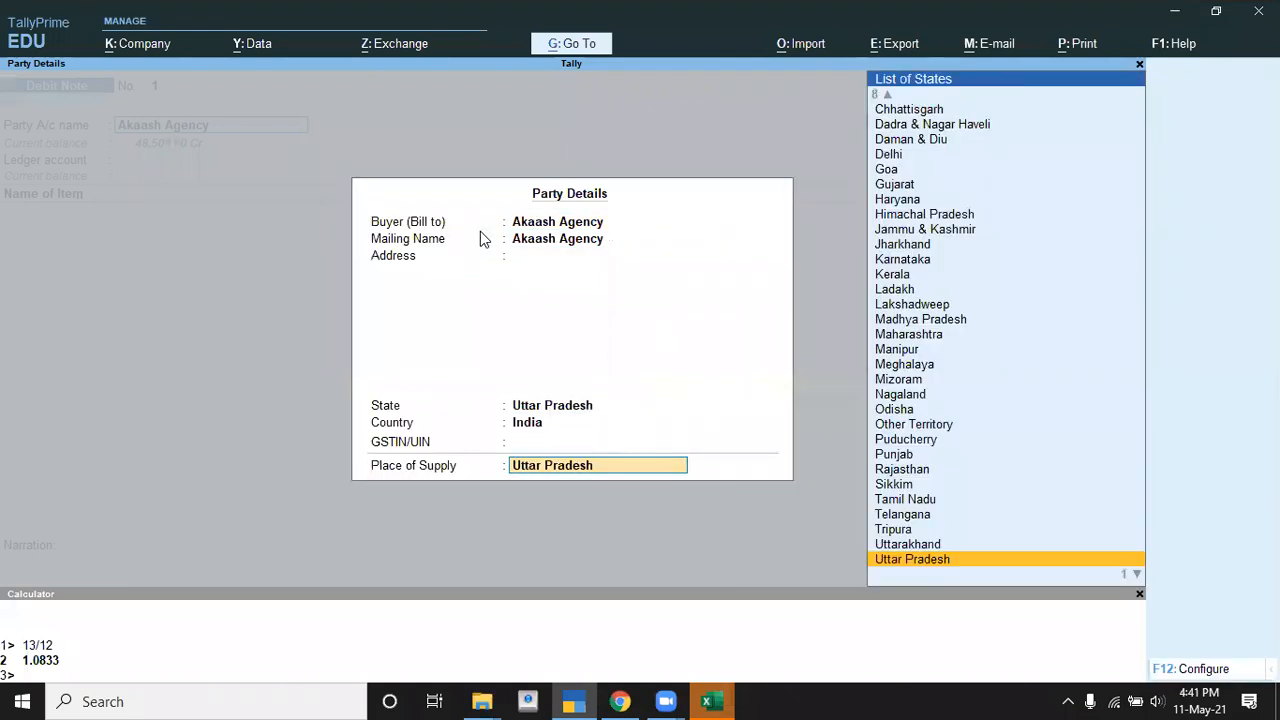
pyautogui.press('Return')
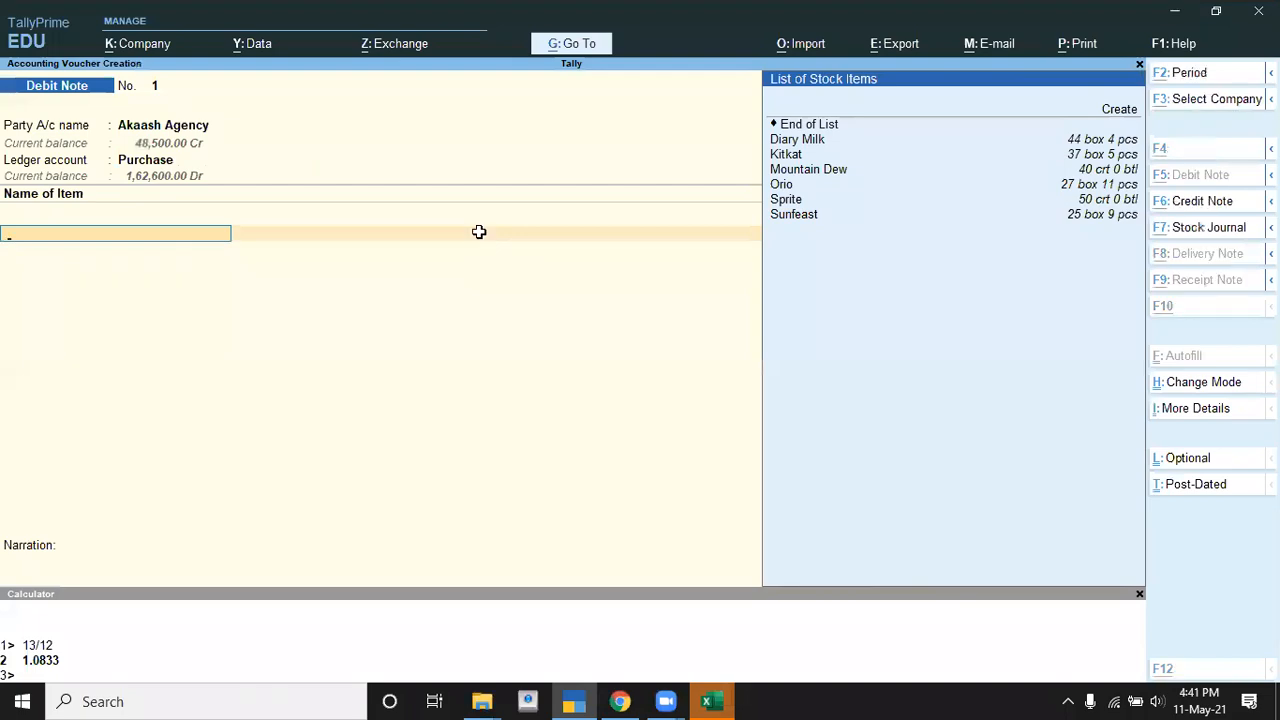
# - Check the returned item in the Excel sheet and select Sprite as the debit note's stock item
pyautogui.hotkey('alt', 'Tab')
pyautogui.press('Up')
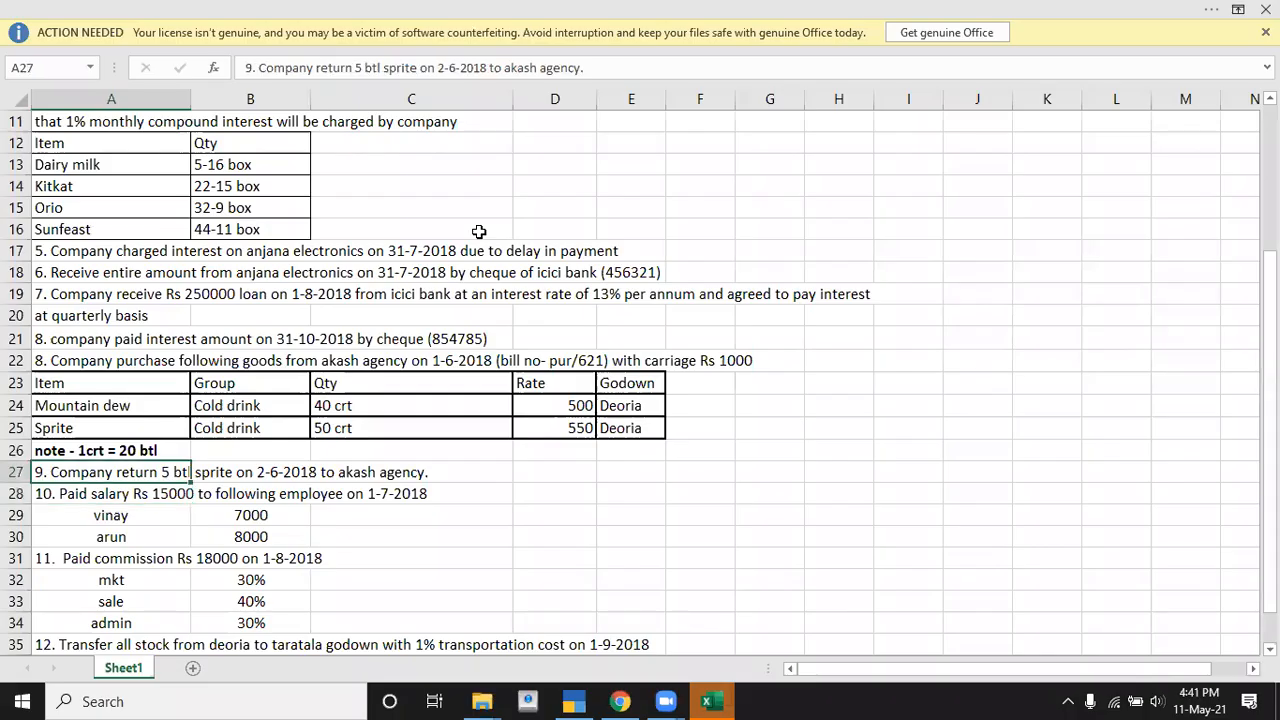
pyautogui.hotkey('alt', 'Tab')
pyautogui.press('Down')
pyautogui.press('Down')
pyautogui.press('Down')
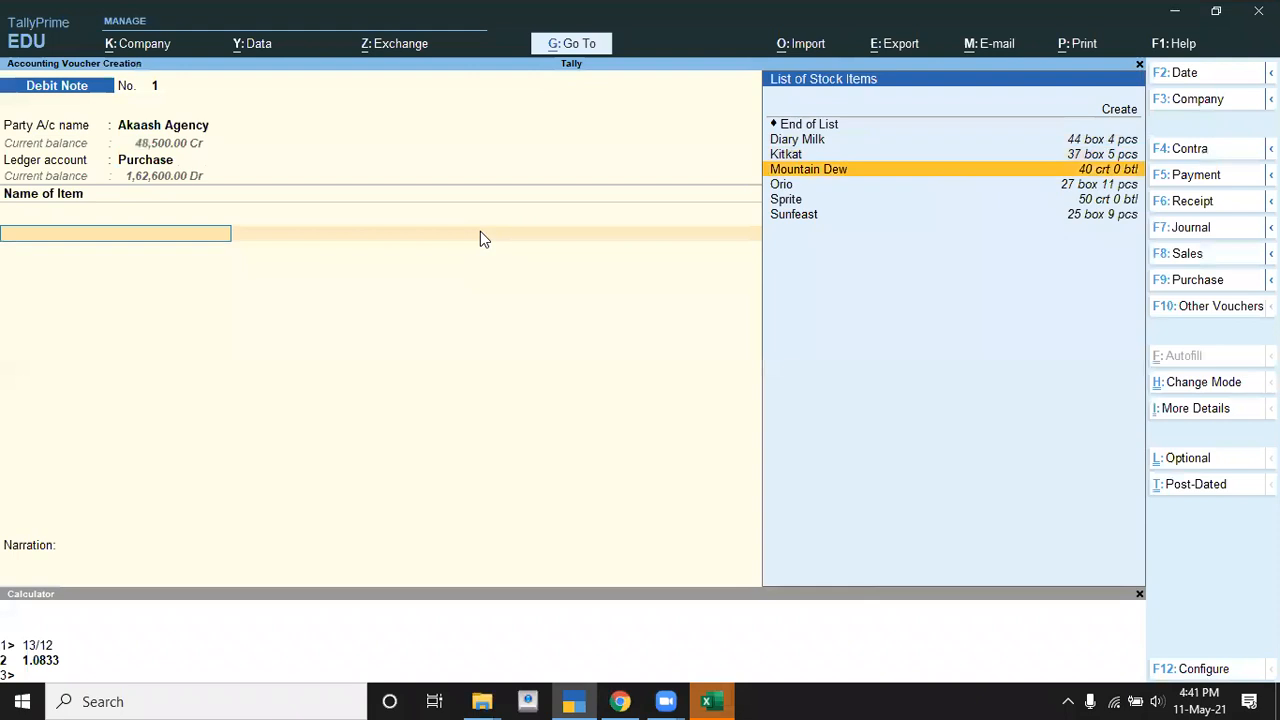
pyautogui.press('Down')
pyautogui.press('Down')
pyautogui.press('Return')
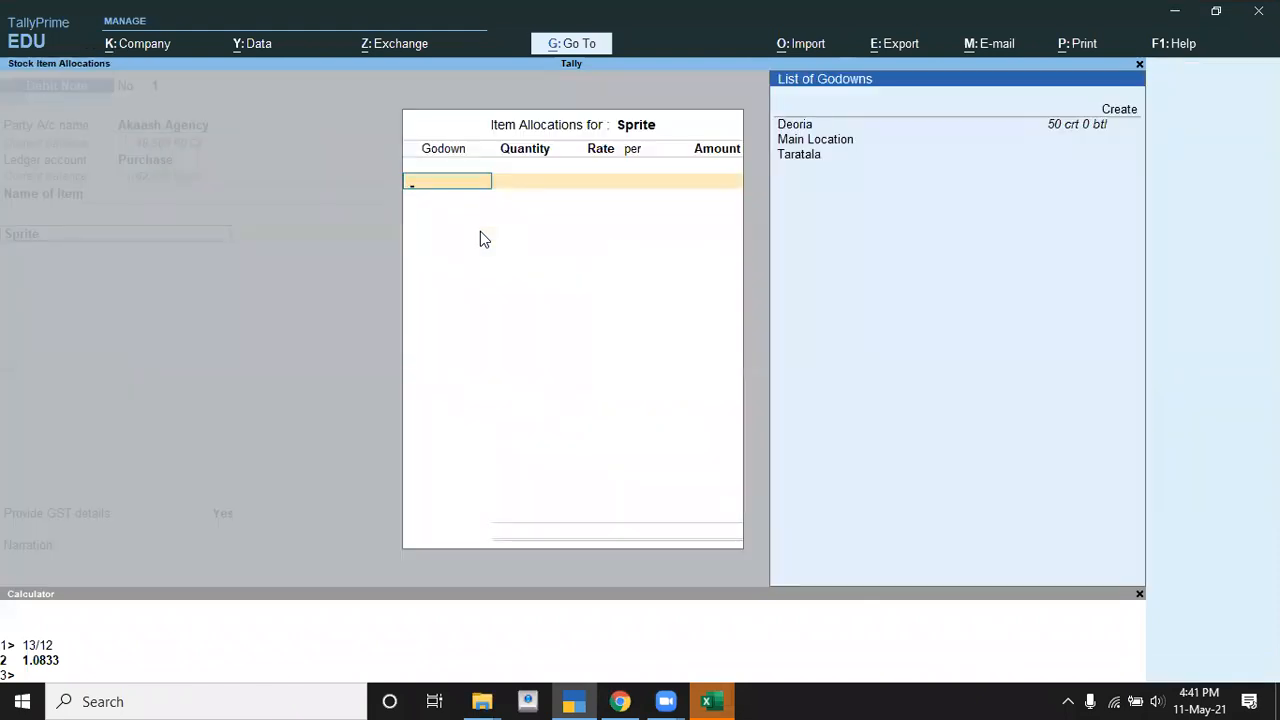
# - Return 0-5 crt of Sprite from the Deoria godown at the default rate and end the item list
pyautogui.press('Down')
pyautogui.press('Return')
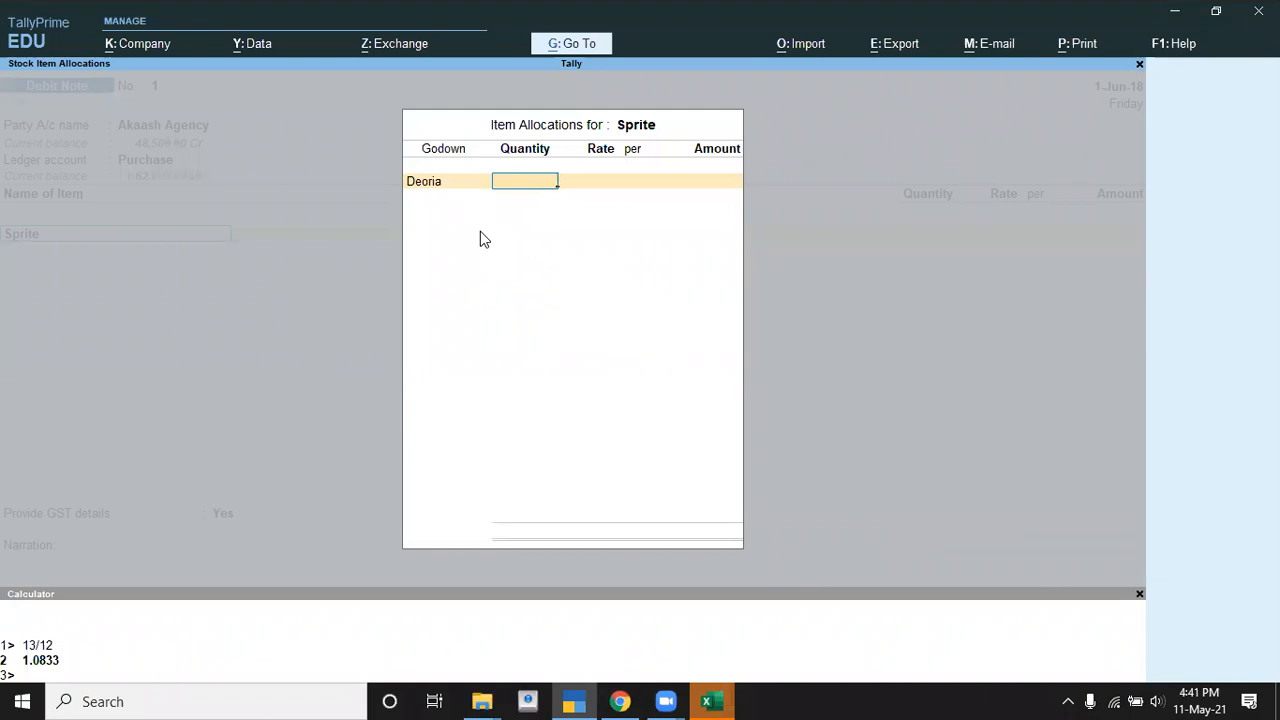
pyautogui.write('0-5')
pyautogui.press('Return')
pyautogui.press('Return')
pyautogui.press('Return')
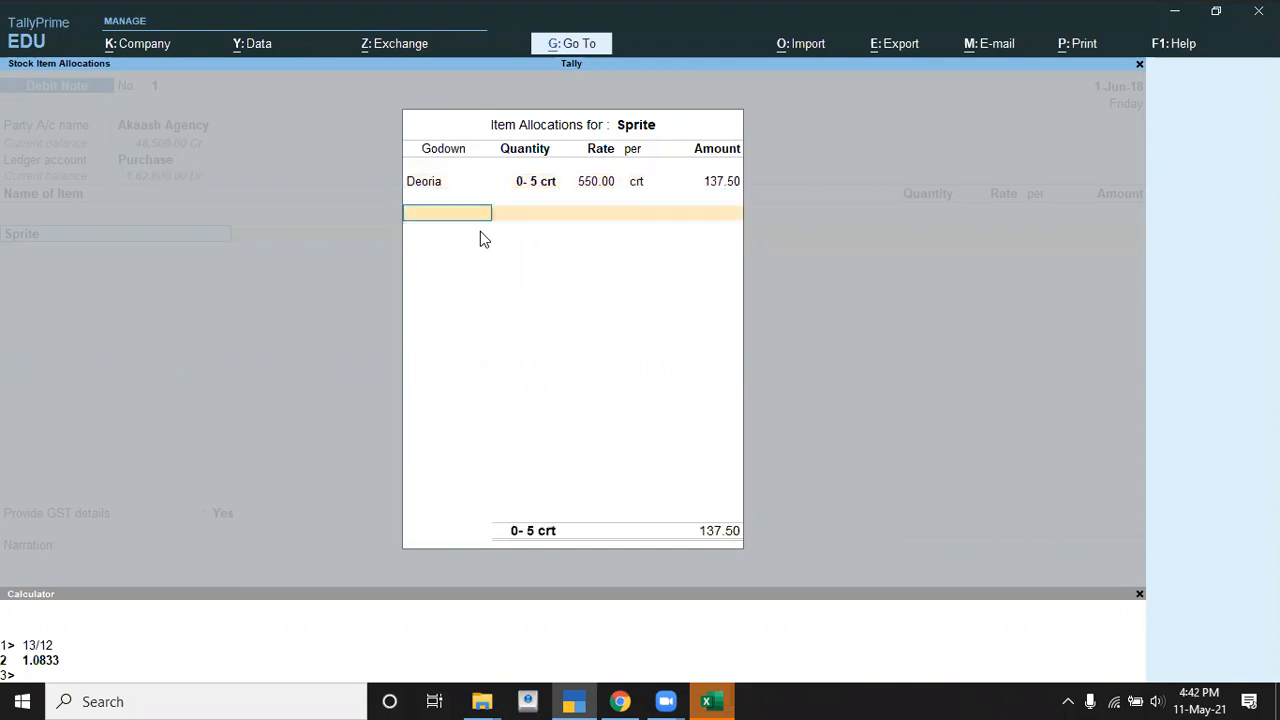
pyautogui.press('Return')
pyautogui.press('Return')
pyautogui.press('Return')
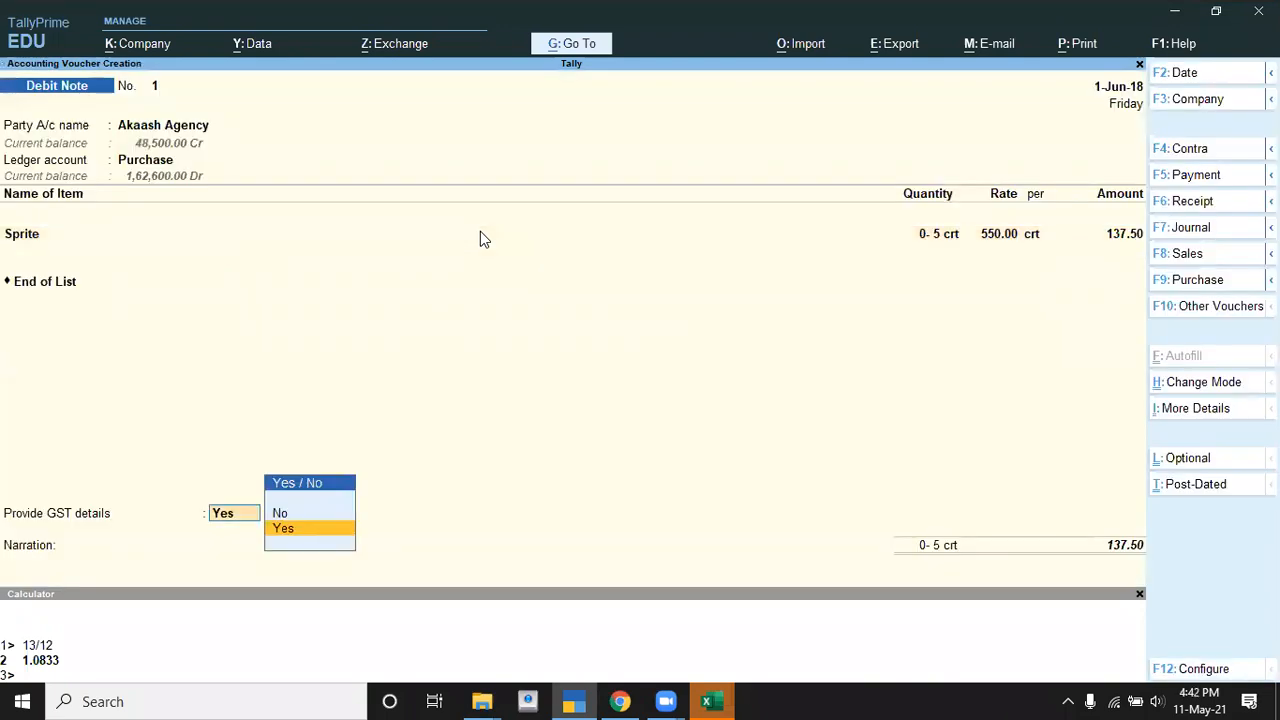
# - Decline GST details, adjust the return against bill reference pur/621, and save the debit note without a narration
pyautogui.press('Up')
pyautogui.press('Return')
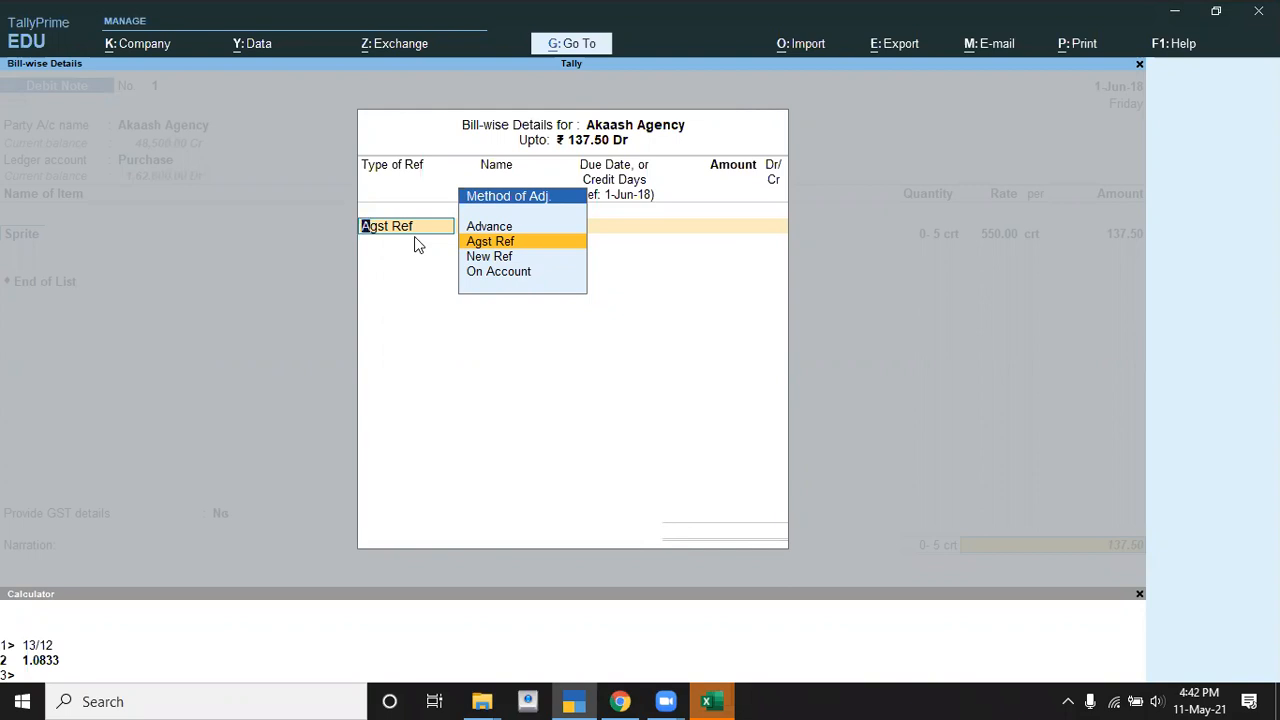
pyautogui.press('Return')
pyautogui.press('Return')
pyautogui.press('Return')
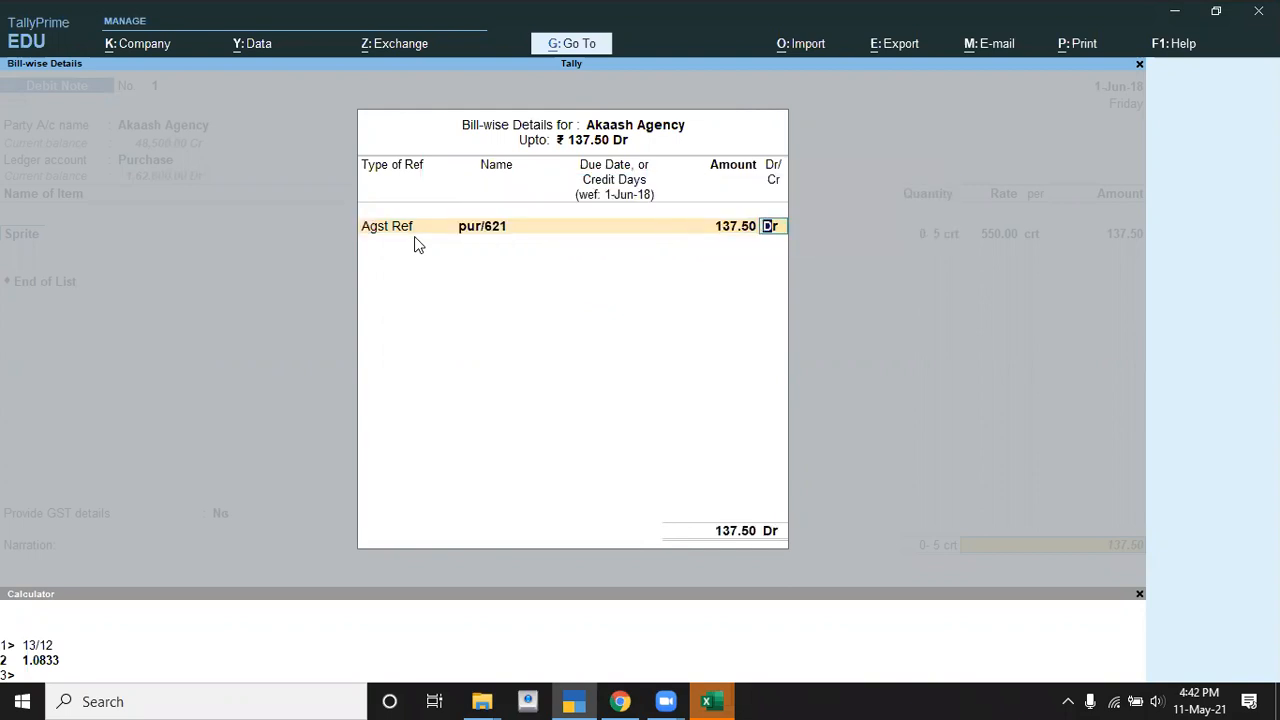
pyautogui.press('Return')
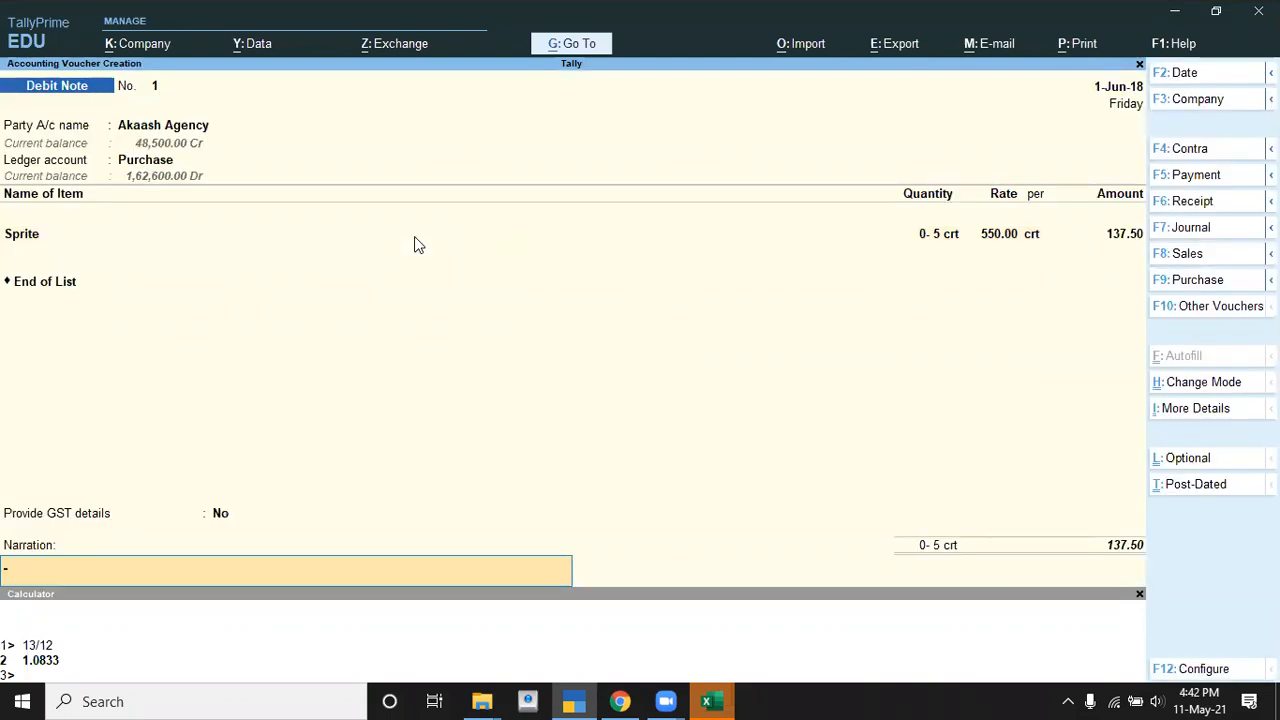
pyautogui.press('Return')
# - Switch to the Excel sheet and examine the salary and commission transactions that follow the Sprite return
pyautogui.hotkey('alt', 'Tab')
pyautogui.press('Down')
pyautogui.press('Down')
pyautogui.press('Down')
pyautogui.press('Down')
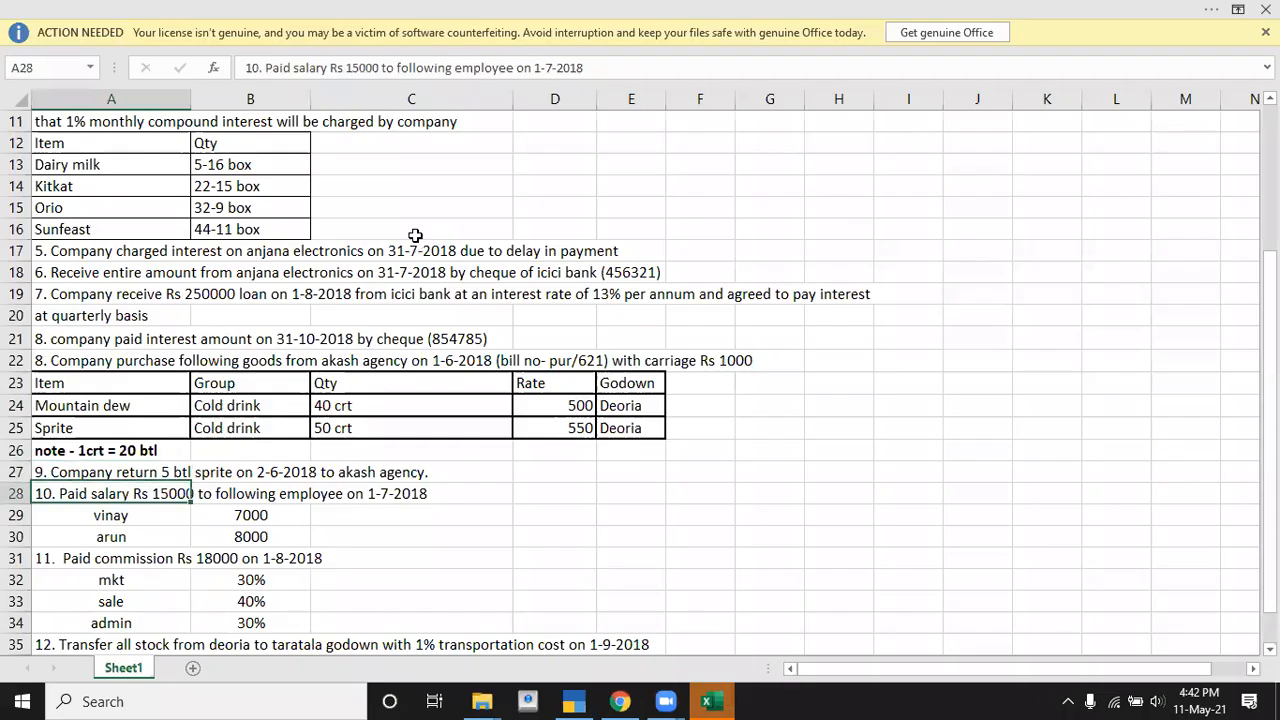
pyautogui.press('Down')
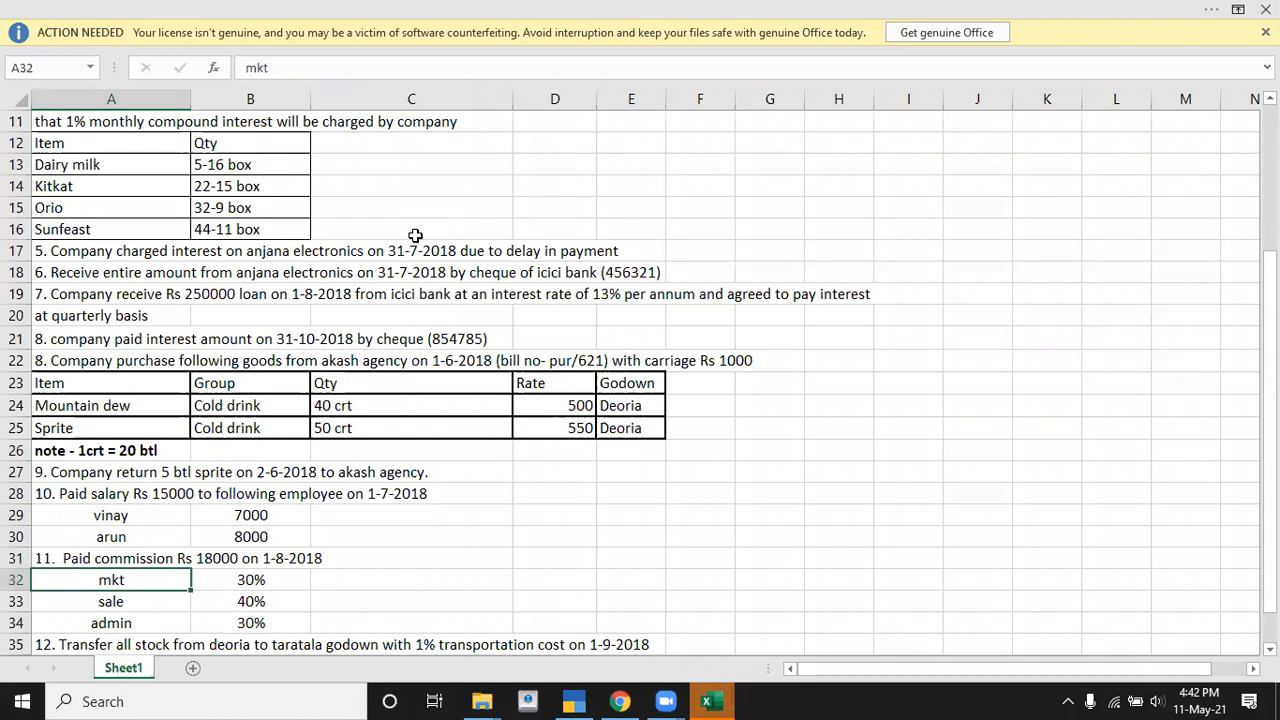
pyautogui.press('Up')
pyautogui.press('Up')
pyautogui.press('Up')
pyautogui.press('Up')
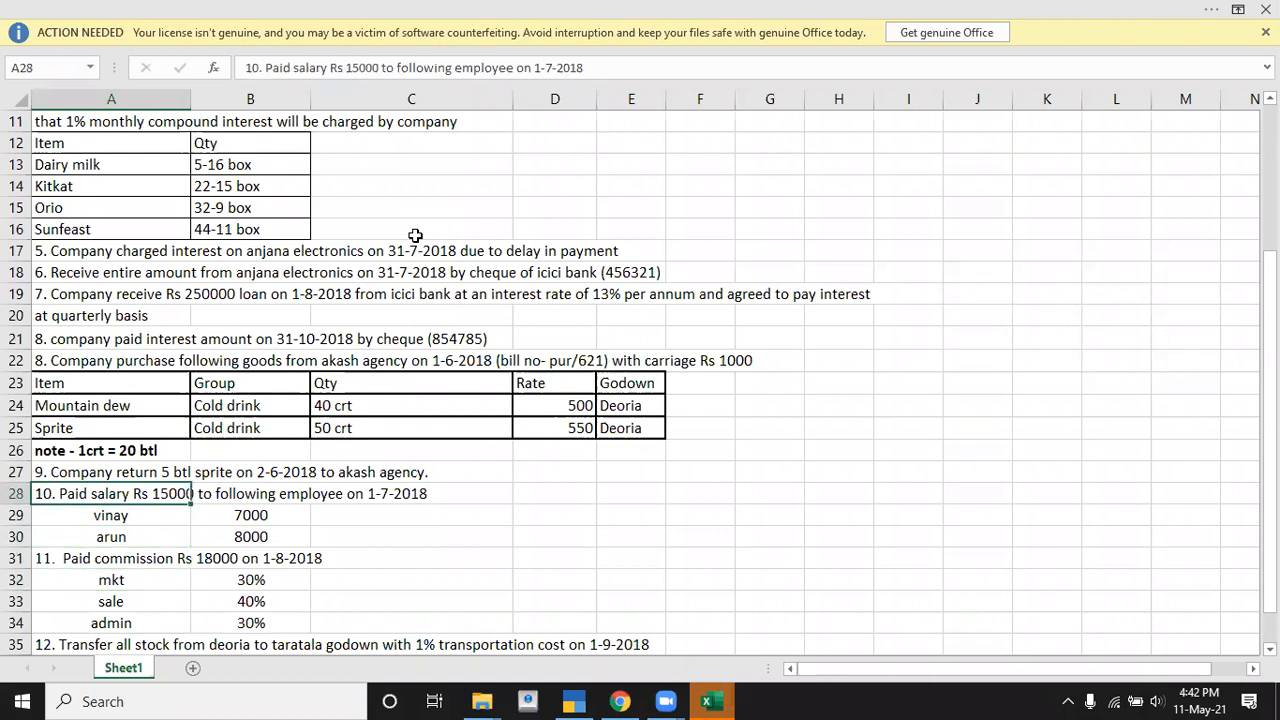
# - Return to TallyPrime, leave voucher entry and open the company features settings
pyautogui.hotkey('alt', 'Tab')
pyautogui.press('Escape')
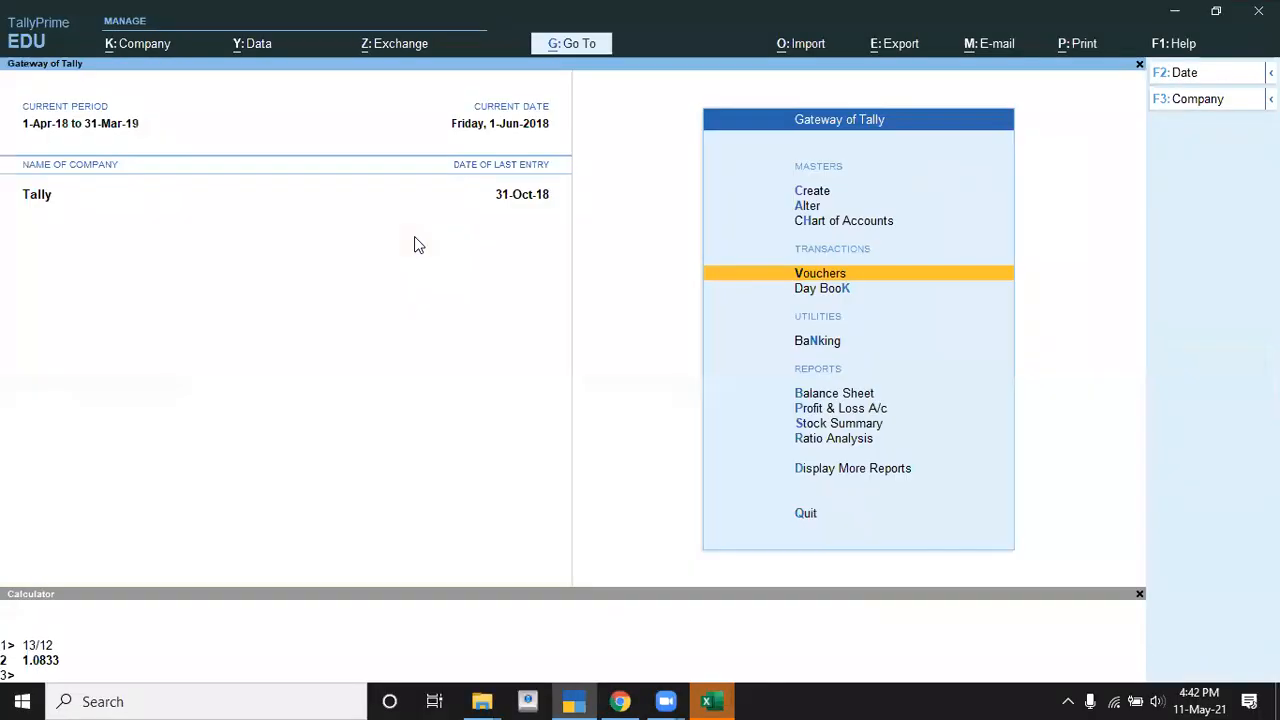
pyautogui.press('Up')
pyautogui.press('Up')
pyautogui.press('Up')
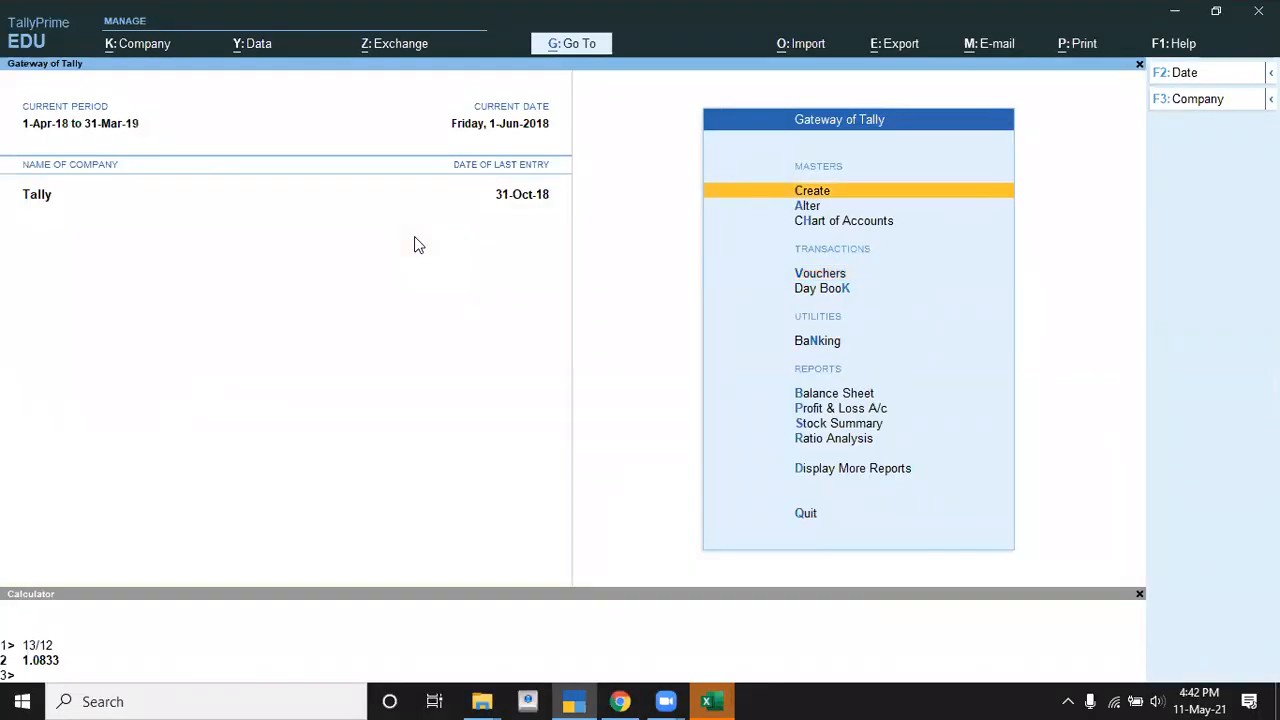
pyautogui.press('F11')
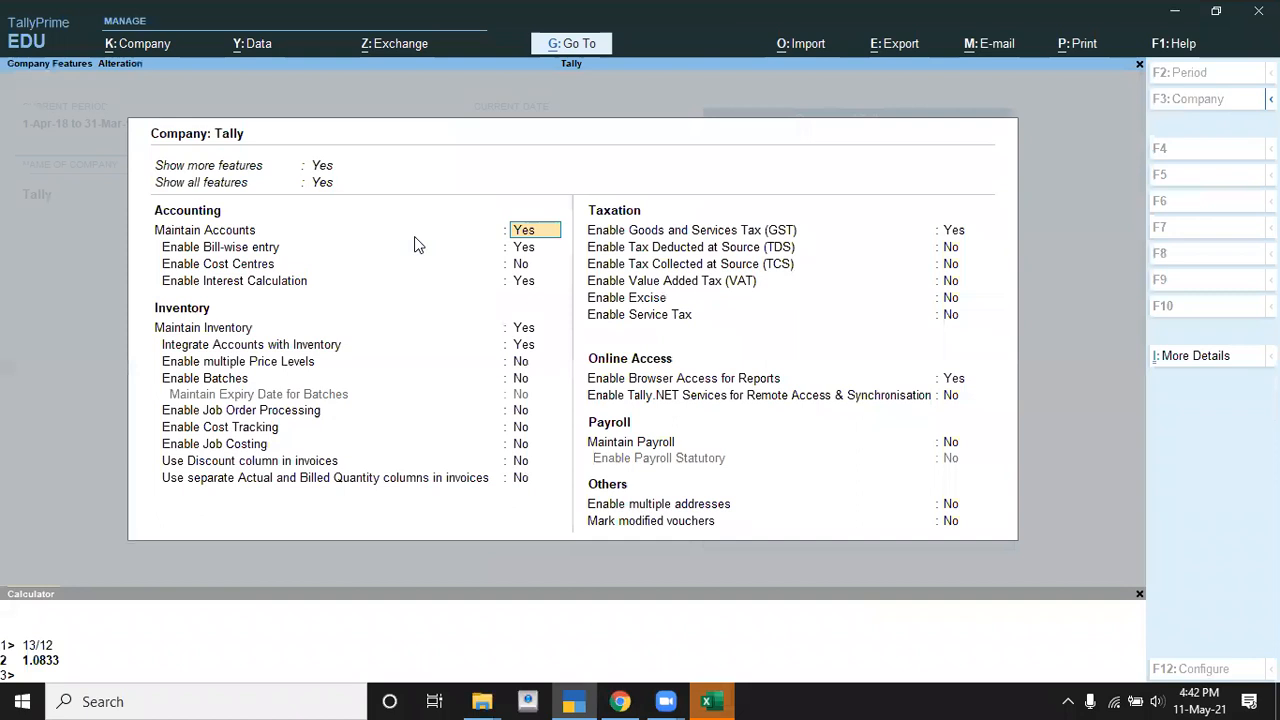
# - Set Enable Cost Centres to Yes and save the company features
pyautogui.press('Down')
pyautogui.press('Down')
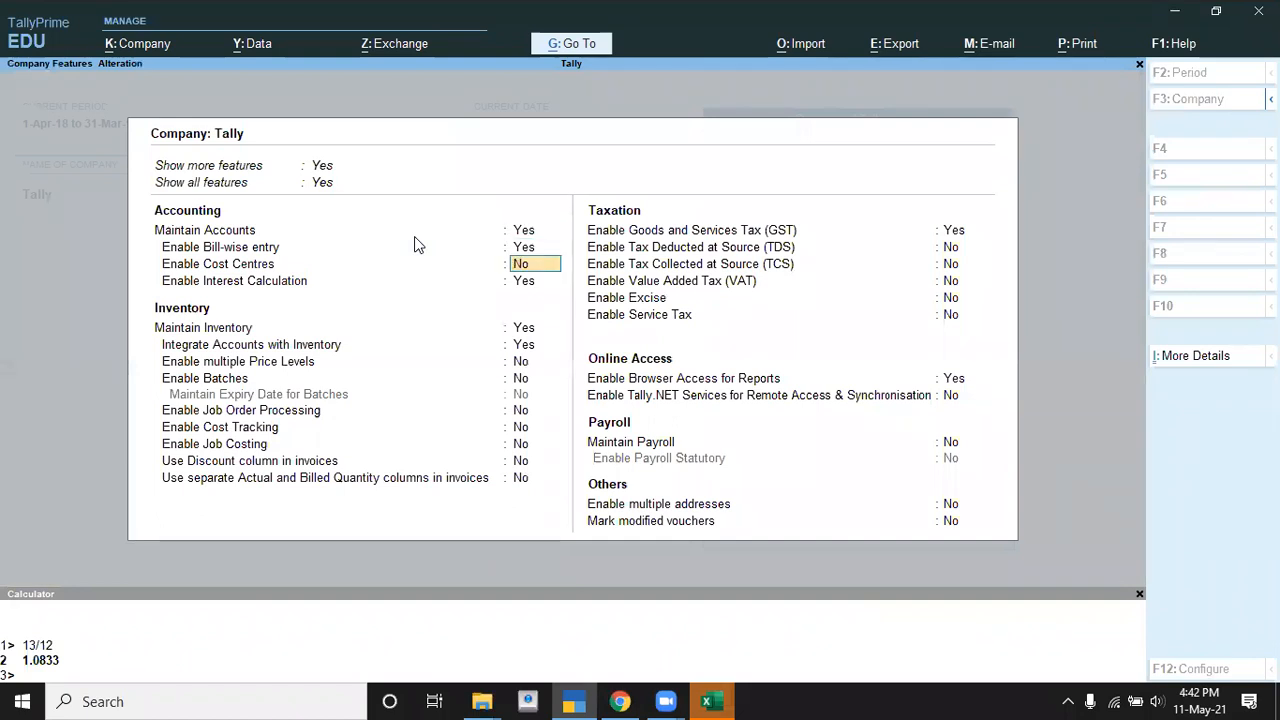
pyautogui.press('Down')
pyautogui.press('Down')
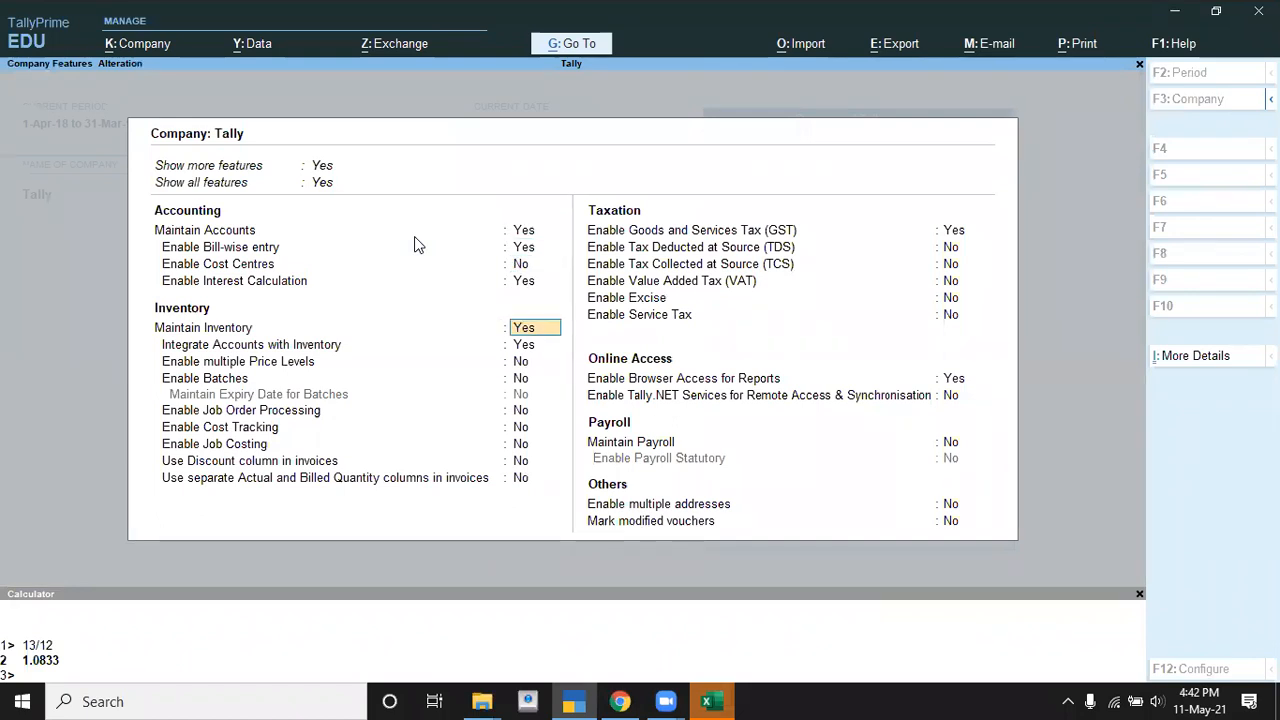
pyautogui.press('Up')
pyautogui.press('Up')
pyautogui.write('y')
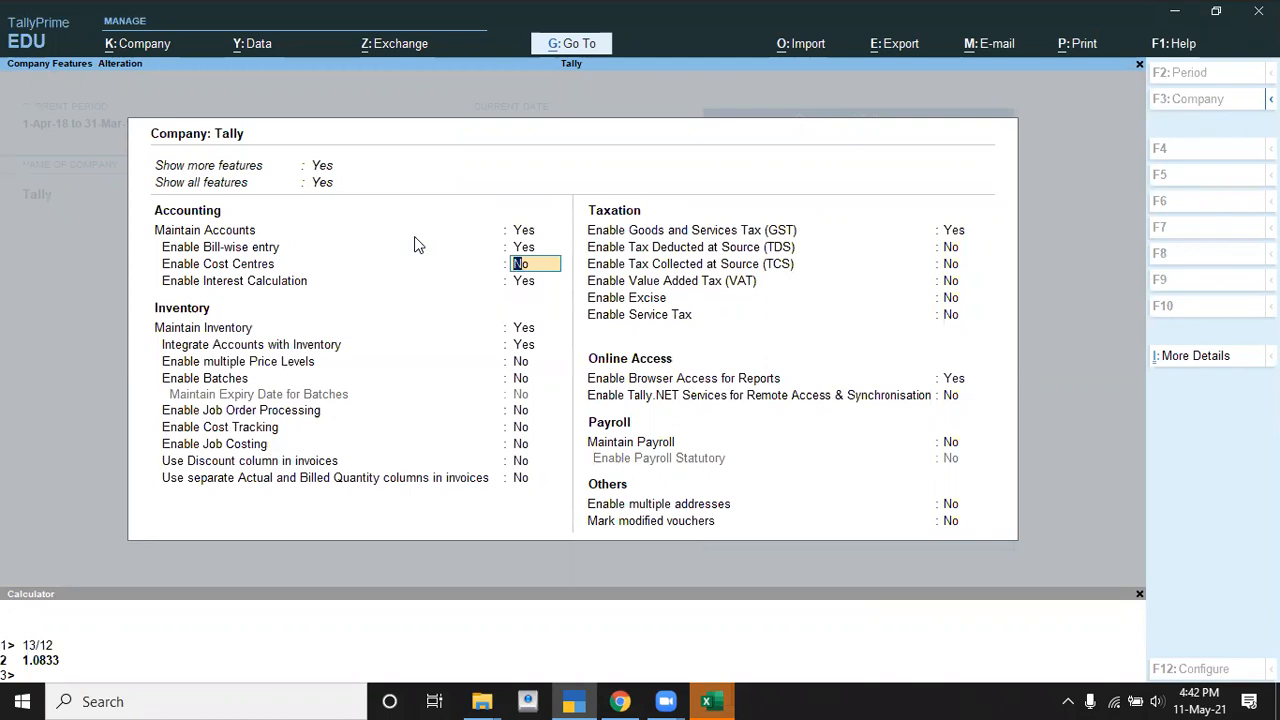
pyautogui.press('Return')
pyautogui.press('Down')
pyautogui.press('Down')
pyautogui.press('ctrl')
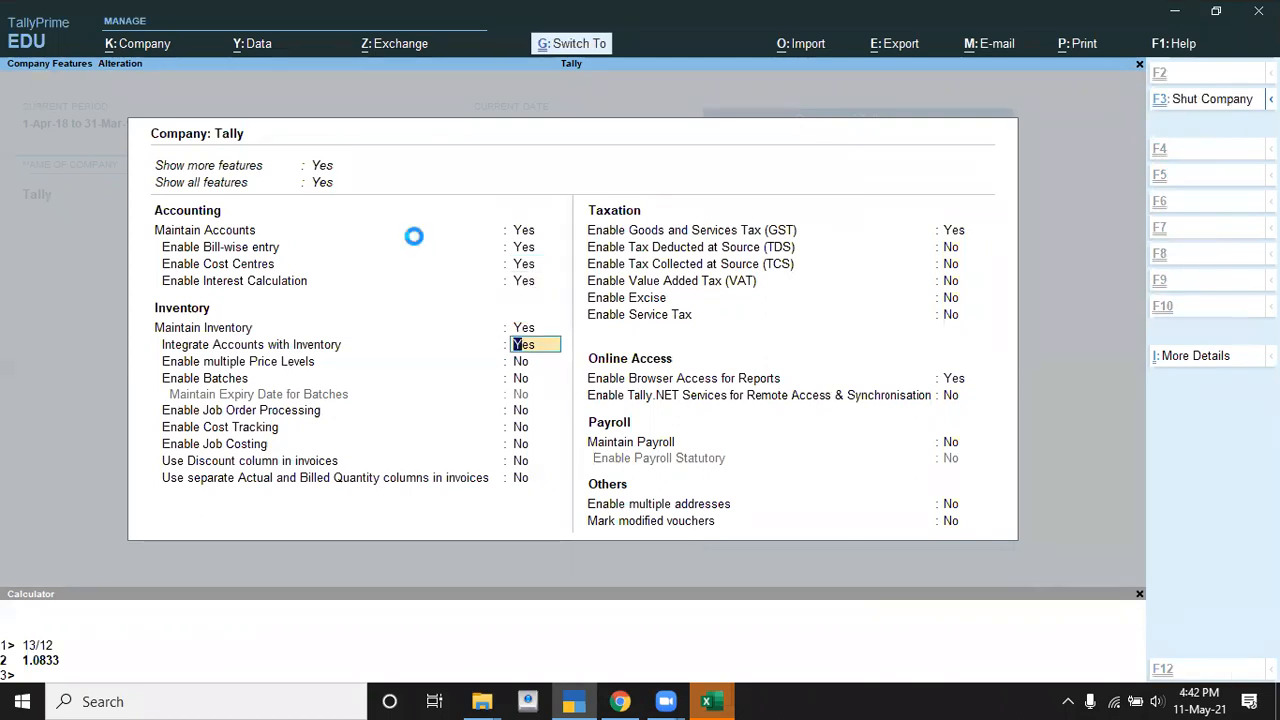
pyautogui.hotkey('ctrl', 'a')
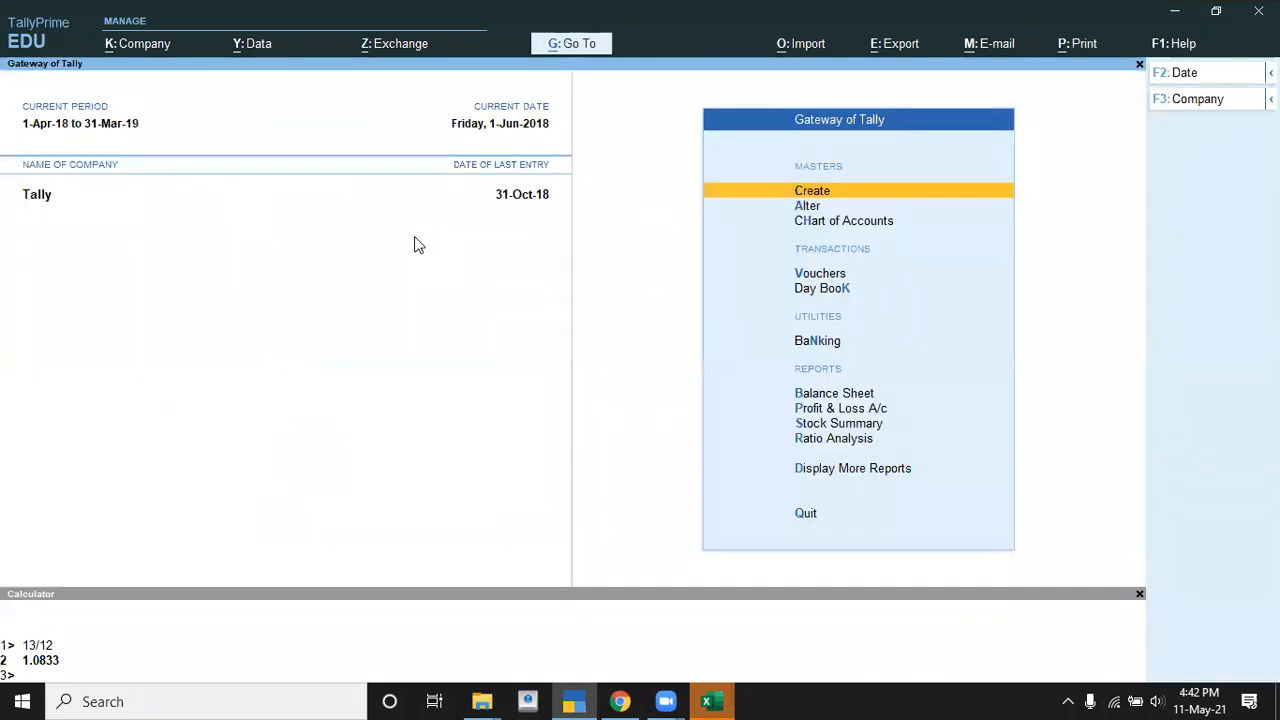
# - Expand the list of masters to show more and start creating a new cost category
pyautogui.press('Return')
pyautogui.press('Down')
pyautogui.press('Up')
pyautogui.press('Up')
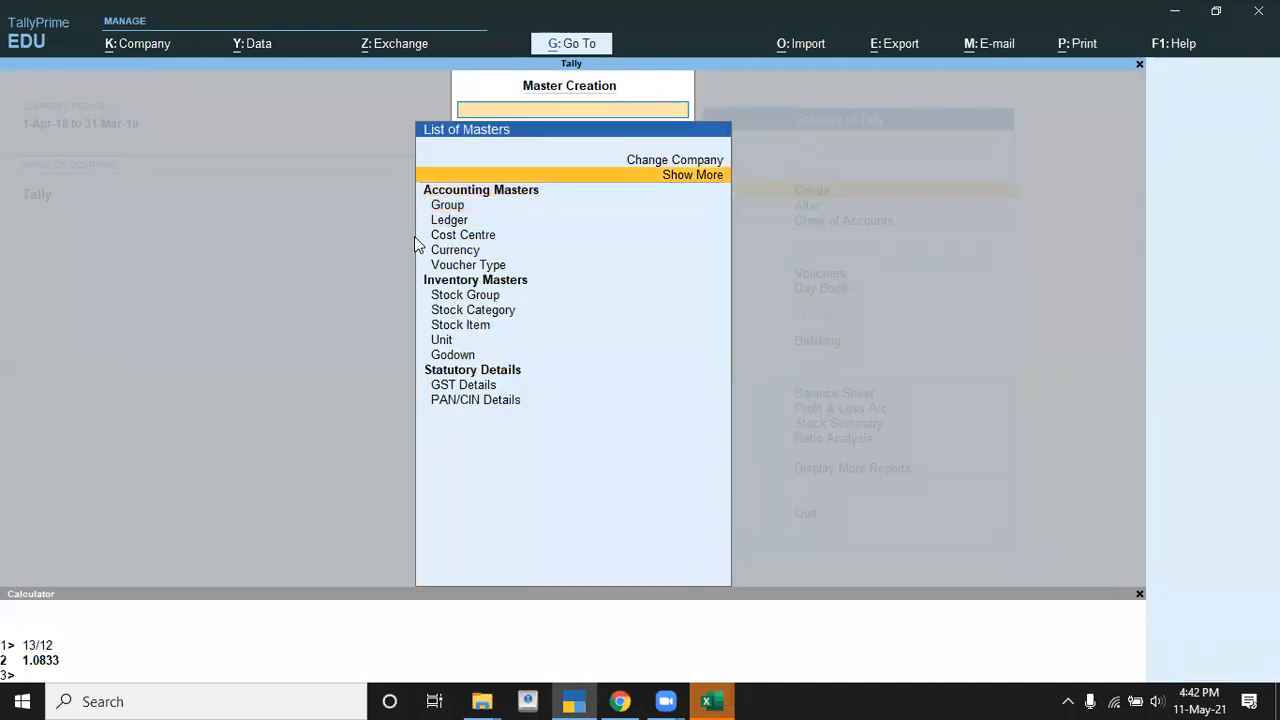
pyautogui.press('Return')
pyautogui.press('Down')
pyautogui.press('Down')
pyautogui.press('Down')
pyautogui.press('Down')
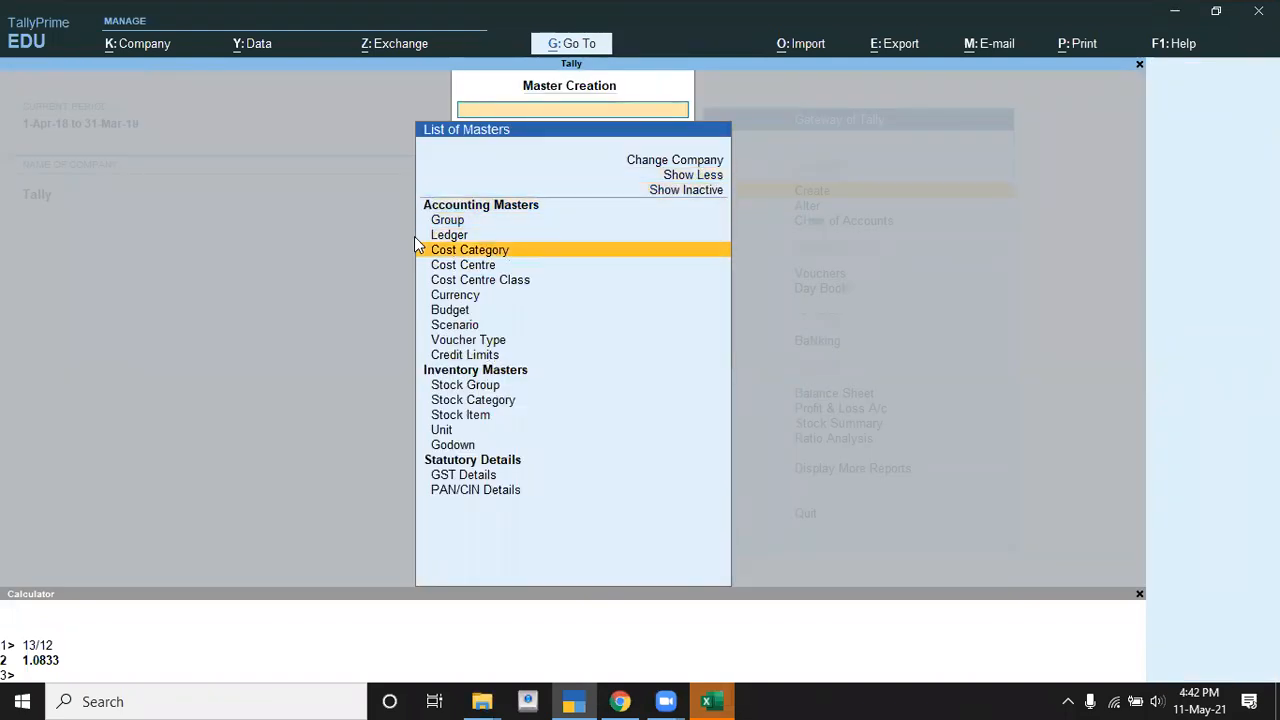
pyautogui.press('Return')
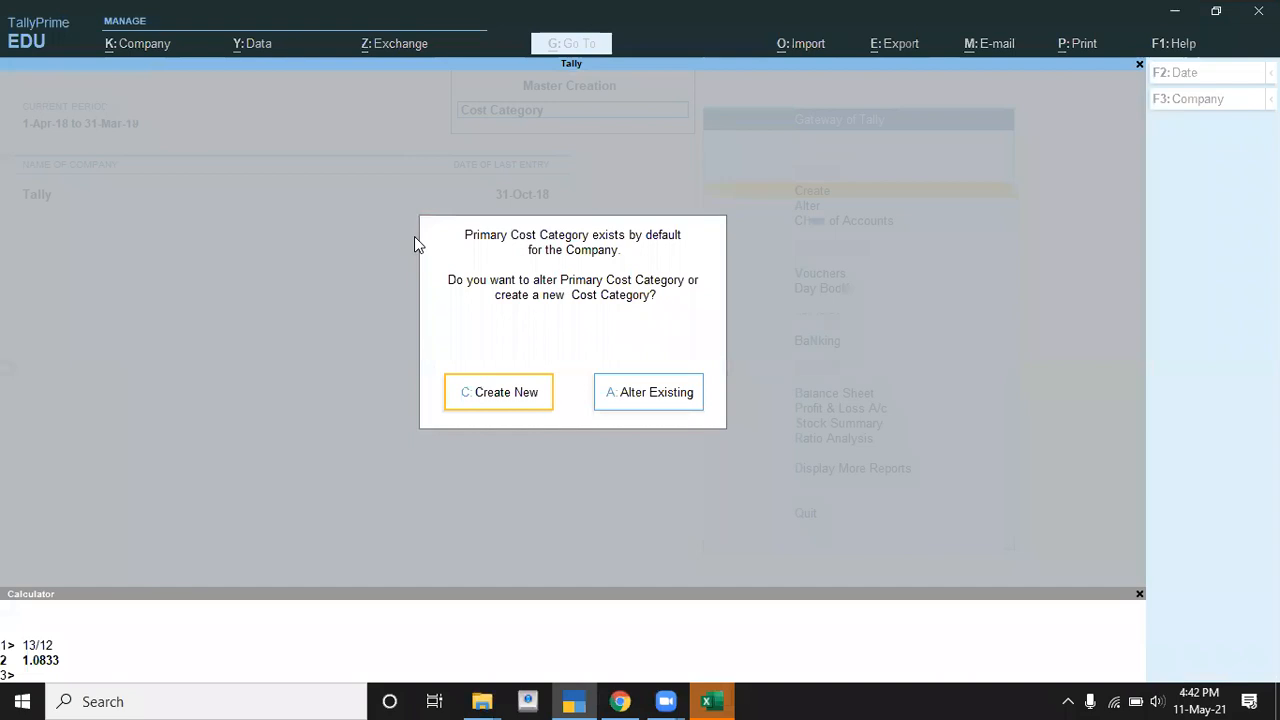
pyautogui.press('c')
# - Check the salary transaction in the Excel sheet and save the new cost category as Salary with the default allocations
pyautogui.hotkey('alt', 'Tab')
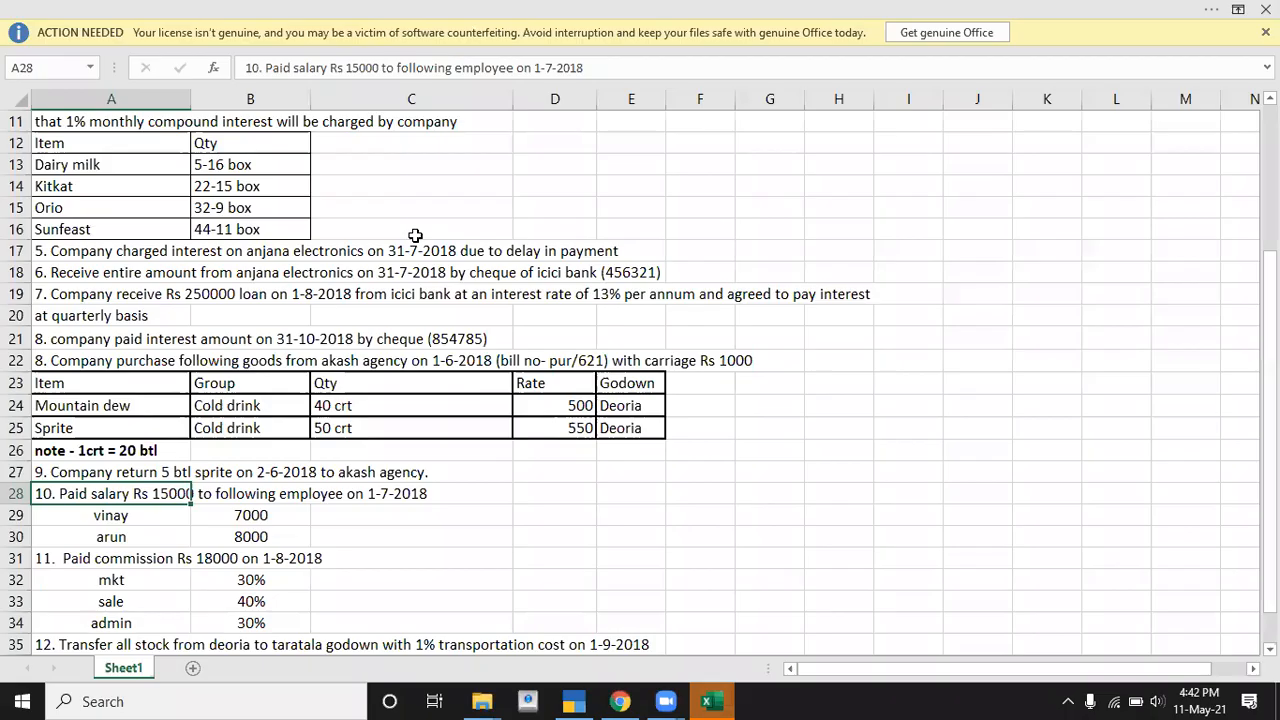
pyautogui.hotkey('alt', 'Tab')
pyautogui.write('Salary')
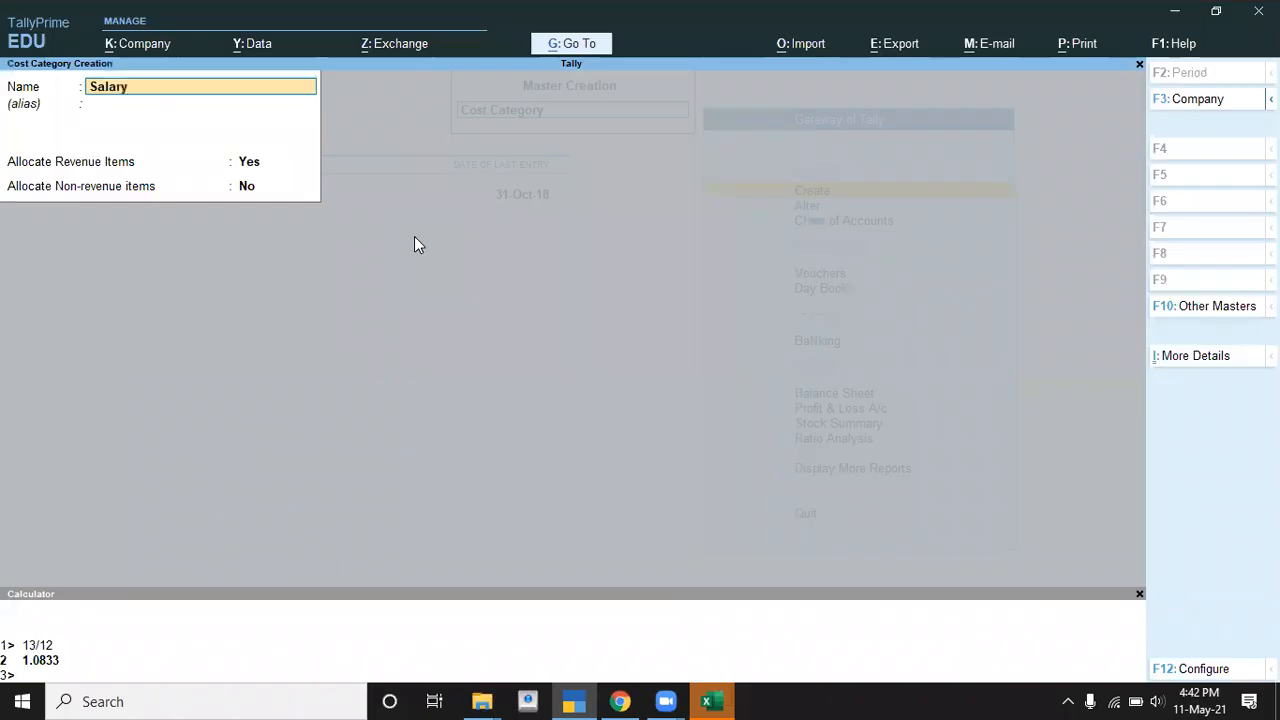
pyautogui.press('Return')
pyautogui.press('Return')
pyautogui.press('Return')
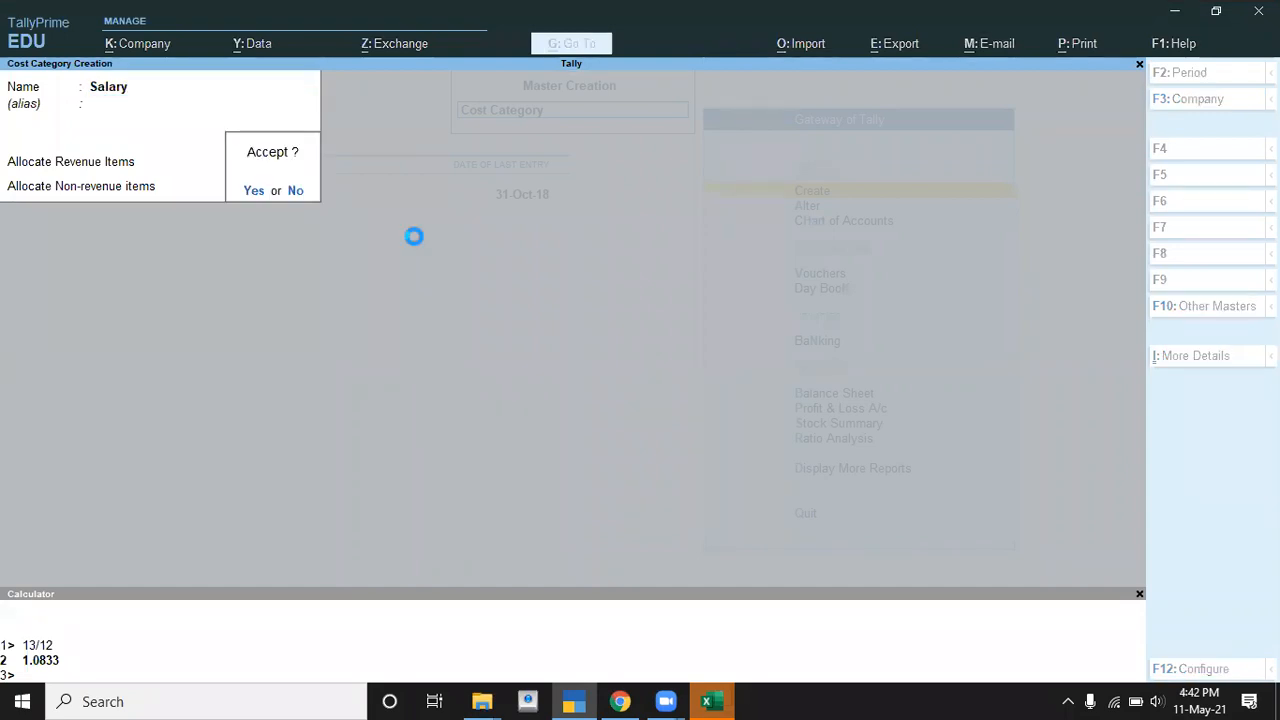
pyautogui.press('Return')
# - Create a primary cost centre under the Salary category, named after the first employee in the Excel salary list
pyautogui.press('Down')
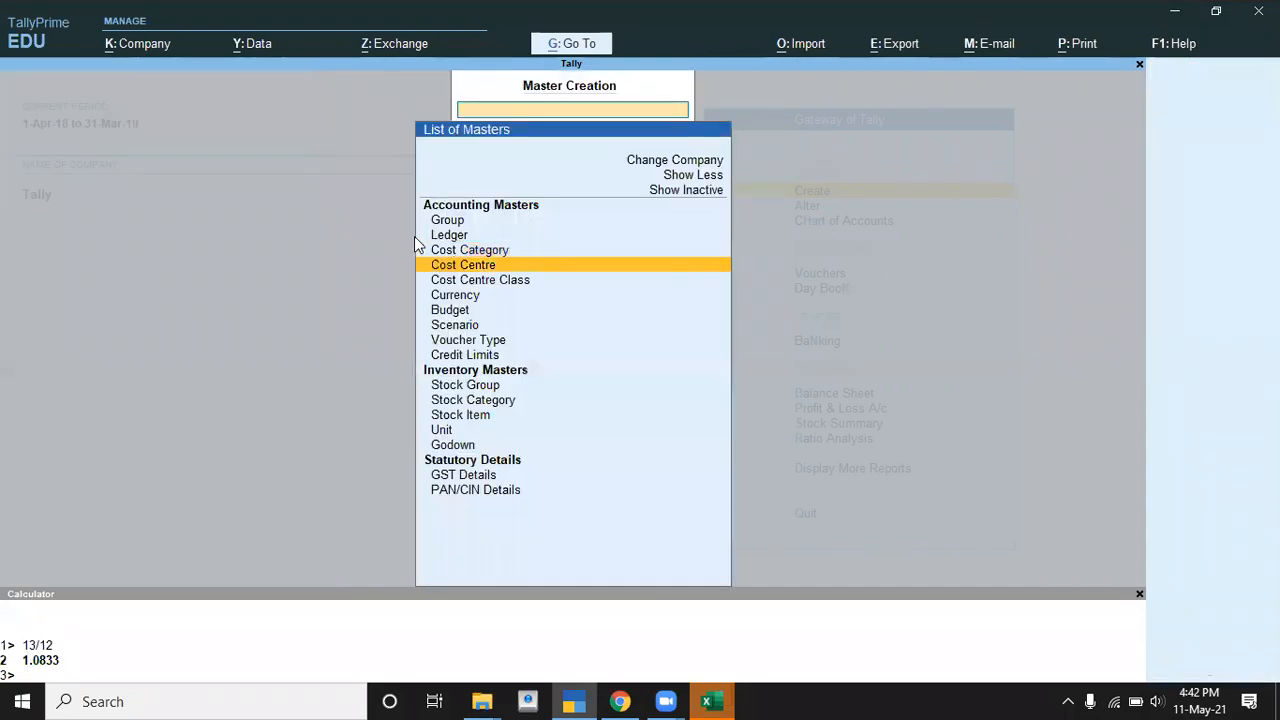
pyautogui.press('Return')
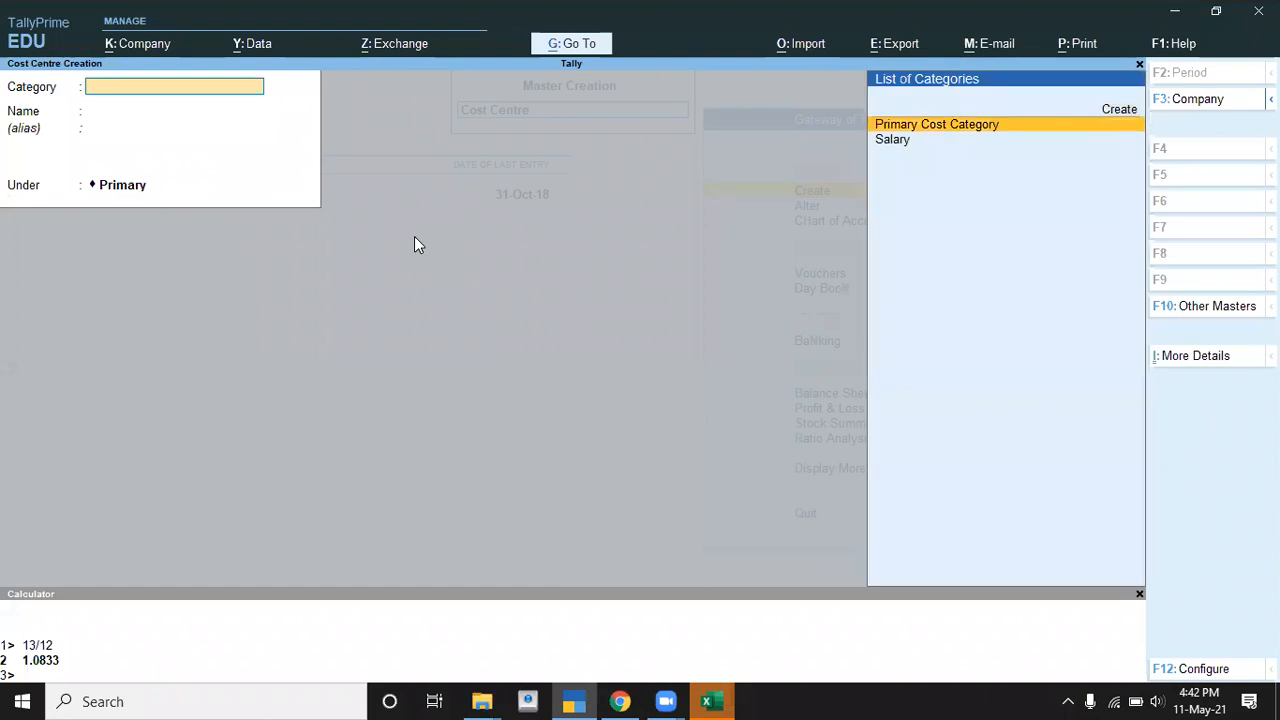
pyautogui.press('Down')
pyautogui.press('Return')
pyautogui.hotkey('alt', 'Tab')
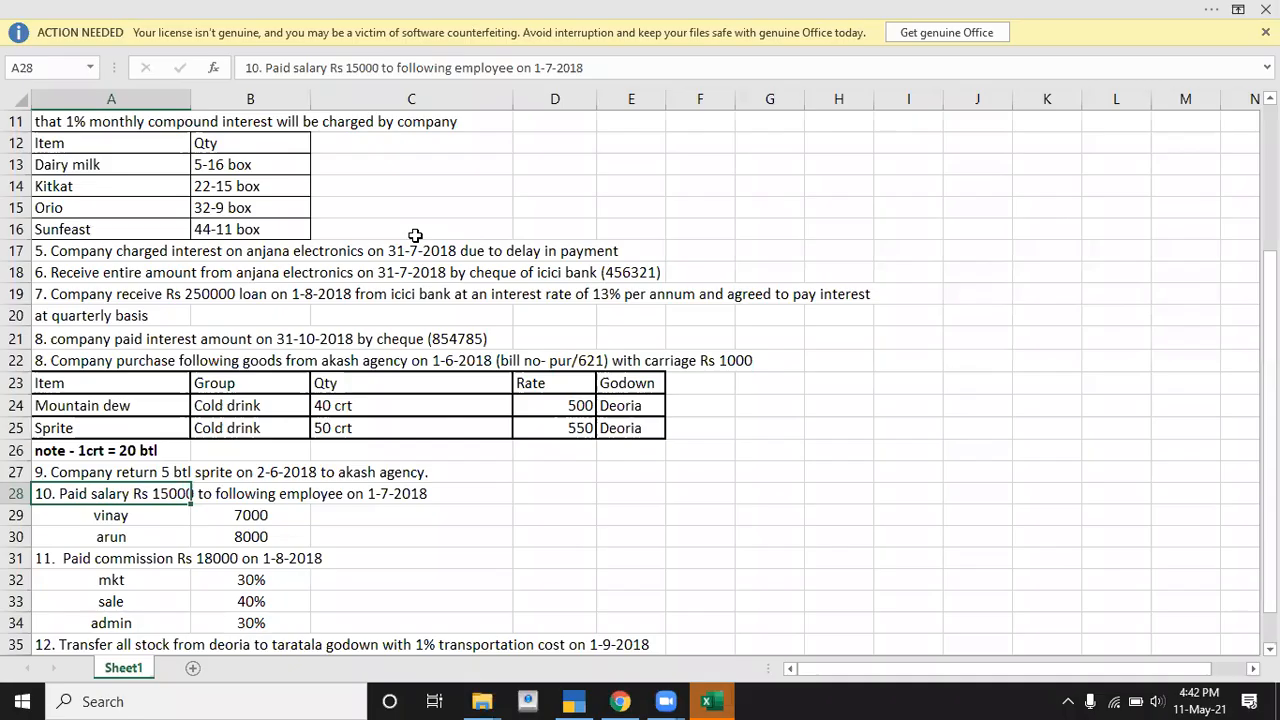
pyautogui.press('Down')
pyautogui.hotkey('alt', 'Tab')
pyautogui.write('Vinay')
pyautogui.press('Return')
pyautogui.press('Return')
pyautogui.press('Return')
pyautogui.press('Return')
# - Create a second primary cost centre under Salary with the other employee's name, and quit cost centre creation
pyautogui.write('Arun')
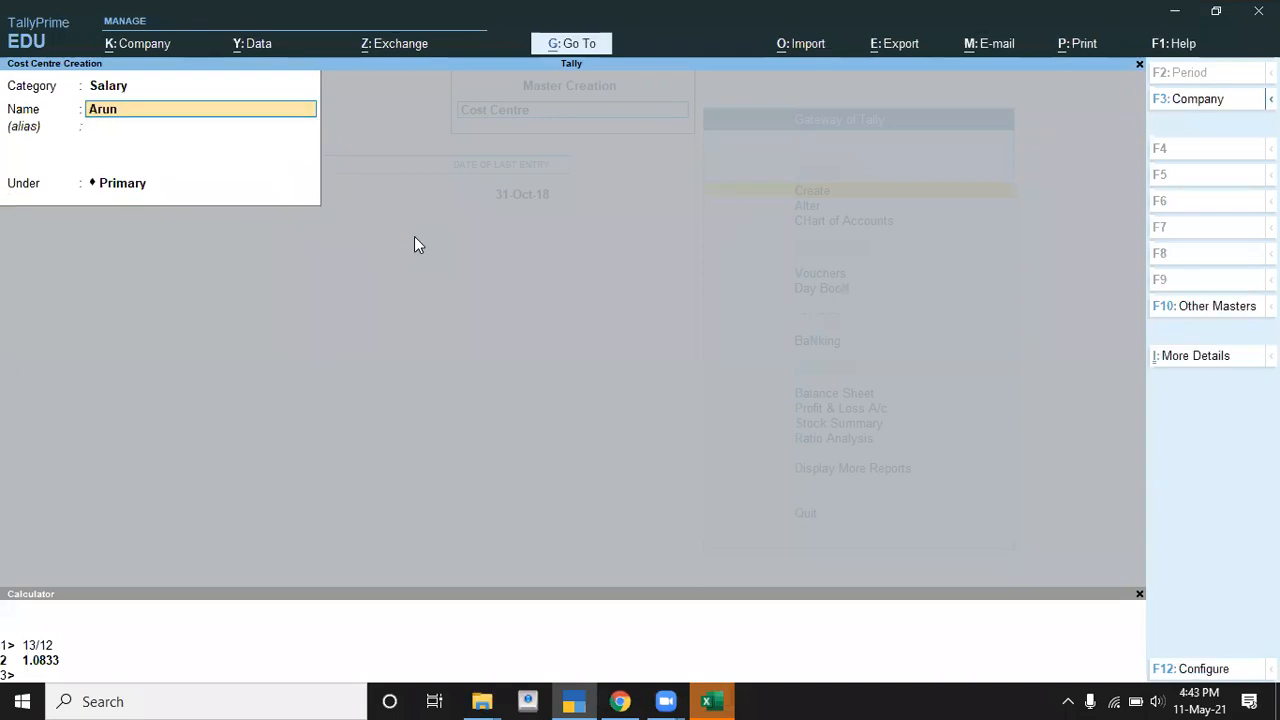
pyautogui.press('Return')
pyautogui.press('Return')
pyautogui.press('Return')
pyautogui.press('Return')
pyautogui.press('Escape')
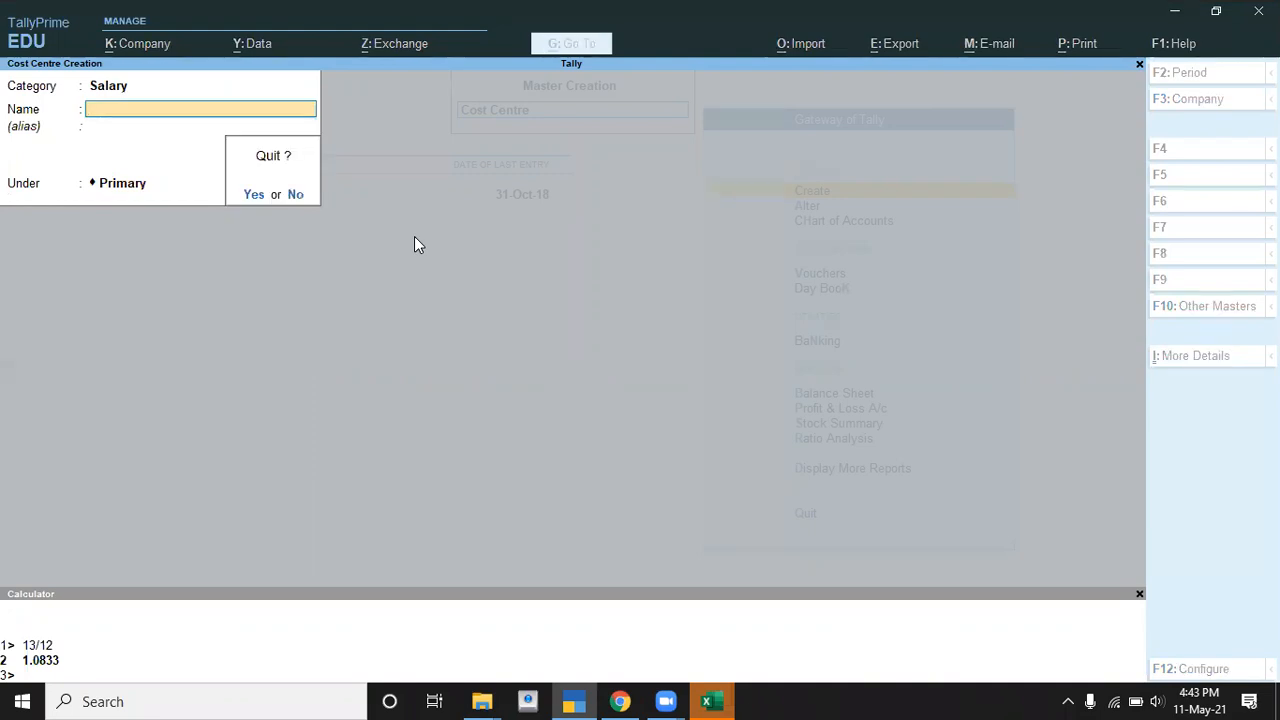
pyautogui.press('Return')
# - Check the salary payment in the Excel sheet and open a Payment voucher with the cost centre class left Not Applicable
pyautogui.hotkey('alt', 'Tab')
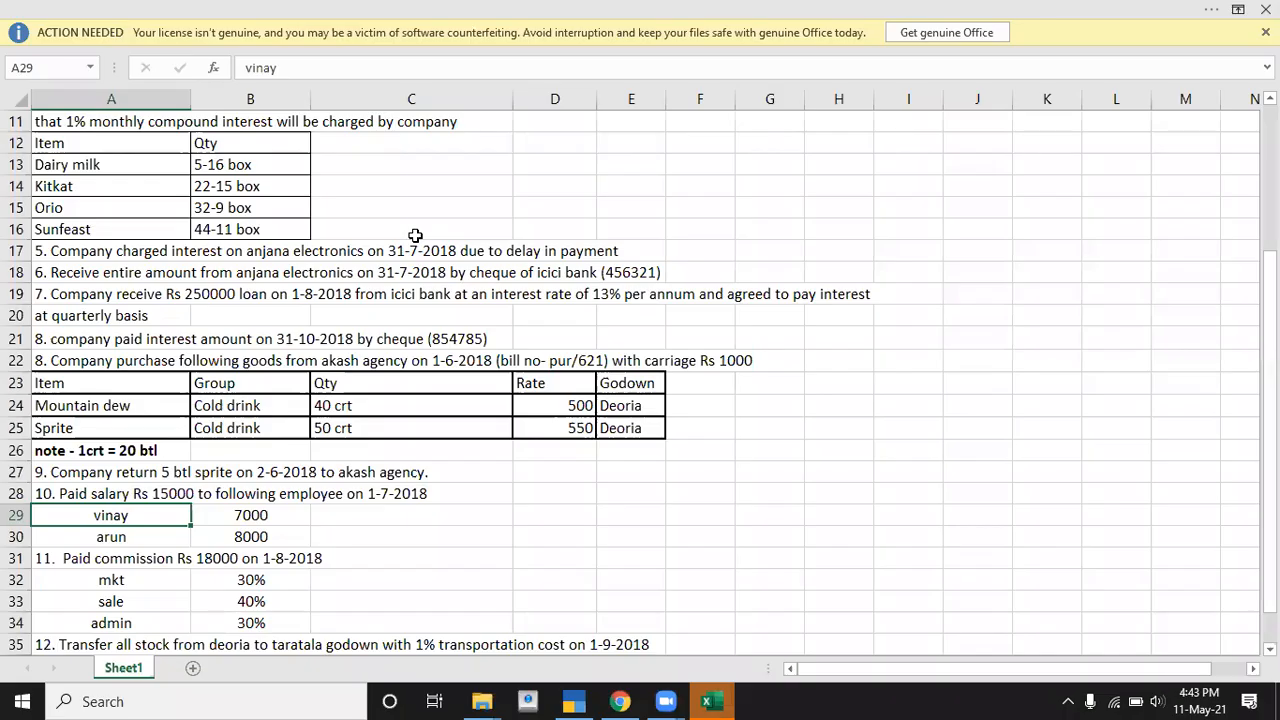
pyautogui.press('alt')
pyautogui.hotkey('alt', 'Tab')
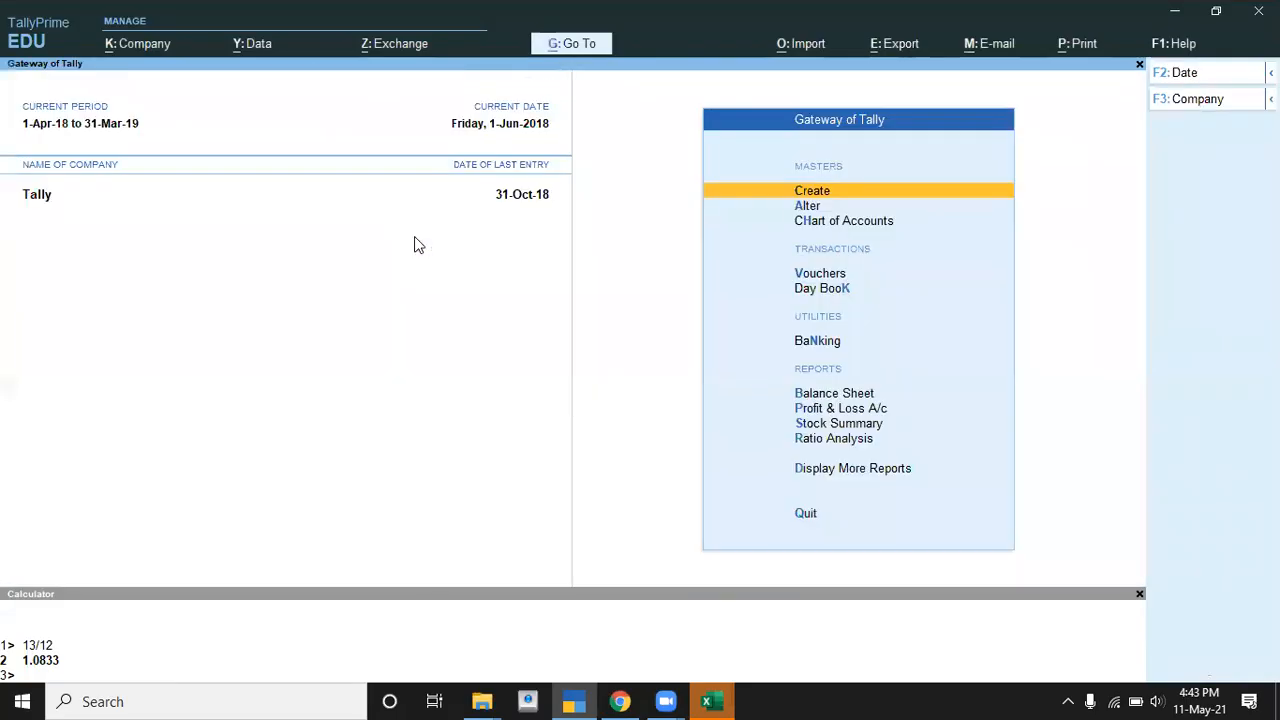
pyautogui.press('Down')
pyautogui.press('Down')
pyautogui.press('Down')
pyautogui.press('Down')
pyautogui.press('Up')
pyautogui.press('Return')
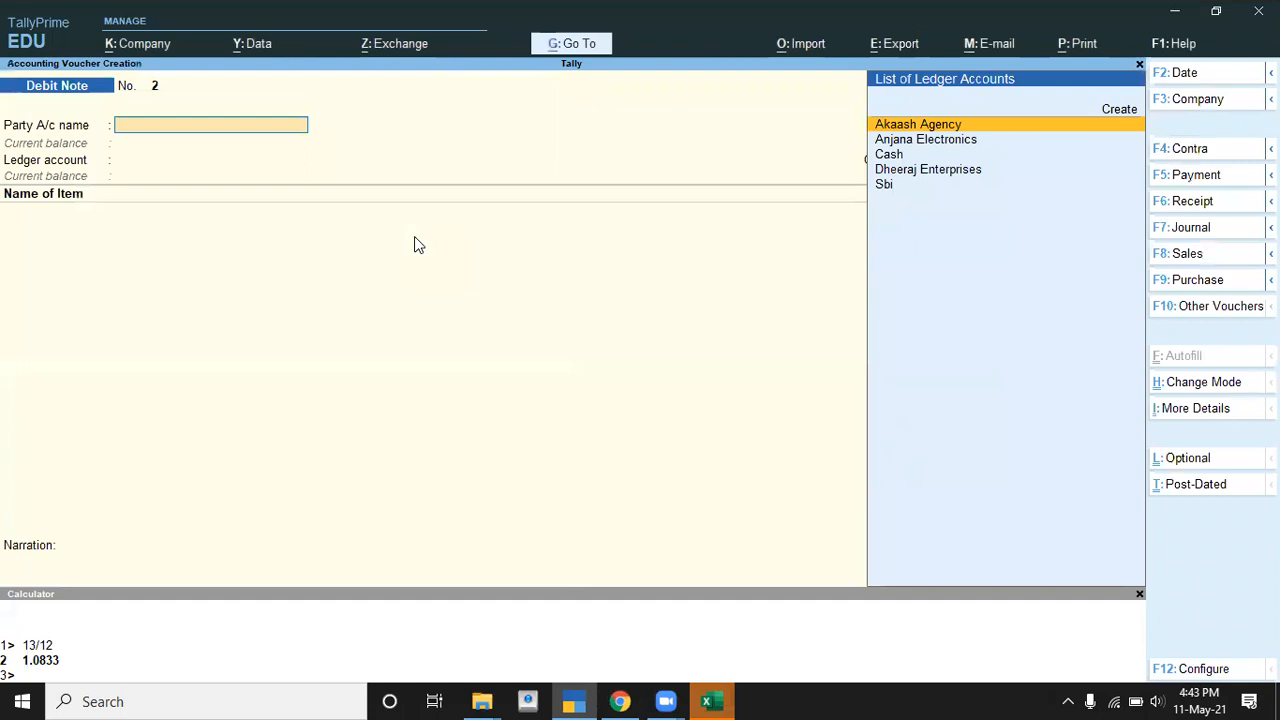
pyautogui.press('F5')
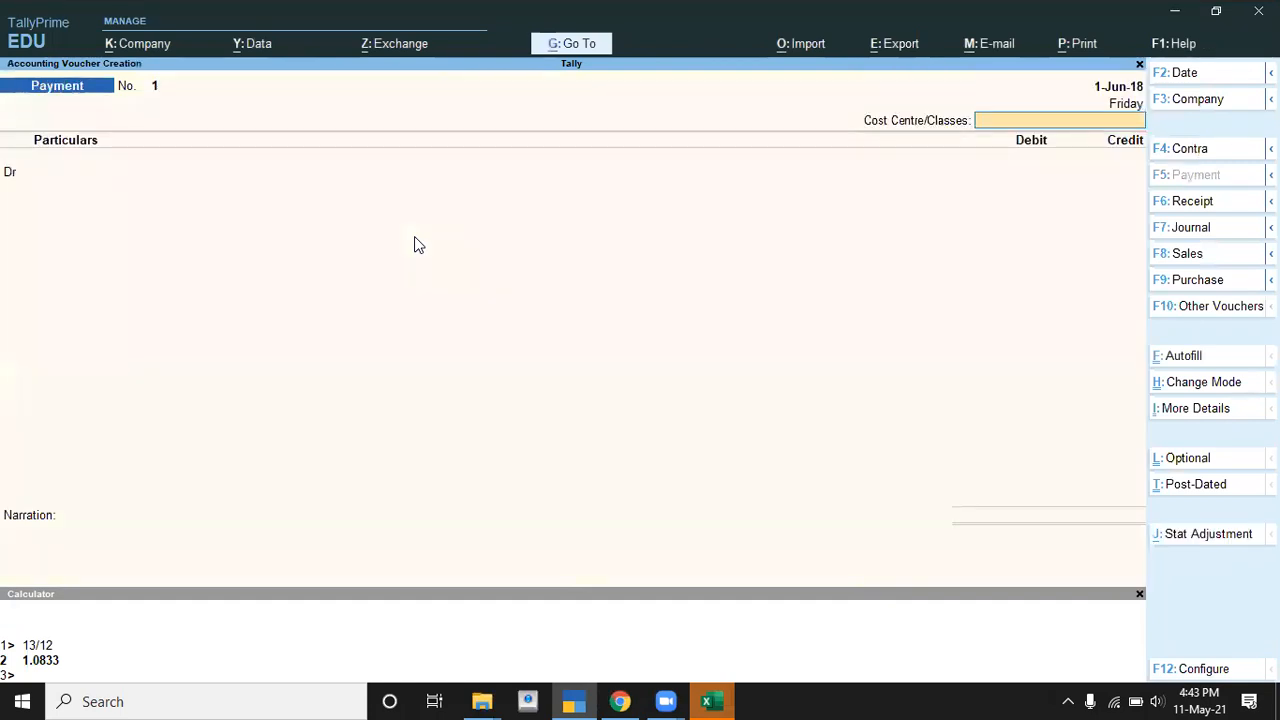
pyautogui.press('Return')
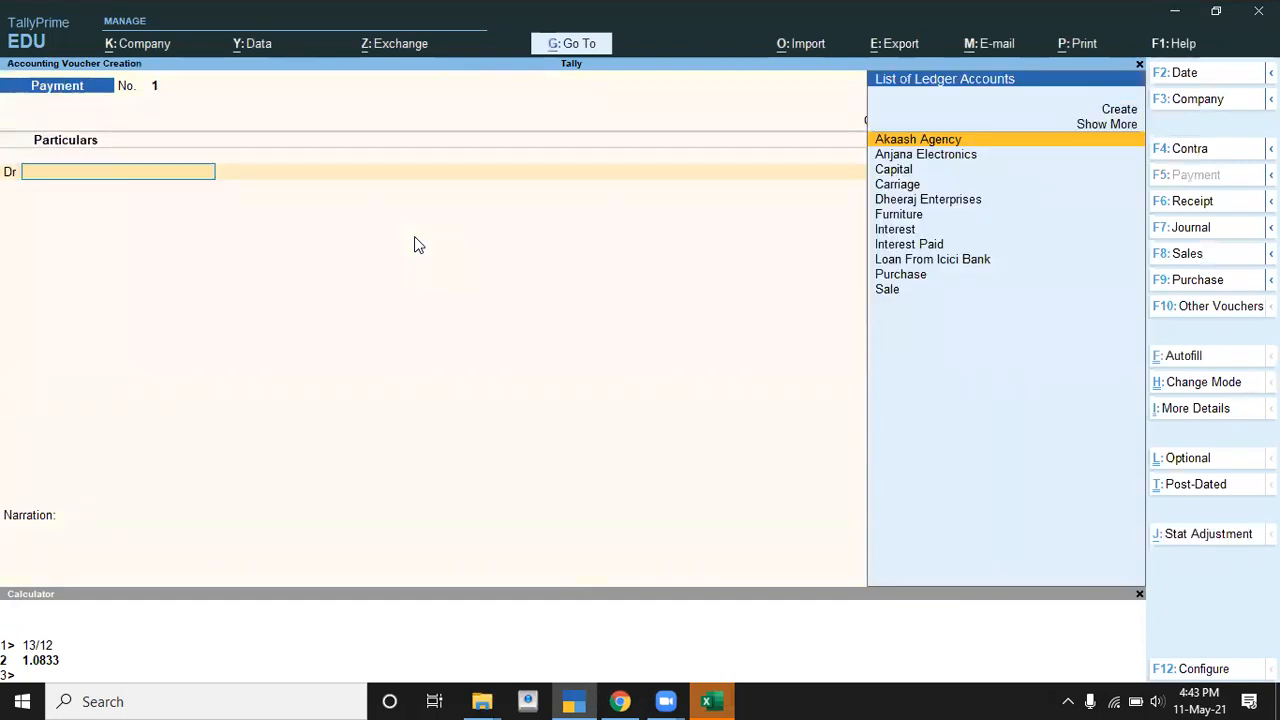
# - Start a new ledger named Salary from the payment voucher's debit line
pyautogui.hotkey('alt', 'c')
pyautogui.write('Salary')
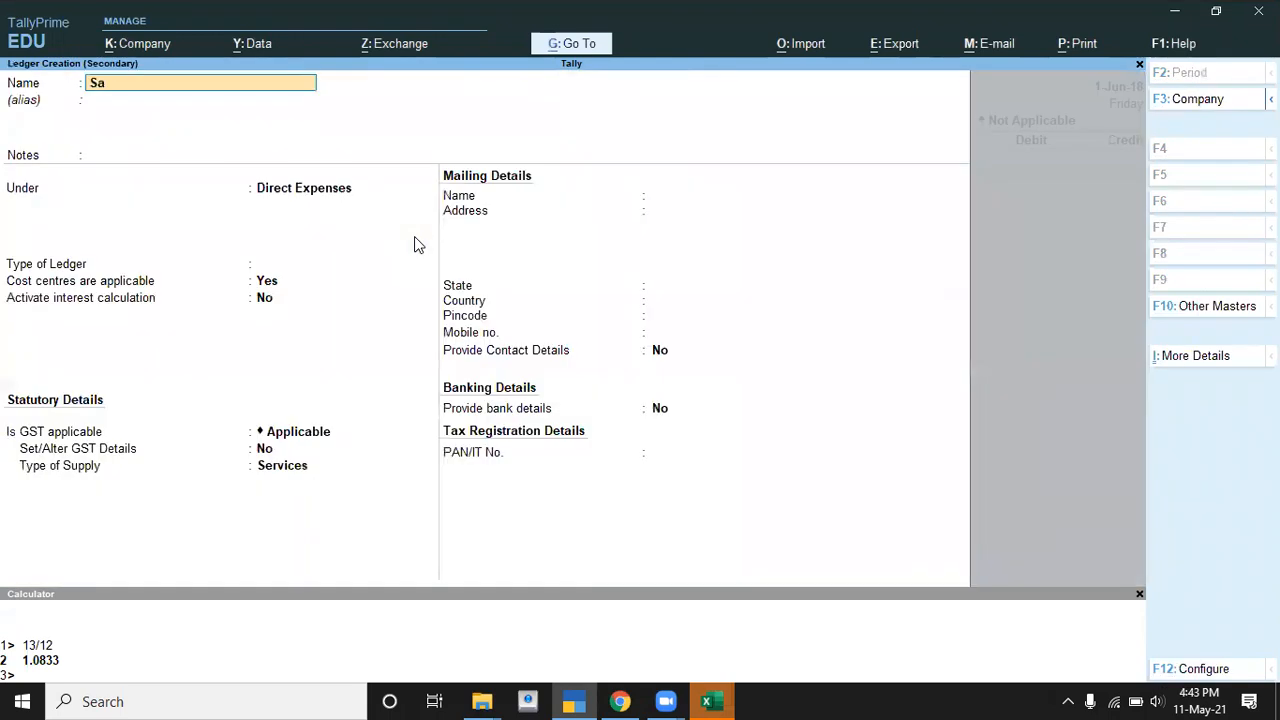
pyautogui.press('Return')
pyautogui.press('Return')
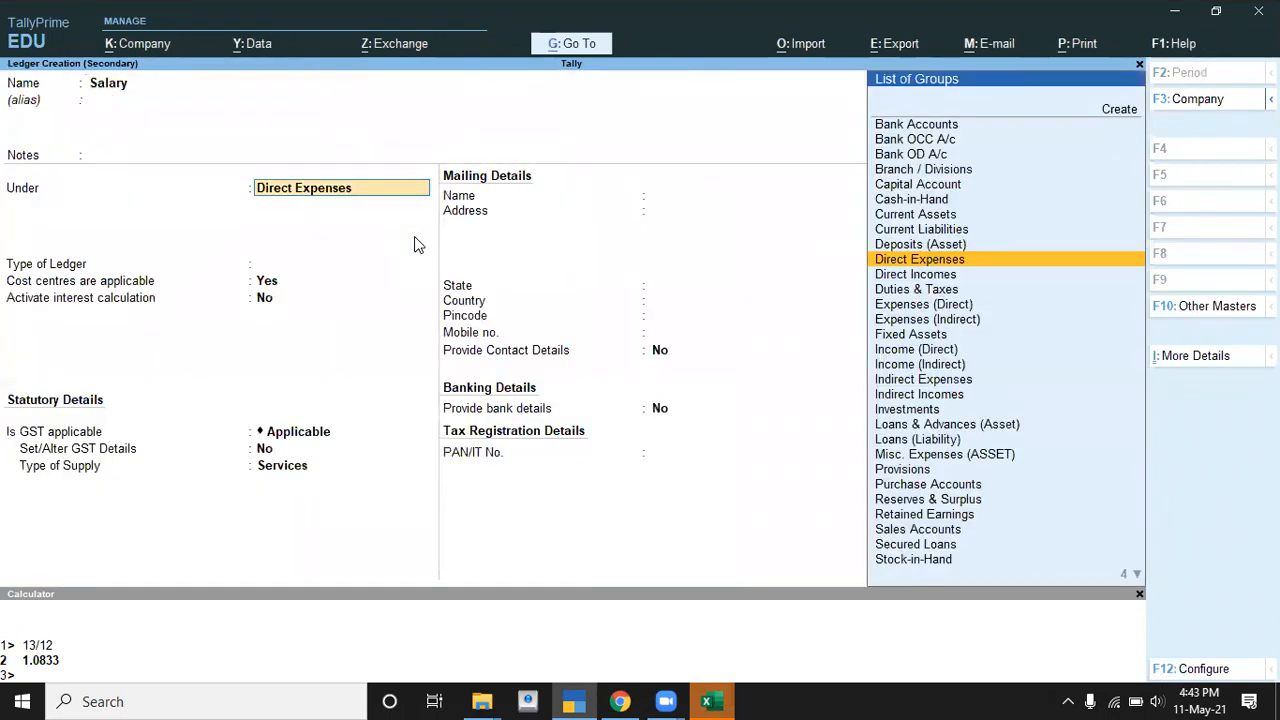
# - Place the Salary ledger under Indirect Expenses, keep cost centres applicable with interest calculation off, and save it
pyautogui.press('BackSpace')
pyautogui.press('Down')
pyautogui.press('Down')
pyautogui.press('Down')
pyautogui.press('Down')
pyautogui.press('Up')
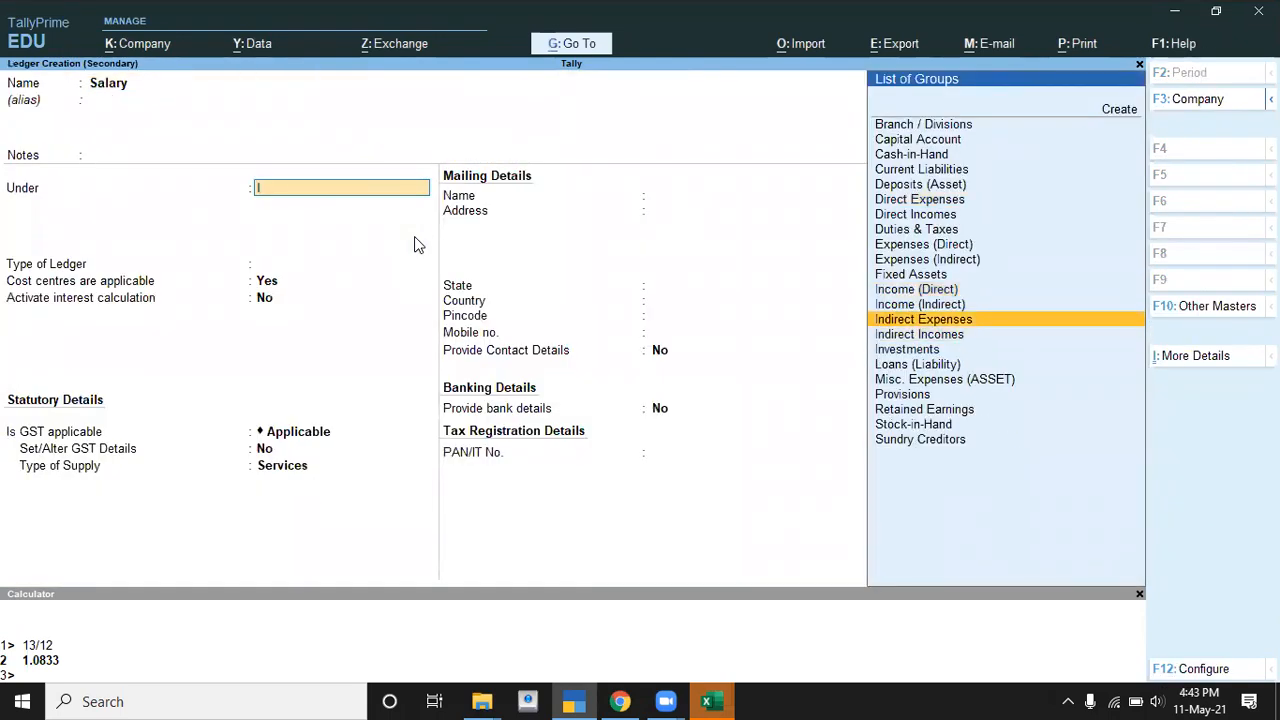
pyautogui.press('Return')
pyautogui.press('Return')
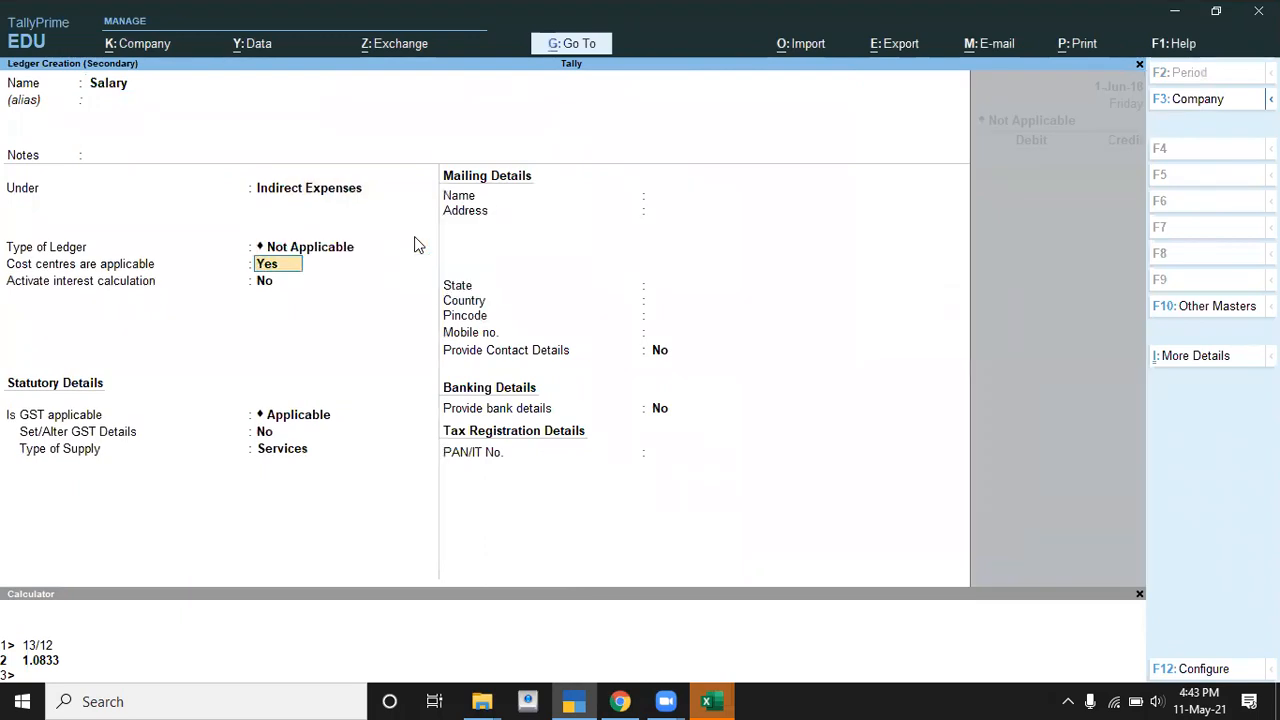
pyautogui.press('Return')
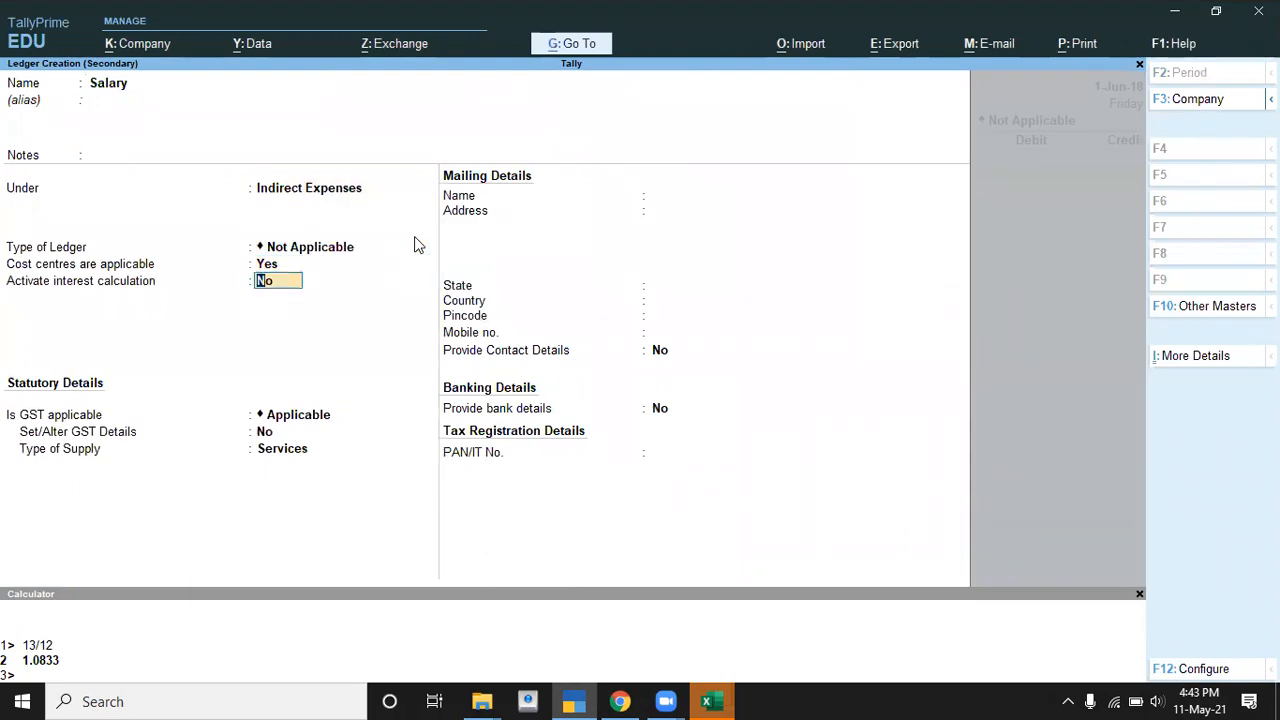
pyautogui.press('ctrl')
pyautogui.hotkey('ctrl', 'a')
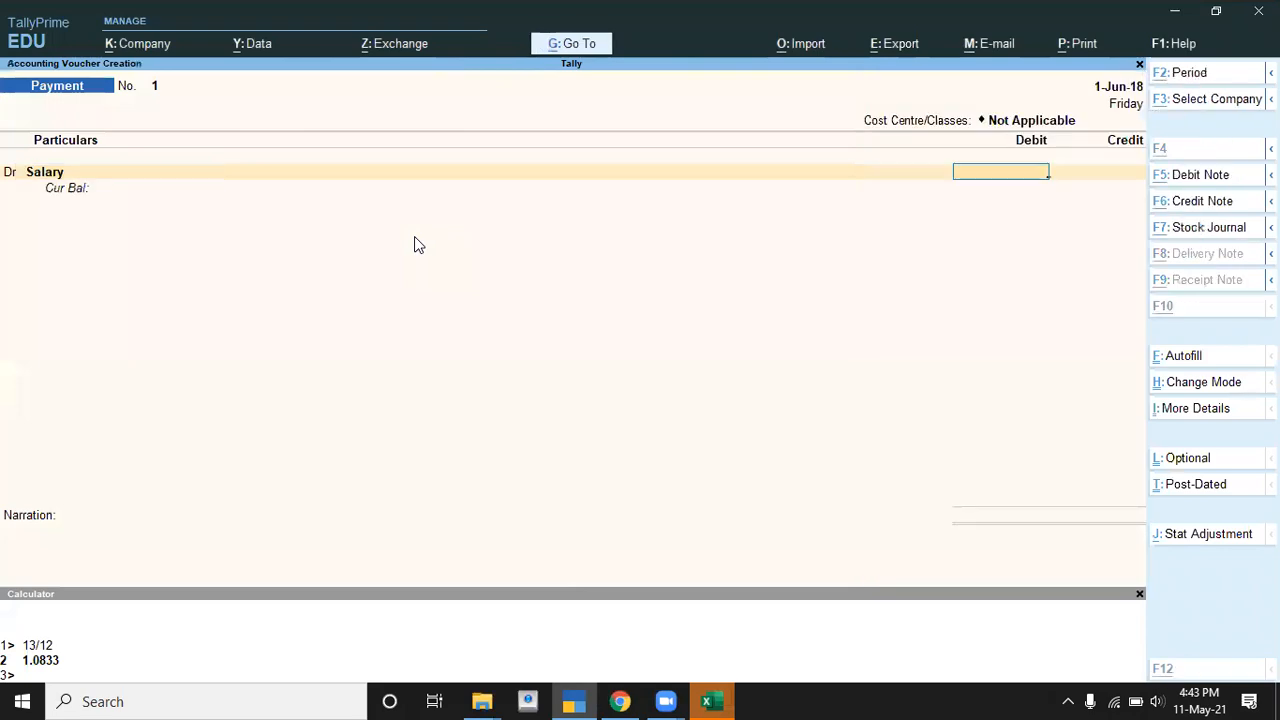
# - Check the salary amount in the Excel sheet and debit the Salary ledger with 15000
pyautogui.hotkey('alt', 'Tab')
pyautogui.press('Up')
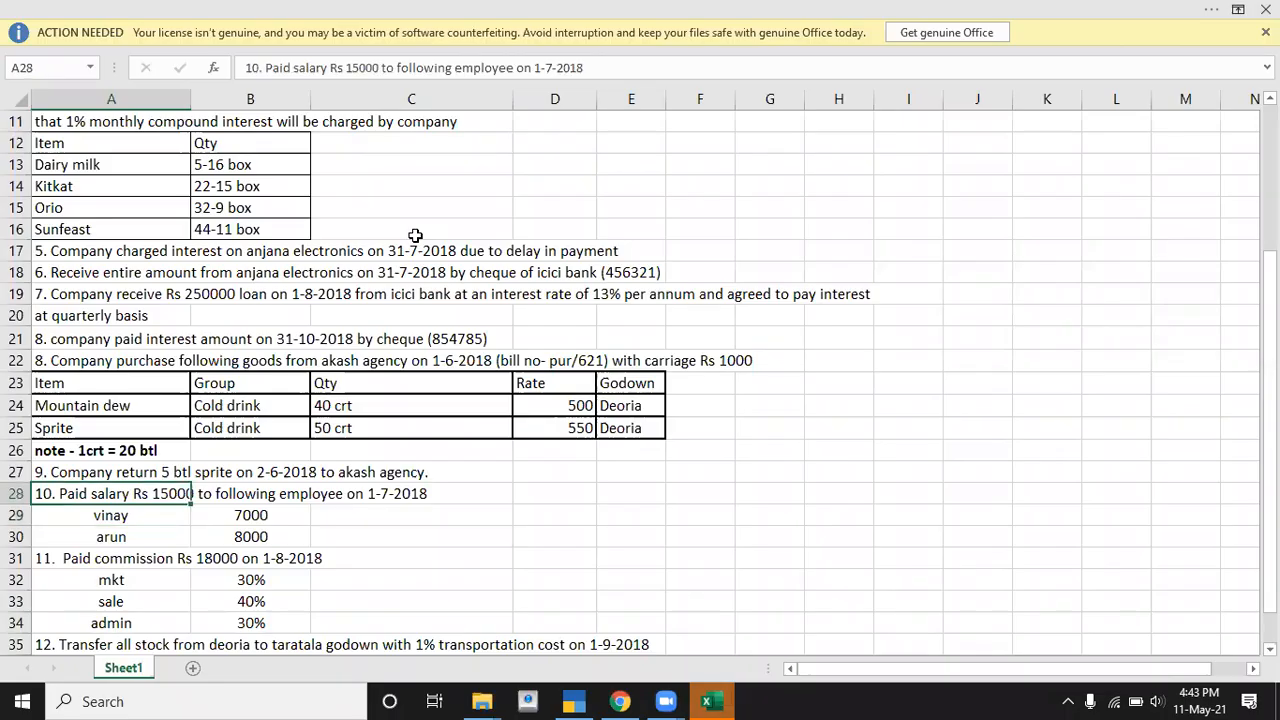
pyautogui.hotkey('alt', 'Tab')
pyautogui.write('15')
pyautogui.write('000')
pyautogui.press('Return')
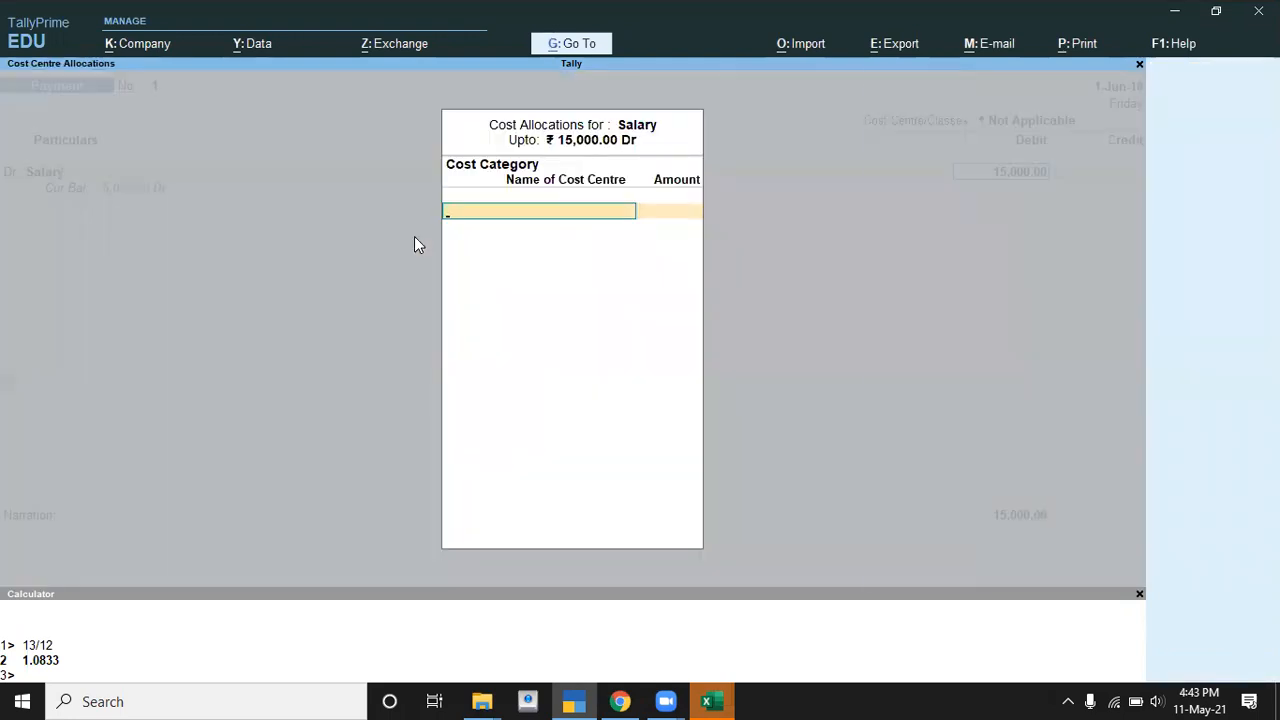
# - Allocate 8000 under the Salary cost category to the first listed employee's cost centre, checking the amount in the Excel sheet
pyautogui.press('Down')
pyautogui.press('Return')
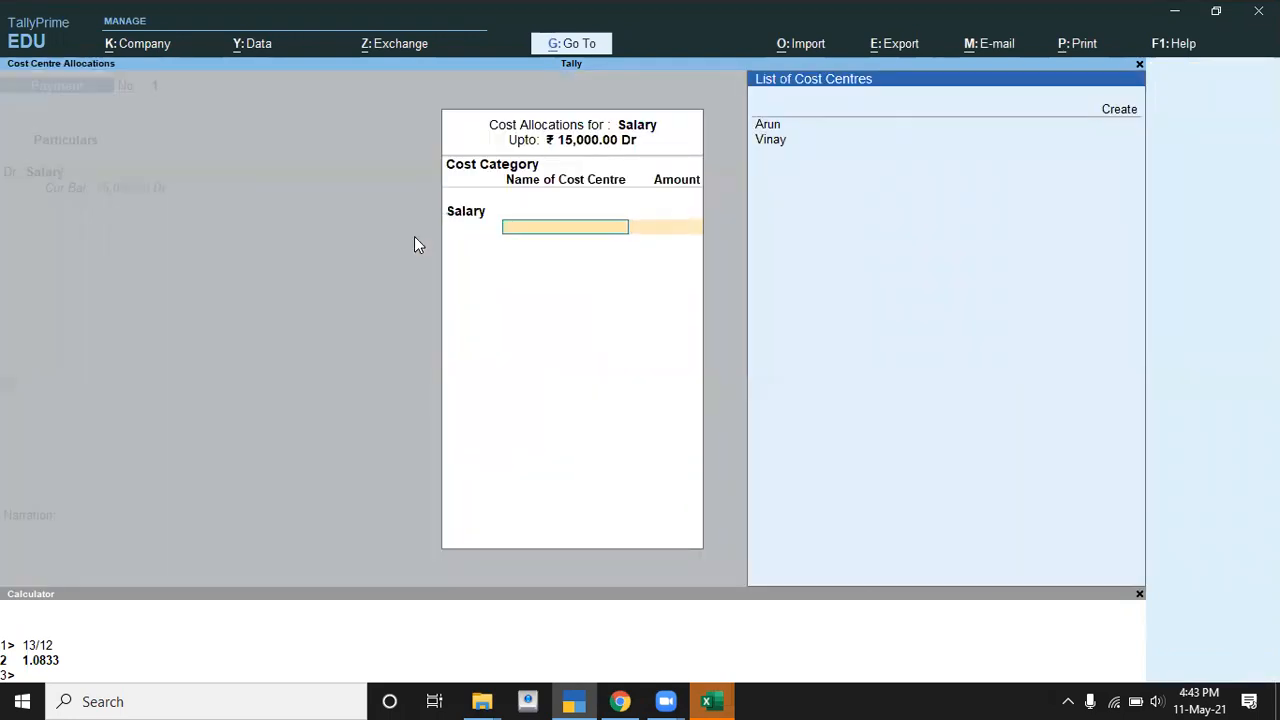
pyautogui.press('Return')
pyautogui.hotkey('alt', 'Tab')
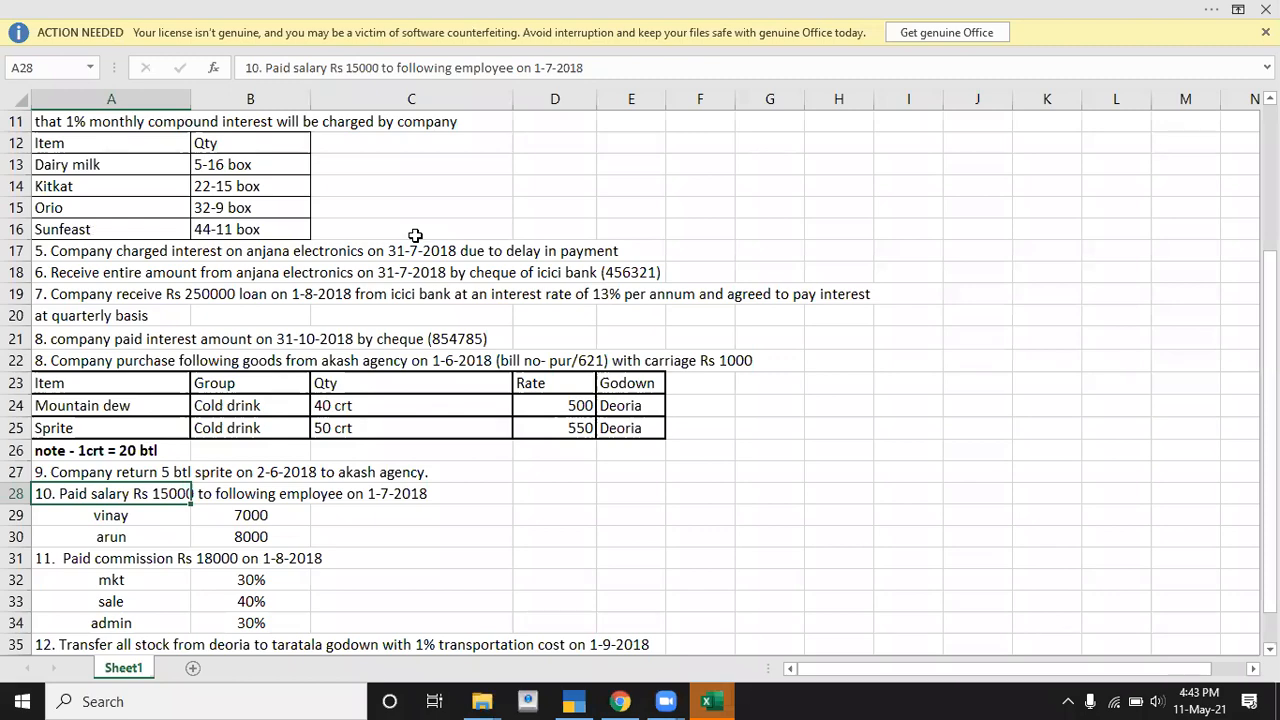
pyautogui.hotkey('alt', 'Tab')
pyautogui.press('BackSpace')
pyautogui.write('8000')
pyautogui.press('Return')
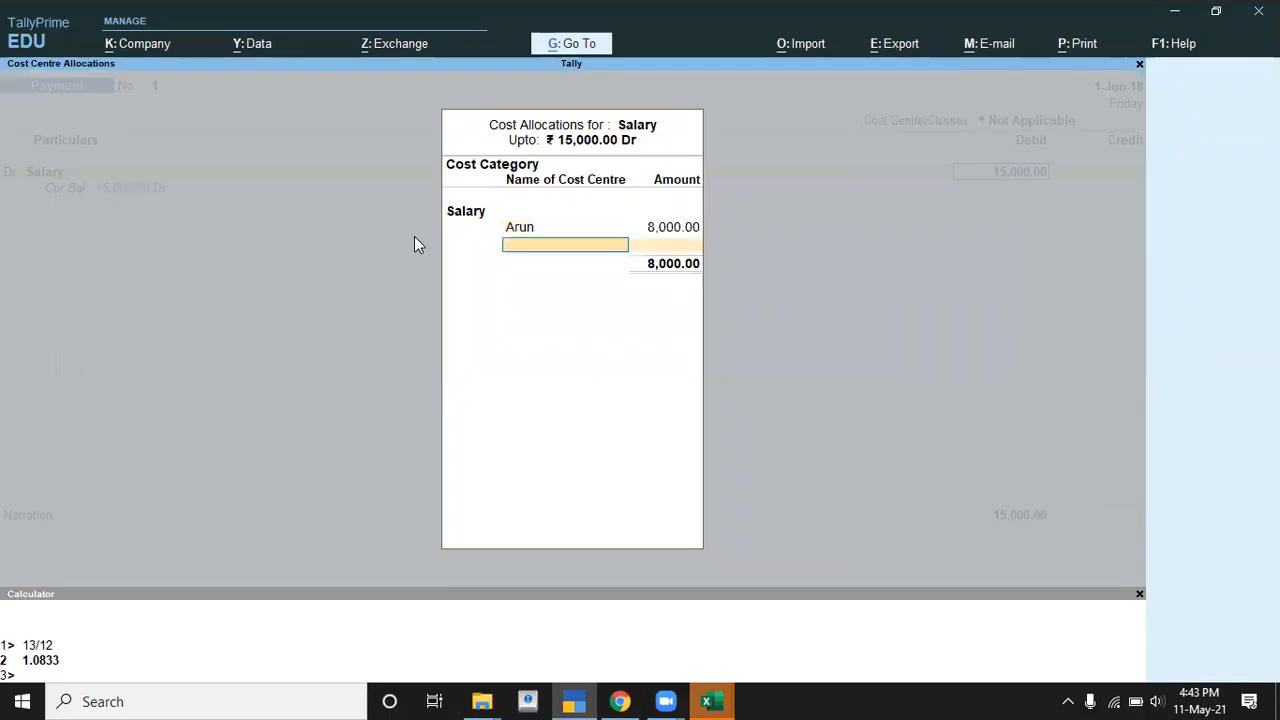
# - Allocate the remaining 7,000 to the second employee's cost centre and finish the salary cost allocation
pyautogui.press('Down')
pyautogui.press('Down')
pyautogui.press('Return')
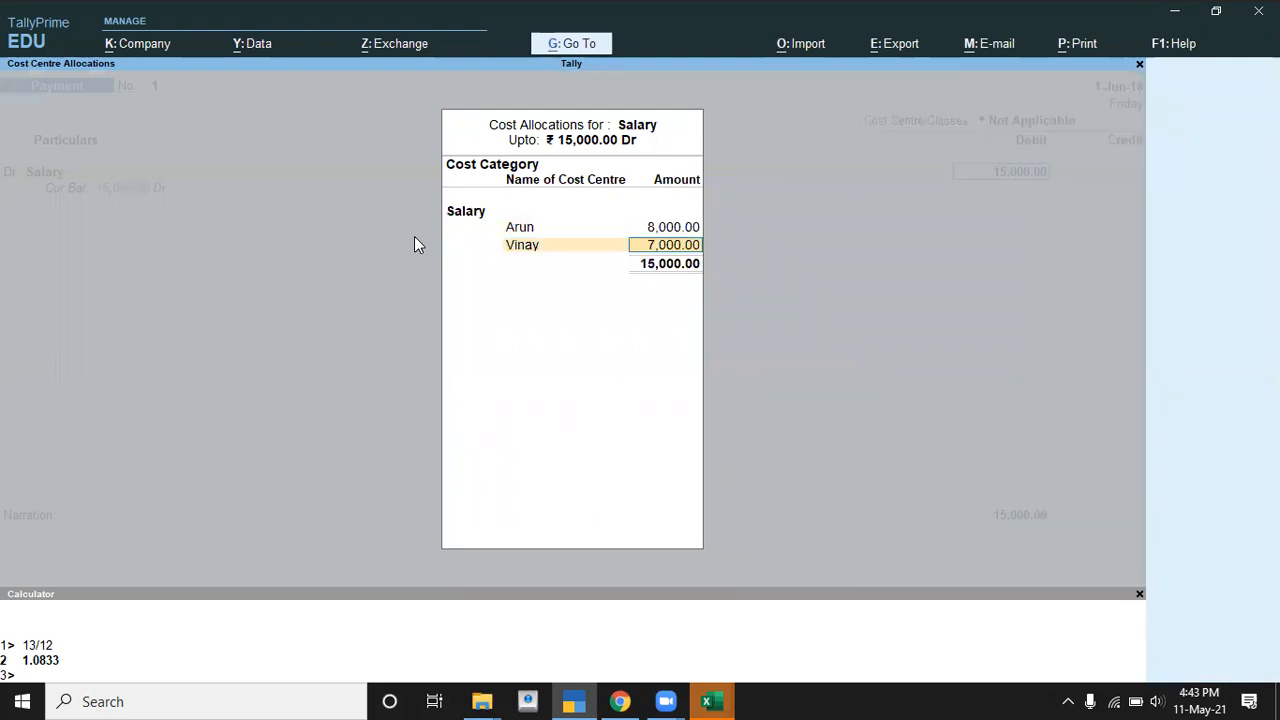
pyautogui.press('Return')
# - Recheck the salary transaction in Excel, credit Cash with 15,000 and save the payment voucher without a narration
pyautogui.hotkey('alt', 'Tab')
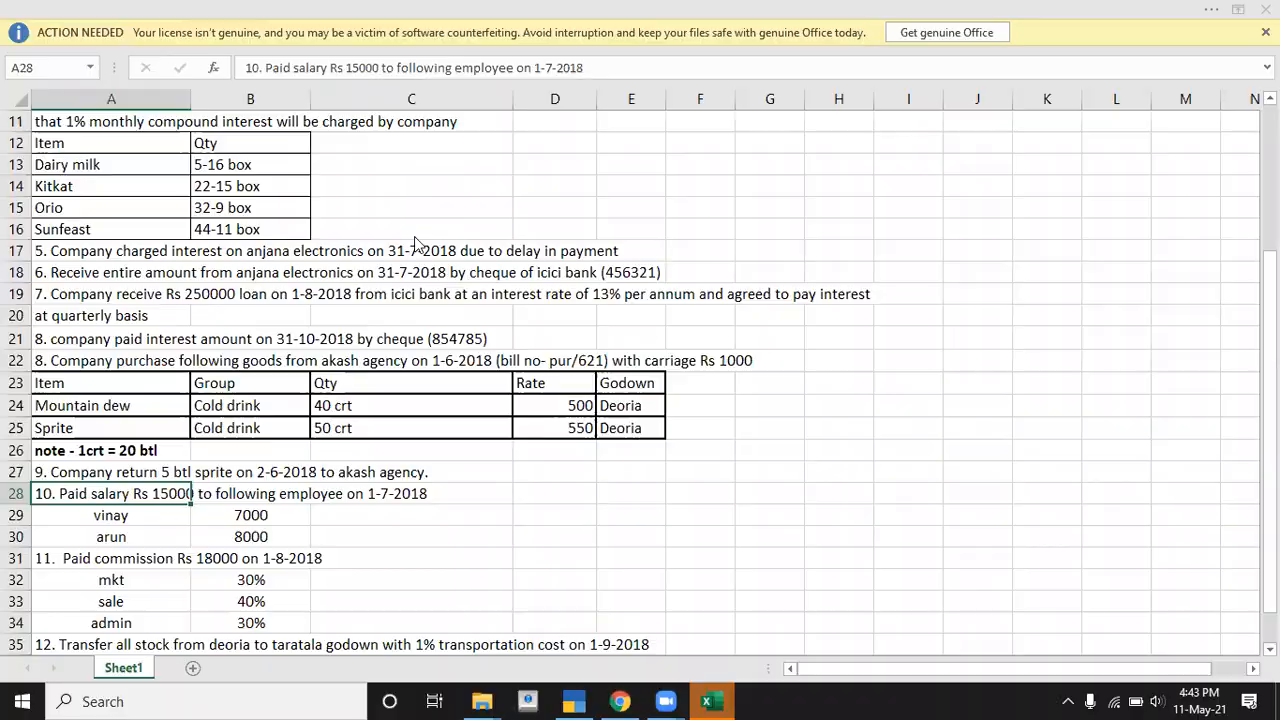
pyautogui.hotkey('alt', 'Tab')
pyautogui.press('Down')
pyautogui.press('Down')
pyautogui.press('Down')
pyautogui.press('Down')
pyautogui.press('Down')
pyautogui.press('Up')
pyautogui.press('Return')
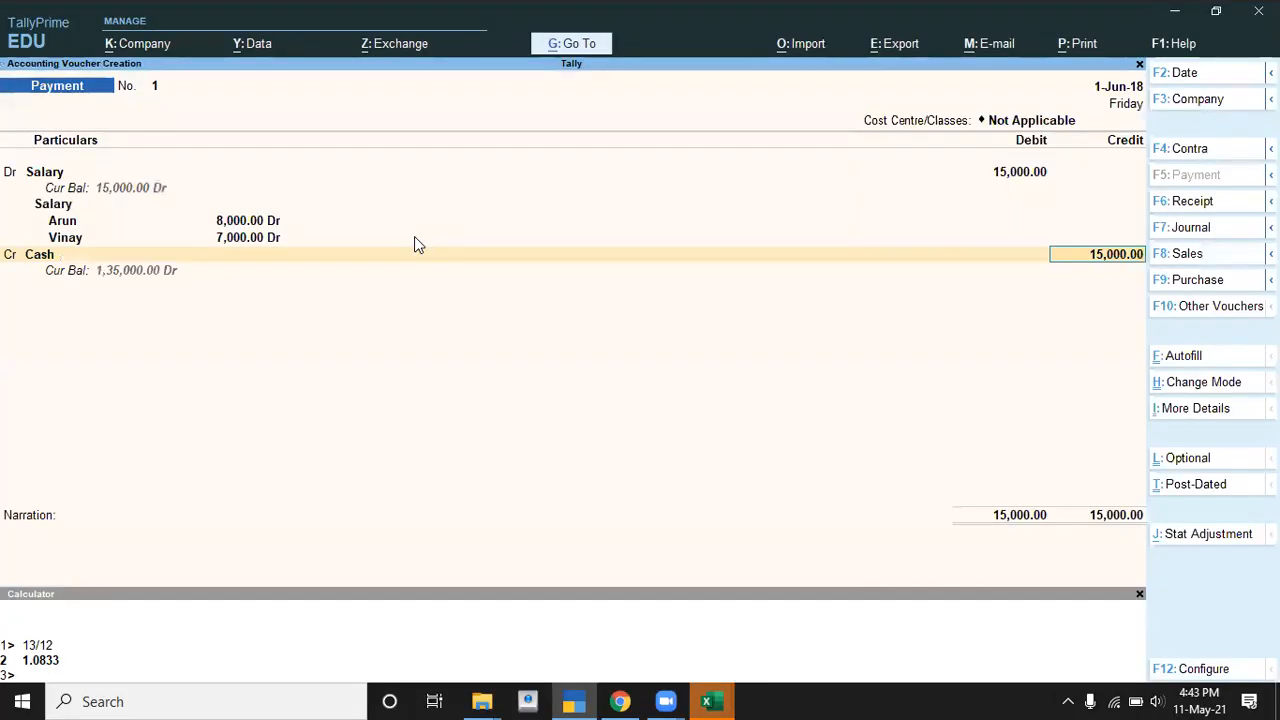
pyautogui.press('Return')
pyautogui.press('Return')
pyautogui.press('Return')
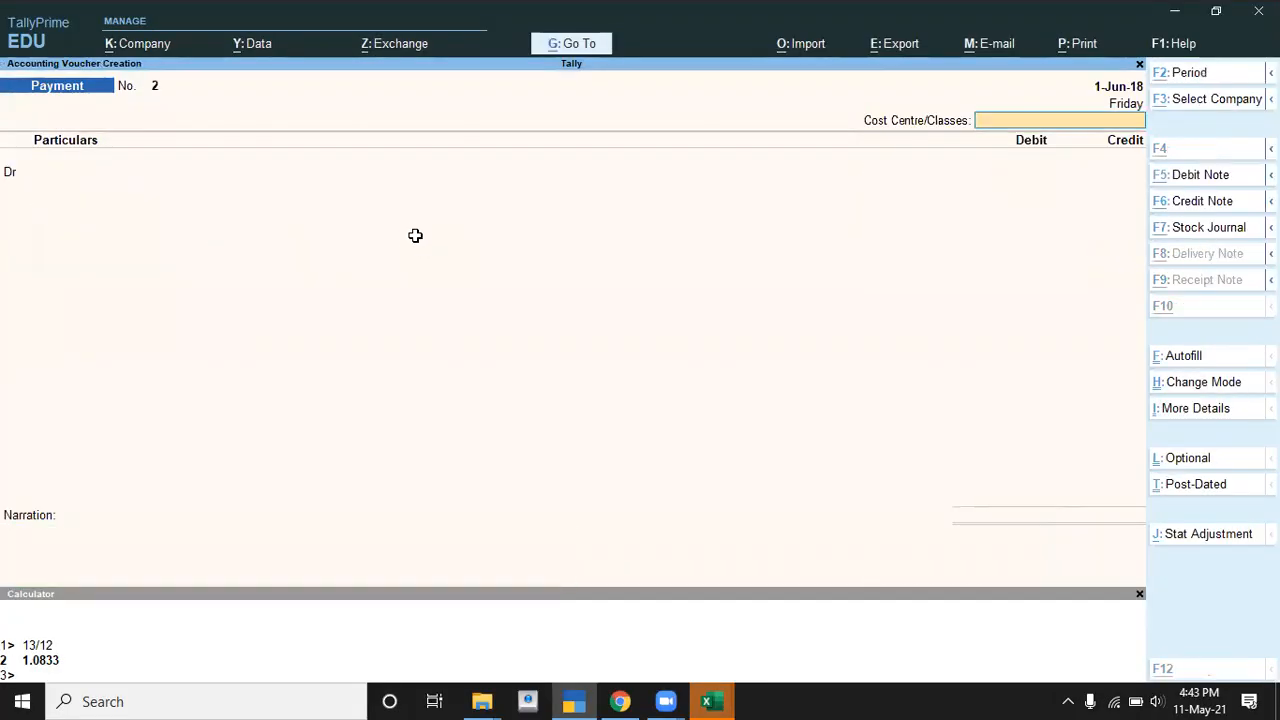
# - Examine the commission payment and its percentage split among departments in the Excel sheet
pyautogui.hotkey('alt', 'Tab')
pyautogui.press('Down')
pyautogui.press('Down')
pyautogui.press('Down')
pyautogui.press('Down')
pyautogui.press('Down')
pyautogui.press('Up')
pyautogui.press('Up')
pyautogui.press('Up')
pyautogui.press('Down')
pyautogui.press('Down')
pyautogui.press('Down')
pyautogui.press('Down')
pyautogui.press('Down')
pyautogui.press('Down')
pyautogui.press('Up')
pyautogui.press('Up')
pyautogui.press('Up')
pyautogui.press('Up')
pyautogui.press('Up')
pyautogui.press('Up')
pyautogui.hotkey('alt', 'Tab')
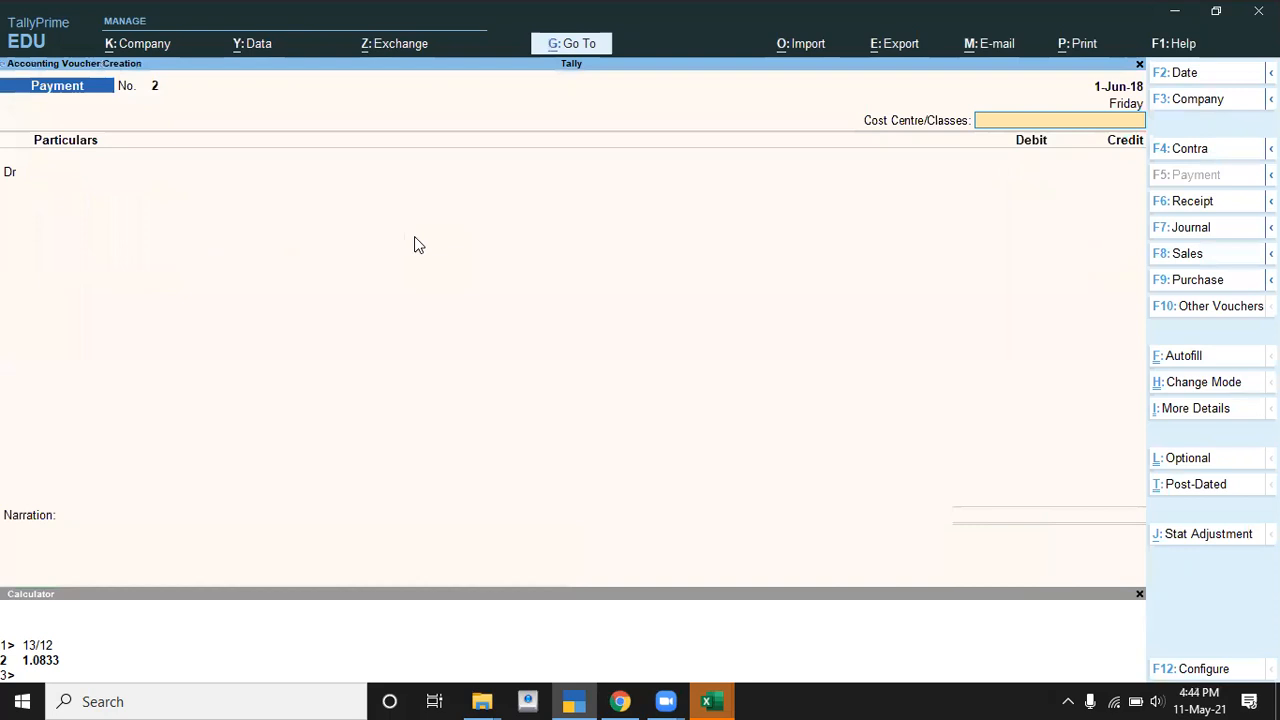
# - Quit voucher entry and create a cost category named Comission with the default allocation settings
pyautogui.press('Escape')
pyautogui.press('Return')
pyautogui.press('Escape')
pyautogui.press('Escape')
pyautogui.press('Down')
pyautogui.press('Up')
pyautogui.press('Return')
pyautogui.press('Down')
pyautogui.press('Down')
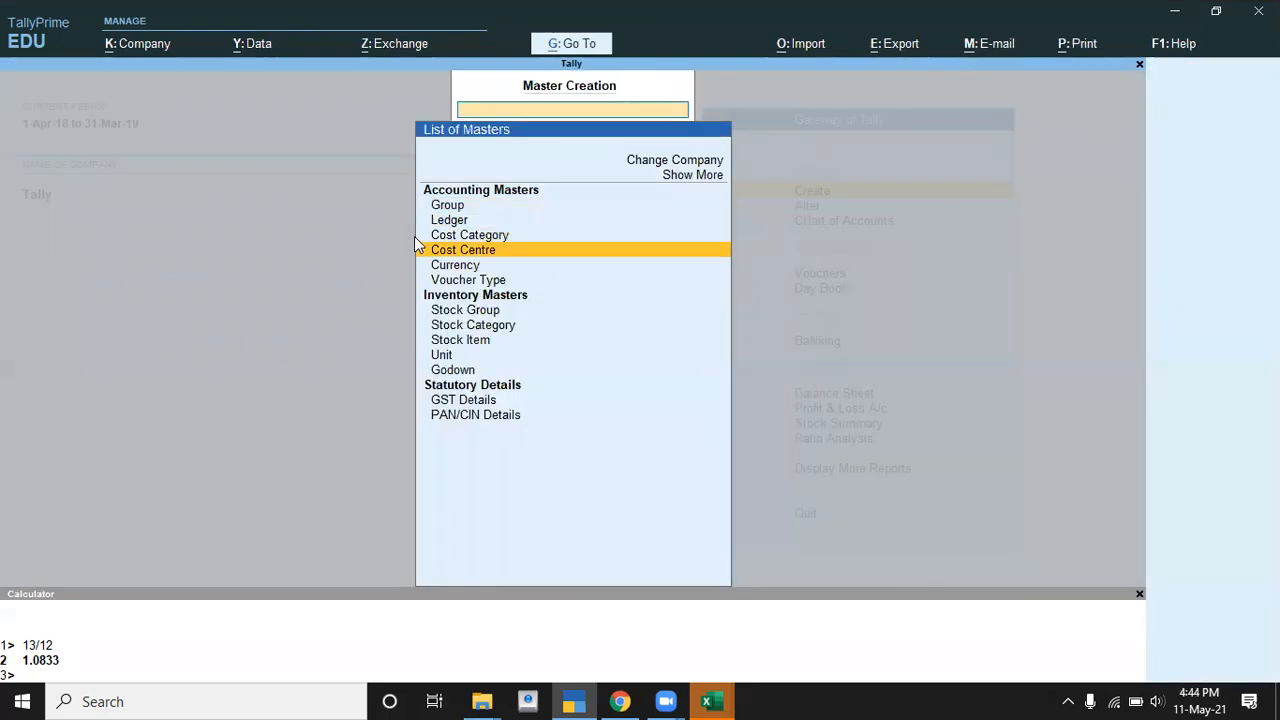
pyautogui.press('Up')
pyautogui.press('Return')
pyautogui.write('Comission')
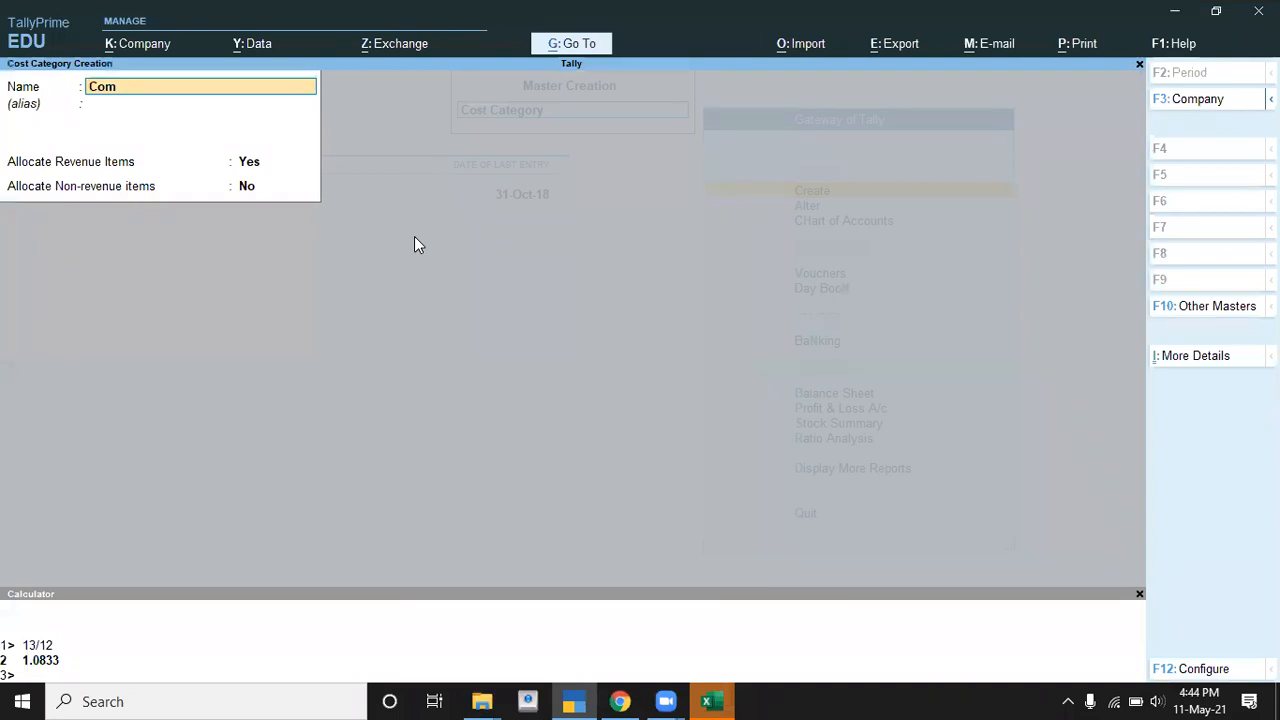
pyautogui.press('Return')
pyautogui.press('Return')
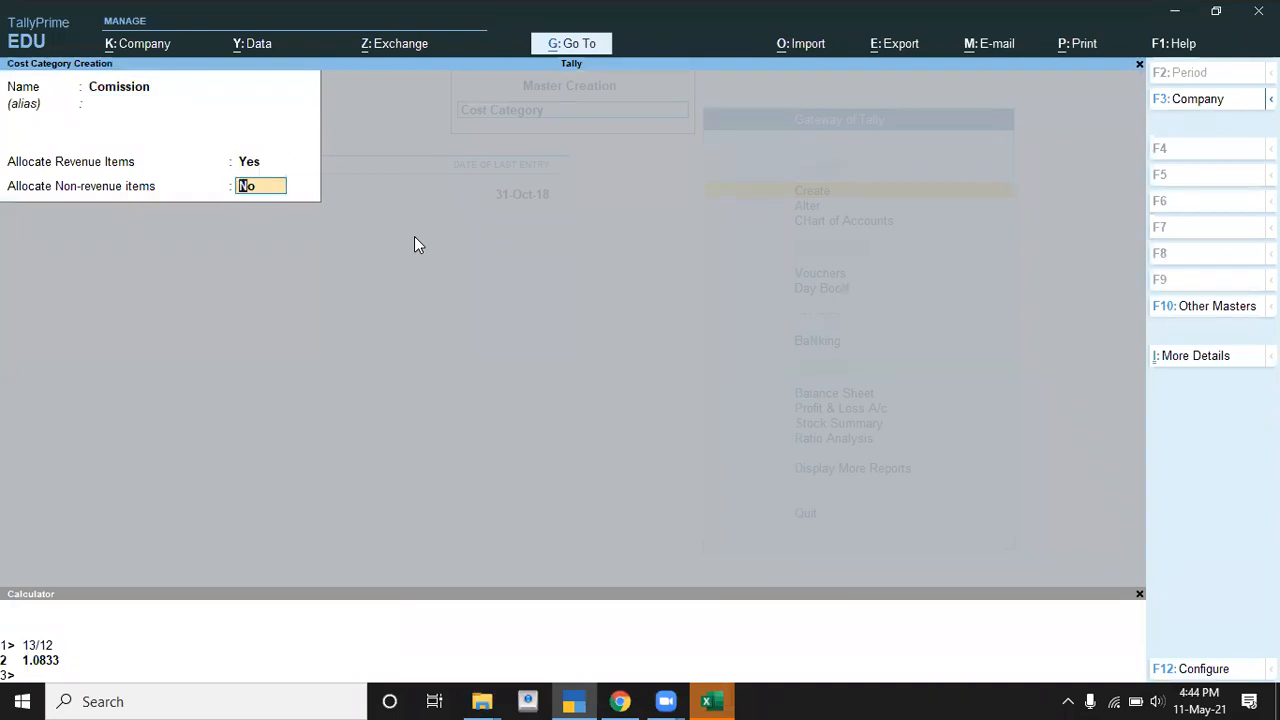
pyautogui.press('Return')
pyautogui.press('y')
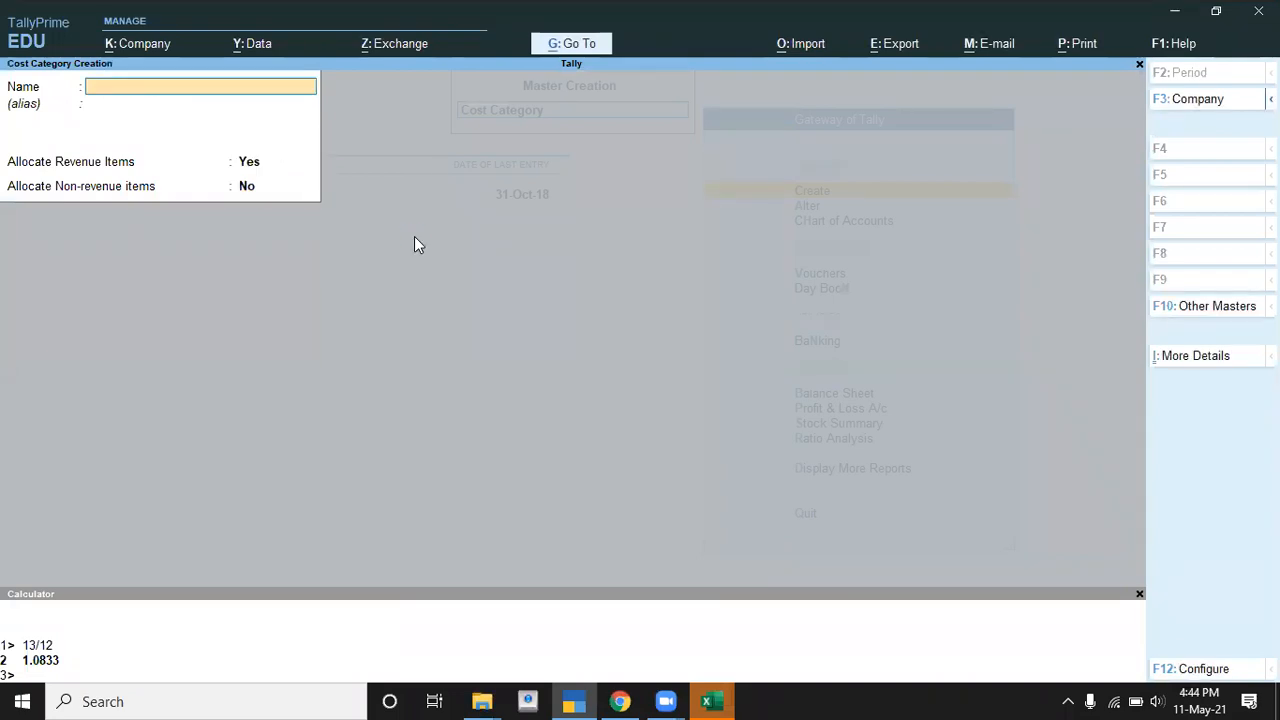
# - Create a primary cost centre named Mkt under the Comission category, taking the name from the Excel sheet
pyautogui.press('Escape')
pyautogui.press('Down')
pyautogui.press('Return')
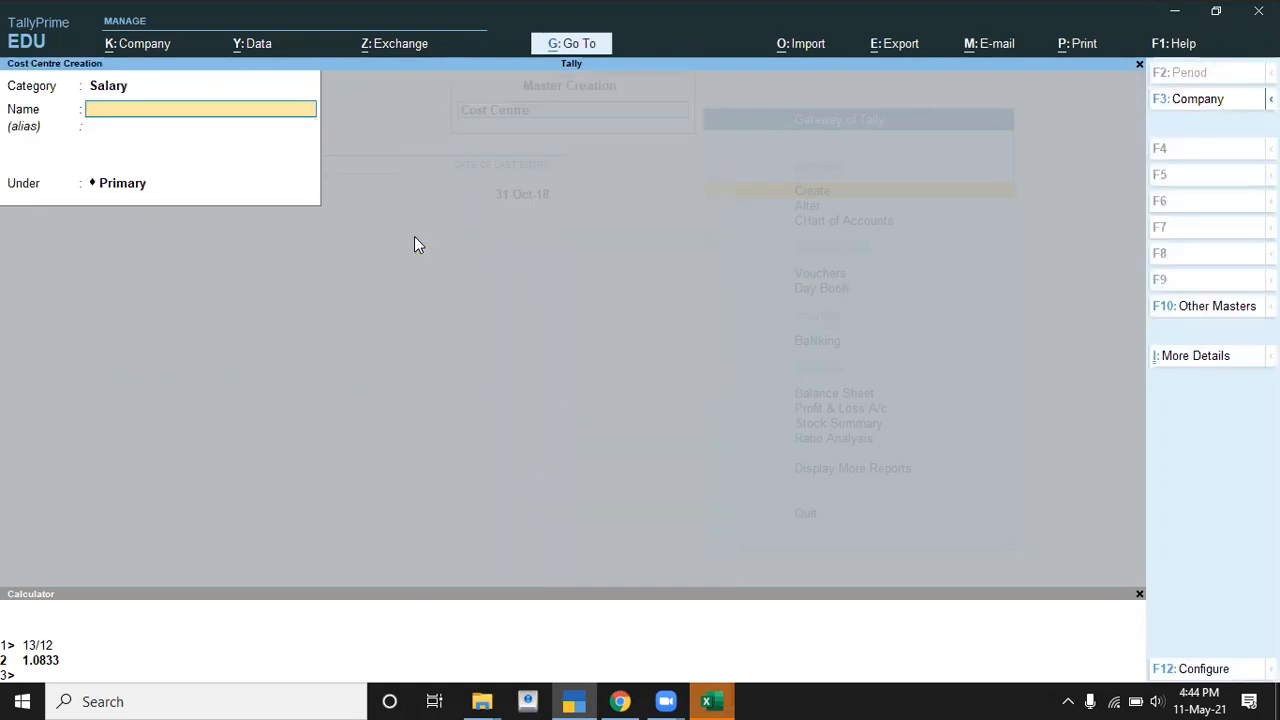
pyautogui.press('BackSpace')
pyautogui.press('BackSpace')
pyautogui.press('Down')
pyautogui.press('Return')
pyautogui.hotkey('alt', 'Tab')
pyautogui.press('Down')
pyautogui.hotkey('alt', 'Tab')
pyautogui.write('Mkt')
pyautogui.press('Return')
pyautogui.press('Return')
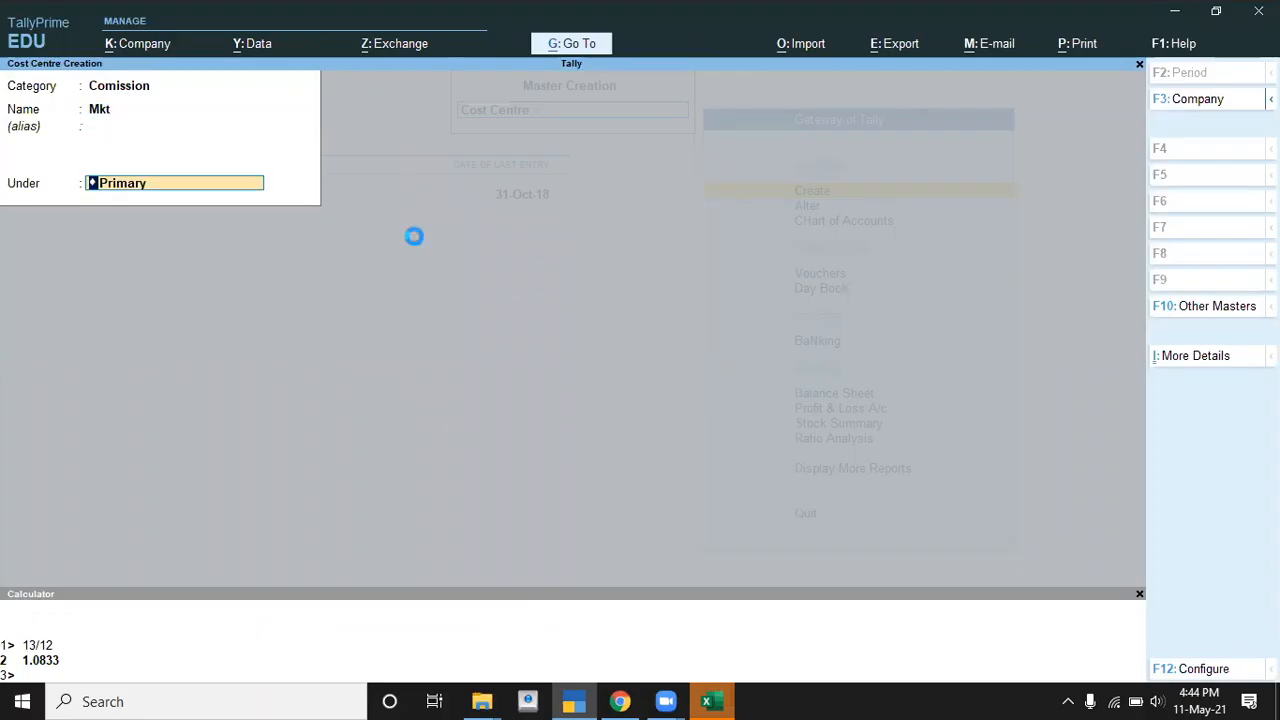
pyautogui.press('Return')
# - Create a primary cost centre named Sale under the Comission category
pyautogui.write('Sale')
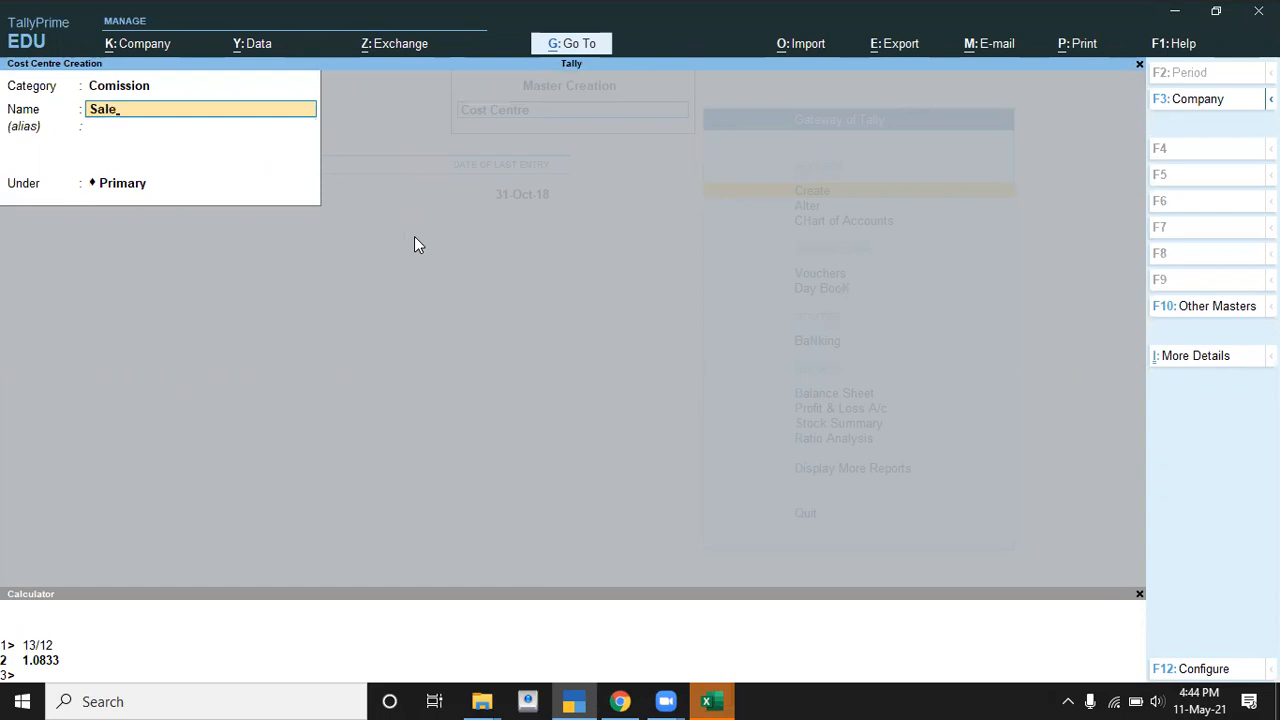
pyautogui.press('Return')
pyautogui.press('Return')
pyautogui.press('Return')
pyautogui.press('Return')
# - Create a primary cost centre named Admini under the Comission category and return to the Gateway of Tally
pyautogui.write('Admini')
pyautogui.press('Return')
pyautogui.press('Return')
pyautogui.press('Return')
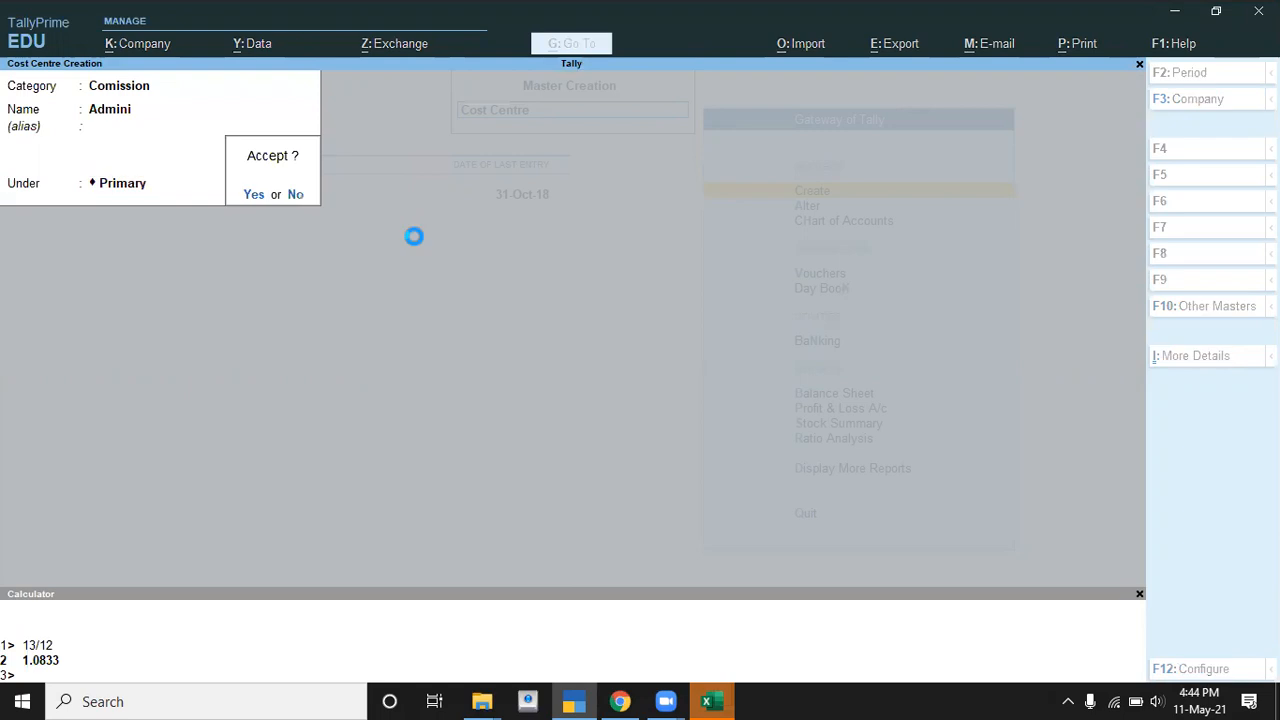
pyautogui.press('Return')
pyautogui.press('Escape')
pyautogui.press('Escape')
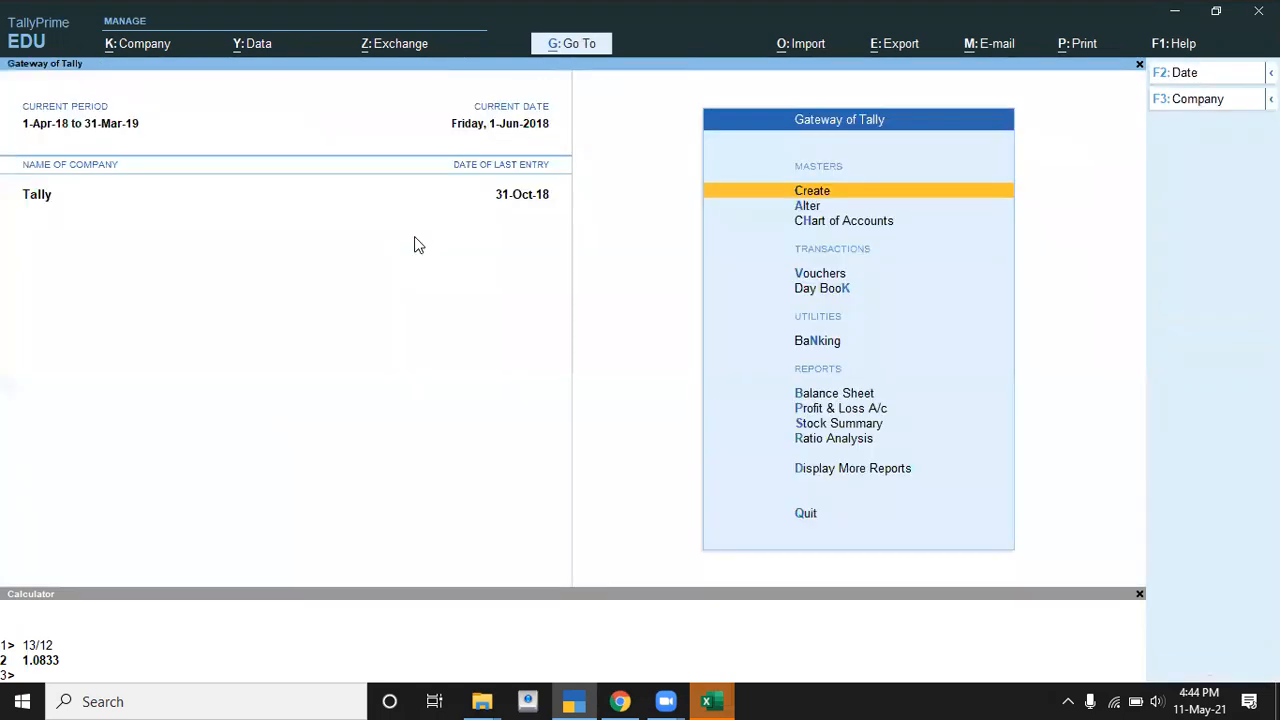
# - Expand the list of masters available for creation to include the hidden types
pyautogui.press('Return')
pyautogui.press('Down')
pyautogui.press('Down')
pyautogui.press('Down')
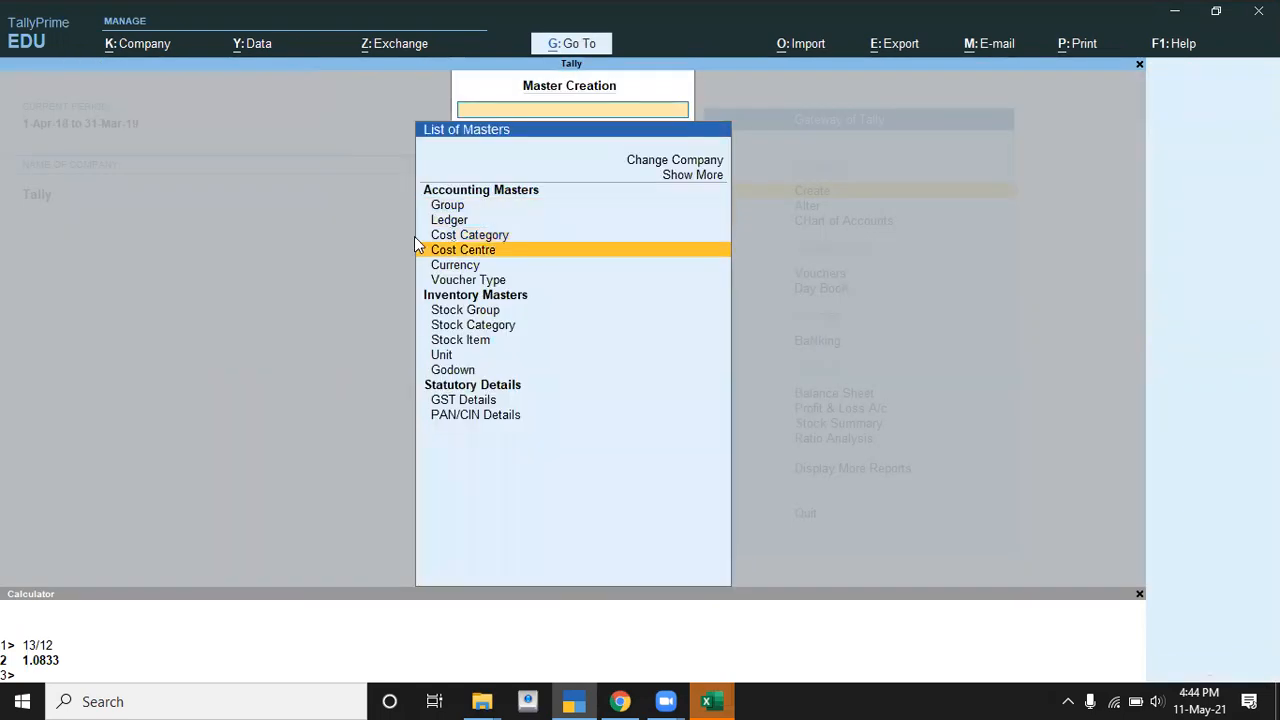
pyautogui.press('Up')
pyautogui.press('Up')
pyautogui.press('Up')
pyautogui.press('Up')
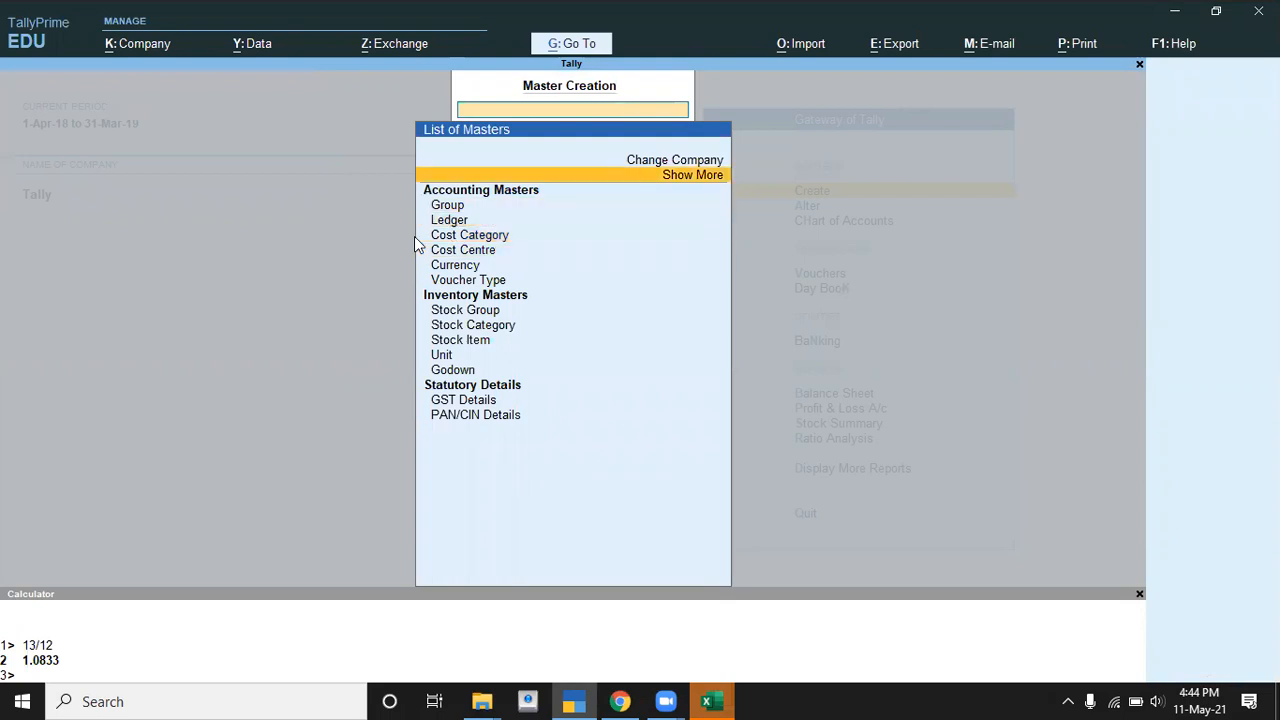
pyautogui.press('Return')
# - Create a cost centre class named Comision and open its auto cost definition
pyautogui.press('Down')
pyautogui.press('Down')
pyautogui.press('Down')
pyautogui.press('Down')
pyautogui.press('Down')
pyautogui.press('Down')
pyautogui.press('Down')
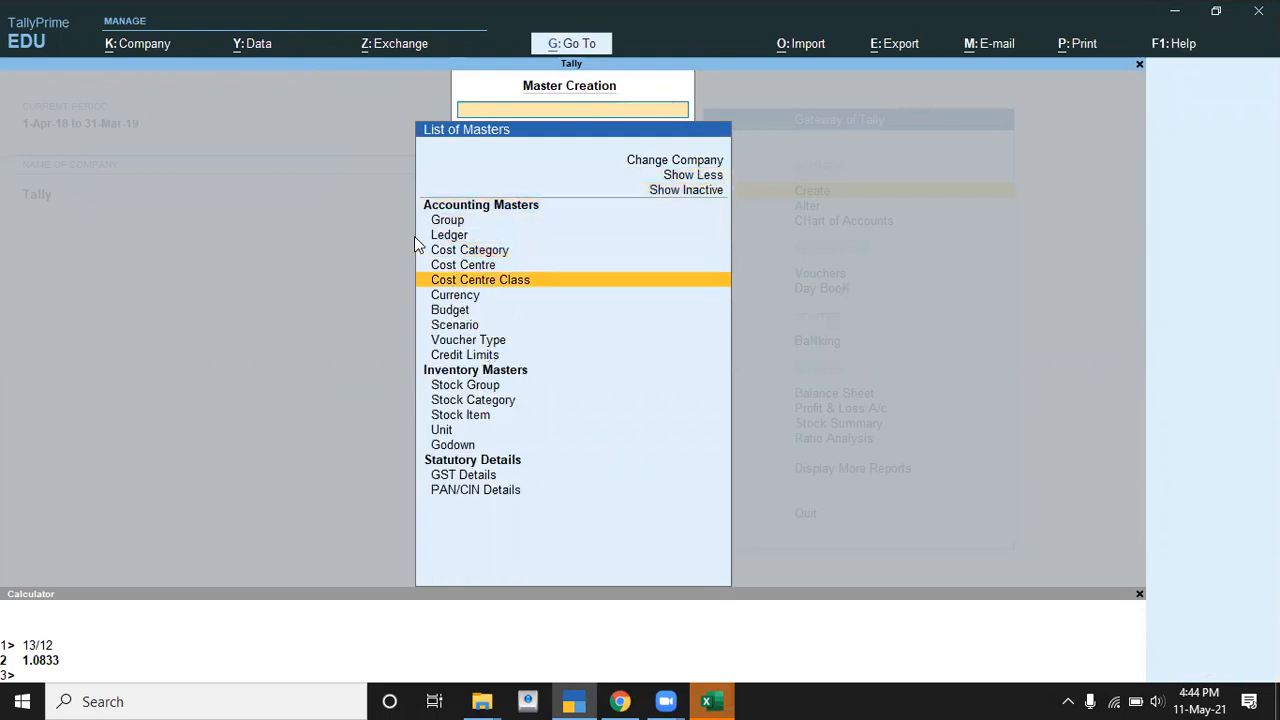
pyautogui.press('Return')
pyautogui.write('Comision')
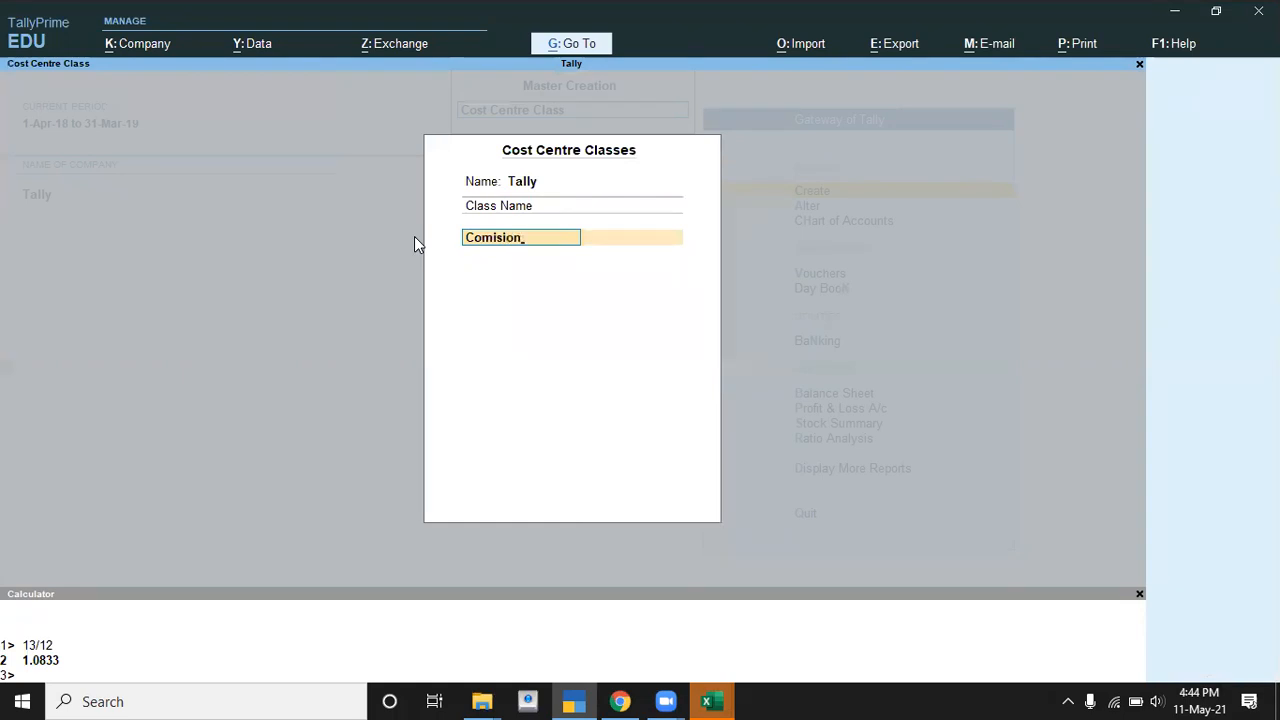
pyautogui.press('Return')
# - Allocate 30% to the Admini cost centre under the Comission category, checking its share in the Excel sheet
pyautogui.press('Down')
pyautogui.press('Up')
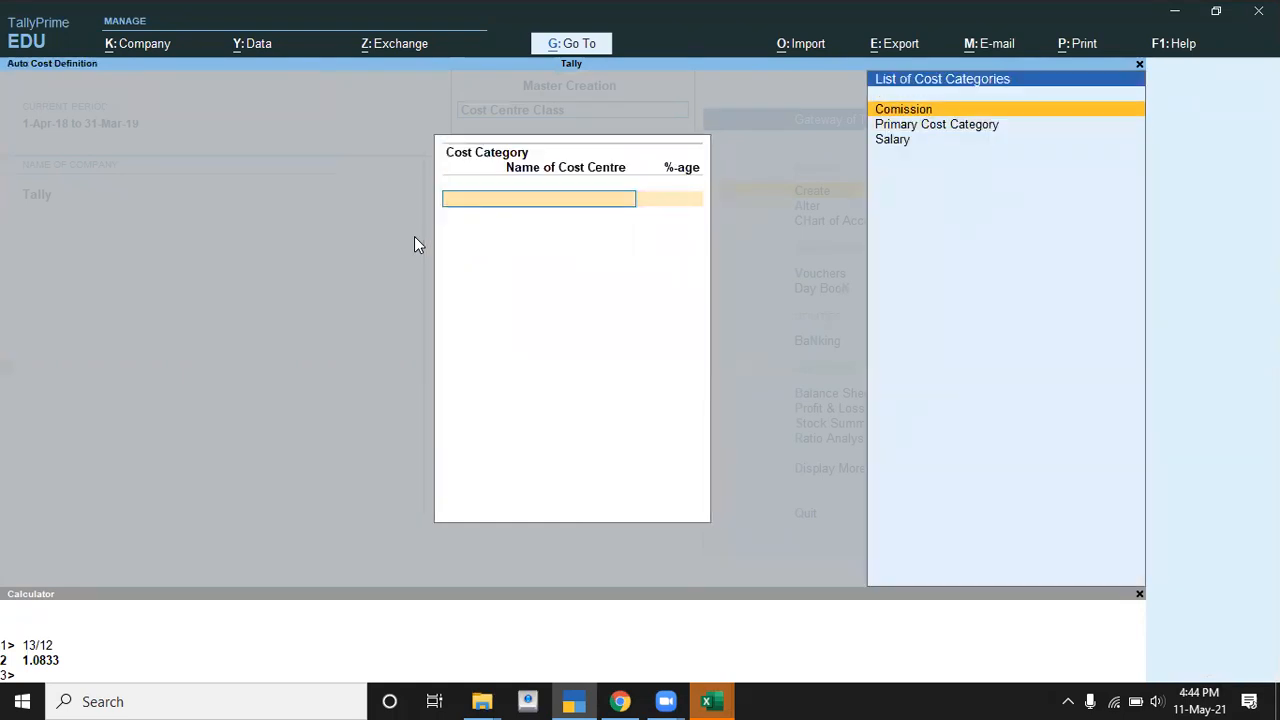
pyautogui.press('Return')
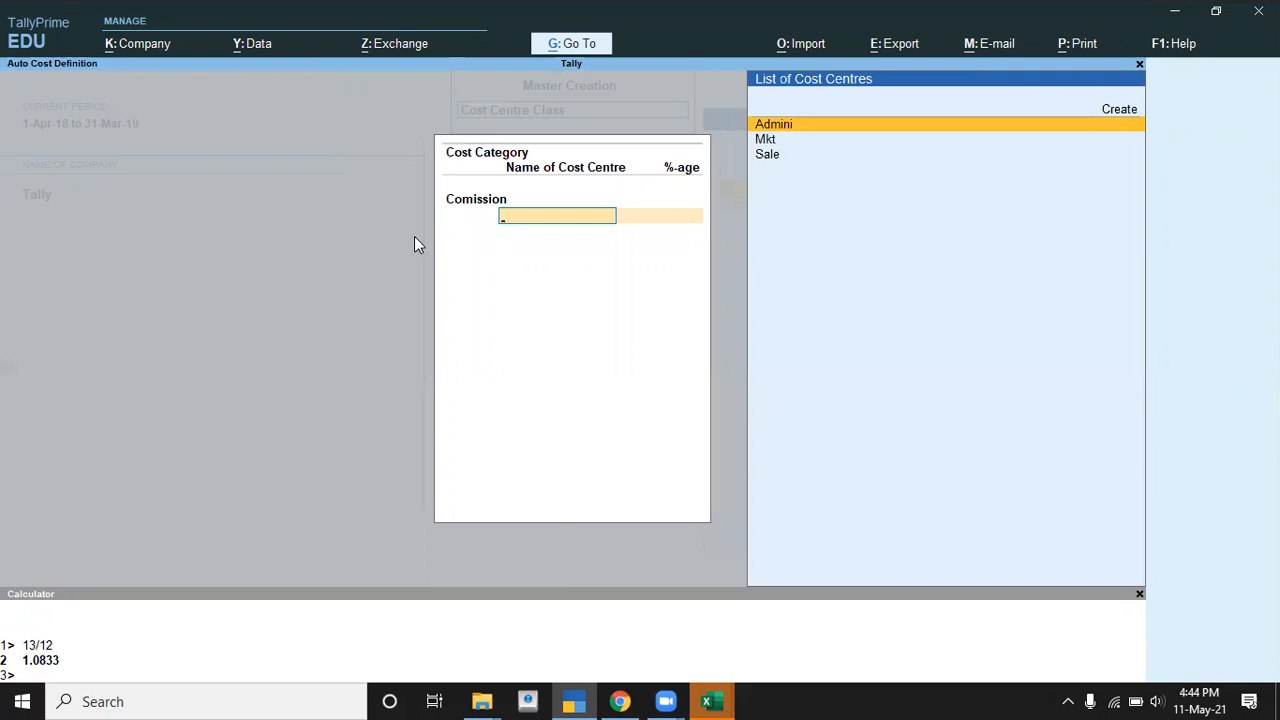
pyautogui.press('Return')
pyautogui.hotkey('alt', 'Tab')
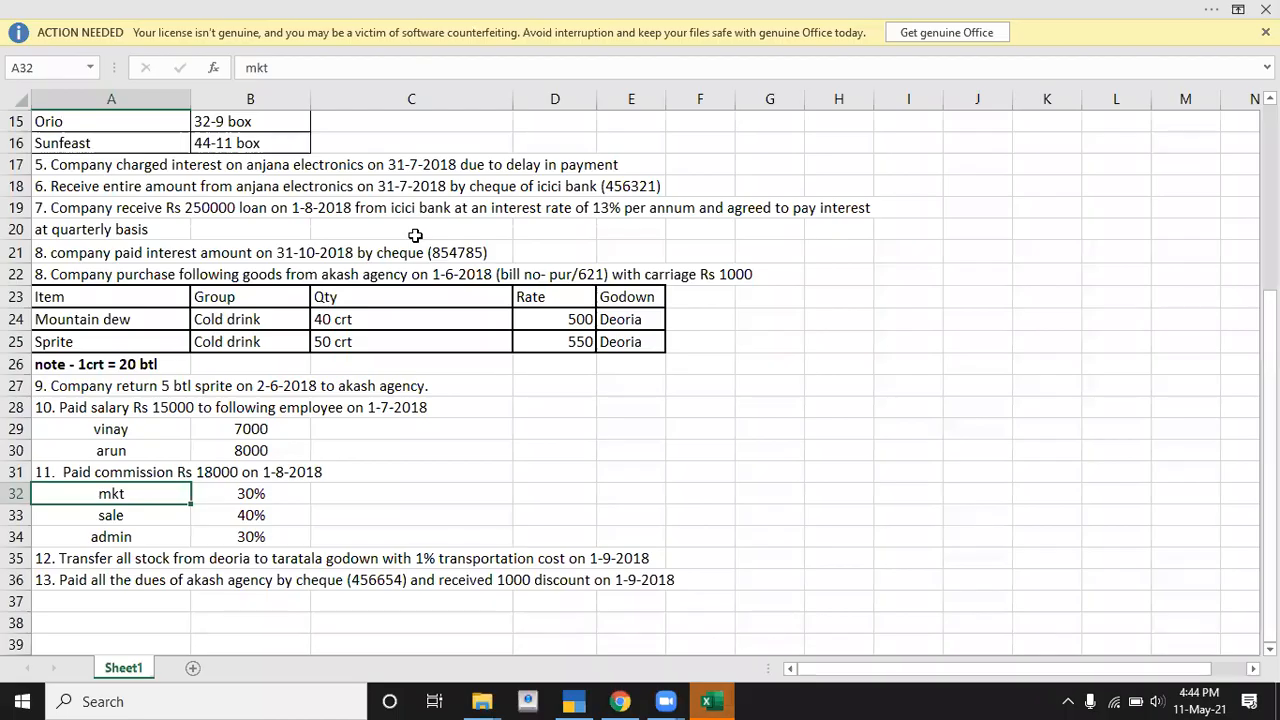
pyautogui.press('Down')
pyautogui.press('Down')
pyautogui.hotkey('alt', 'Tab')
pyautogui.write('30')
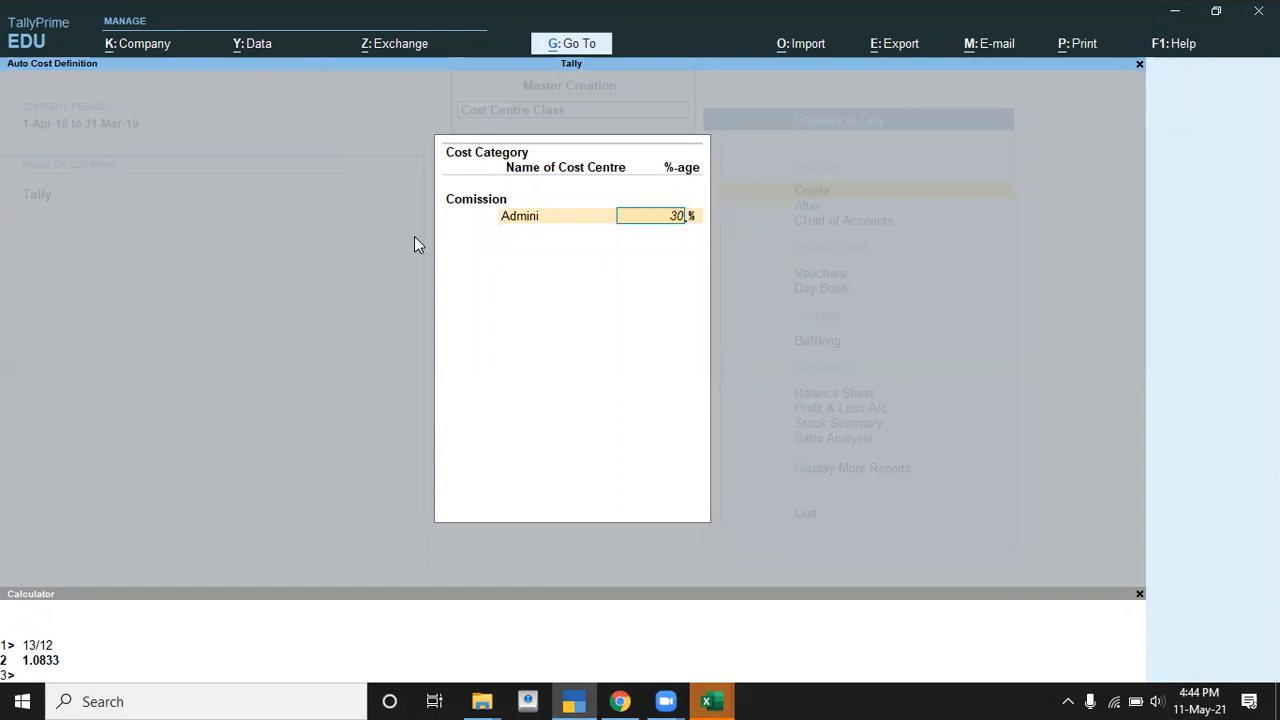
pyautogui.press('Return')
# - Allocate 30% to the Mkt cost centre in the class, checking its share in the Excel sheet
pyautogui.press('Down')
pyautogui.press('Return')
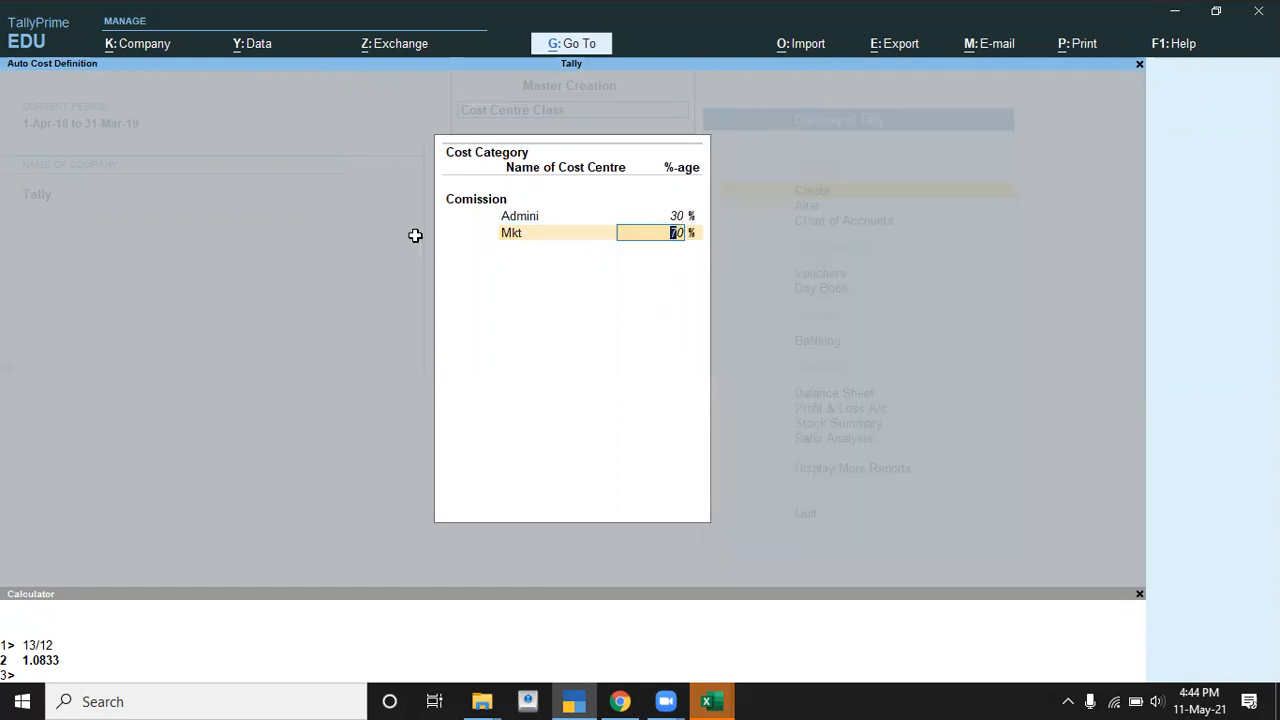
pyautogui.hotkey('alt', 'Tab')
pyautogui.hotkey('alt', 'Tab')
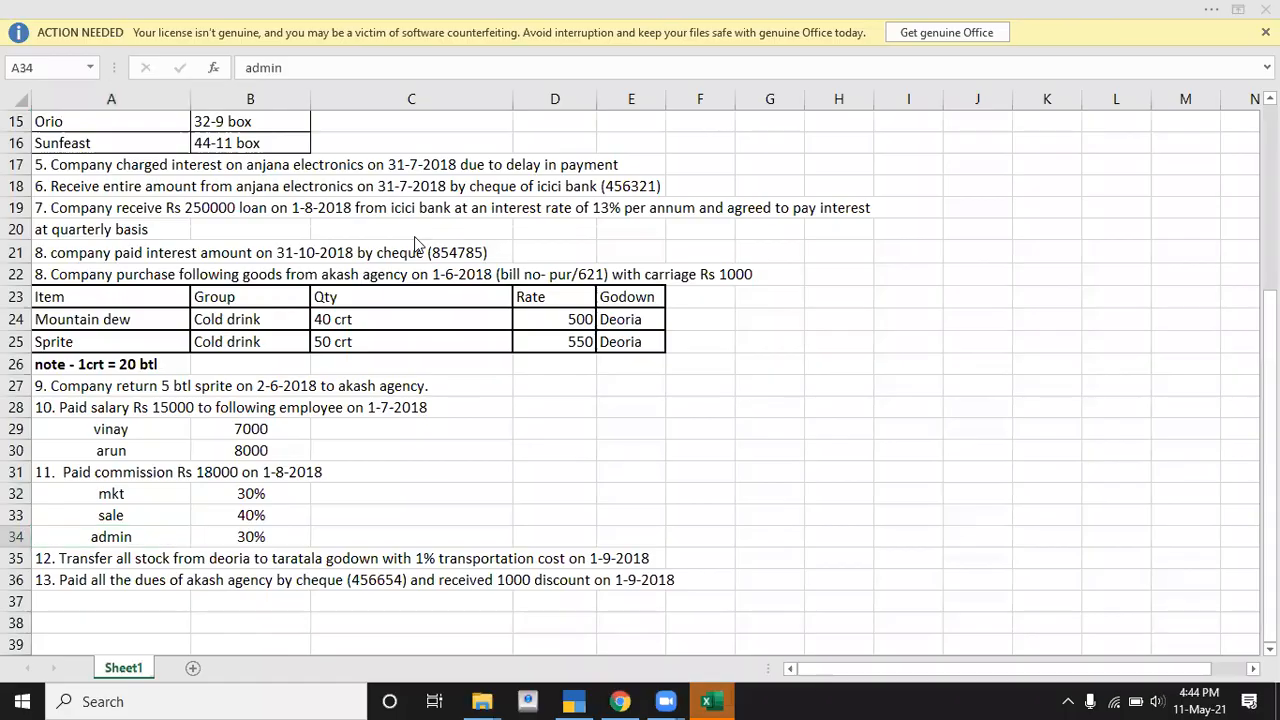
pyautogui.write('30')
pyautogui.press('Return')
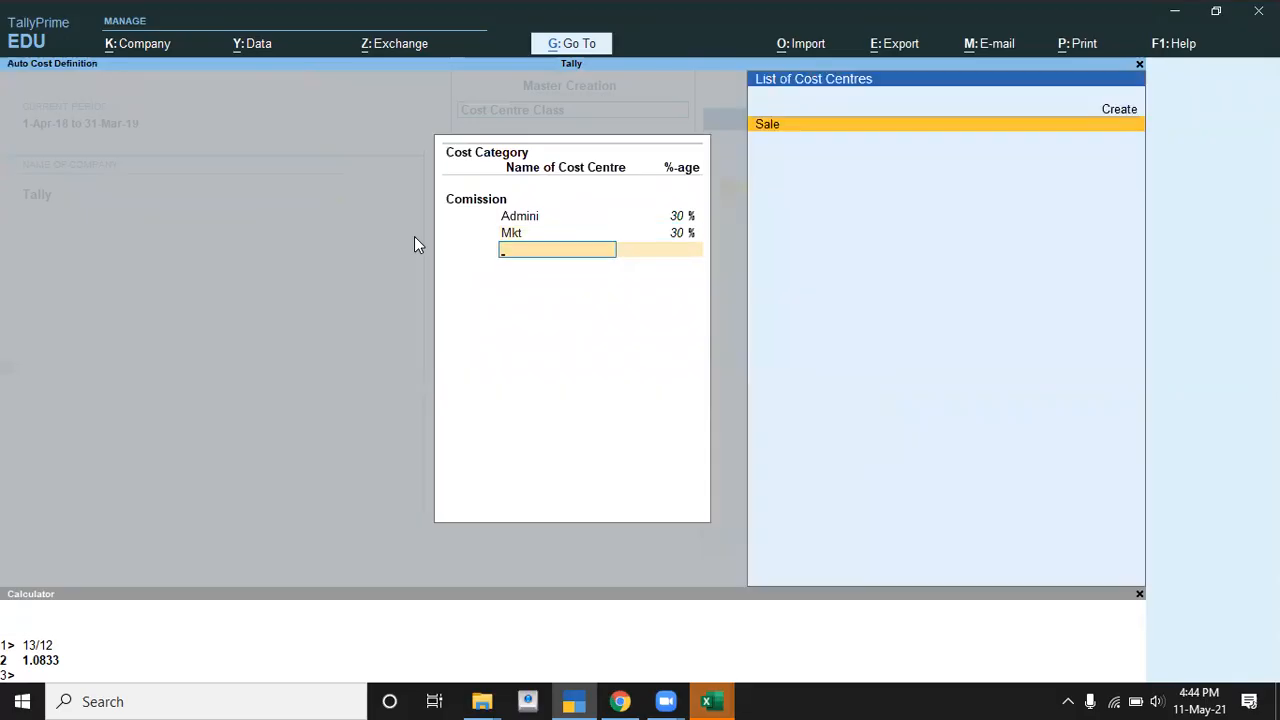
# - Allocate 40% to the Sale cost centre and save the cost centre class
pyautogui.press('Return')
pyautogui.write('40')
pyautogui.press('Return')
pyautogui.press('Return')
pyautogui.hotkey('ctrl', 'a')
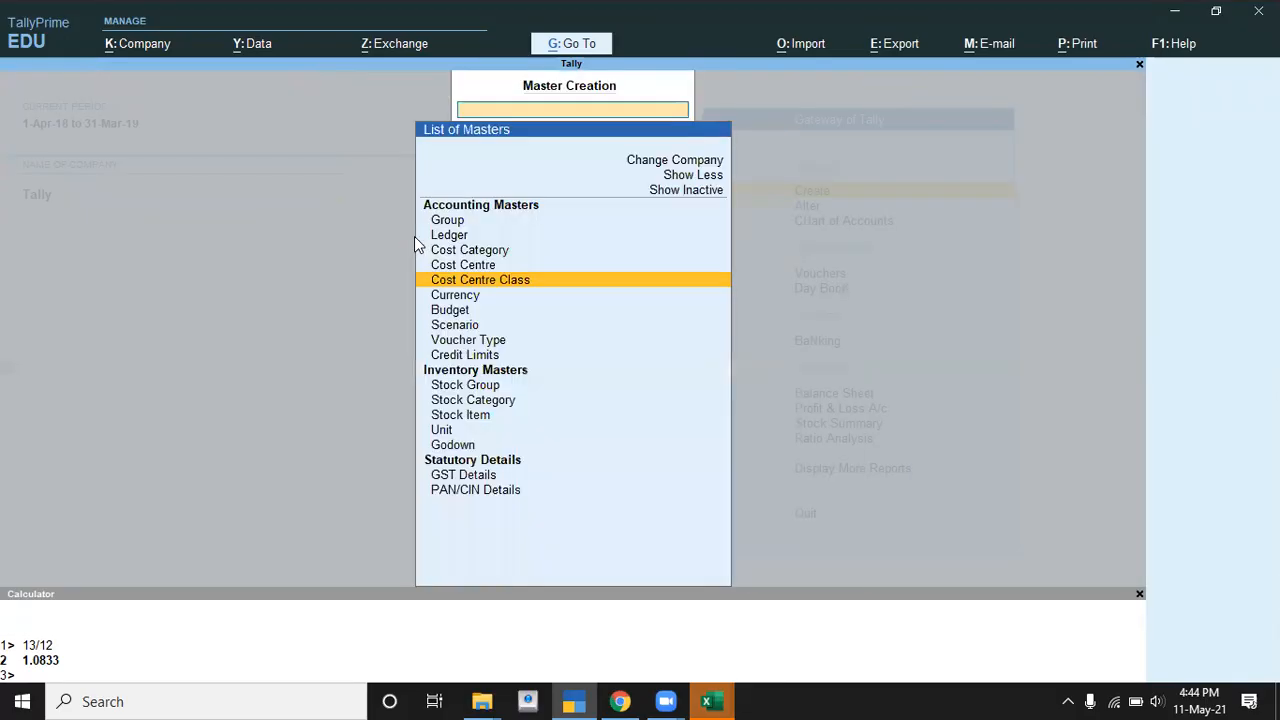
# - Start a payment voucher with Cost Centre/Classes left as Not Applicable, checking the commission transaction in the Excel sheet
pyautogui.press('Escape')
pyautogui.press('Down')
pyautogui.press('Down')
pyautogui.press('Down')
pyautogui.press('Down')
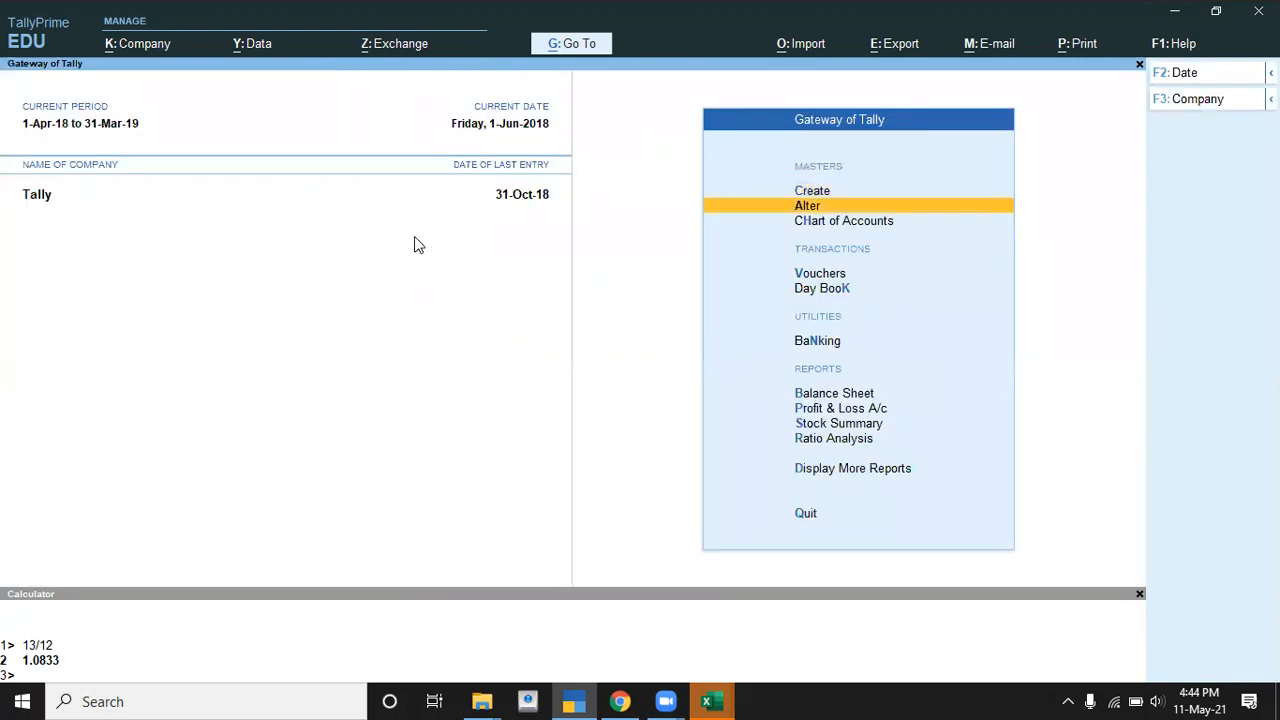
pyautogui.press('Up')
pyautogui.press('Return')
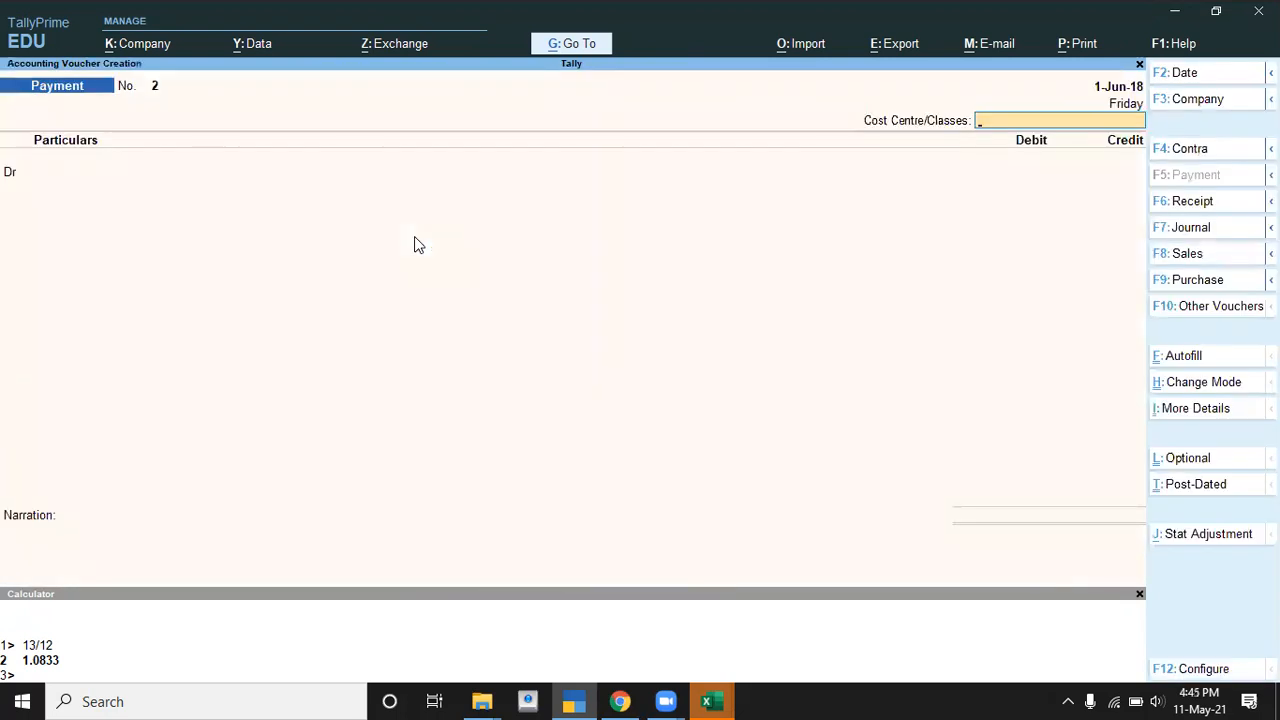
pyautogui.press('Return')
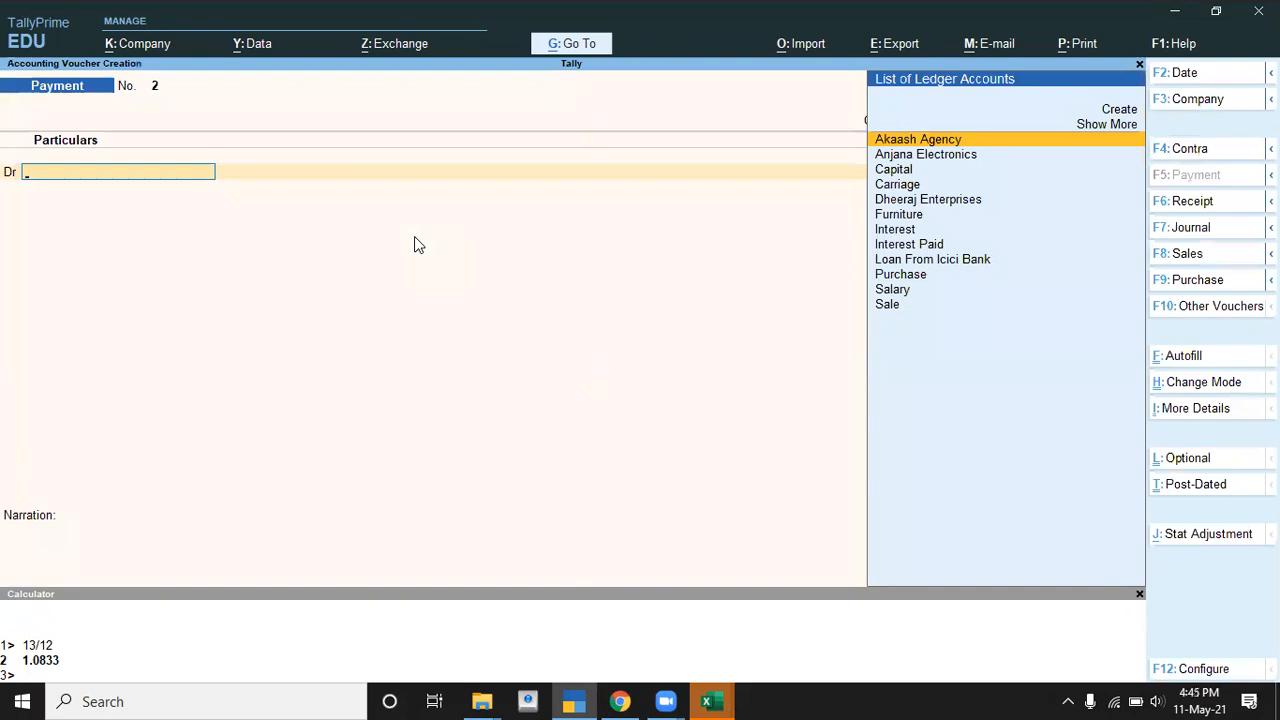
pyautogui.hotkey('alt', 'Tab')
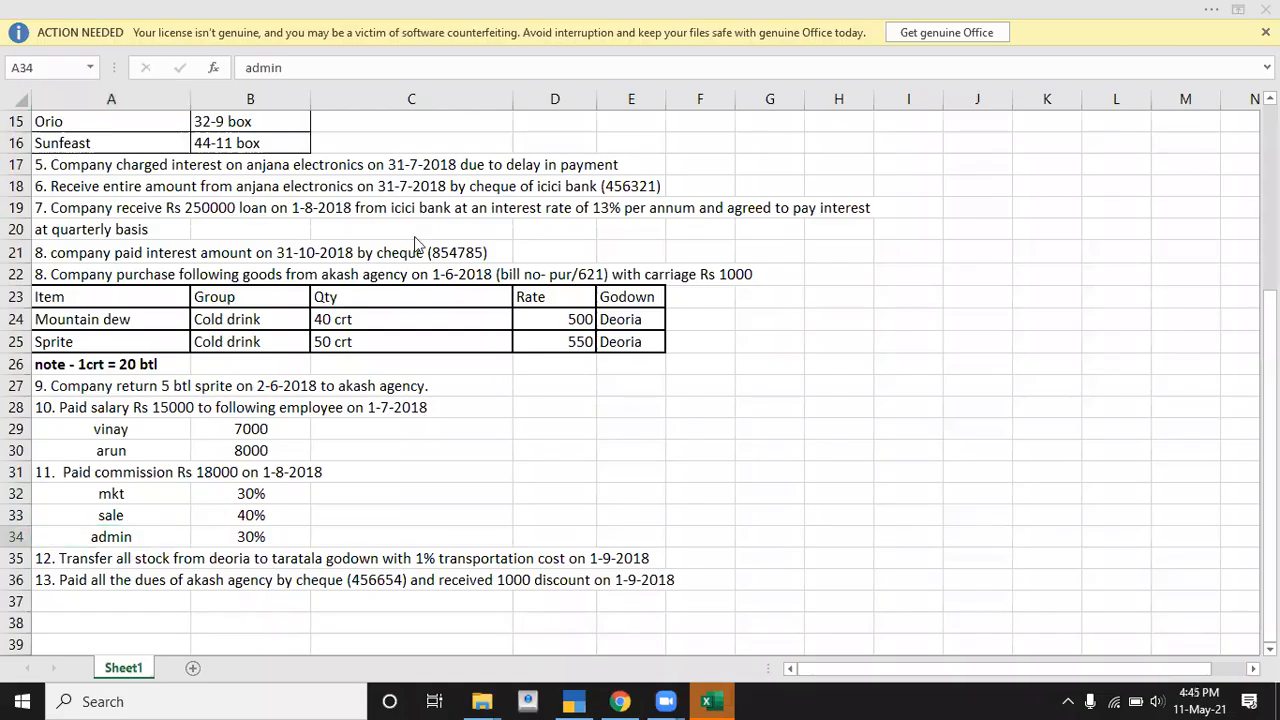
pyautogui.hotkey('alt', 'Tab')
# - Create a ledger named Comission under Indirect Expenses with cost centres applicable, for the voucher's debit line
pyautogui.hotkey('alt', 'c')
pyautogui.write('C')
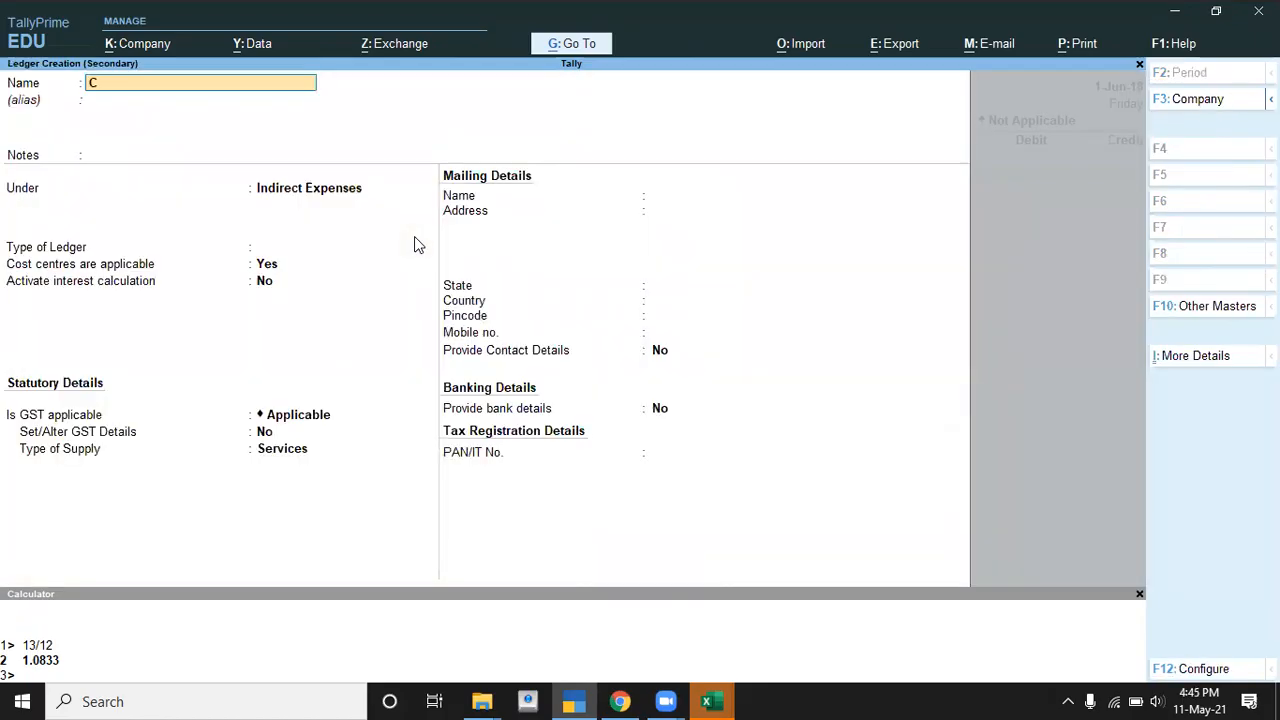
pyautogui.write('omission')
pyautogui.press('Return')
pyautogui.press('Return')
pyautogui.press('Return')
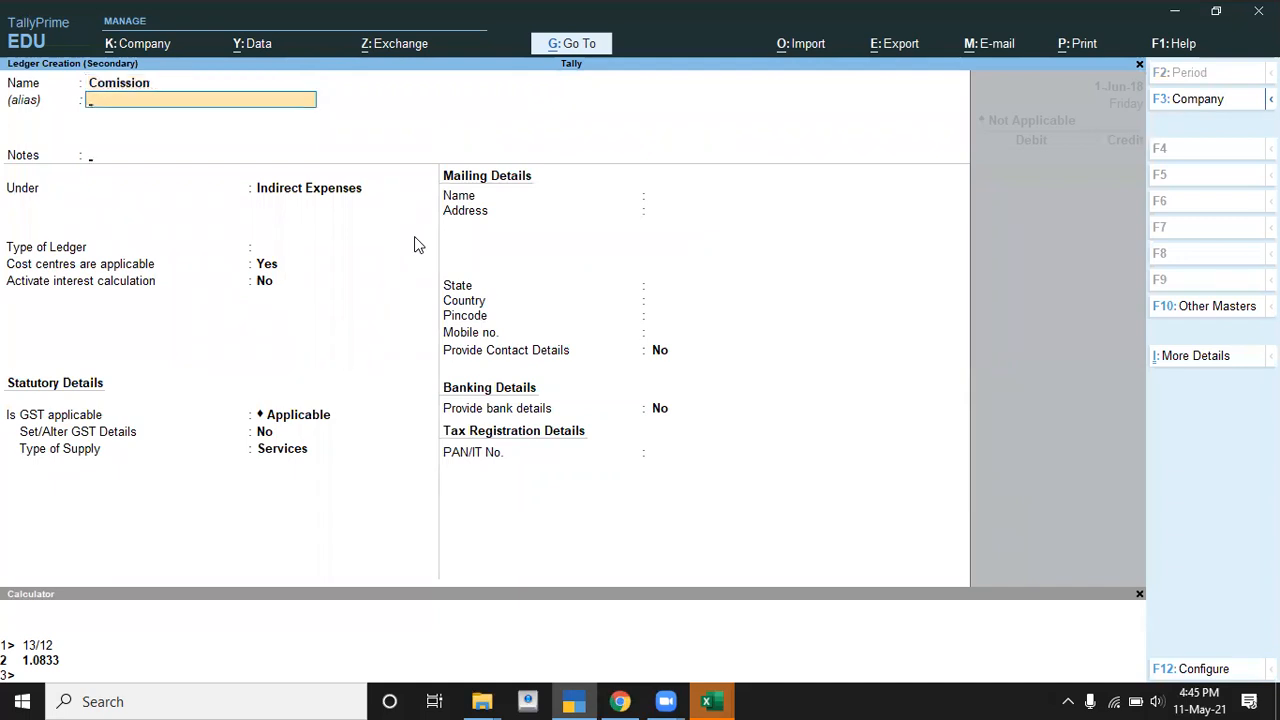
pyautogui.press('Return')
pyautogui.press('Return')
pyautogui.press('Return')
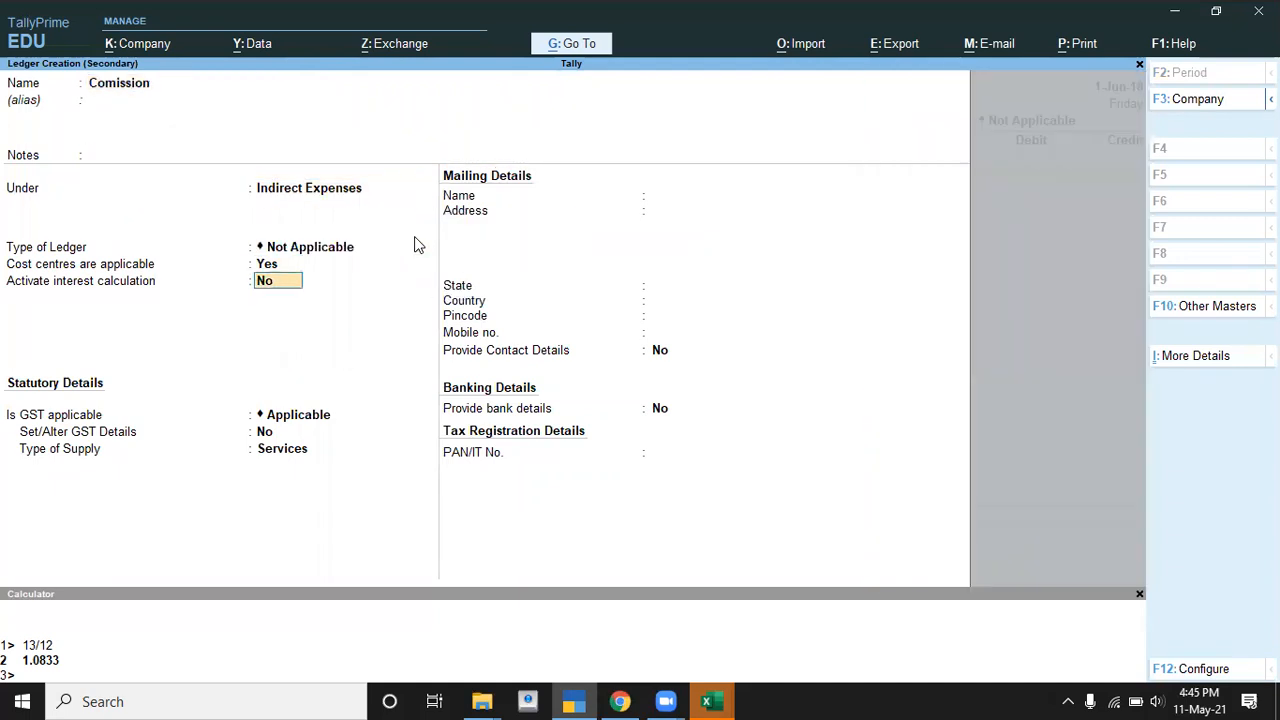
pyautogui.hotkey('ctrl', 'a')
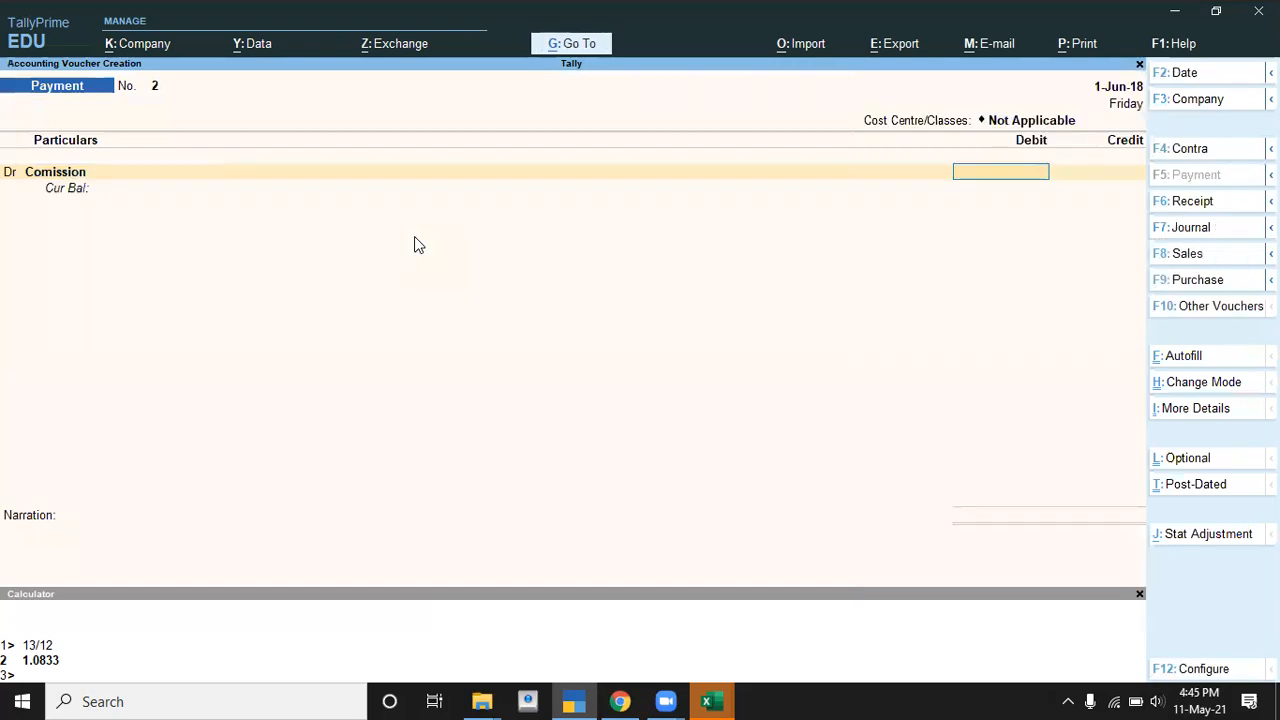
# - Debit Comission with 18000 as given in the Excel sheet, and return to the voucher's Cost Centre/Classes field
pyautogui.hotkey('alt', 'Tab')
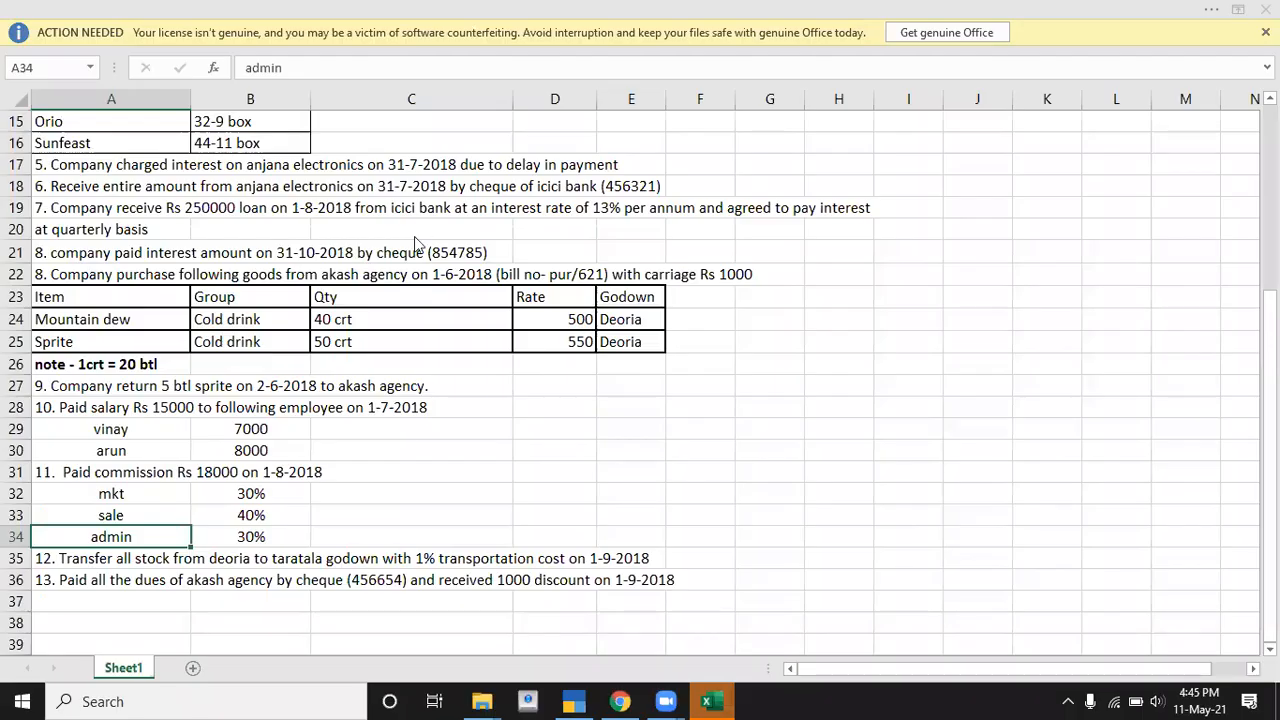
pyautogui.hotkey('alt', 'Tab')
pyautogui.write('18000')
pyautogui.press('Return')
pyautogui.press('Escape')
pyautogui.press('BackSpace')
pyautogui.press('BackSpace')
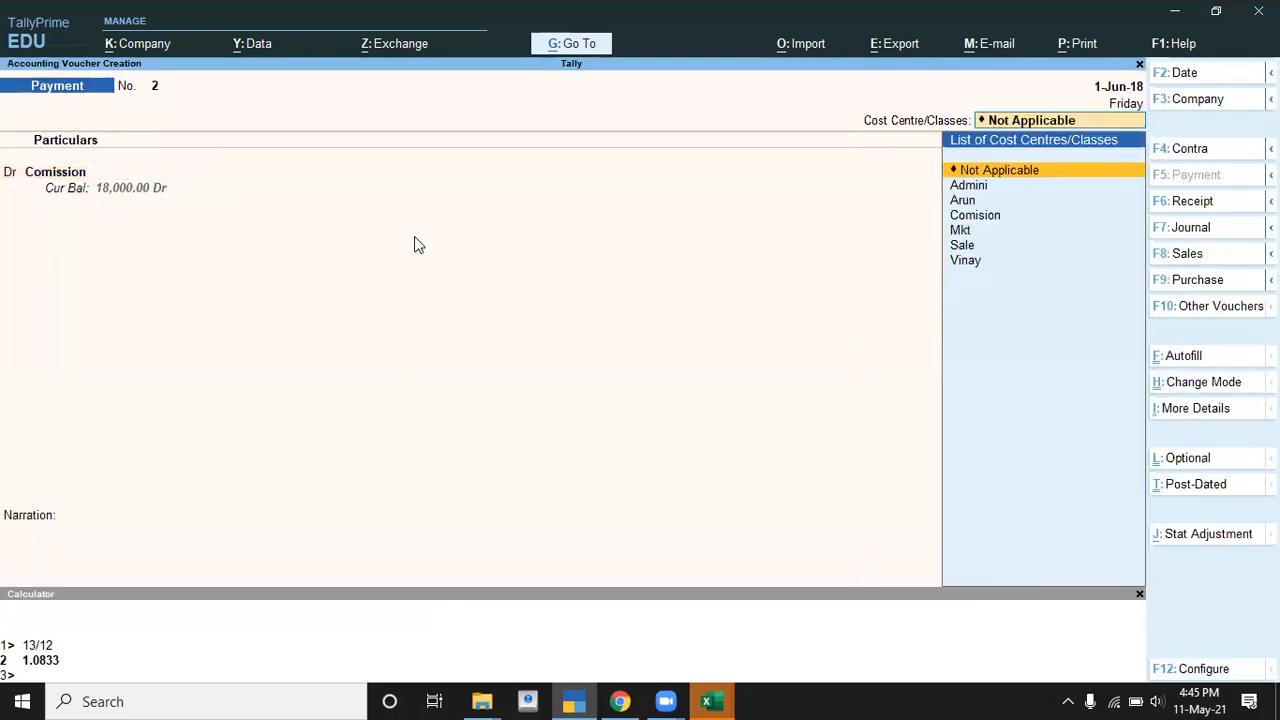
# - Set the voucher's Cost Centre/Classes to Comision and accept the Comission debit line
pyautogui.press('Down')
pyautogui.press('Down')
pyautogui.press('Down')
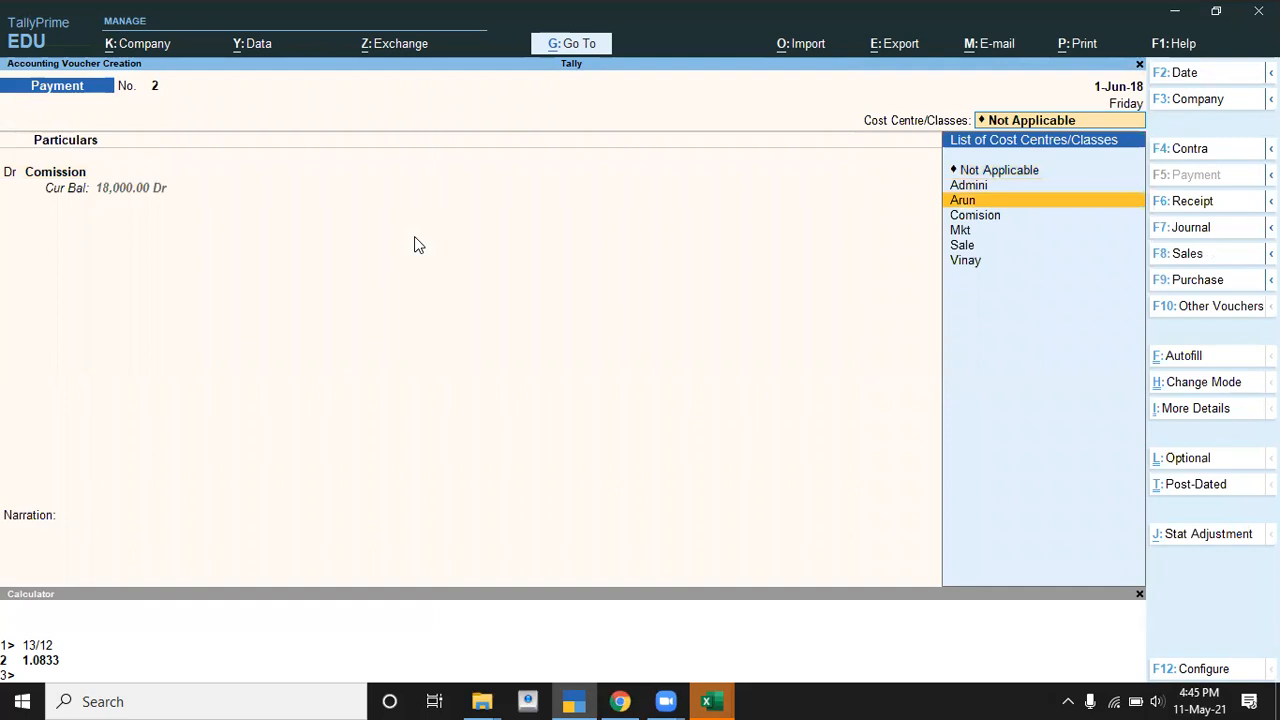
pyautogui.press('Return')
pyautogui.press('Return')
pyautogui.press('Return')
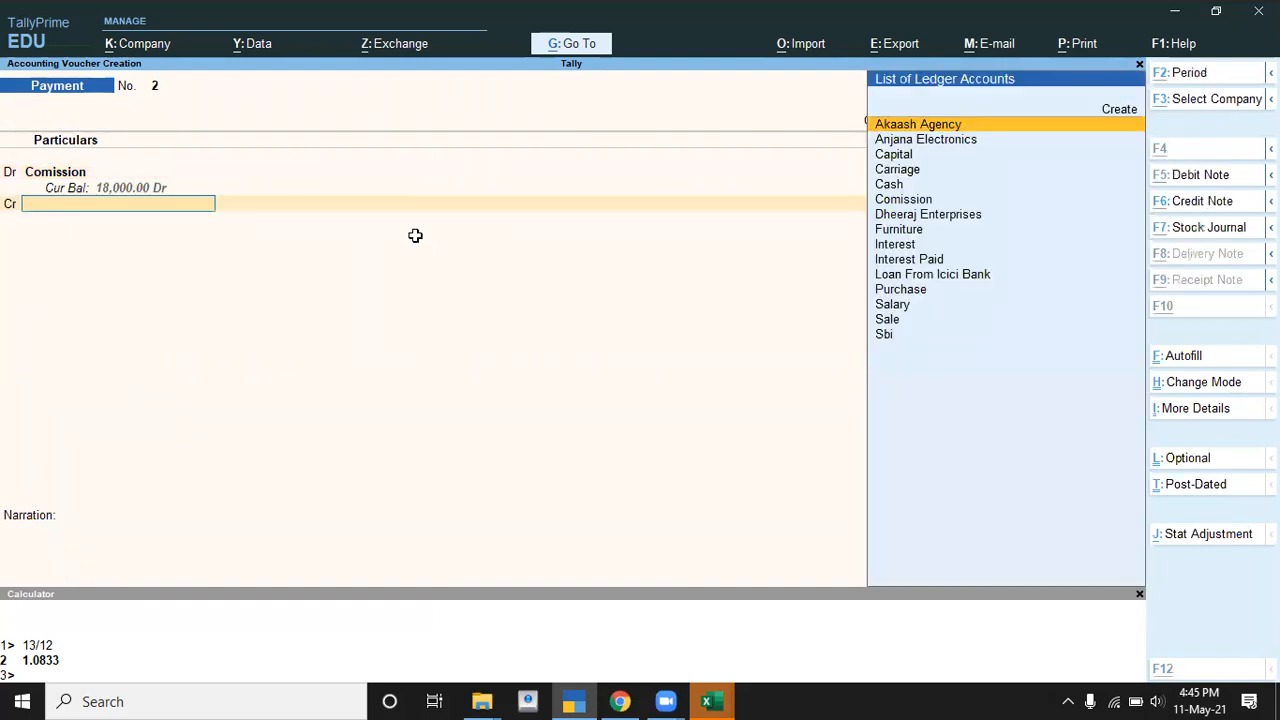
# - Credit Cash with 18,000, leave the narration empty and save the payment voucher
pyautogui.hotkey('alt', 'Tab')
pyautogui.hotkey('alt', 'Tab')
pyautogui.press('Down')
pyautogui.press('Down')
pyautogui.press('Down')
pyautogui.press('Down')
pyautogui.press('Return')
pyautogui.press('Return')
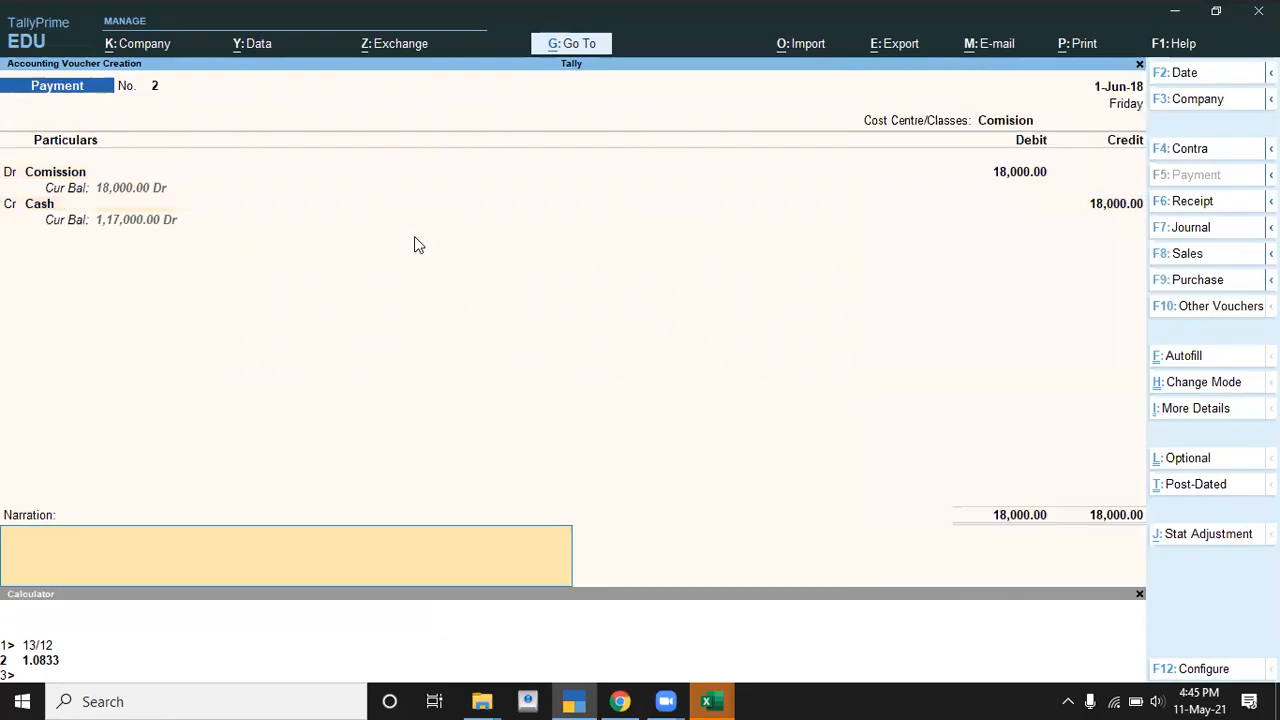
pyautogui.press('Return')
pyautogui.press('Return')
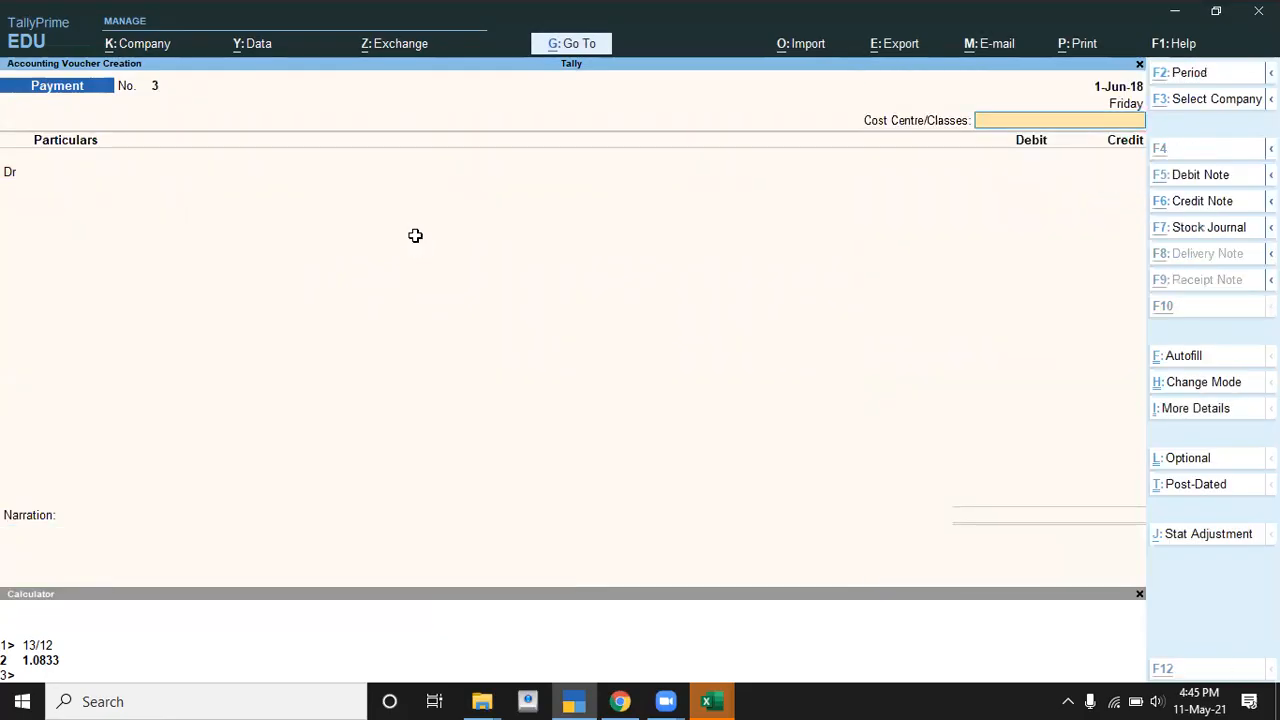
# - Check the stock transfer transaction in the Excel sheet and open the Stock Journal voucher type for alteration in TallyPrime
pyautogui.hotkey('alt', 'Tab')
pyautogui.press('Down')
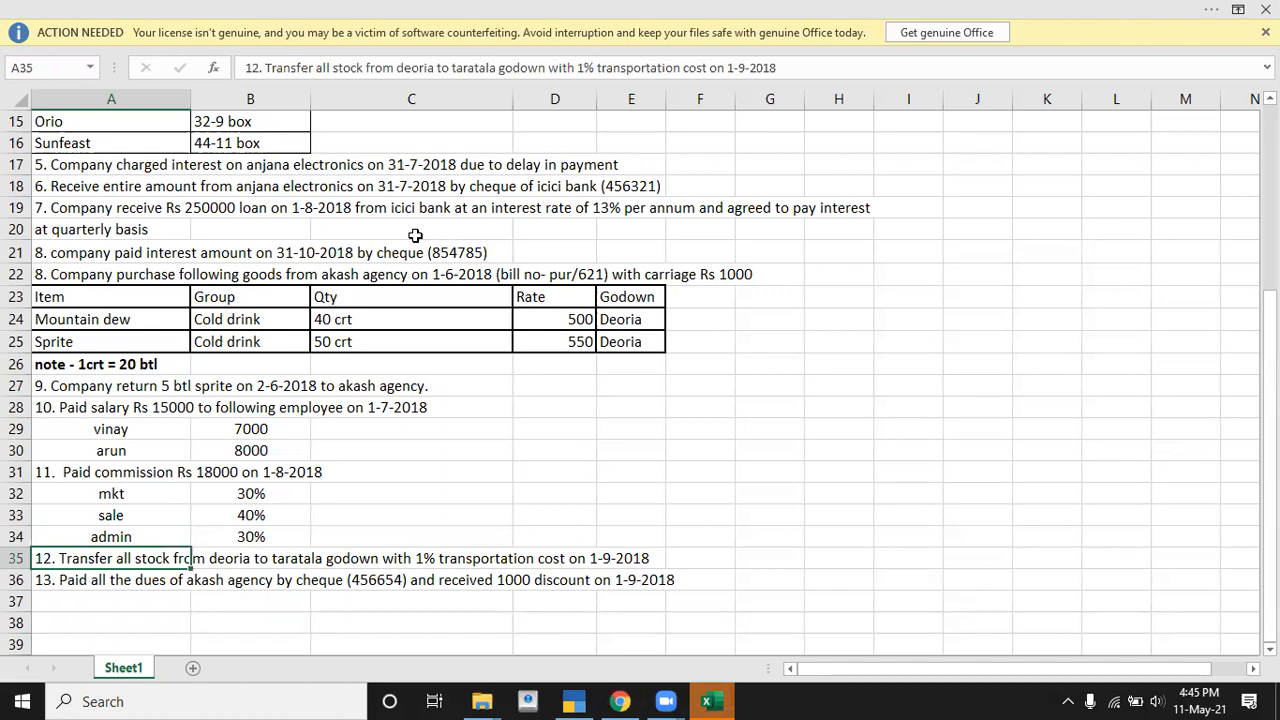
pyautogui.hotkey('alt', 'Tab')
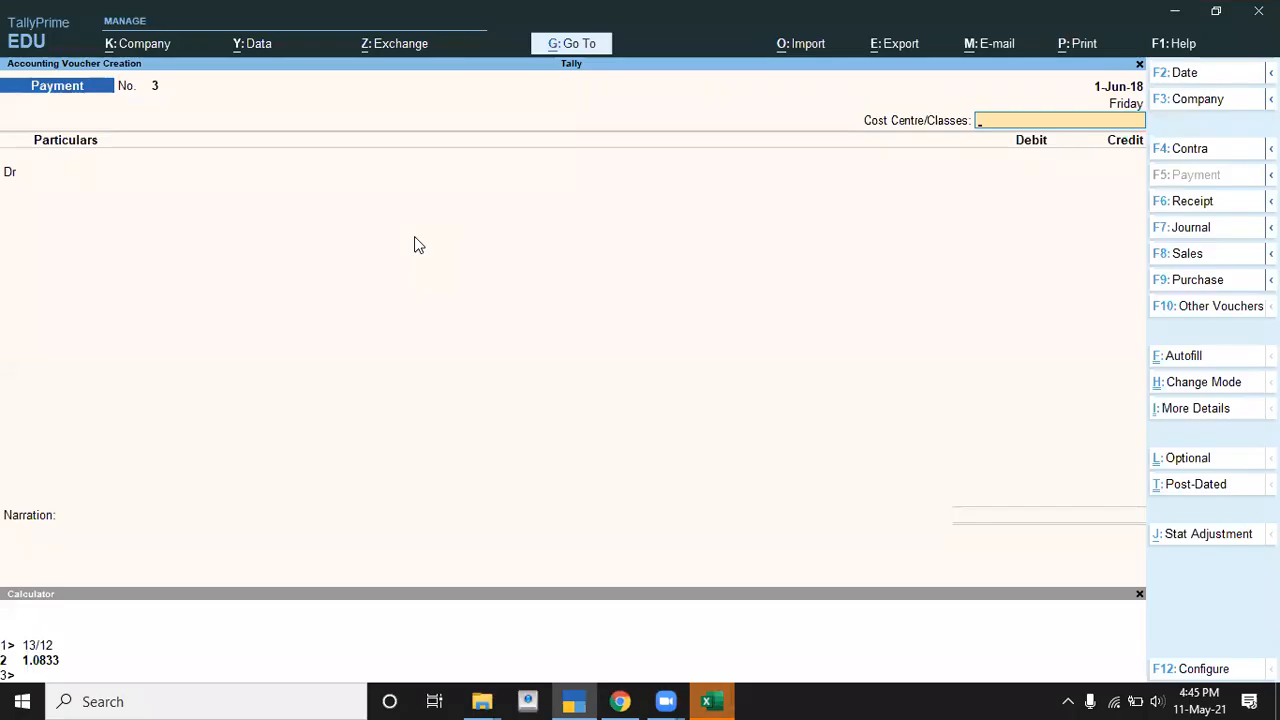
pyautogui.press('Escape')
pyautogui.press('Up')
pyautogui.press('Up')
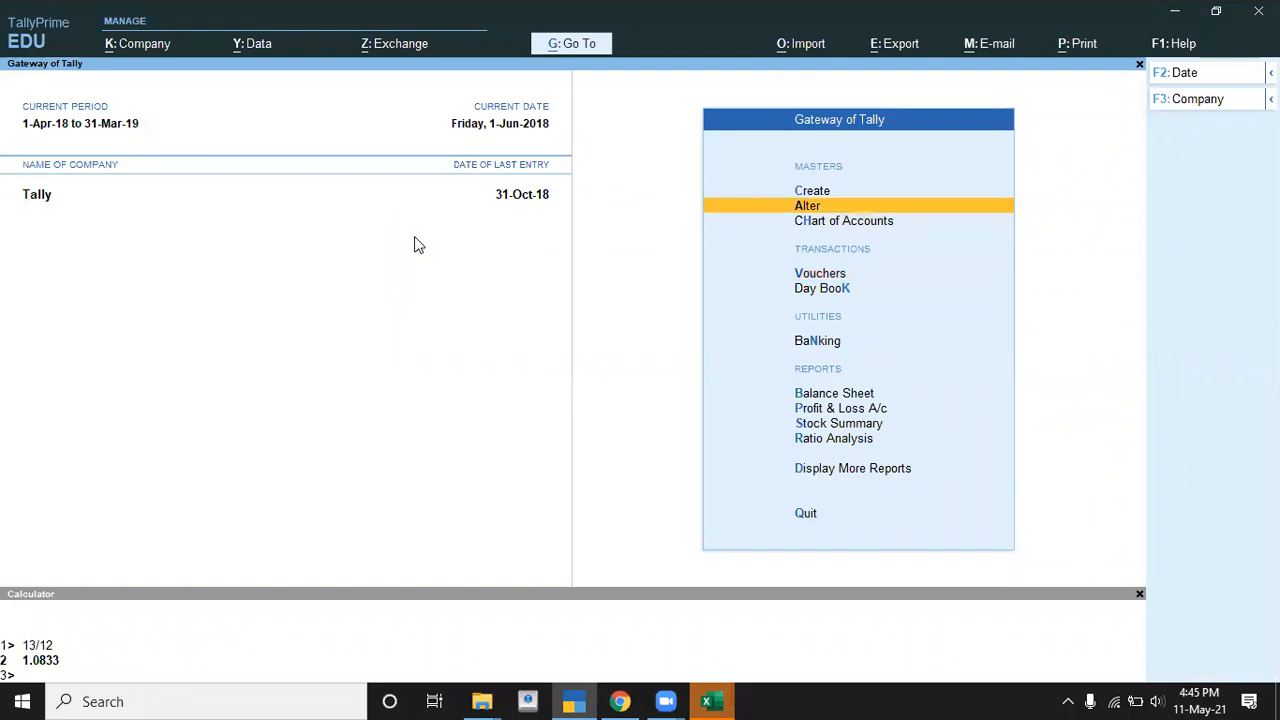
pyautogui.press('Return')
pyautogui.press('Down')
pyautogui.press('Down')
pyautogui.press('Down')
pyautogui.press('Down')
pyautogui.press('Down')
pyautogui.press('Return')
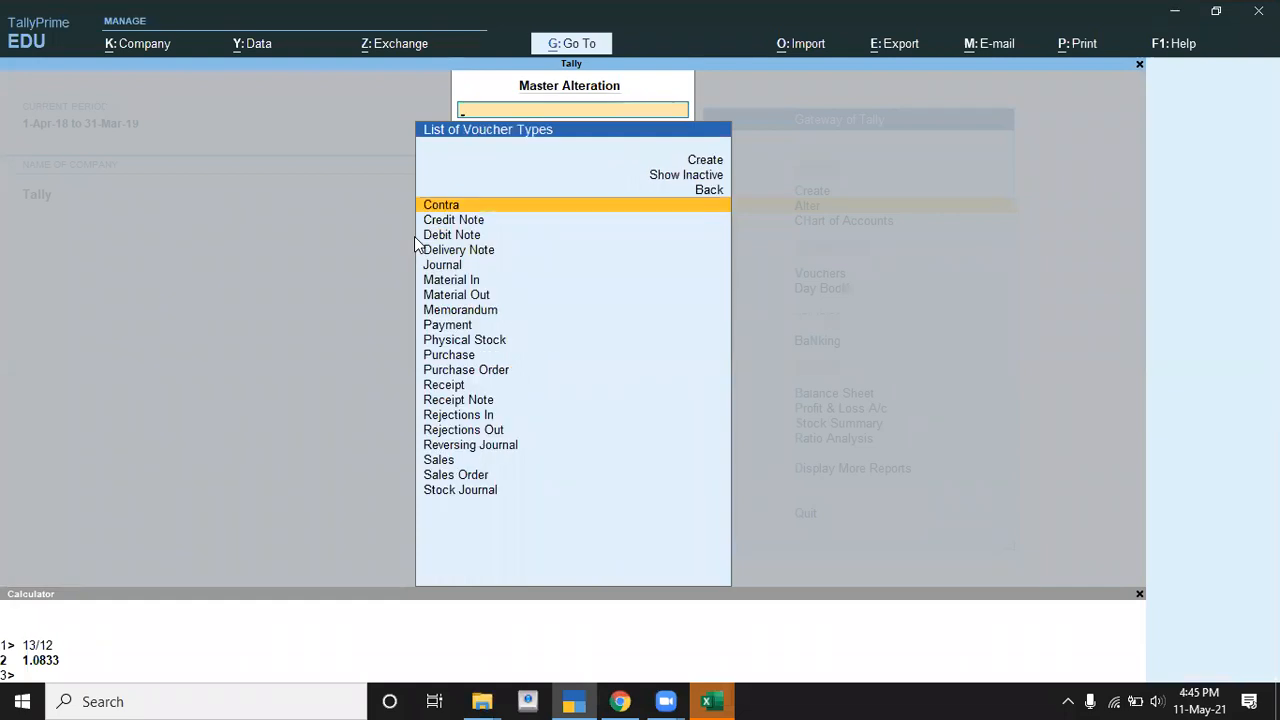
pyautogui.press('Down')
pyautogui.press('Down')
pyautogui.press('Down')
pyautogui.press('Down')
pyautogui.press('Down')
pyautogui.press('Down')
pyautogui.press('Down')
pyautogui.press('Down')
pyautogui.press('Down')
pyautogui.press('Down')
pyautogui.press('Down')
pyautogui.press('Down')
pyautogui.press('Down')
pyautogui.press('Down')
pyautogui.press('Down')
pyautogui.press('Down')
pyautogui.press('Down')
pyautogui.press('Down')
pyautogui.press('Down')
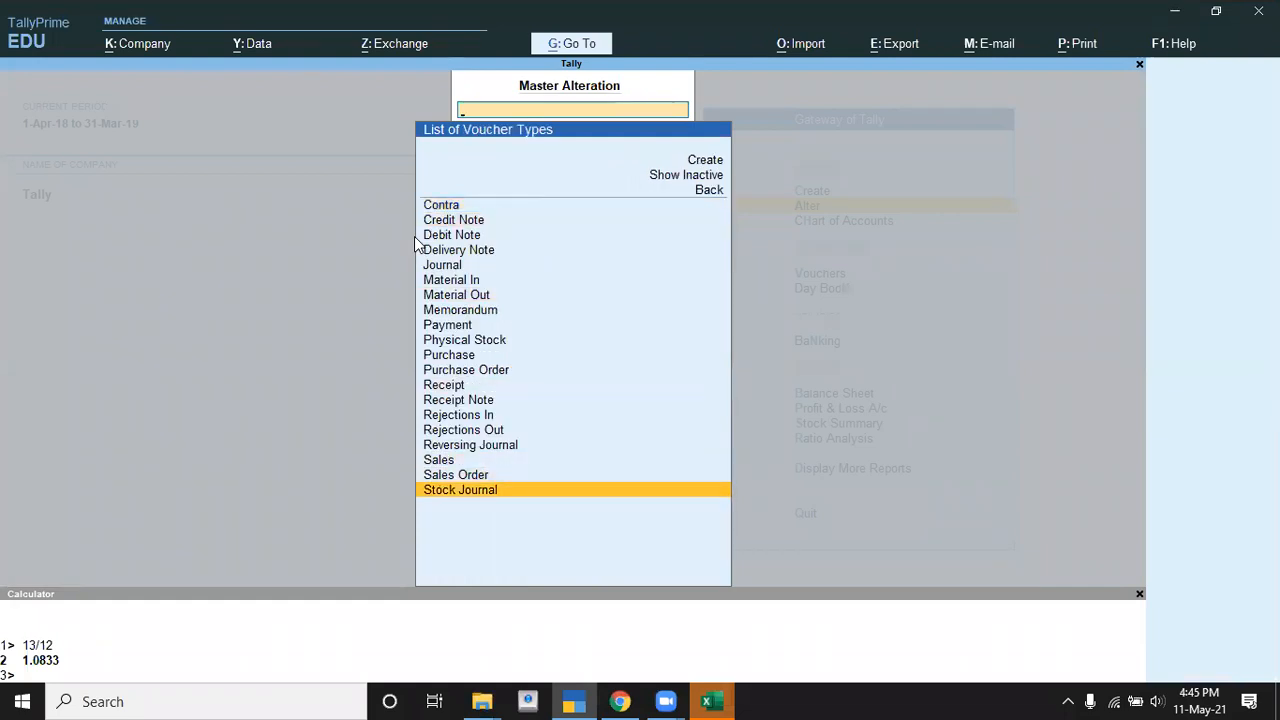
pyautogui.press('Return')
# - Set Track Additional Costs for Purchases to Yes for the Stock Journal, save it and return to the Gateway of Tally
pyautogui.press('Return')
pyautogui.press('Return')
pyautogui.press('Return')
pyautogui.press('Return')
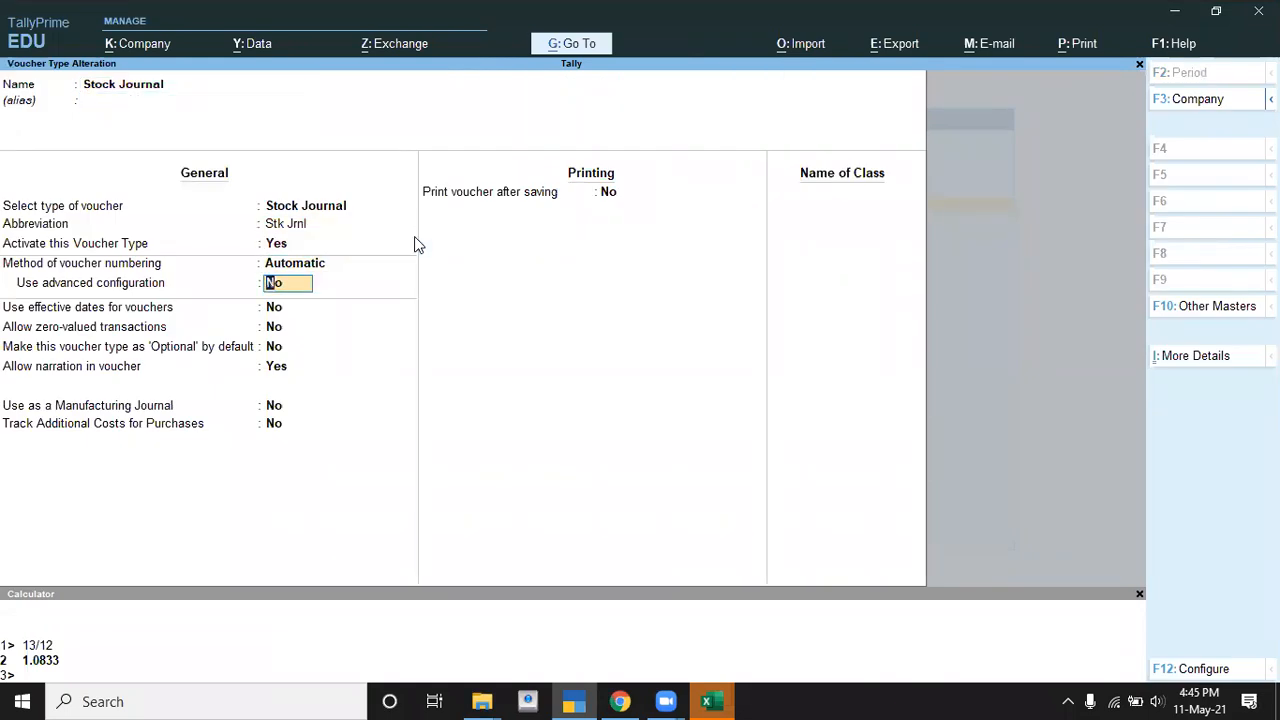
pyautogui.press('Return')
pyautogui.press('Return')
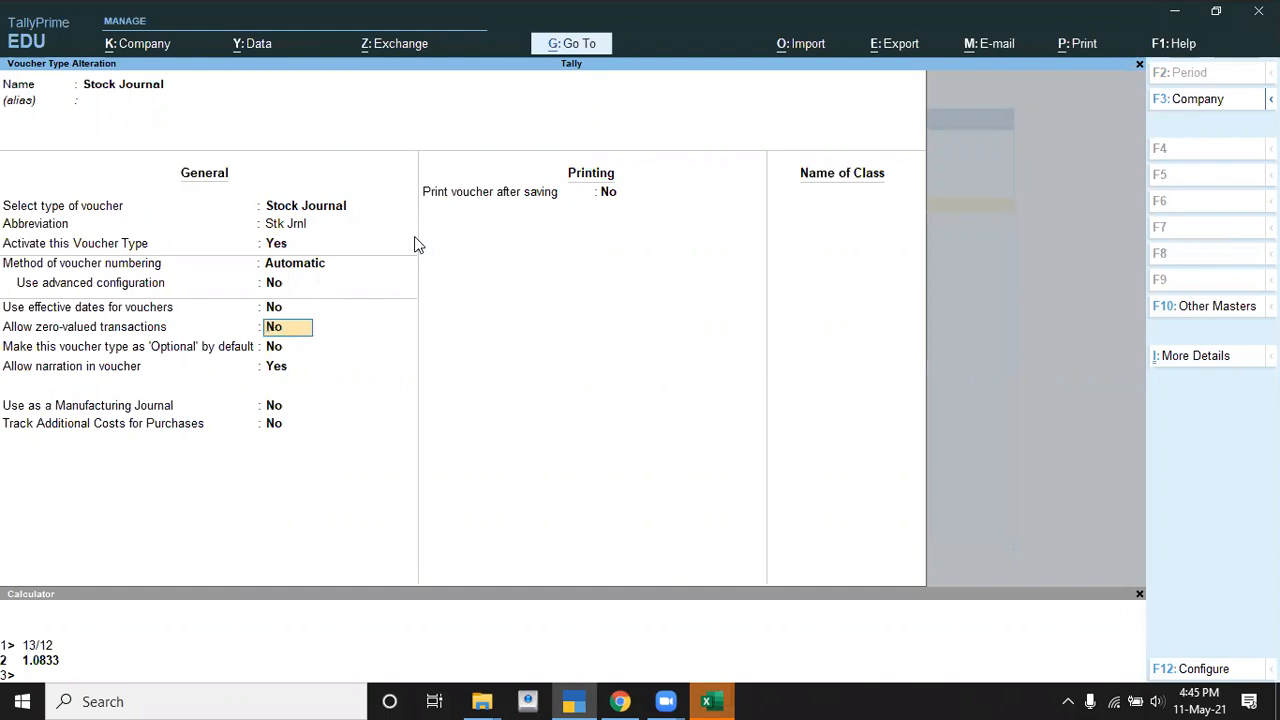
pyautogui.press('Return')
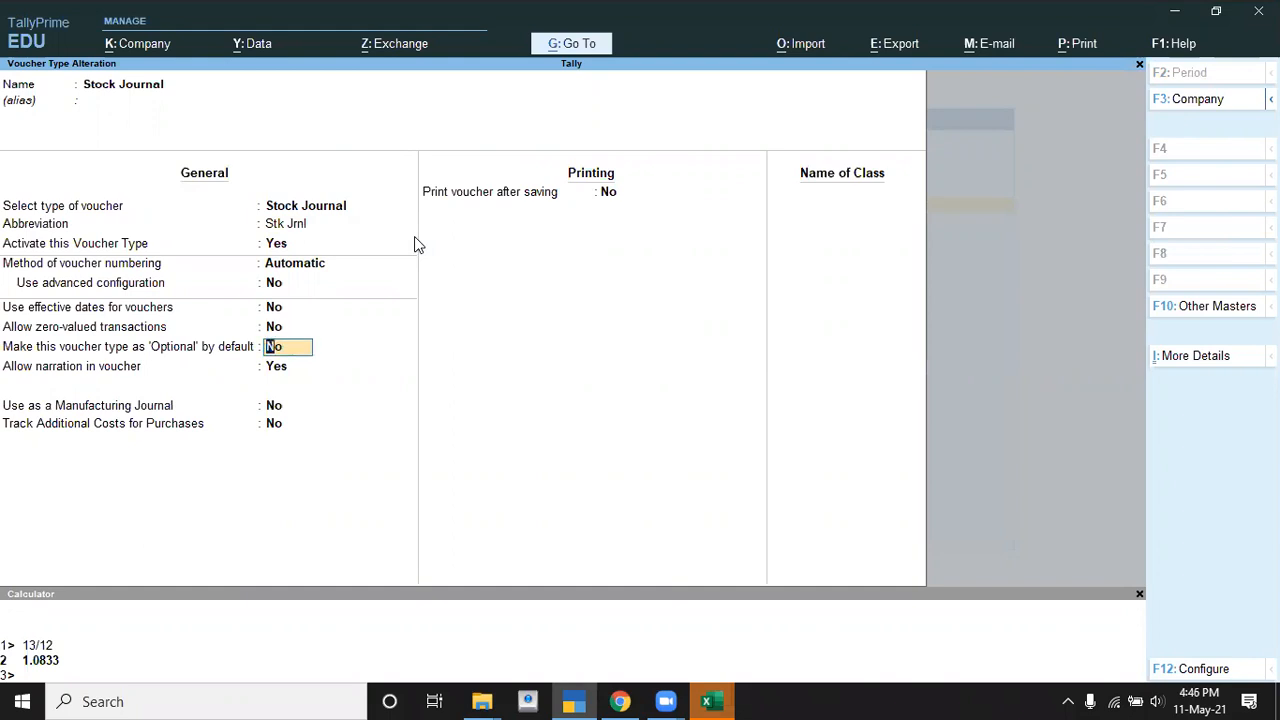
pyautogui.press('Return')
pyautogui.press('Return')
pyautogui.press('Return')
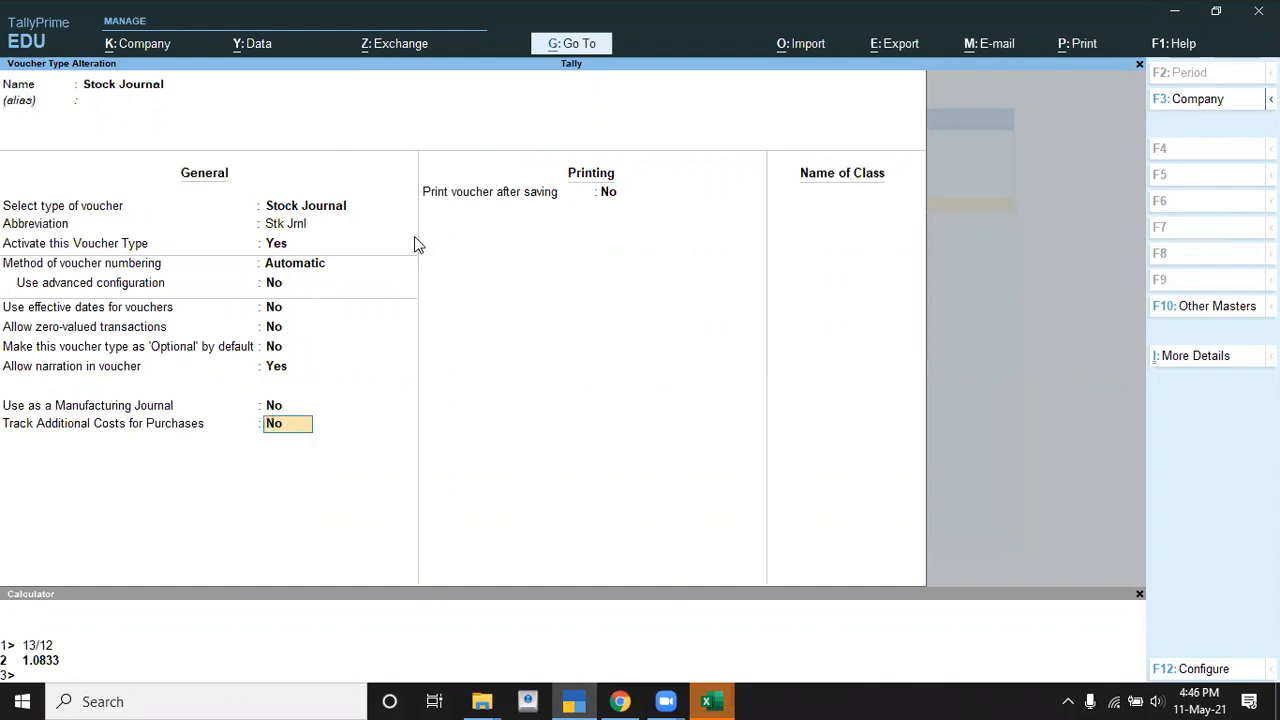
pyautogui.press('y')
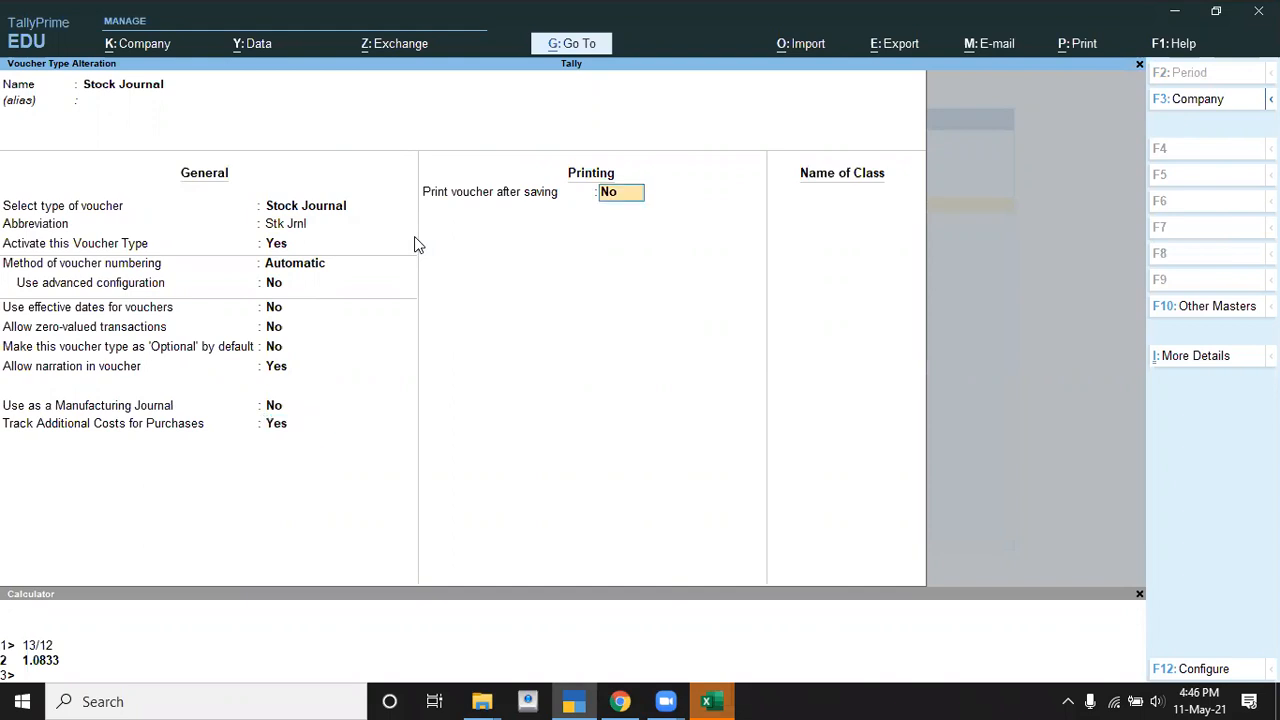
pyautogui.press('Return')
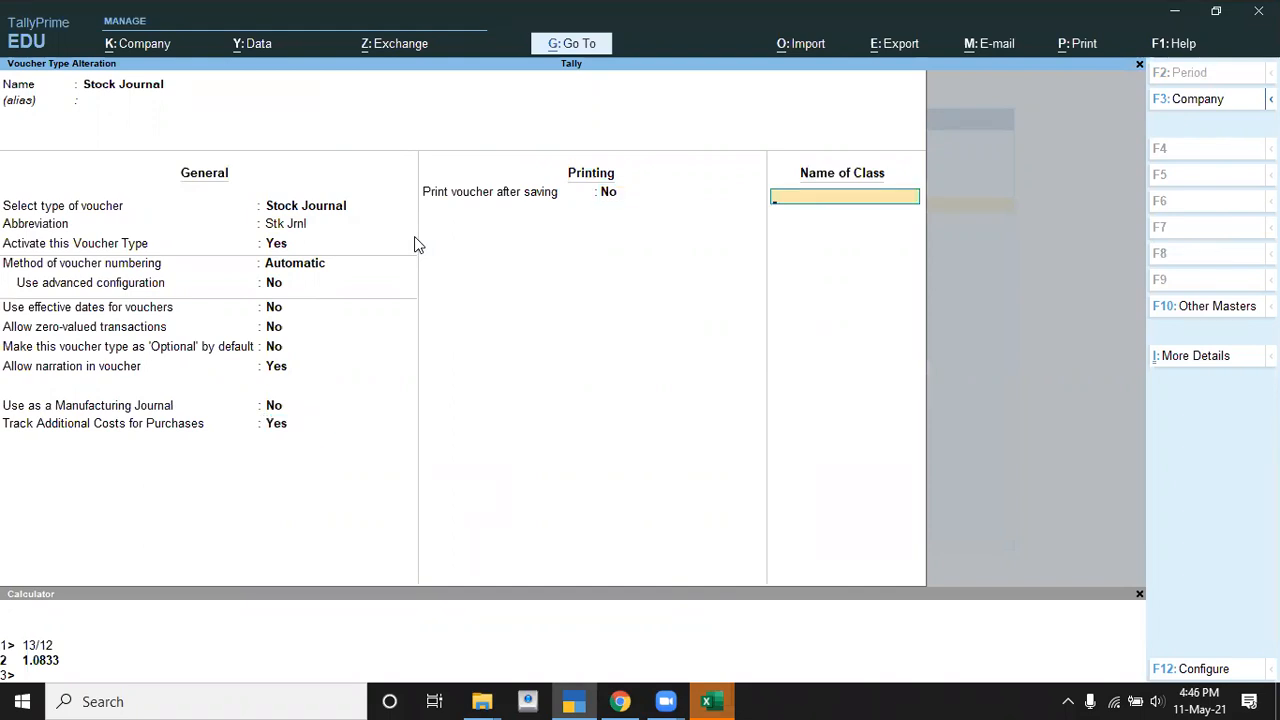
pyautogui.press('Return')
pyautogui.press('Escape')
pyautogui.press('Escape')
# - Start a new Stock Journal voucher from the voucher entry screen
pyautogui.press('Down')
pyautogui.press('Down')
pyautogui.press('Down')
pyautogui.press('Up')
pyautogui.press('Return')
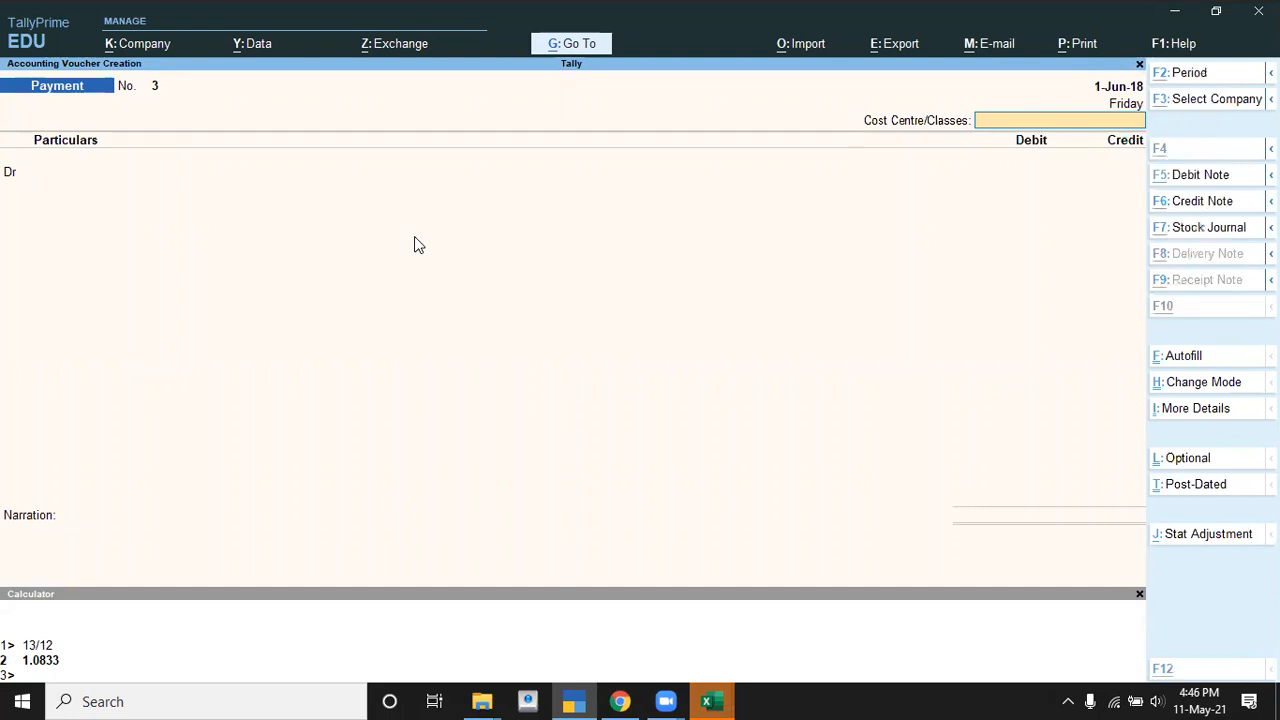
pyautogui.hotkey('alt', 'F7')
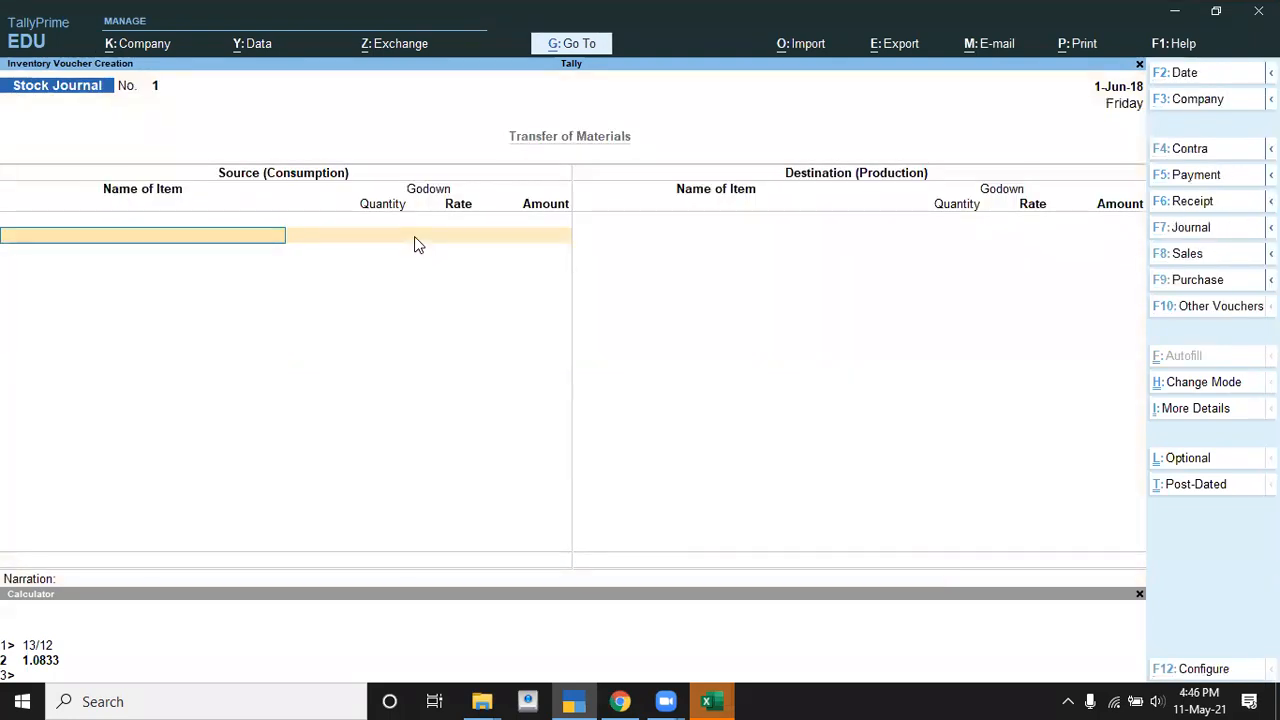
# - Check the stock transfer transaction in the Excel sheet, then add 40 crt of Mountain Dew from the Deoria godown as a source item in TallyPrime
pyautogui.hotkey('alt', 'Tab')
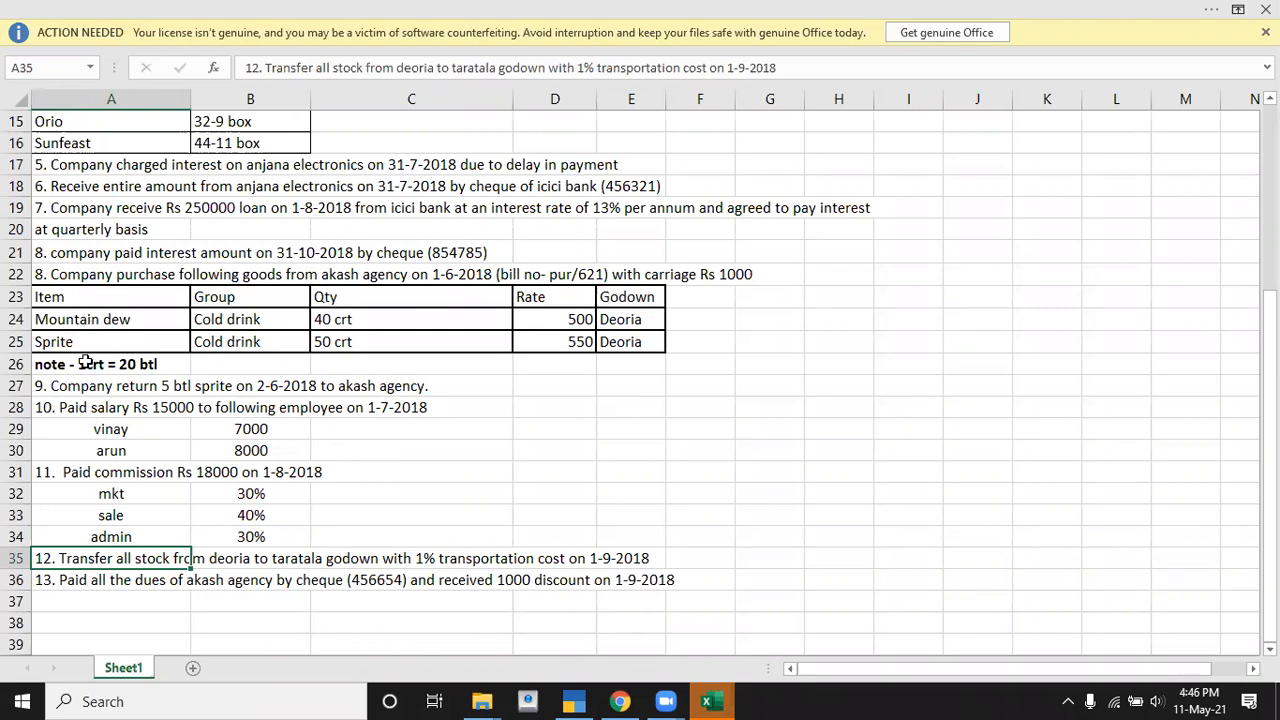
pyautogui.hotkey('alt', 'Tab')
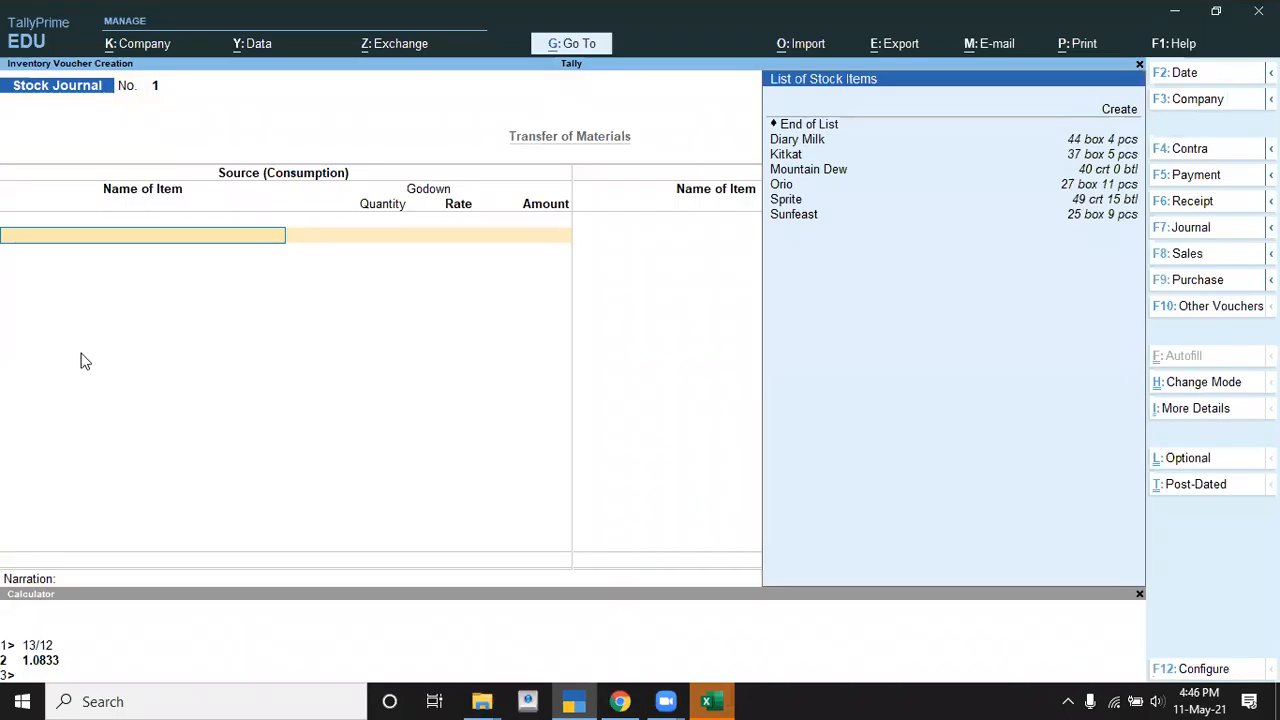
pyautogui.write('m')
pyautogui.press('Return')
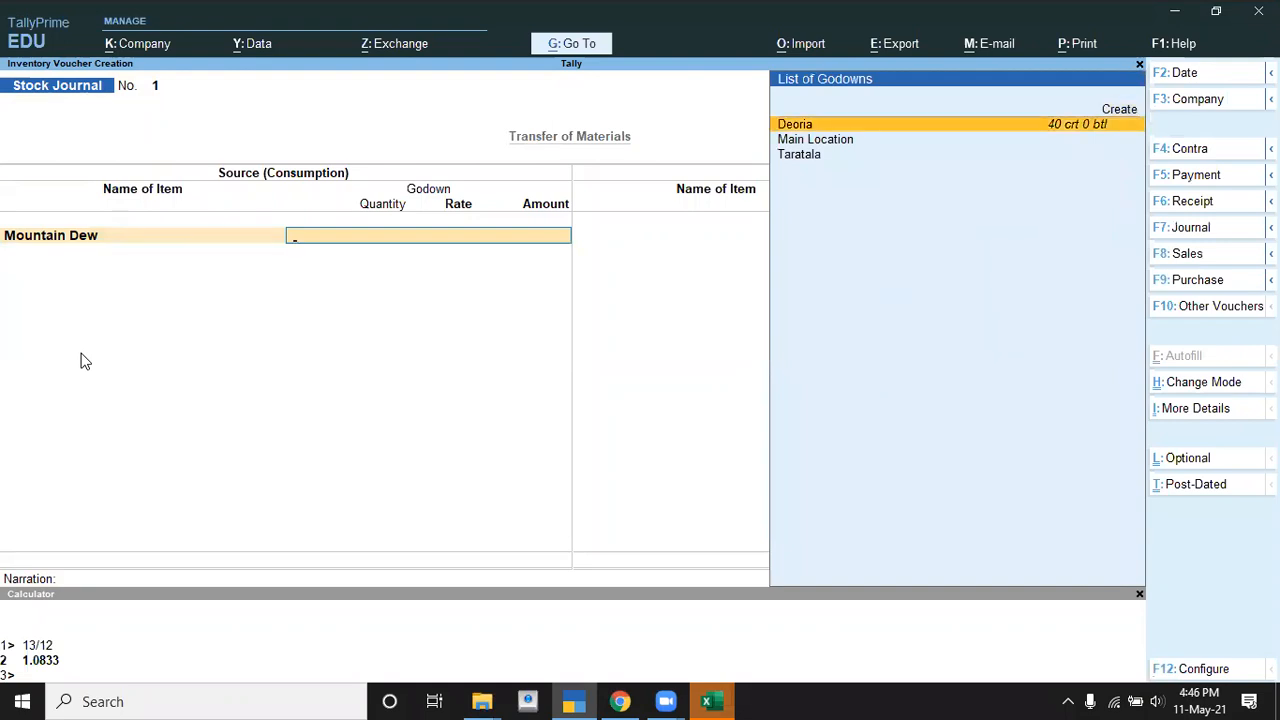
pyautogui.press('Return')
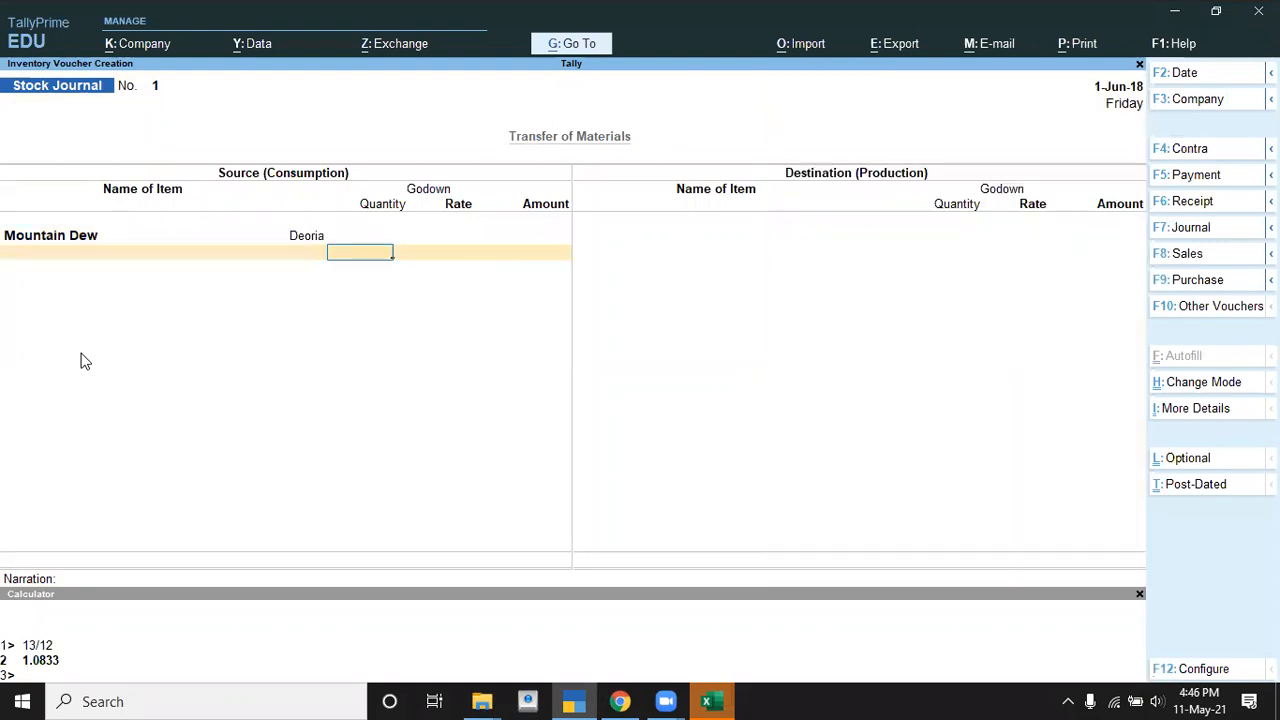
pyautogui.write('40')
pyautogui.press('Return')
pyautogui.press('Return')
pyautogui.press('Return')
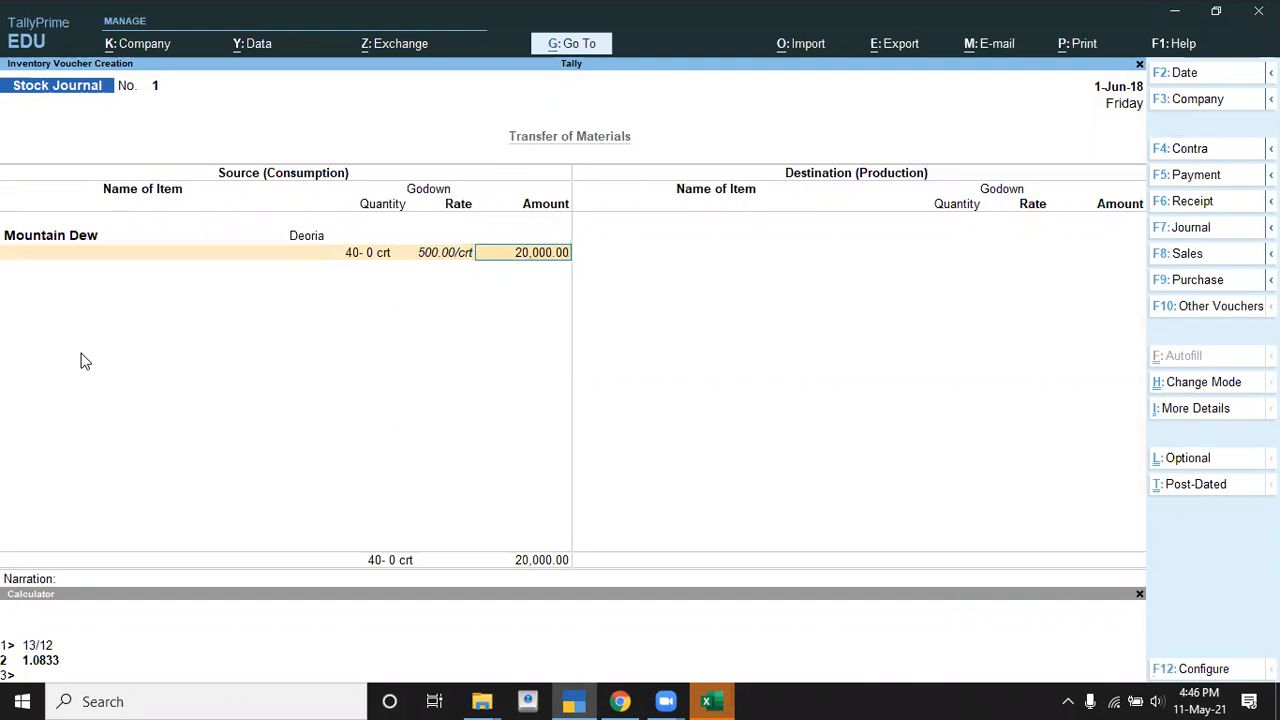
# - Add Sprite from the Deoria godown as the second source item with quantity 49-15 crt and finish the source list
pyautogui.press('Down')
pyautogui.press('Down')
pyautogui.press('Down')
pyautogui.press('Down')
pyautogui.press('Down')
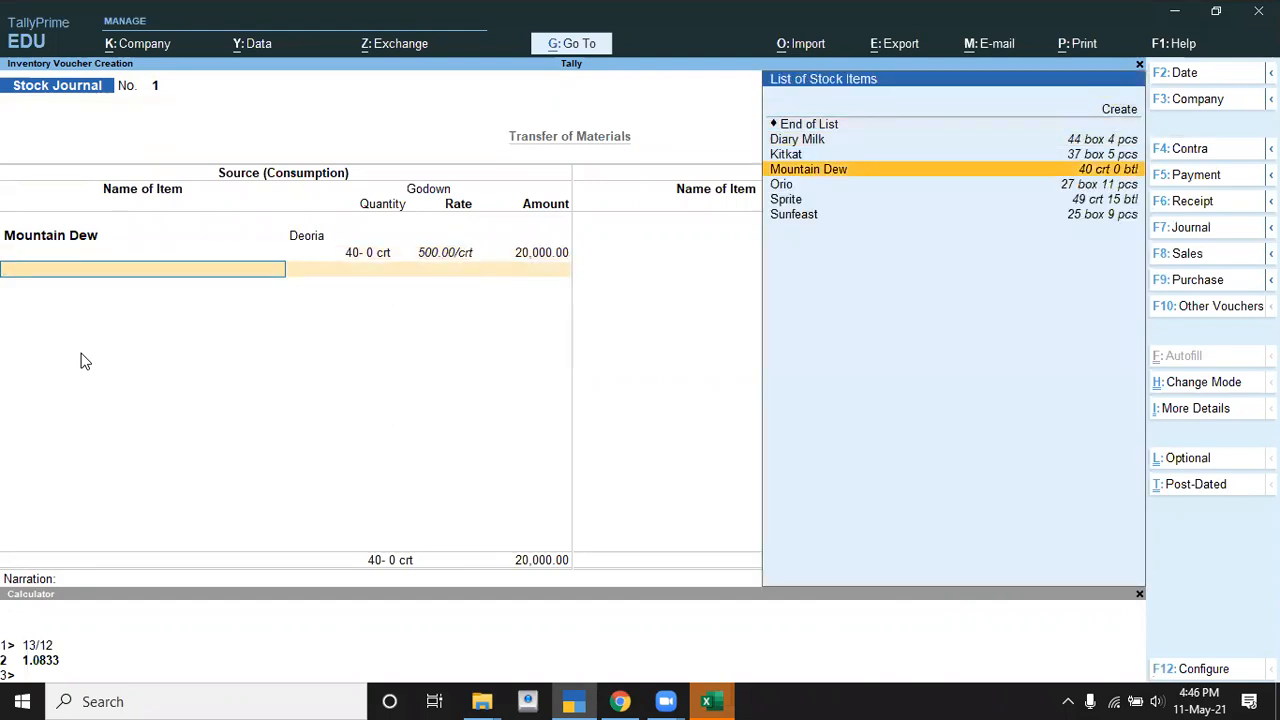
pyautogui.press('Return')
pyautogui.press('Down')
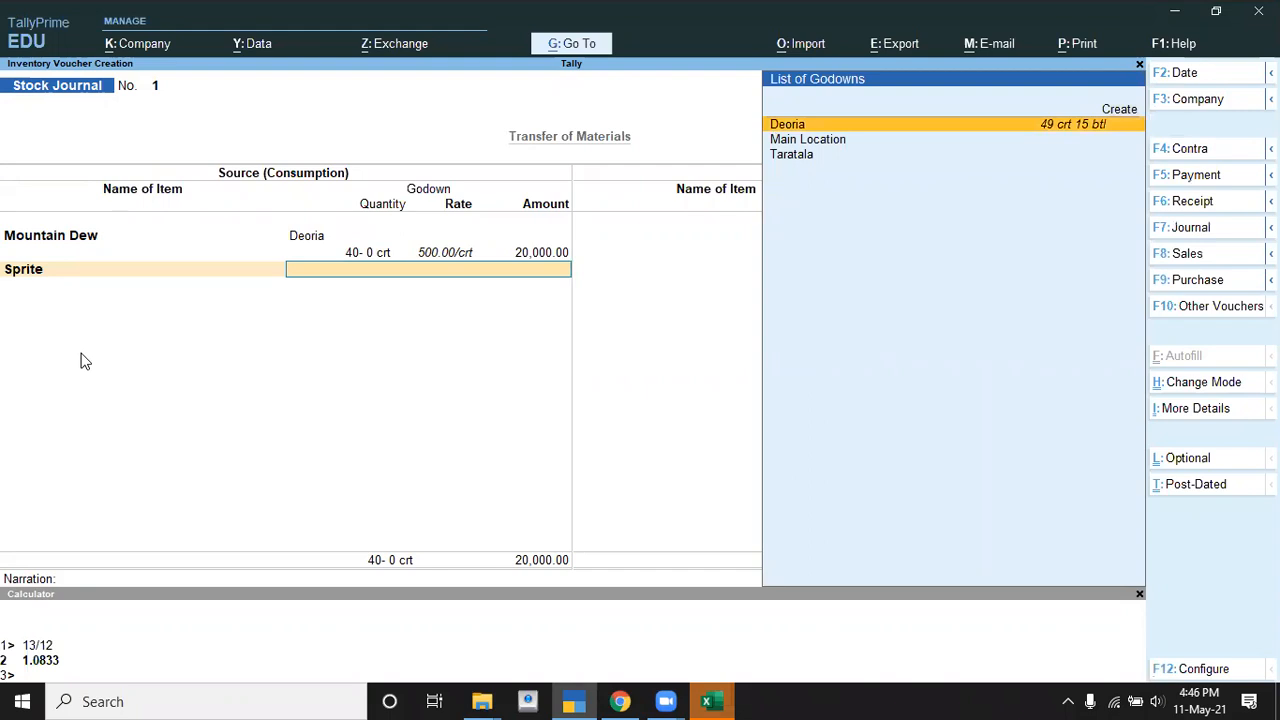
pyautogui.press('Return')
pyautogui.write('49-15')
pyautogui.press('Return')
pyautogui.press('Return')
pyautogui.press('Return')
pyautogui.press('Return')
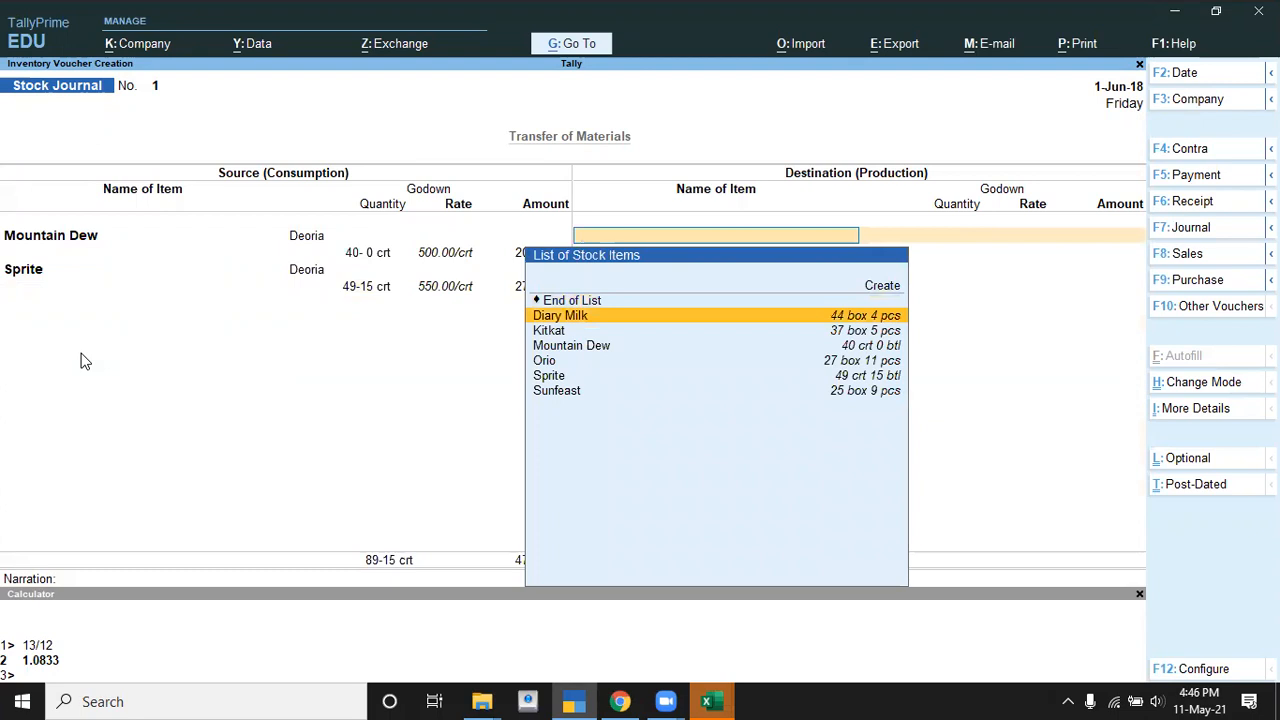
# - Add Mountain Dew as a destination item in the Taratala godown with quantity 40 crt, accepting the filled-in rate and amount
pyautogui.press('Down')
pyautogui.press('Down')
pyautogui.press('Return')
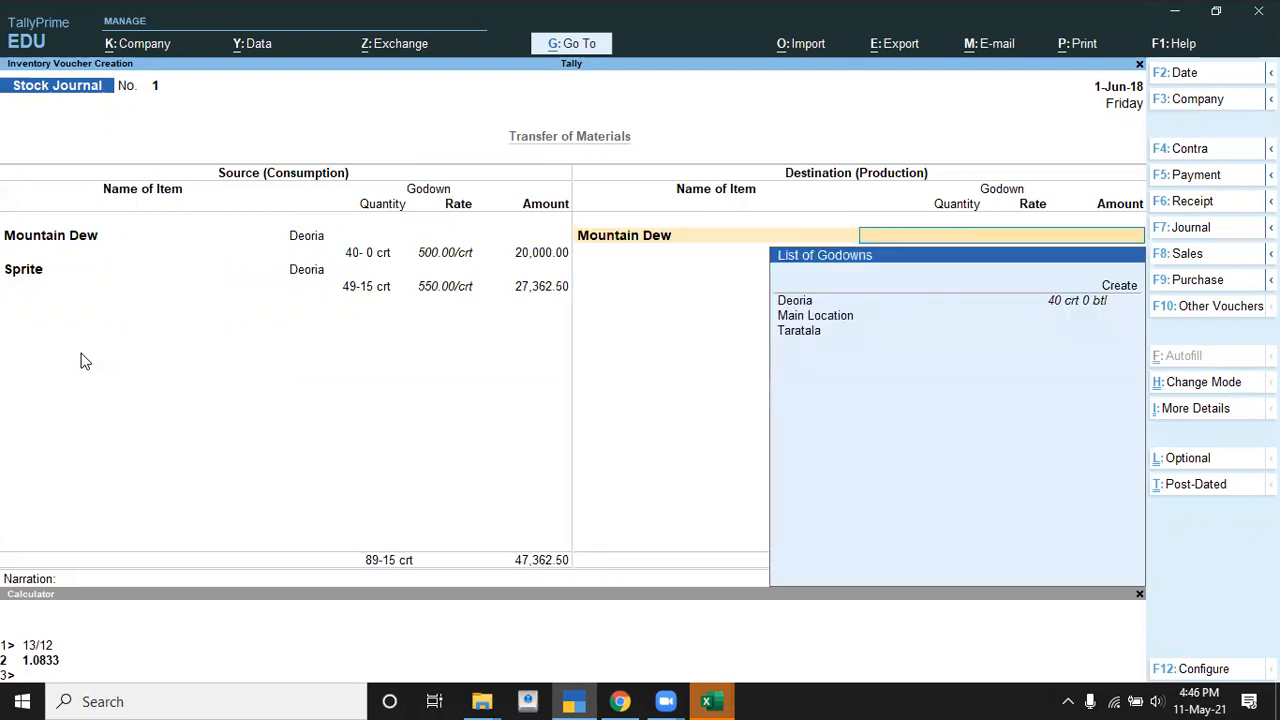
pyautogui.press('Down')
pyautogui.press('Down')
pyautogui.press('Down')
pyautogui.press('Return')
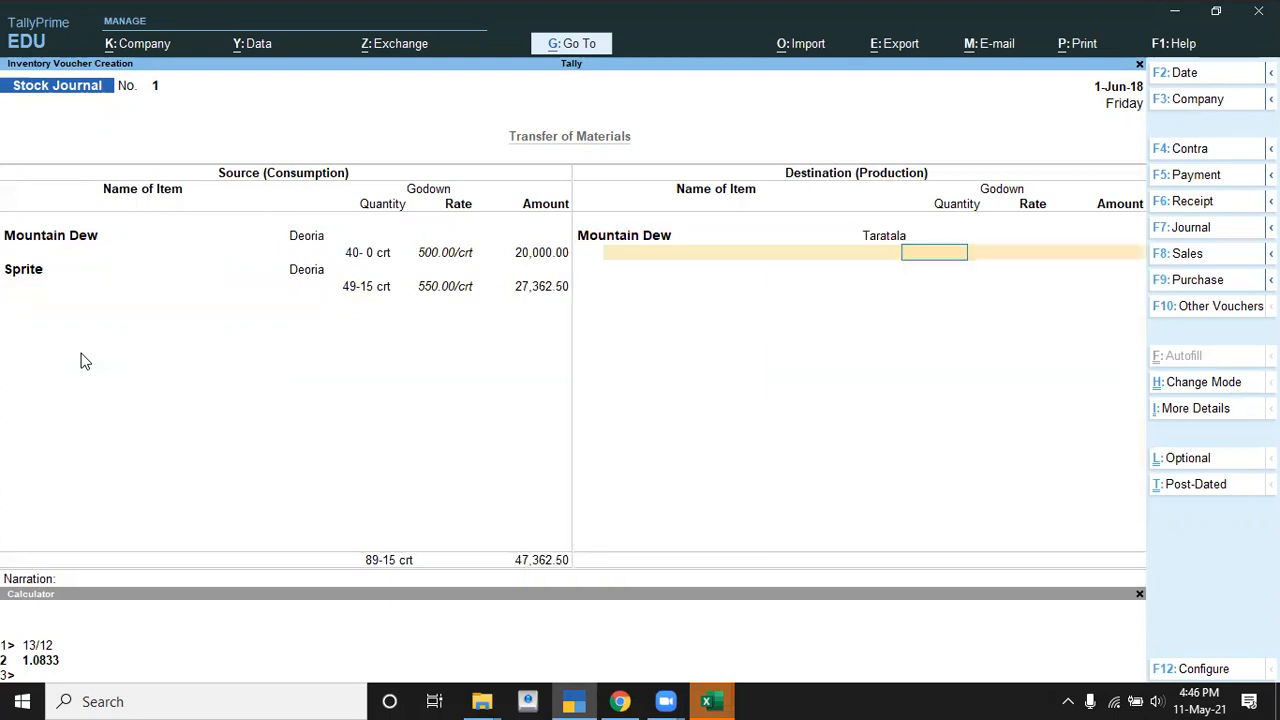
pyautogui.write('40')
pyautogui.press('Return')
pyautogui.press('Return')
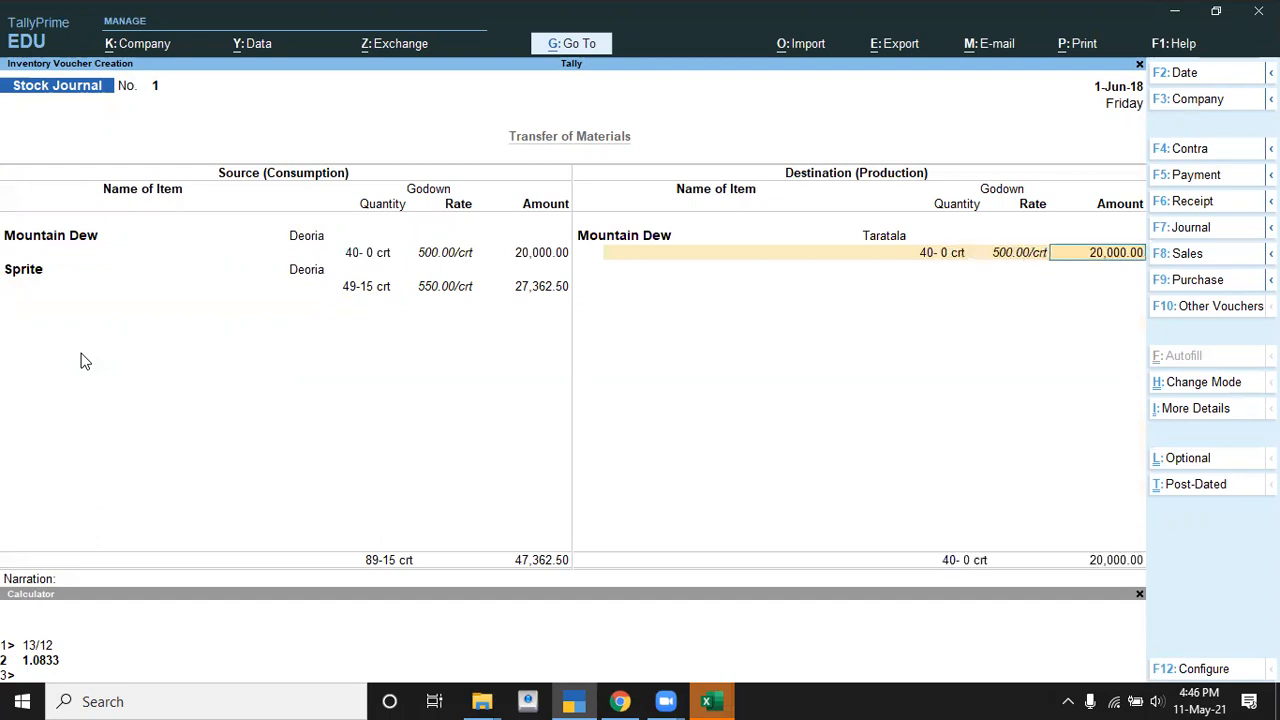
pyautogui.press('Return')
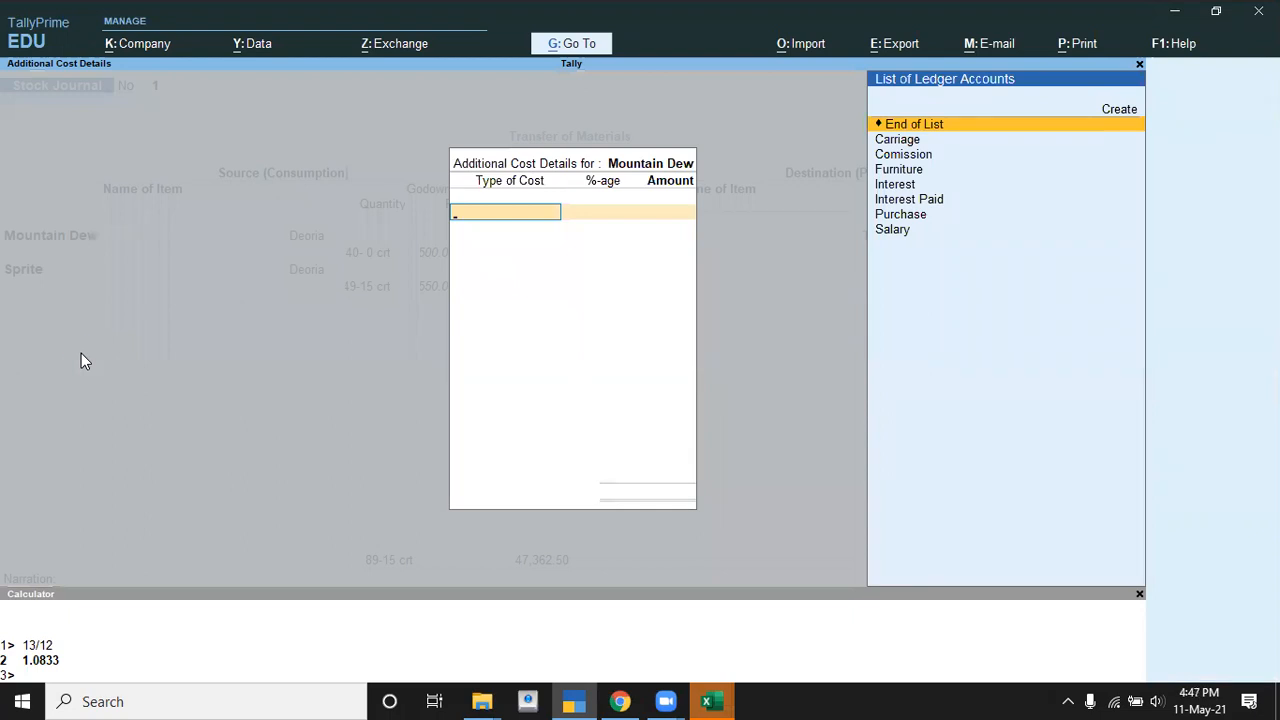
# - Start creating a new ledger for the transportation cost from Mountain Dew's additional cost details and enter its name
pyautogui.hotkey('alt', 'c')
pyautogui.write('Transas')
pyautogui.press('BackSpace')
pyautogui.press('BackSpace')
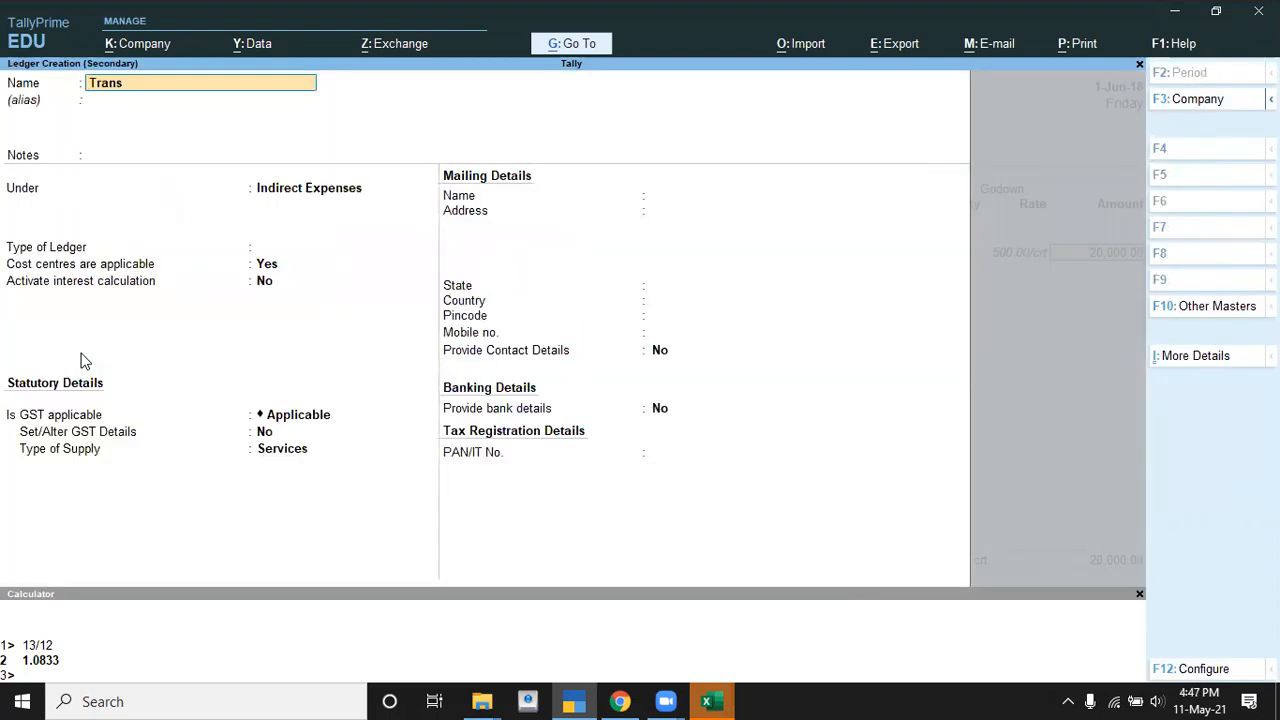
pyautogui.write('prortaion')
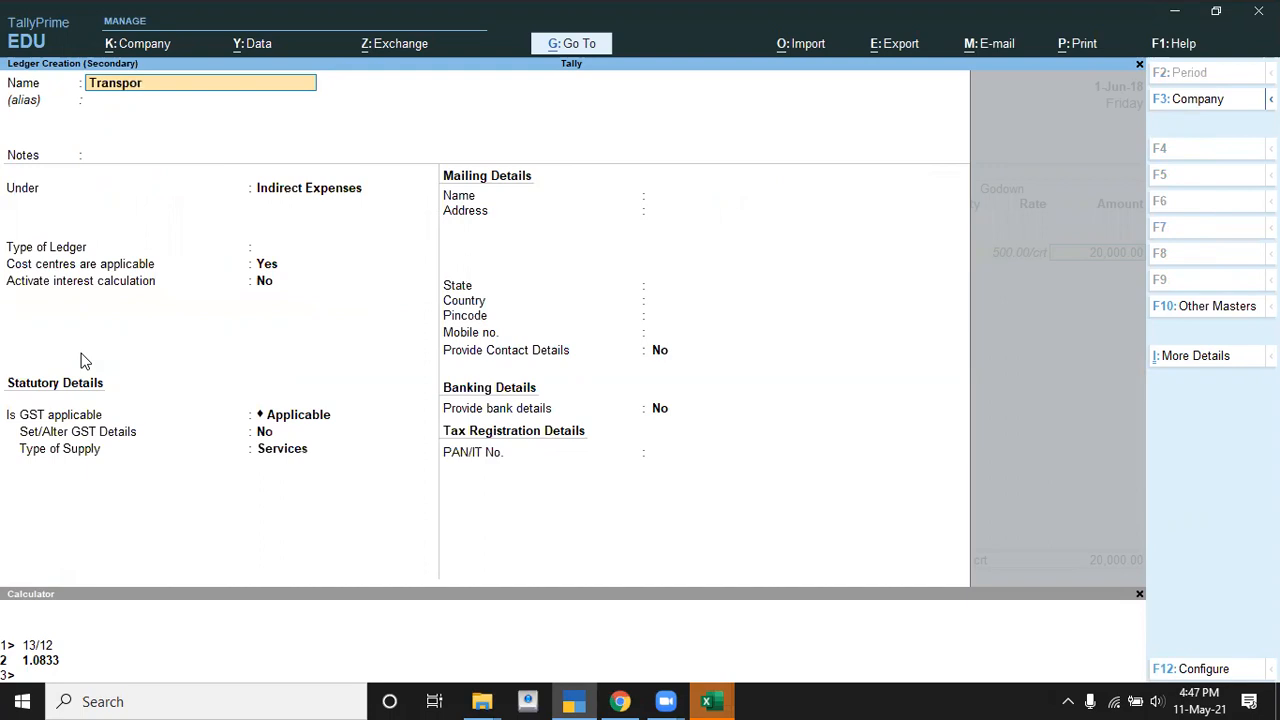